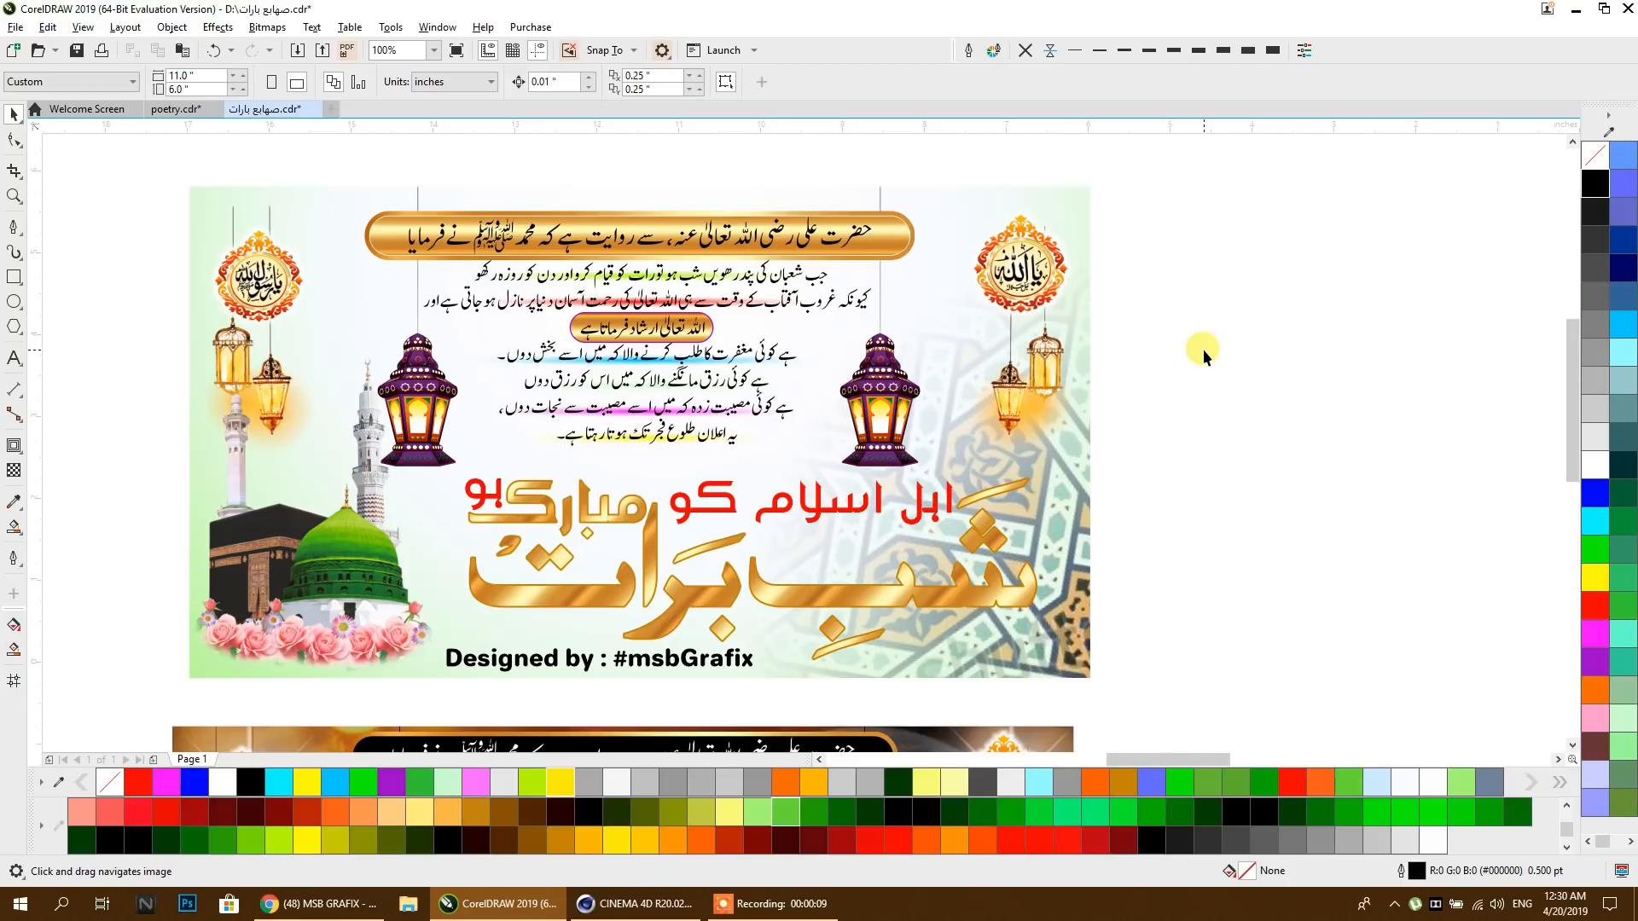
Step: Examine the two finished شب برات banner designs, the light one and the dark one, up close
{"action": "scroll", "coordinate": [1184, 324], "scroll_direction": "down", "scroll_amount": 1}
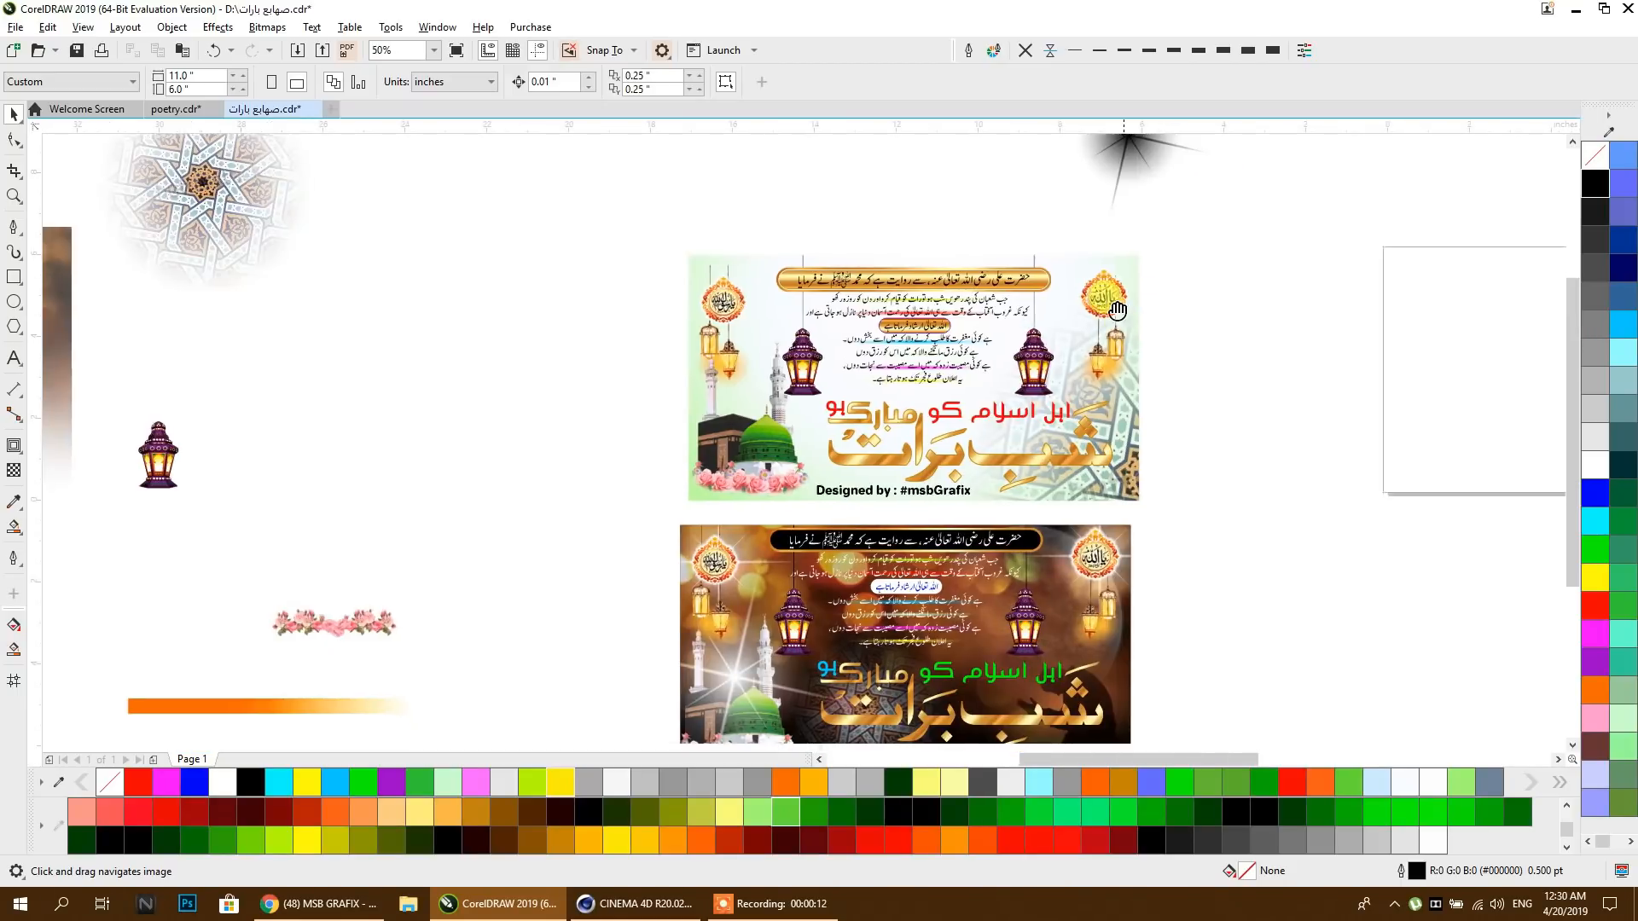
{"action": "left_click_drag", "start_coordinate": [959, 531], "coordinate": [765, 242]}
{"action": "scroll", "coordinate": [765, 241], "scroll_direction": "up", "scroll_amount": 1}
{"action": "left_click_drag", "start_coordinate": [704, 302], "coordinate": [704, 260]}
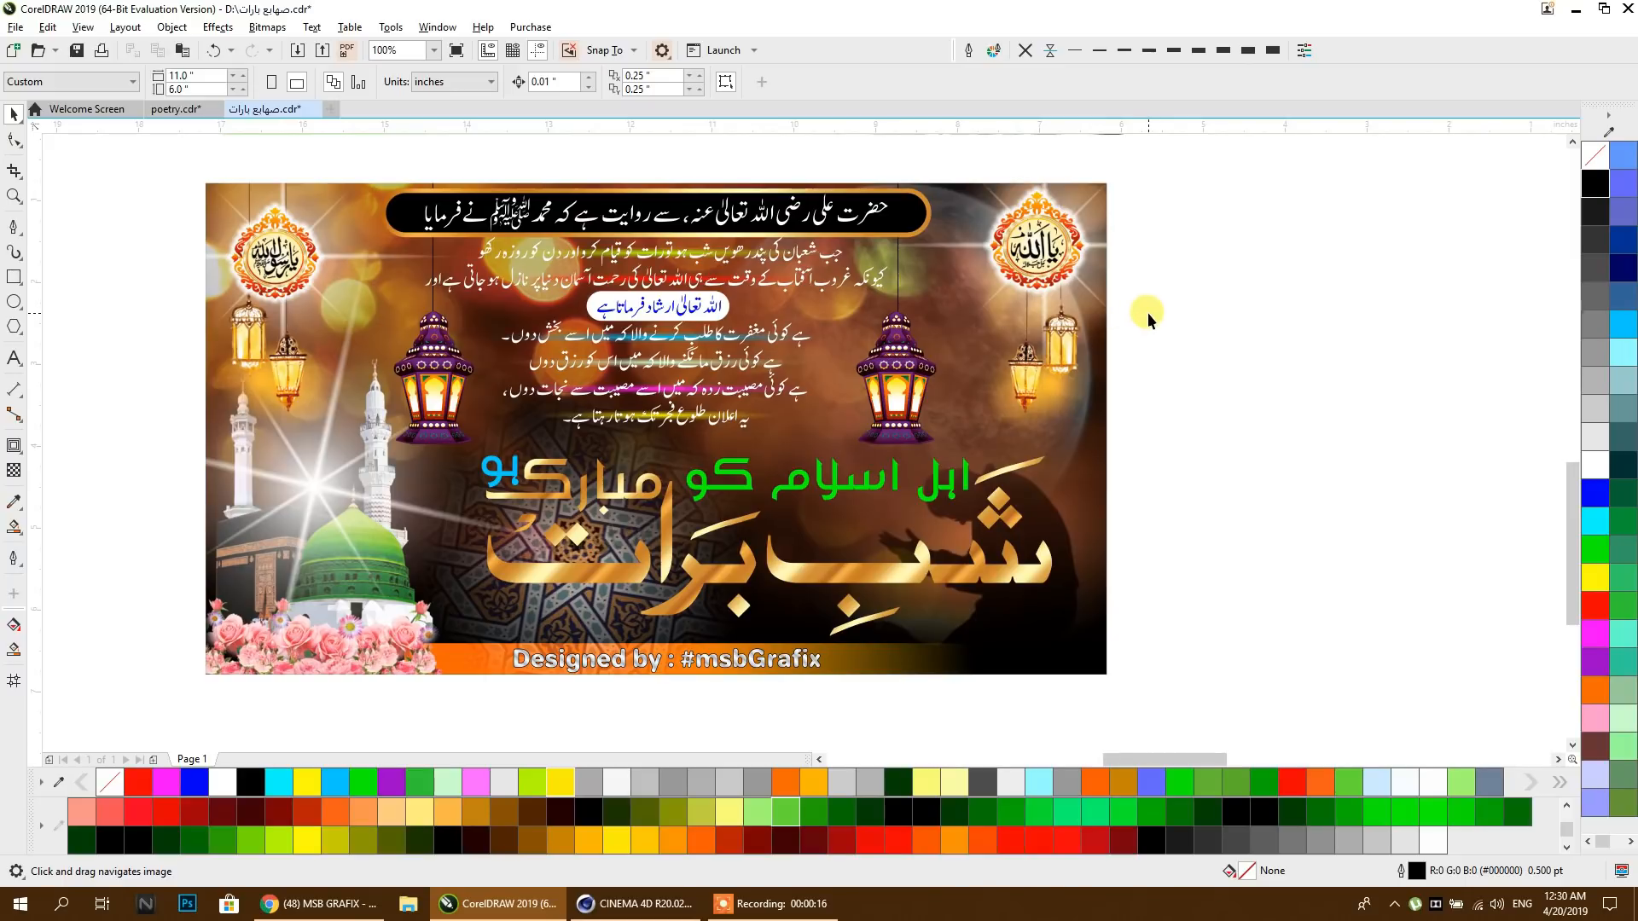
{"action": "scroll", "coordinate": [1110, 313], "scroll_direction": "down", "scroll_amount": 1}
{"action": "left_click_drag", "start_coordinate": [1138, 227], "coordinate": [700, 446]}
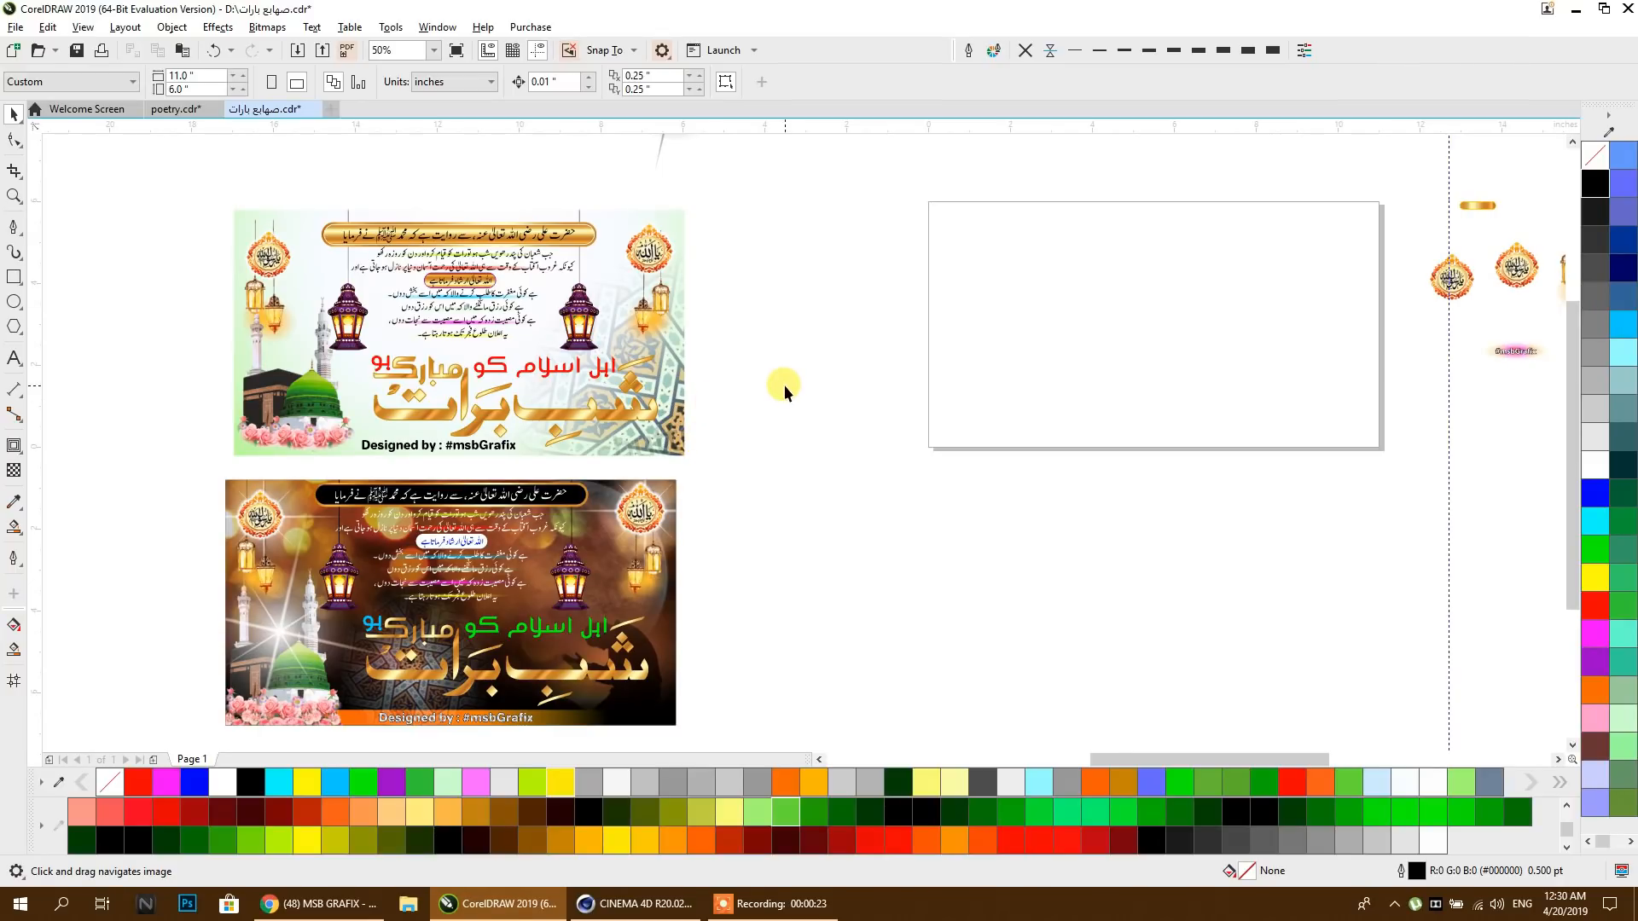
Step: Move both finished banners to the empty area below the background images, and the green calligraphy title under the Urdu text lines
{"action": "scroll", "coordinate": [784, 386], "scroll_direction": "down", "scroll_amount": 1}
{"action": "scroll", "coordinate": [791, 430], "scroll_direction": "down", "scroll_amount": 1}
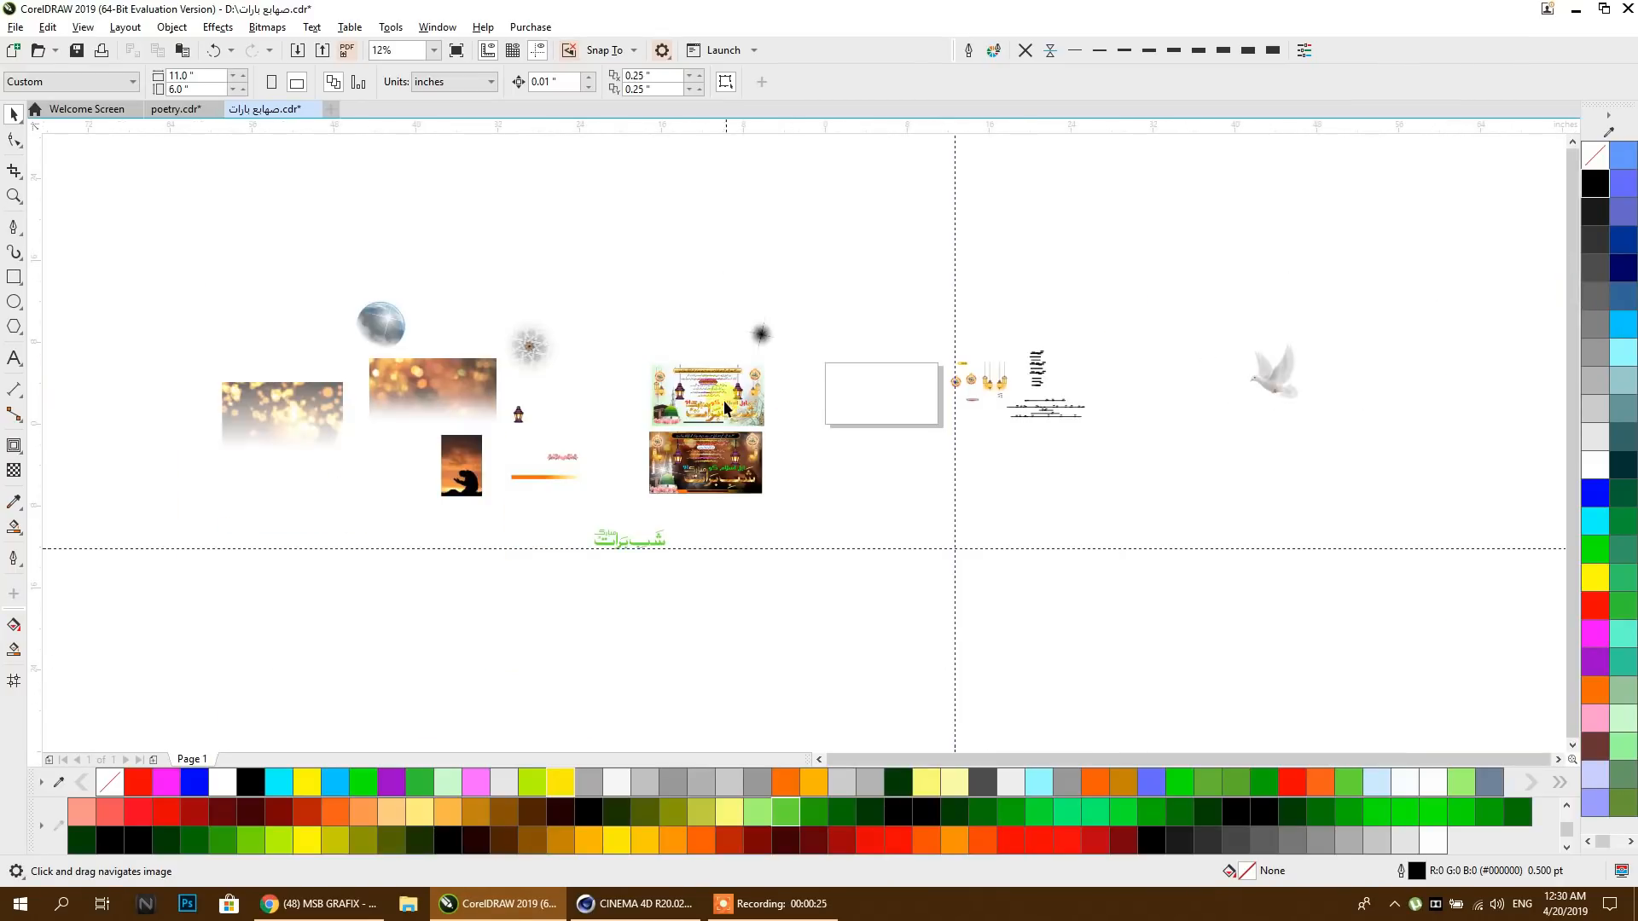
{"action": "left_click_drag", "start_coordinate": [657, 385], "coordinate": [462, 681]}
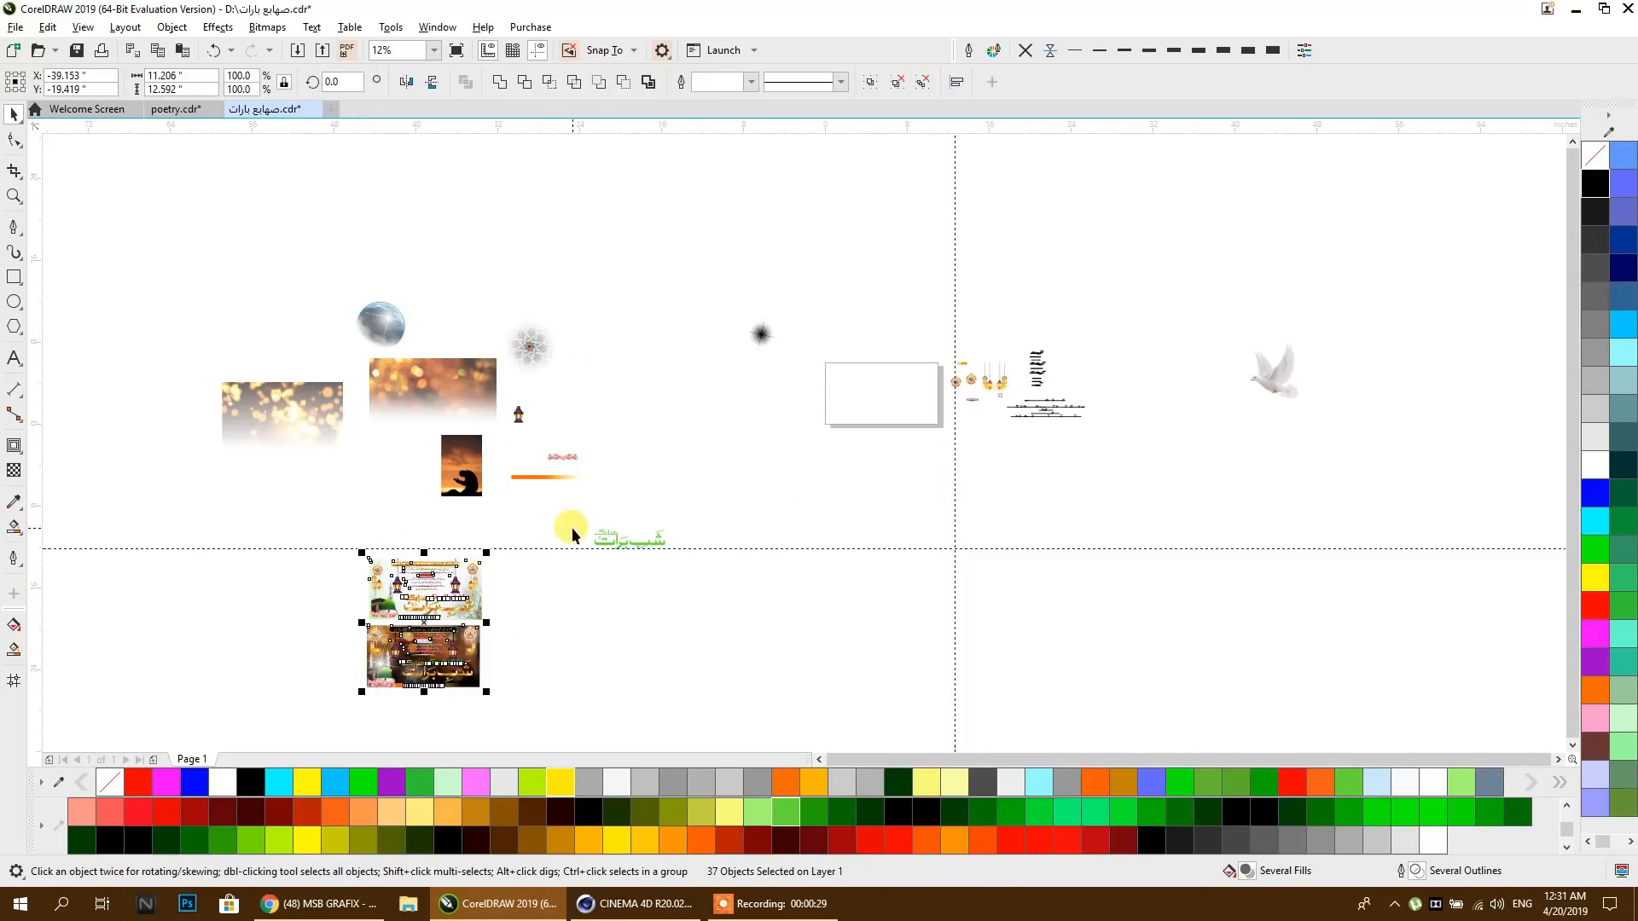
{"action": "left_click_drag", "start_coordinate": [671, 564], "coordinate": [1066, 441]}
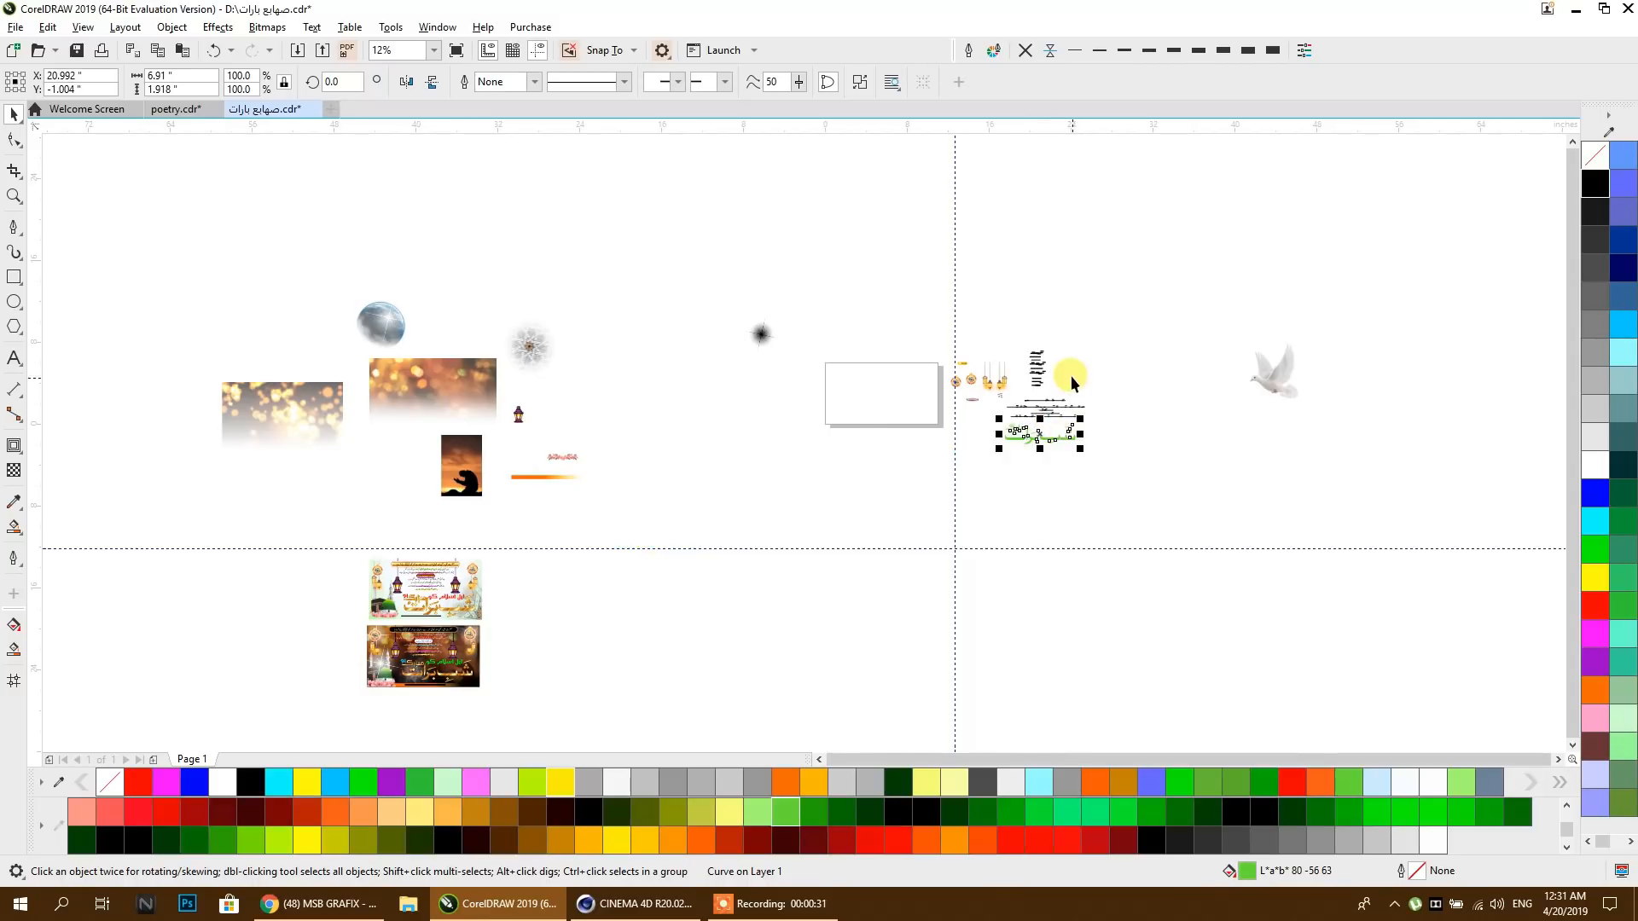
Step: Inspect the upper شب برات text samples beside the hanging lanterns to see their fonts
{"action": "scroll", "coordinate": [1071, 375], "scroll_direction": "up", "scroll_amount": 5}
{"action": "left_click", "coordinate": [916, 218]}
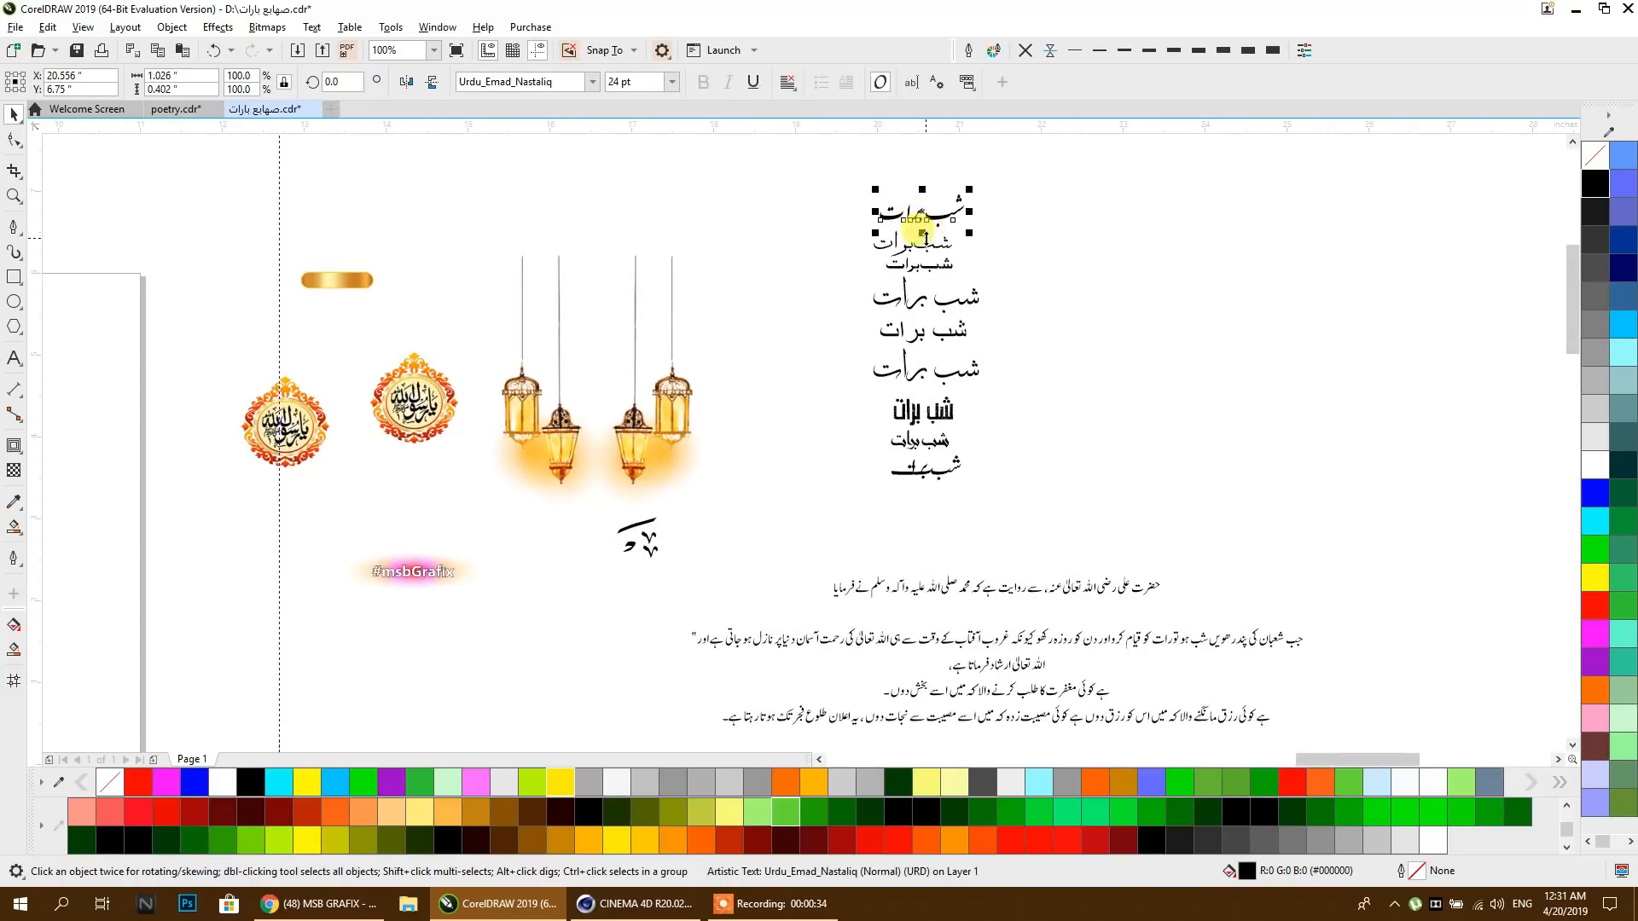
{"action": "left_click", "coordinate": [928, 256]}
{"action": "left_click", "coordinate": [930, 265]}
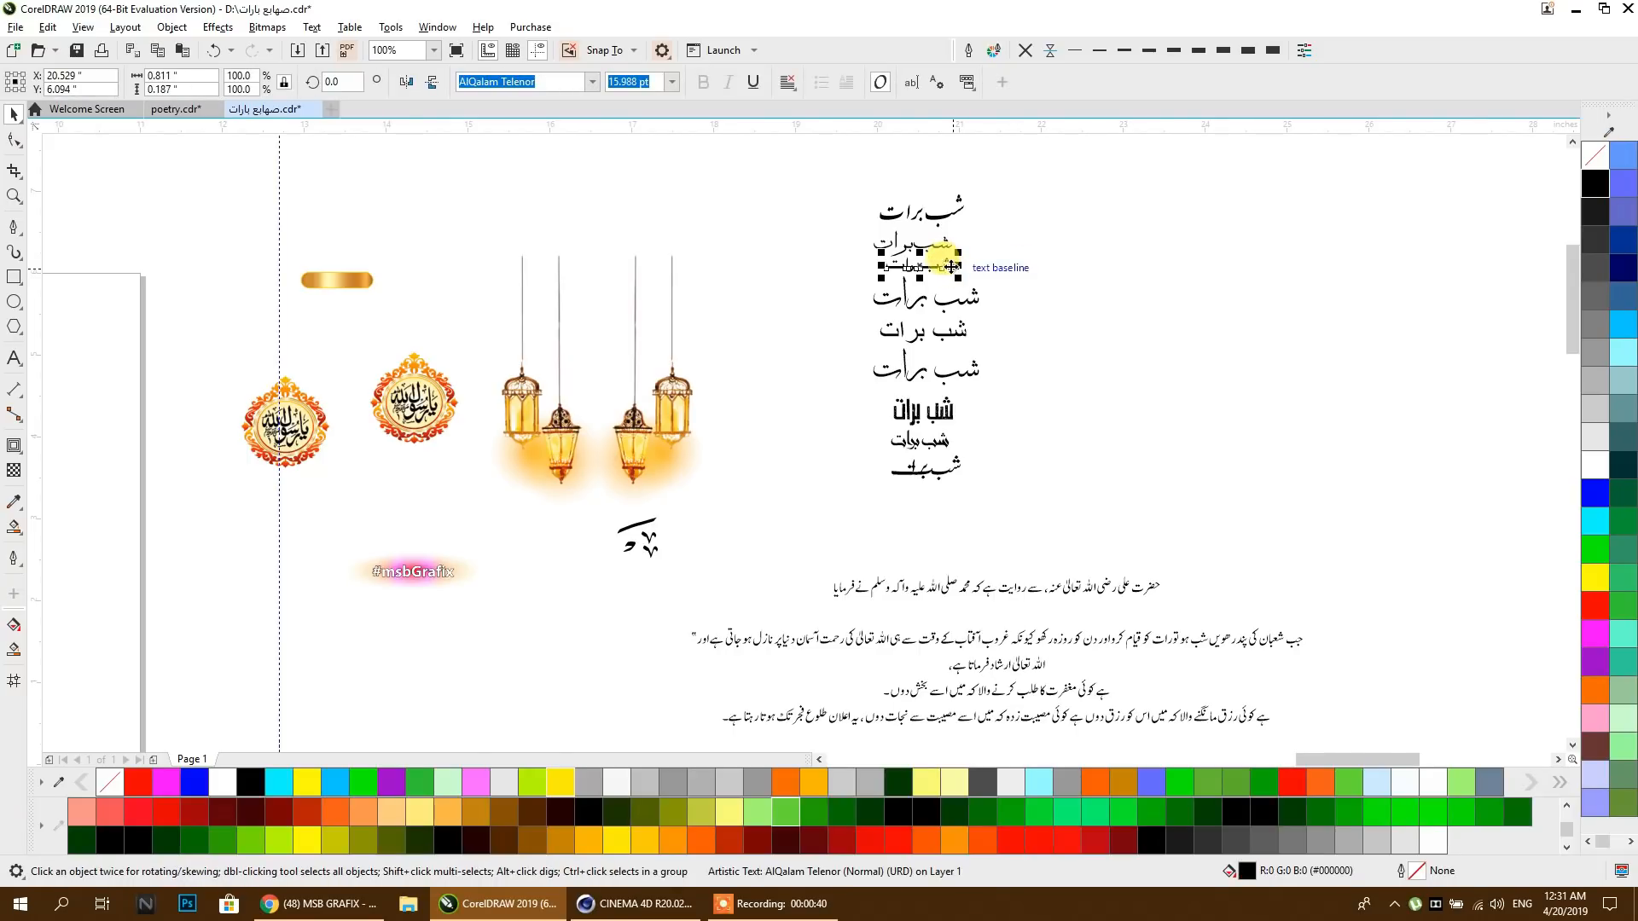
{"action": "scroll", "coordinate": [951, 267], "scroll_direction": "up", "scroll_amount": 3}
{"action": "scroll", "coordinate": [805, 264], "scroll_direction": "down", "scroll_amount": 5}
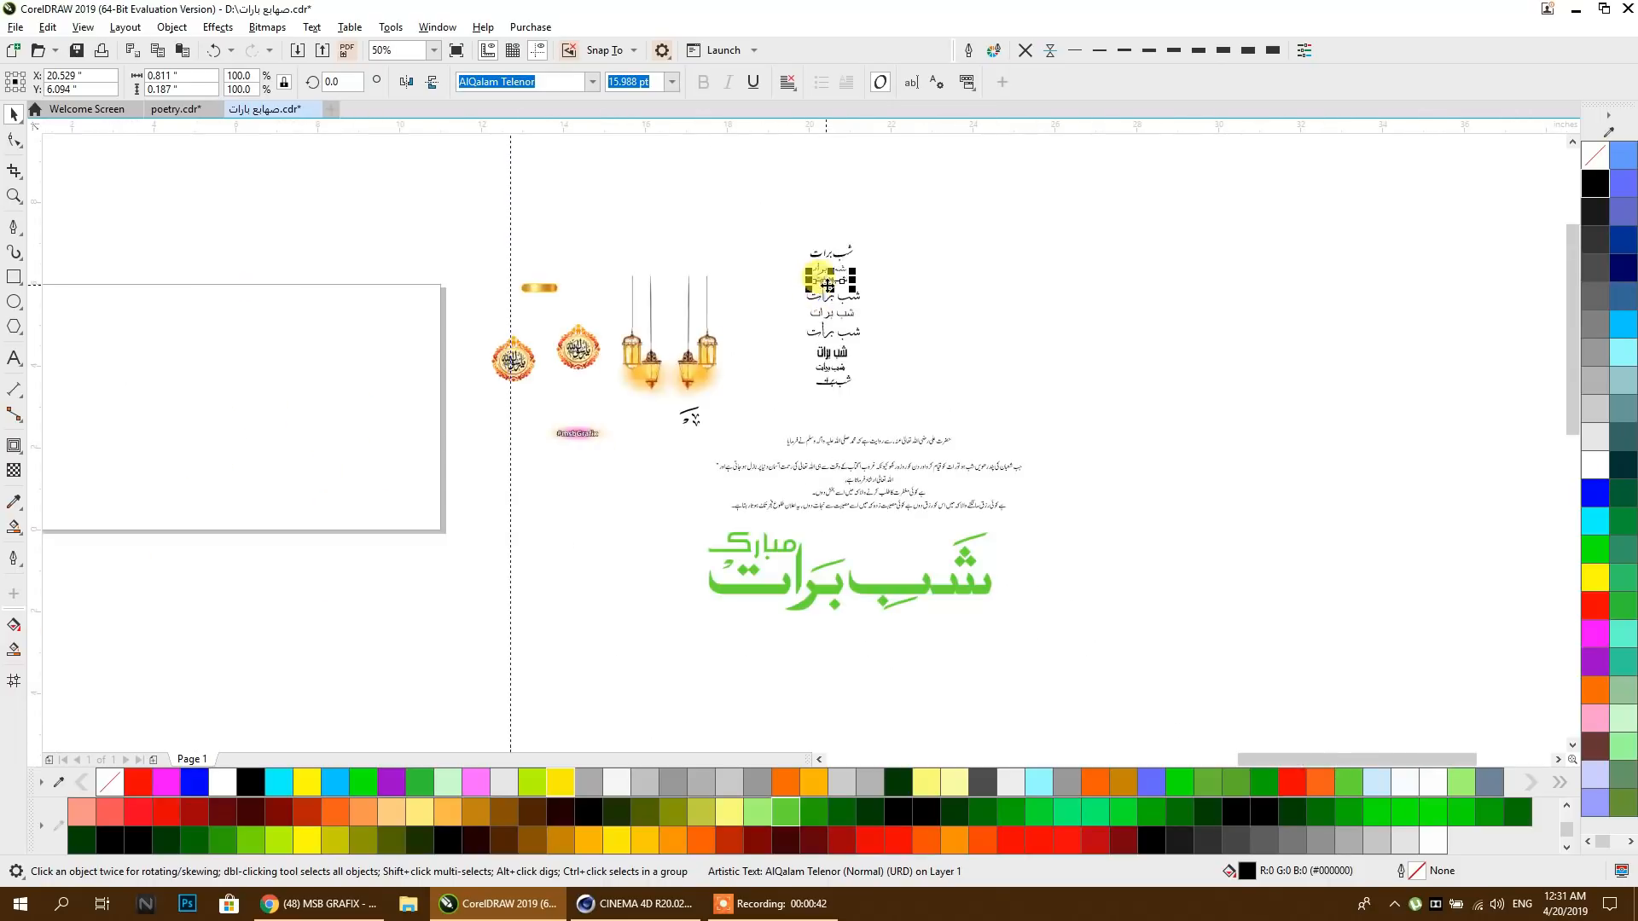
Step: Set the page size to A4 in landscape orientation
{"action": "left_click_drag", "start_coordinate": [566, 453], "coordinate": [1152, 398]}
{"action": "left_click_drag", "start_coordinate": [931, 399], "coordinate": [936, 457]}
{"action": "left_click", "coordinate": [501, 212]}
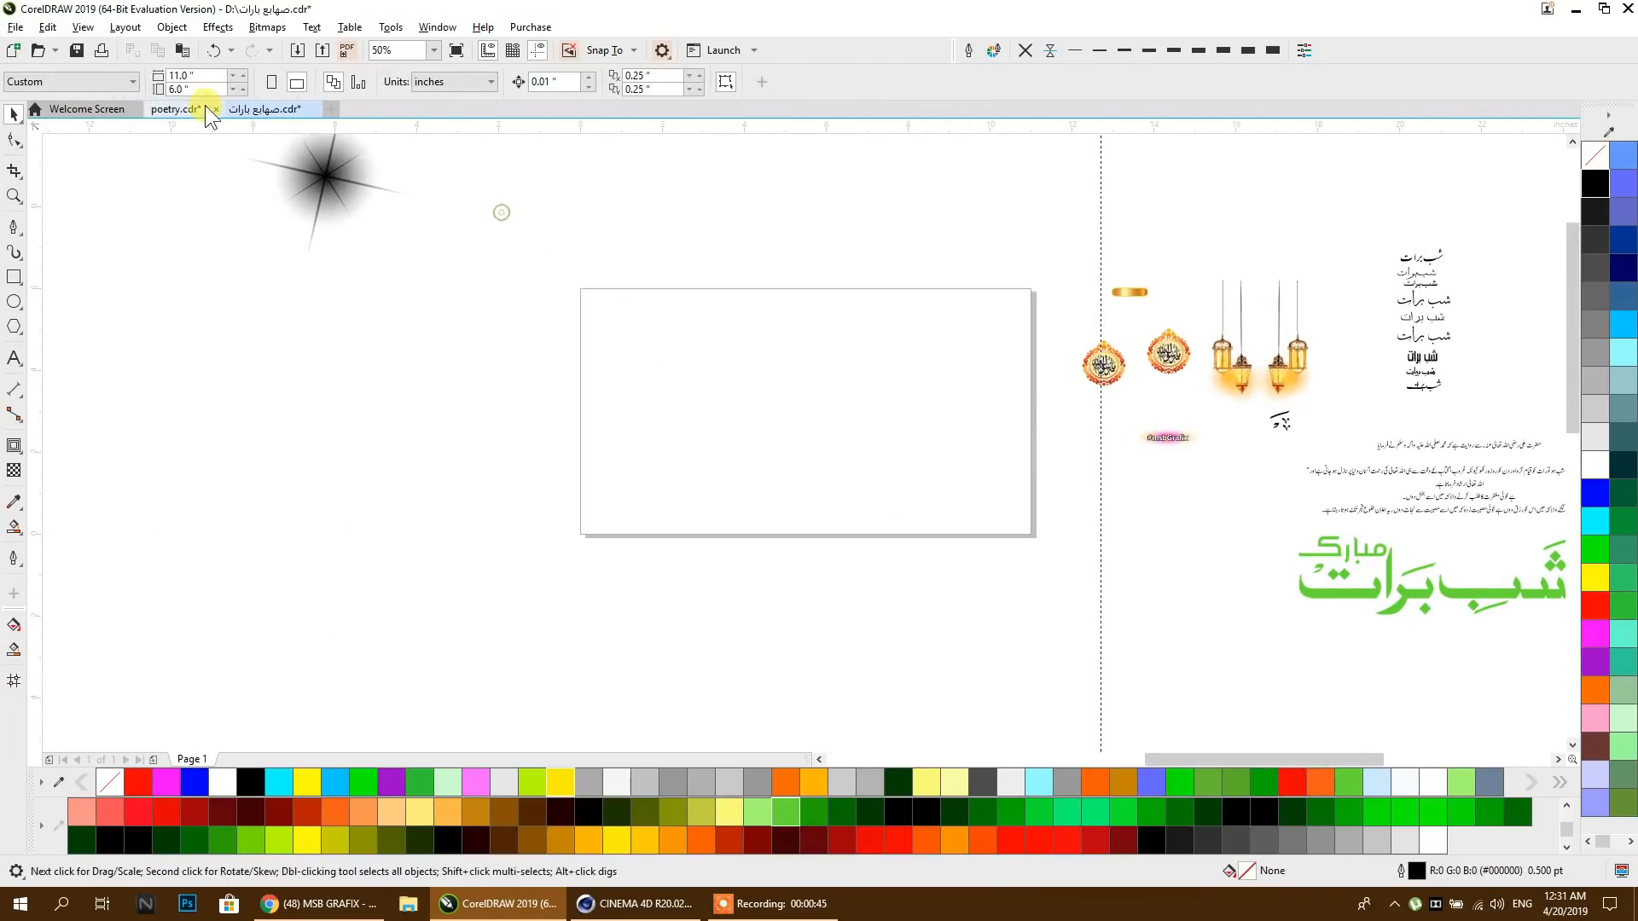
{"action": "left_click", "coordinate": [63, 81]}
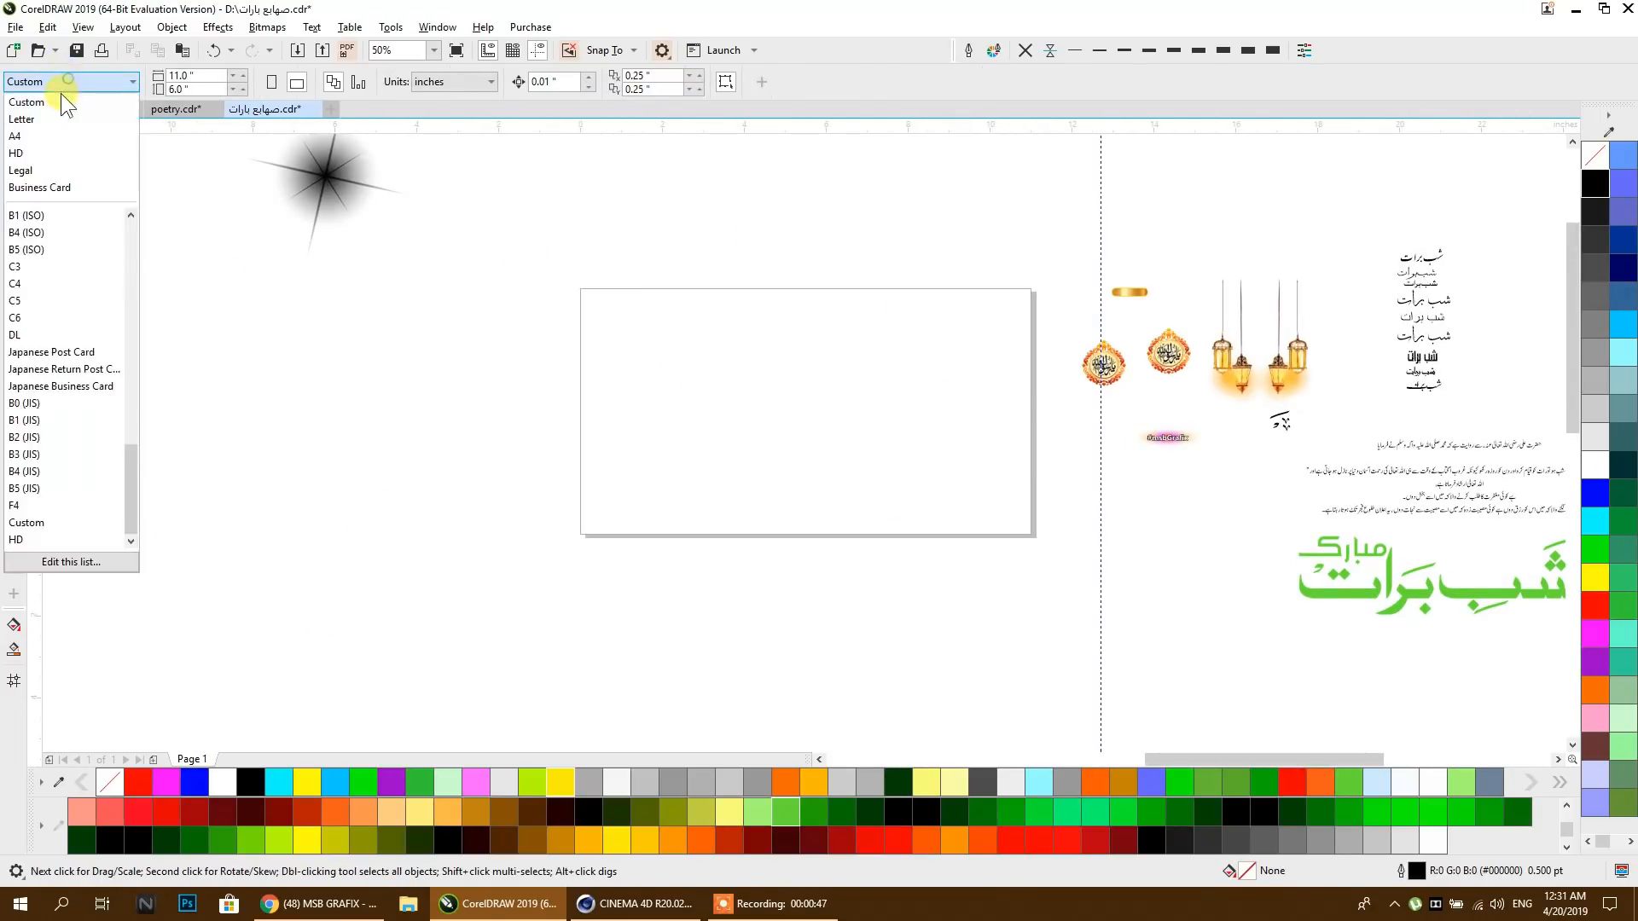
{"action": "left_click", "coordinate": [19, 136]}
{"action": "left_click", "coordinate": [295, 82]}
{"action": "left_click", "coordinate": [203, 75]}
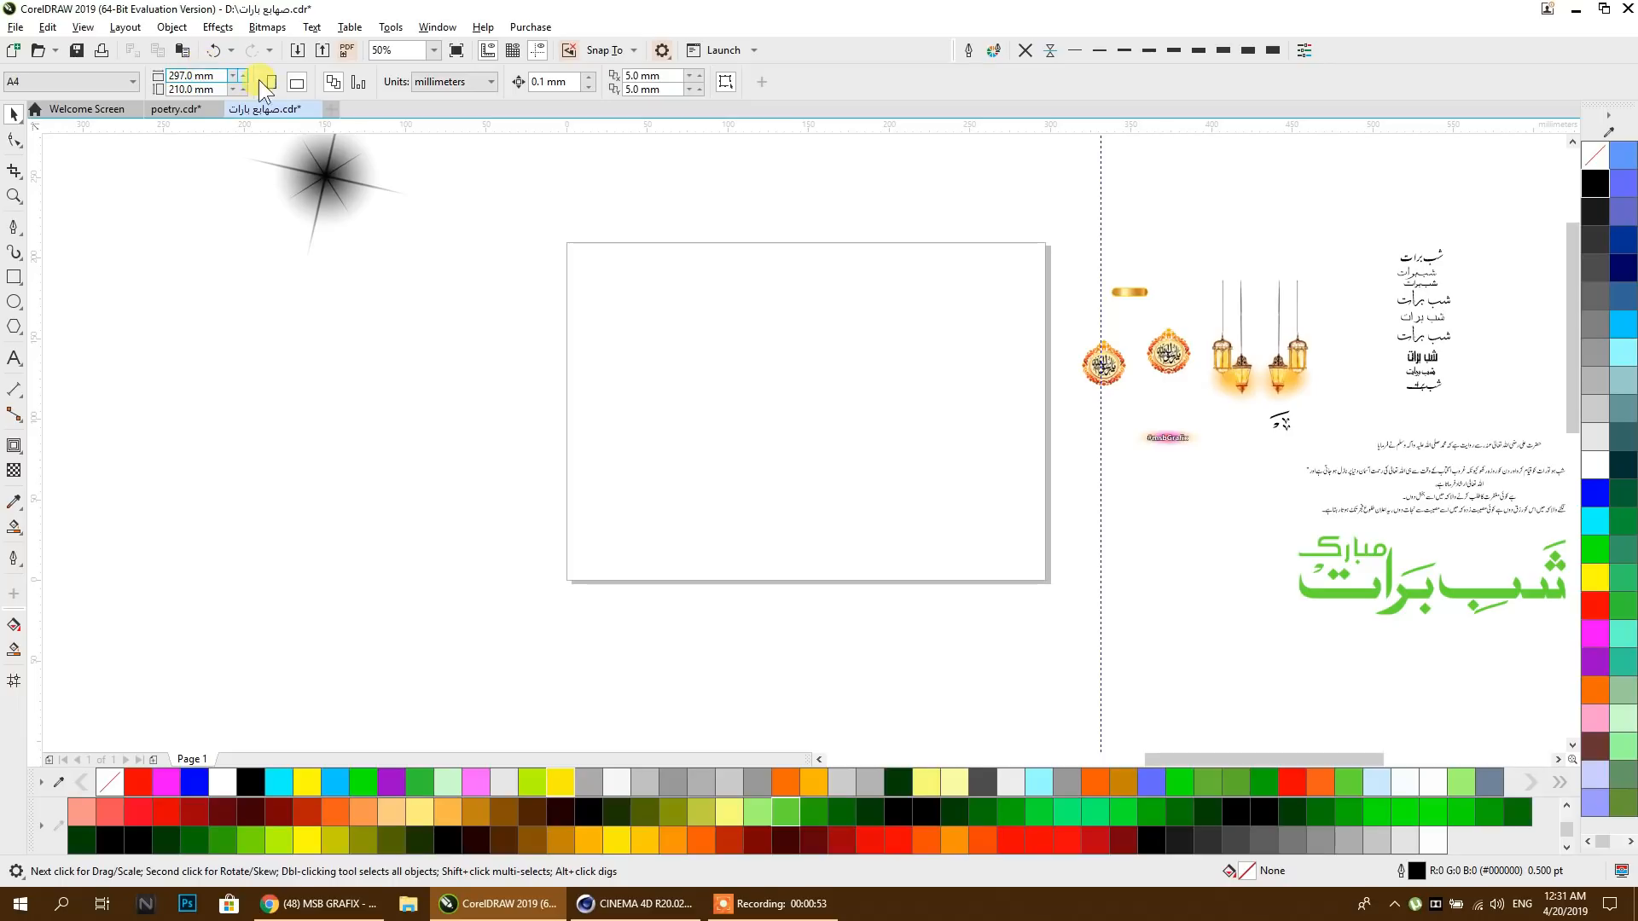
Step: Change the document units to inches and set the page to 22 inches wide and 6 inches high
{"action": "left_click", "coordinate": [433, 85]}
{"action": "left_click", "coordinate": [444, 104]}
{"action": "left_click", "coordinate": [217, 78]}
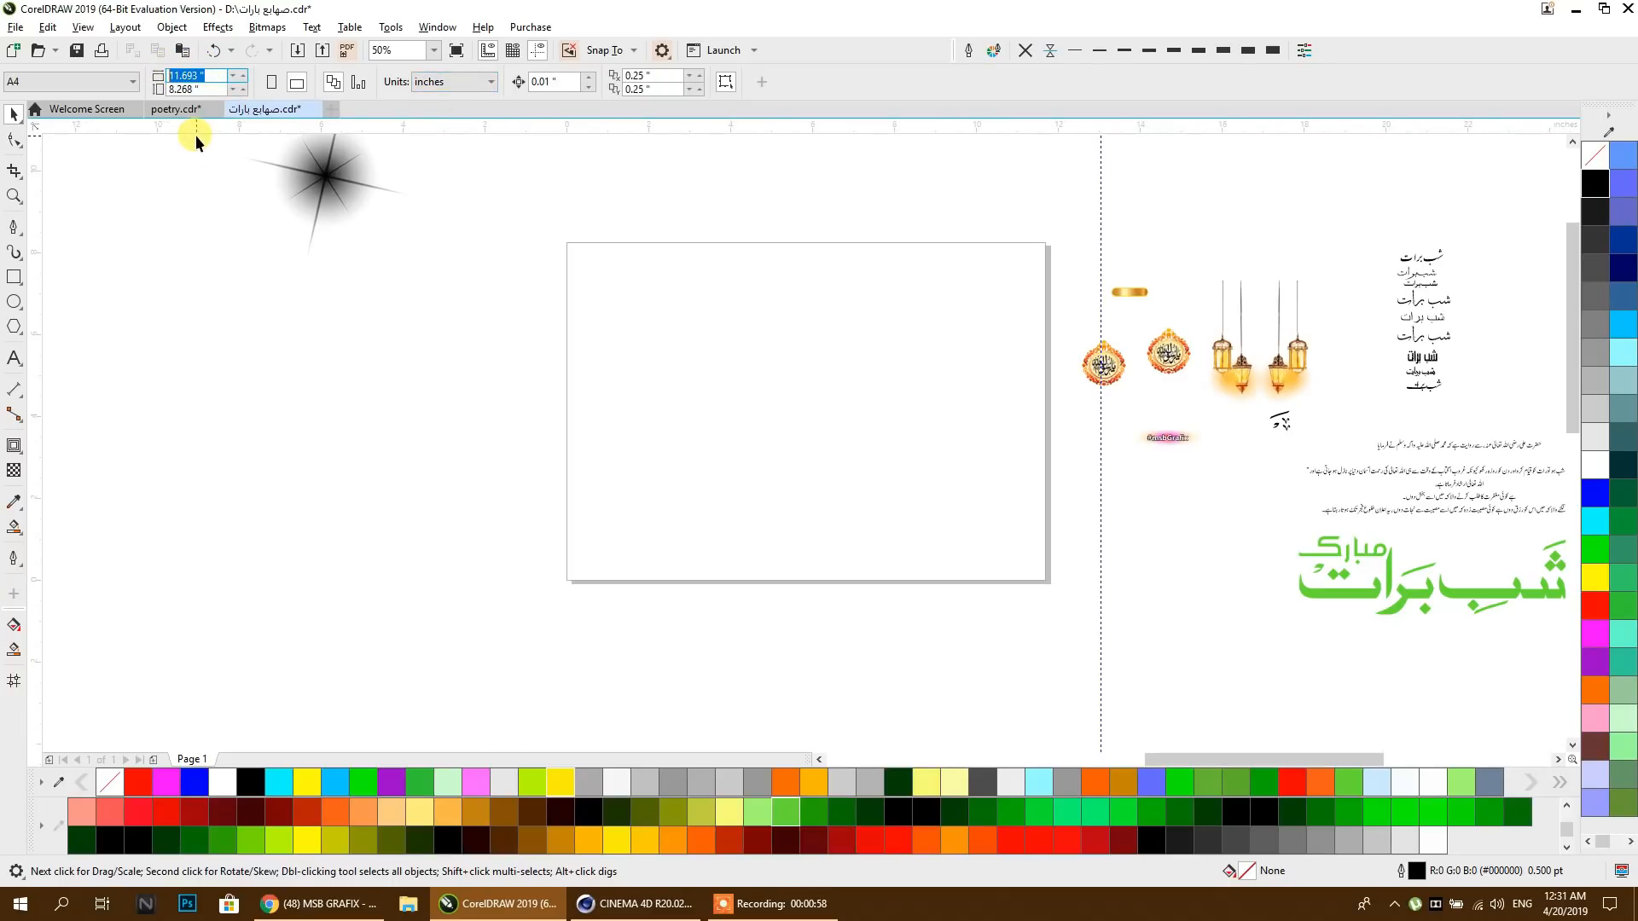
{"action": "type", "text": "22"}
{"action": "key", "text": "Tab"}
{"action": "type", "text": "6"}
{"action": "key", "text": "Return"}
Step: Set the page width to 11 inches
{"action": "left_click", "coordinate": [195, 75]}
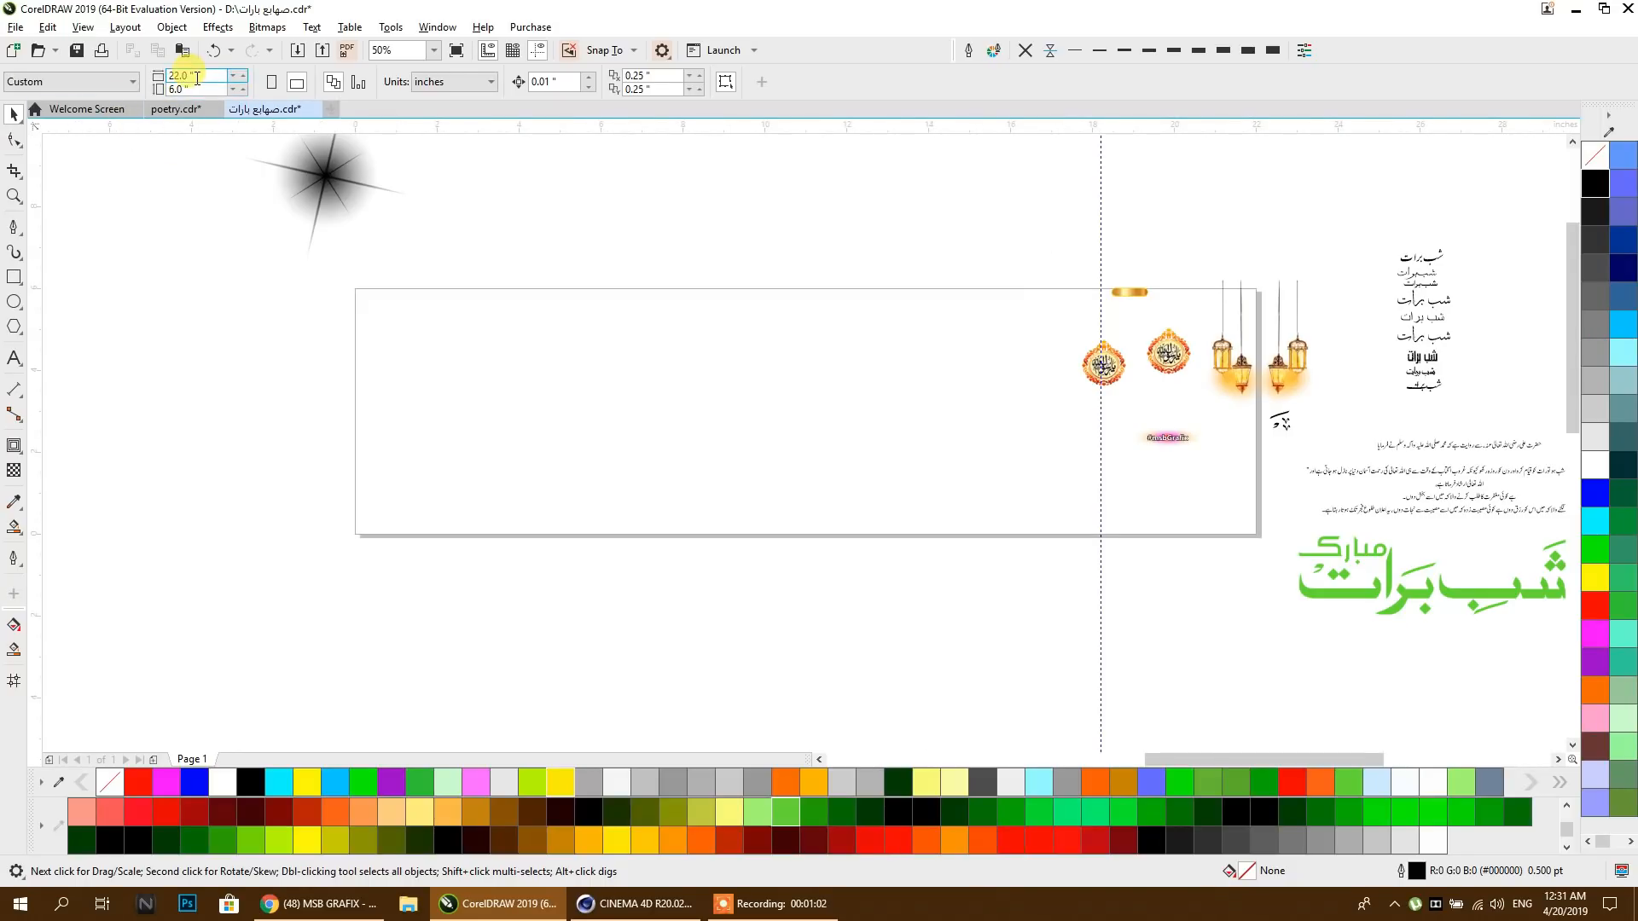
{"action": "left_click_drag", "start_coordinate": [203, 80], "coordinate": [170, 75]}
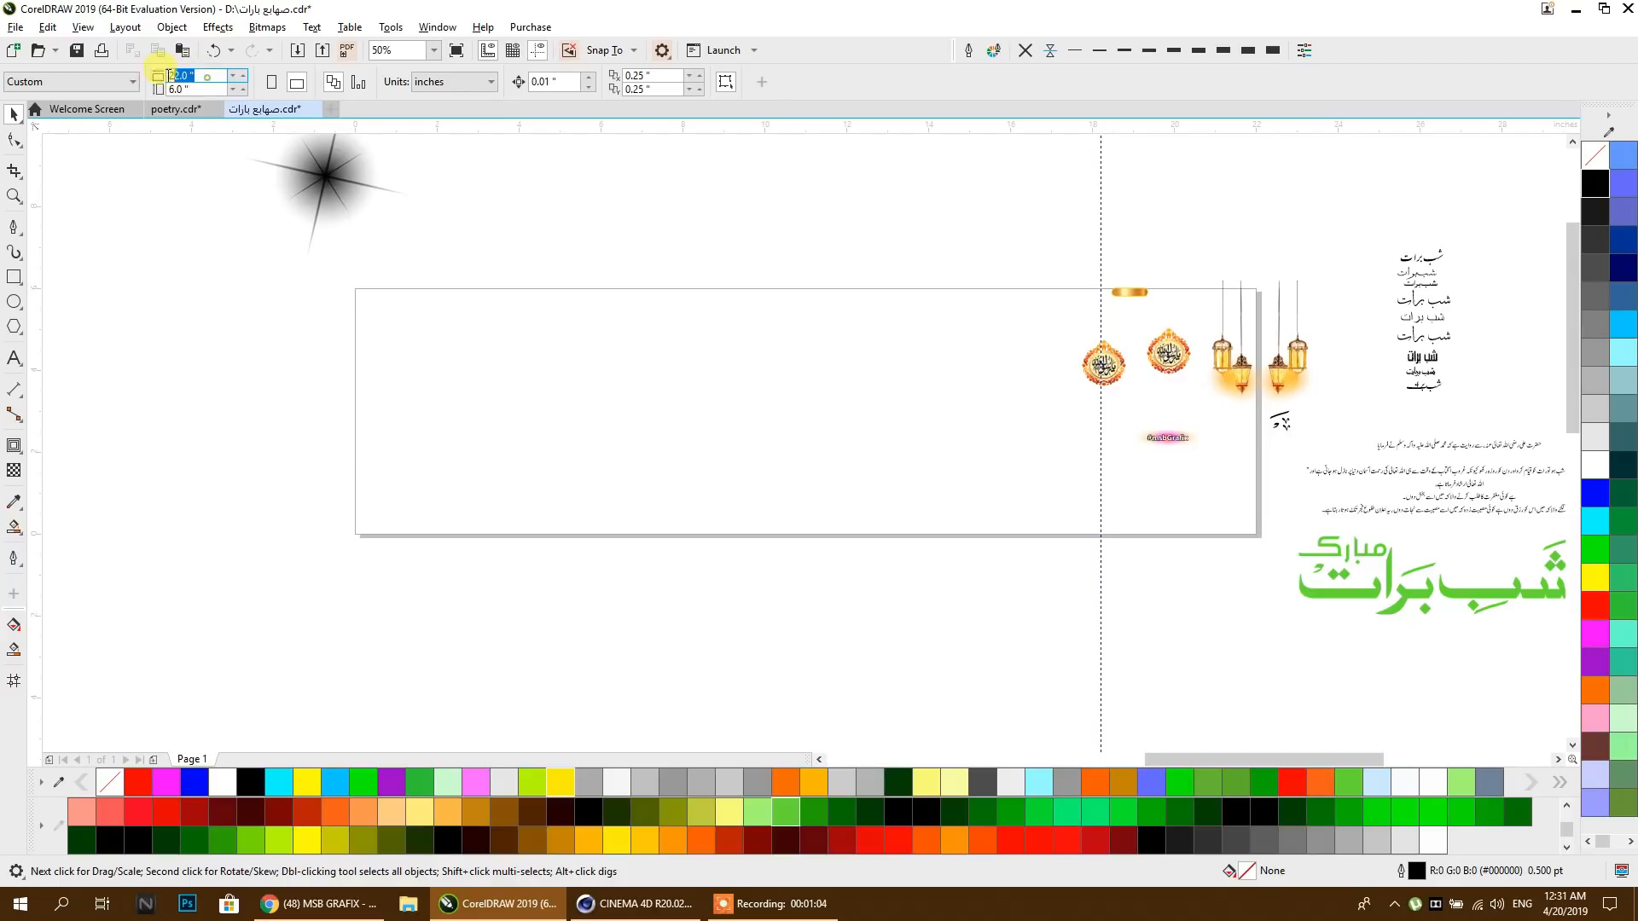
{"action": "type", "text": "11"}
{"action": "key", "text": "Return"}
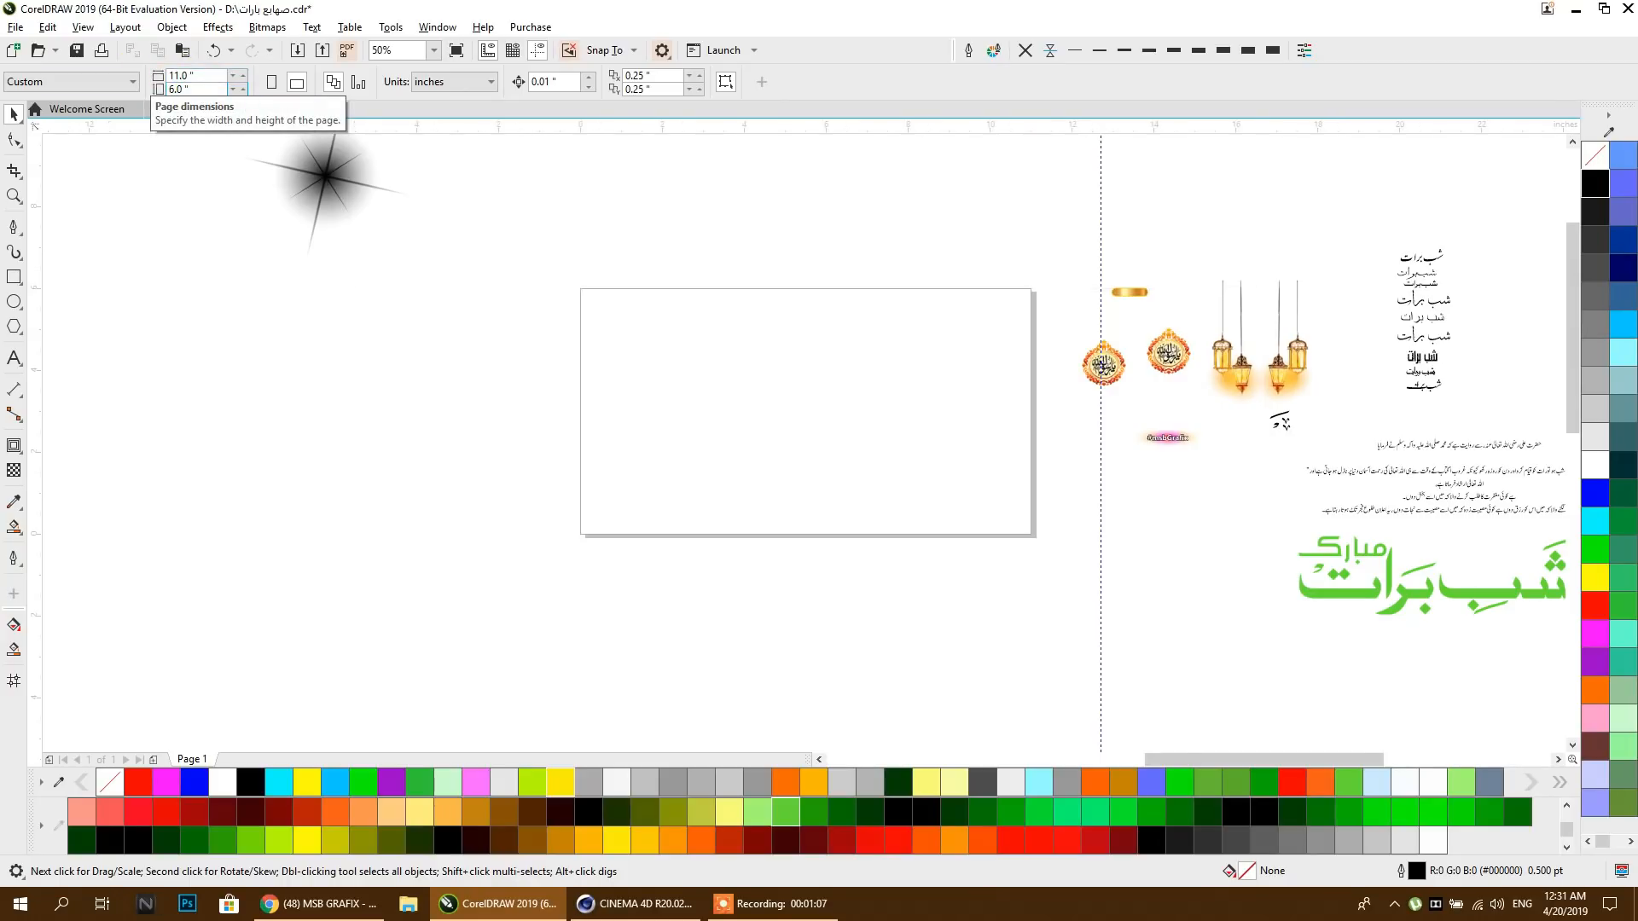
Step: Create a page-sized rectangle on the empty page and fill it with black
{"action": "left_click_drag", "start_coordinate": [681, 403], "coordinate": [635, 399]}
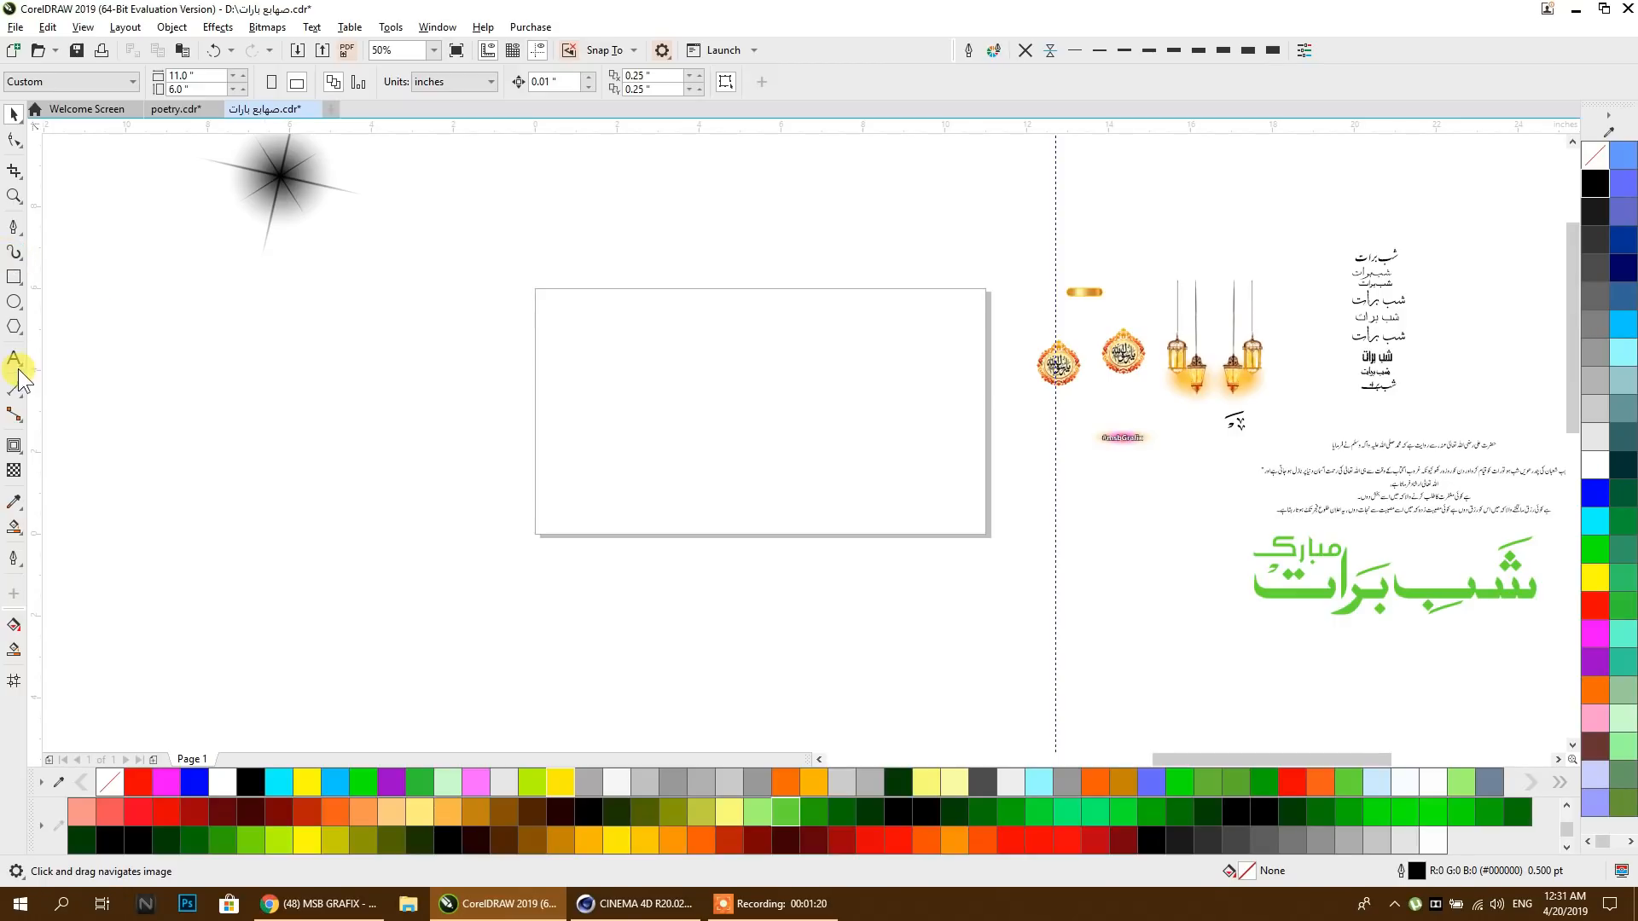
{"action": "double_click", "coordinate": [13, 277]}
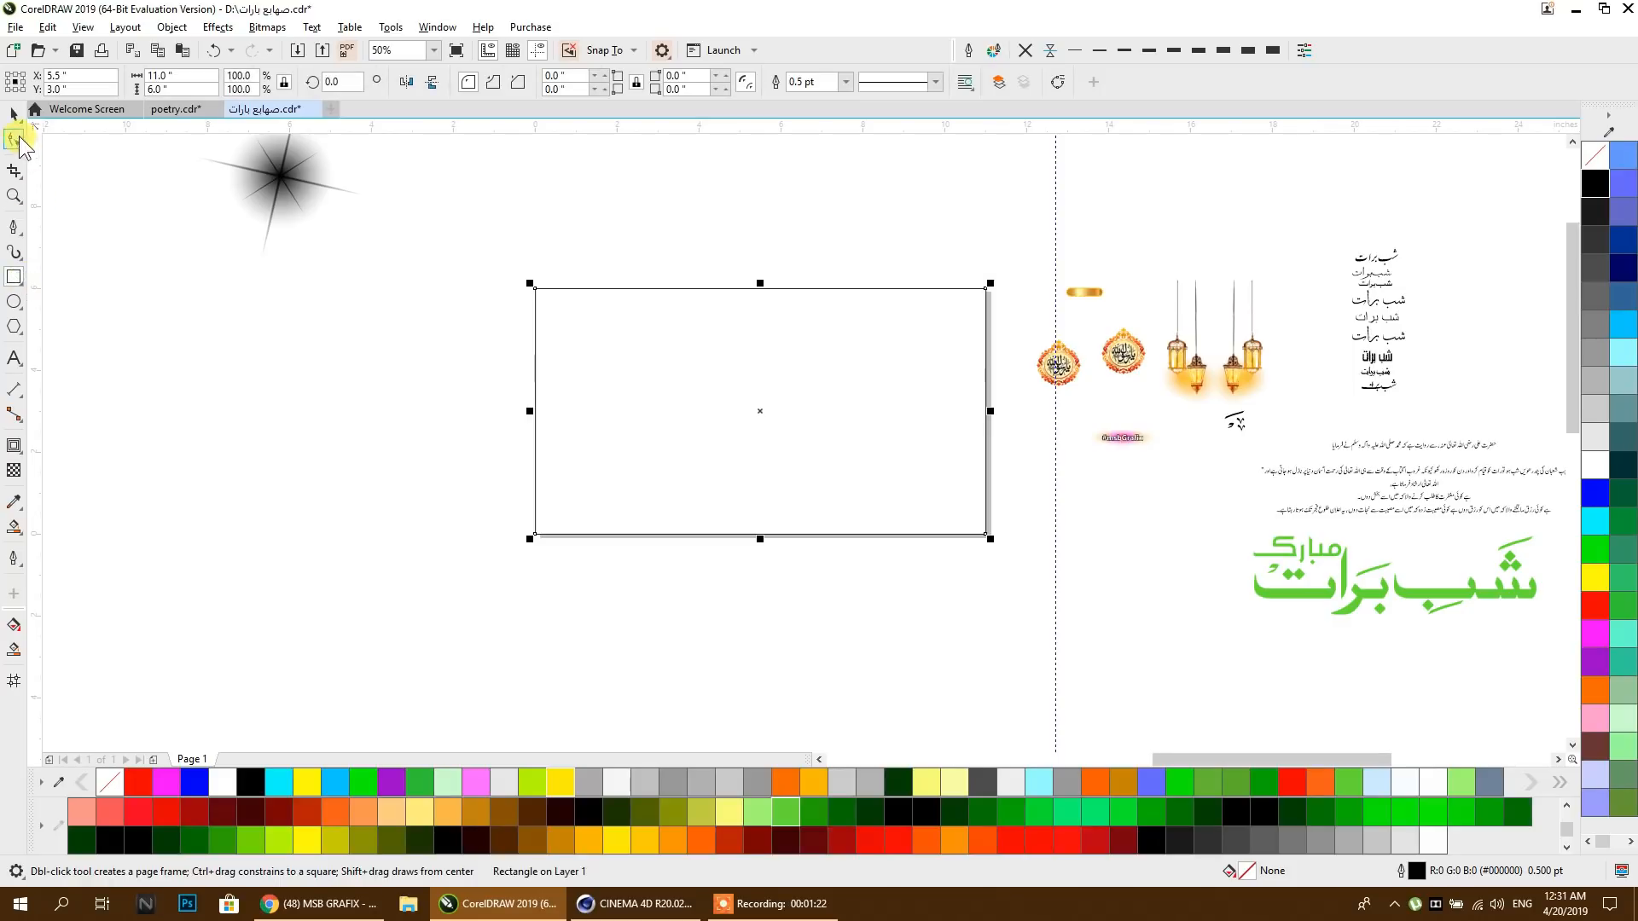
{"action": "left_click", "coordinate": [12, 116]}
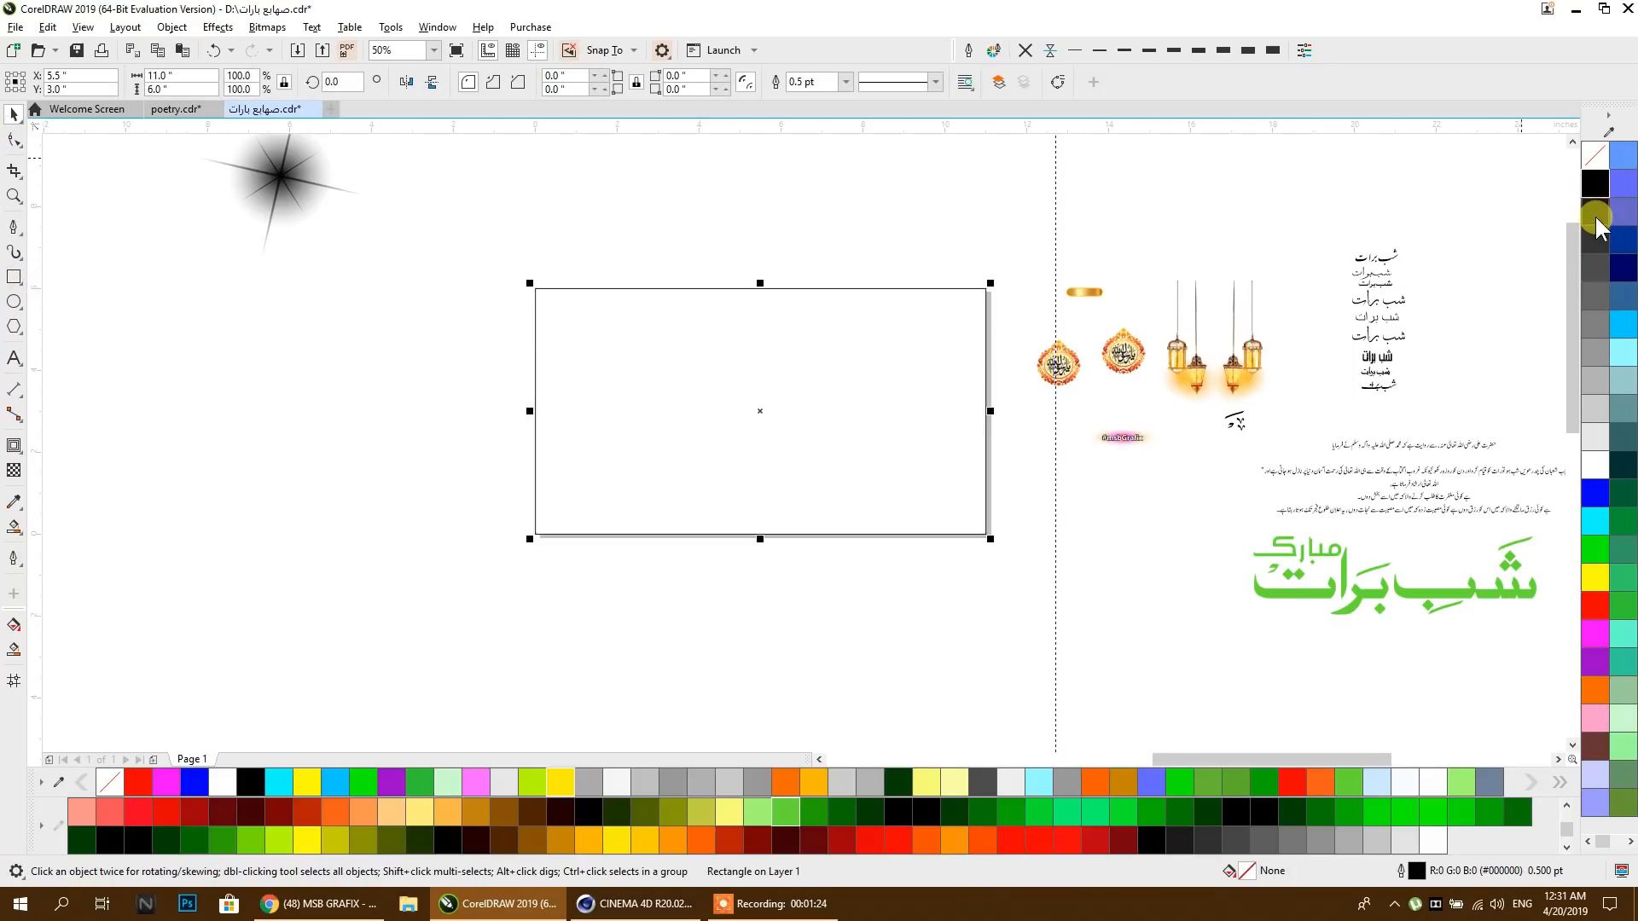
{"action": "left_click", "coordinate": [1587, 189]}
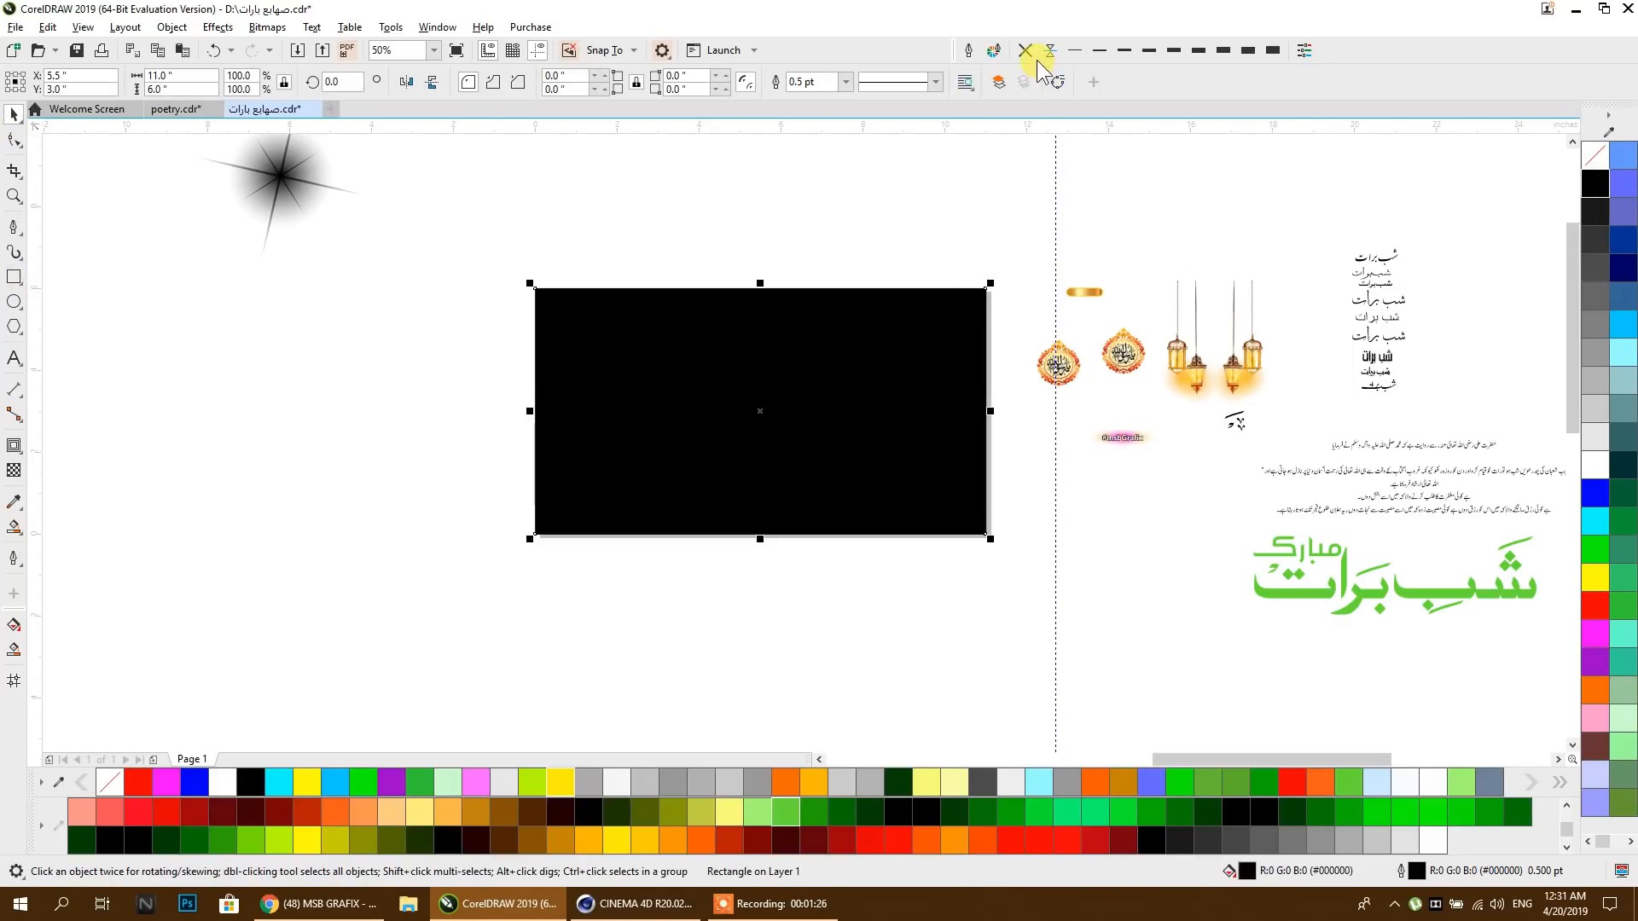
{"action": "left_click", "coordinate": [1196, 228]}
Step: Compare the شب برات text samples up close and check which font each one uses
{"action": "left_click", "coordinate": [1379, 337]}
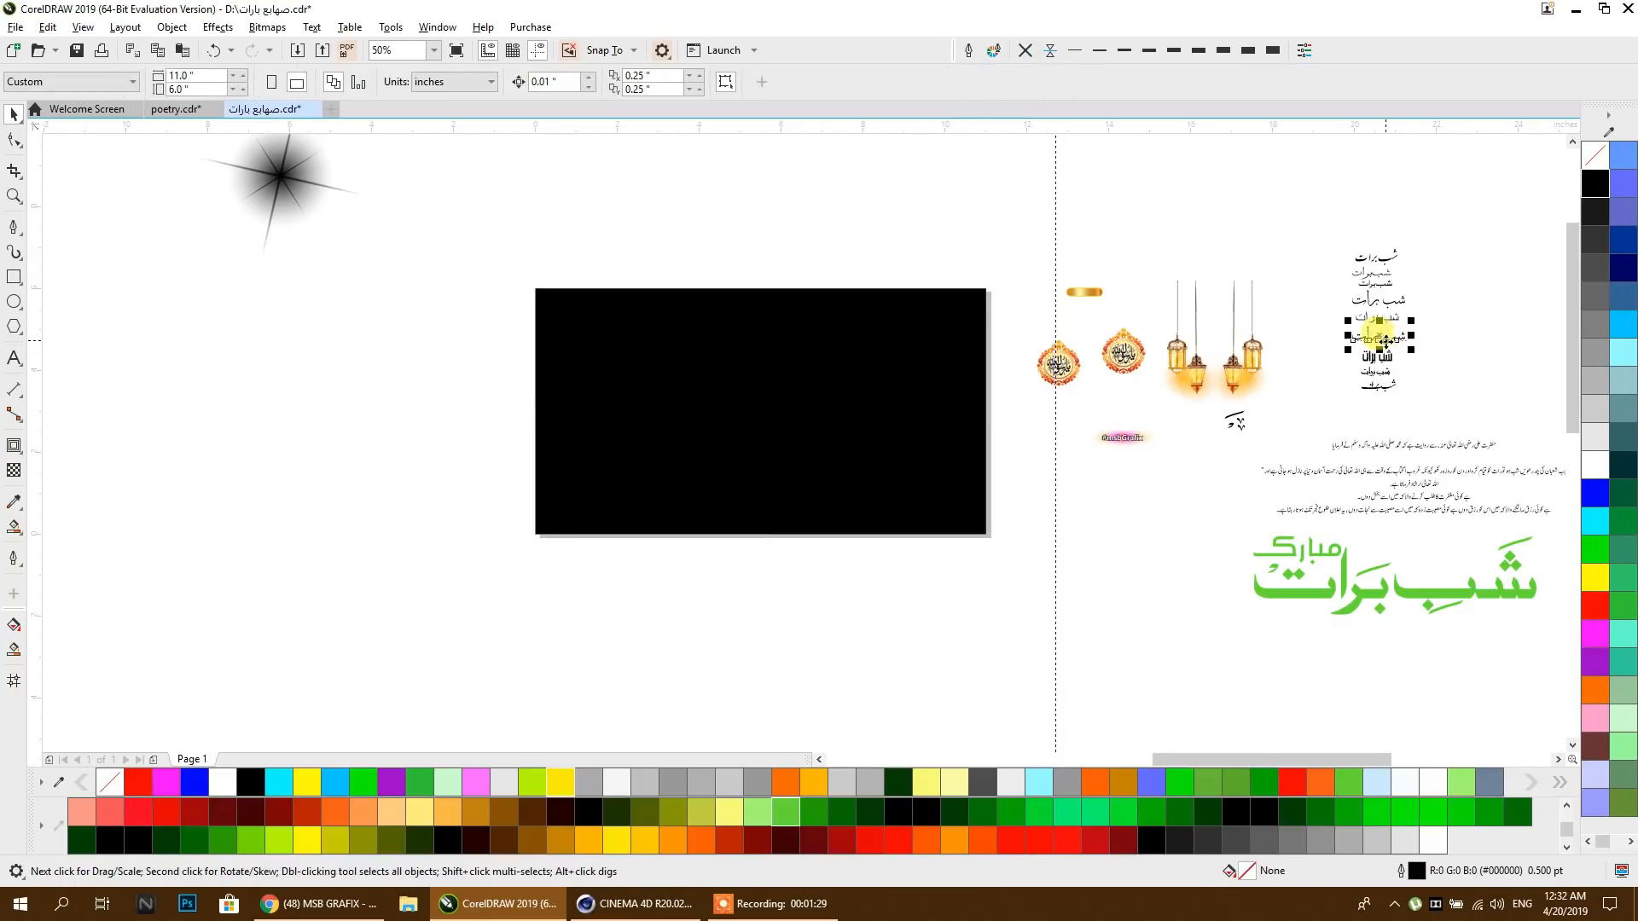
{"action": "scroll", "coordinate": [1419, 271], "scroll_direction": "up", "scroll_amount": 1}
{"action": "scroll", "coordinate": [907, 289], "scroll_direction": "up", "scroll_amount": 1}
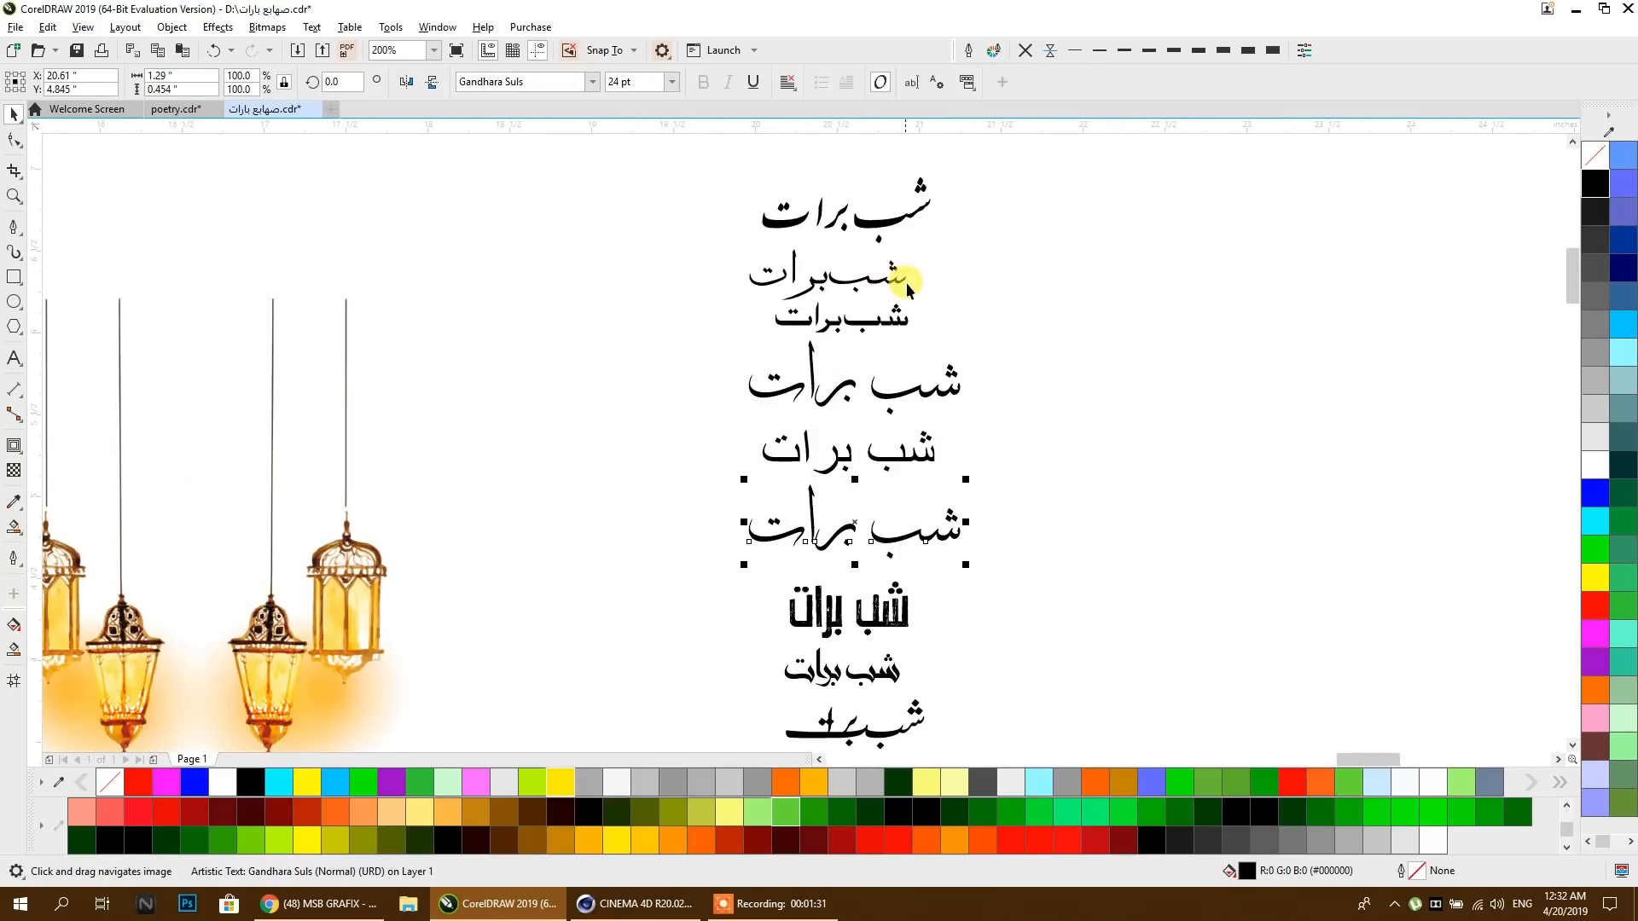
{"action": "left_click_drag", "start_coordinate": [906, 283], "coordinate": [795, 272]}
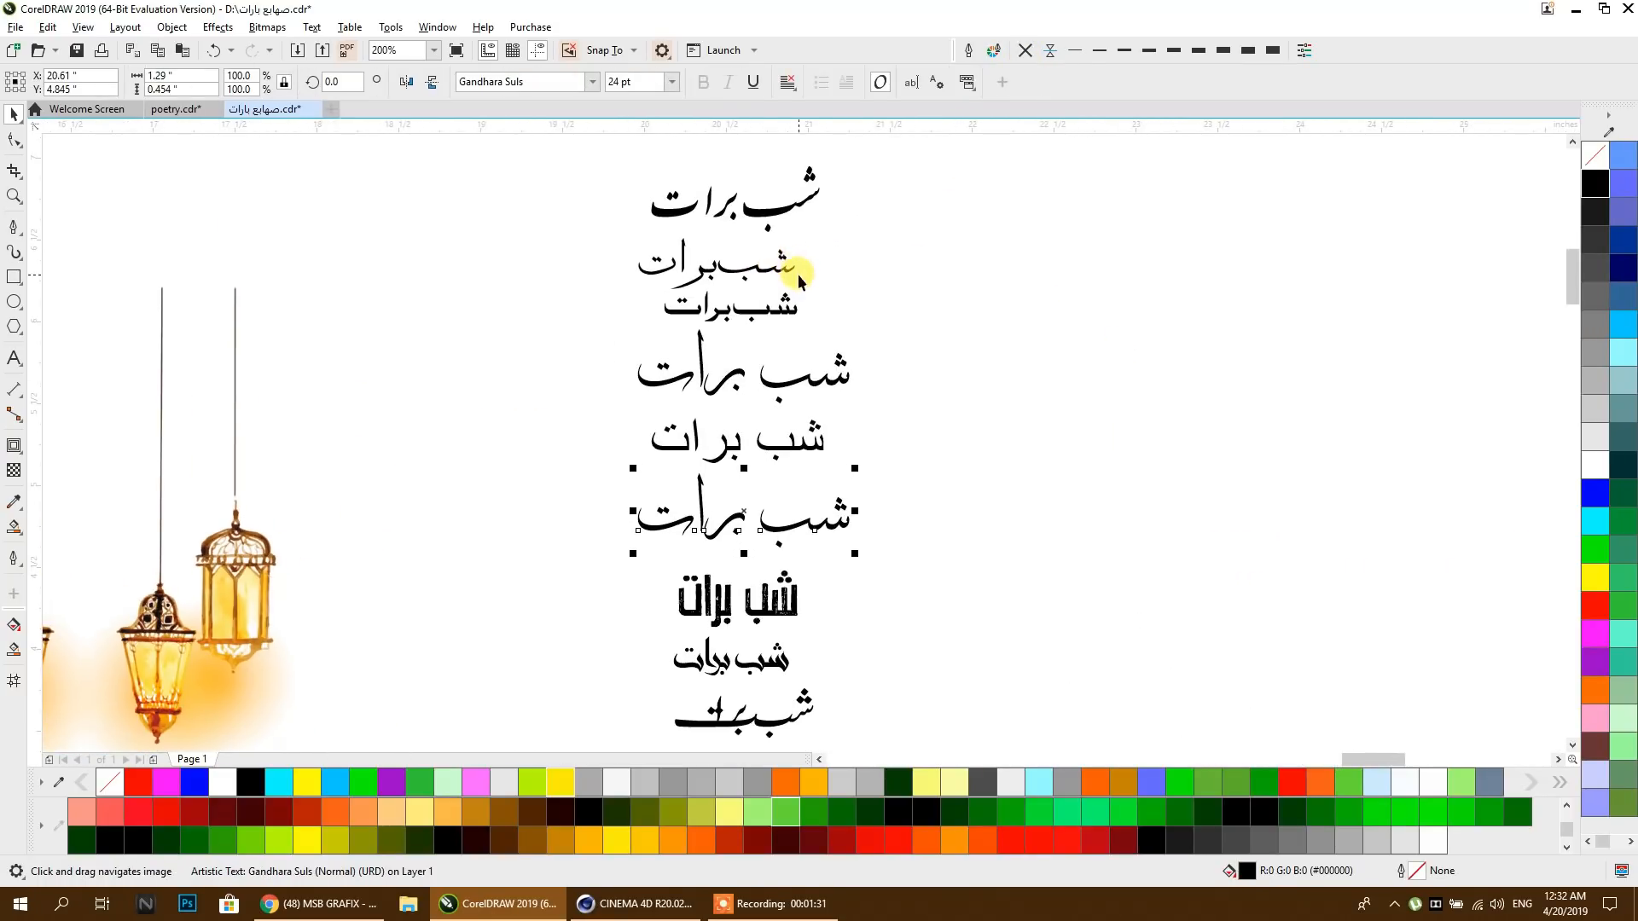
{"action": "left_click", "coordinate": [762, 213]}
{"action": "left_click", "coordinate": [754, 272]}
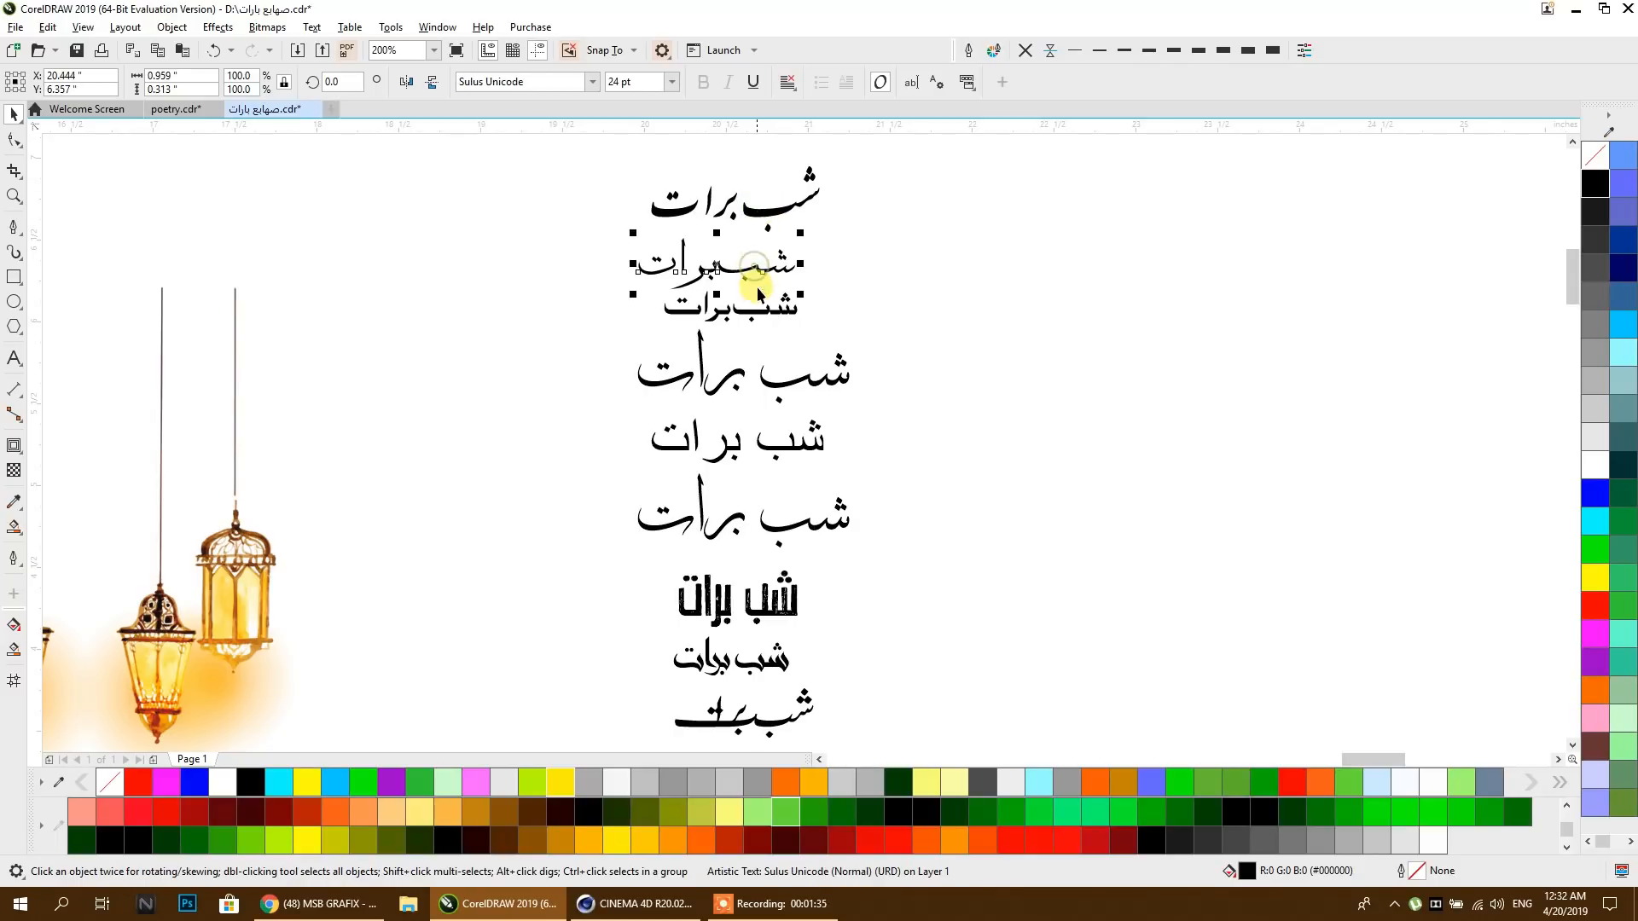
{"action": "left_click", "coordinate": [762, 312]}
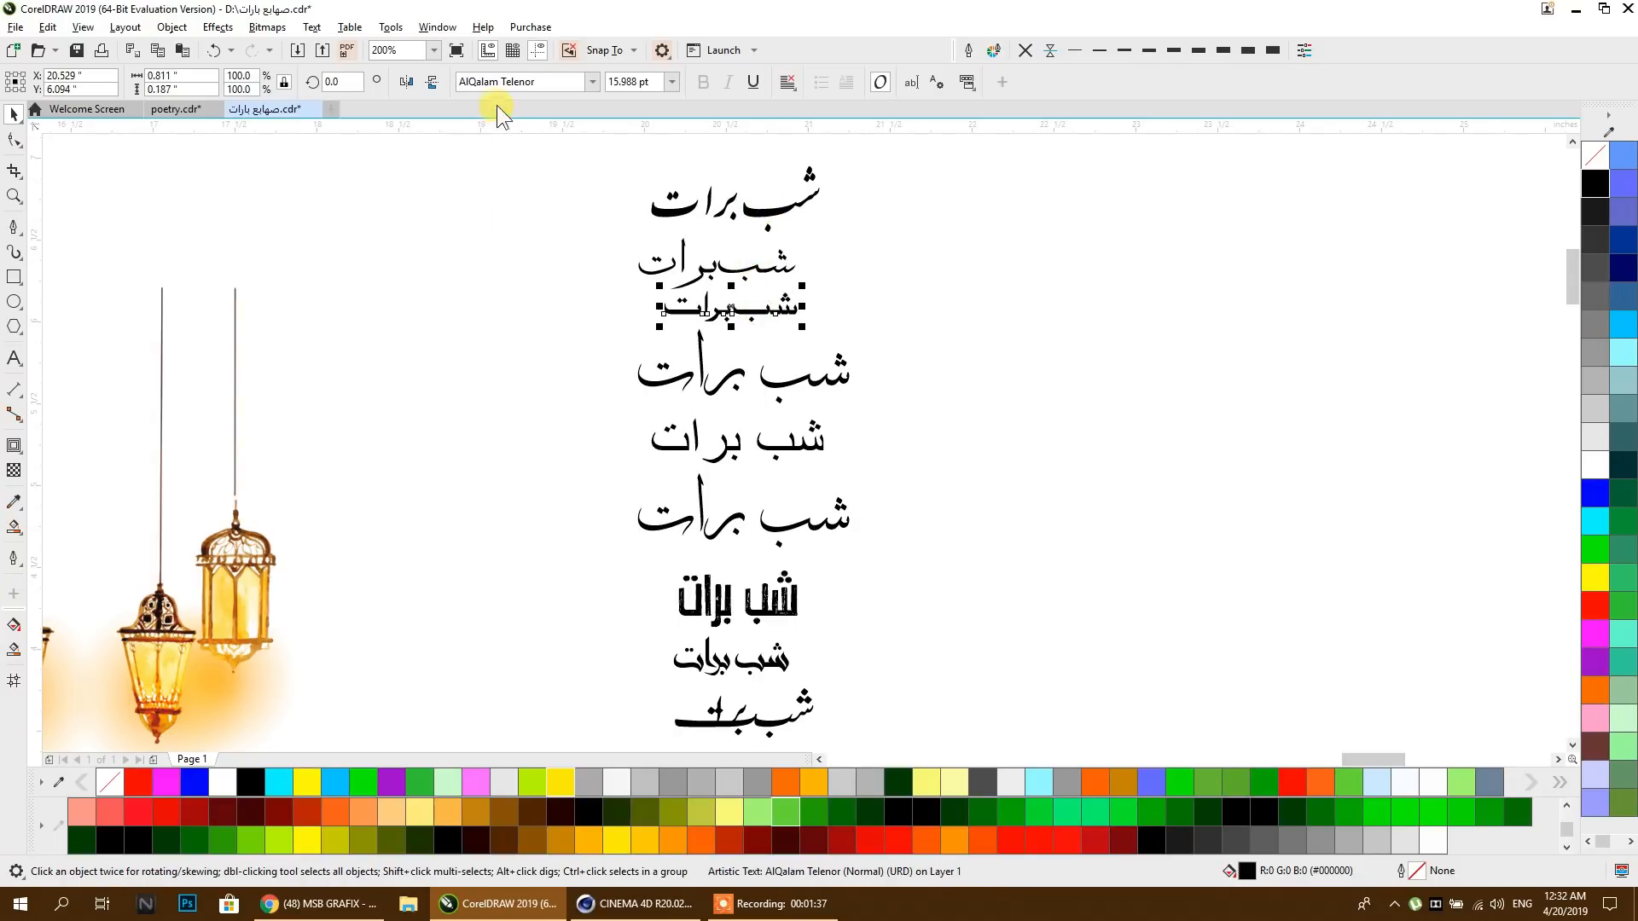
{"action": "left_click", "coordinate": [586, 233]}
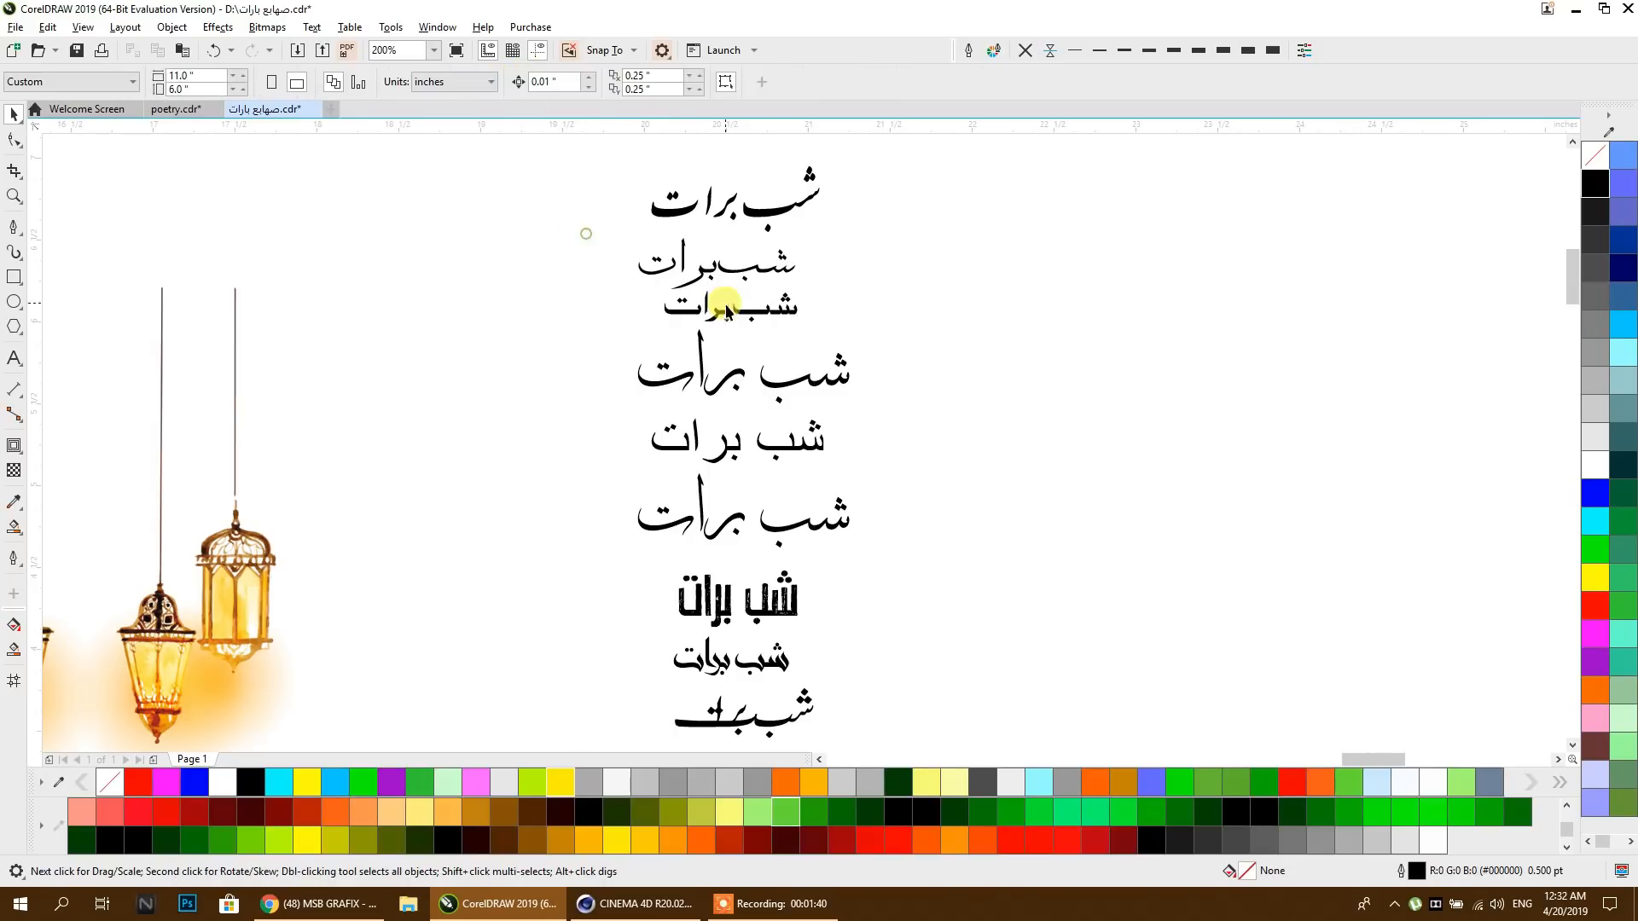
{"action": "left_click", "coordinate": [735, 309]}
Step: Switch the keyboard input language and add the artistic text شب برات in the empty area below the black rectangle
{"action": "scroll", "coordinate": [816, 322], "scroll_direction": "down", "scroll_amount": 1}
{"action": "left_click_drag", "start_coordinate": [801, 337], "coordinate": [1072, 340]}
{"action": "left_click_drag", "start_coordinate": [816, 604], "coordinate": [1212, 409]}
{"action": "left_click_drag", "start_coordinate": [853, 461], "coordinate": [901, 276]}
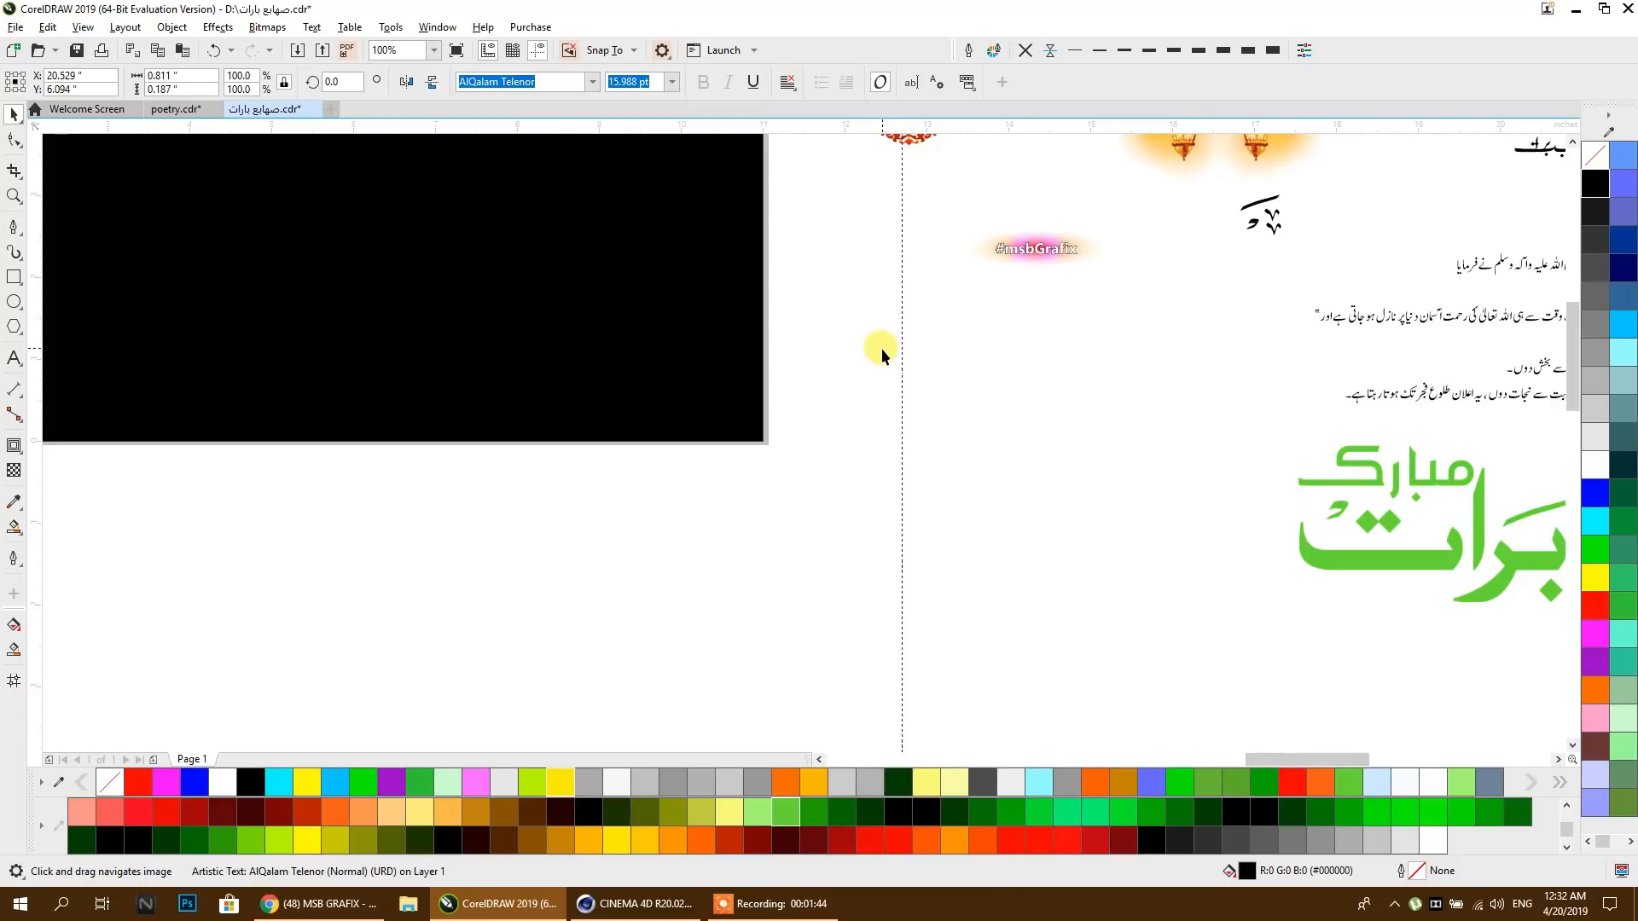
{"action": "scroll", "coordinate": [878, 354], "scroll_direction": "down", "scroll_amount": 1}
{"action": "scroll", "coordinate": [755, 426], "scroll_direction": "up", "scroll_amount": 1}
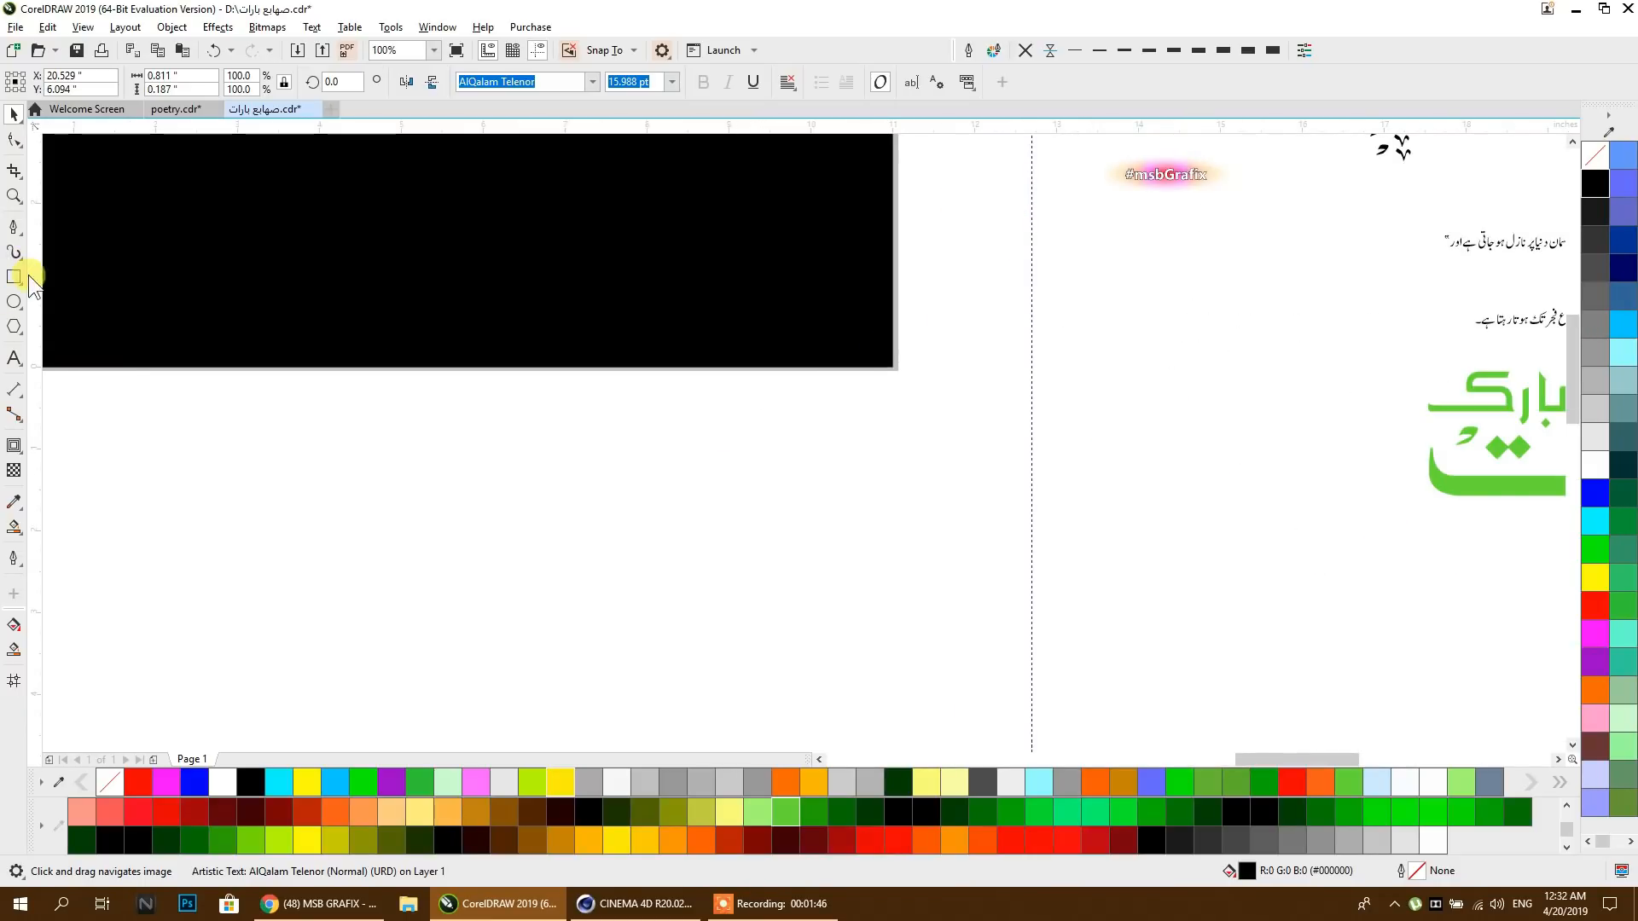
{"action": "left_click", "coordinate": [598, 451]}
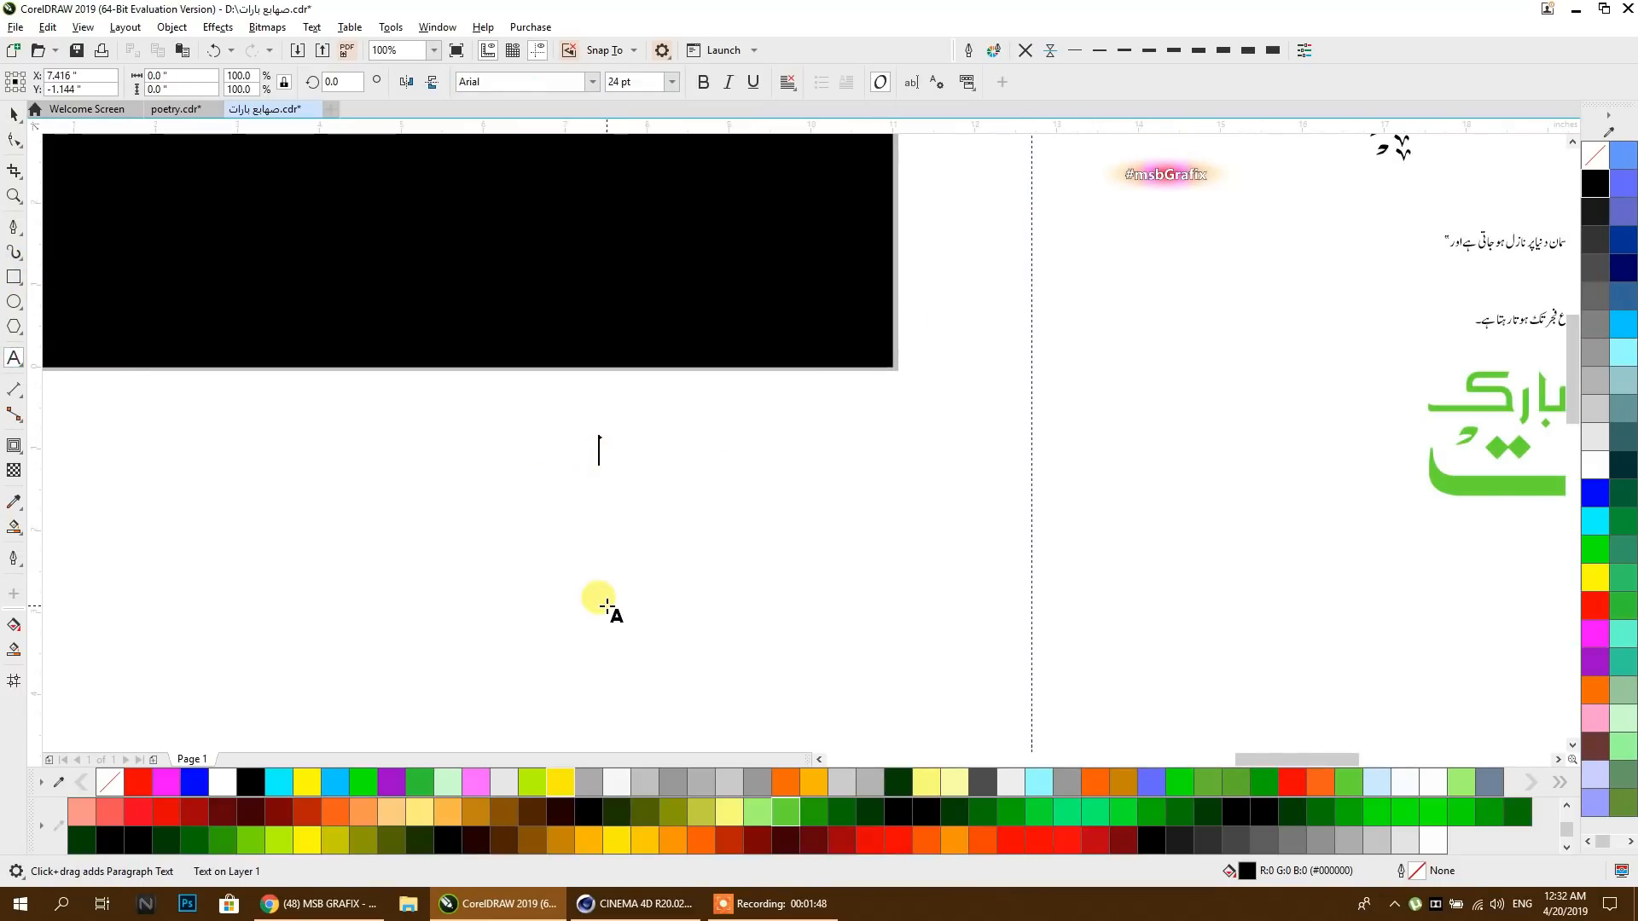
{"action": "left_click", "coordinate": [1519, 903]}
{"action": "left_click", "coordinate": [1488, 840]}
{"action": "left_click", "coordinate": [683, 503]}
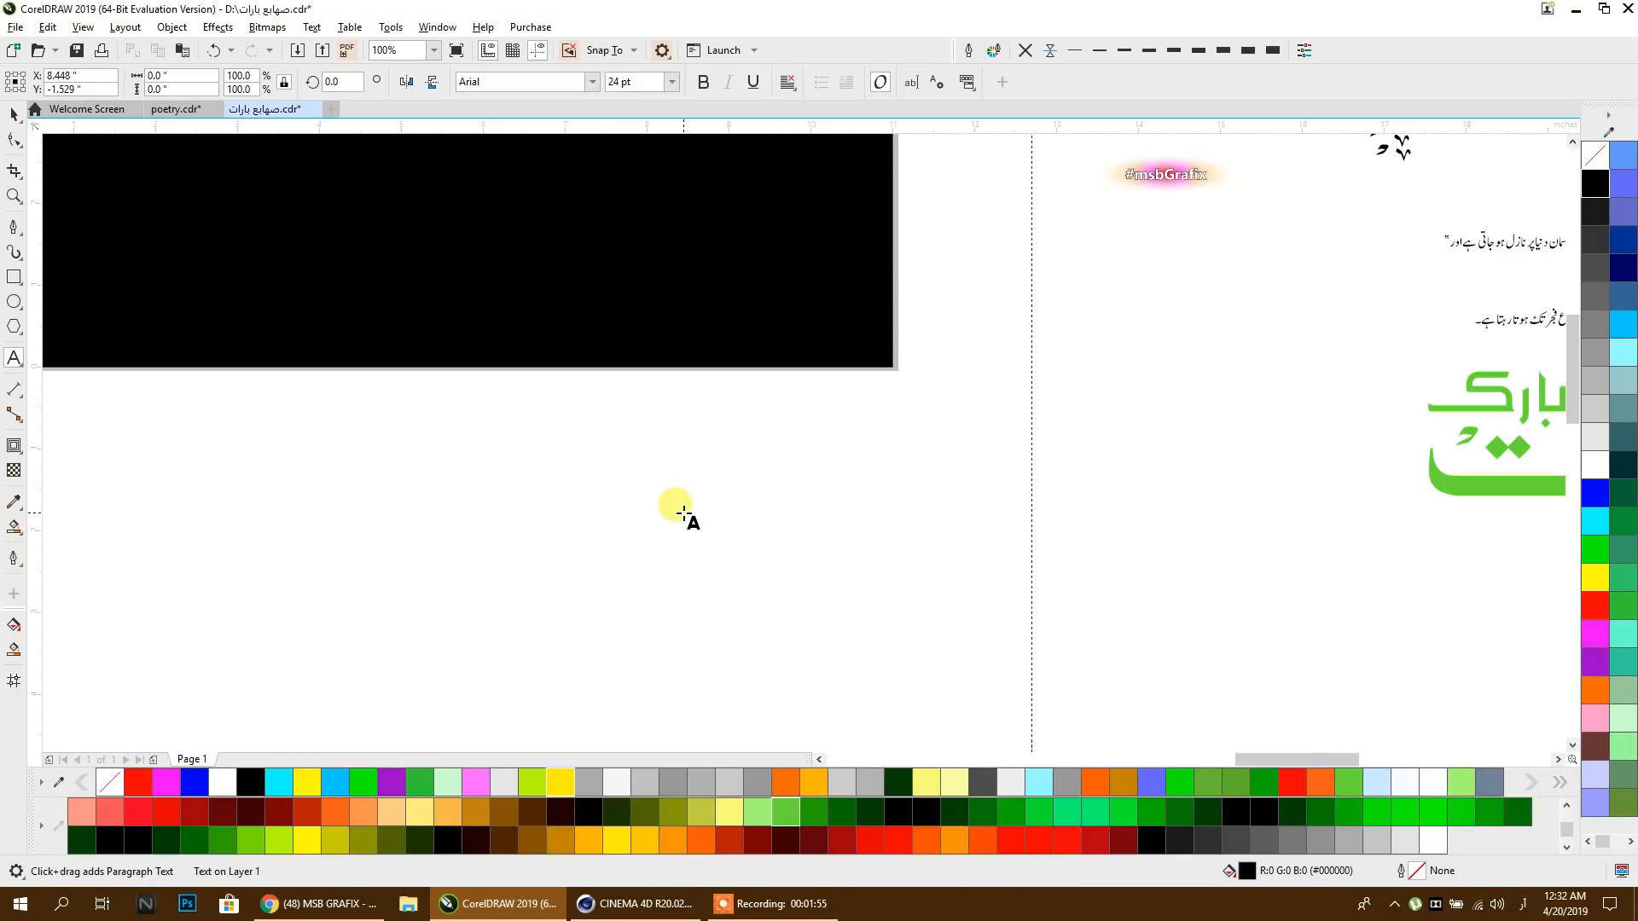
{"action": "type", "text": "شب"}
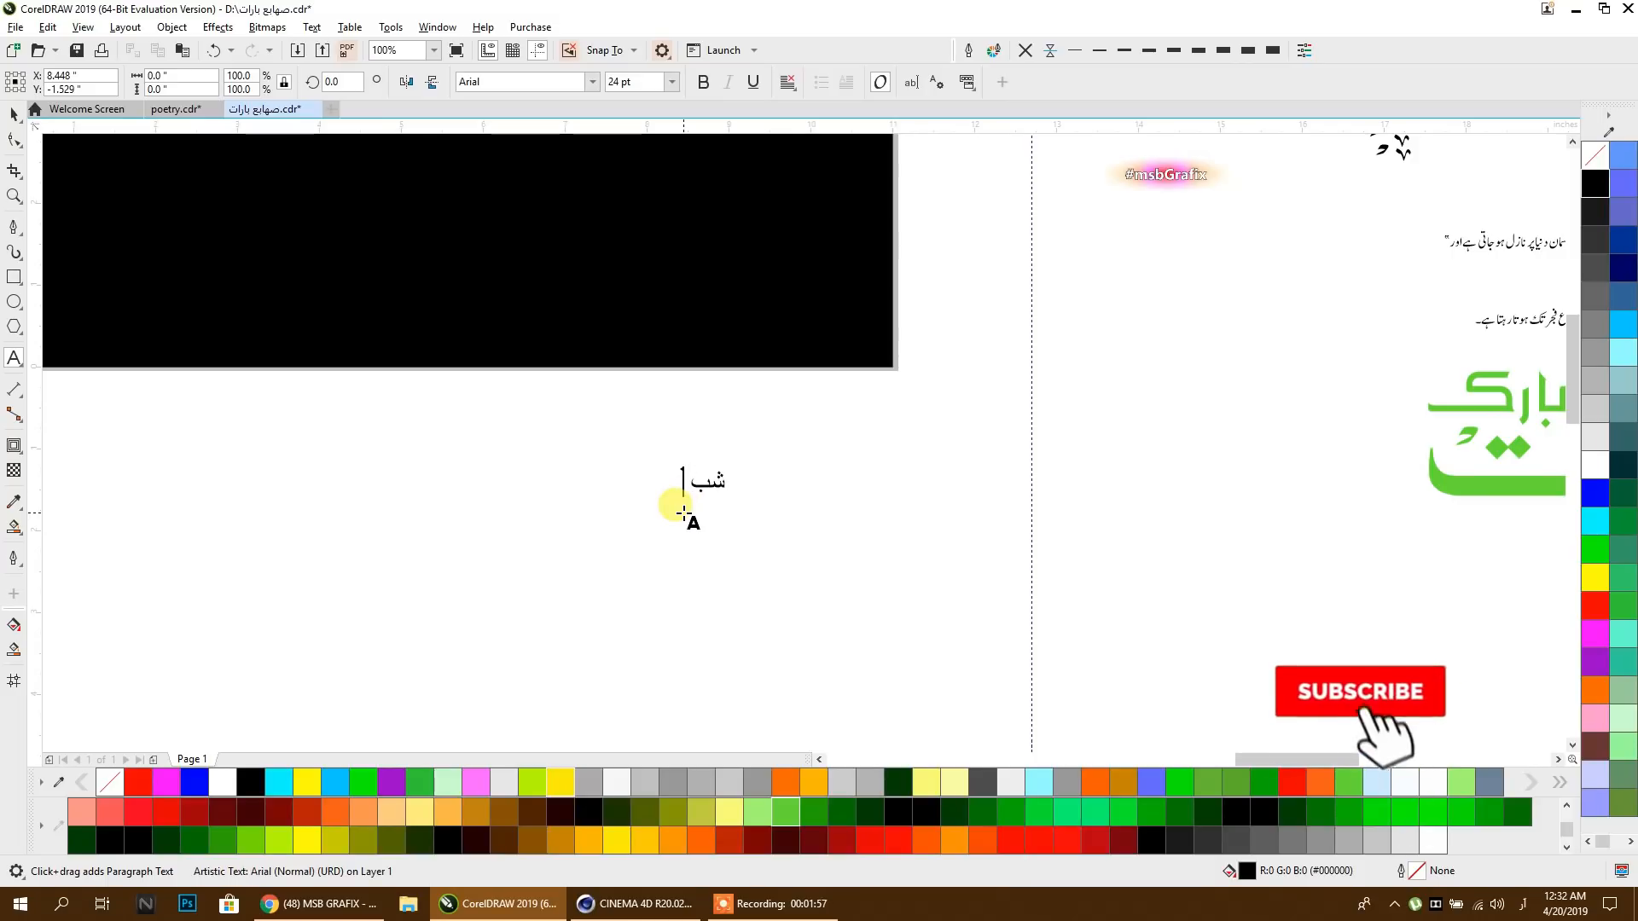
{"action": "type", "text": " برات"}
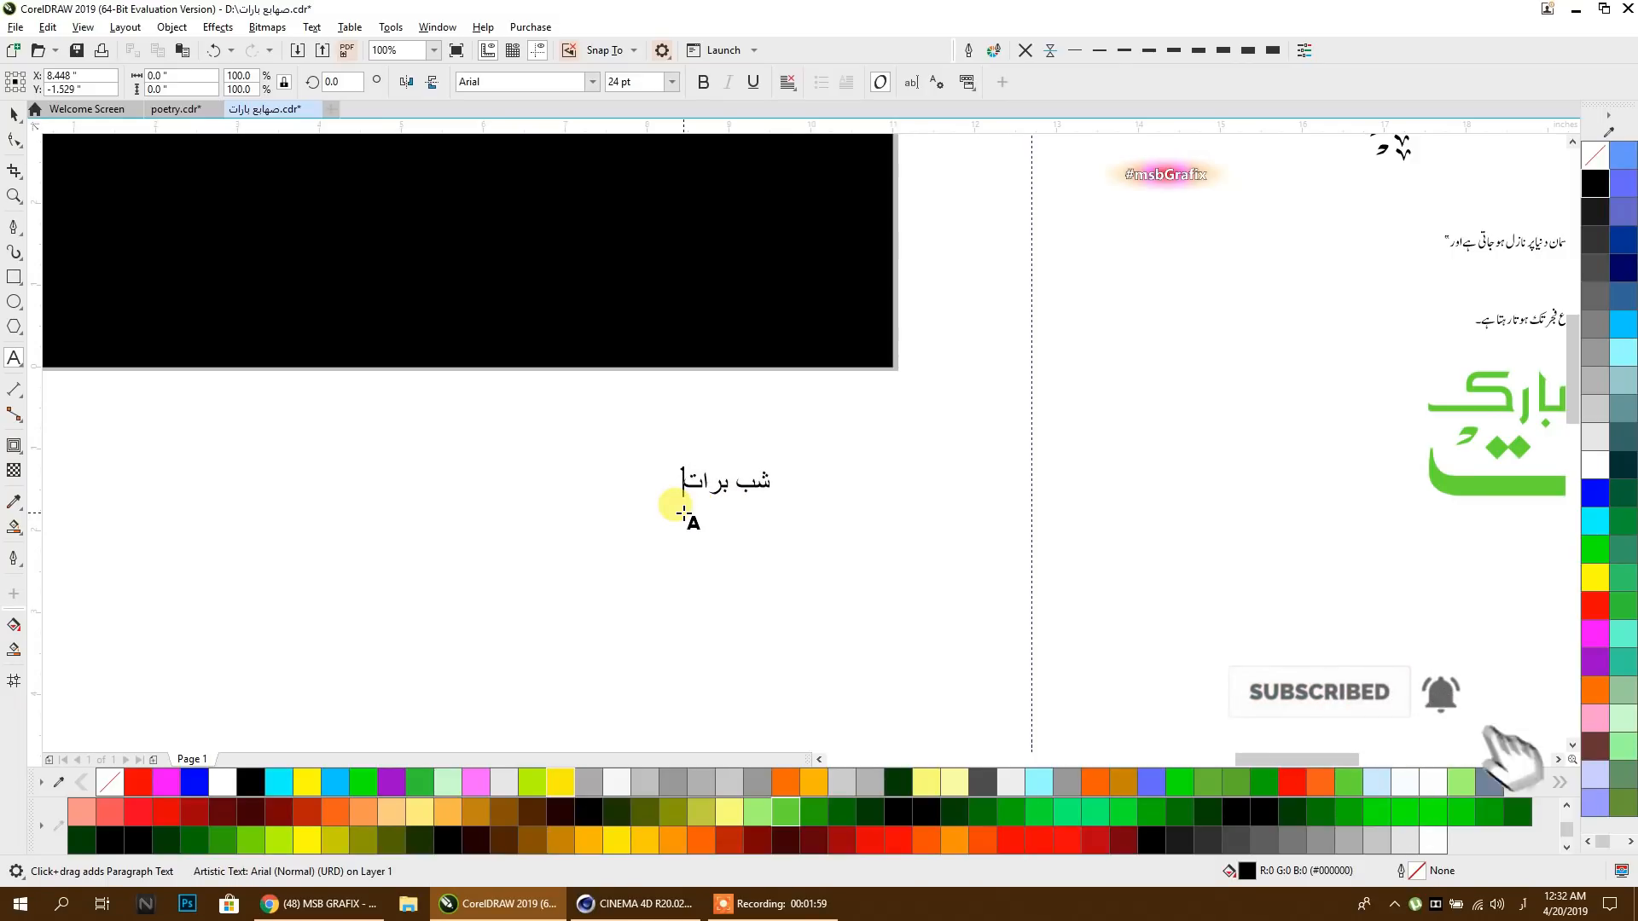
{"action": "key", "text": "Escape"}
Step: Set the شب برات text to the AlQalam Telenor font and enlarge it to about 156 pt
{"action": "left_click", "coordinate": [14, 114]}
{"action": "left_click", "coordinate": [550, 78]}
{"action": "left_click", "coordinate": [592, 81]}
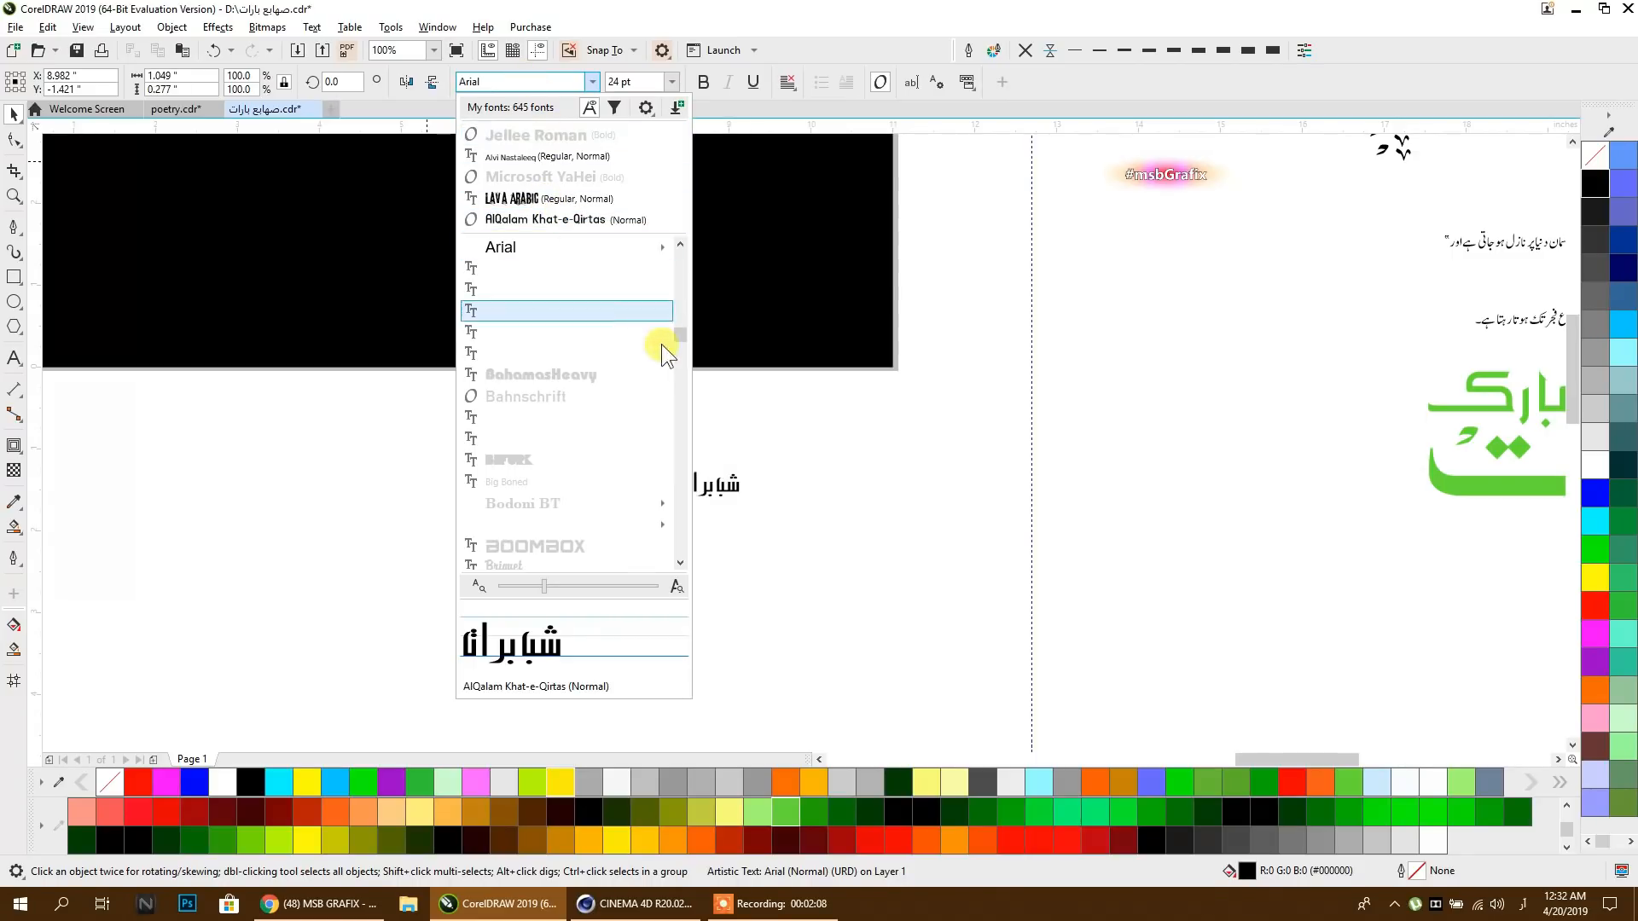
{"action": "left_click_drag", "start_coordinate": [681, 338], "coordinate": [680, 282]}
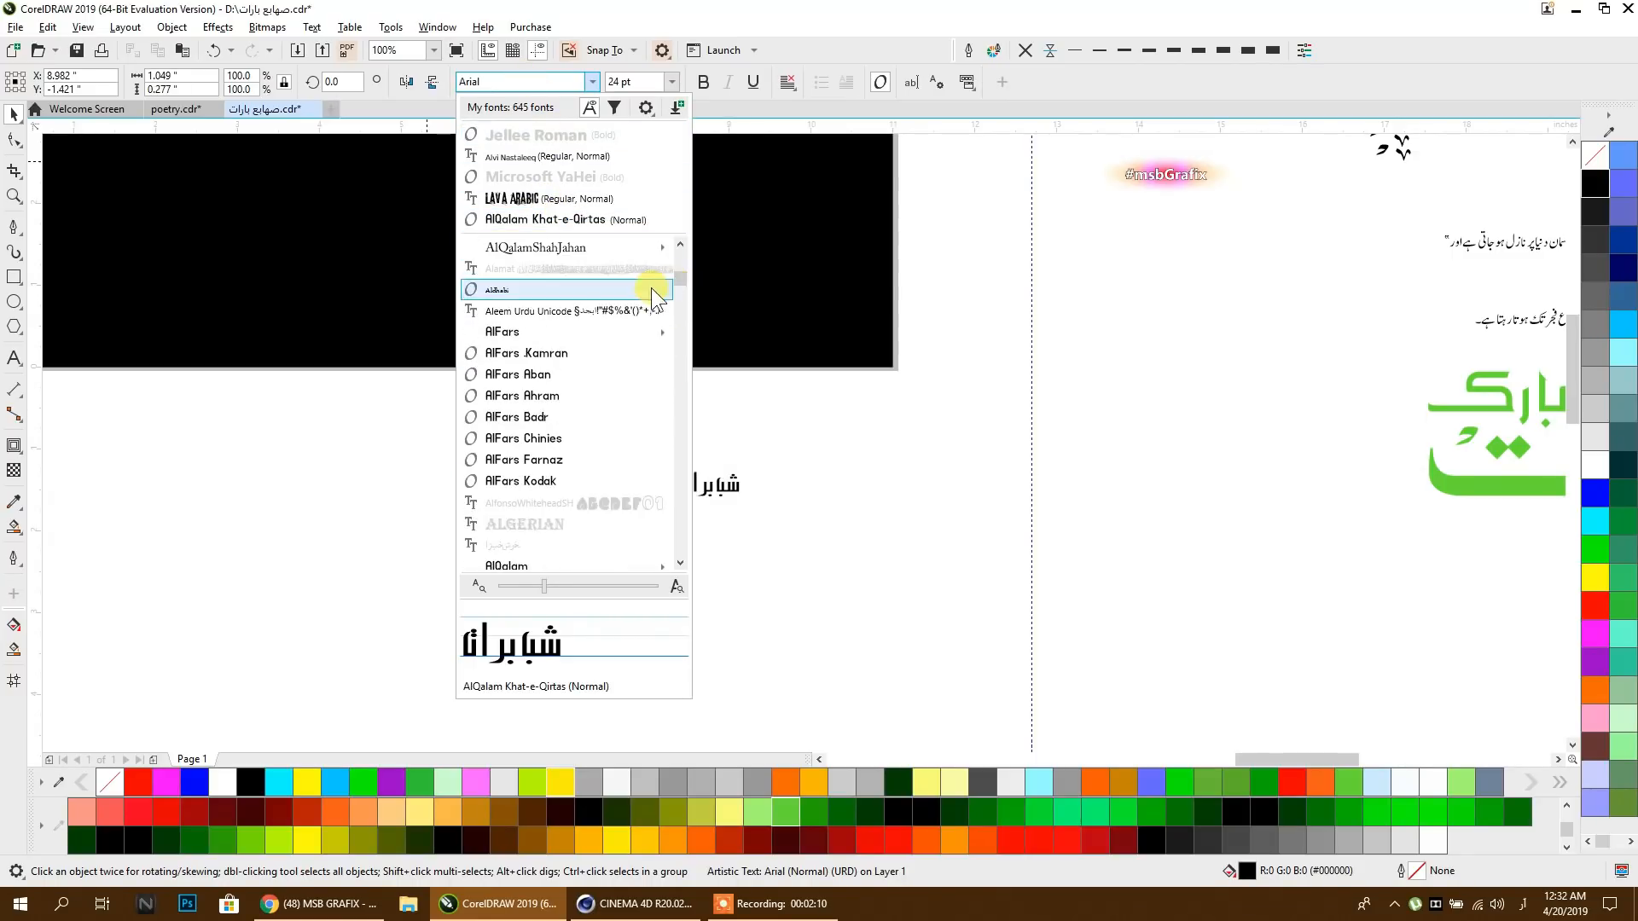
{"action": "scroll", "coordinate": [615, 331], "scroll_direction": "down", "scroll_amount": 10}
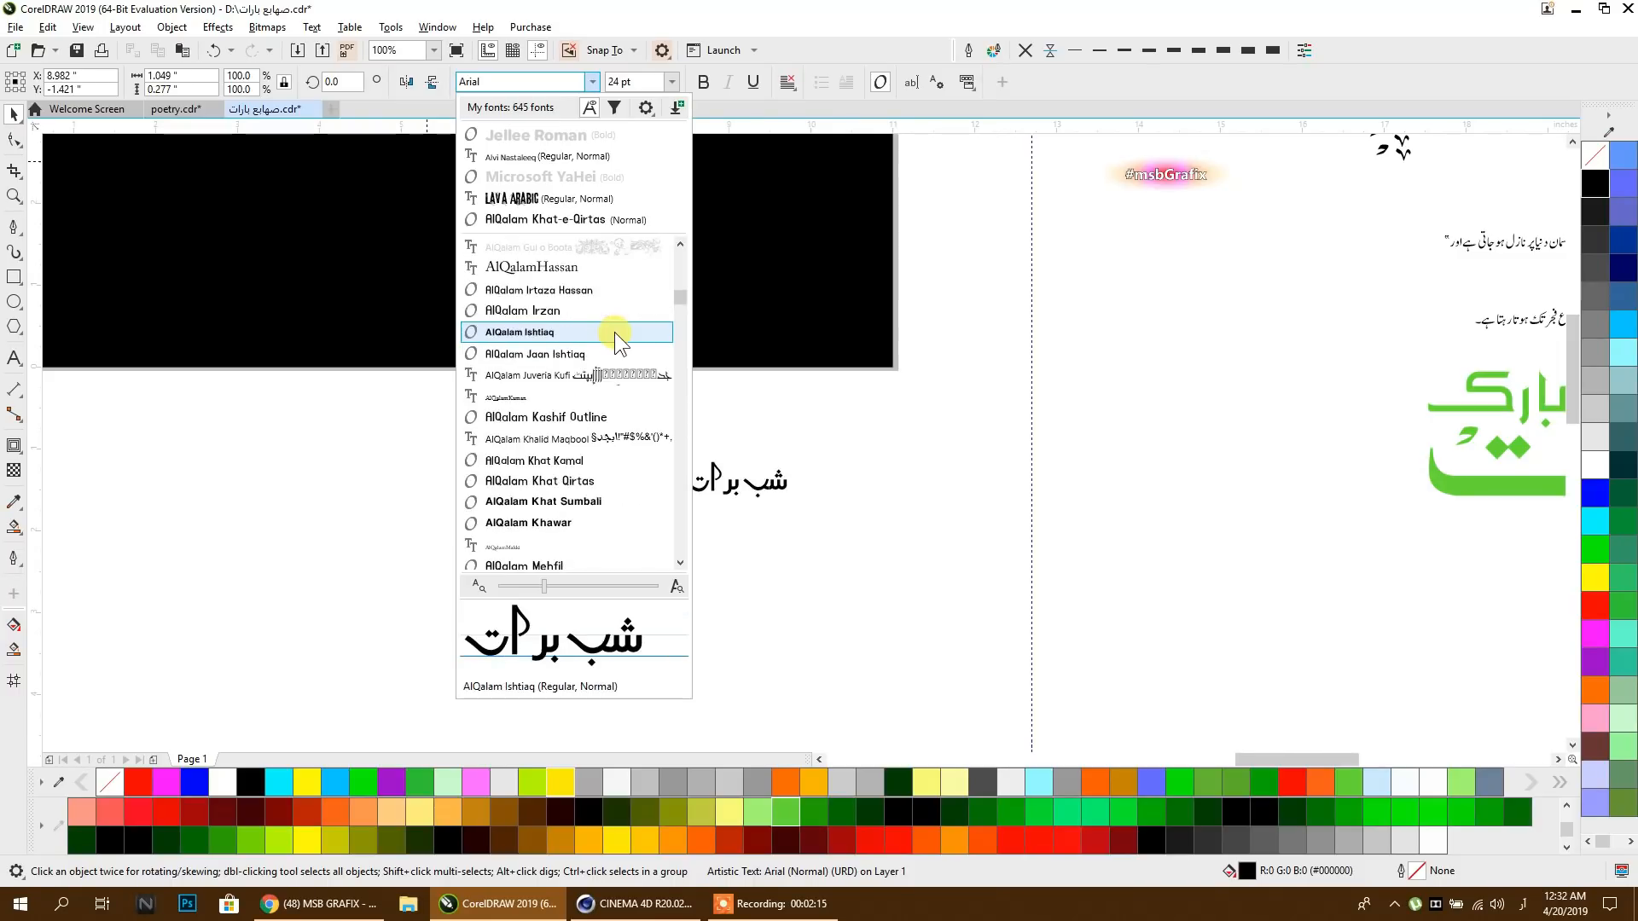
{"action": "scroll", "coordinate": [614, 331], "scroll_direction": "down", "scroll_amount": 1}
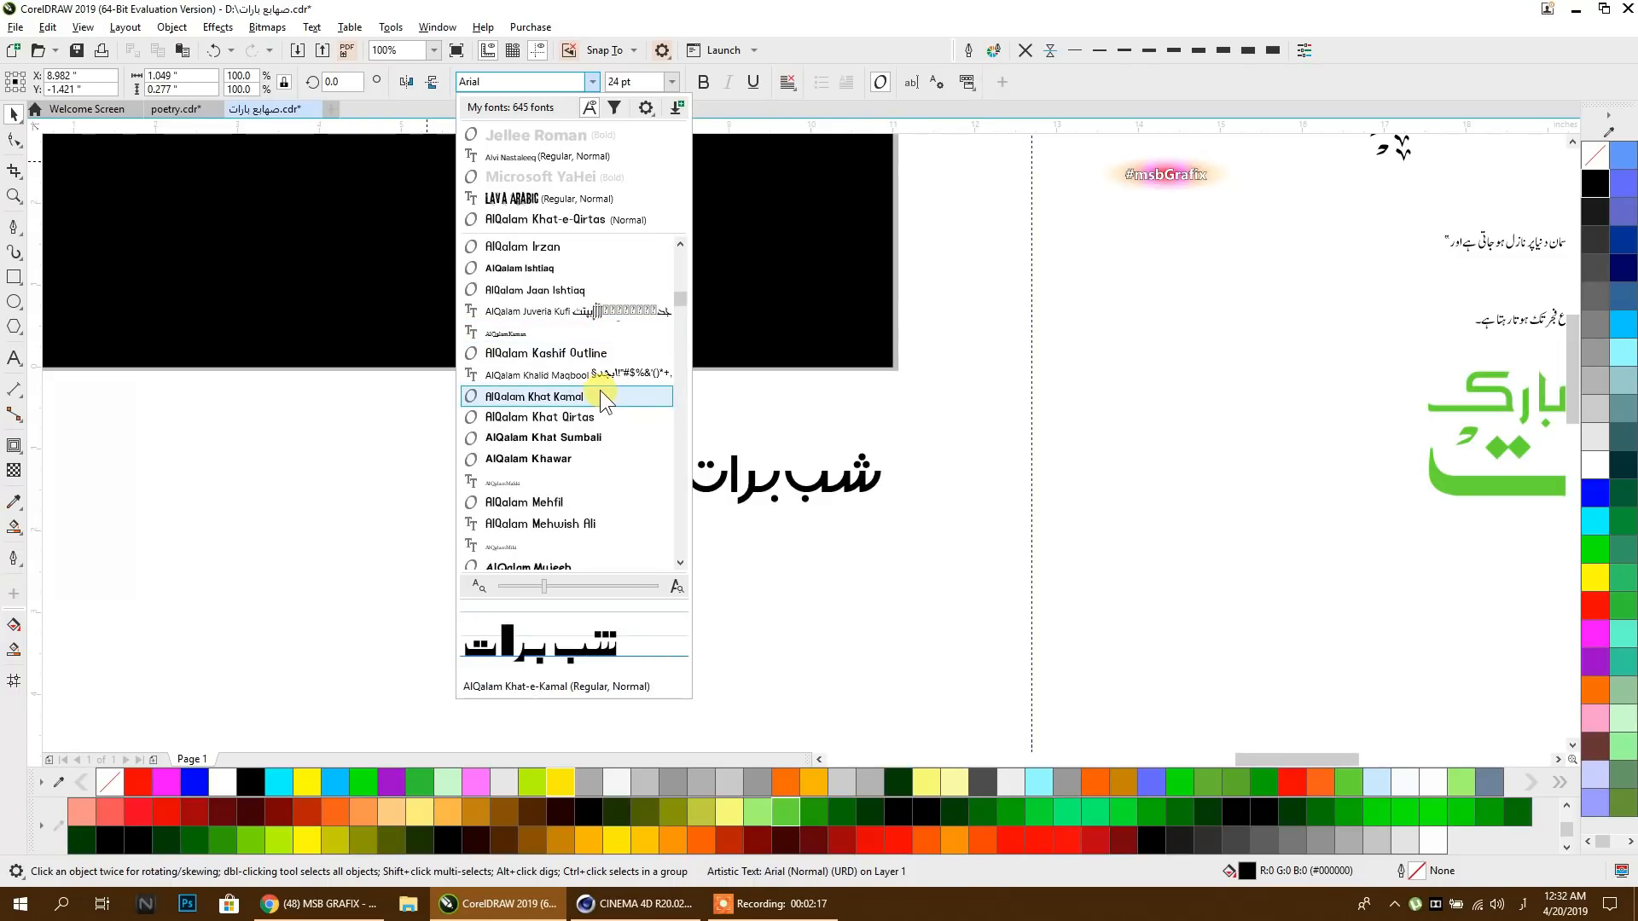
{"action": "scroll", "coordinate": [596, 425], "scroll_direction": "down", "scroll_amount": 3}
{"action": "scroll", "coordinate": [595, 423], "scroll_direction": "down", "scroll_amount": 3}
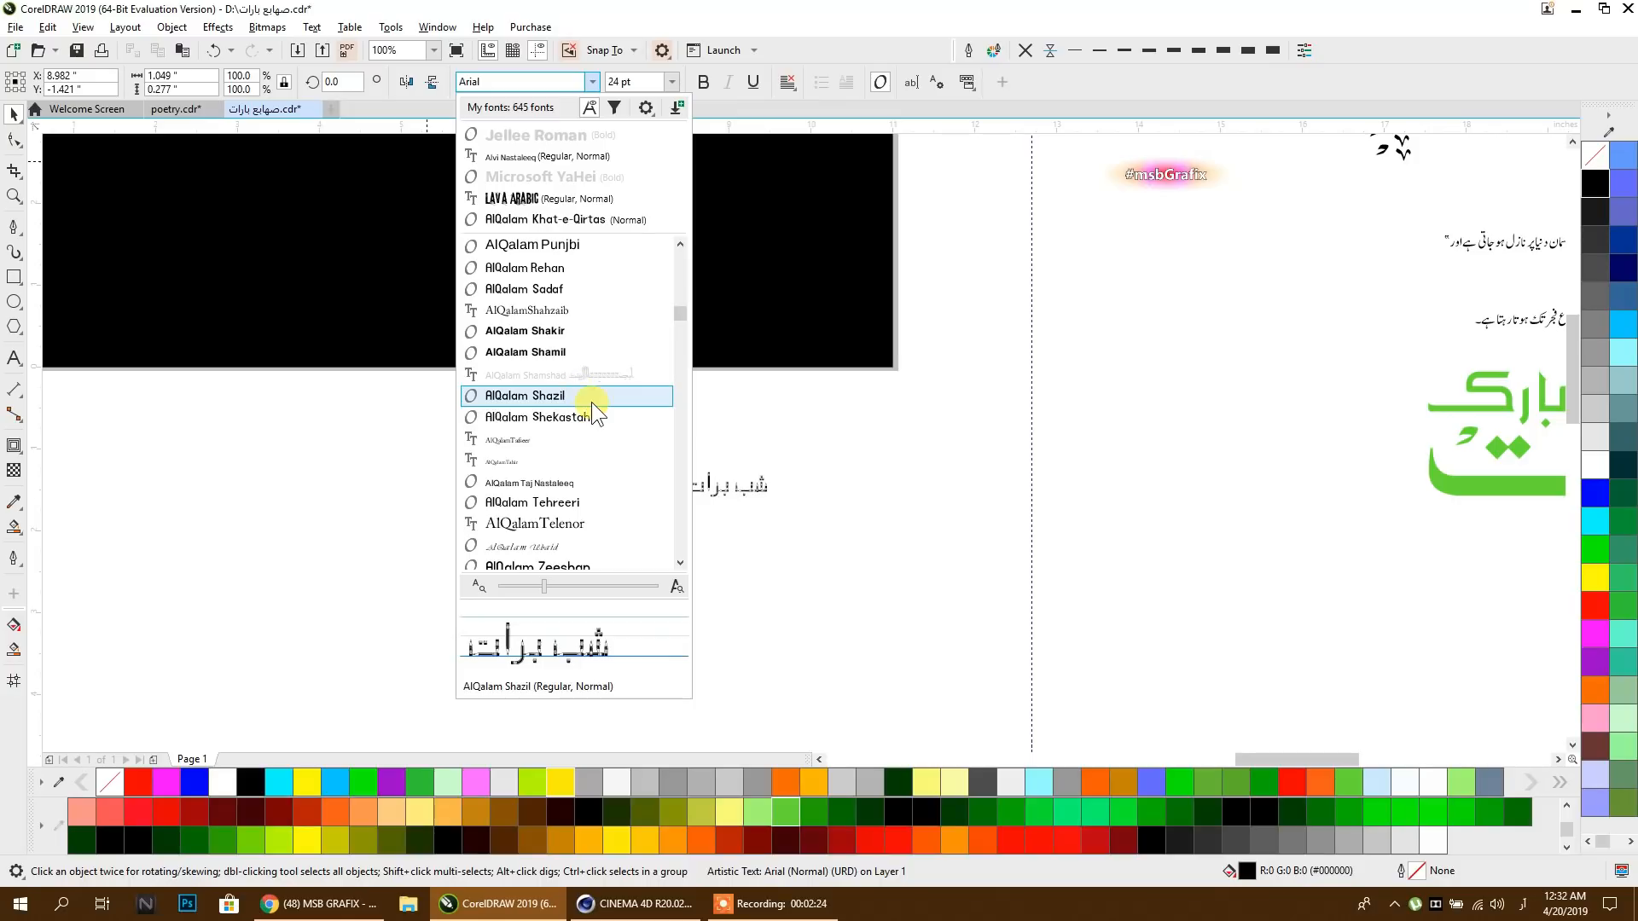
{"action": "scroll", "coordinate": [592, 402], "scroll_direction": "down", "scroll_amount": 2}
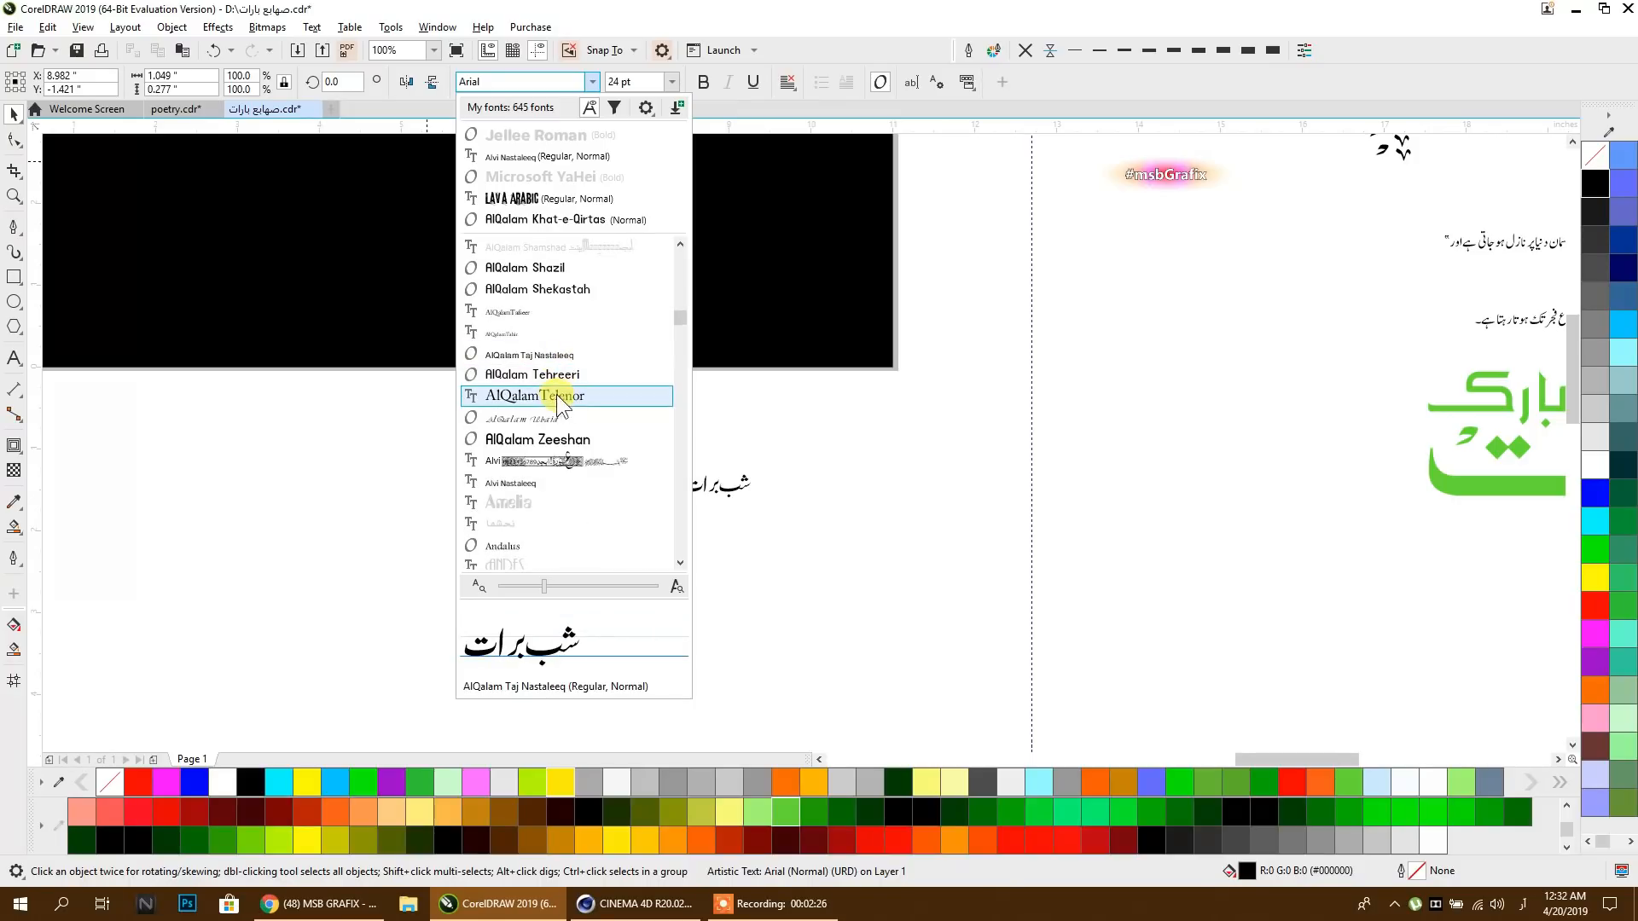
{"action": "left_click", "coordinate": [592, 398]}
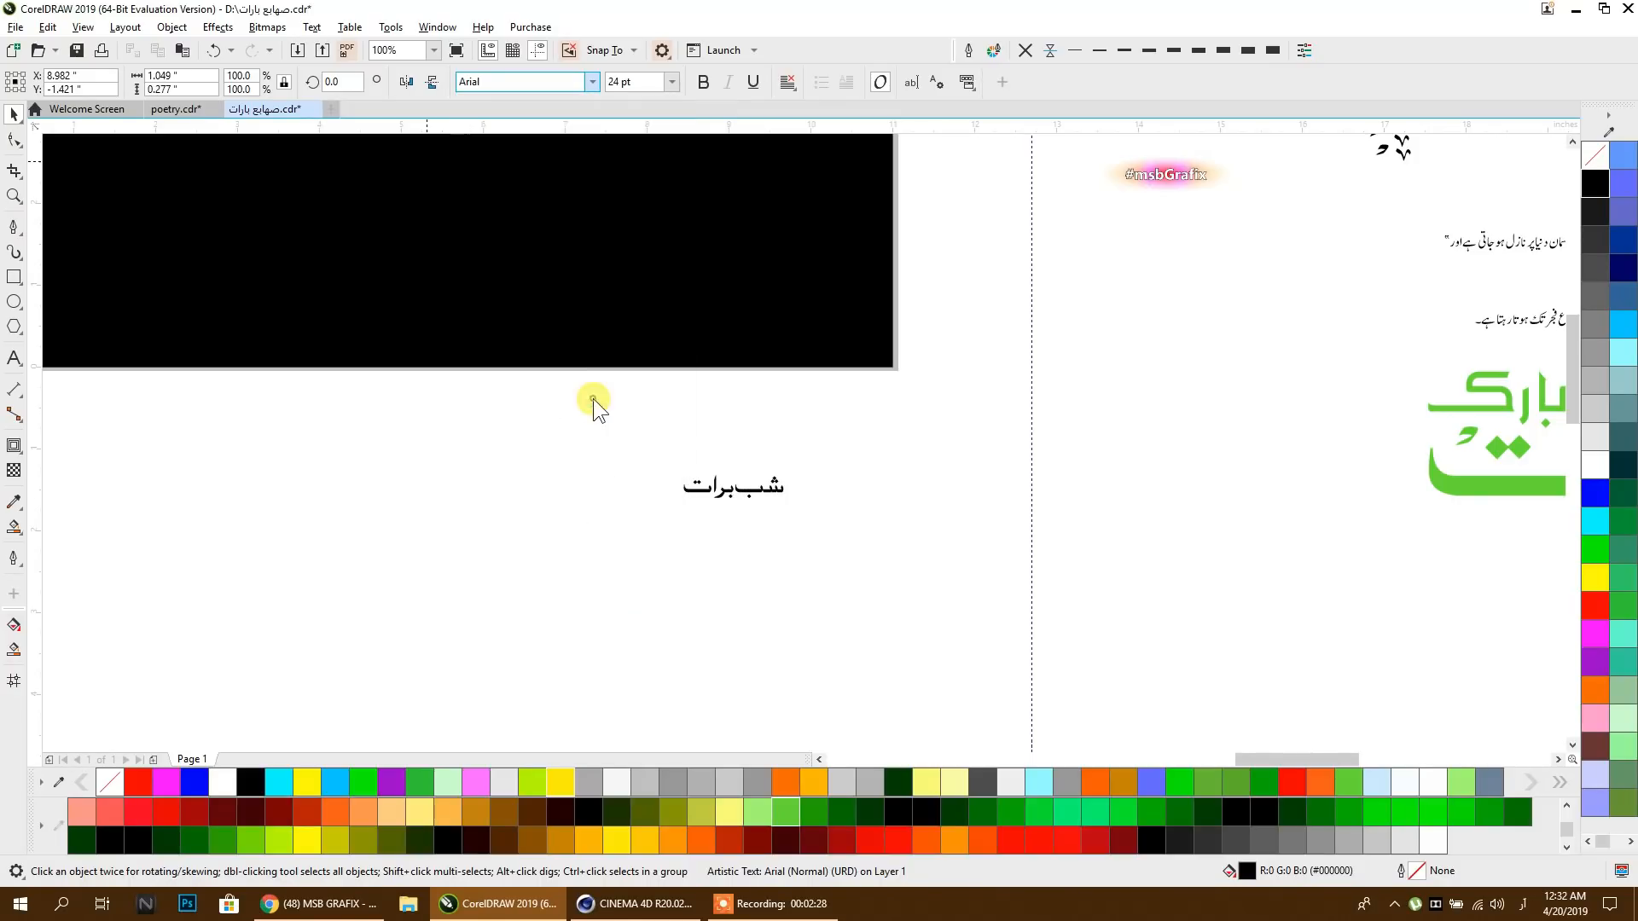
{"action": "left_click_drag", "start_coordinate": [680, 504], "coordinate": [135, 662]}
Step: Duplicate the enlarged شب برات text and replace the copy's wording with مبارک
{"action": "left_click_drag", "start_coordinate": [389, 580], "coordinate": [852, 461]}
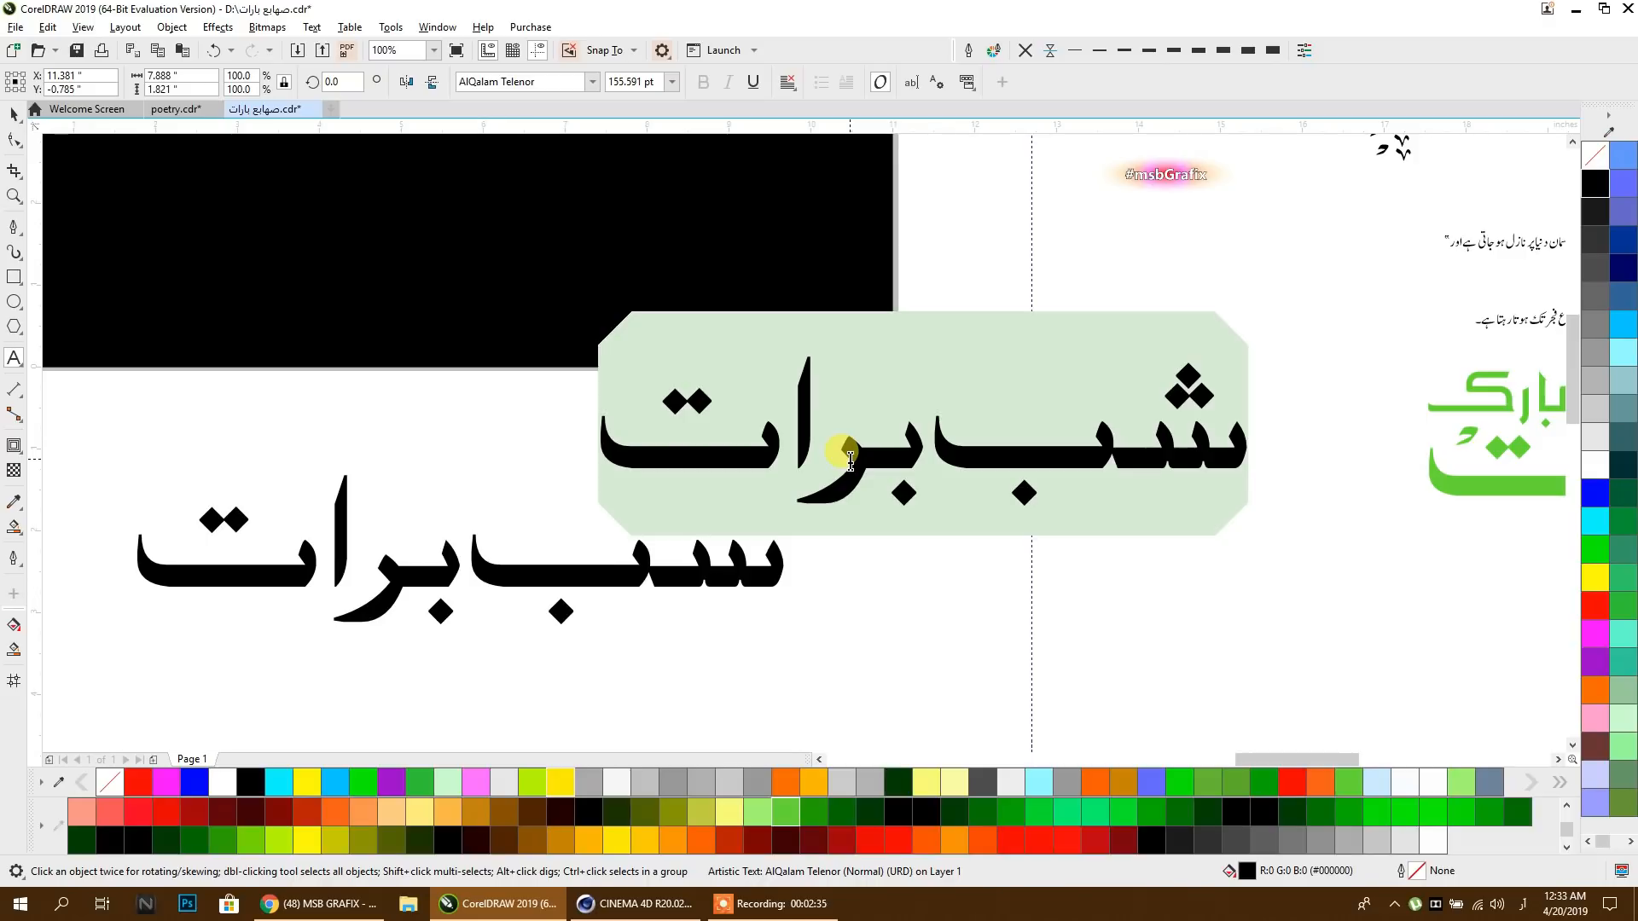
{"action": "type", "text": "مب"}
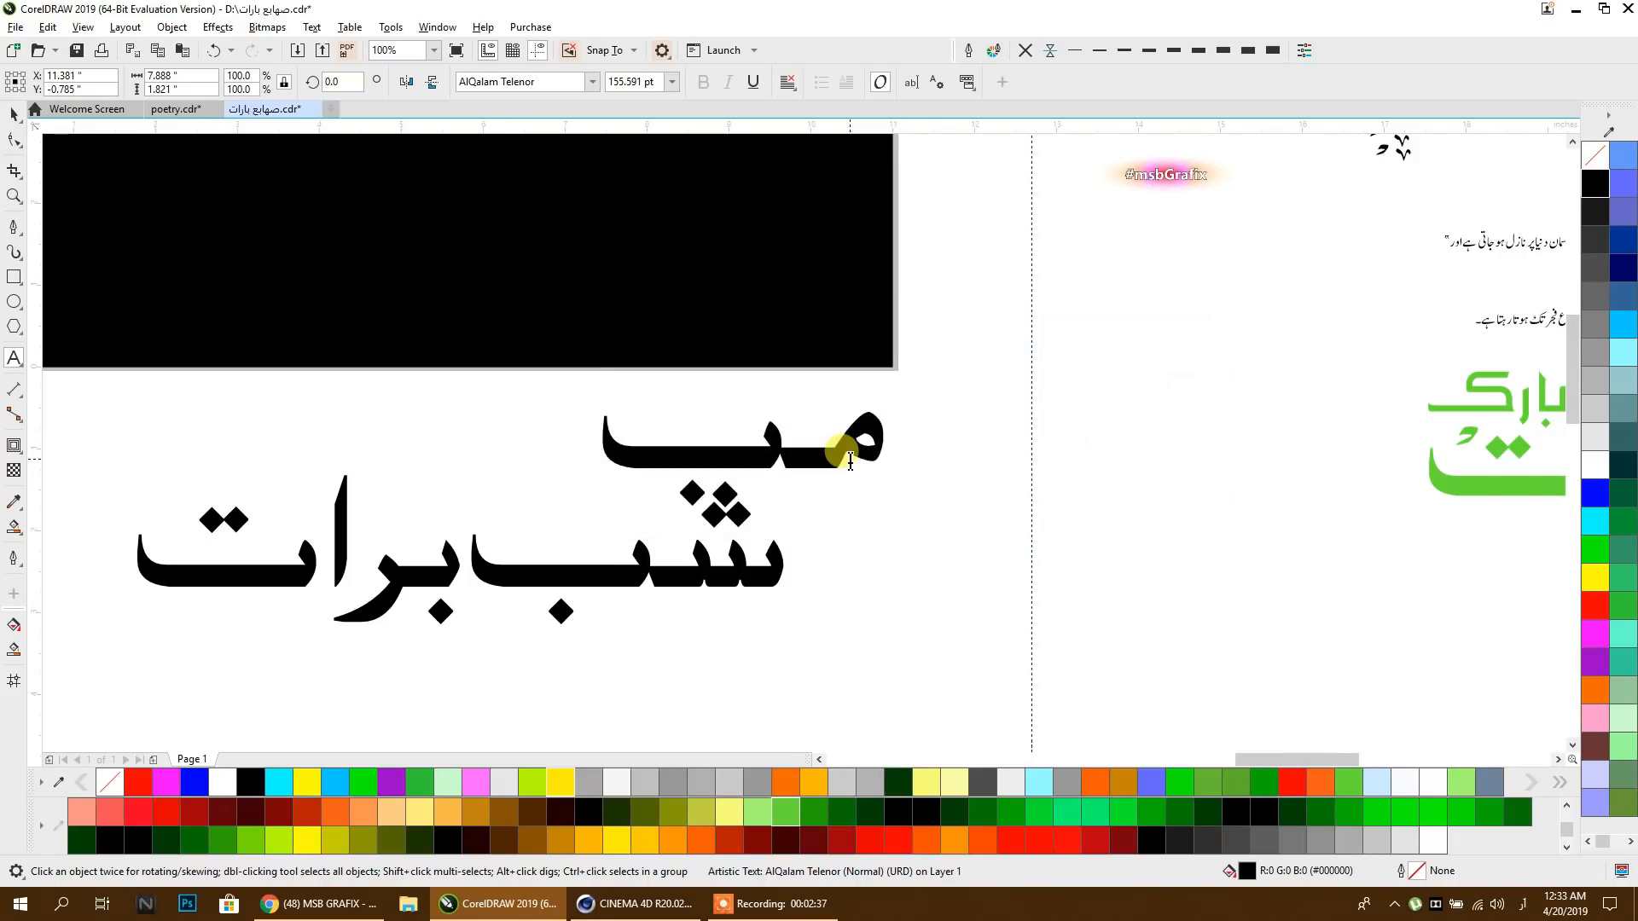
{"action": "type", "text": "ارک"}
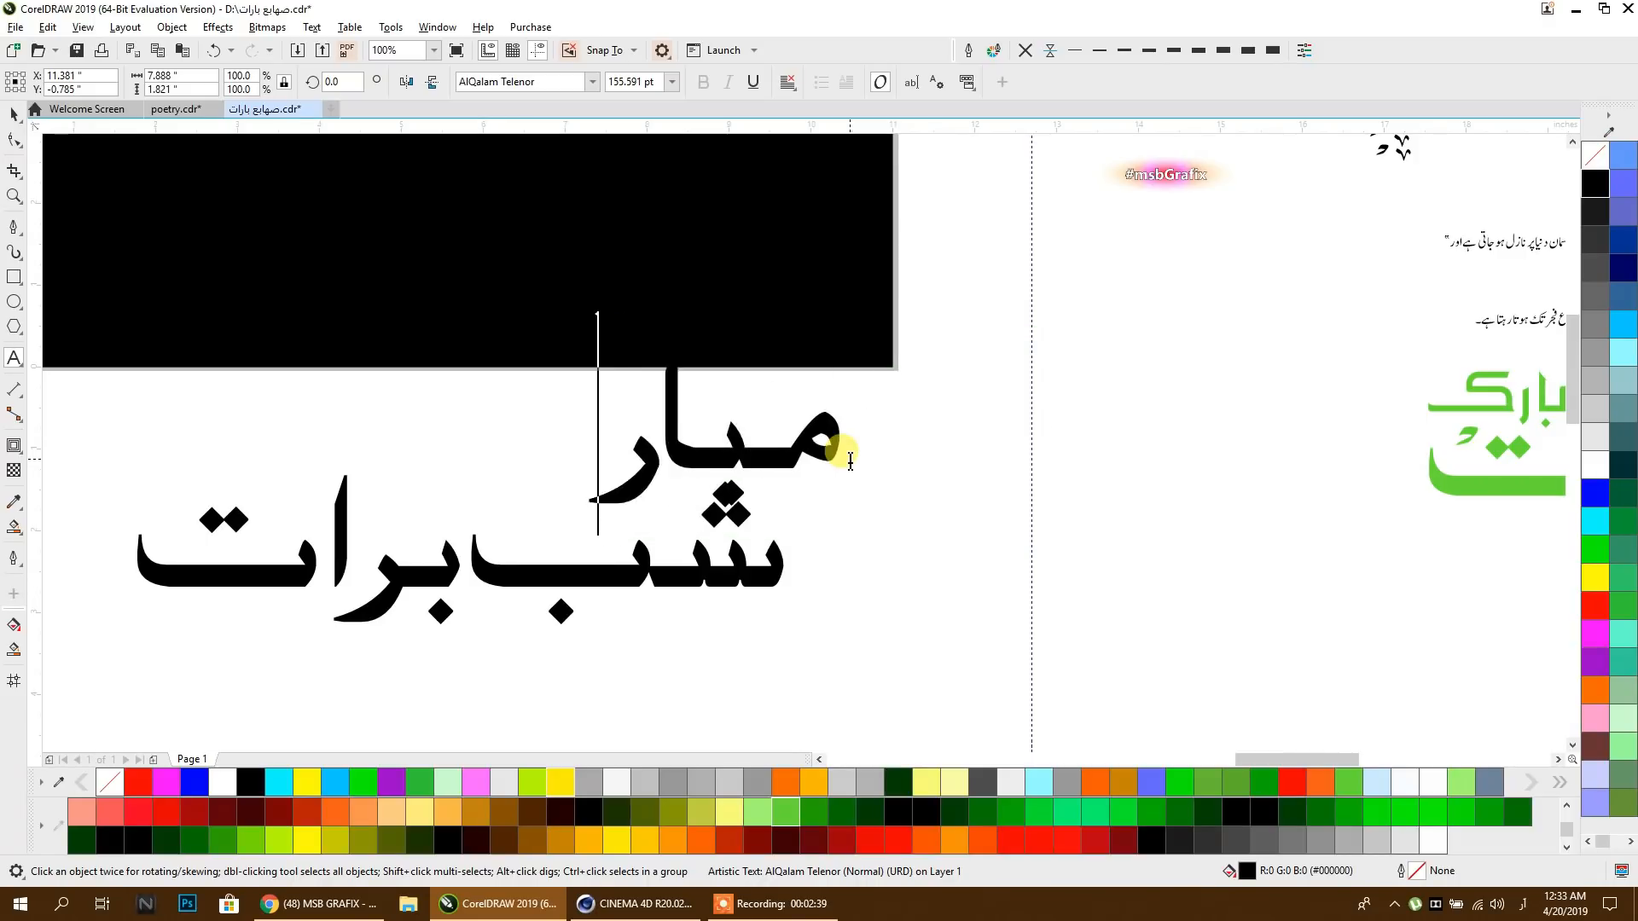
{"action": "left_click", "coordinate": [14, 113]}
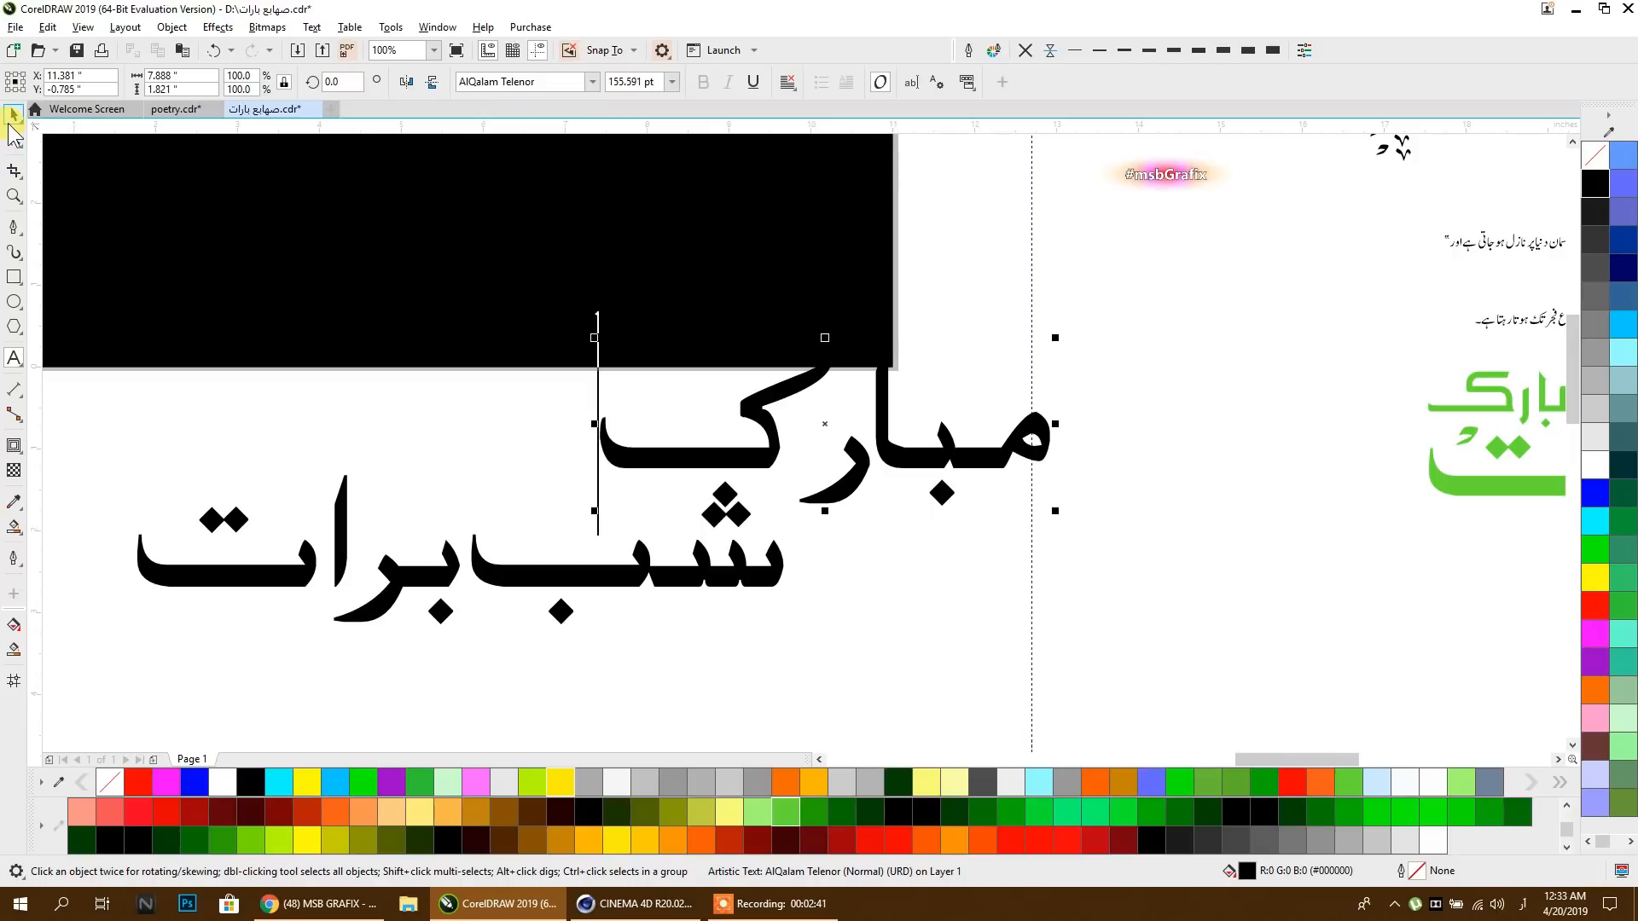
Step: Switch the keyboard input back to English and set the مبارک text to the Jazeel font
{"action": "left_click", "coordinate": [549, 81]}
{"action": "type", "text": "جا"}
{"action": "key", "text": "BackSpace"}
{"action": "key", "text": "BackSpace"}
{"action": "key", "text": "super+space"}
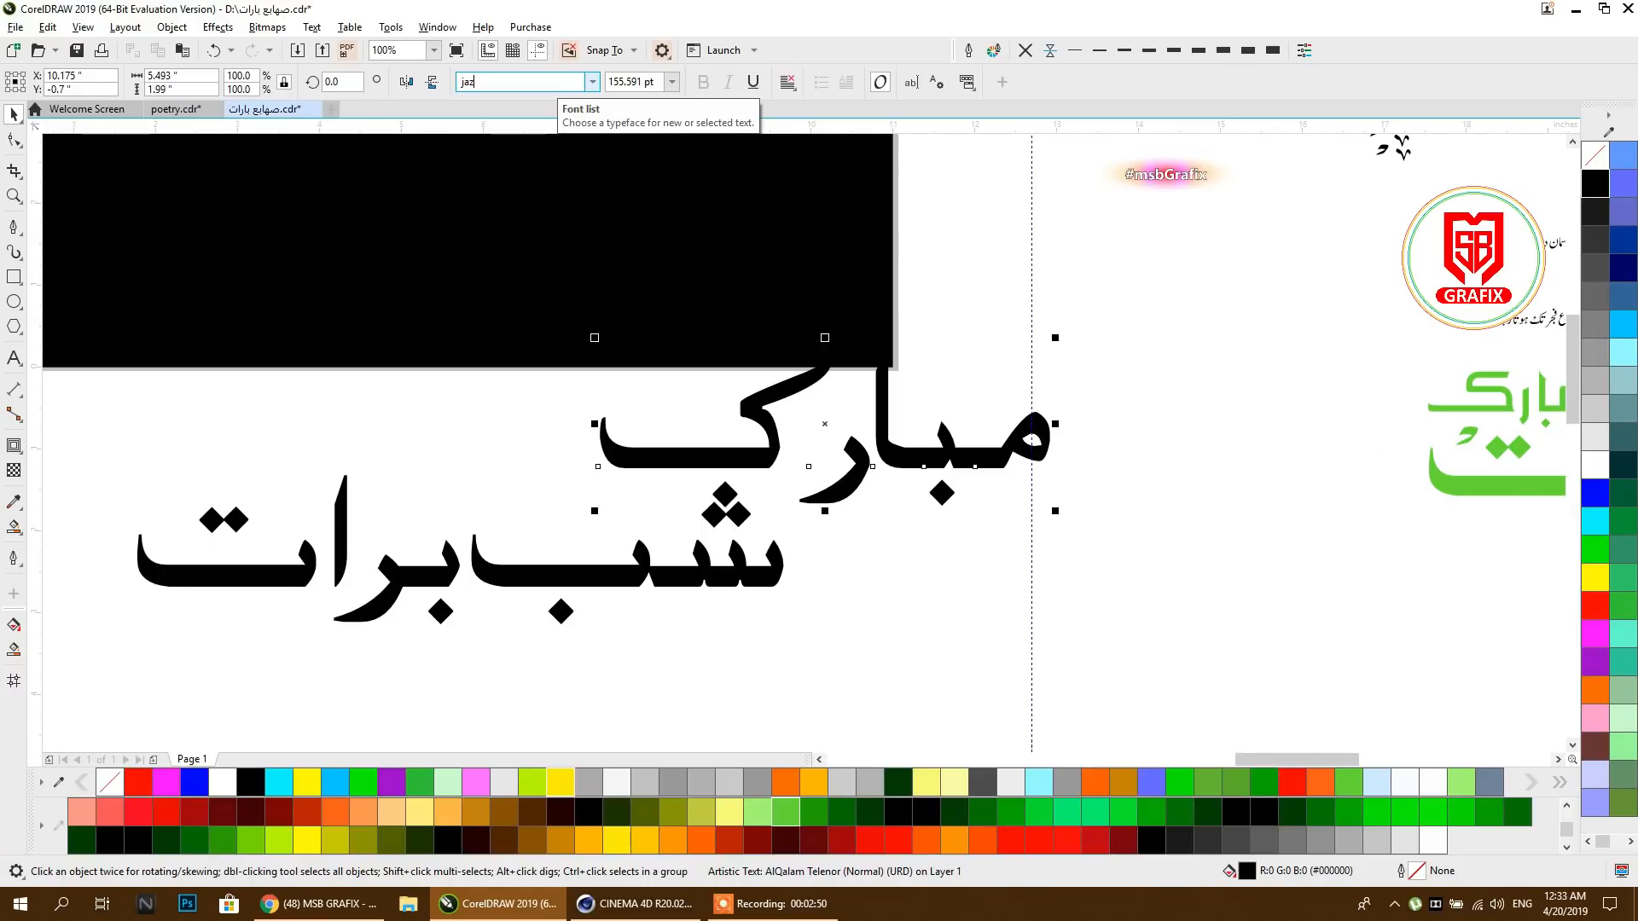
{"action": "type", "text": "jazeel"}
{"action": "key", "text": "Return"}
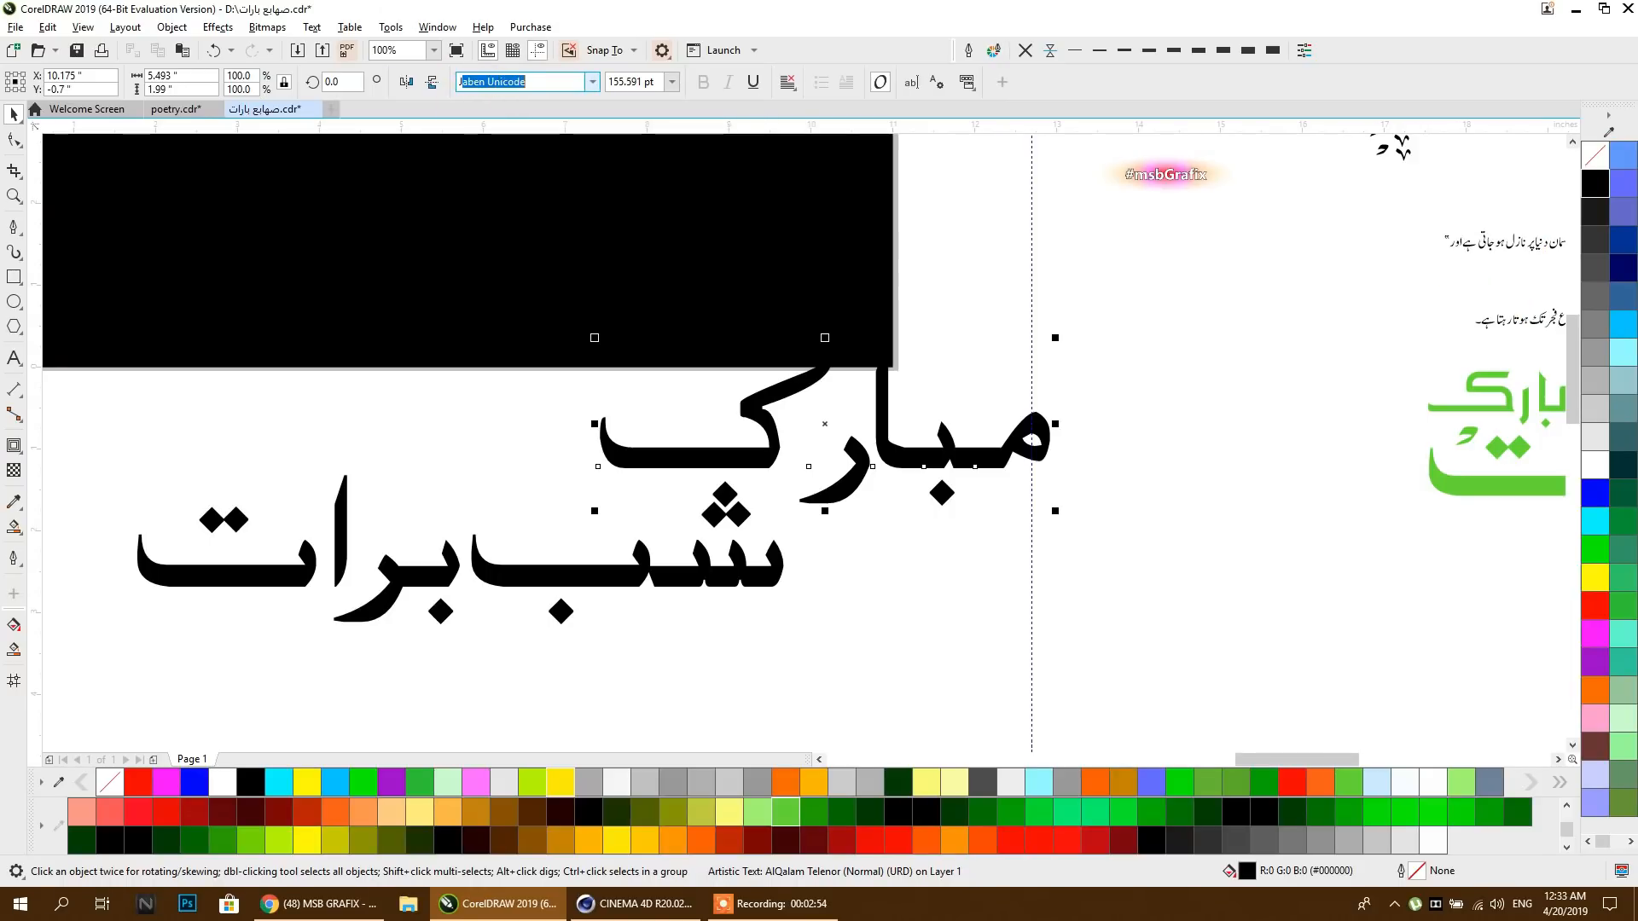
{"action": "left_click", "coordinate": [591, 81]}
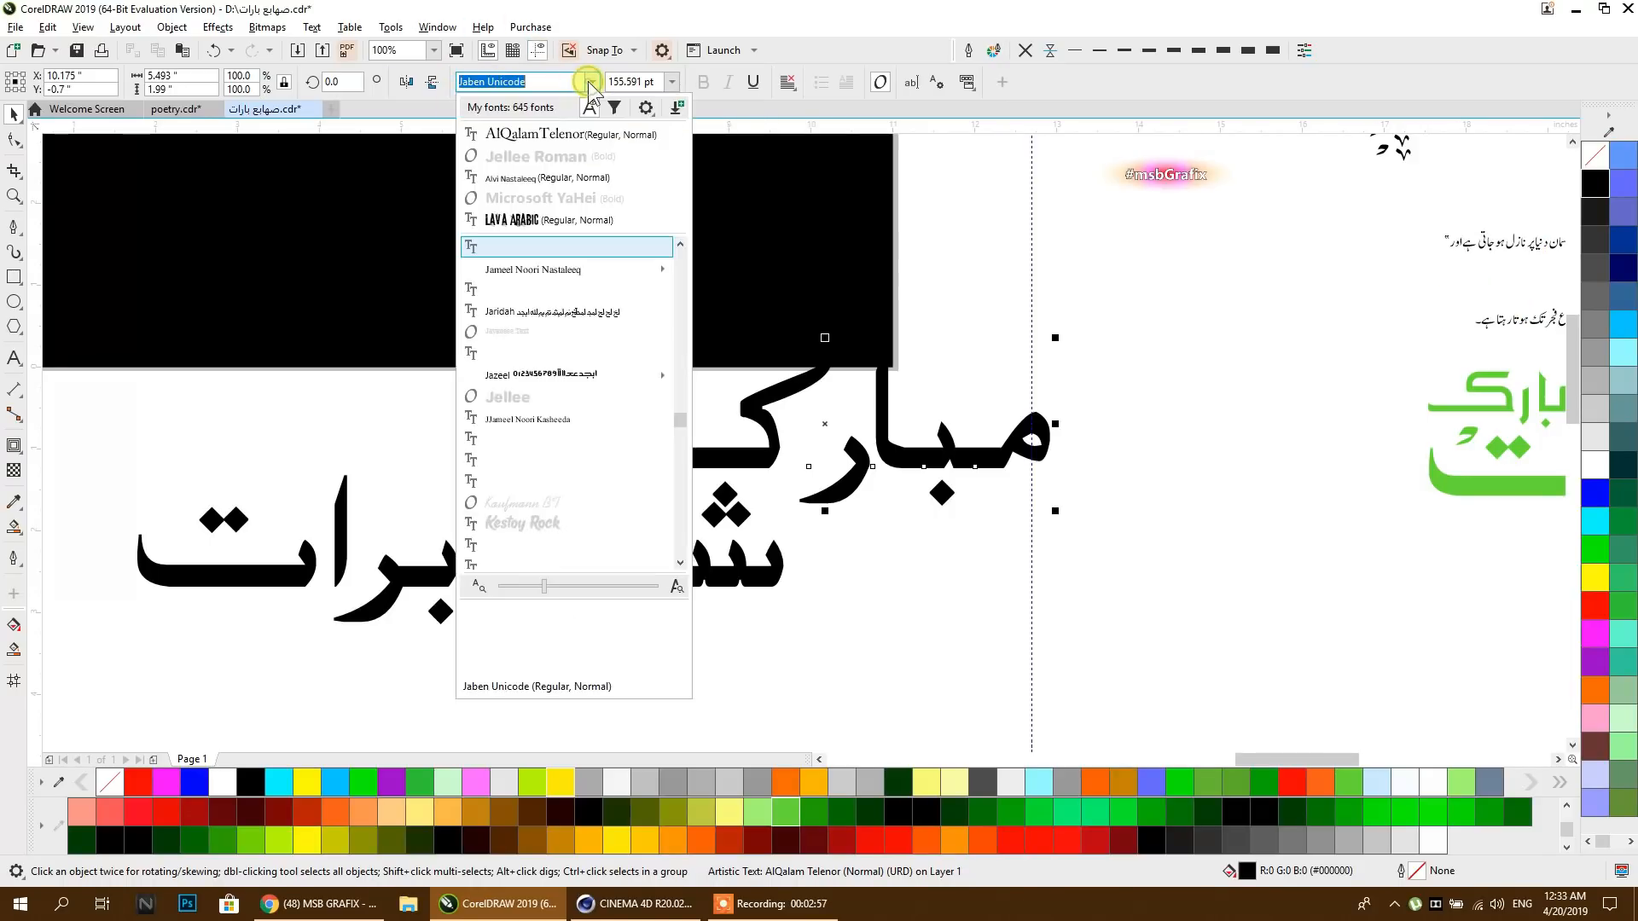
{"action": "left_click", "coordinate": [571, 374]}
Step: Shrink the مبارک text to about 71 pt and place it above the final ت of شب برات
{"action": "left_click_drag", "start_coordinate": [815, 411], "coordinate": [1020, 458]}
{"action": "scroll", "coordinate": [993, 402], "scroll_direction": "down", "scroll_amount": 3}
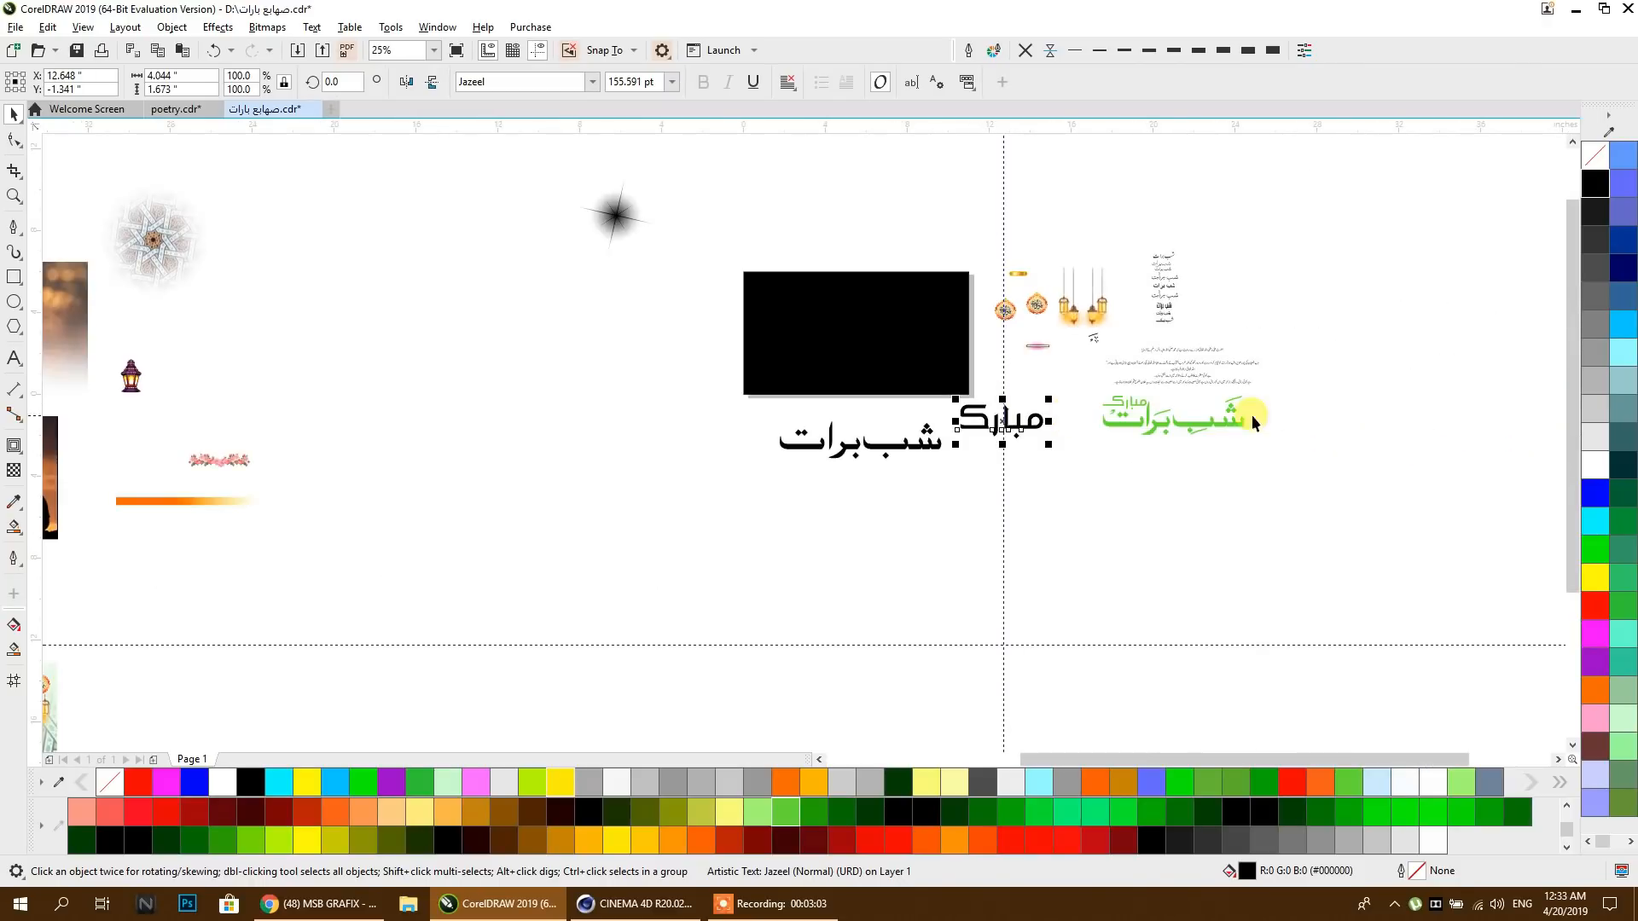
{"action": "scroll", "coordinate": [1056, 418], "scroll_direction": "up", "scroll_amount": 3}
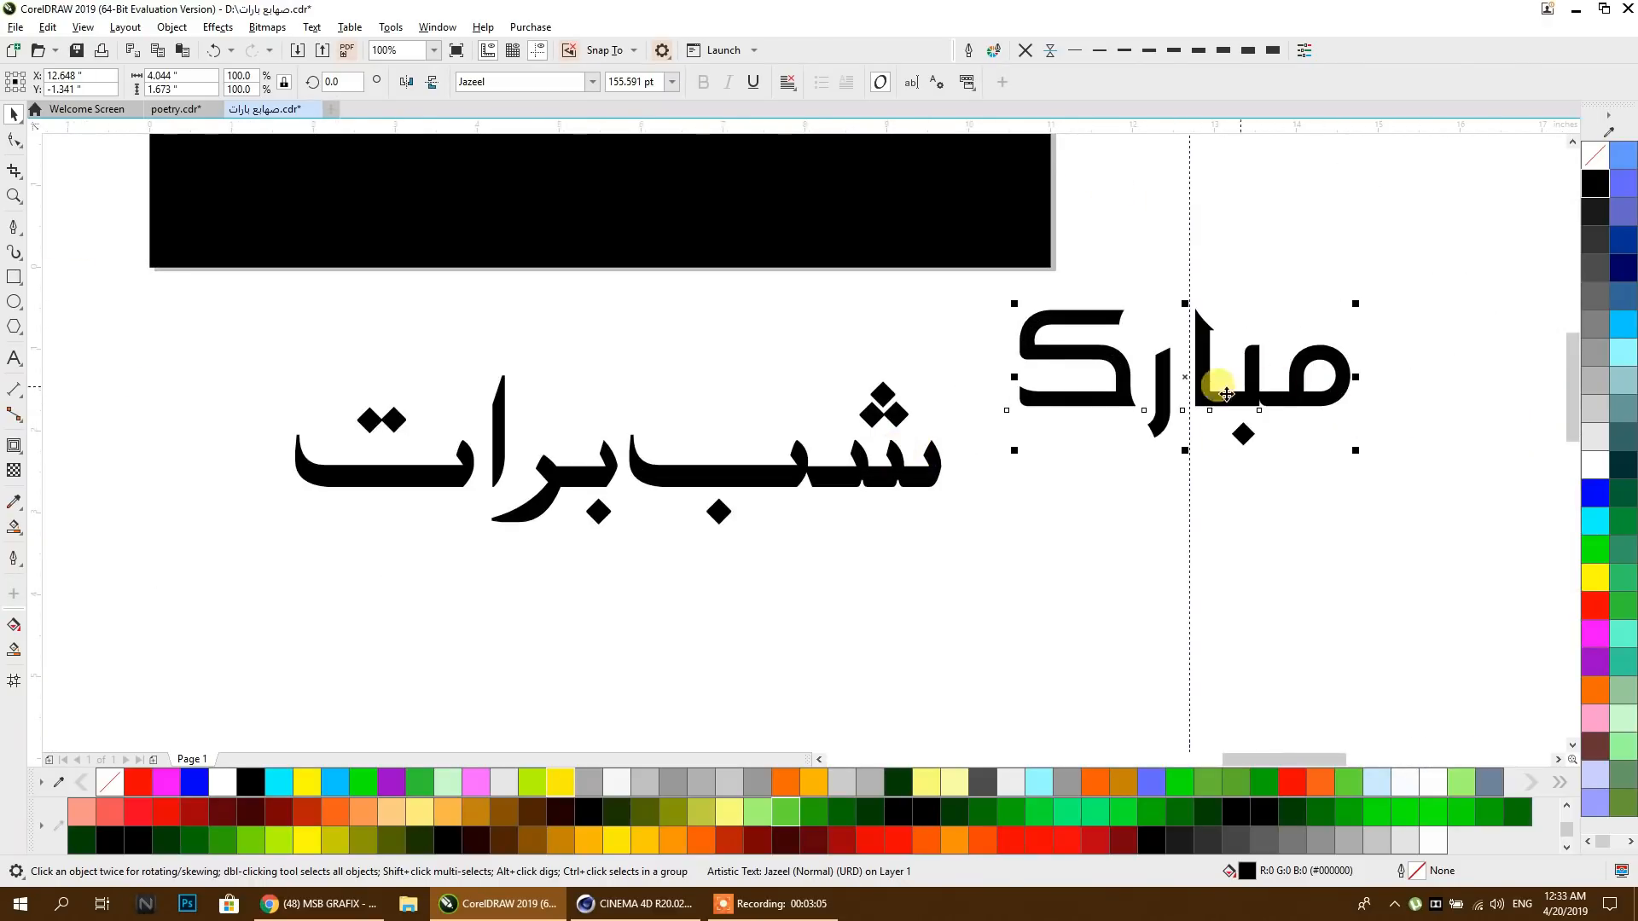
{"action": "left_click_drag", "start_coordinate": [1360, 456], "coordinate": [324, 378]}
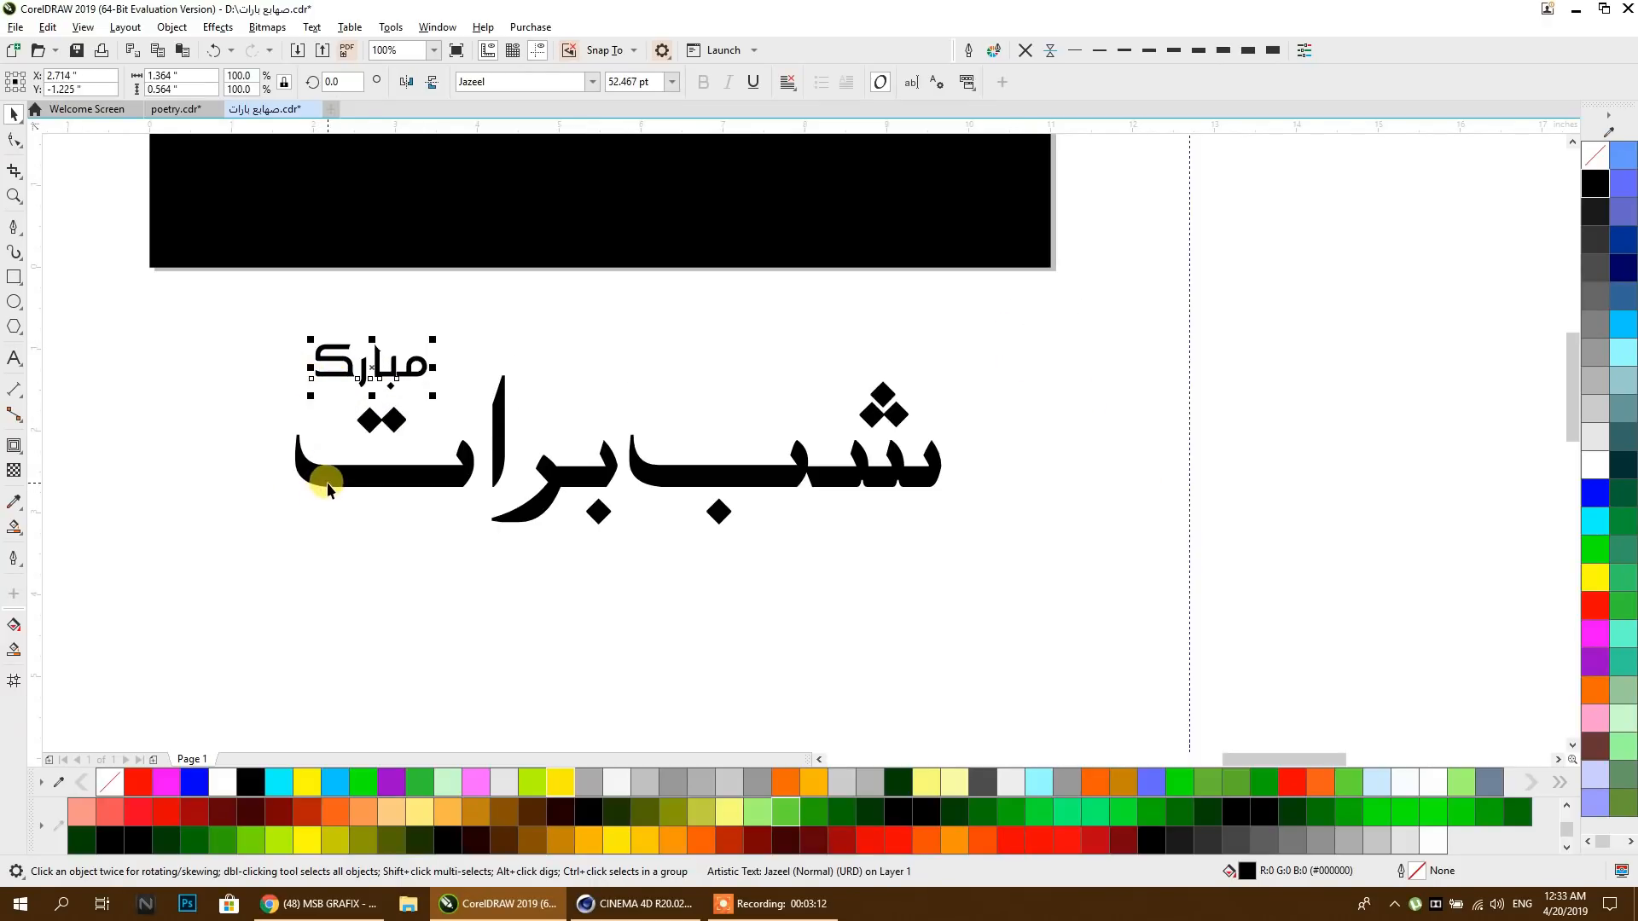
{"action": "left_click", "coordinate": [329, 486], "text": "shift"}
{"action": "key", "text": "l"}
{"action": "left_click", "coordinate": [368, 325]}
{"action": "left_click", "coordinate": [372, 358]}
{"action": "left_click_drag", "start_coordinate": [415, 338], "coordinate": [442, 368]}
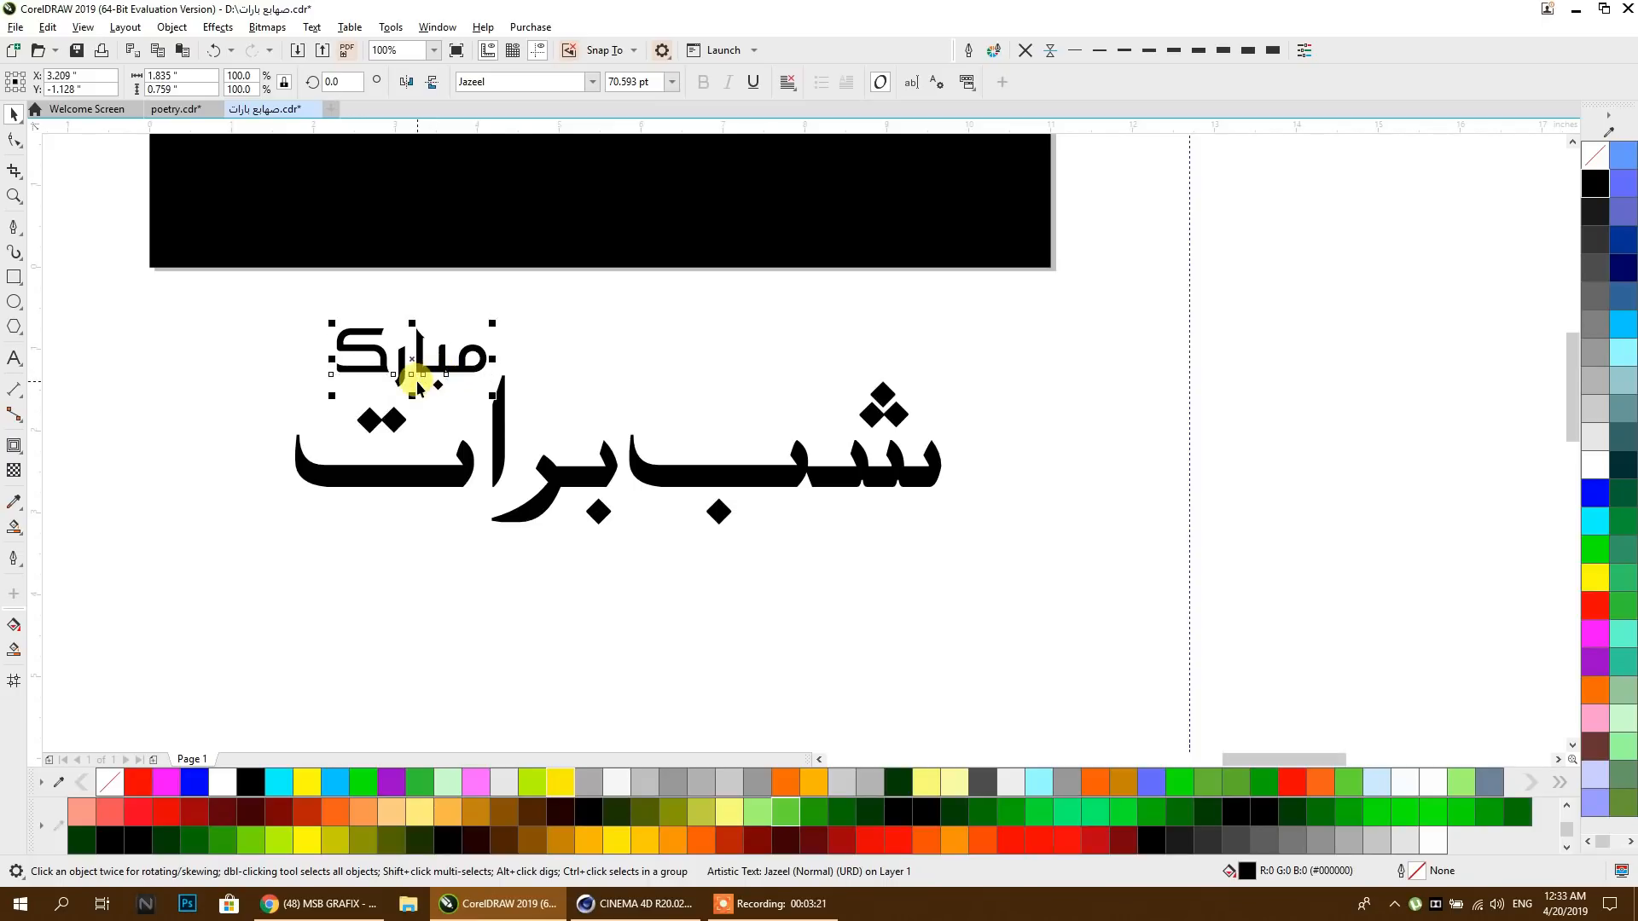
Step: Convert both the مبارک and شب برات texts to curves and switch the view to Wireframe
{"action": "key", "text": "ctrl+q"}
{"action": "left_click", "coordinate": [442, 470]}
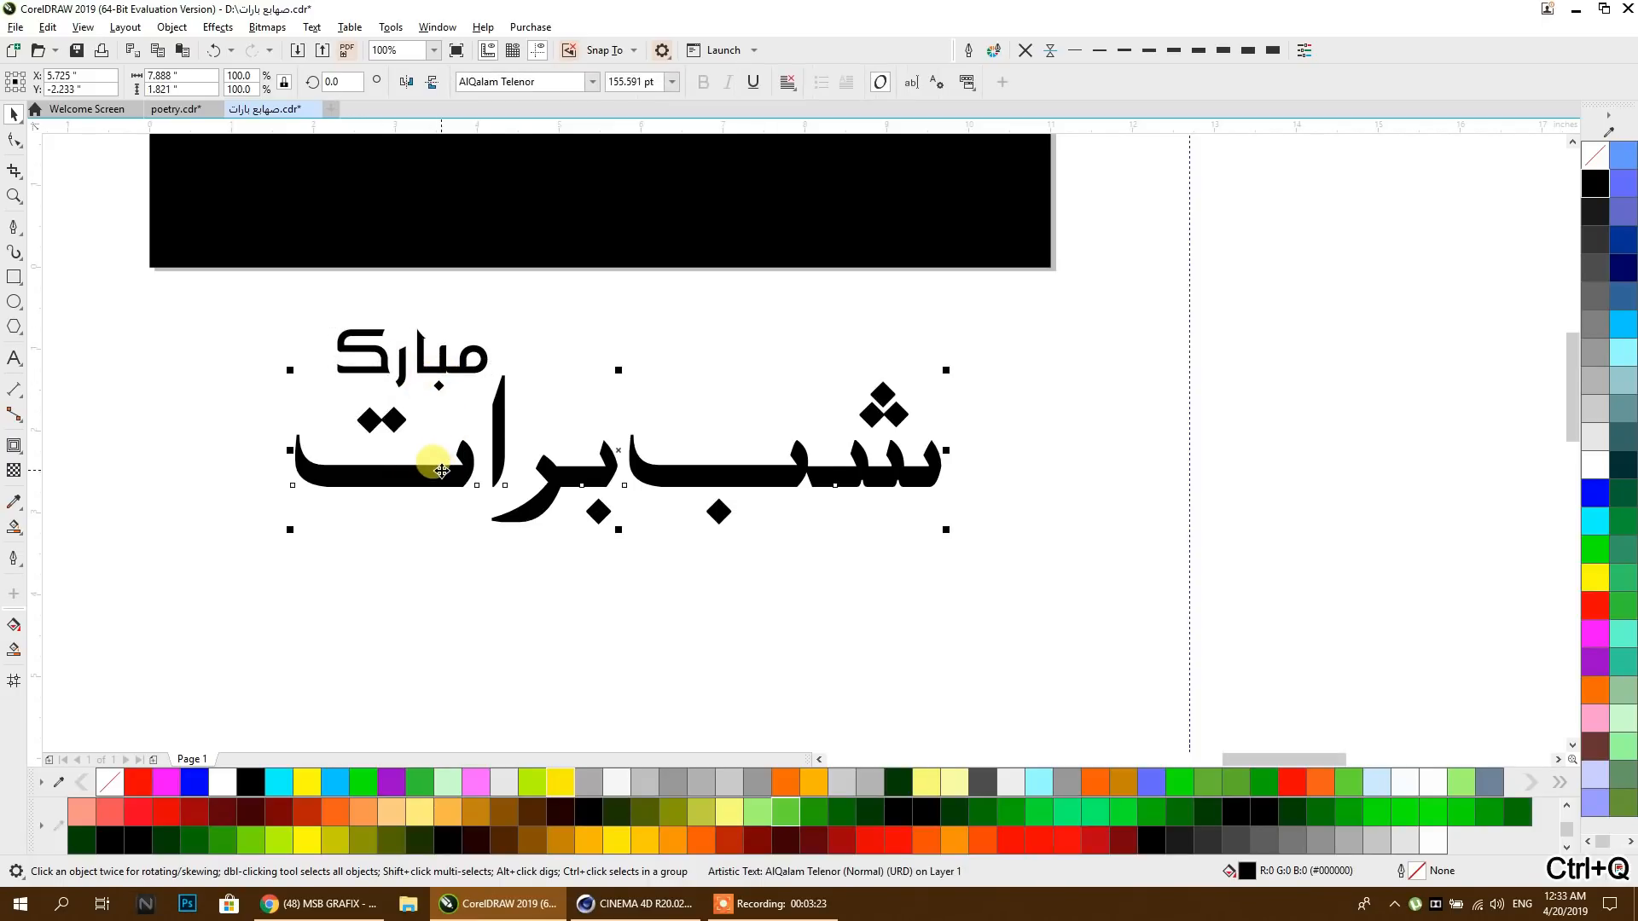
{"action": "key", "text": "ctrl+q"}
{"action": "left_click", "coordinate": [86, 28]}
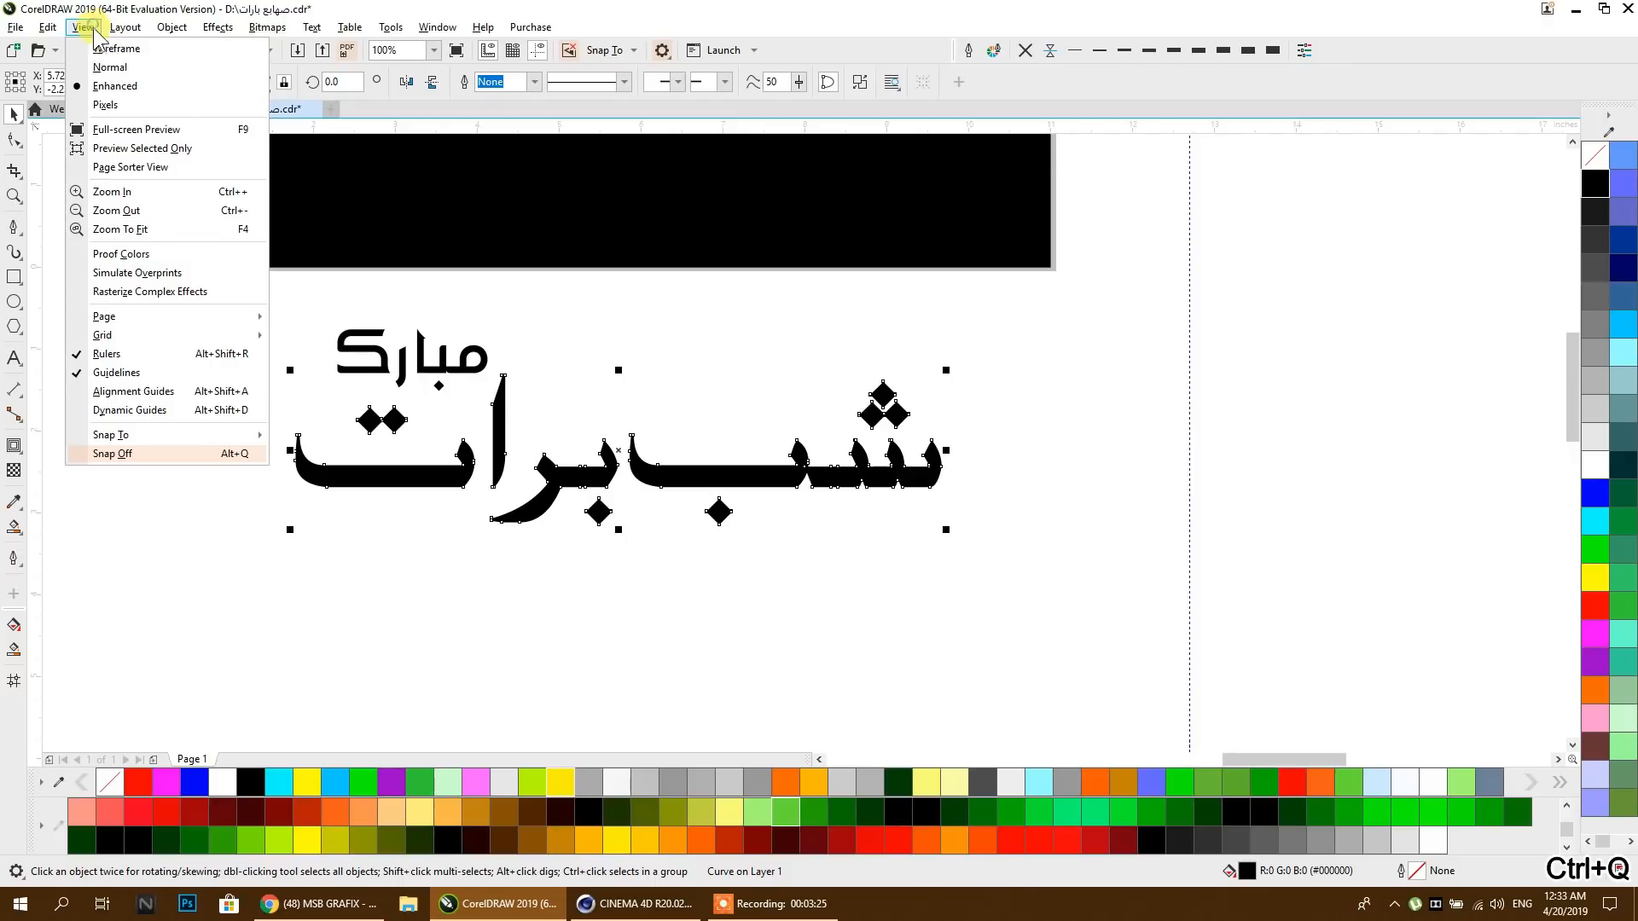
{"action": "left_click", "coordinate": [114, 50]}
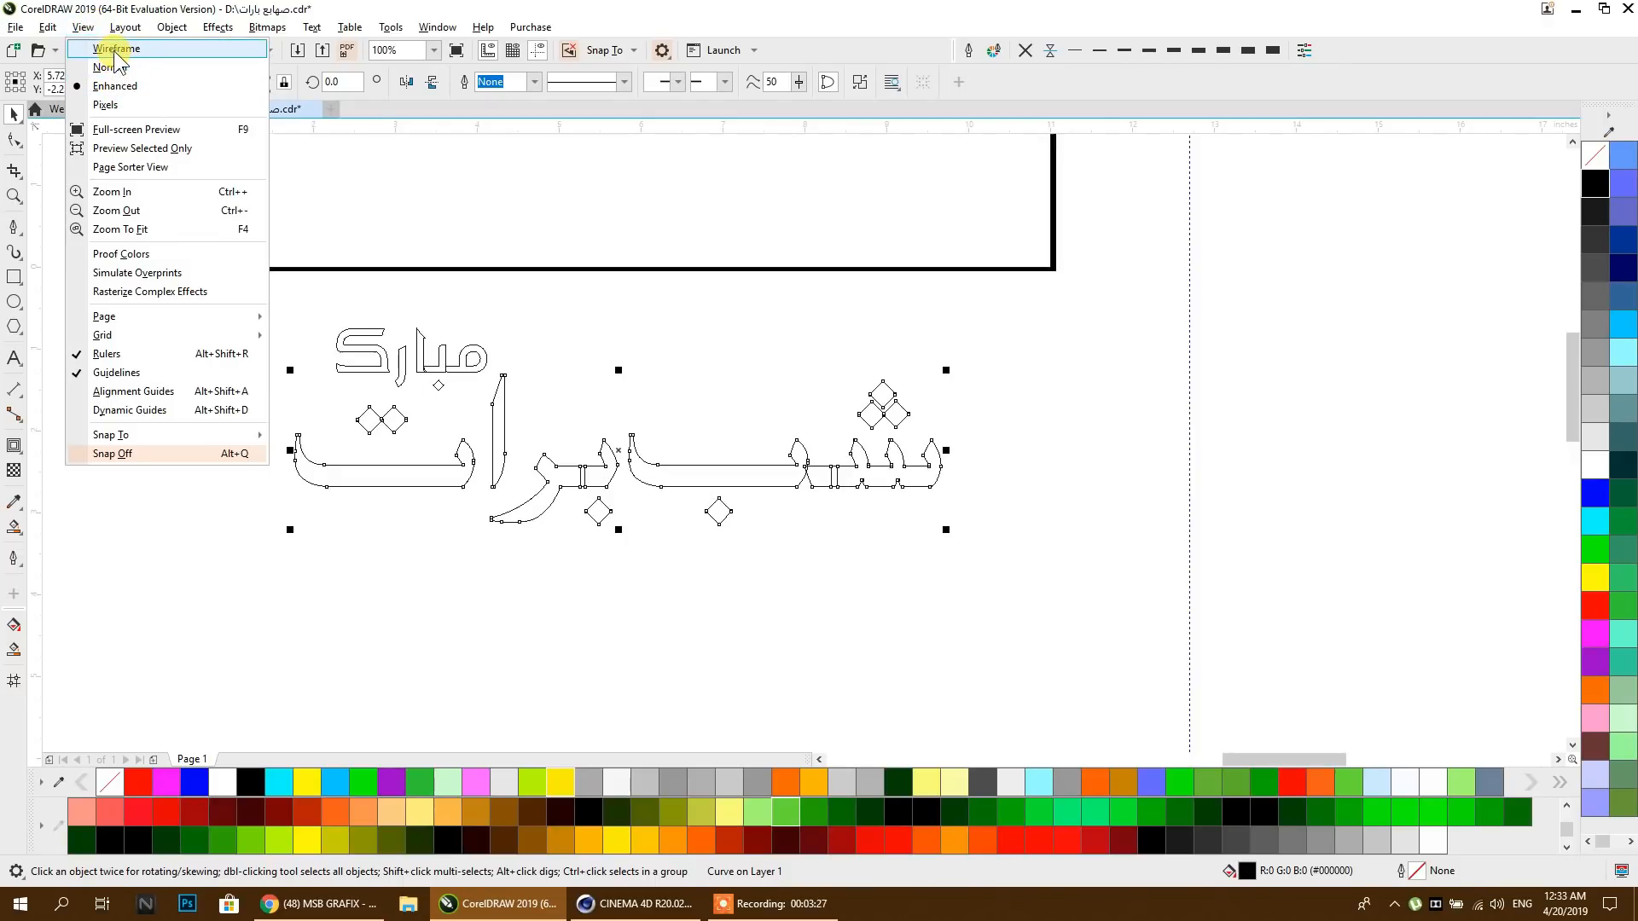
Step: Break the شب برات curve apart into separate letter pieces
{"action": "left_click", "coordinate": [444, 589]}
{"action": "left_click", "coordinate": [729, 509]}
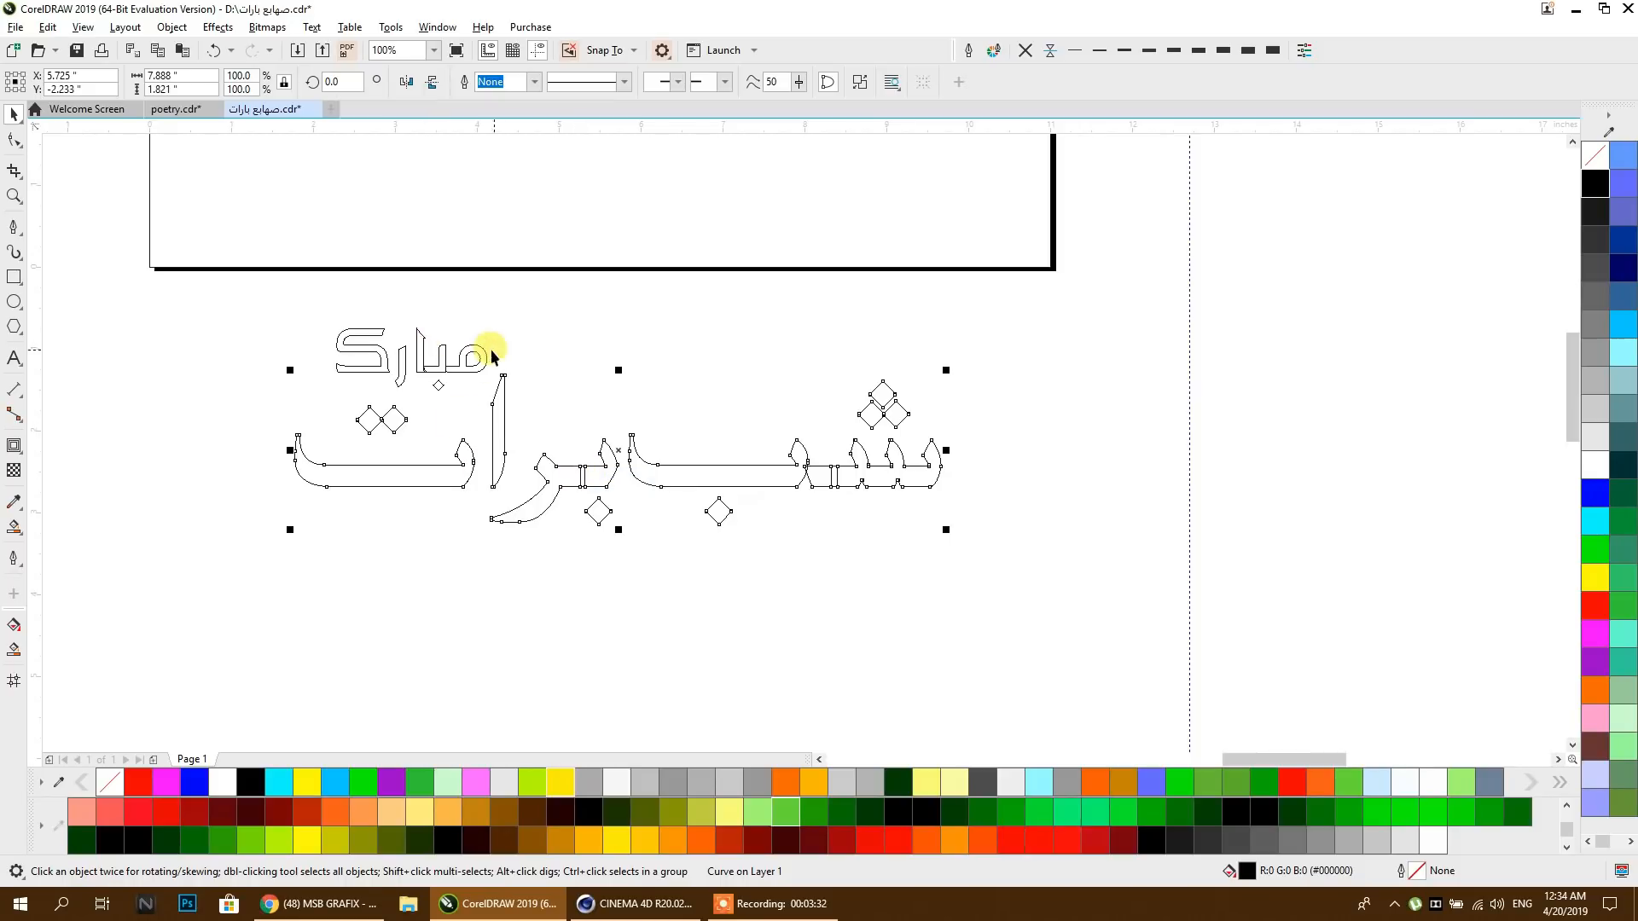
{"action": "left_click", "coordinate": [857, 85]}
Step: Weld the three overlapping pieces of the word شب into one shape
{"action": "scroll", "coordinate": [872, 524], "scroll_direction": "up", "scroll_amount": 3}
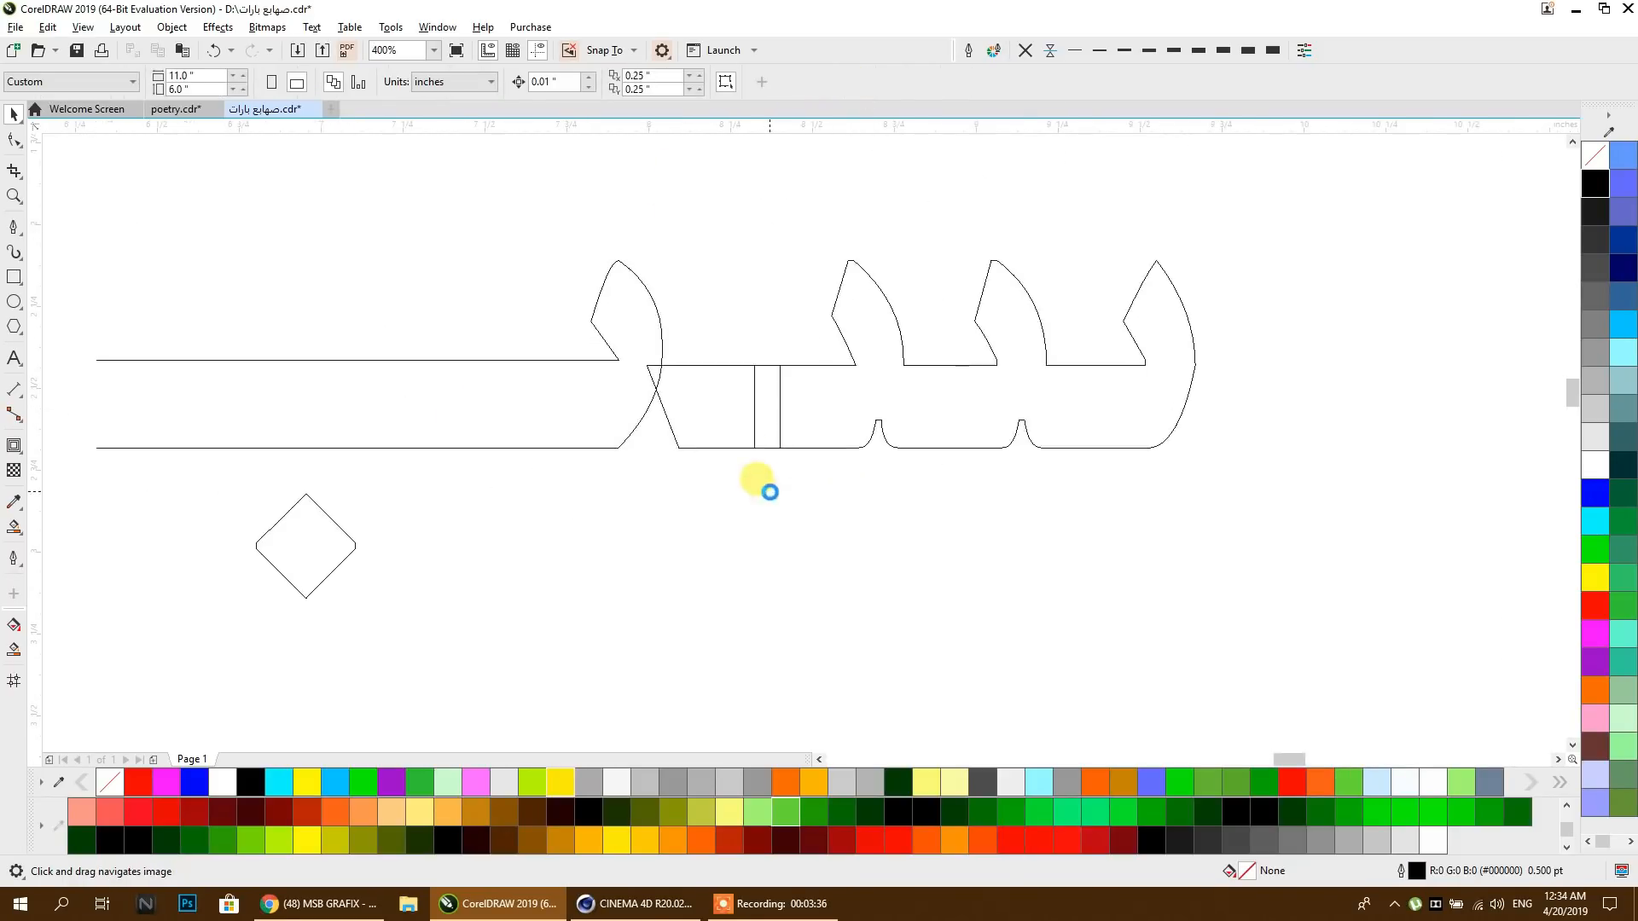
{"action": "left_click", "coordinate": [805, 424]}
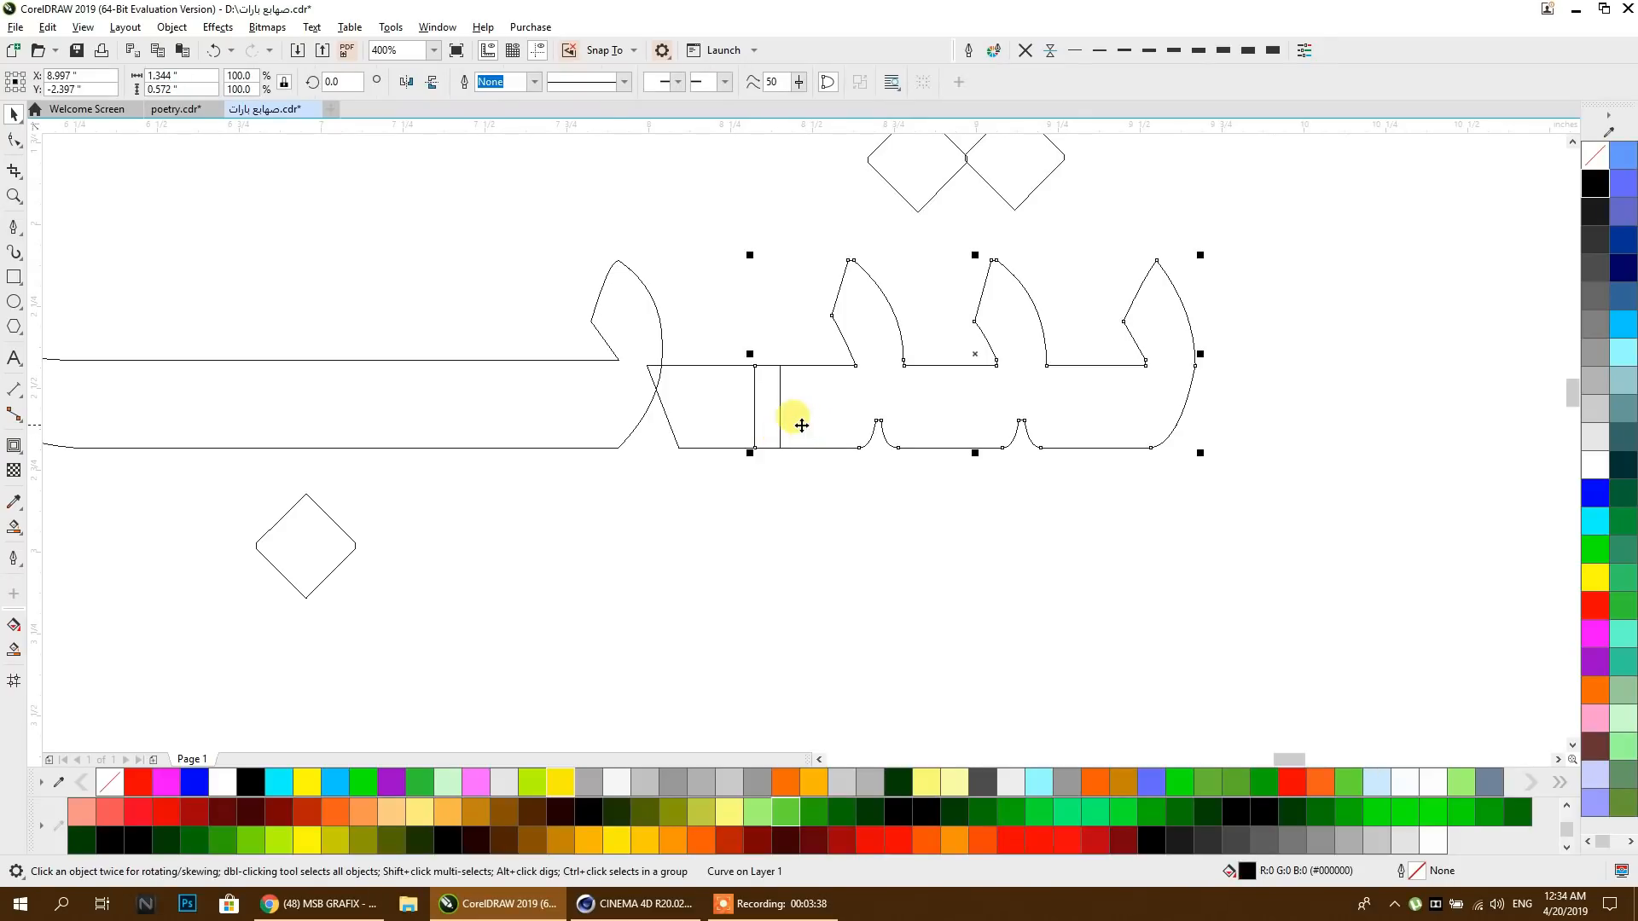
{"action": "left_click", "coordinate": [724, 413], "text": "shift"}
{"action": "left_click", "coordinate": [608, 408], "text": "shift"}
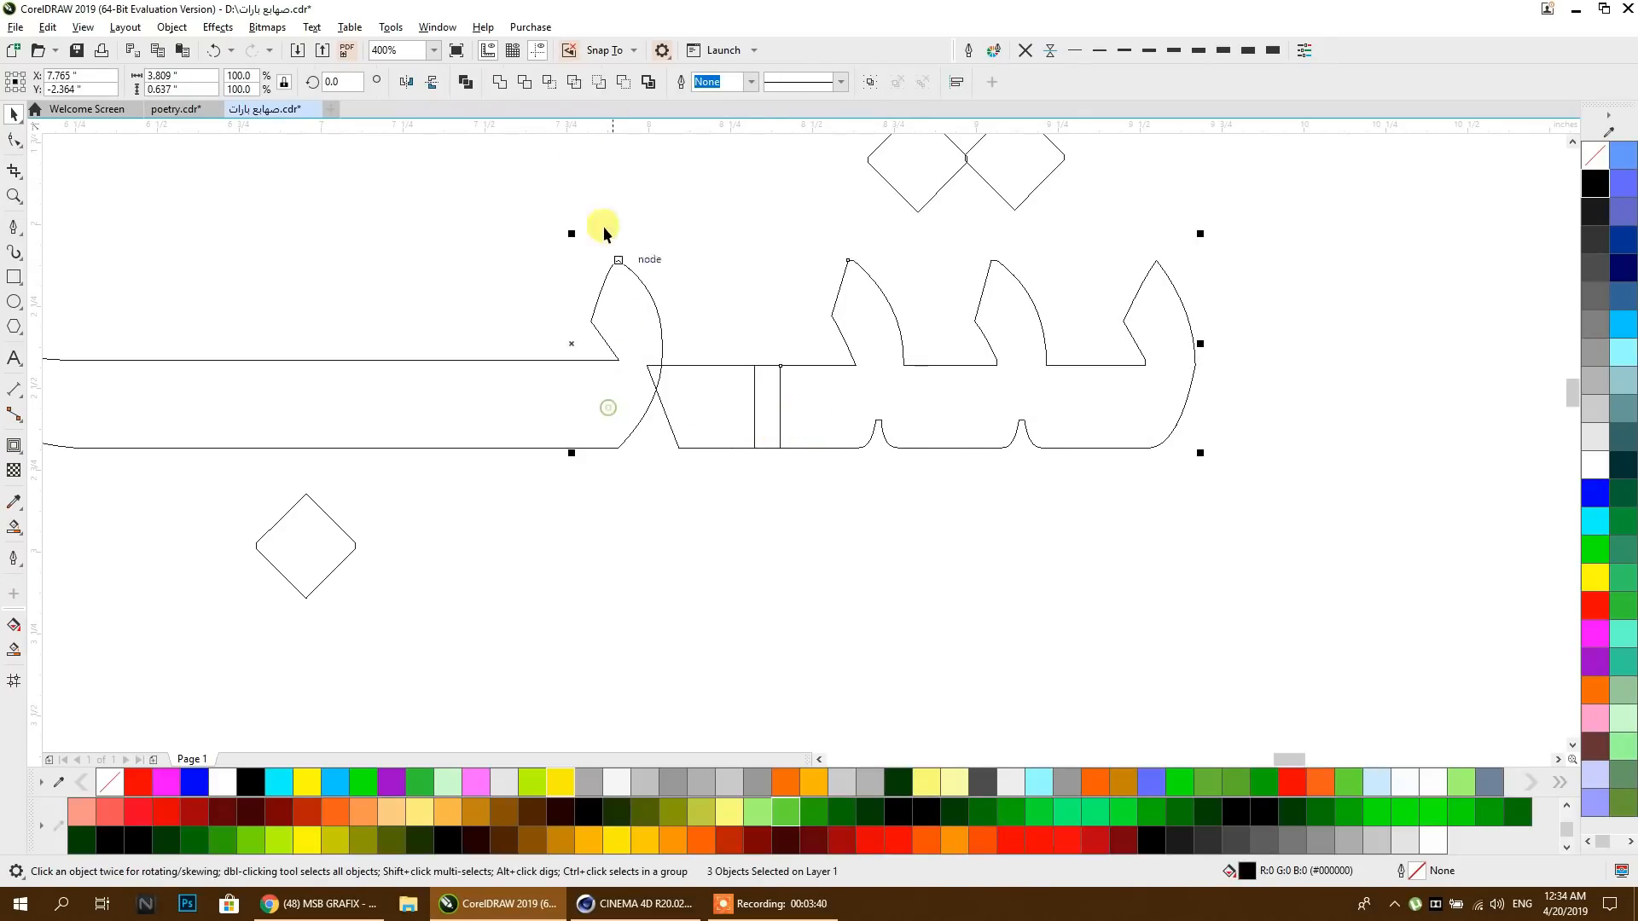
{"action": "left_click", "coordinate": [506, 85]}
Step: Weld the adjoining ب and ر pieces of برات into one shape
{"action": "scroll", "coordinate": [894, 524], "scroll_direction": "down", "scroll_amount": 2}
{"action": "scroll", "coordinate": [793, 476], "scroll_direction": "up", "scroll_amount": 4}
{"action": "left_click", "coordinate": [906, 380]}
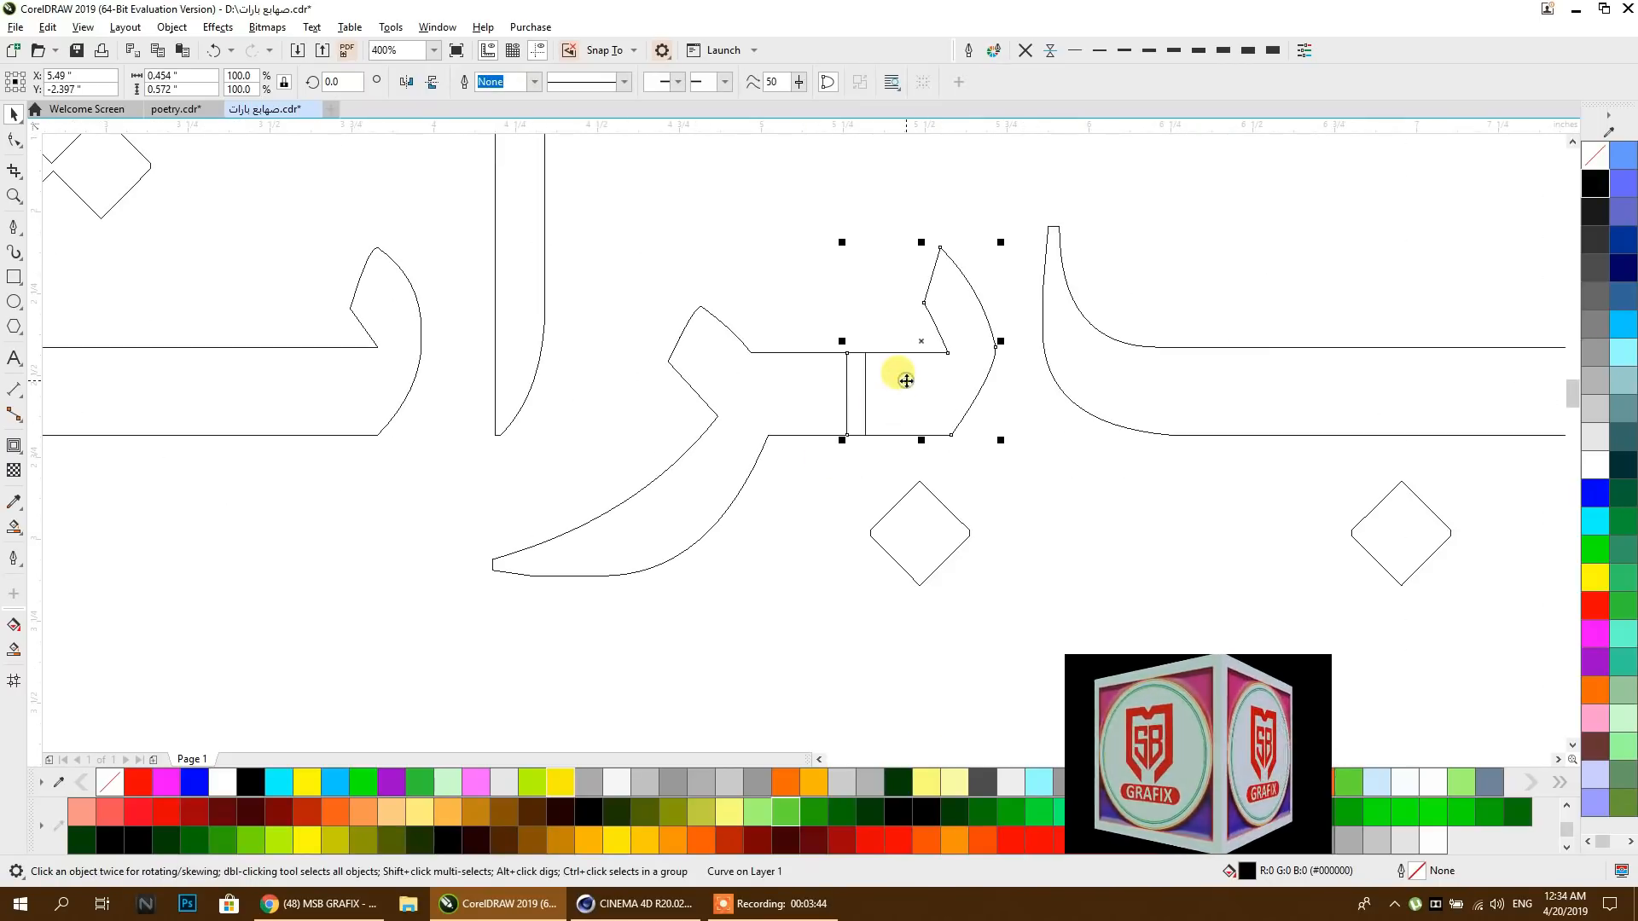
{"action": "left_click", "coordinate": [820, 381], "text": "shift"}
{"action": "left_click", "coordinate": [499, 82]}
Step: Break the مبارک curve apart into separate letter pieces
{"action": "scroll", "coordinate": [645, 461], "scroll_direction": "down", "scroll_amount": 2}
{"action": "left_click_drag", "start_coordinate": [489, 389], "coordinate": [599, 463]}
{"action": "scroll", "coordinate": [665, 426], "scroll_direction": "up", "scroll_amount": 3}
{"action": "left_click", "coordinate": [790, 332]}
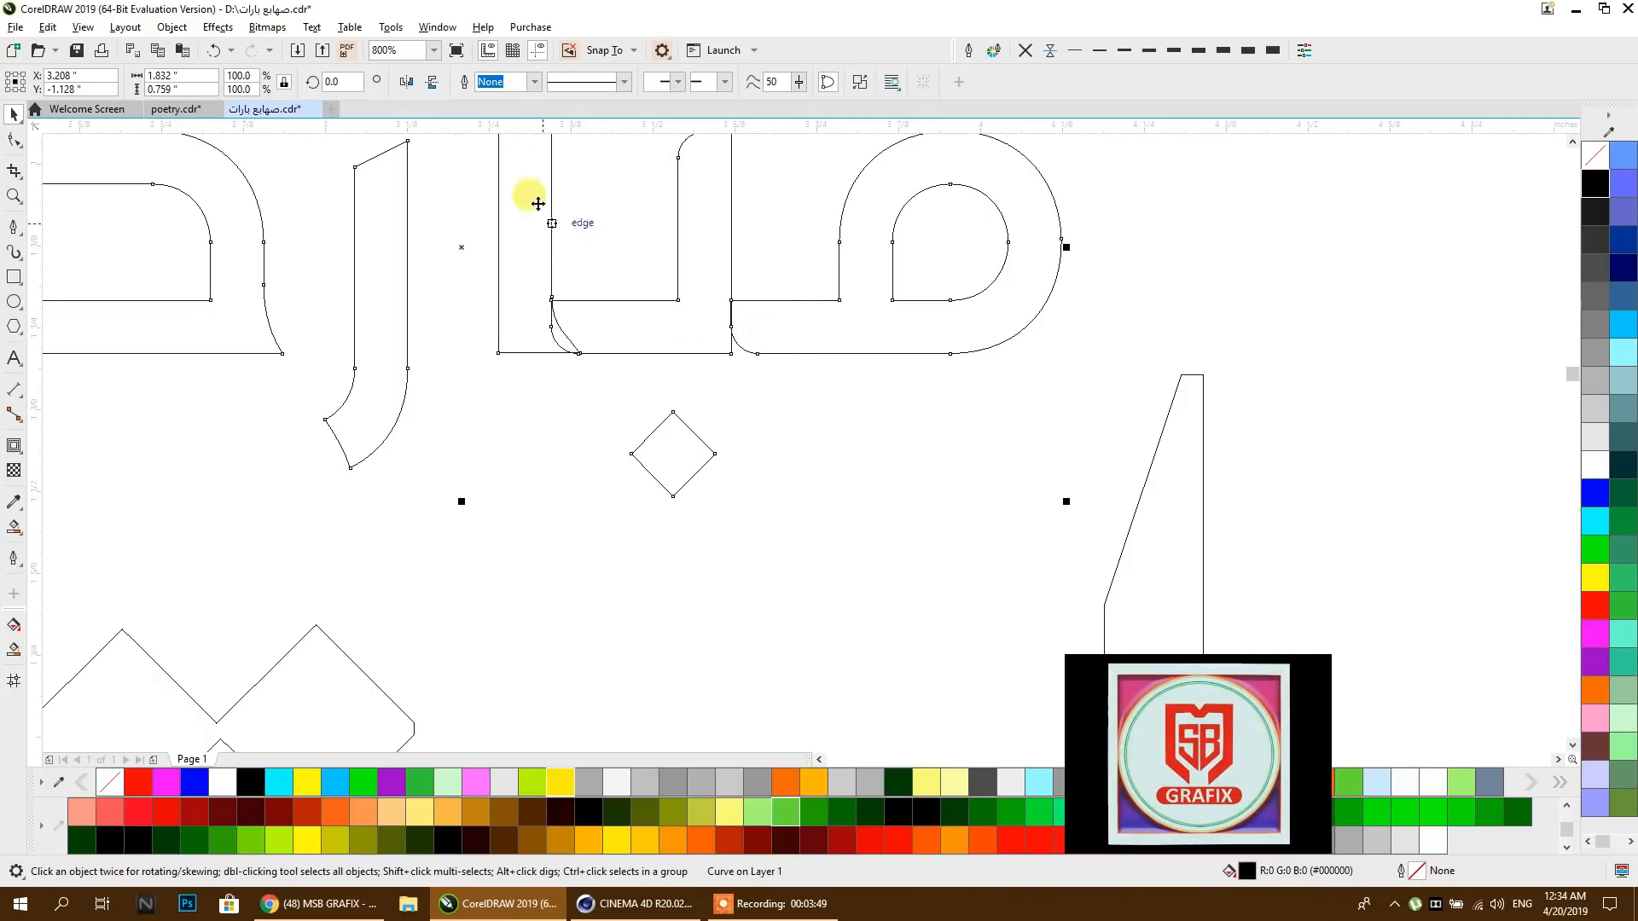
{"action": "left_click", "coordinate": [860, 82]}
{"action": "left_click_drag", "start_coordinate": [832, 436], "coordinate": [913, 491]}
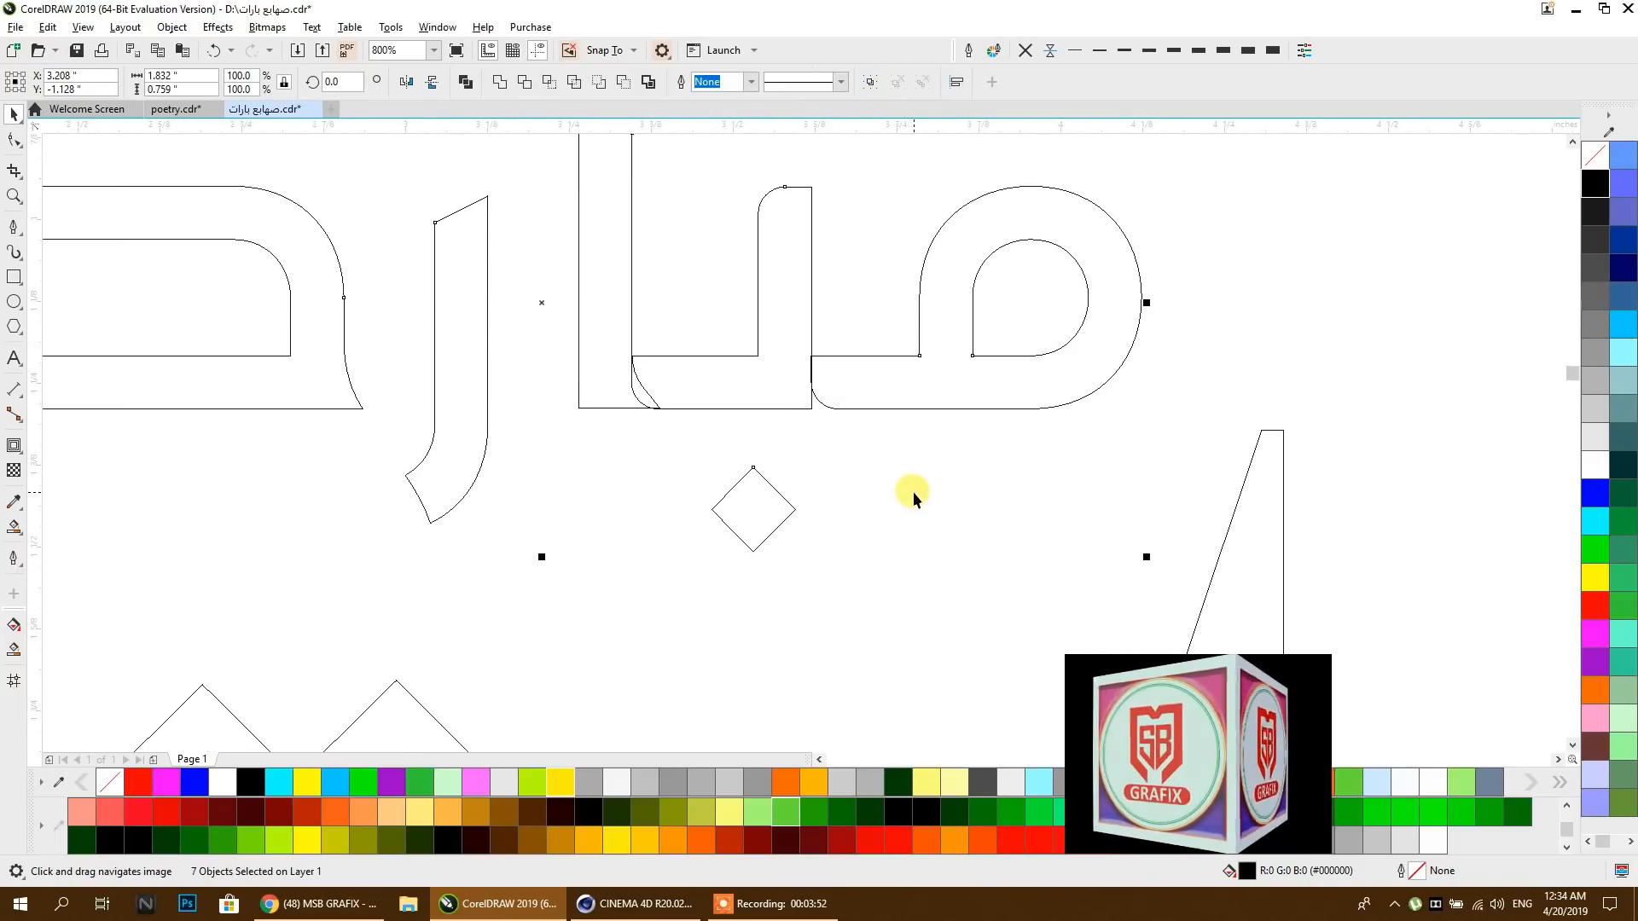
{"action": "left_click", "coordinate": [913, 492]}
Step: Combine the outline of the م in مبارک with its inner counter
{"action": "left_click", "coordinate": [1050, 299]}
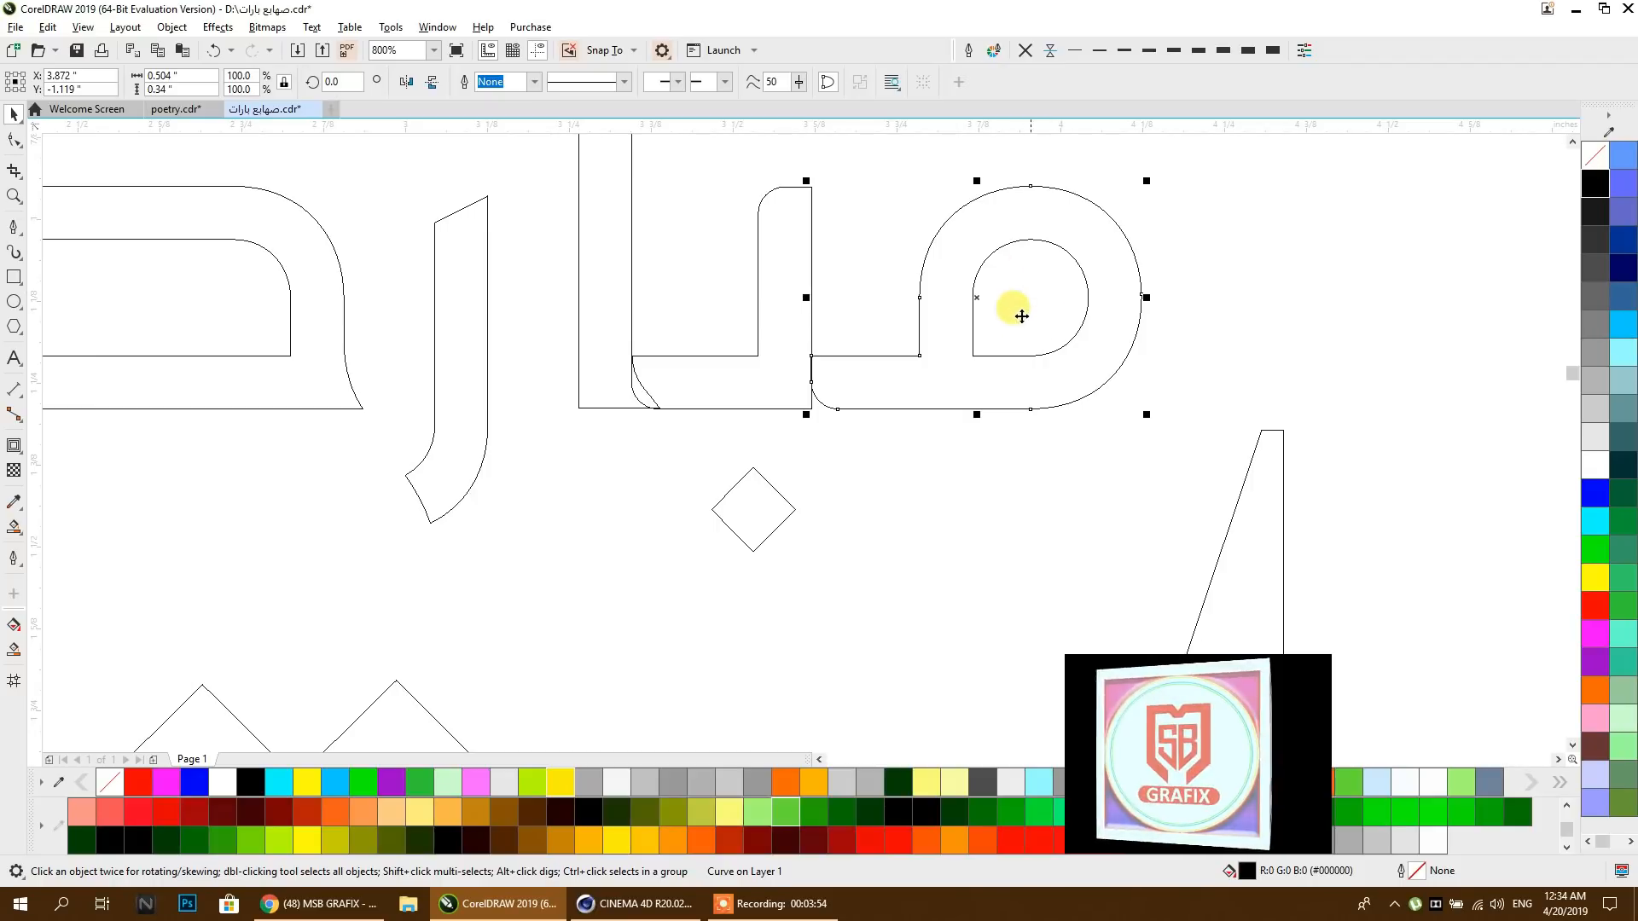
{"action": "left_click_drag", "start_coordinate": [1206, 145], "coordinate": [781, 438]}
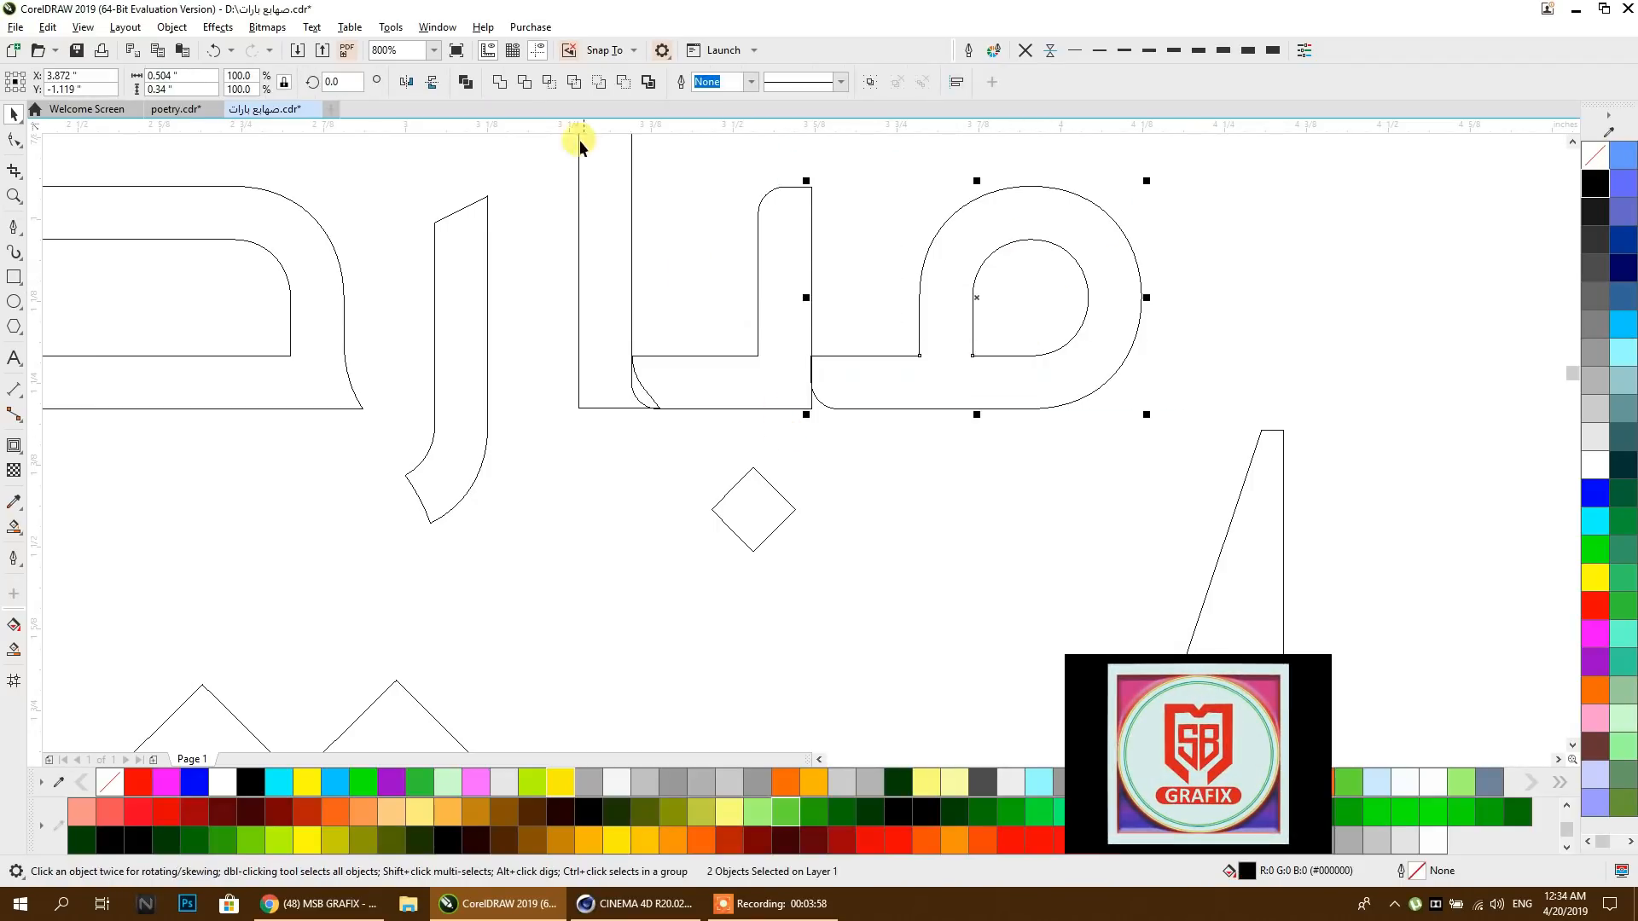
{"action": "left_click", "coordinate": [465, 82]}
Step: Weld the م, ب and ا shapes of مبارک into one outline
{"action": "left_click", "coordinate": [636, 376], "text": "shift"}
{"action": "left_click", "coordinate": [596, 366], "text": "shift"}
{"action": "left_click", "coordinate": [498, 81]}
{"action": "scroll", "coordinate": [731, 367], "scroll_direction": "down", "scroll_amount": 6}
{"action": "left_click_drag", "start_coordinate": [750, 420], "coordinate": [690, 395]}
{"action": "scroll", "coordinate": [652, 421], "scroll_direction": "up", "scroll_amount": 2}
{"action": "key", "text": "ctrl+z"}
{"action": "left_click_drag", "start_coordinate": [402, 222], "coordinate": [801, 430]}
{"action": "mouse_move", "coordinate": [709, 375]}
{"action": "left_mouse_down"}
{"action": "mouse_move", "coordinate": [717, 404]}
{"action": "mouse_move", "coordinate": [718, 383]}
{"action": "left_mouse_up"}
{"action": "left_click", "coordinate": [751, 244]}
{"action": "scroll", "coordinate": [621, 310], "scroll_direction": "down", "scroll_amount": 2}
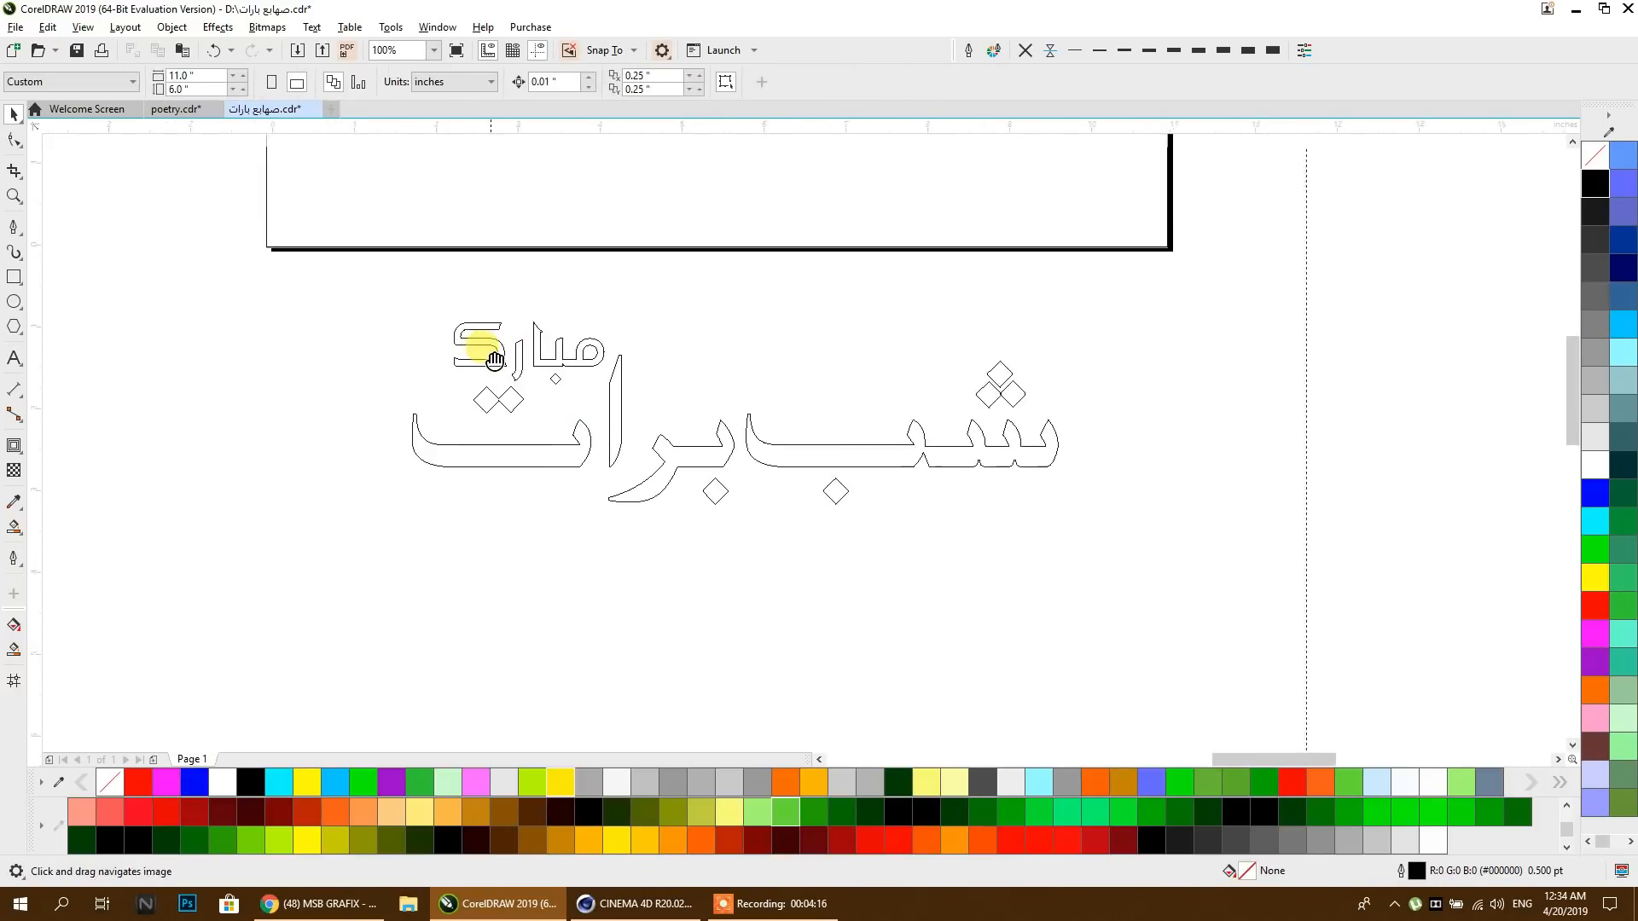
Step: Combine all the شب برات and مبارک letter pieces into a single curve object
{"action": "left_click_drag", "start_coordinate": [1104, 535], "coordinate": [1102, 537]}
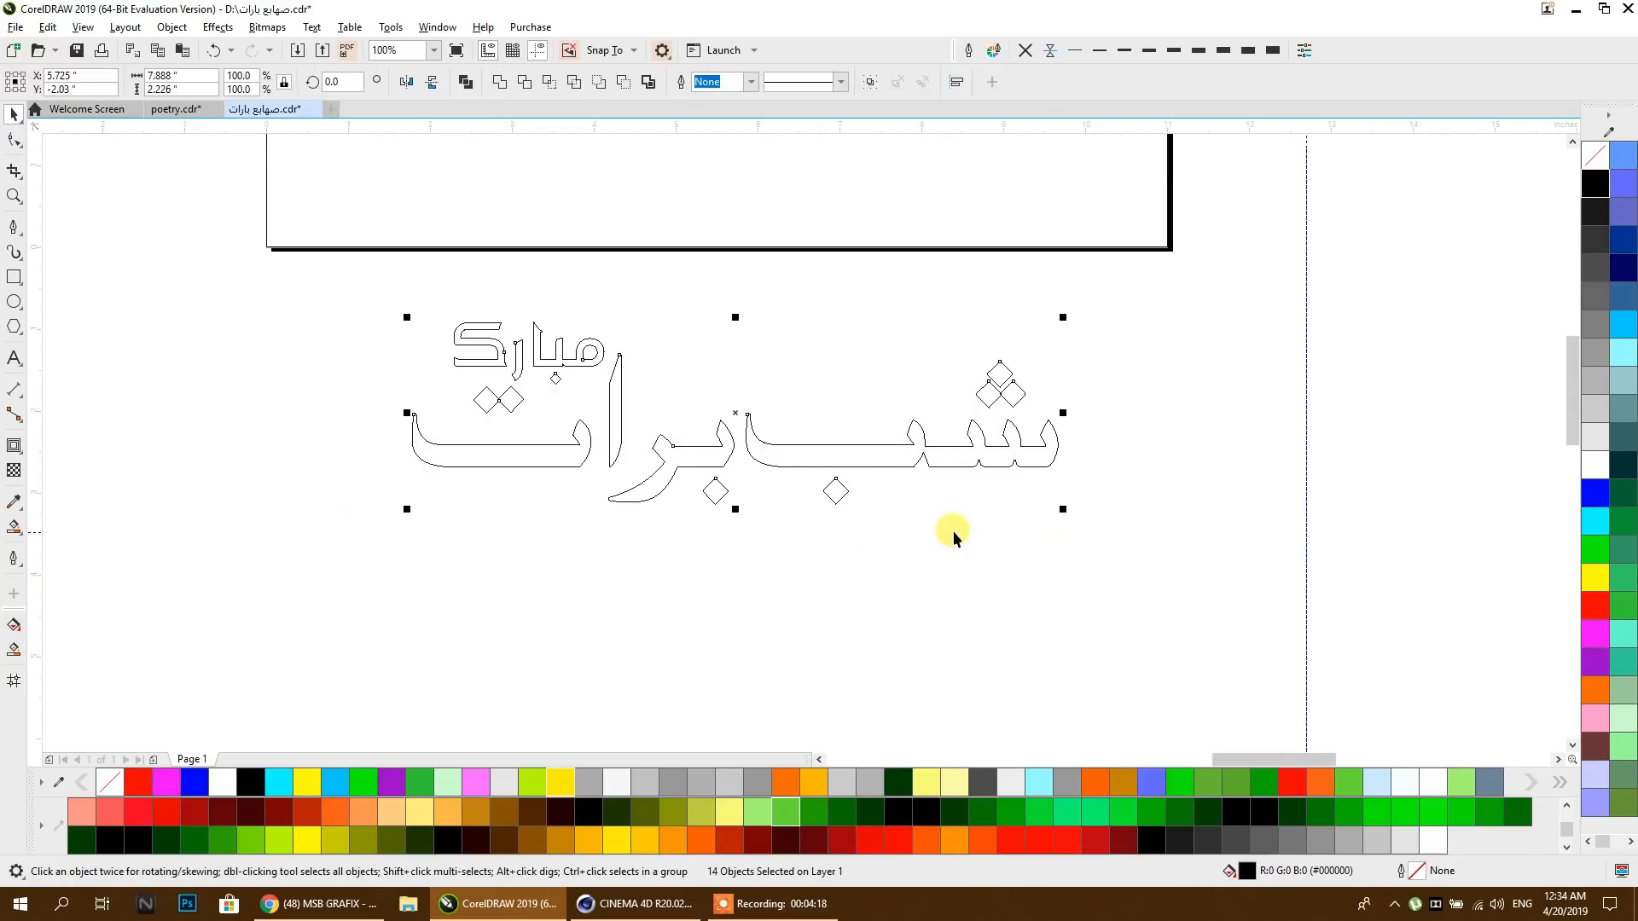
{"action": "left_click", "coordinate": [465, 82]}
{"action": "scroll", "coordinate": [396, 391], "scroll_direction": "up", "scroll_amount": 2}
{"action": "left_click", "coordinate": [168, 317]}
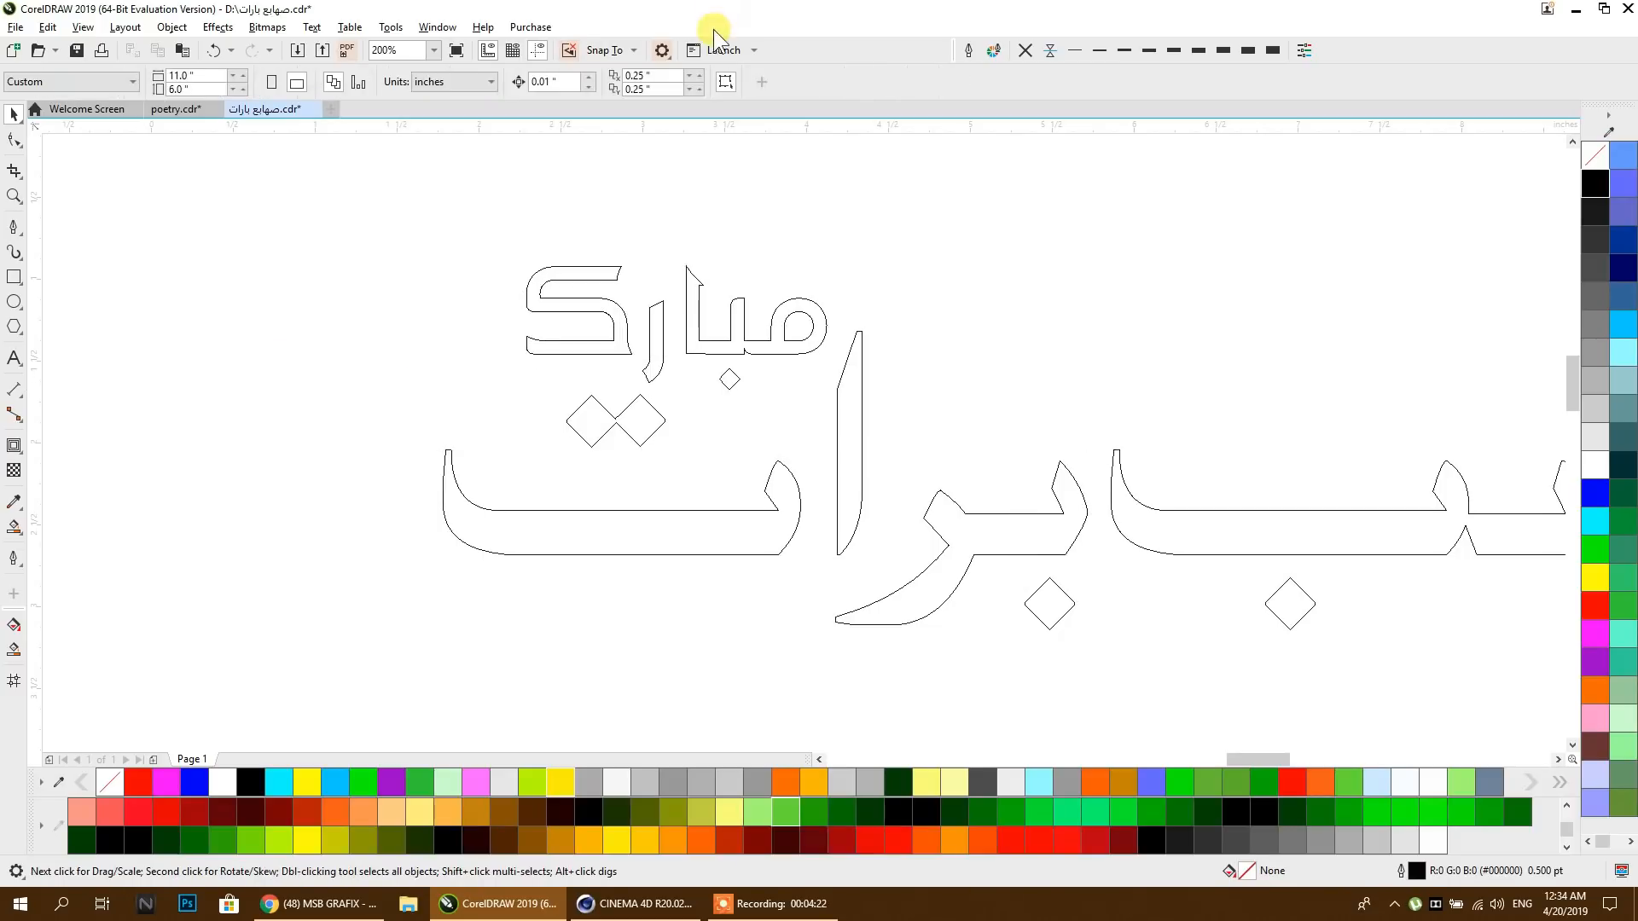
Step: Place a vertical guideline at the left edge of the شب برات lettering
{"action": "left_click", "coordinate": [624, 53]}
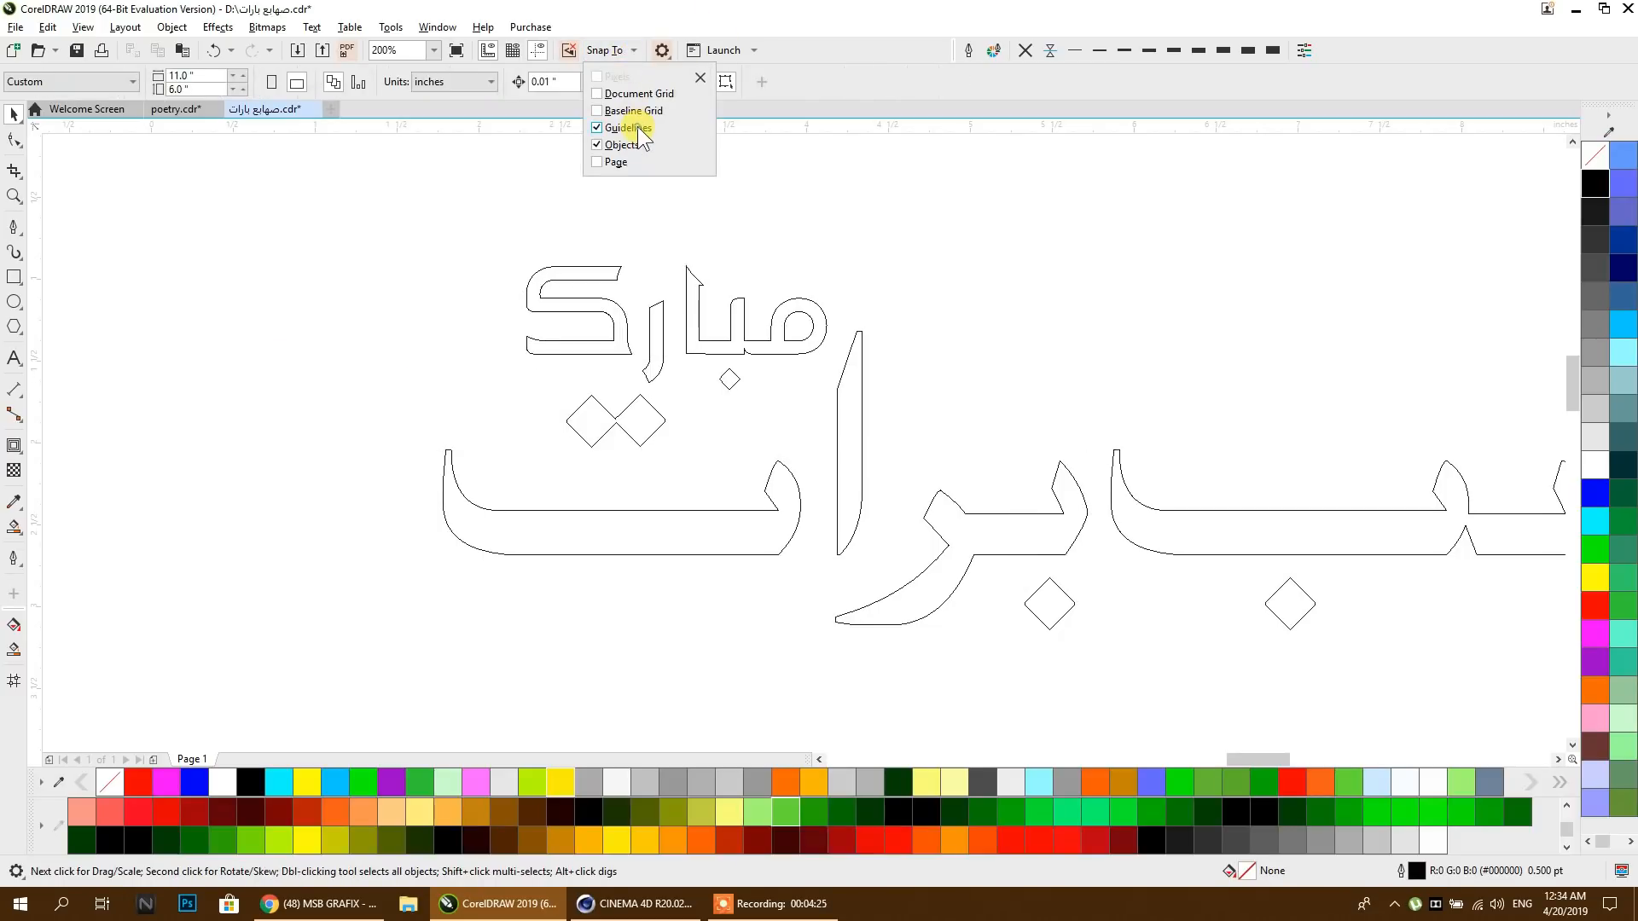
{"action": "left_click", "coordinate": [419, 259]}
{"action": "left_click_drag", "start_coordinate": [38, 376], "coordinate": [337, 413]}
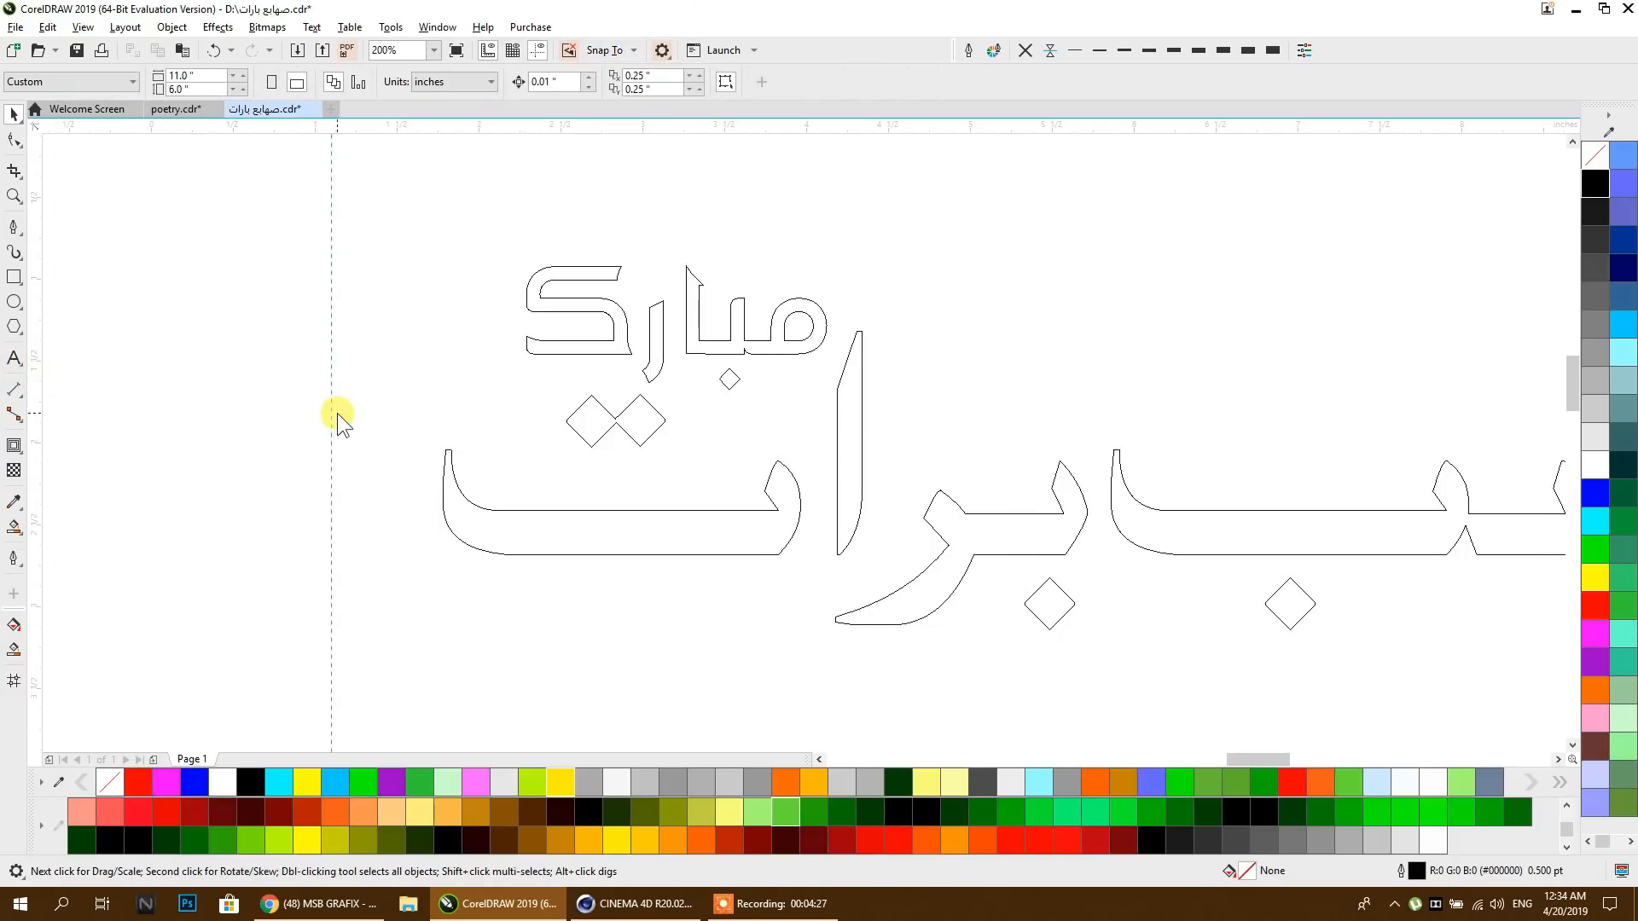
{"action": "left_click_drag", "start_coordinate": [440, 475], "coordinate": [443, 494]}
Step: Extend the lower-left end nodes of the ک in مبارک out to the vertical guideline
{"action": "left_click", "coordinate": [548, 353]}
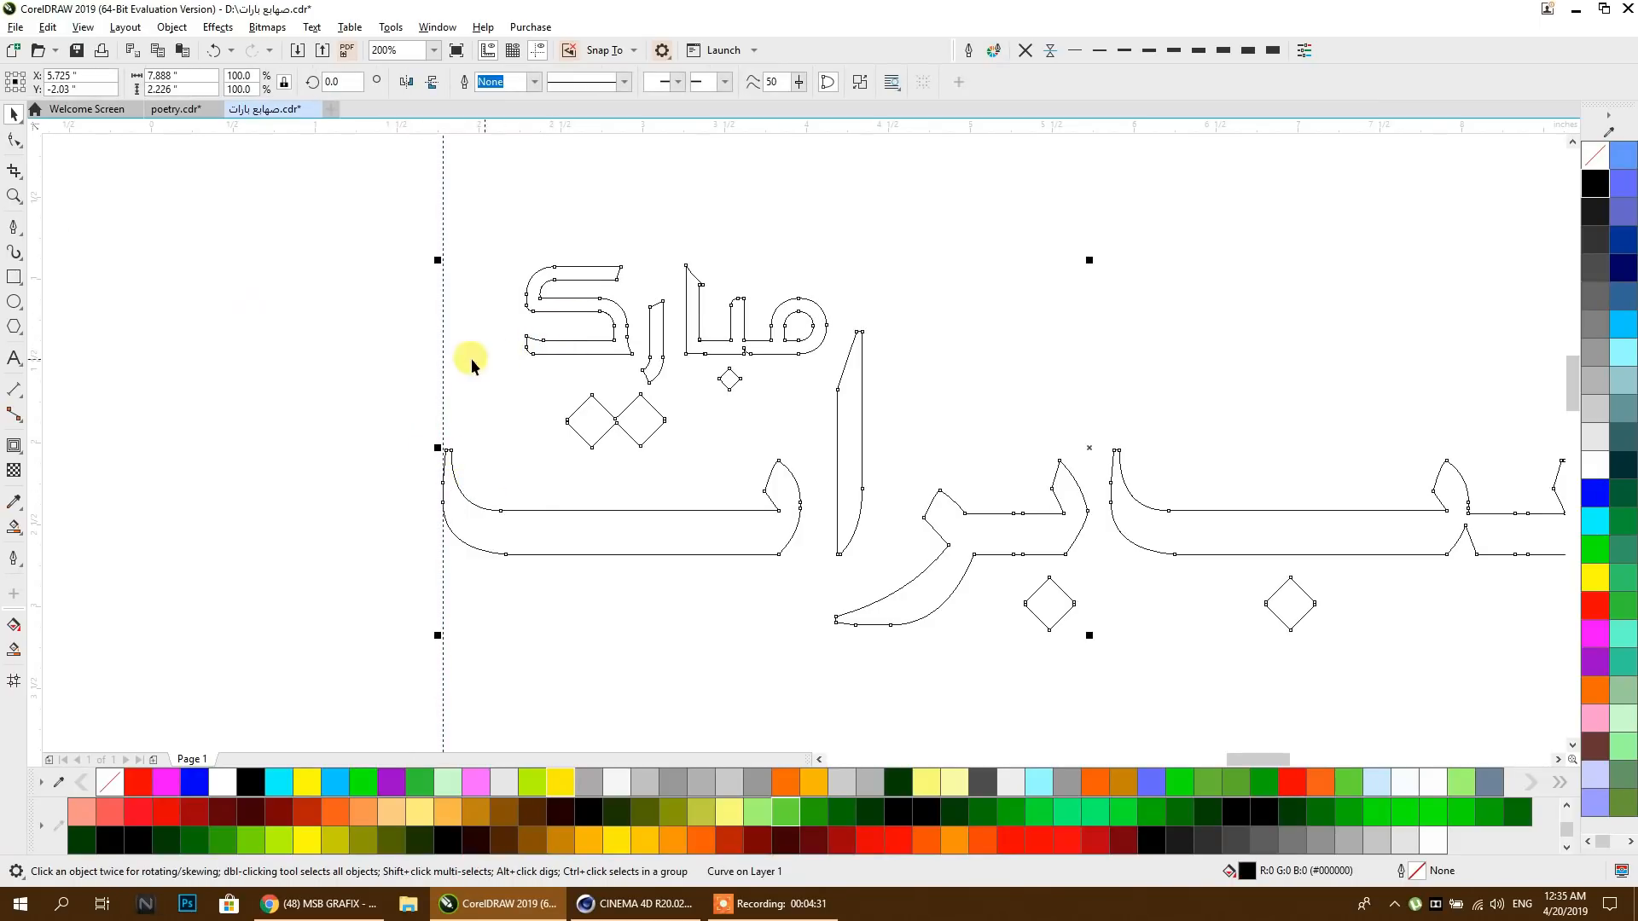
{"action": "left_click", "coordinate": [18, 137]}
{"action": "left_click_drag", "start_coordinate": [555, 361], "coordinate": [550, 362]}
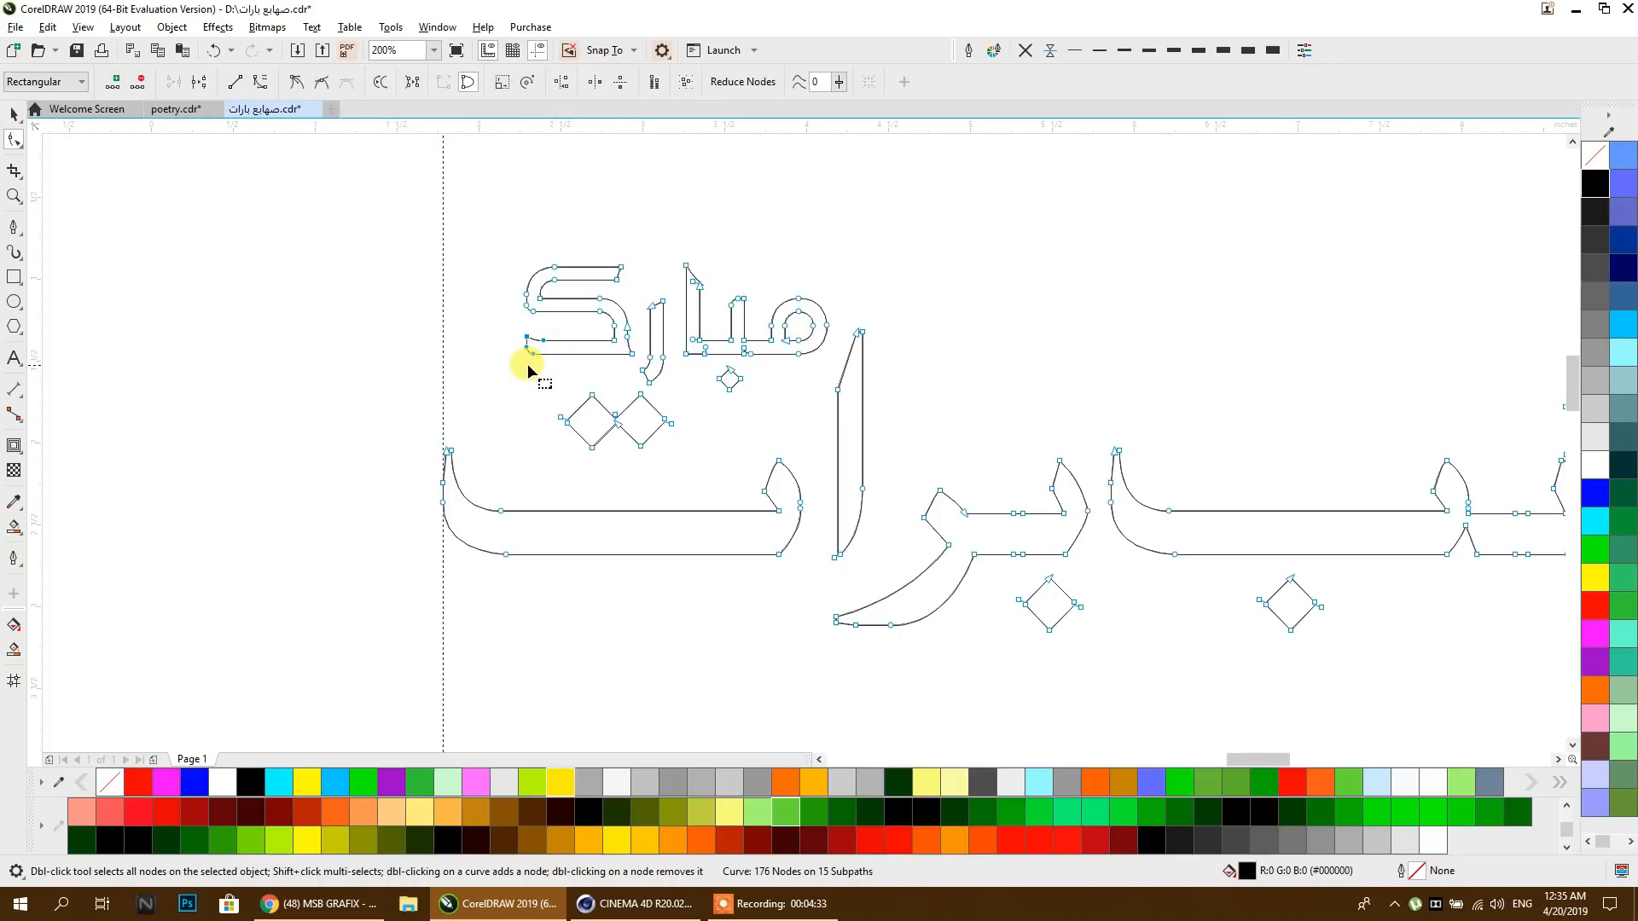
{"action": "scroll", "coordinate": [526, 357], "scroll_direction": "up", "scroll_amount": 3}
{"action": "scroll", "coordinate": [514, 350], "scroll_direction": "up", "scroll_amount": 1}
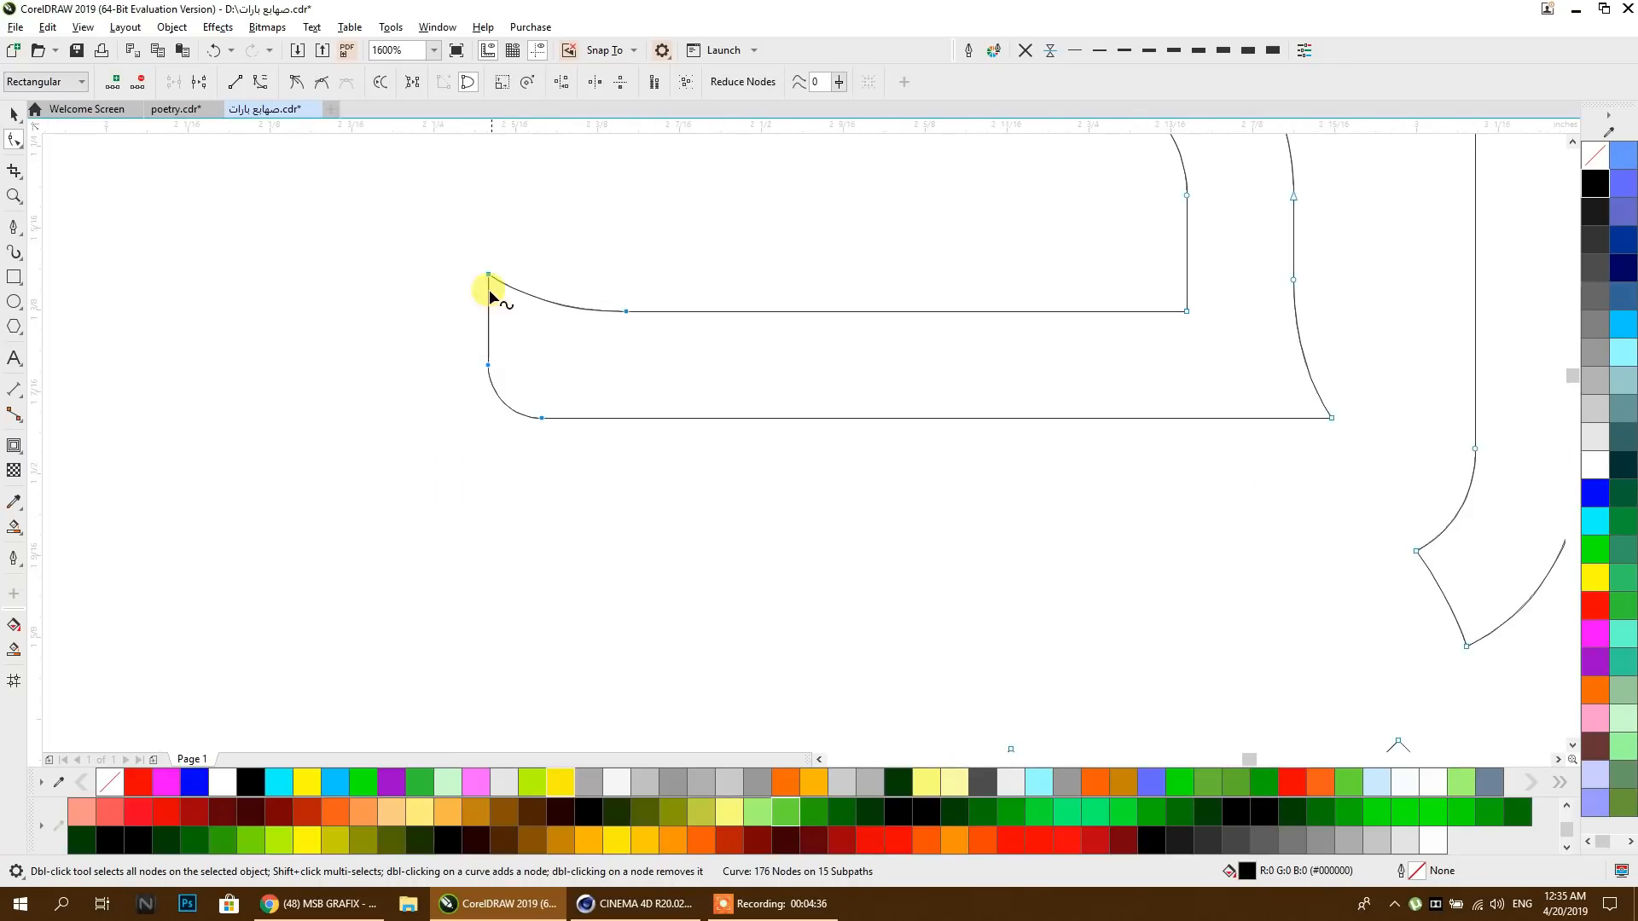
{"action": "left_click_drag", "start_coordinate": [709, 440], "coordinate": [710, 441]}
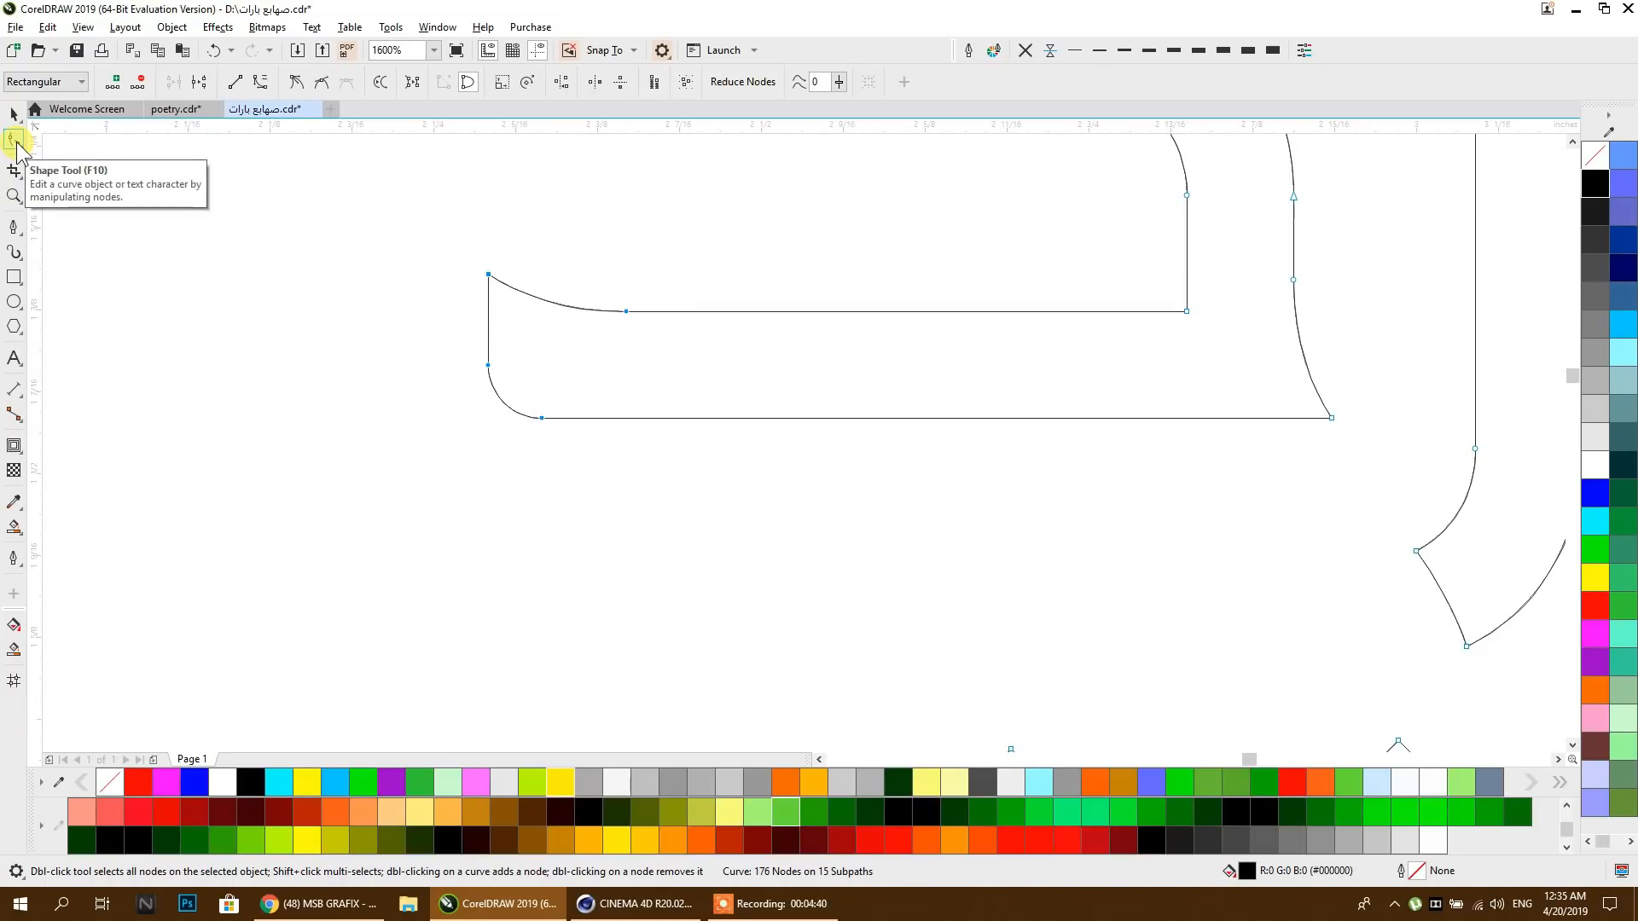
{"action": "left_click", "coordinate": [411, 256]}
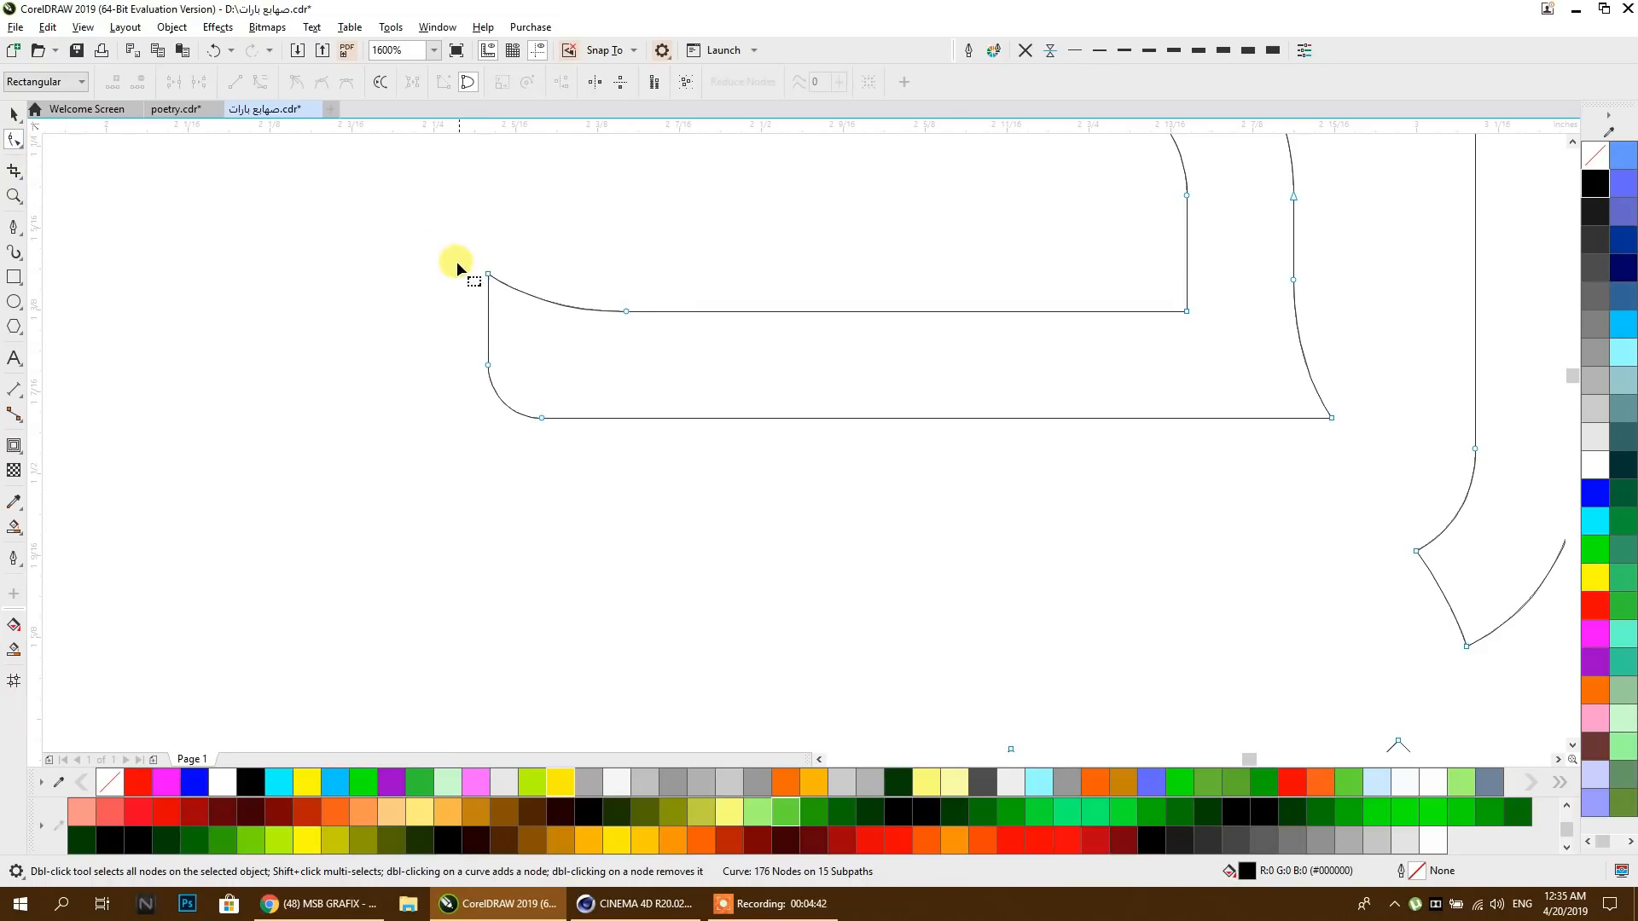
{"action": "scroll", "coordinate": [678, 442], "scroll_direction": "down", "scroll_amount": 1}
{"action": "left_click_drag", "start_coordinate": [682, 444], "coordinate": [265, 435]}
{"action": "left_click", "coordinate": [13, 114]}
{"action": "scroll", "coordinate": [347, 300], "scroll_direction": "down", "scroll_amount": 4}
{"action": "left_click", "coordinate": [642, 295]}
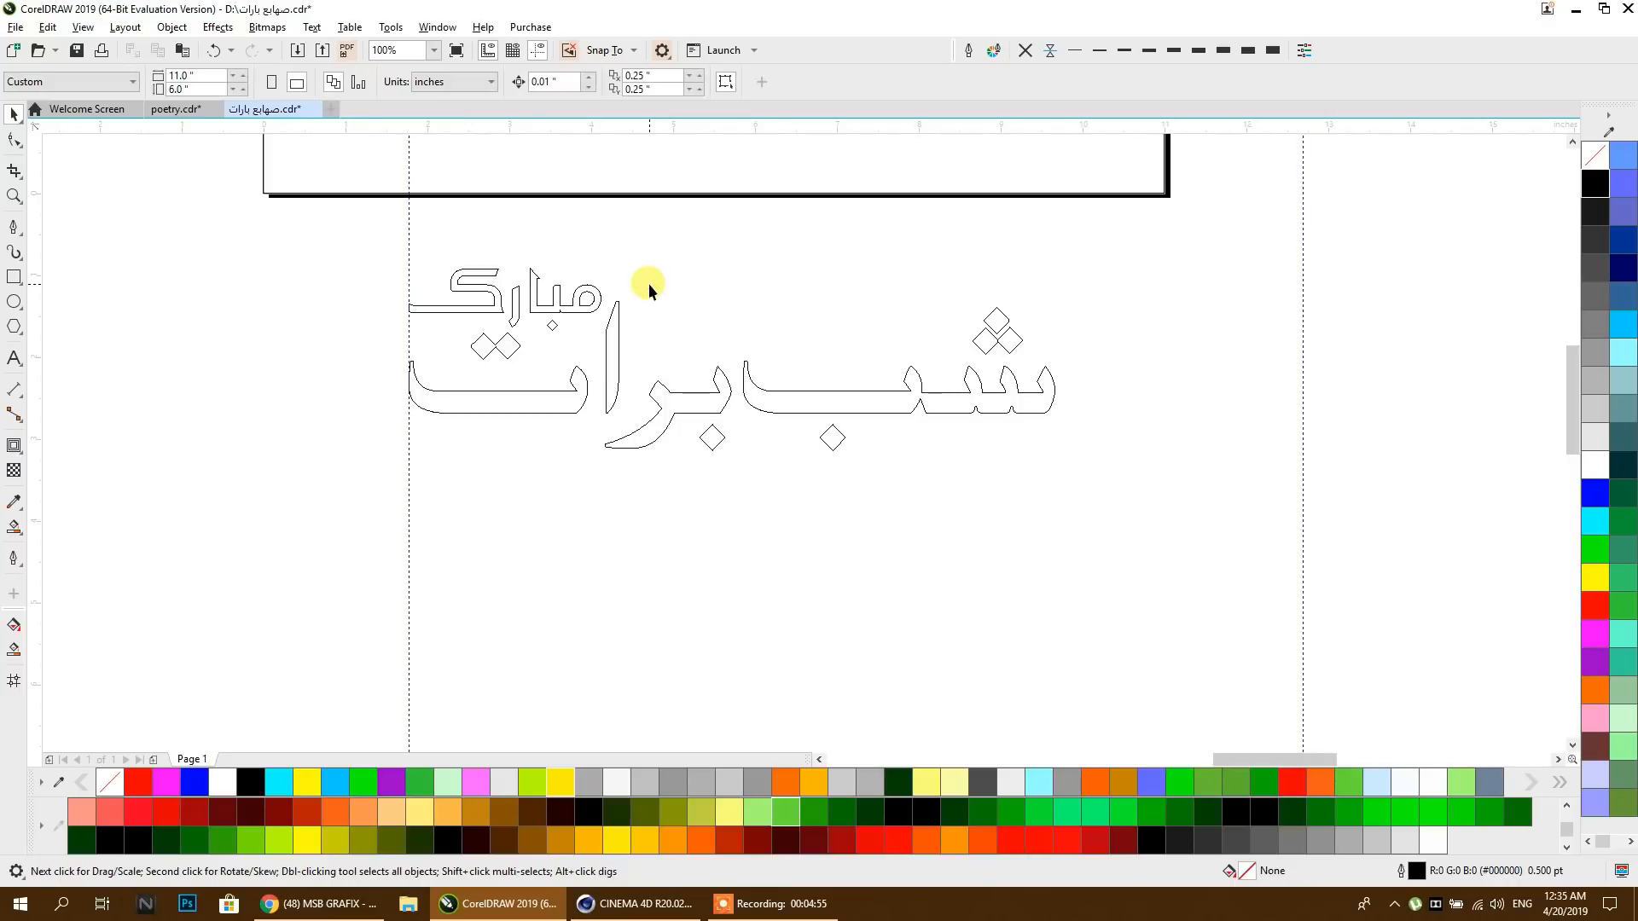
Step: Place a copy of the small شب برات text sample below the lettering and replace its wording with ہو
{"action": "scroll", "coordinate": [646, 290], "scroll_direction": "down", "scroll_amount": 1}
{"action": "left_click_drag", "start_coordinate": [1250, 183], "coordinate": [635, 512]}
{"action": "scroll", "coordinate": [633, 512], "scroll_direction": "up", "scroll_amount": 3}
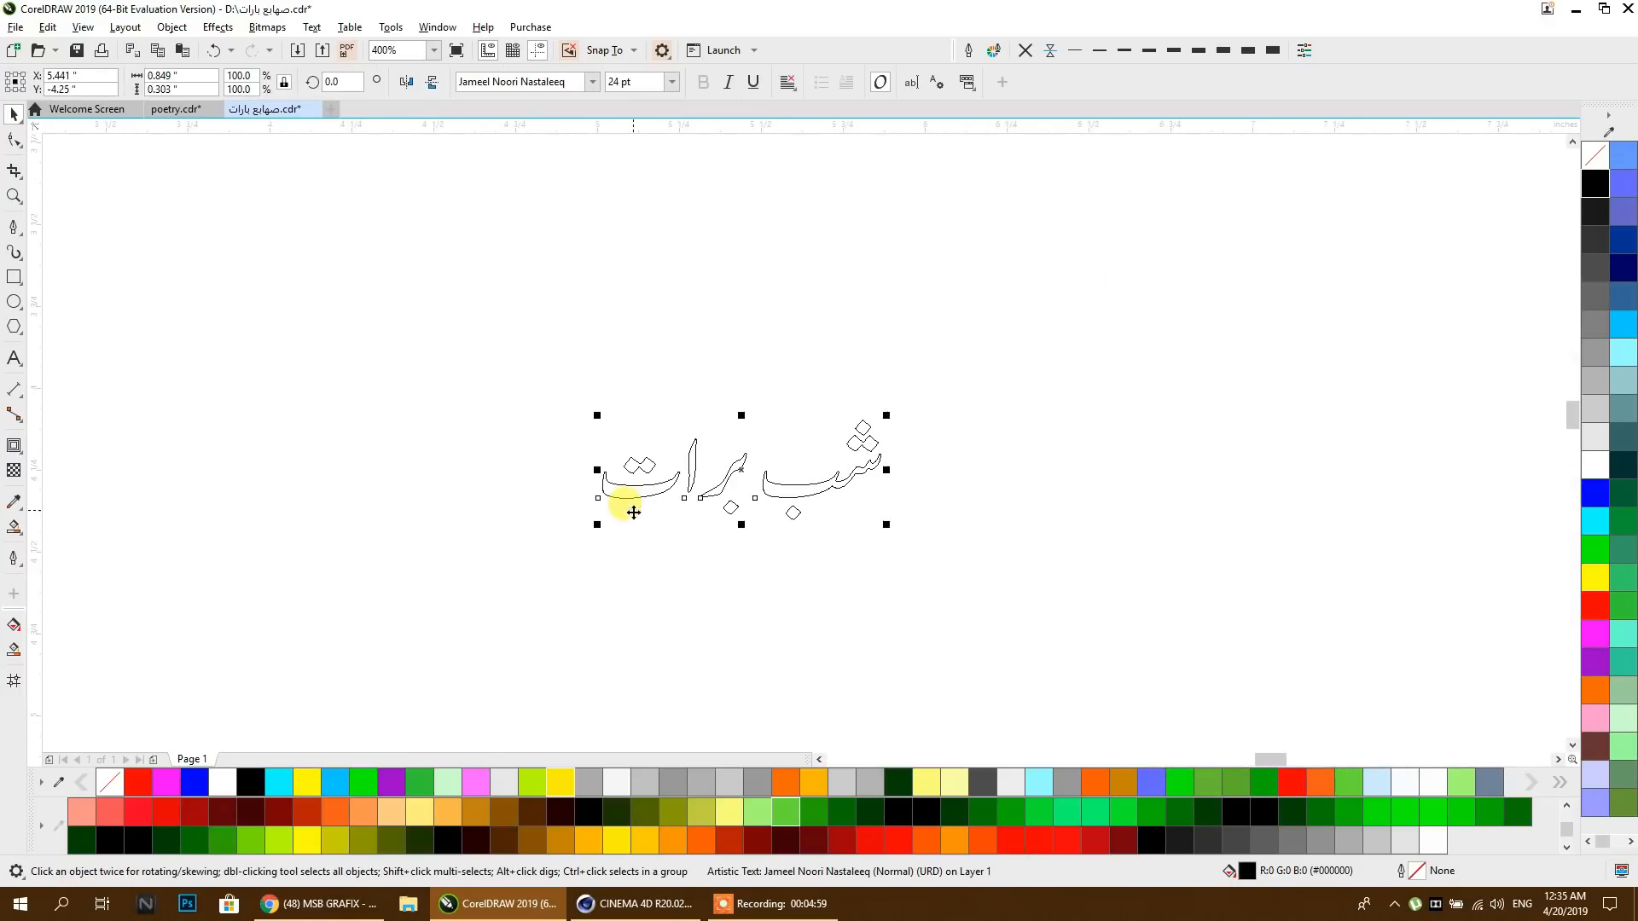
{"action": "double_click", "coordinate": [688, 472]}
{"action": "key", "text": "ctrl+a"}
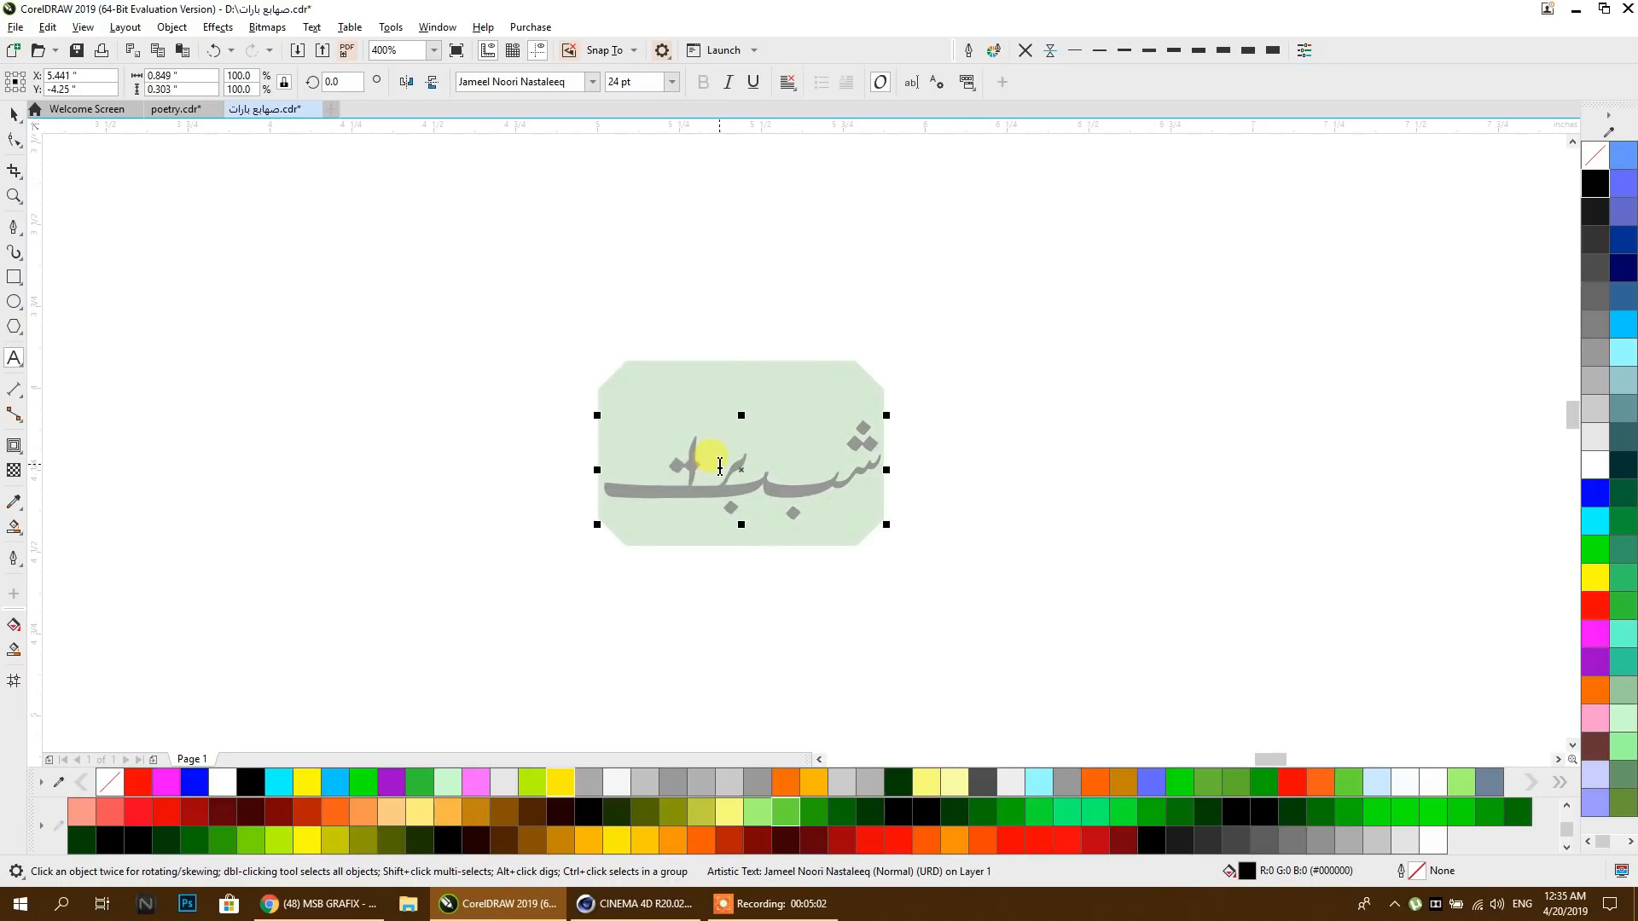
{"action": "type", "text": "OW"}
{"action": "key", "text": "BackSpace"}
{"action": "key", "text": "BackSpace"}
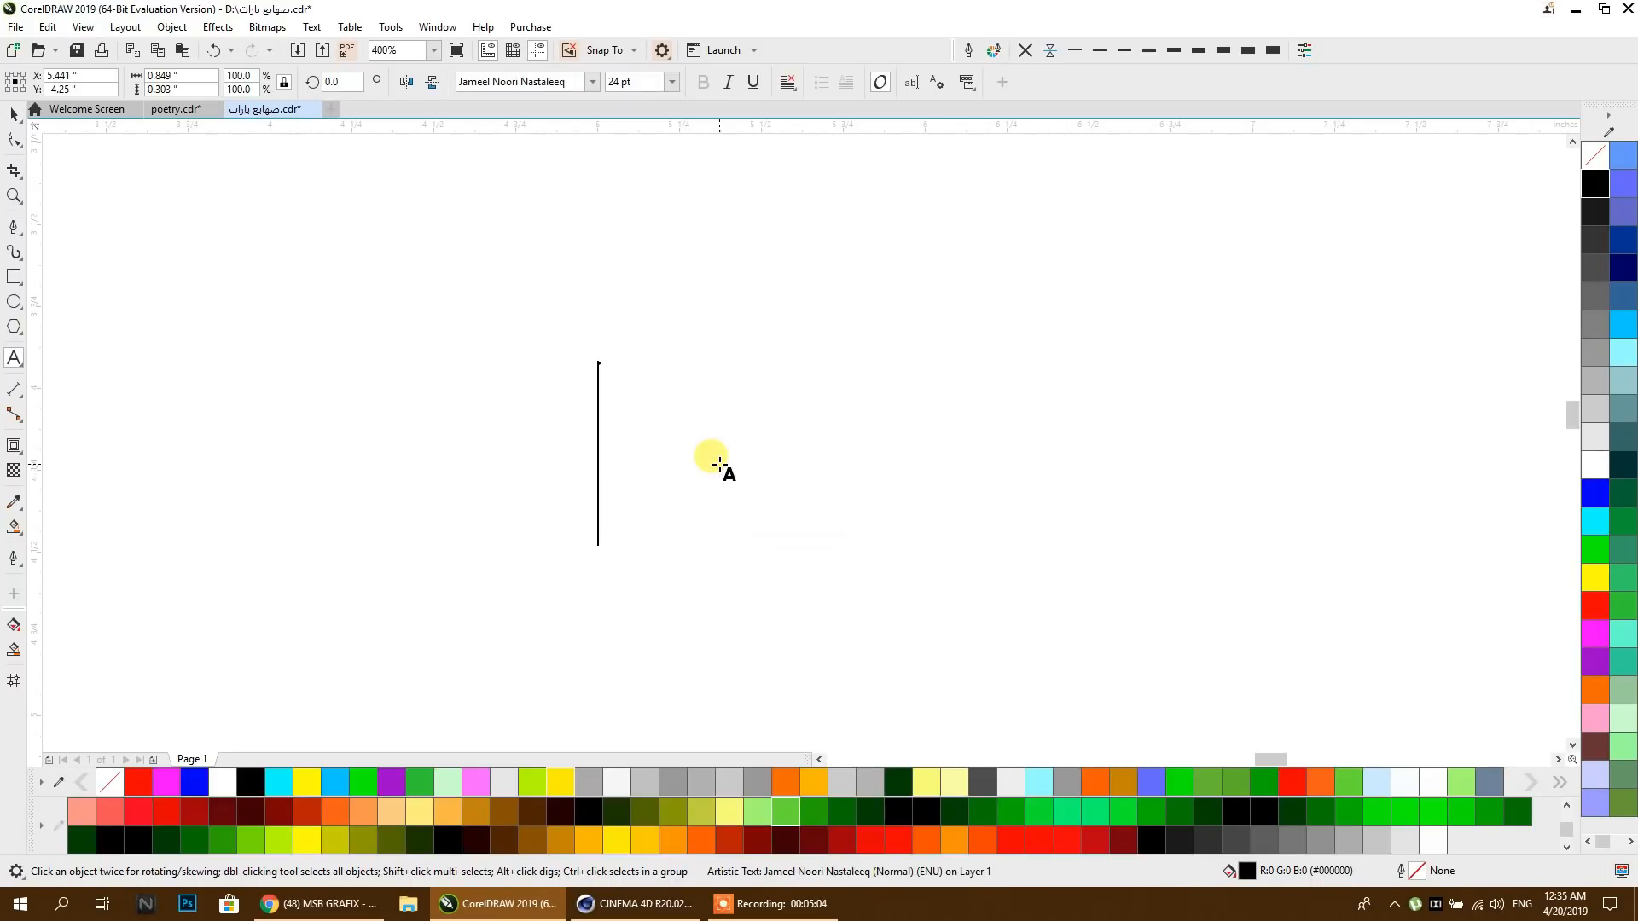
{"action": "type", "text": "OW"}
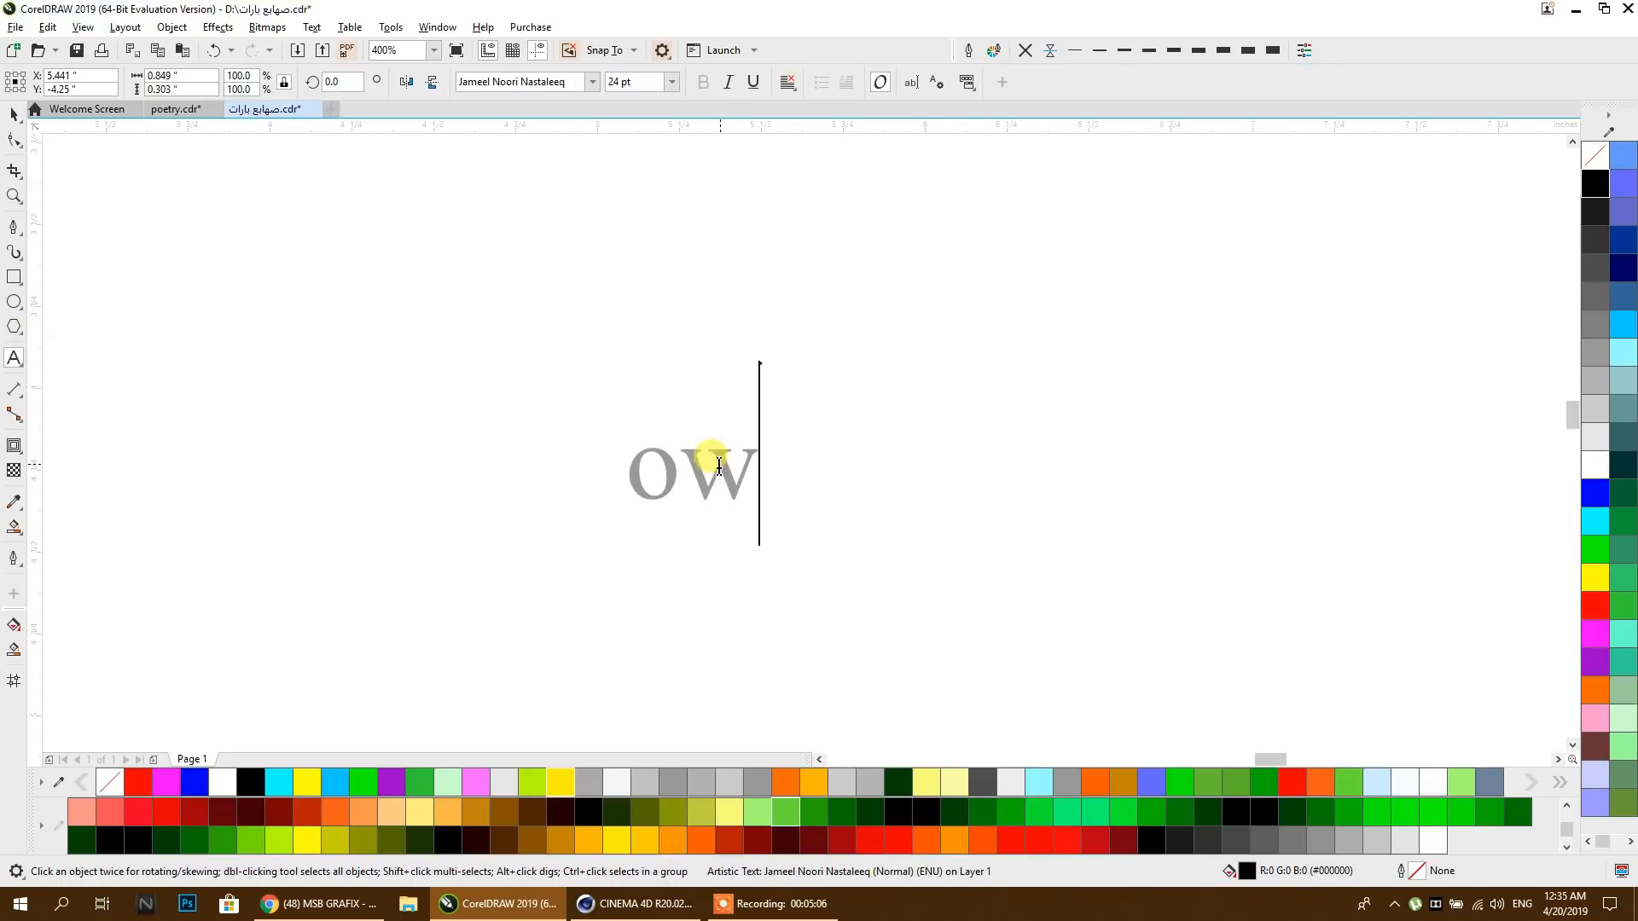
{"action": "double_click", "coordinate": [671, 480]}
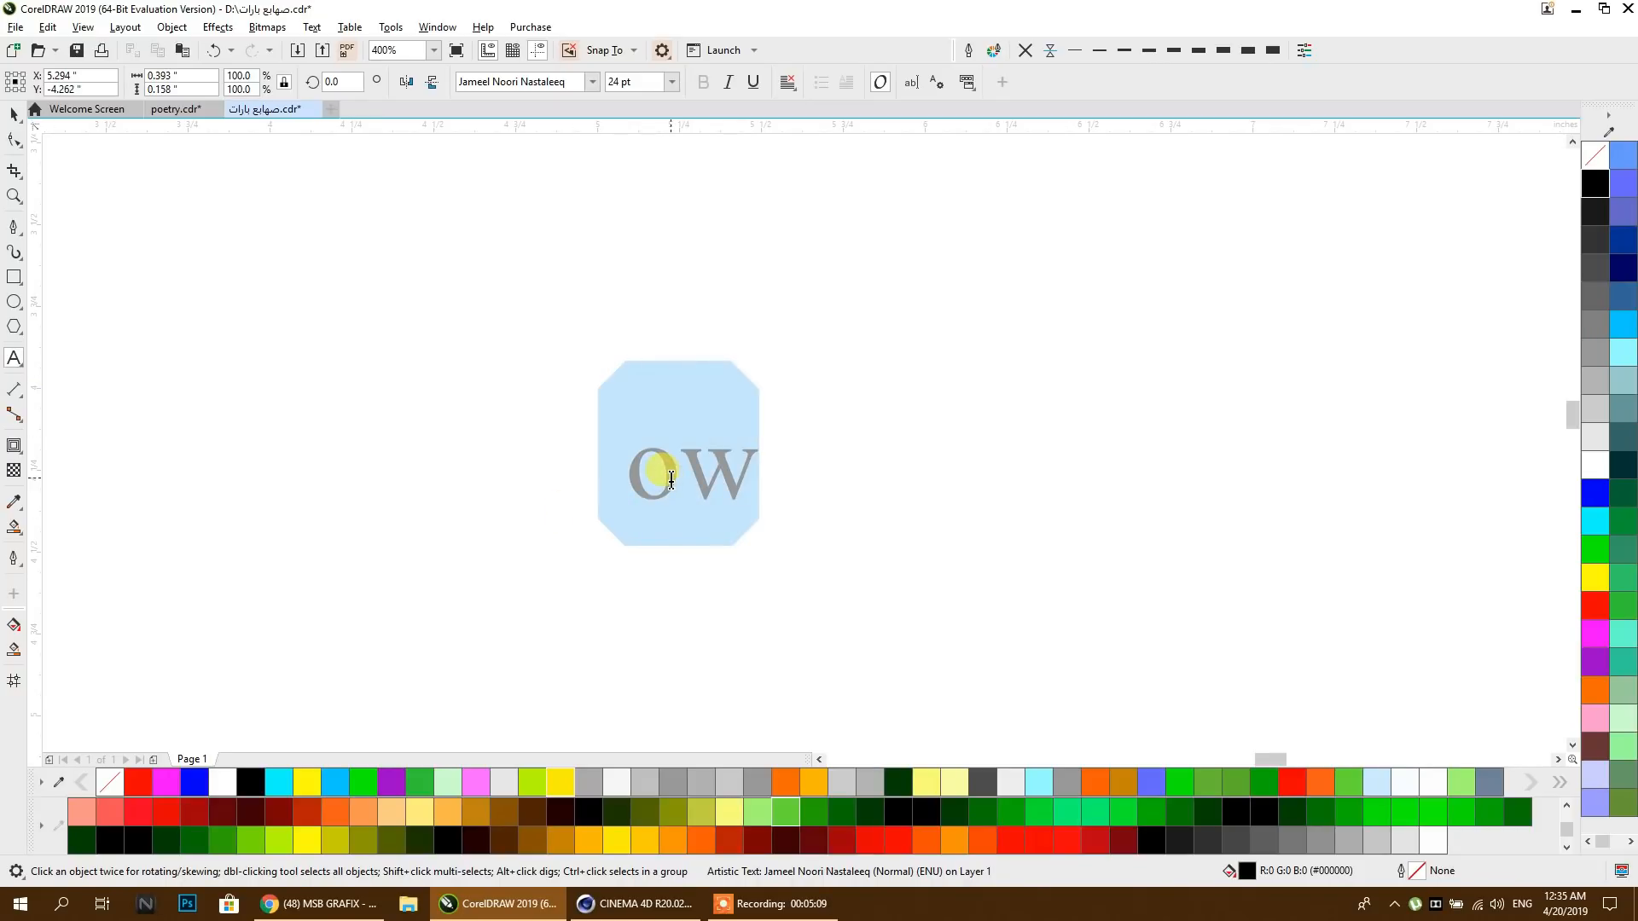
{"action": "type", "text": "ہو"}
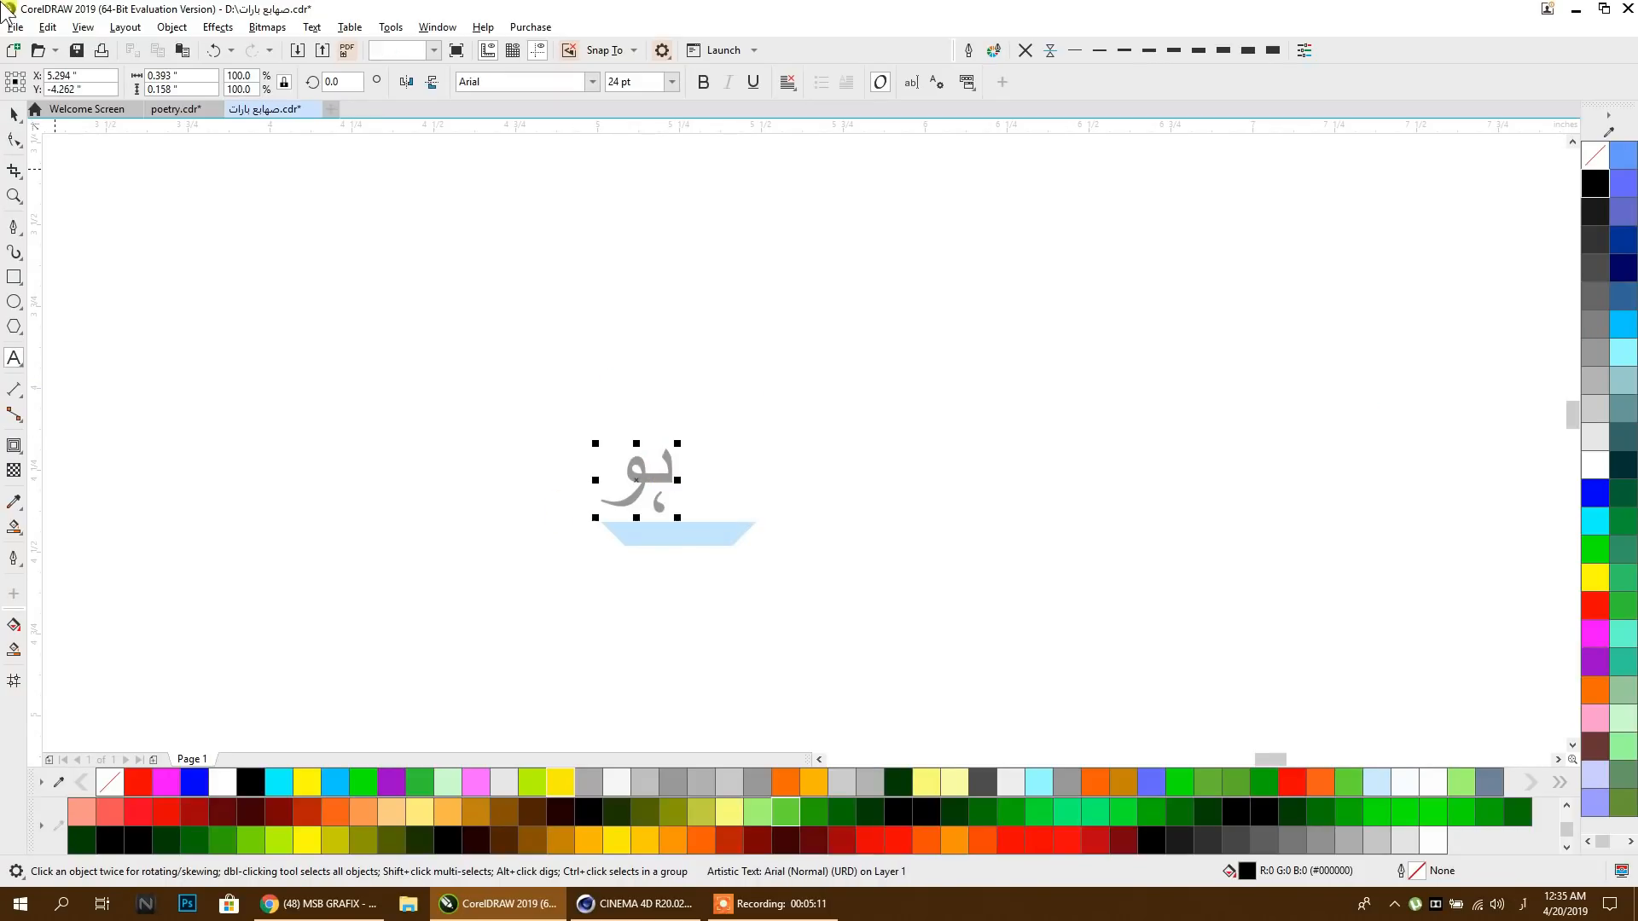
Step: Set the ہو text's font to Alvi Nastaleeq
{"action": "left_click", "coordinate": [12, 109]}
{"action": "left_click", "coordinate": [577, 84]}
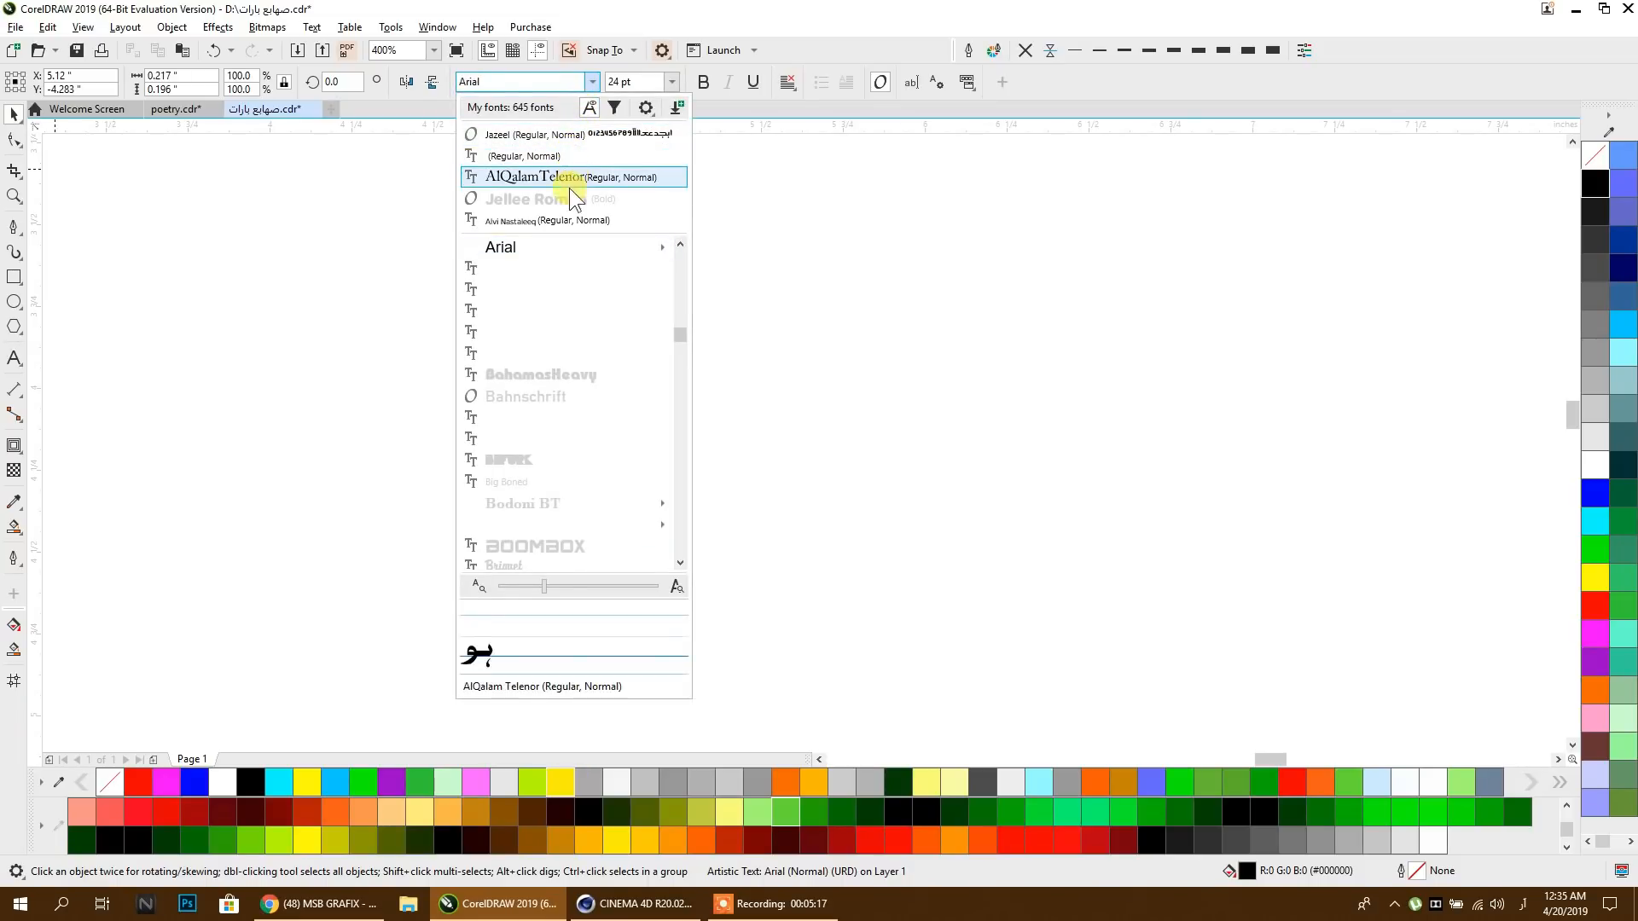
{"action": "left_click", "coordinate": [568, 218]}
{"action": "scroll", "coordinate": [794, 358], "scroll_direction": "down", "scroll_amount": 4}
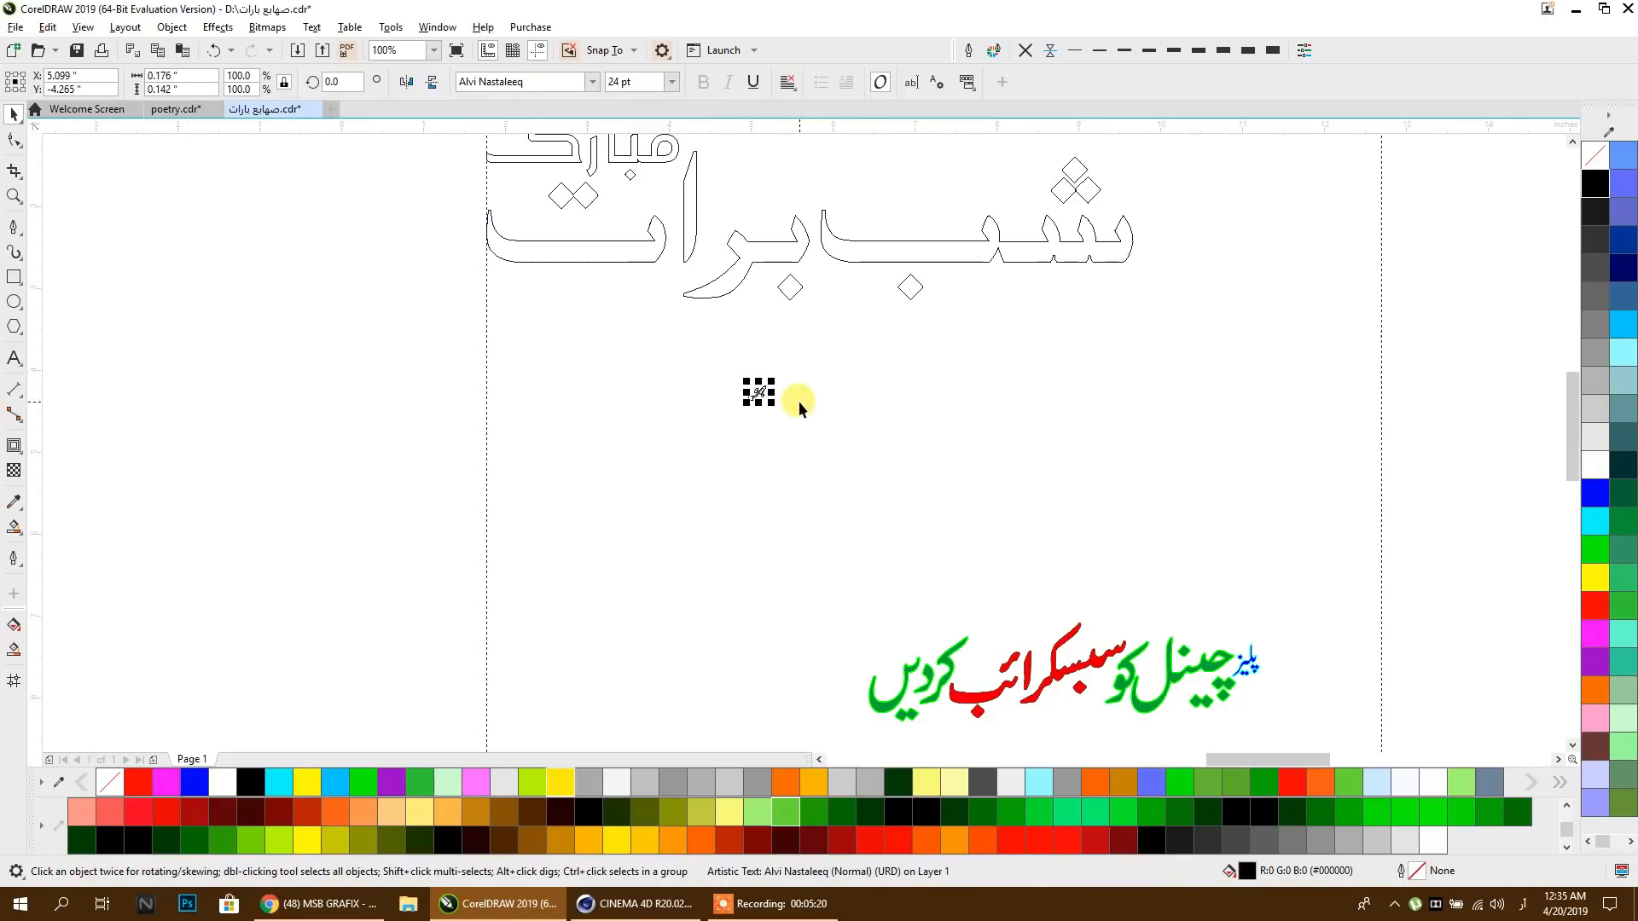
Step: Position ہو above the extended tail of the ک in مبارک and scale it to about 0.47 inches wide
{"action": "left_click_drag", "start_coordinate": [743, 506], "coordinate": [696, 447]}
{"action": "scroll", "coordinate": [512, 285], "scroll_direction": "up", "scroll_amount": 3}
{"action": "left_click_drag", "start_coordinate": [698, 227], "coordinate": [775, 170]}
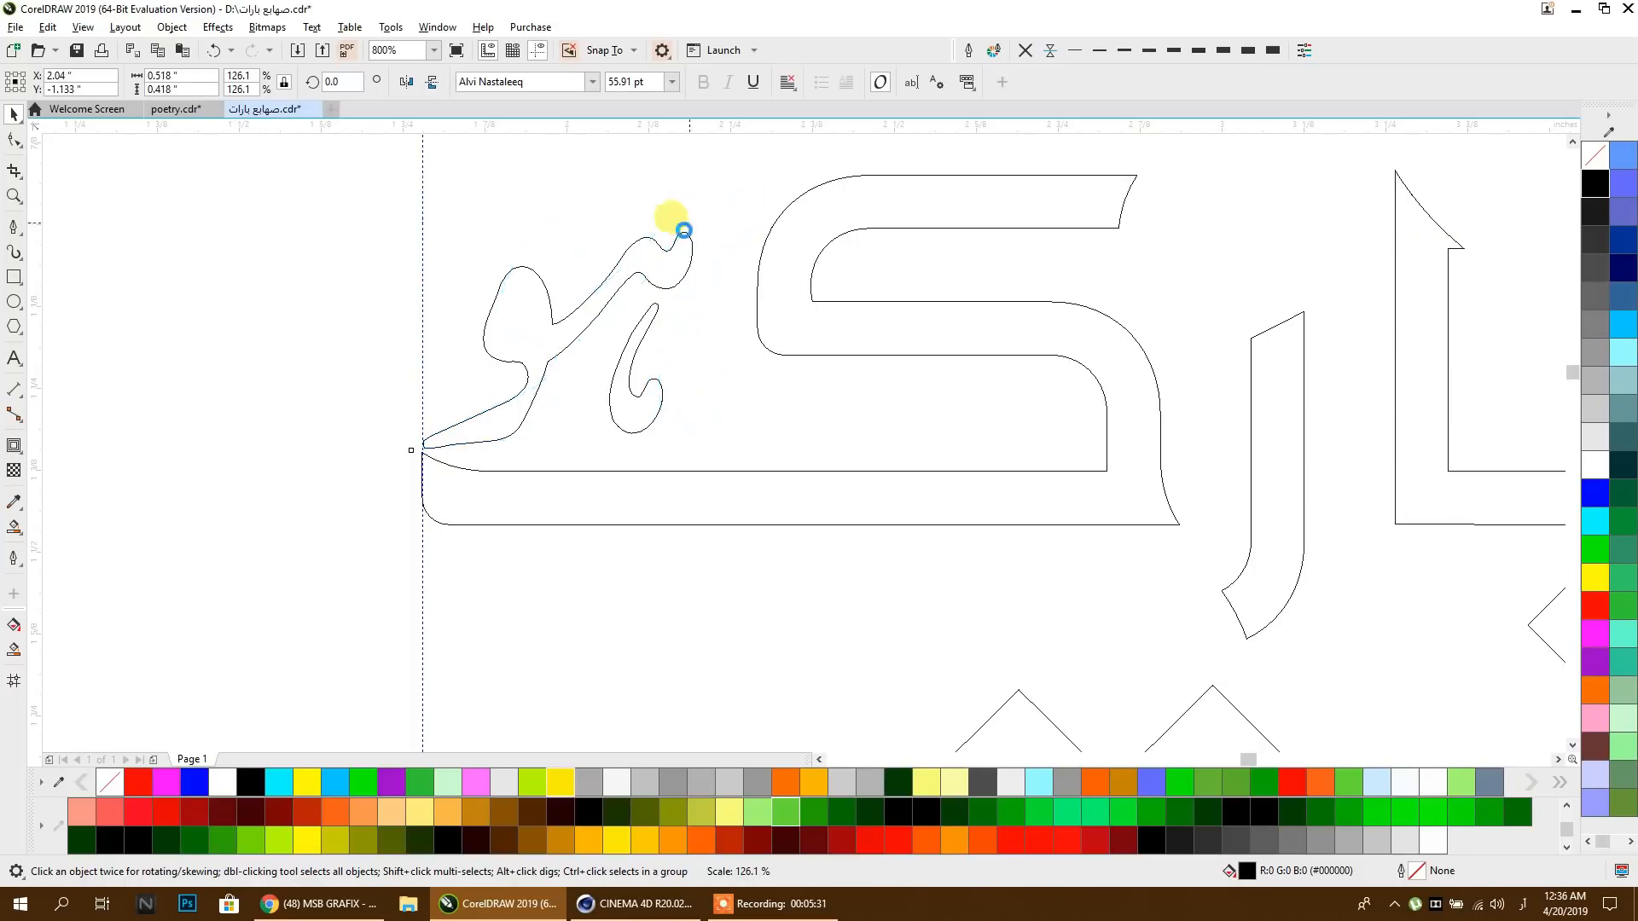
{"action": "mouse_move", "coordinate": [575, 293]}
{"action": "left_mouse_down"}
{"action": "mouse_move", "coordinate": [588, 311]}
{"action": "mouse_move", "coordinate": [574, 292]}
{"action": "left_mouse_up"}
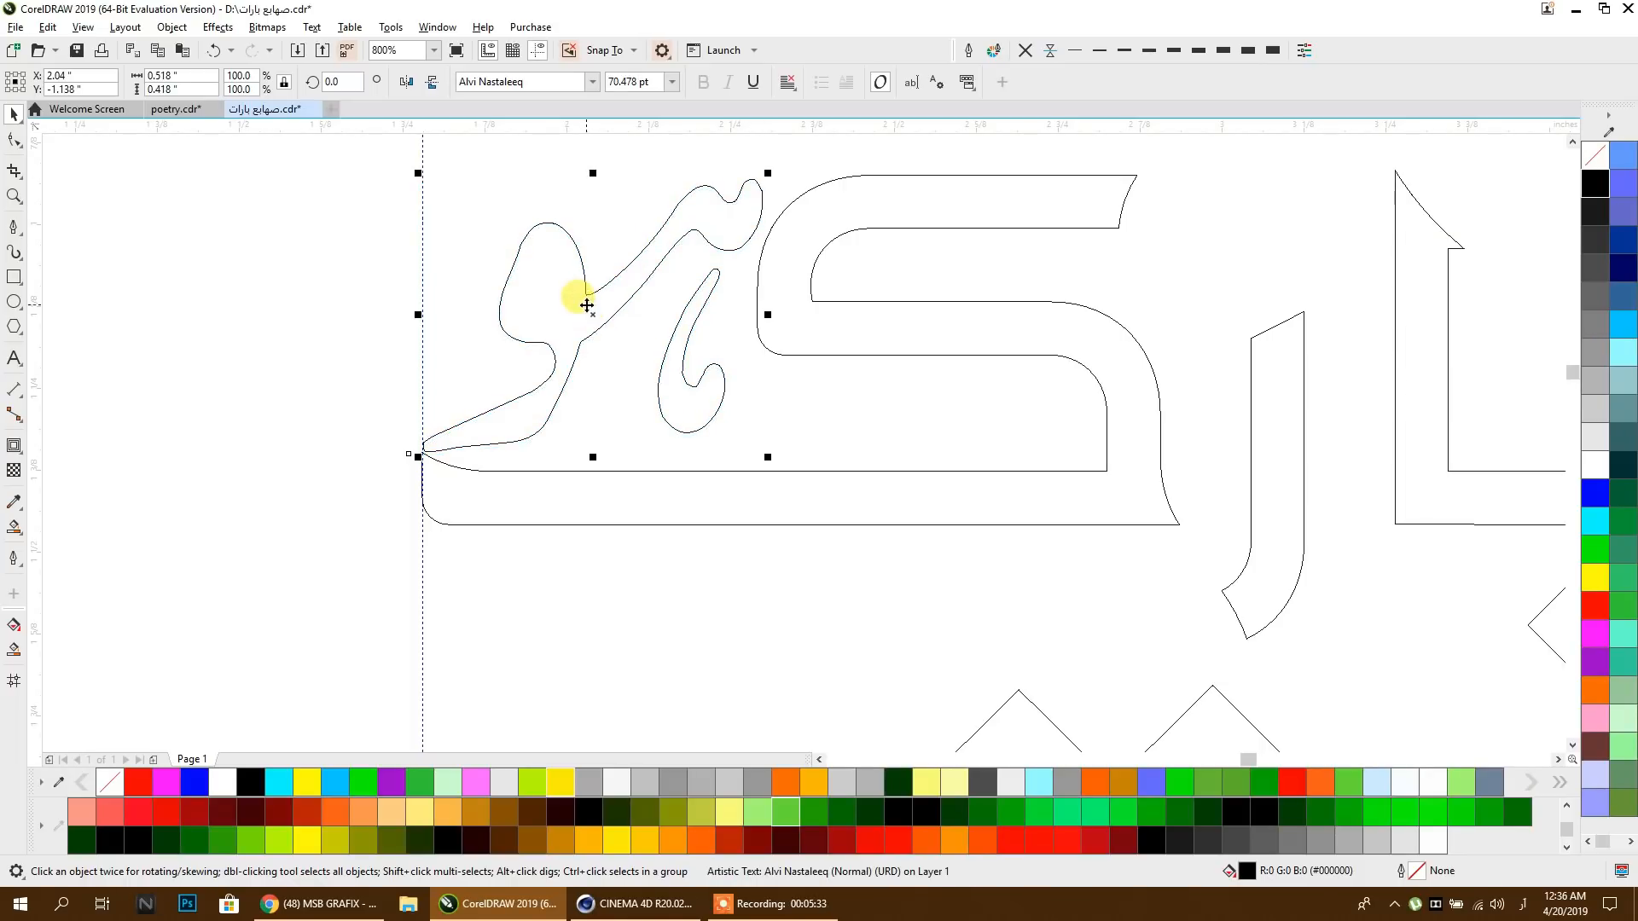
{"action": "left_click_drag", "start_coordinate": [768, 461], "coordinate": [747, 443]}
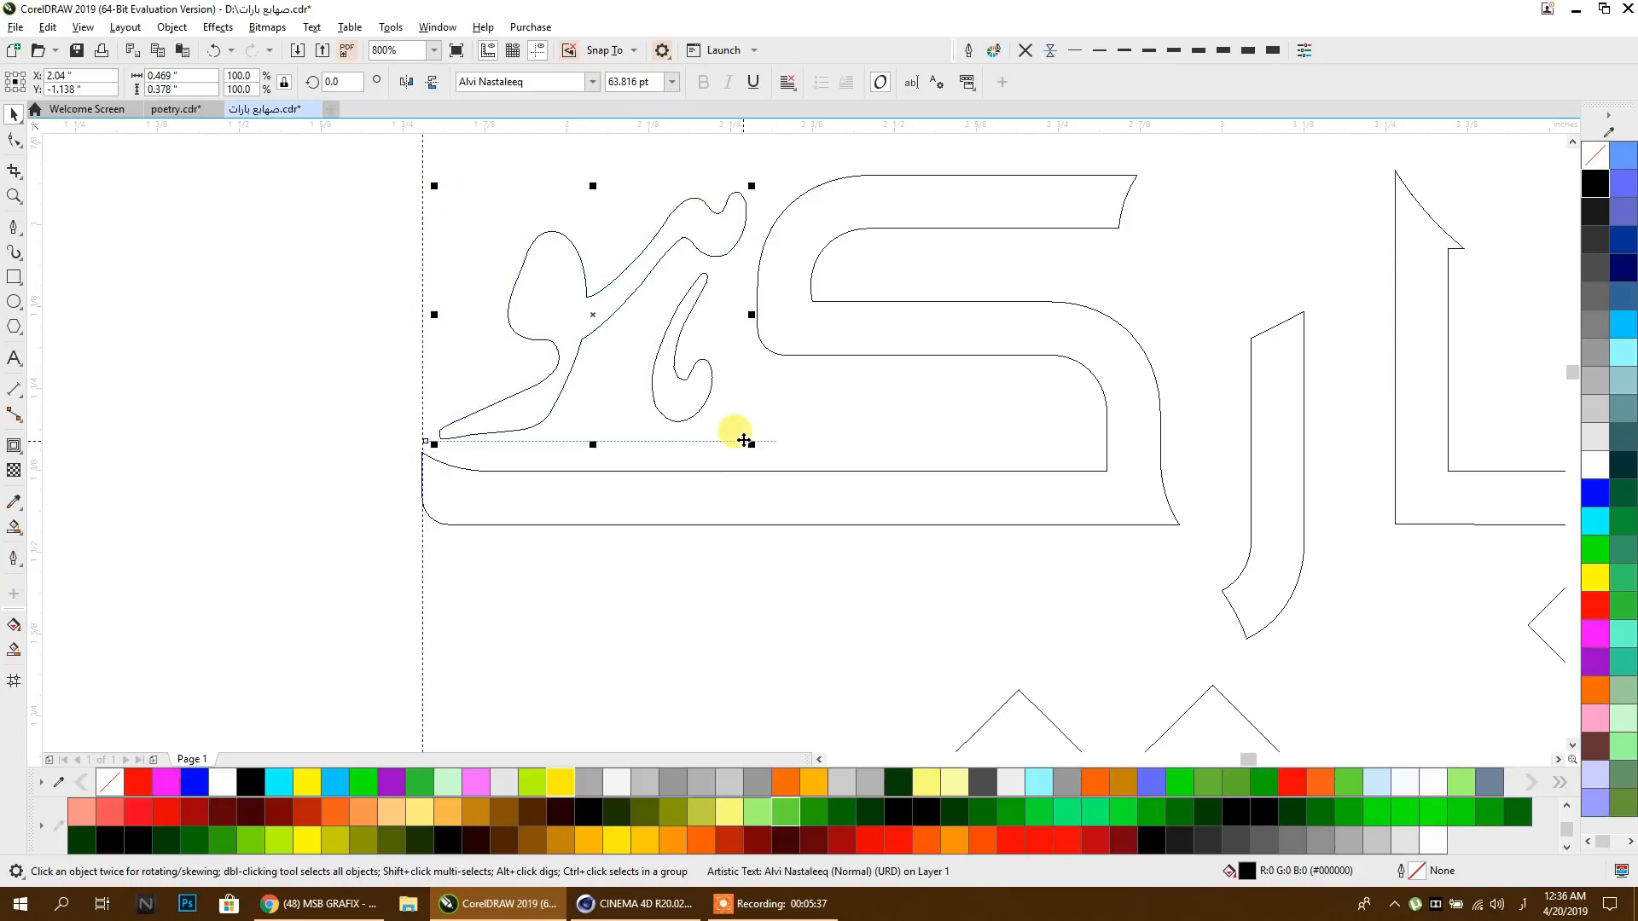
Step: Convert the ہو text to curves and scale it to 92.2%, about 0.43 inches wide
{"action": "key", "text": "ctrl+q"}
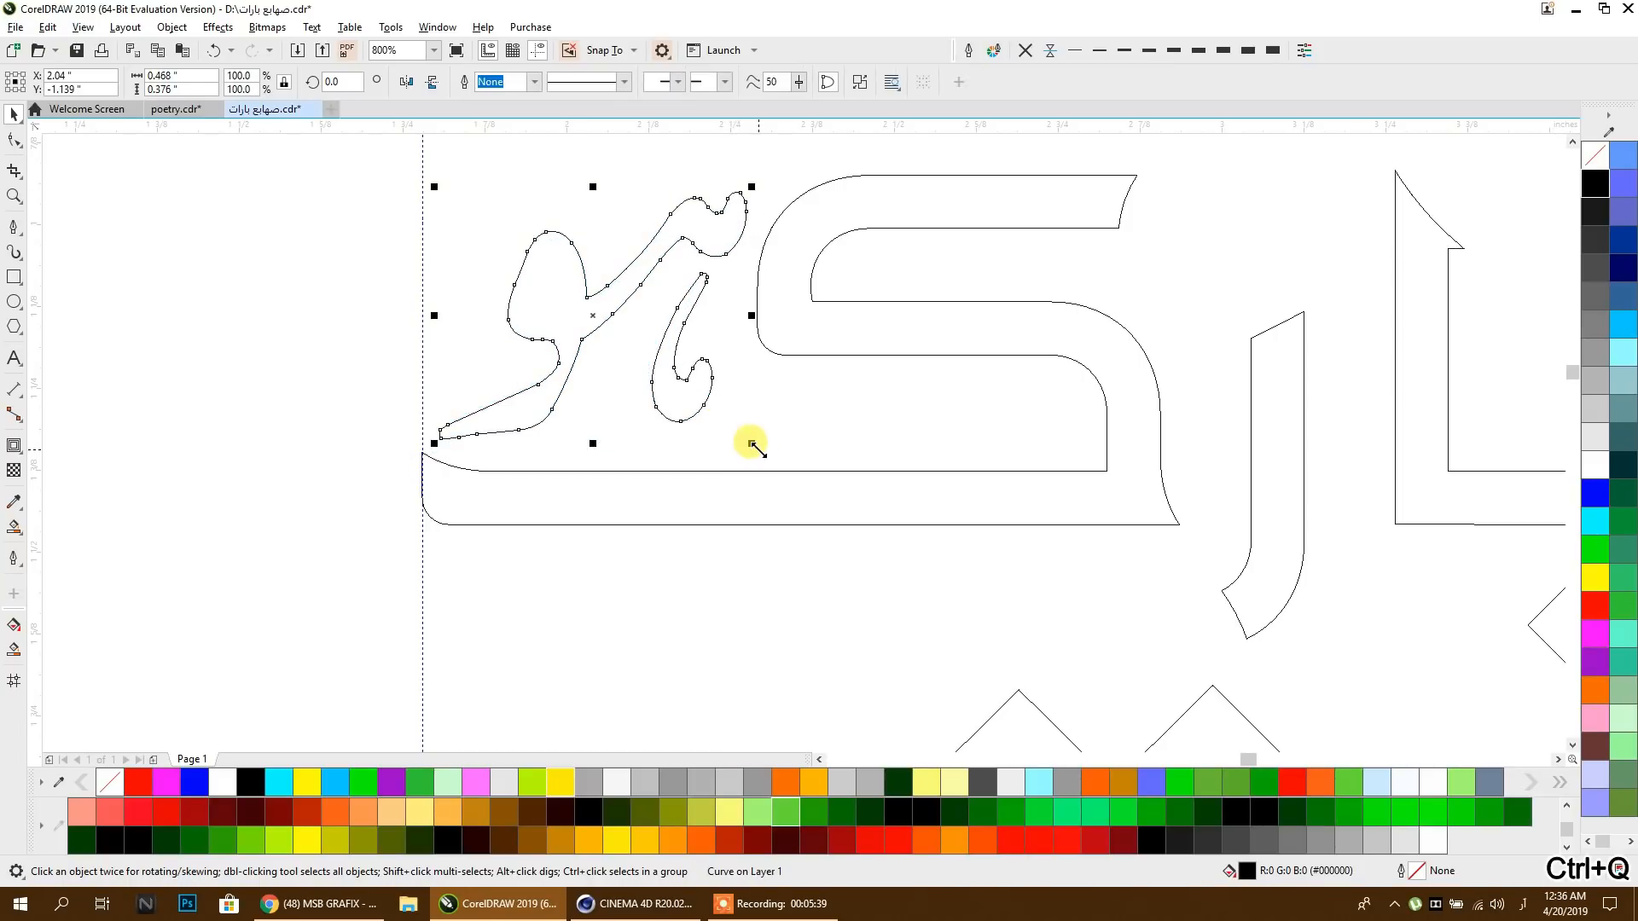
{"action": "scroll", "coordinate": [651, 366], "scroll_direction": "down", "scroll_amount": 4}
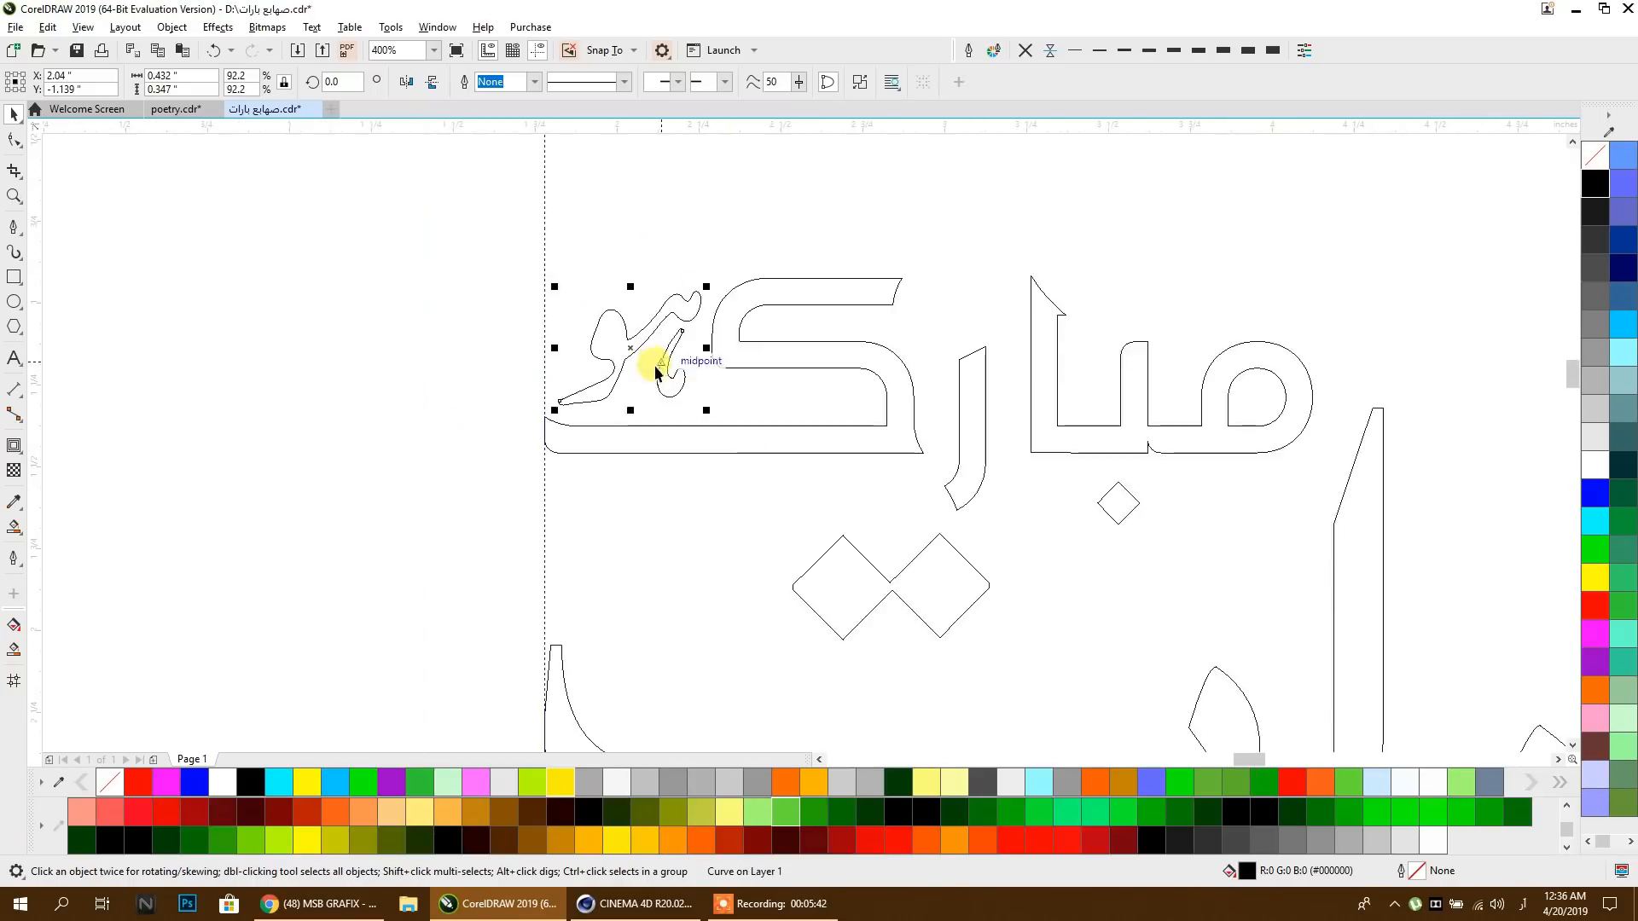
{"action": "left_click_drag", "start_coordinate": [668, 398], "coordinate": [253, 340]}
{"action": "left_click", "coordinate": [252, 337]}
Step: Place a copy of the small شب برات text sample above the lettering and replace its wording with اہلیا
{"action": "scroll", "coordinate": [576, 344], "scroll_direction": "down", "scroll_amount": 1}
{"action": "left_click_drag", "start_coordinate": [596, 344], "coordinate": [448, 402]}
{"action": "scroll", "coordinate": [777, 402], "scroll_direction": "down", "scroll_amount": 1}
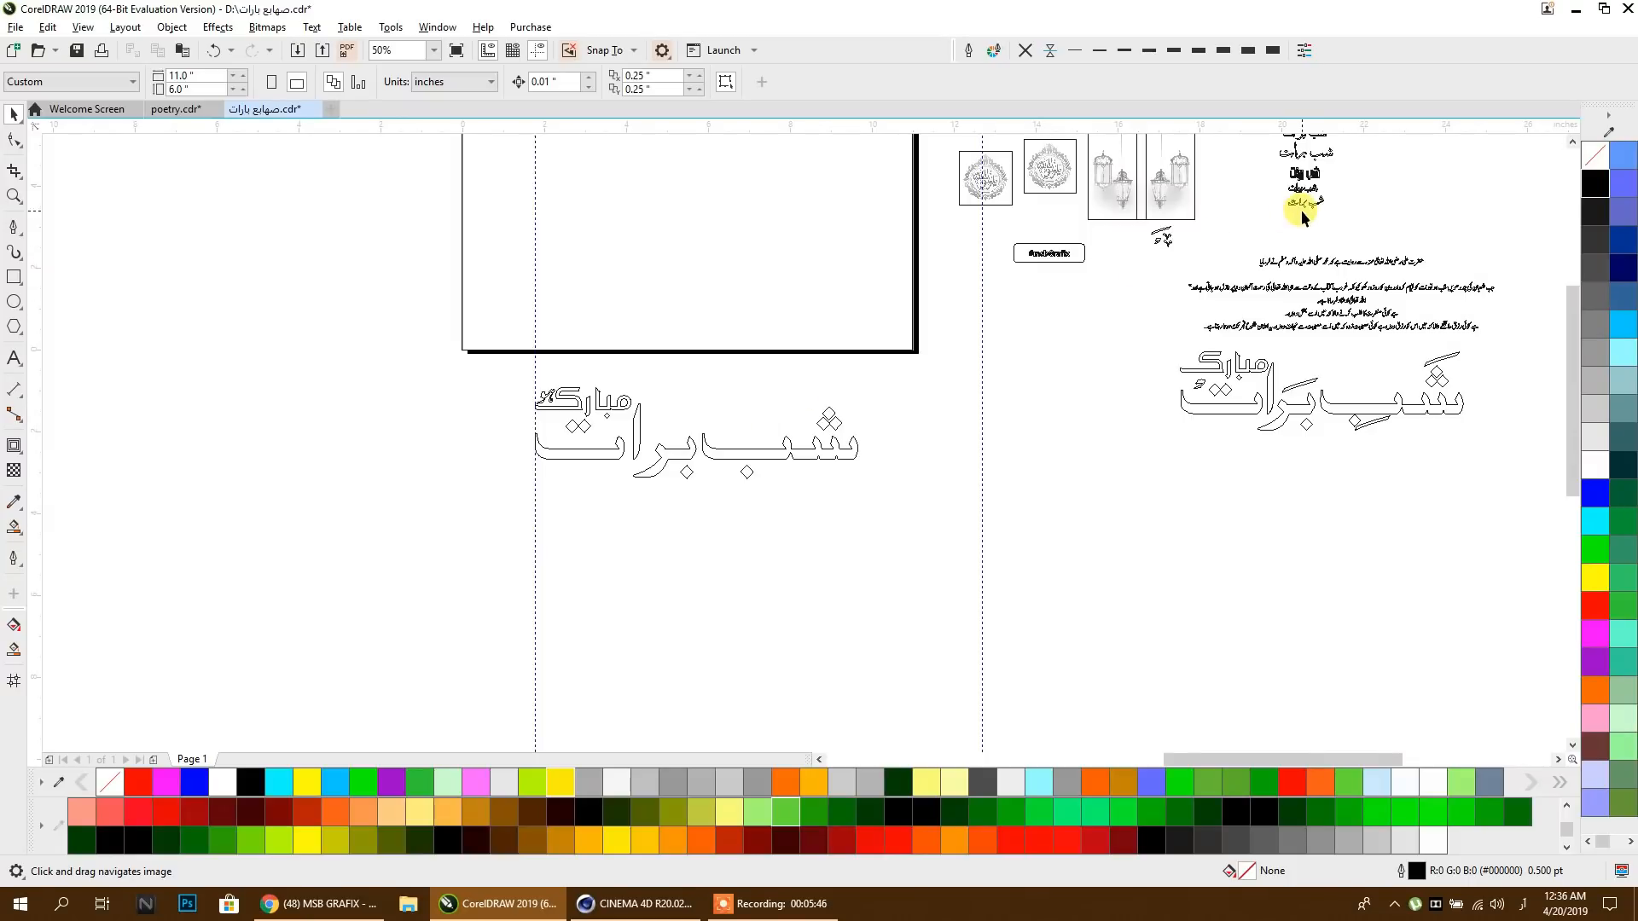
{"action": "left_click_drag", "start_coordinate": [1303, 205], "coordinate": [716, 440]}
{"action": "right_click", "coordinate": [730, 399]}
{"action": "scroll", "coordinate": [714, 439], "scroll_direction": "up", "scroll_amount": 4}
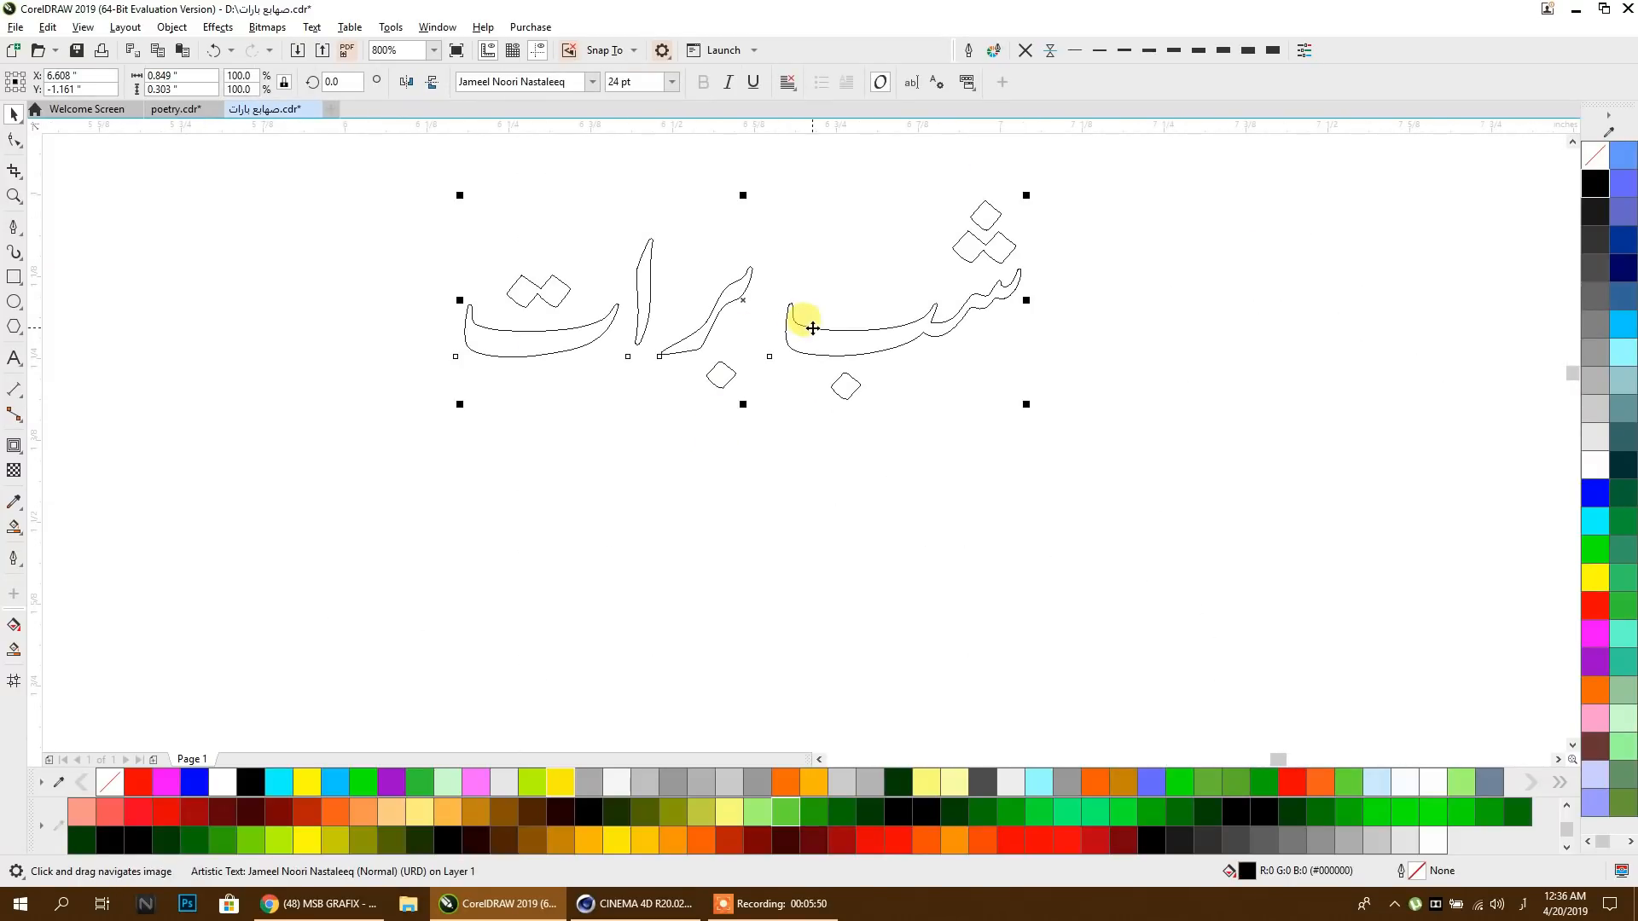
{"action": "double_click", "coordinate": [804, 339]}
{"action": "triple_click", "coordinate": [805, 341]}
{"action": "type", "text": "اہل"}
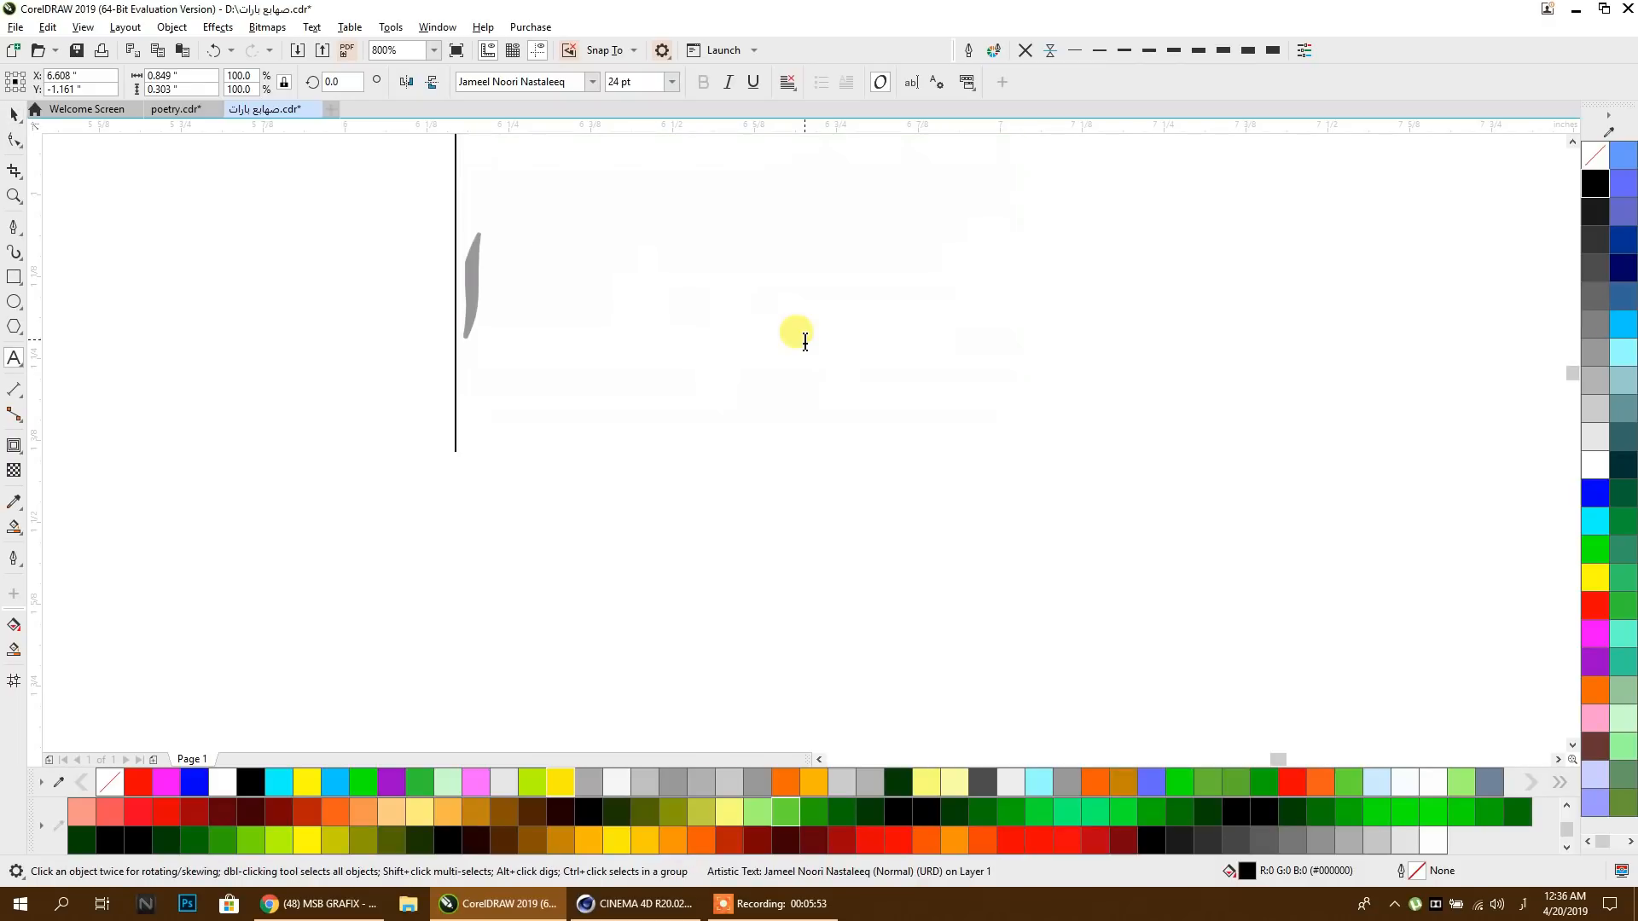
{"action": "type", "text": "ی"}
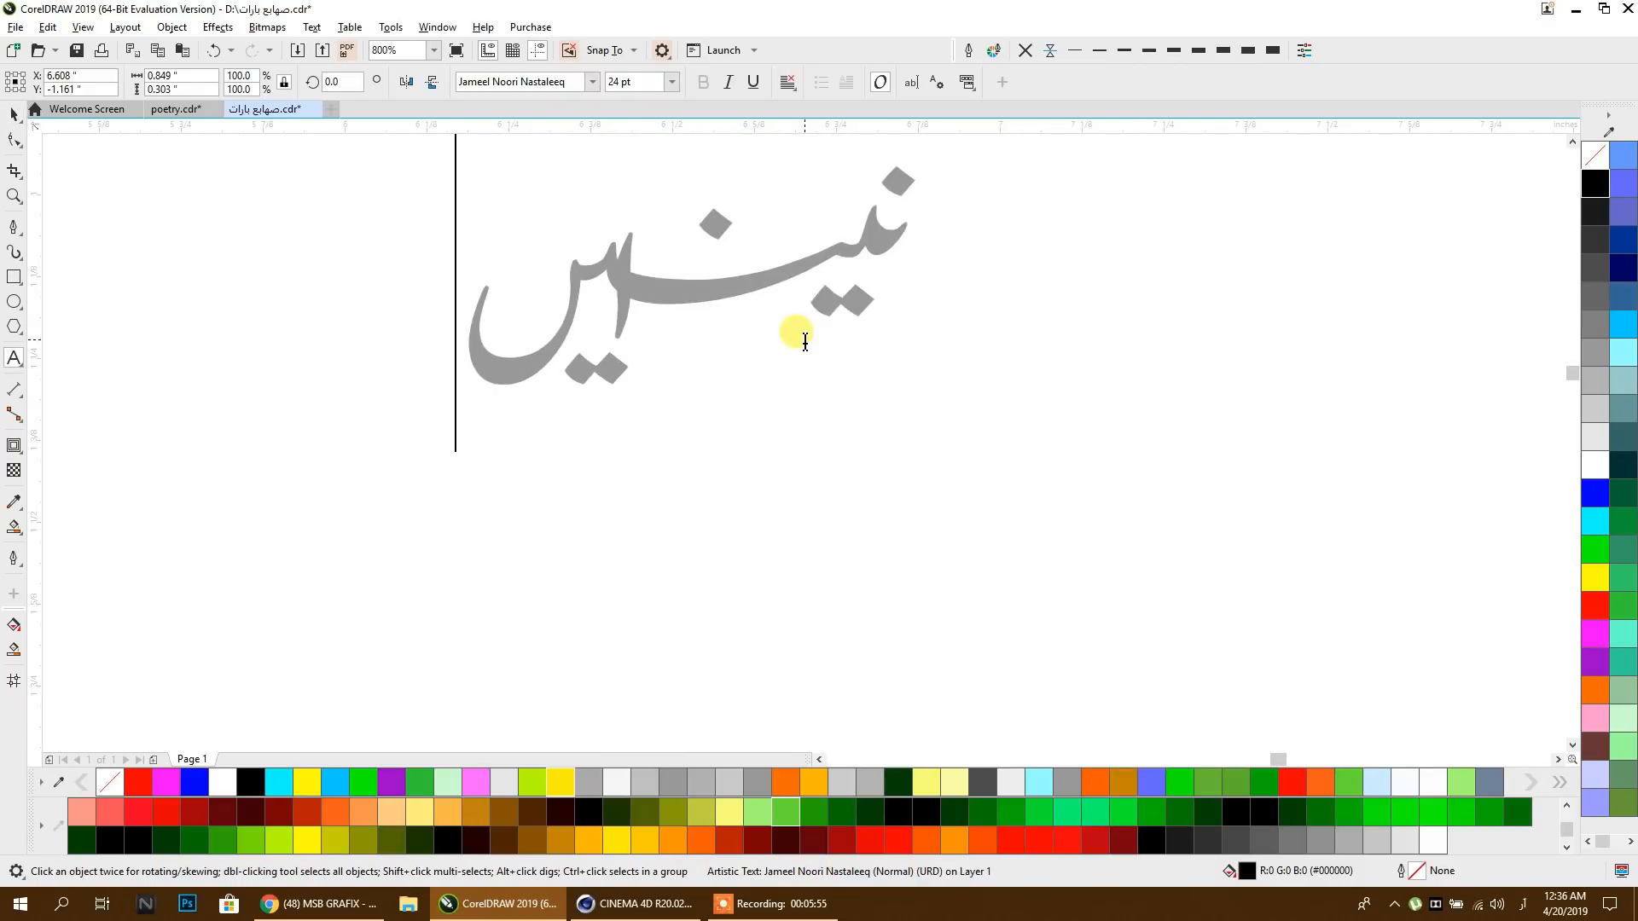
Step: Set the whole اہلیا text's font to Jazeel
{"action": "double_click", "coordinate": [655, 264]}
{"action": "left_click", "coordinate": [595, 81]}
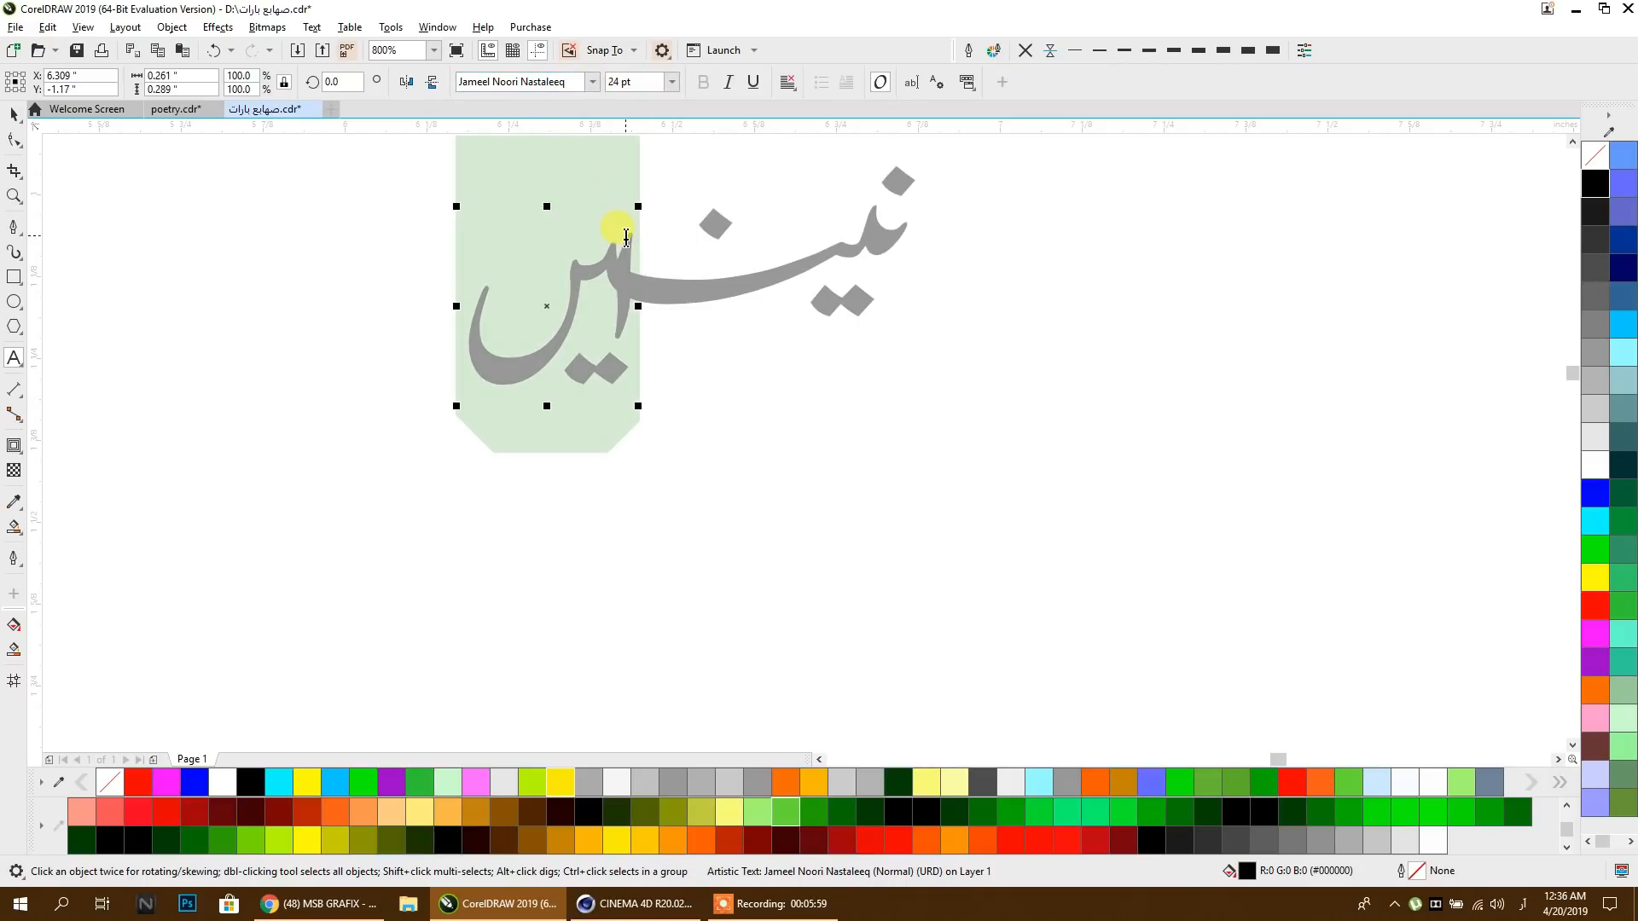
{"action": "key", "text": "ctrl+a"}
{"action": "left_click", "coordinate": [597, 86]}
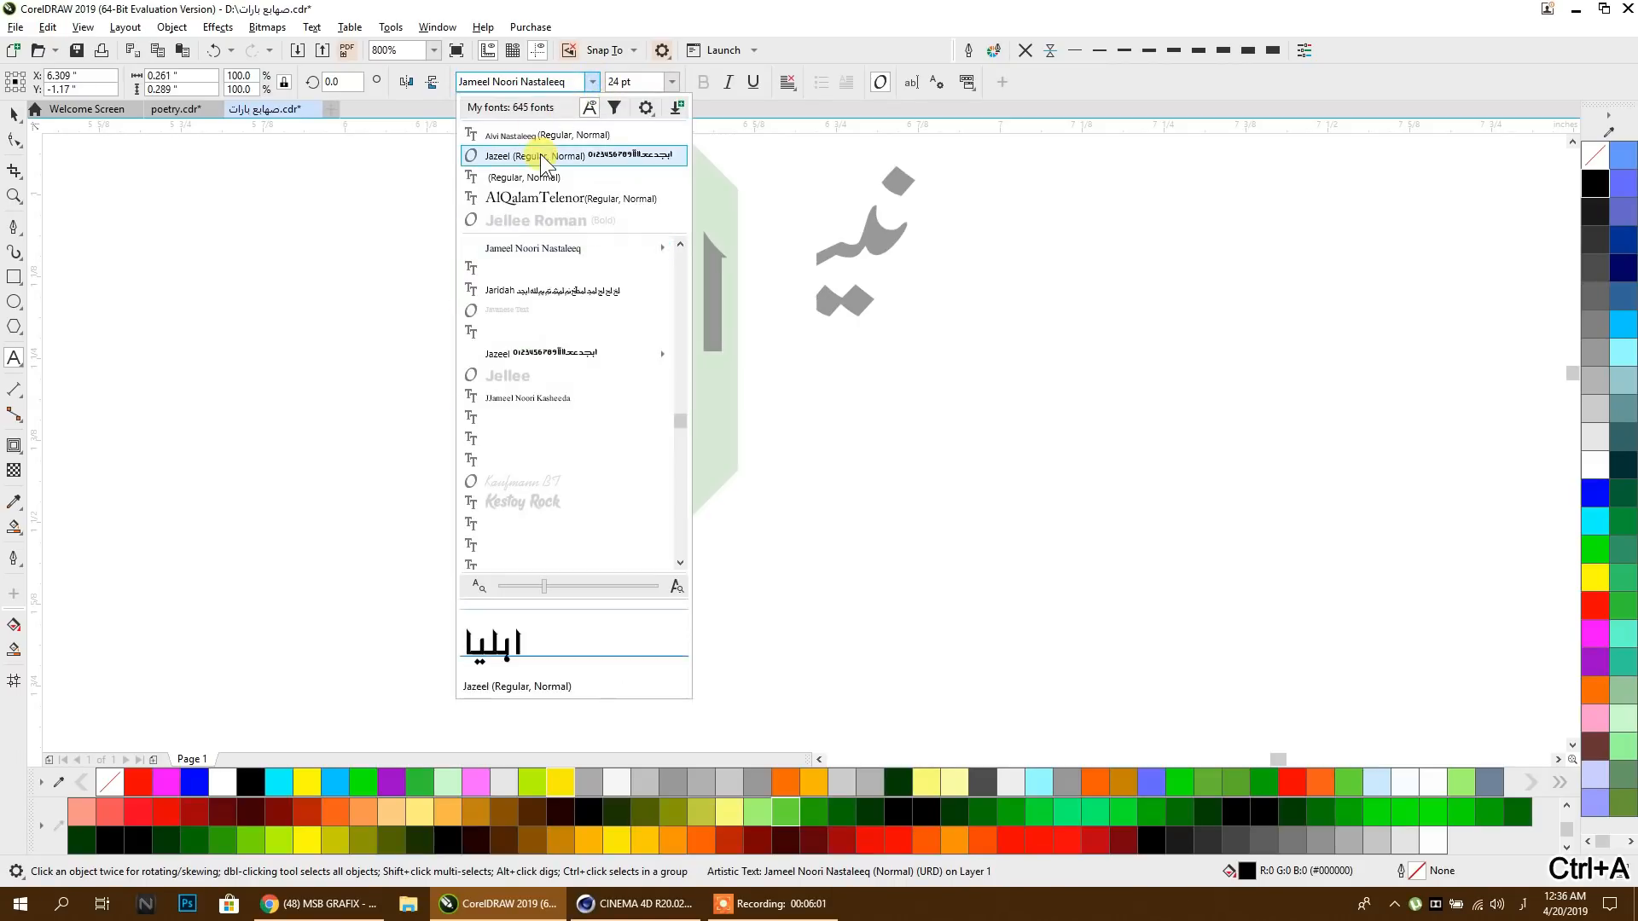
{"action": "left_click", "coordinate": [540, 154]}
{"action": "left_click", "coordinate": [546, 304]}
{"action": "left_click", "coordinate": [483, 308]}
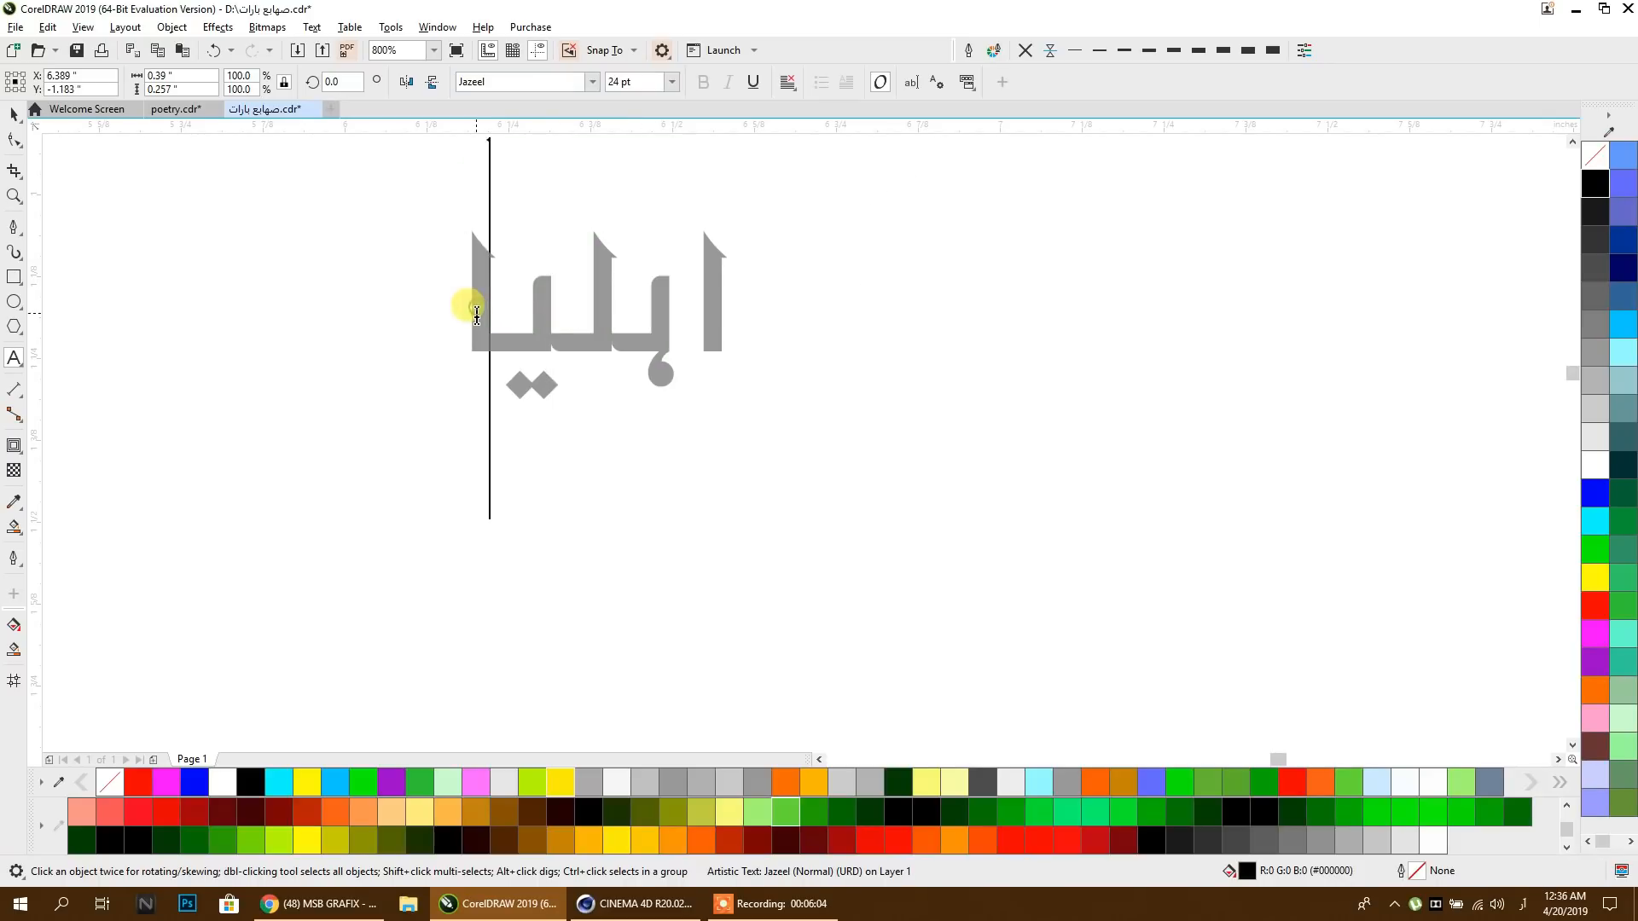
{"action": "left_click", "coordinate": [470, 303]}
{"action": "type", "text": "ن"}
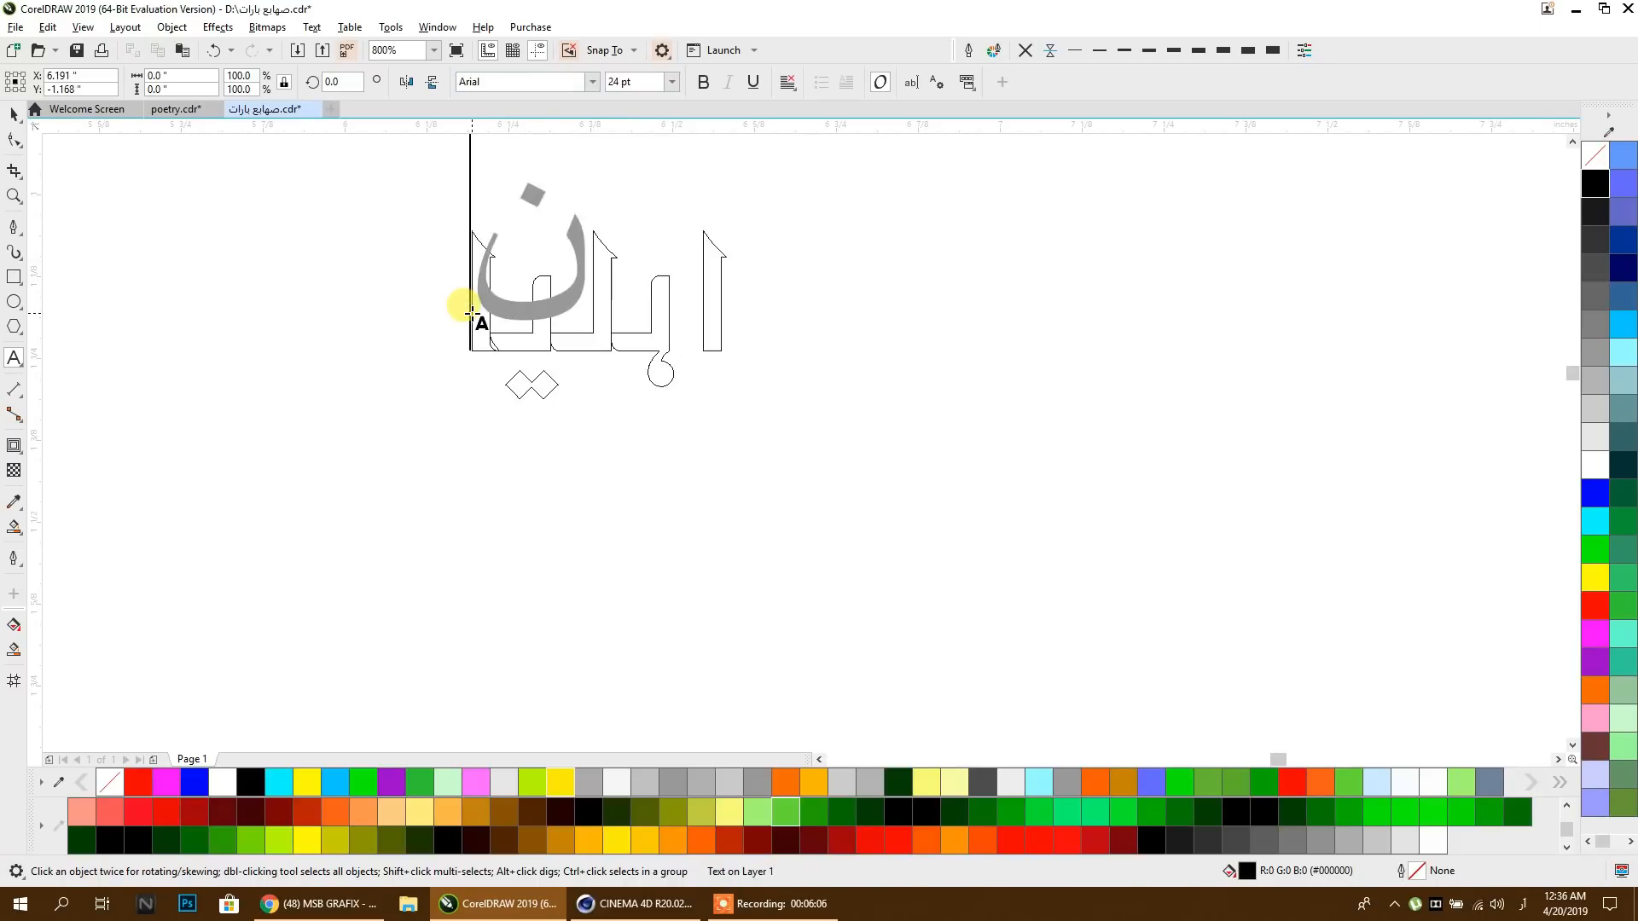
{"action": "type", "text": " اسلام"}
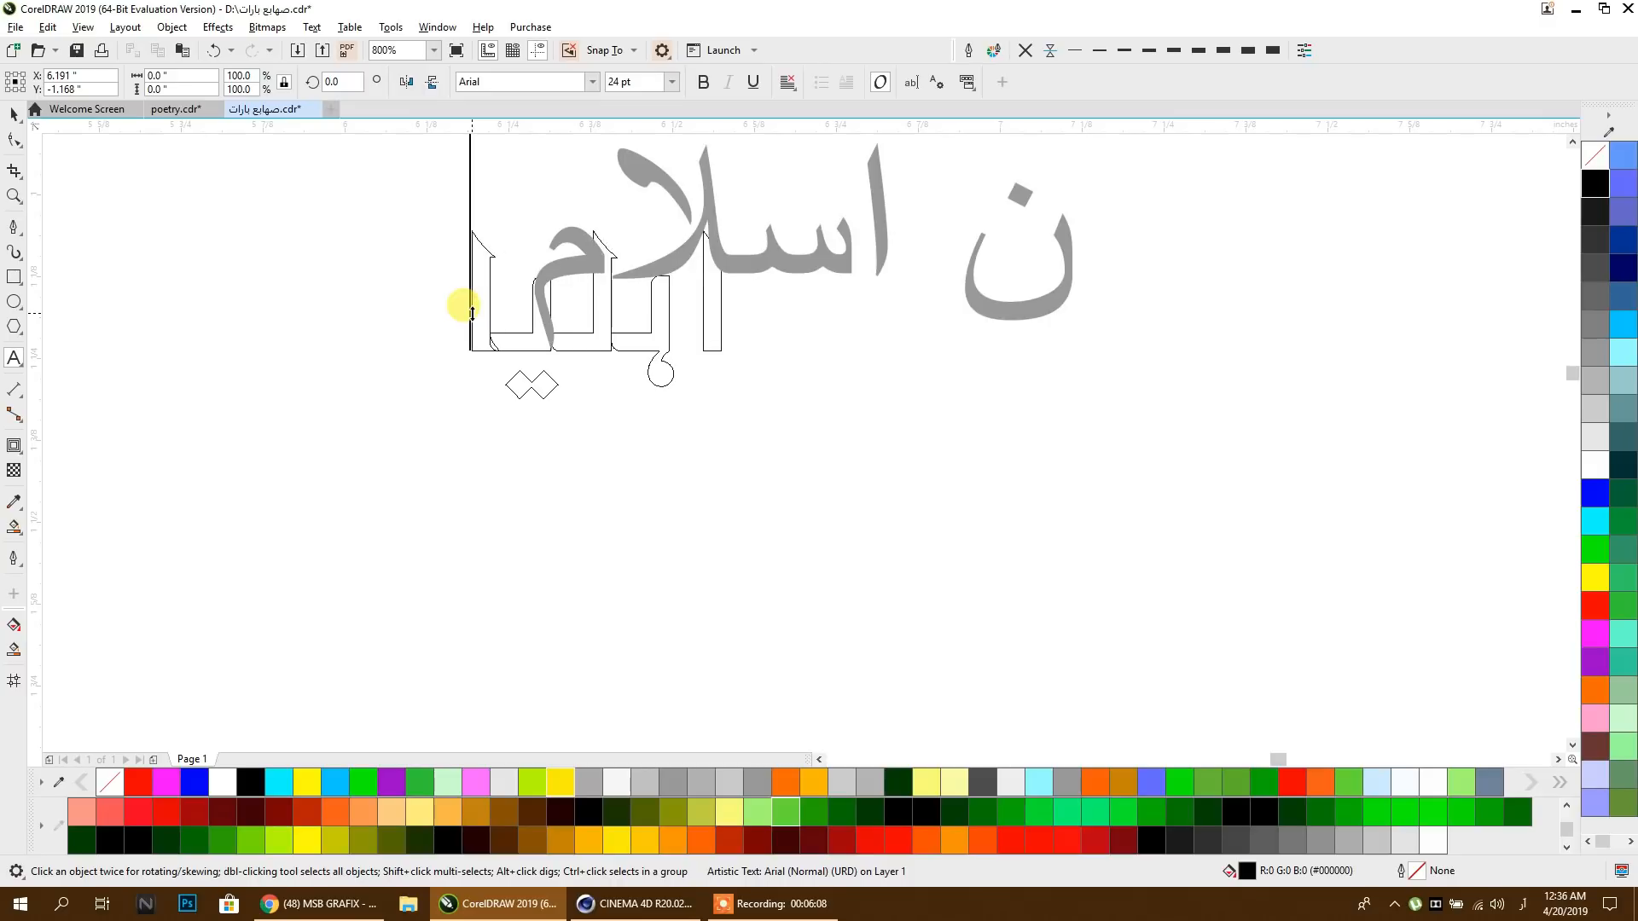
{"action": "type", "text": " کو"}
{"action": "key", "text": "BackSpace"}
{"action": "key", "text": "BackSpace"}
{"action": "key", "text": "BackSpace"}
{"action": "key", "text": "BackSpace"}
{"action": "key", "text": "BackSpace"}
{"action": "key", "text": "BackSpace"}
{"action": "key", "text": "BackSpace"}
{"action": "key", "text": "BackSpace"}
{"action": "key", "text": "BackSpace"}
{"action": "key", "text": "BackSpace"}
{"action": "key", "text": "BackSpace"}
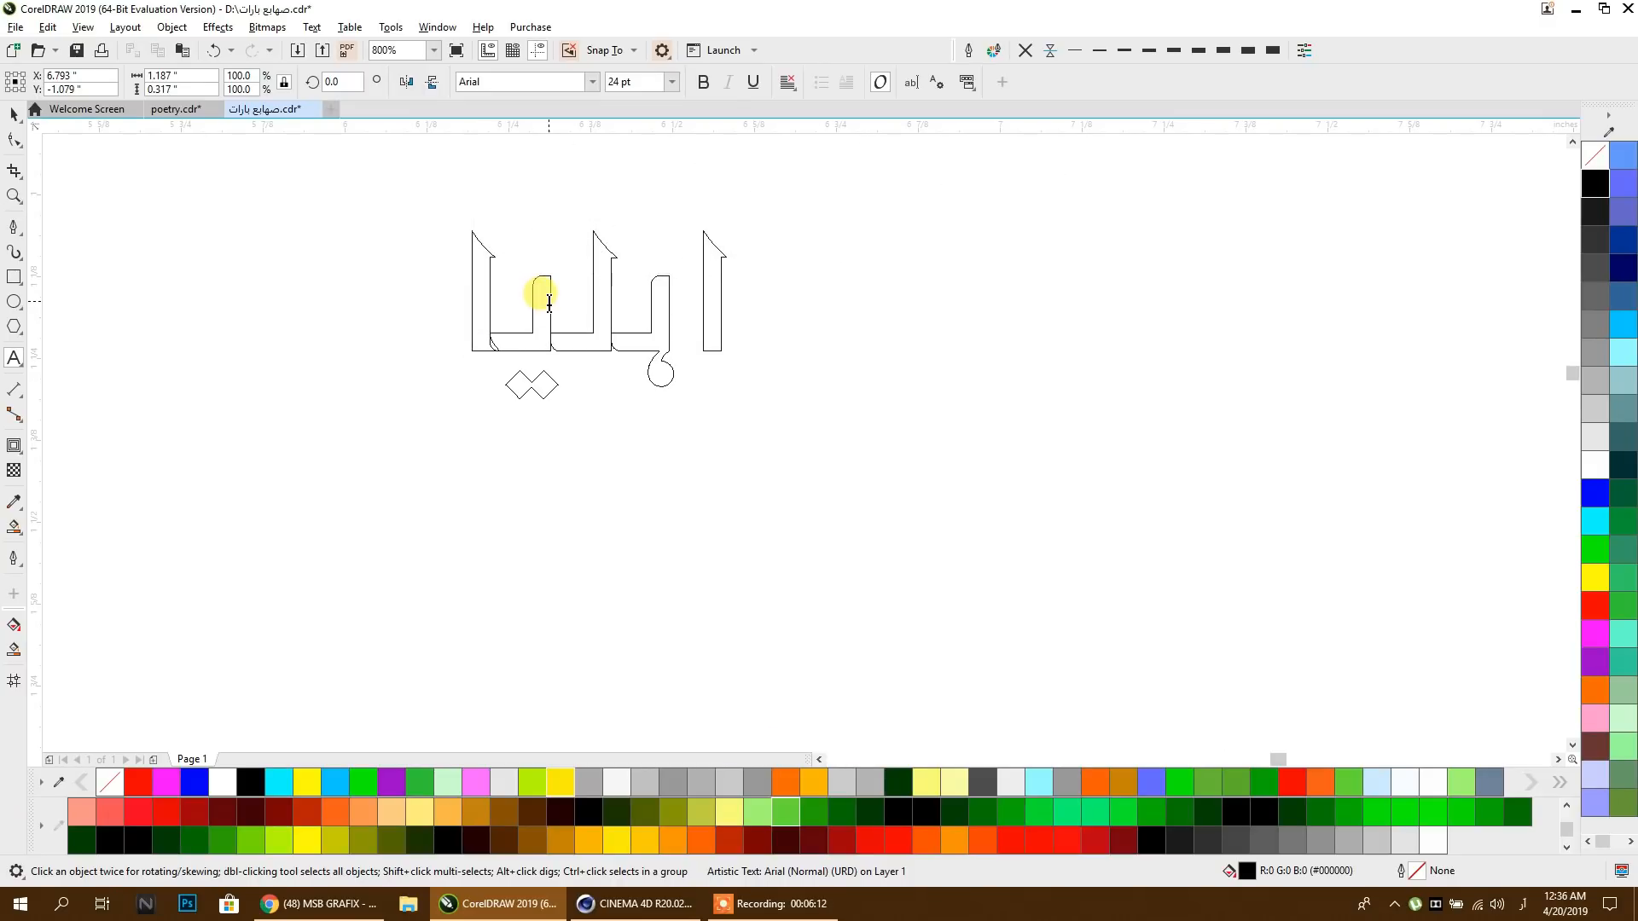
Step: Replace the wording of the Jazeel text with اہلیان اسلام کو
{"action": "scroll", "coordinate": [621, 465], "scroll_direction": "down", "scroll_amount": 2}
{"action": "left_click", "coordinate": [587, 397]}
{"action": "type", "text": "اہ"}
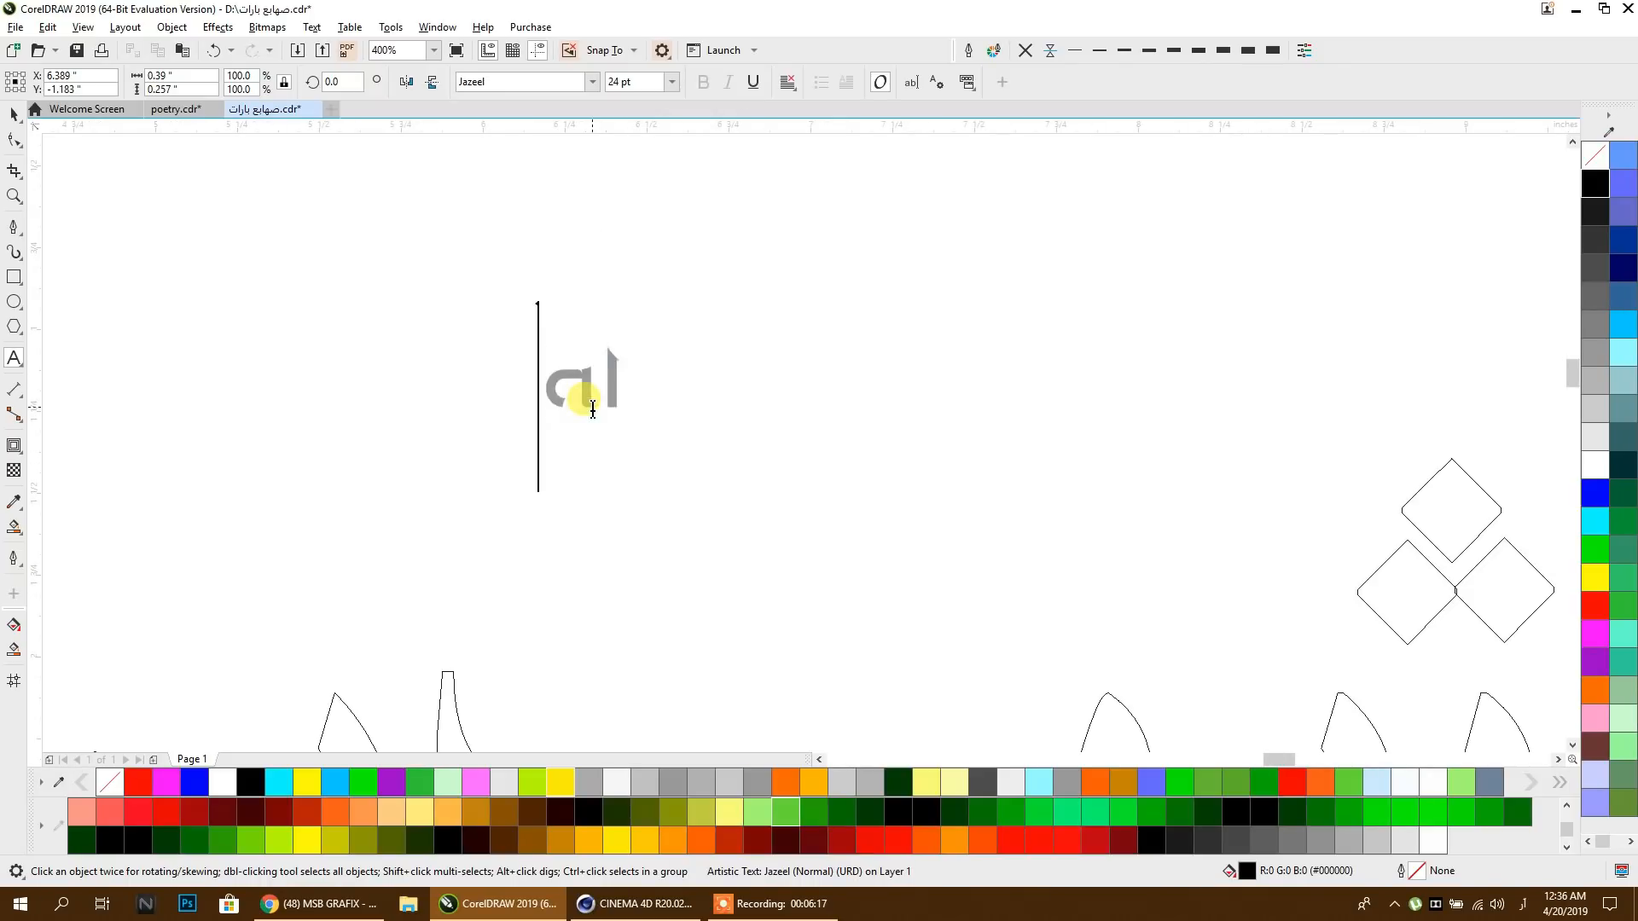
{"action": "type", "text": "لیان اسلام کو"}
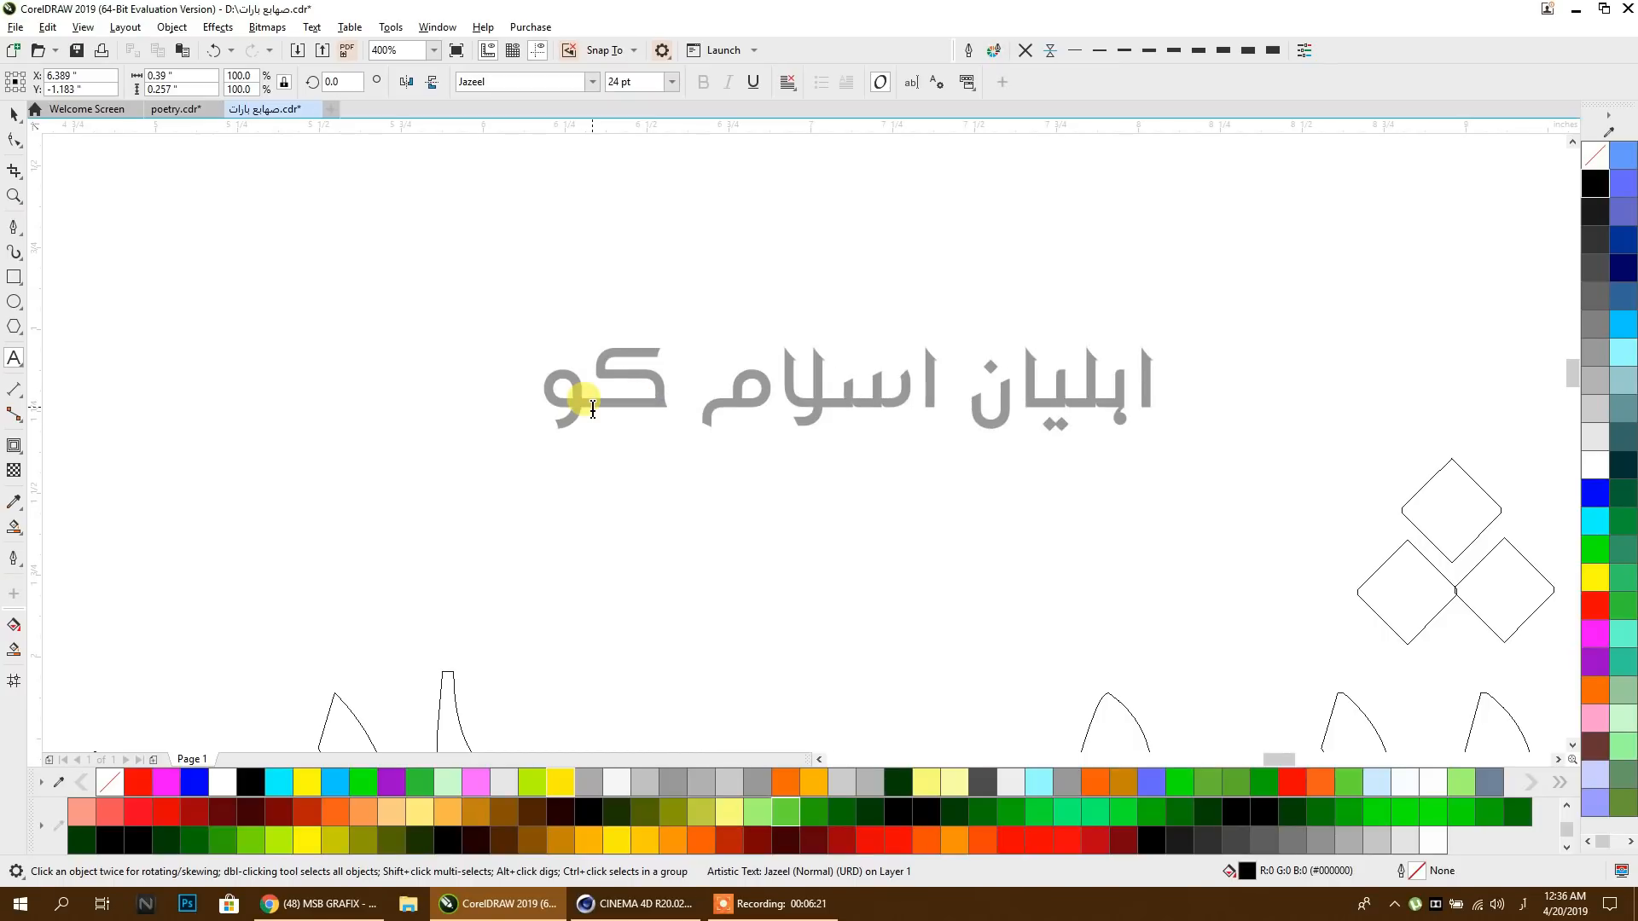
Step: Enlarge the اہلیان اسلام کو line to about 3.56 inches wide and position it above شب برات, beside مبارک
{"action": "left_click", "coordinate": [14, 114]}
{"action": "scroll", "coordinate": [839, 193], "scroll_direction": "down", "scroll_amount": 2}
{"action": "scroll", "coordinate": [809, 274], "scroll_direction": "up", "scroll_amount": 4}
{"action": "left_click_drag", "start_coordinate": [743, 264], "coordinate": [191, 477]}
{"action": "scroll", "coordinate": [870, 299], "scroll_direction": "down", "scroll_amount": 2}
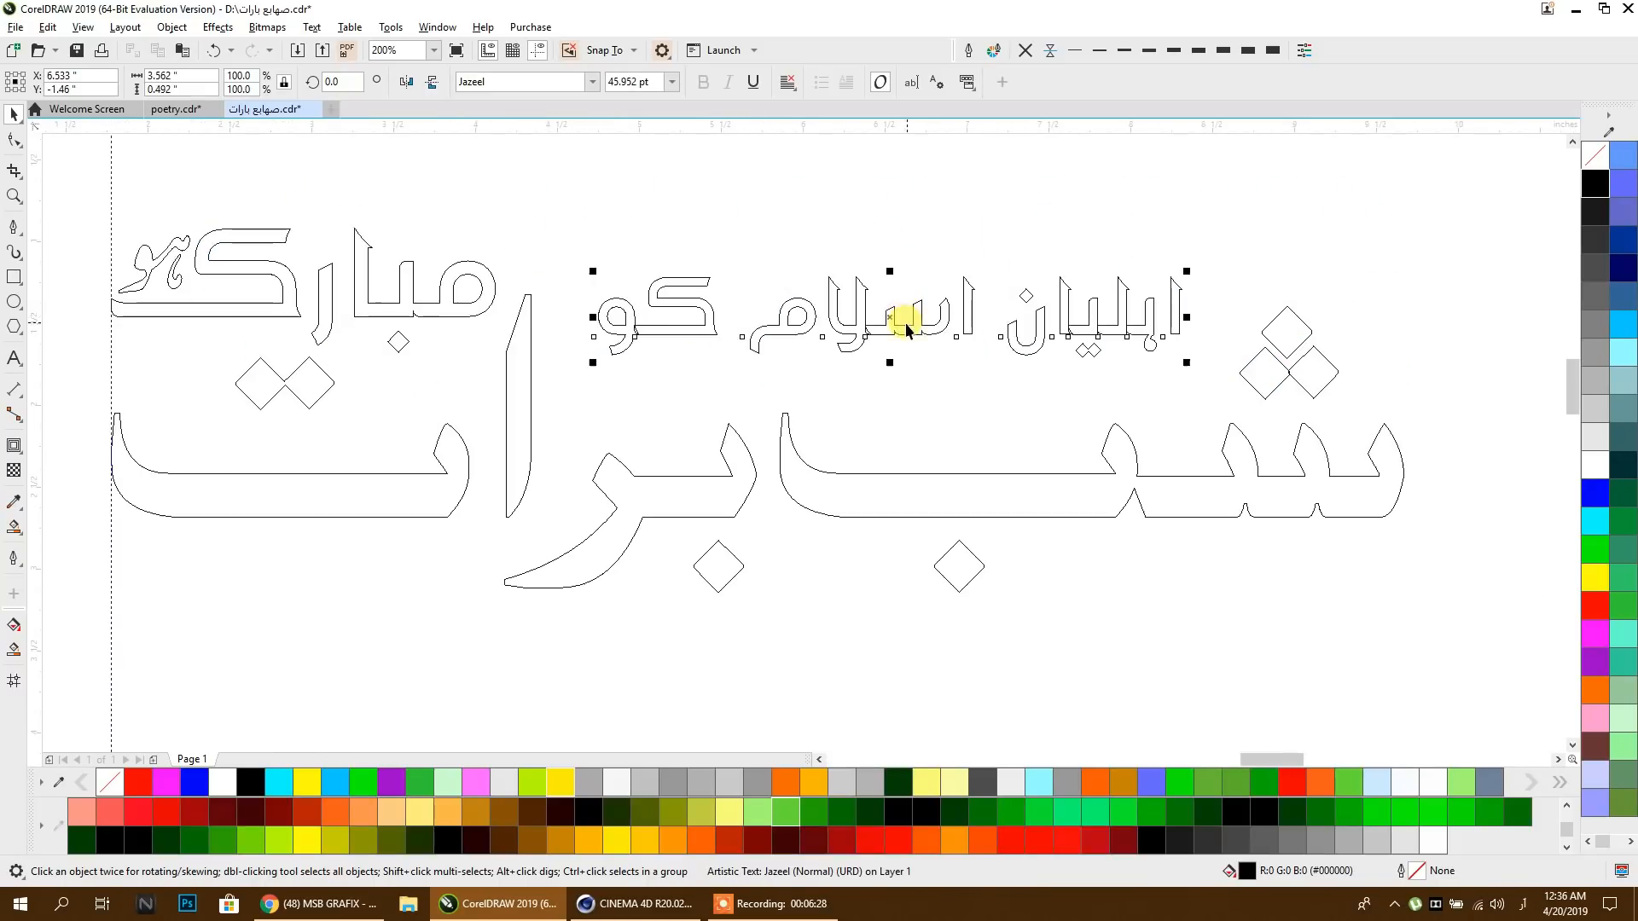
Step: Align the top of the اہلیان اسلام کو line with the top of the مبارک lettering
{"action": "left_click", "coordinate": [268, 235], "text": "shift"}
{"action": "key", "text": "t"}
{"action": "left_click", "coordinate": [721, 188]}
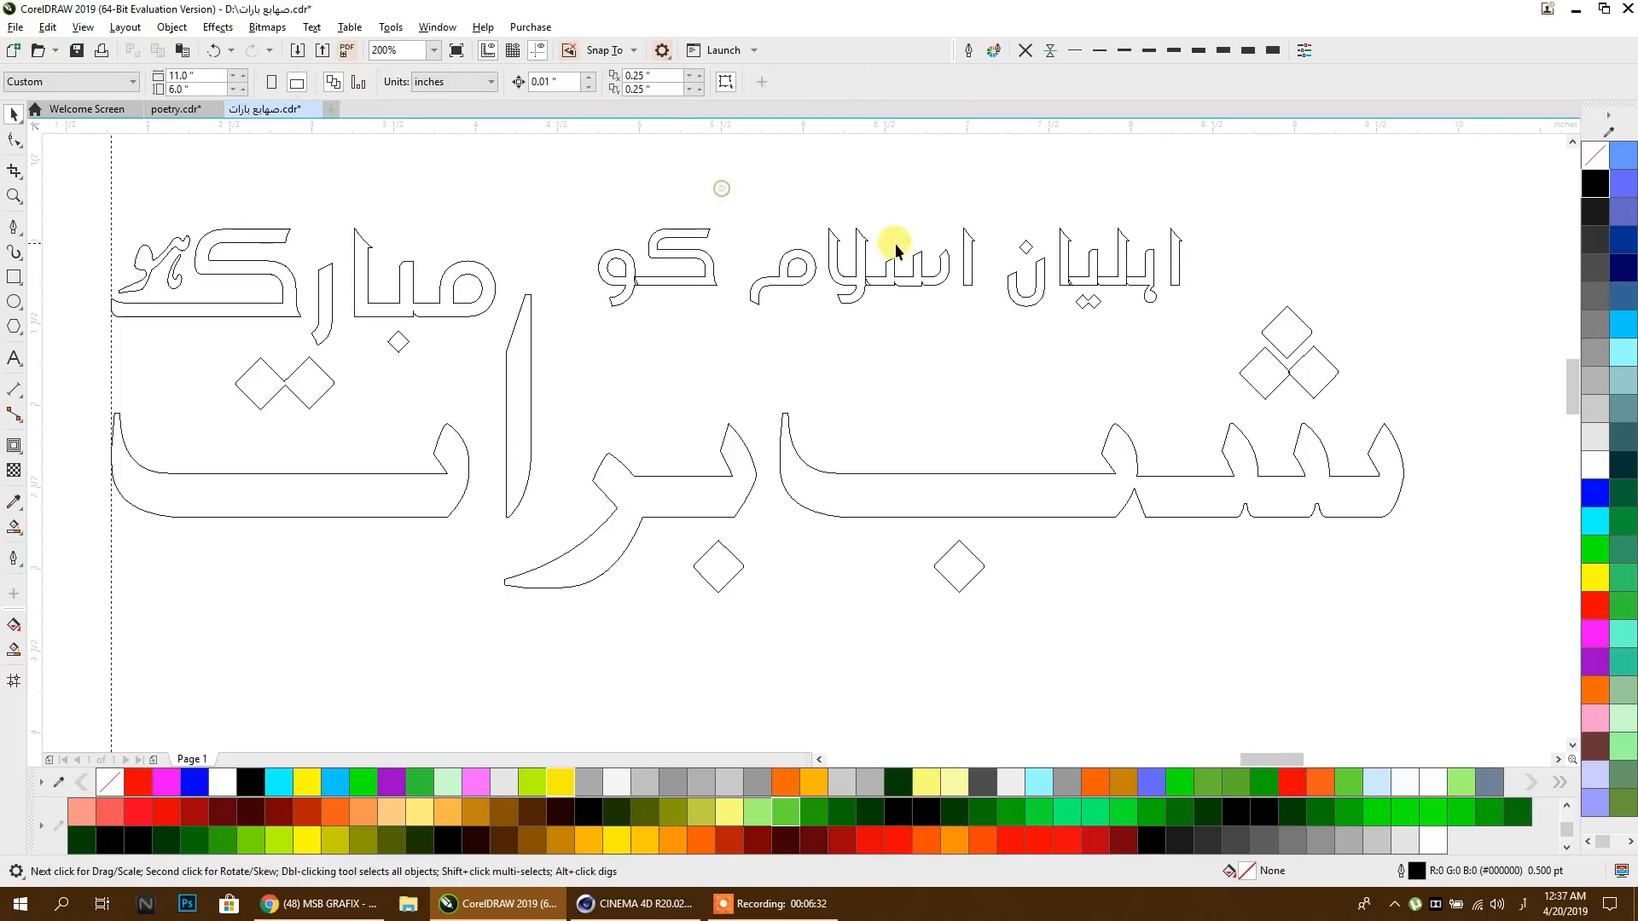
Step: Enlarge the اہلیان اسلام کو line to about 3.78 inches wide, keeping its Jazeel font
{"action": "left_click_drag", "start_coordinate": [864, 287], "coordinate": [895, 295]}
{"action": "left_click", "coordinate": [591, 81]}
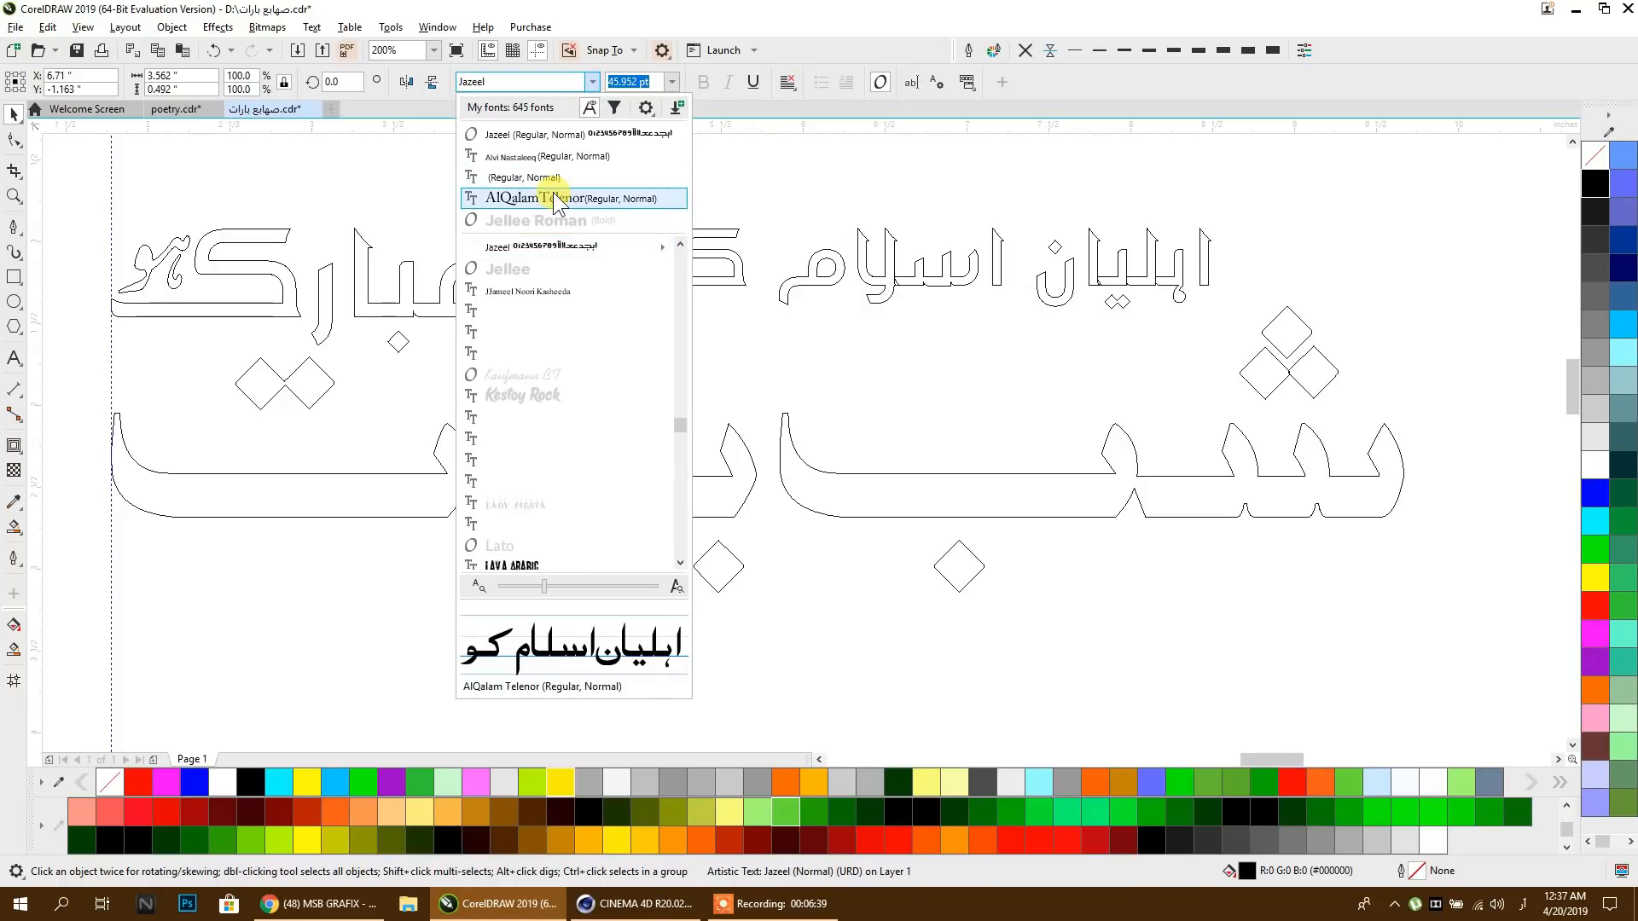
{"action": "left_click", "coordinate": [546, 135]}
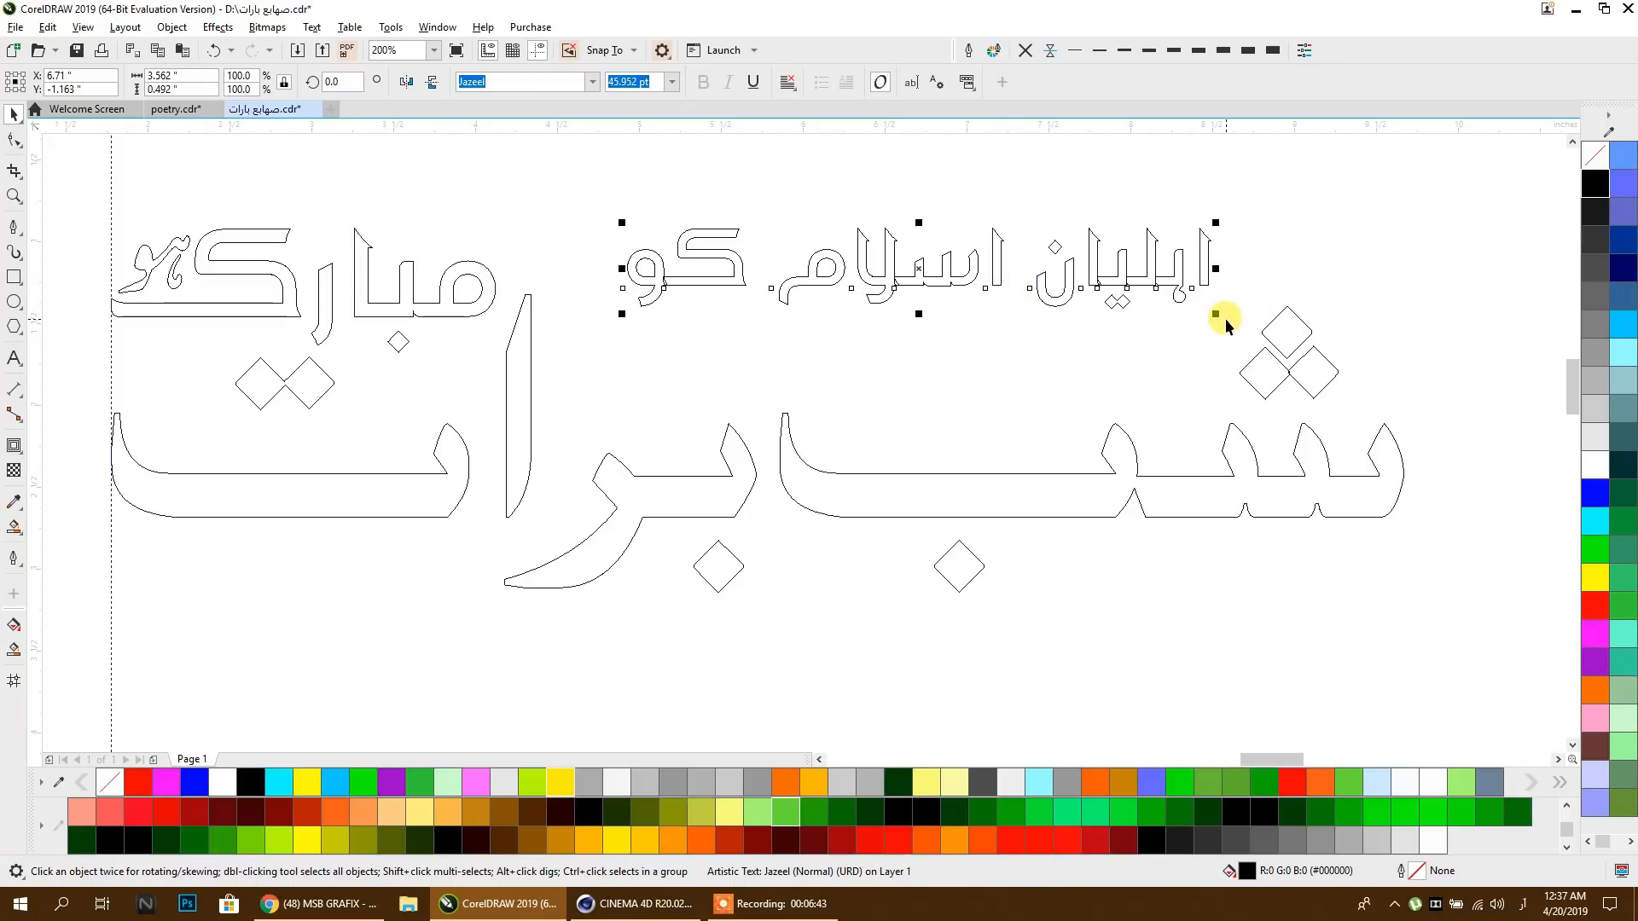
{"action": "left_click_drag", "start_coordinate": [1216, 315], "coordinate": [1253, 340]}
{"action": "left_click_drag", "start_coordinate": [1123, 355], "coordinate": [1063, 356]}
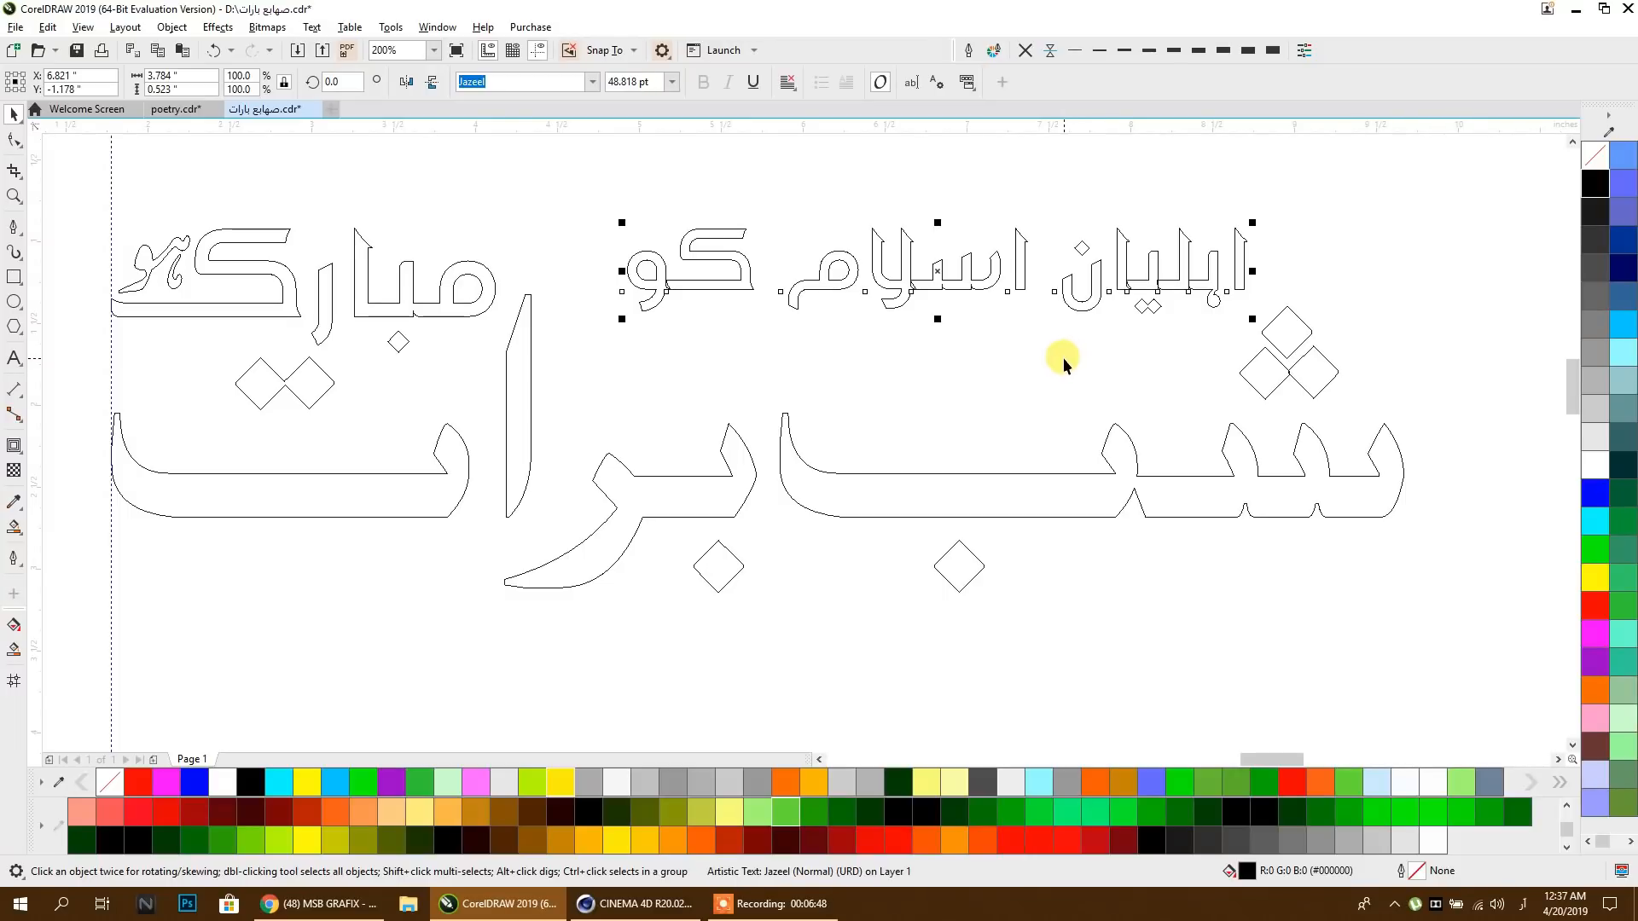
Step: Convert the اہلیان اسلام کو line to curves and break it apart into separate letter shapes
{"action": "key", "text": "ctrl+q"}
{"action": "scroll", "coordinate": [1056, 316], "scroll_direction": "up", "scroll_amount": 2}
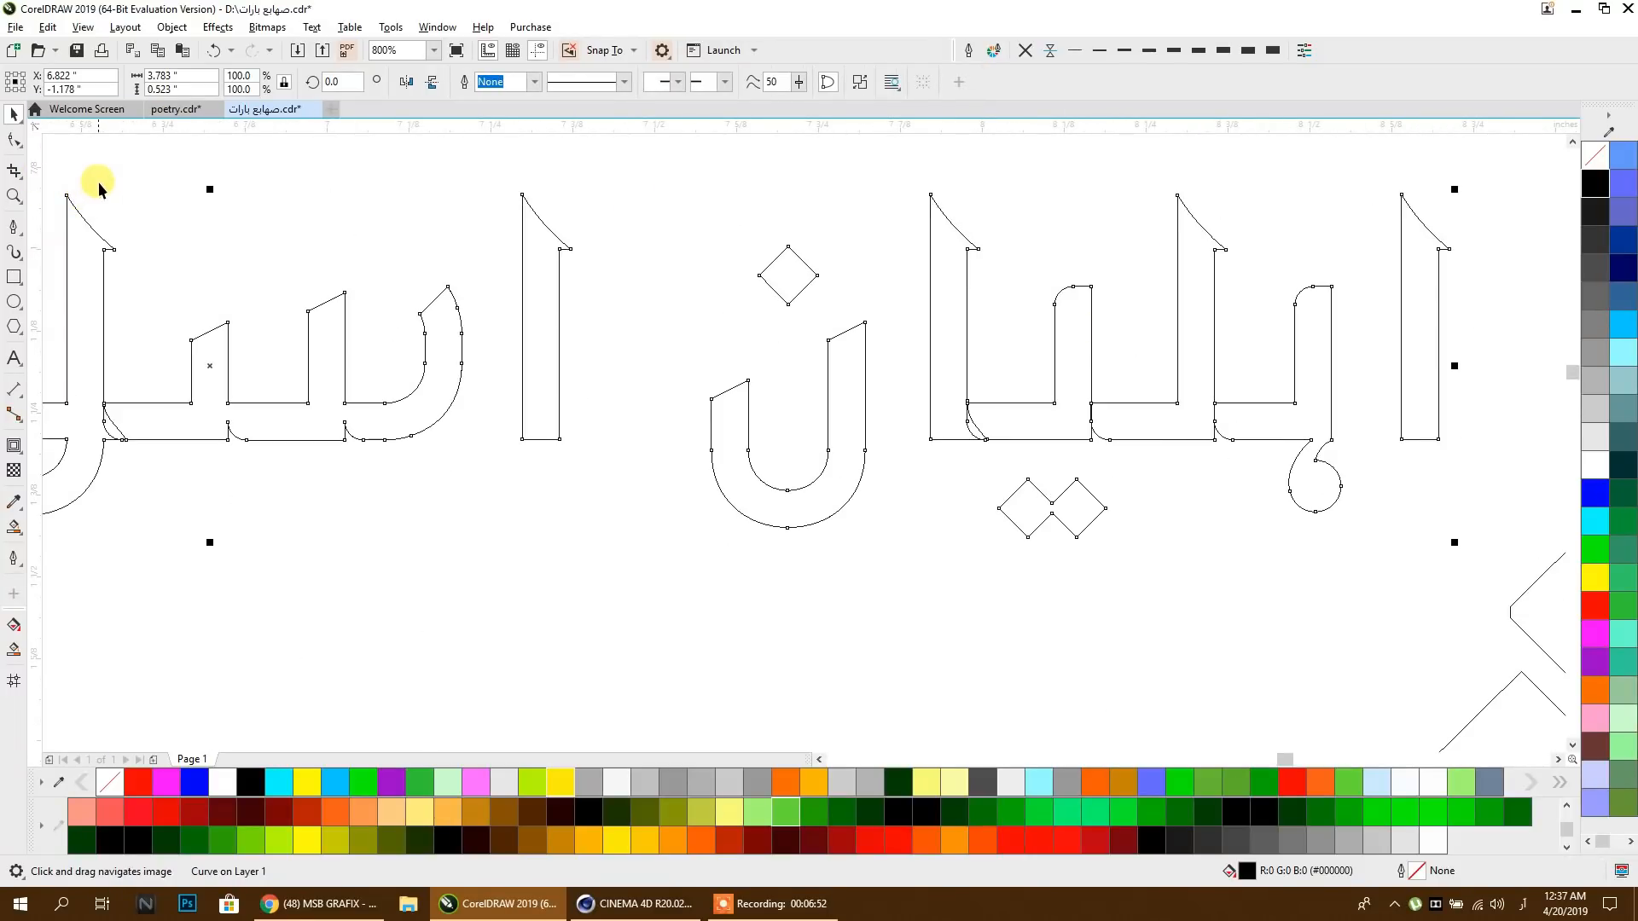
{"action": "key", "text": "ctrl+d"}
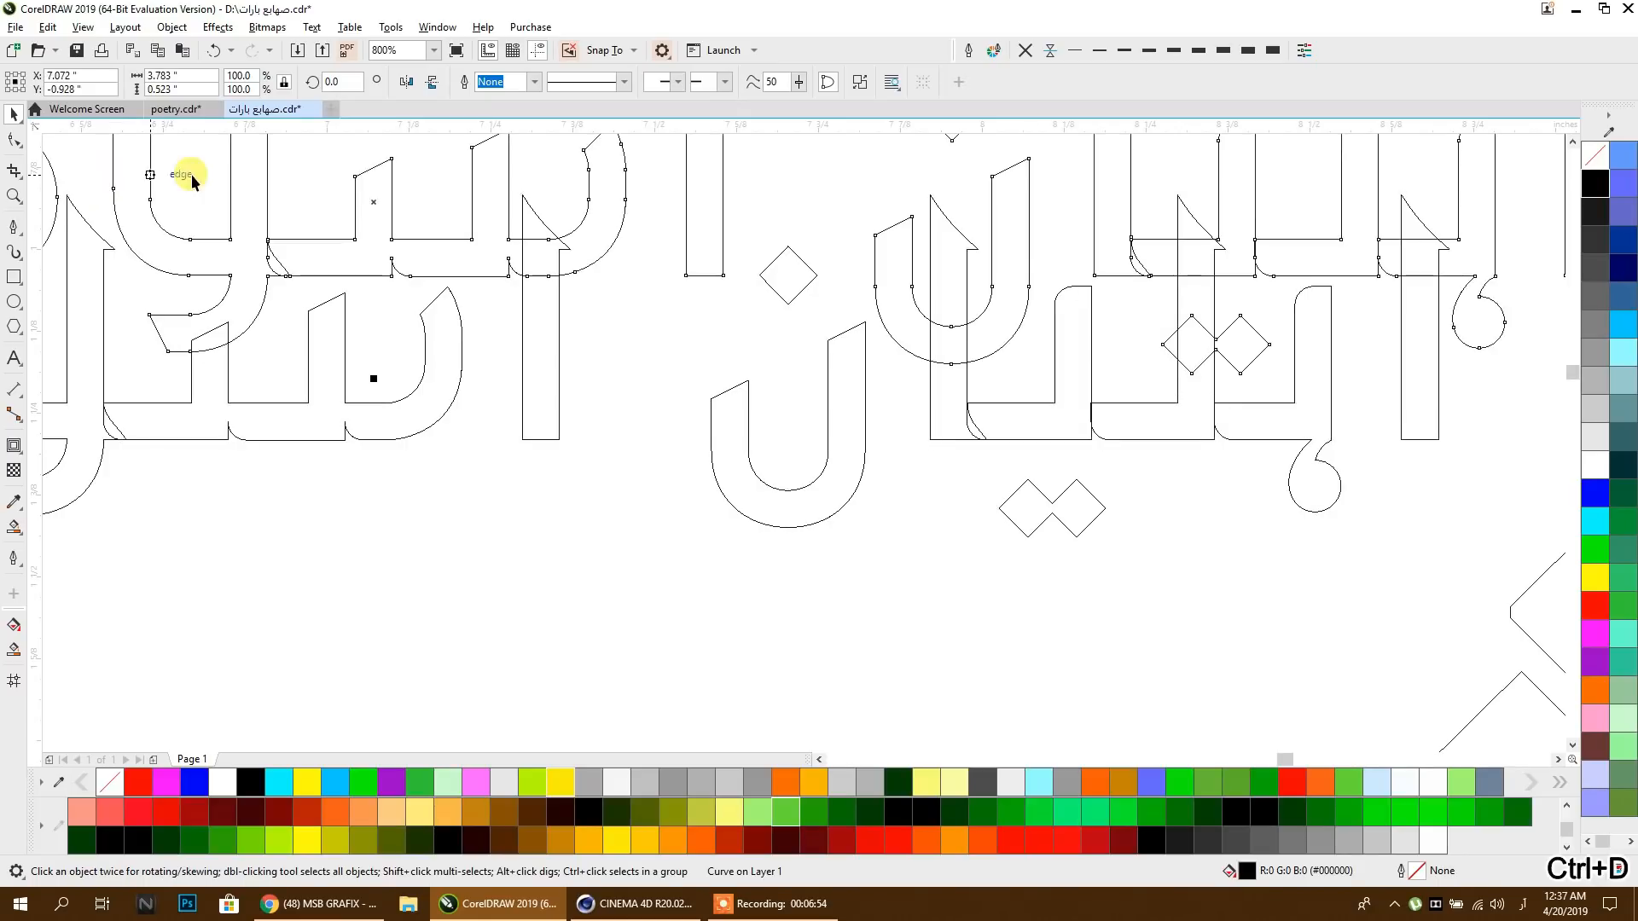
{"action": "key", "text": "ctrl+z"}
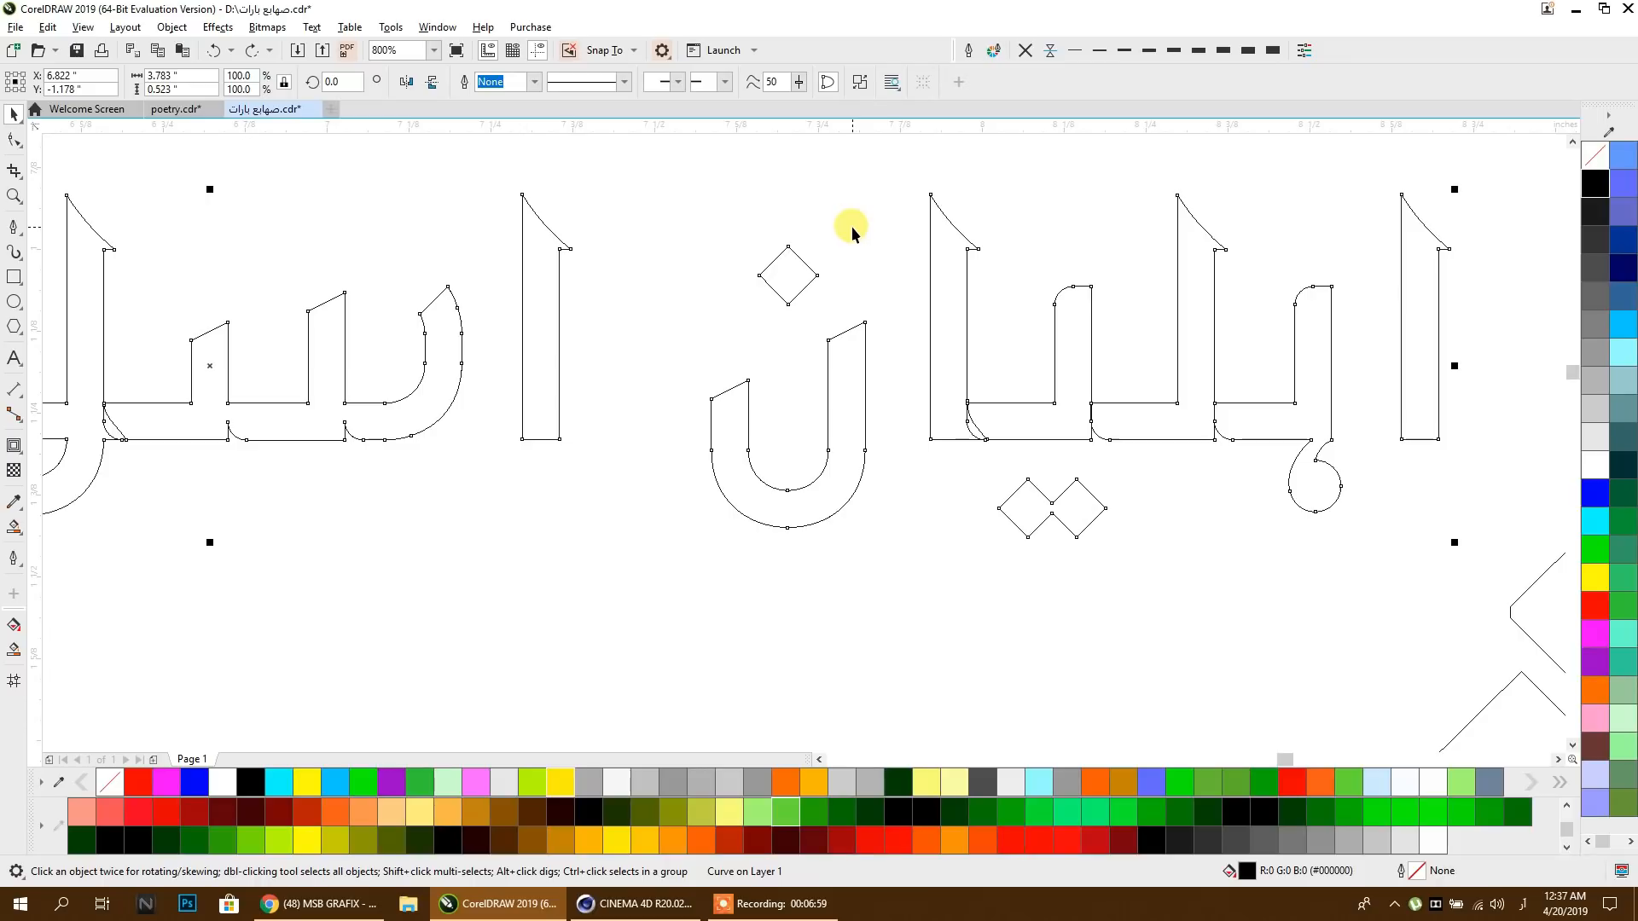
{"action": "key", "text": "ctrl+k"}
Step: Weld the four overlapping letter shapes of اہلیا in the word اہلیان into one outline
{"action": "left_click", "coordinate": [930, 254]}
{"action": "scroll", "coordinate": [845, 314], "scroll_direction": "down", "scroll_amount": 3}
{"action": "scroll", "coordinate": [976, 387], "scroll_direction": "up", "scroll_amount": 5}
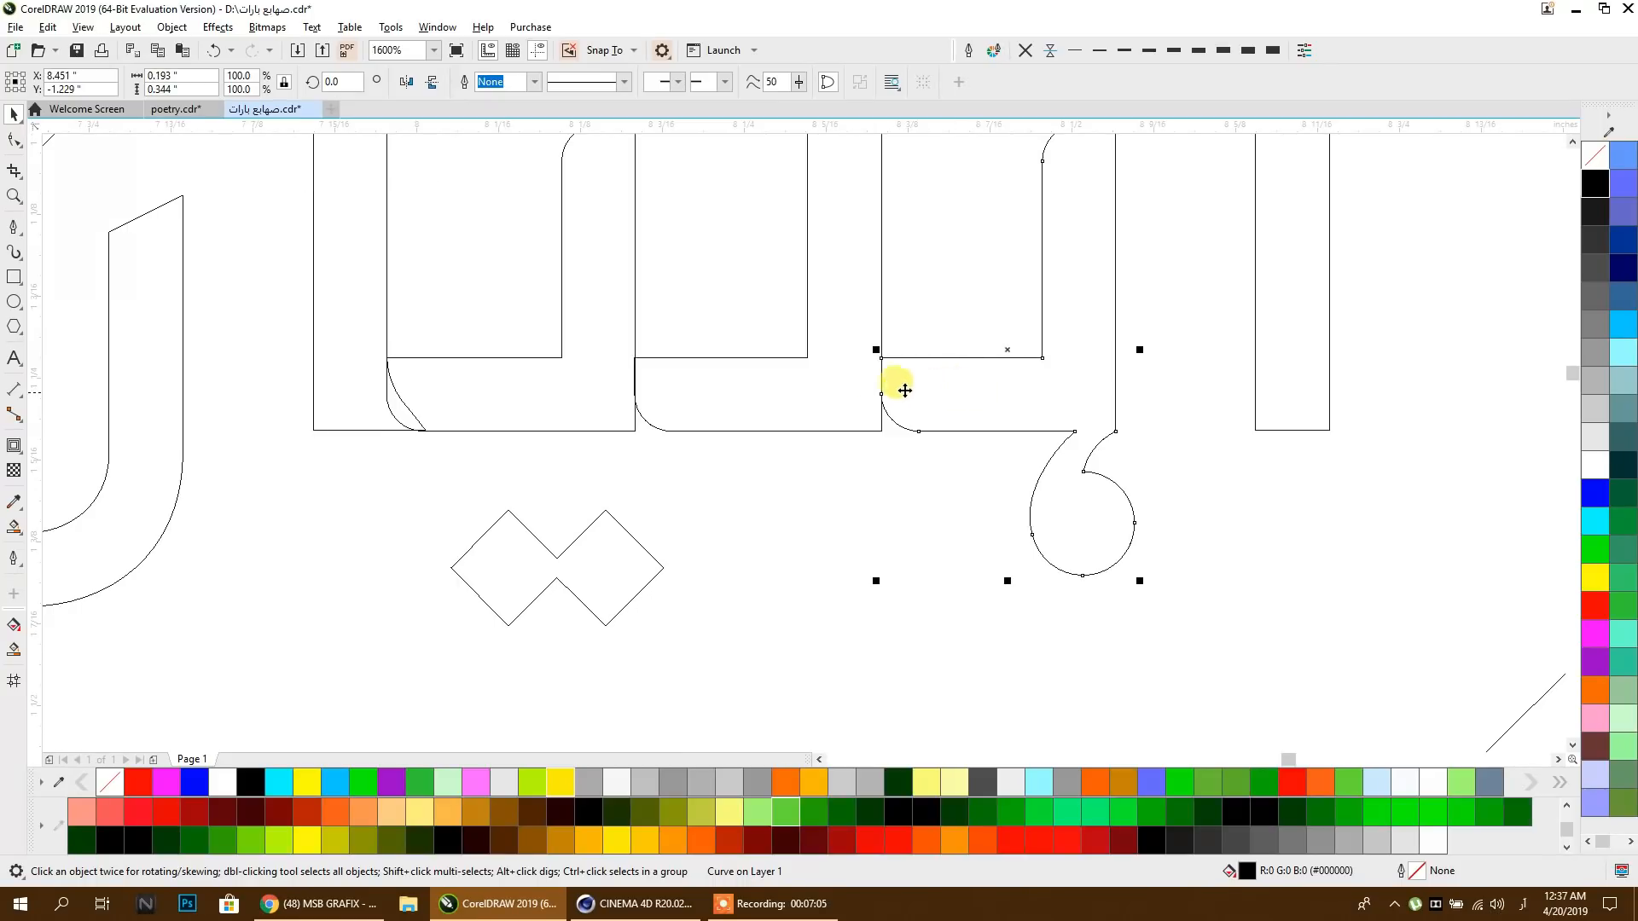
{"action": "left_click", "coordinate": [793, 381], "text": "shift"}
{"action": "left_click", "coordinate": [603, 391], "text": "shift"}
{"action": "left_click", "coordinate": [329, 401], "text": "shift"}
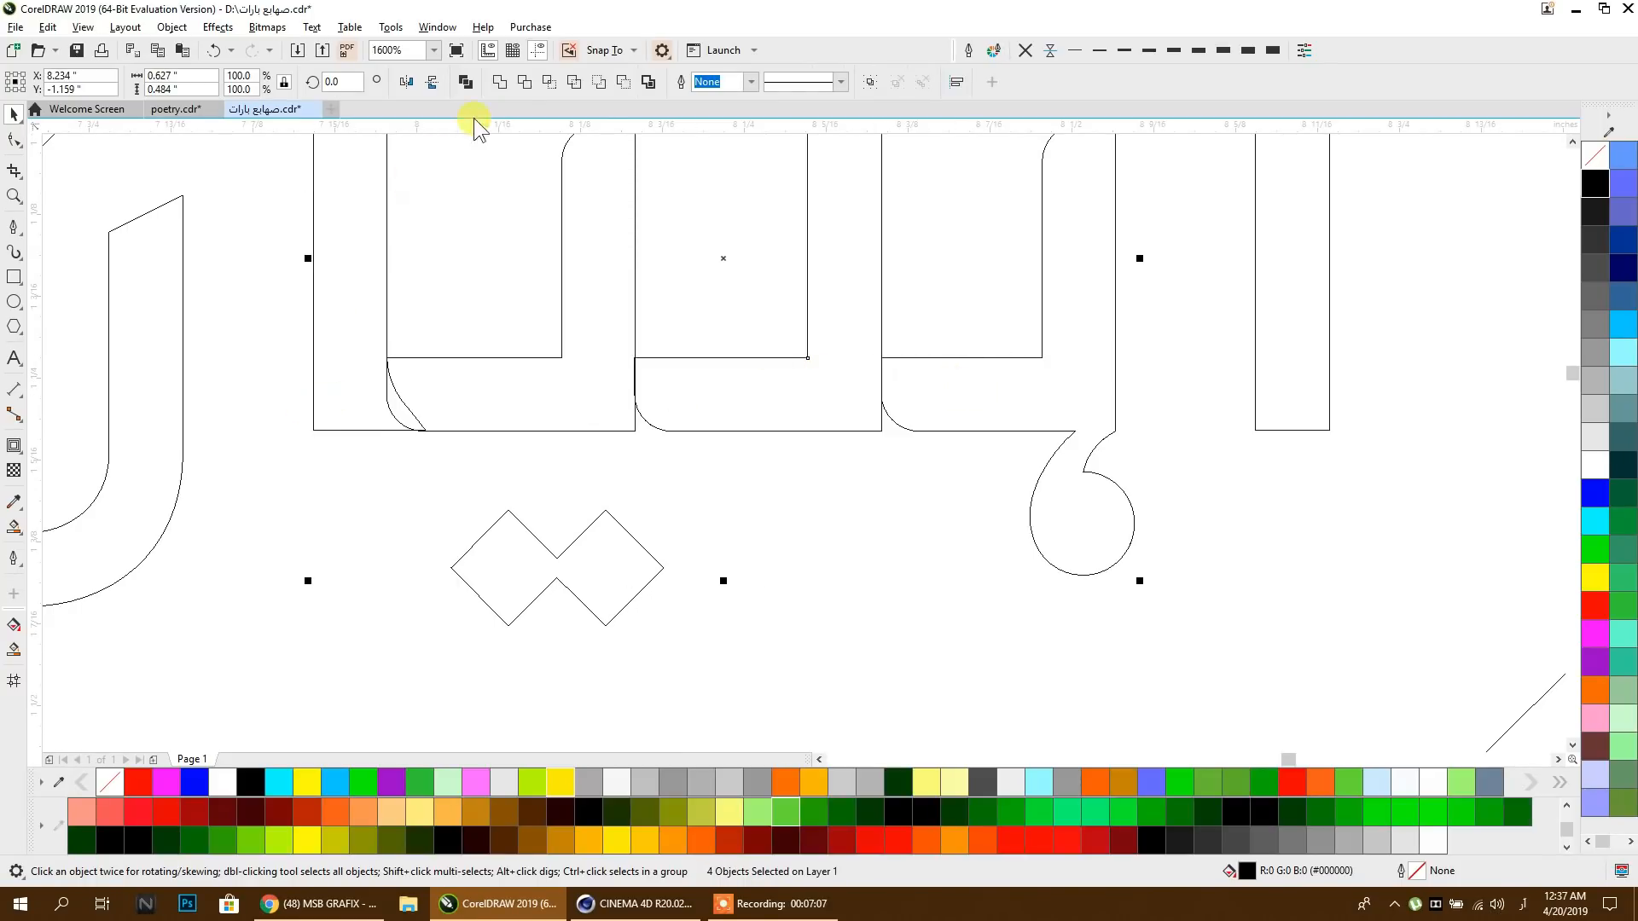
Step: Weld the س shape to the adjoining لا shape in the word اسلام
{"action": "scroll", "coordinate": [932, 380], "scroll_direction": "down", "scroll_amount": 2}
{"action": "scroll", "coordinate": [402, 376], "scroll_direction": "up", "scroll_amount": 1}
{"action": "left_click_drag", "start_coordinate": [402, 376], "coordinate": [791, 406]}
{"action": "left_click", "coordinate": [791, 407]}
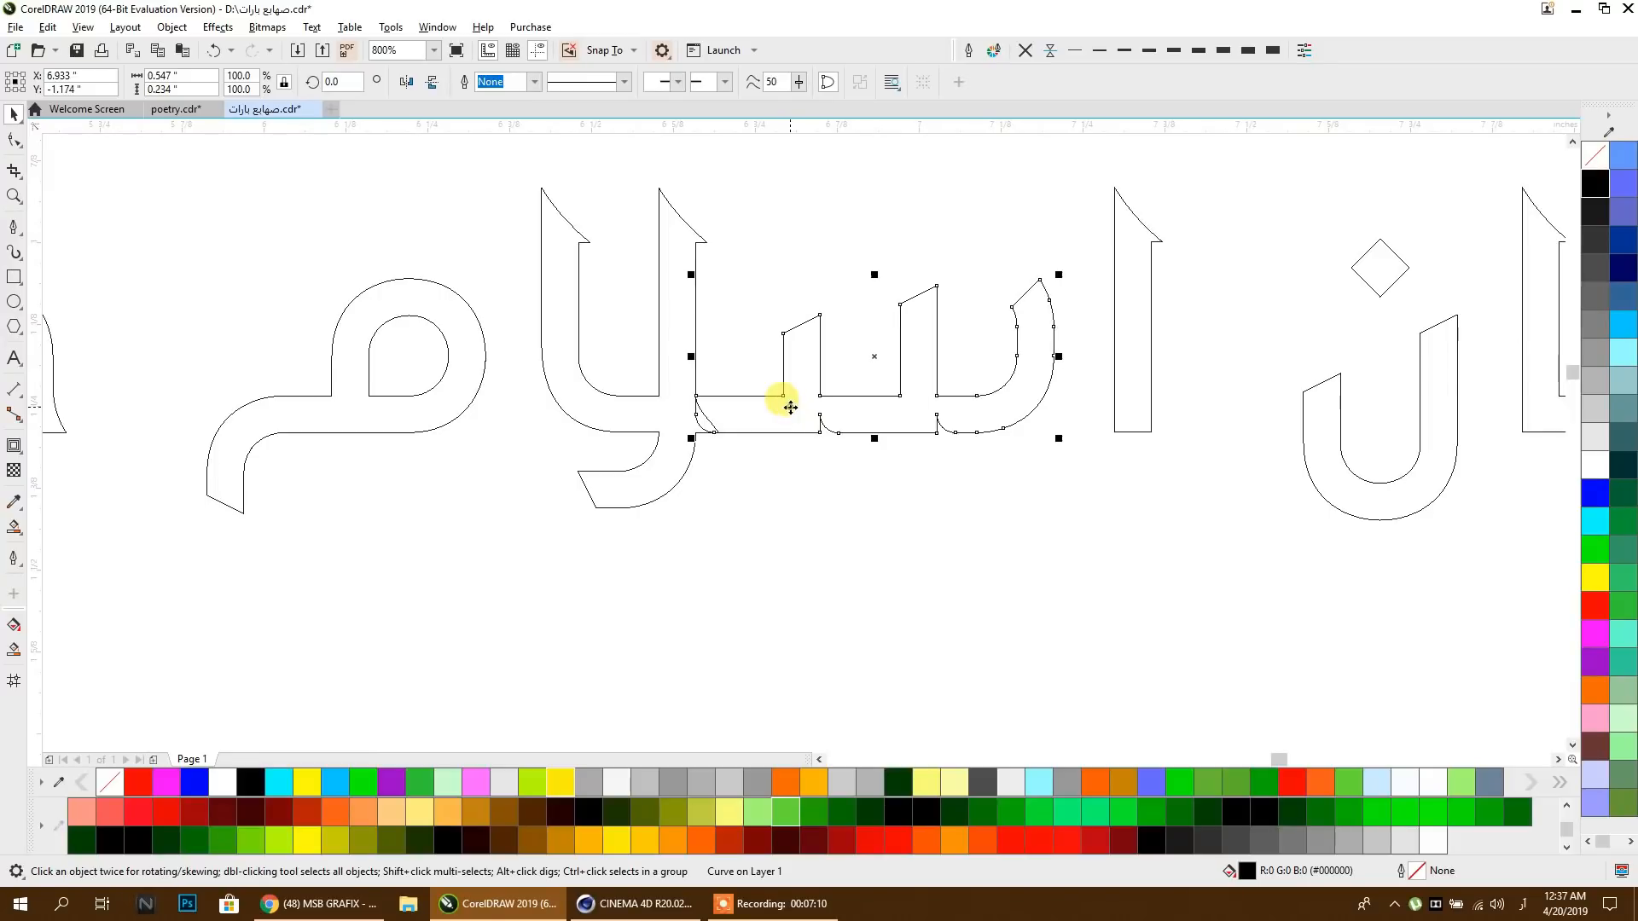
{"action": "left_click", "coordinate": [666, 417], "text": "shift"}
{"action": "left_click", "coordinate": [500, 81]}
Step: Weld the overlapping ک and و shapes of the word کو into one outline
{"action": "scroll", "coordinate": [486, 516], "scroll_direction": "left", "scroll_amount": 4}
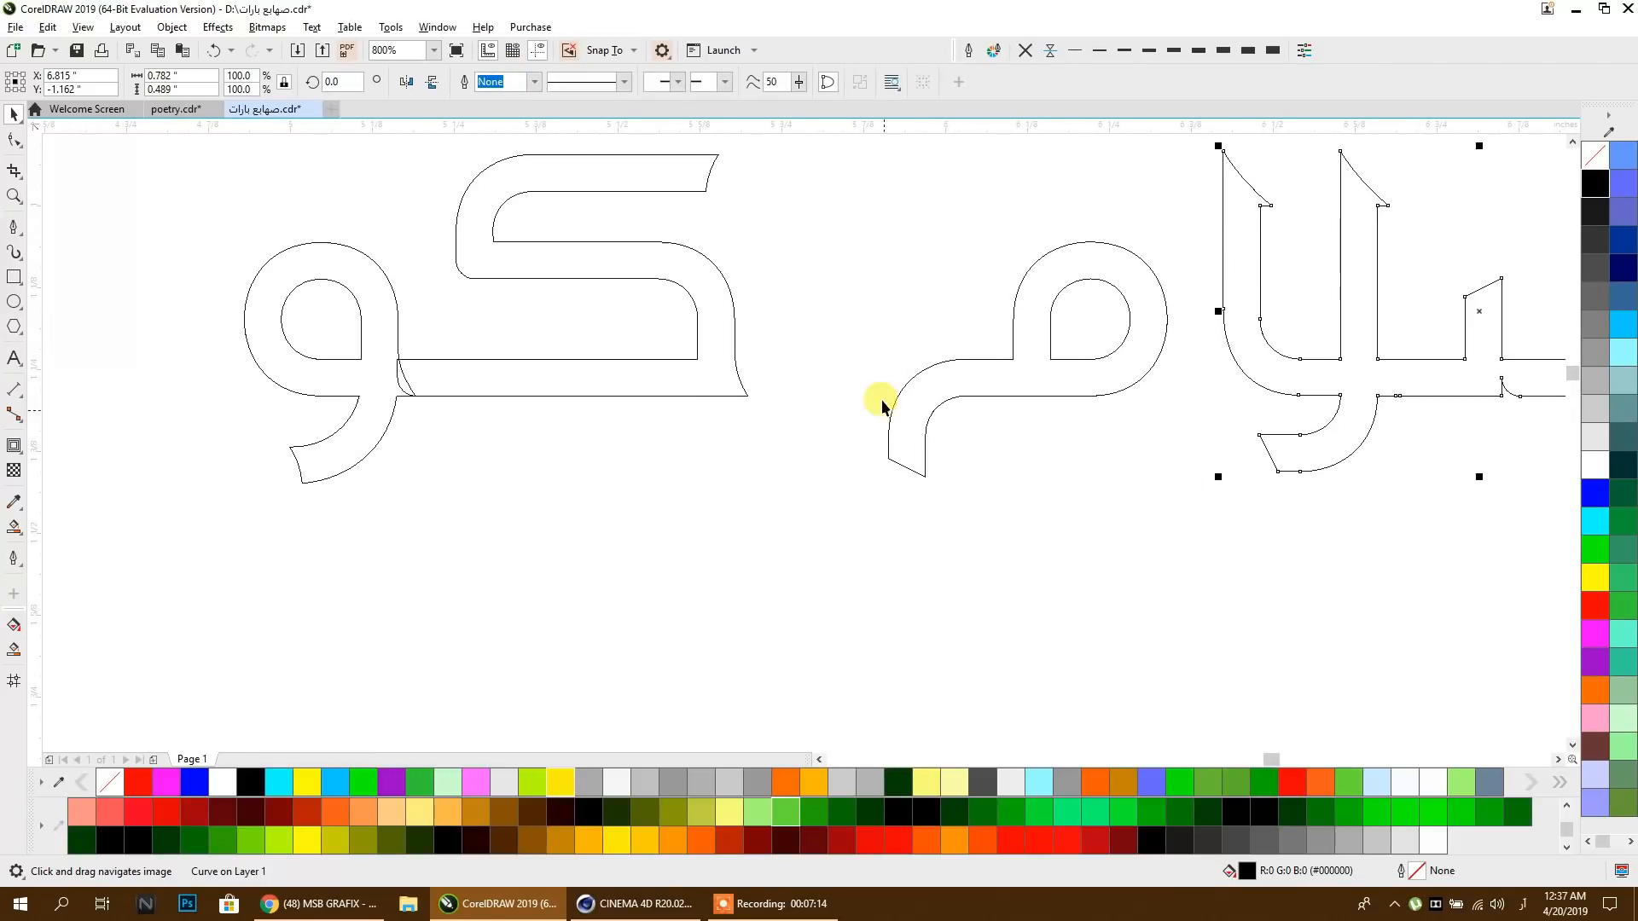
{"action": "left_click", "coordinate": [584, 395]}
{"action": "left_click", "coordinate": [324, 389], "text": "shift"}
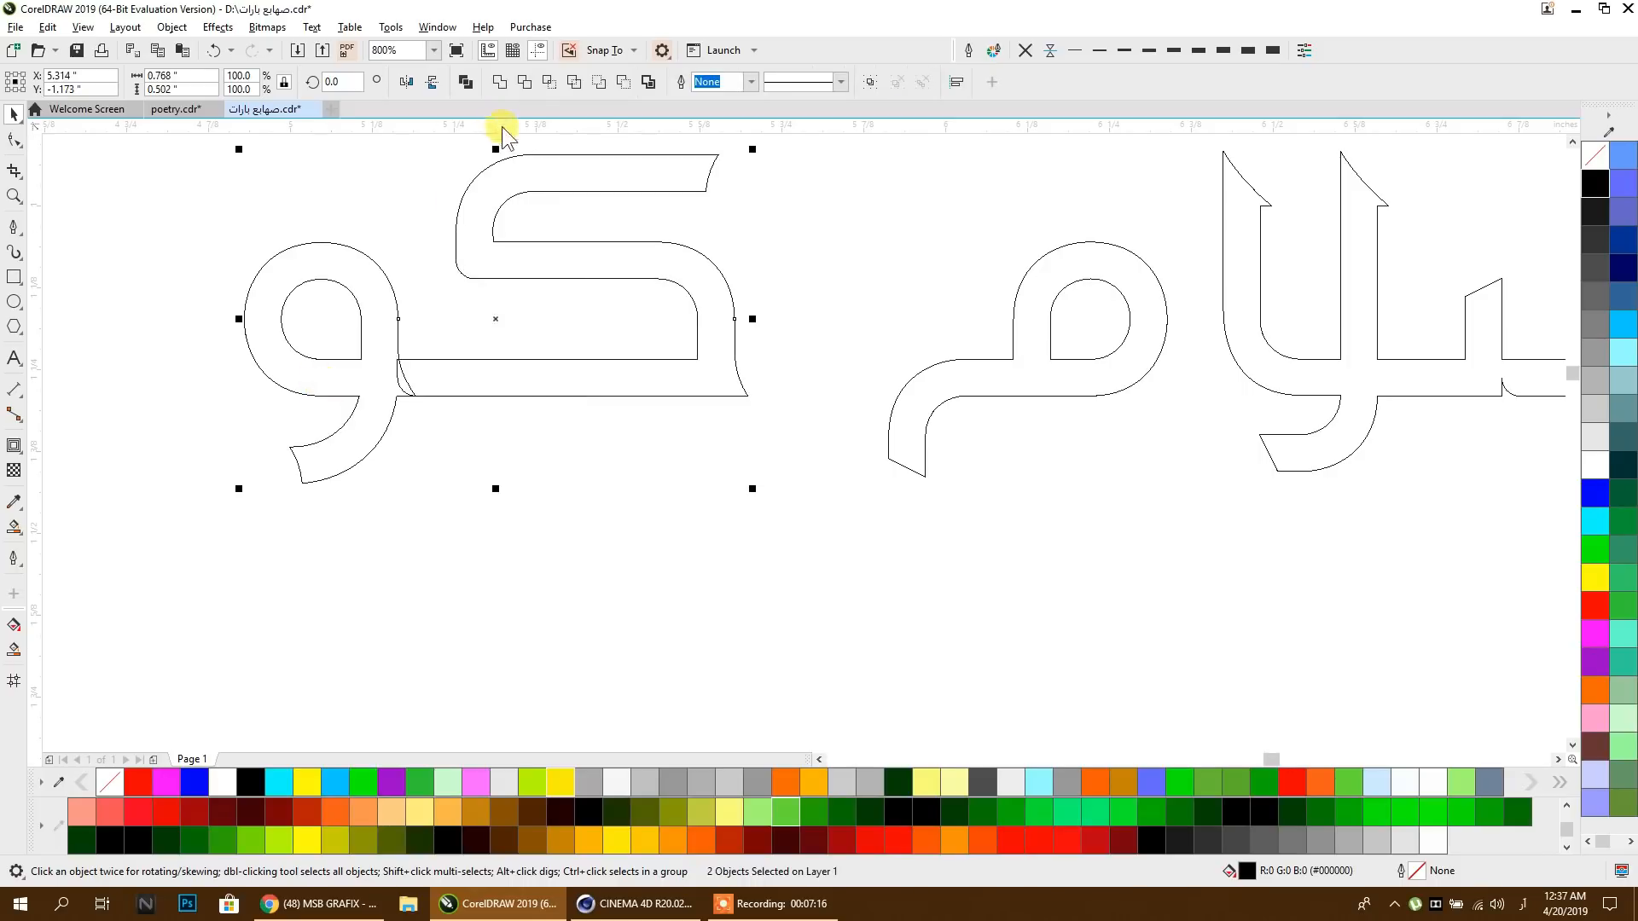
{"action": "left_click", "coordinate": [499, 82]}
{"action": "scroll", "coordinate": [452, 227], "scroll_direction": "down", "scroll_amount": 3}
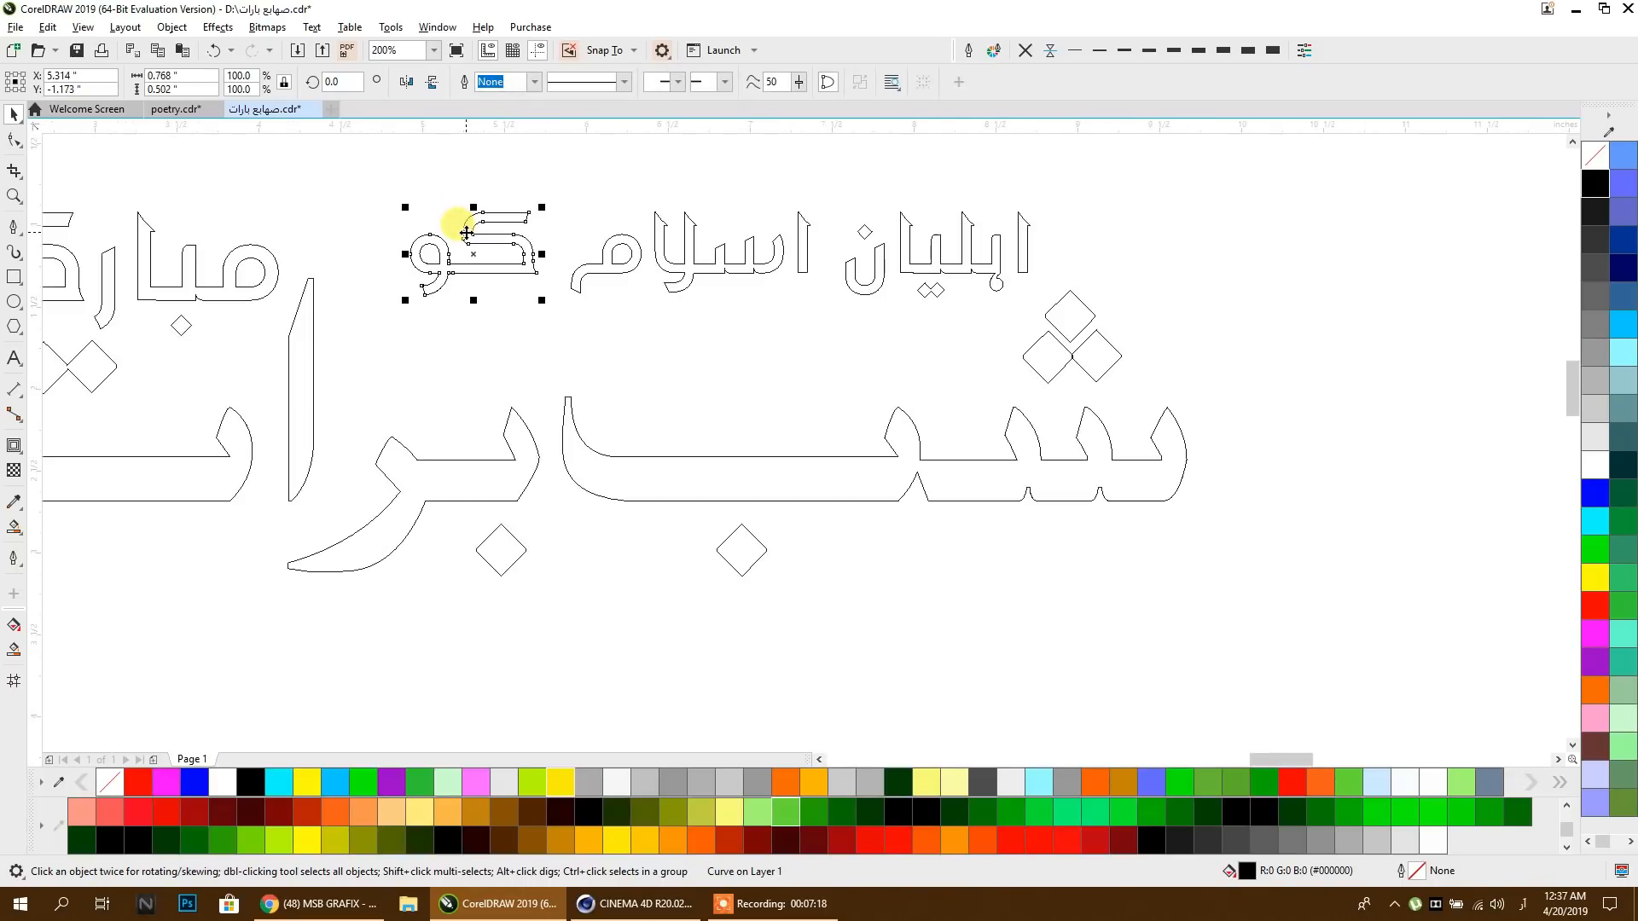
Step: Combine all the separate shapes of the اہلیان اسلام کو line into a single curve
{"action": "left_click_drag", "start_coordinate": [815, 344], "coordinate": [1058, 422]}
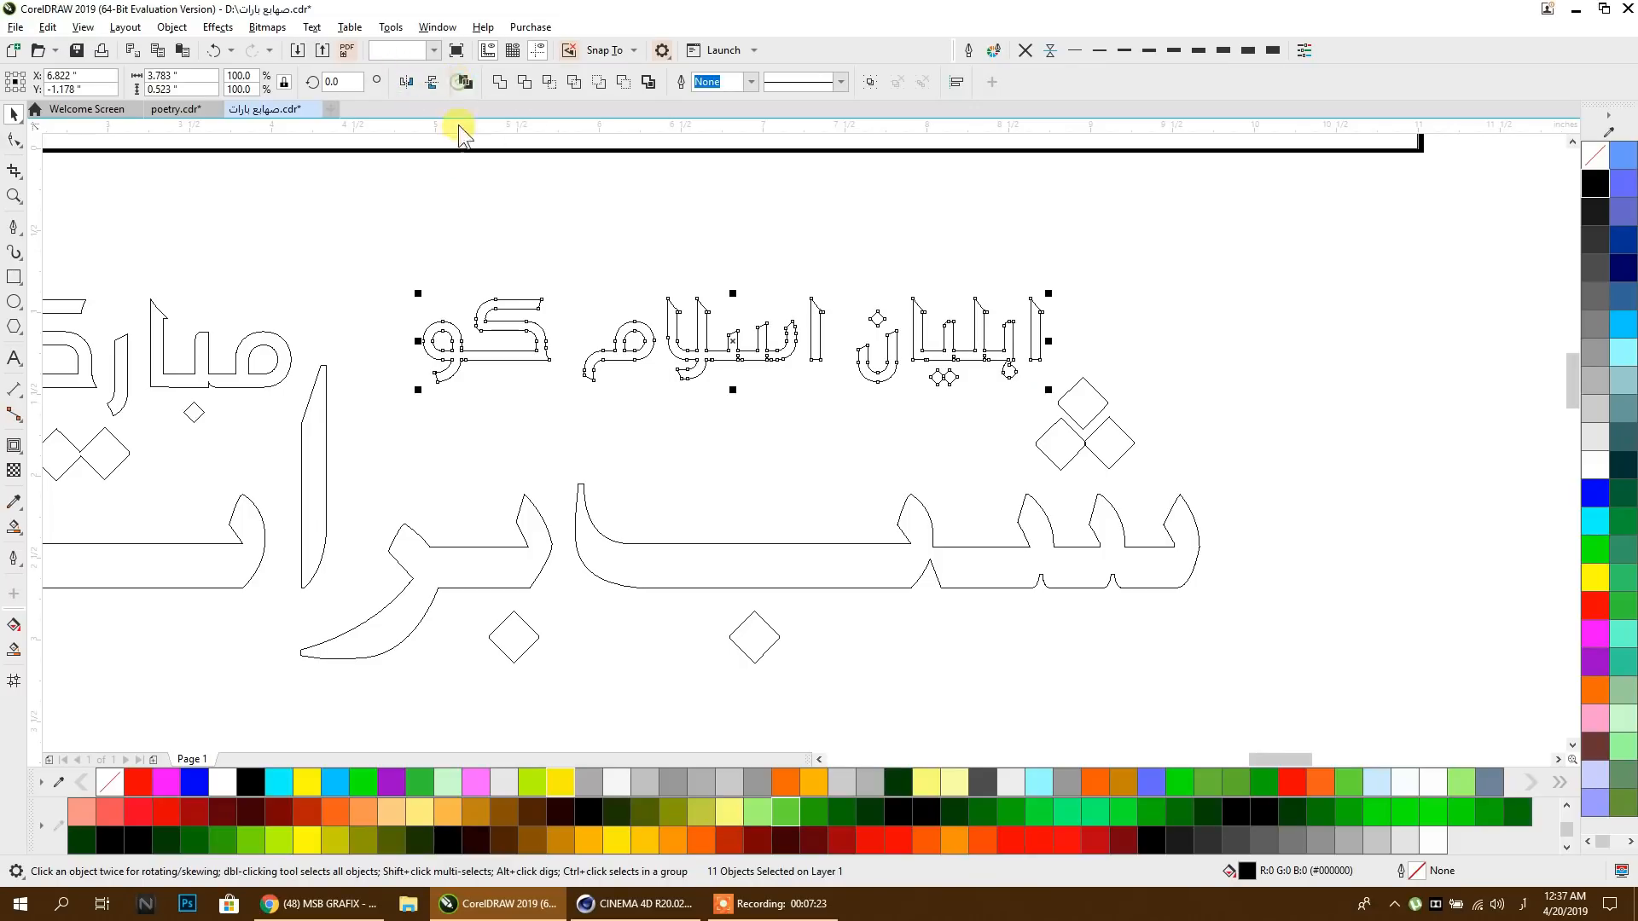
{"action": "left_click", "coordinate": [484, 251]}
{"action": "left_click", "coordinate": [727, 351]}
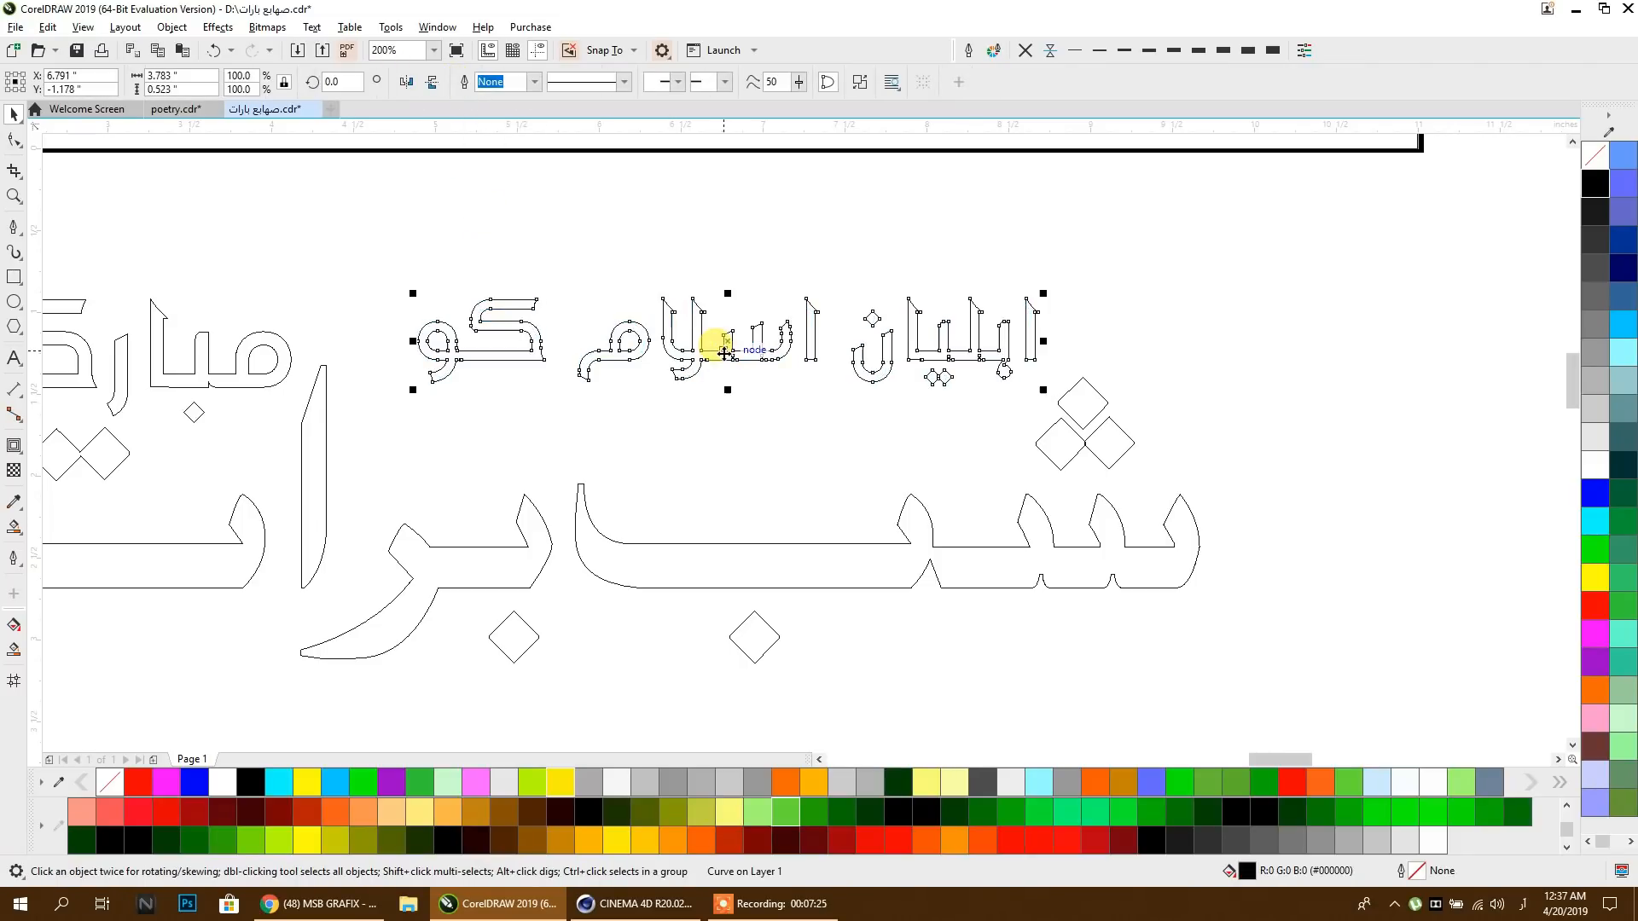
Step: Group the three title lettering objects and centre the group on the page
{"action": "scroll", "coordinate": [727, 352], "scroll_direction": "down", "scroll_amount": 2}
{"action": "left_click_drag", "start_coordinate": [1158, 609], "coordinate": [350, 319]}
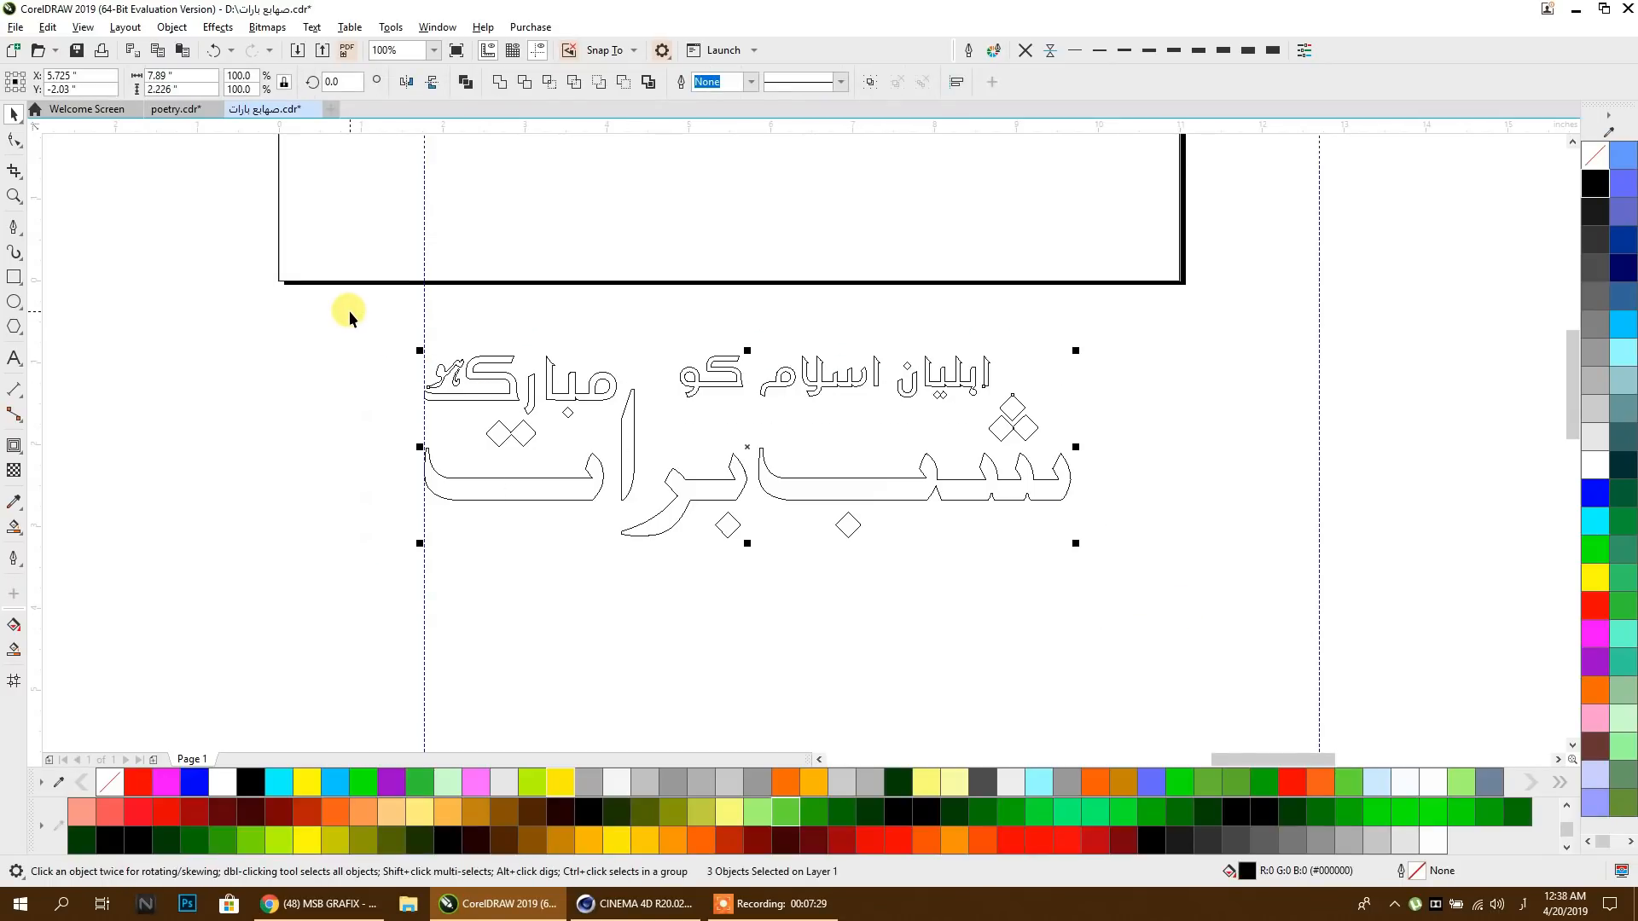
{"action": "key", "text": "ctrl+g"}
{"action": "scroll", "coordinate": [462, 366], "scroll_direction": "down", "scroll_amount": 1}
{"action": "scroll", "coordinate": [577, 598], "scroll_direction": "up", "scroll_amount": 1}
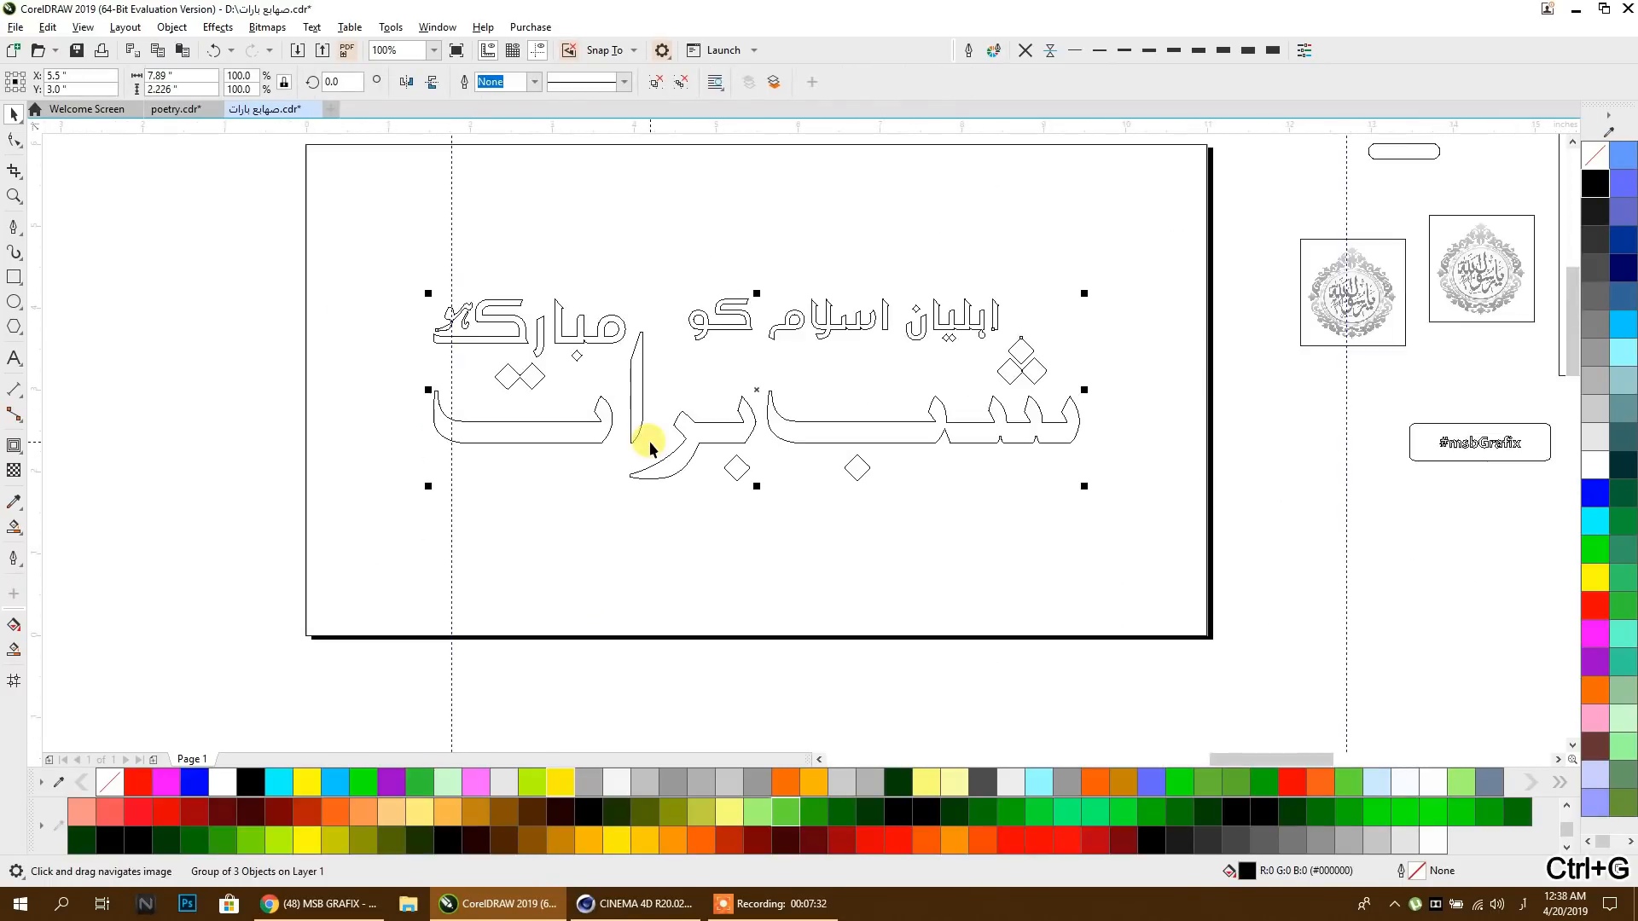
Step: Move the title group to the lower part of the banner and shrink it to about 7.23 inches wide
{"action": "left_click_drag", "start_coordinate": [797, 443], "coordinate": [872, 560]}
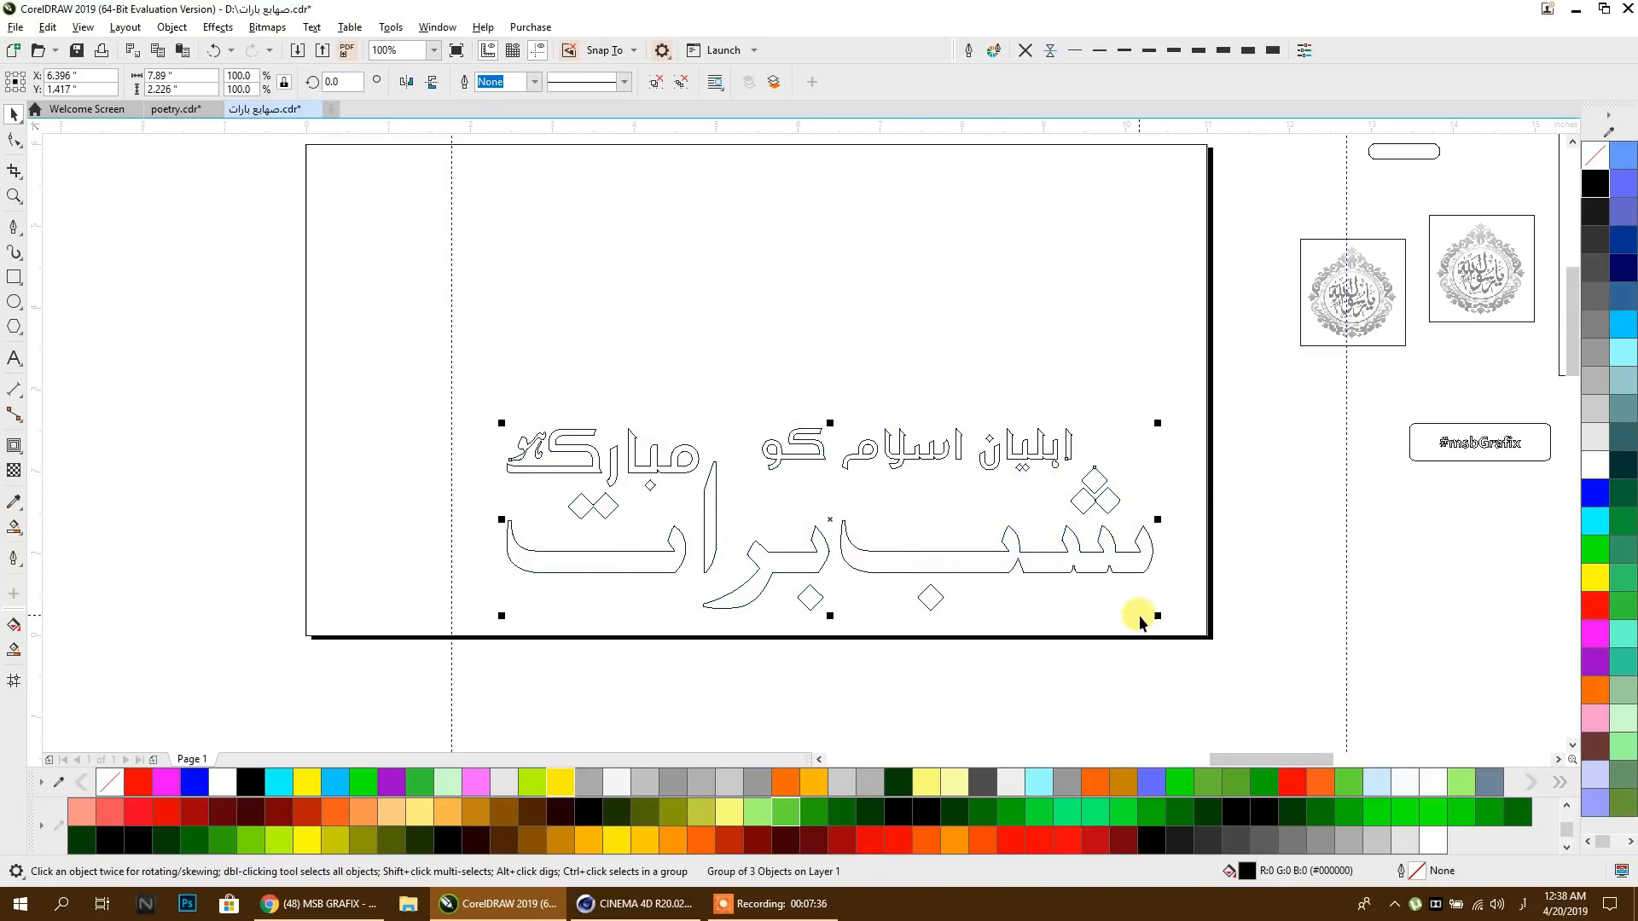
{"action": "left_click_drag", "start_coordinate": [1155, 616], "coordinate": [1096, 604]}
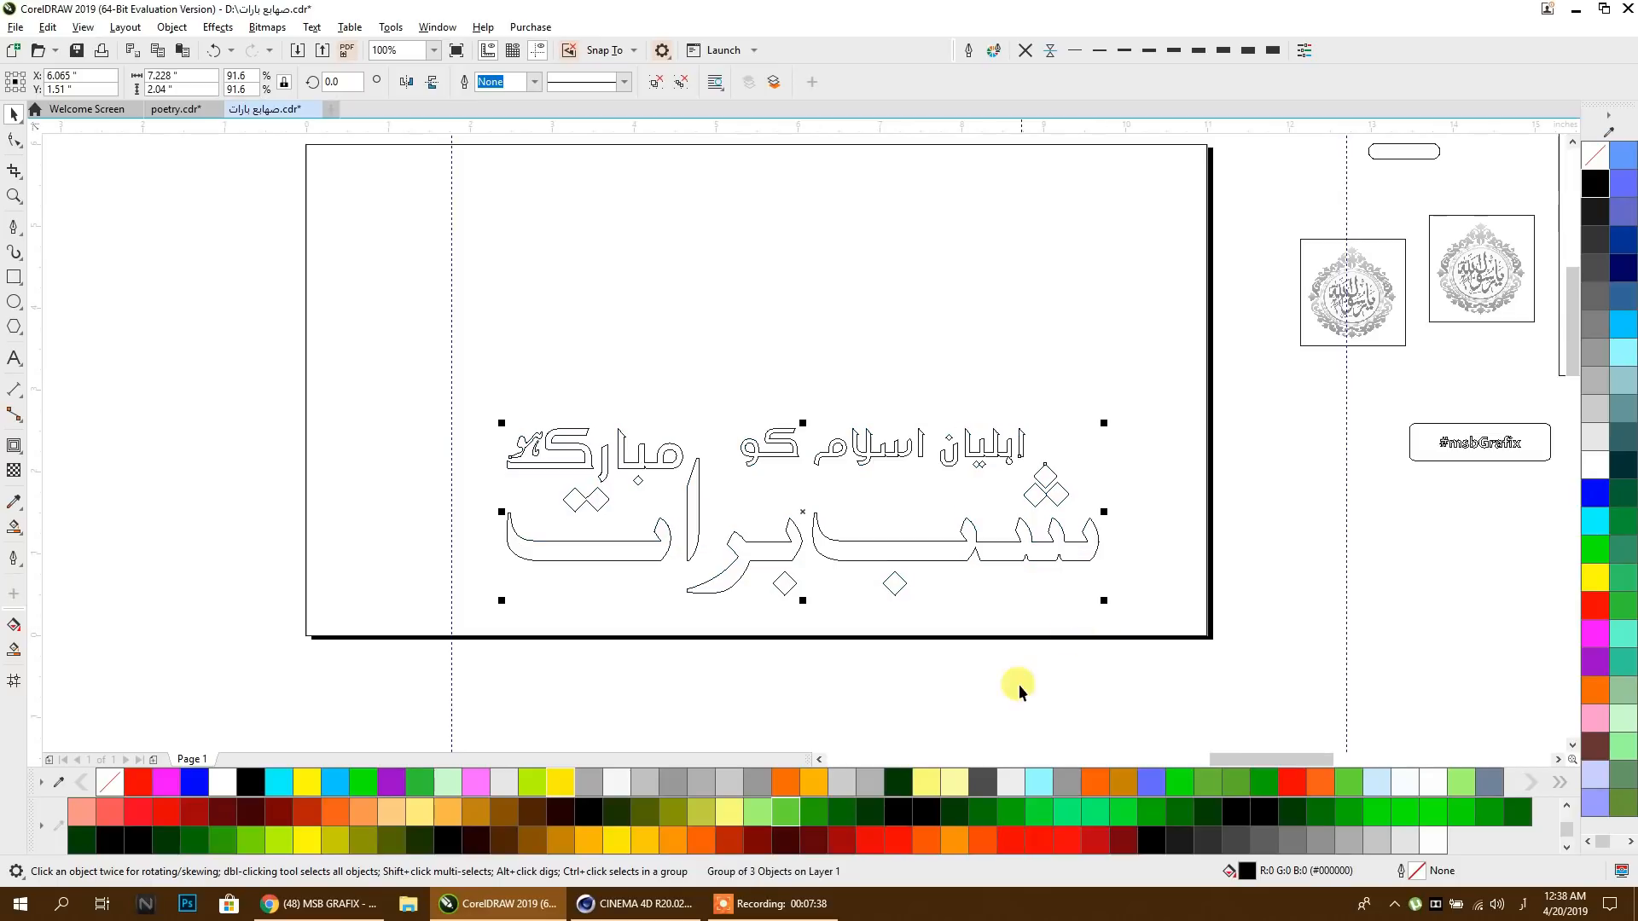
{"action": "left_click", "coordinate": [1013, 697]}
Step: Switch the display to the Enhanced view and fill the title lettering with white
{"action": "scroll", "coordinate": [817, 472], "scroll_direction": "down", "scroll_amount": 2}
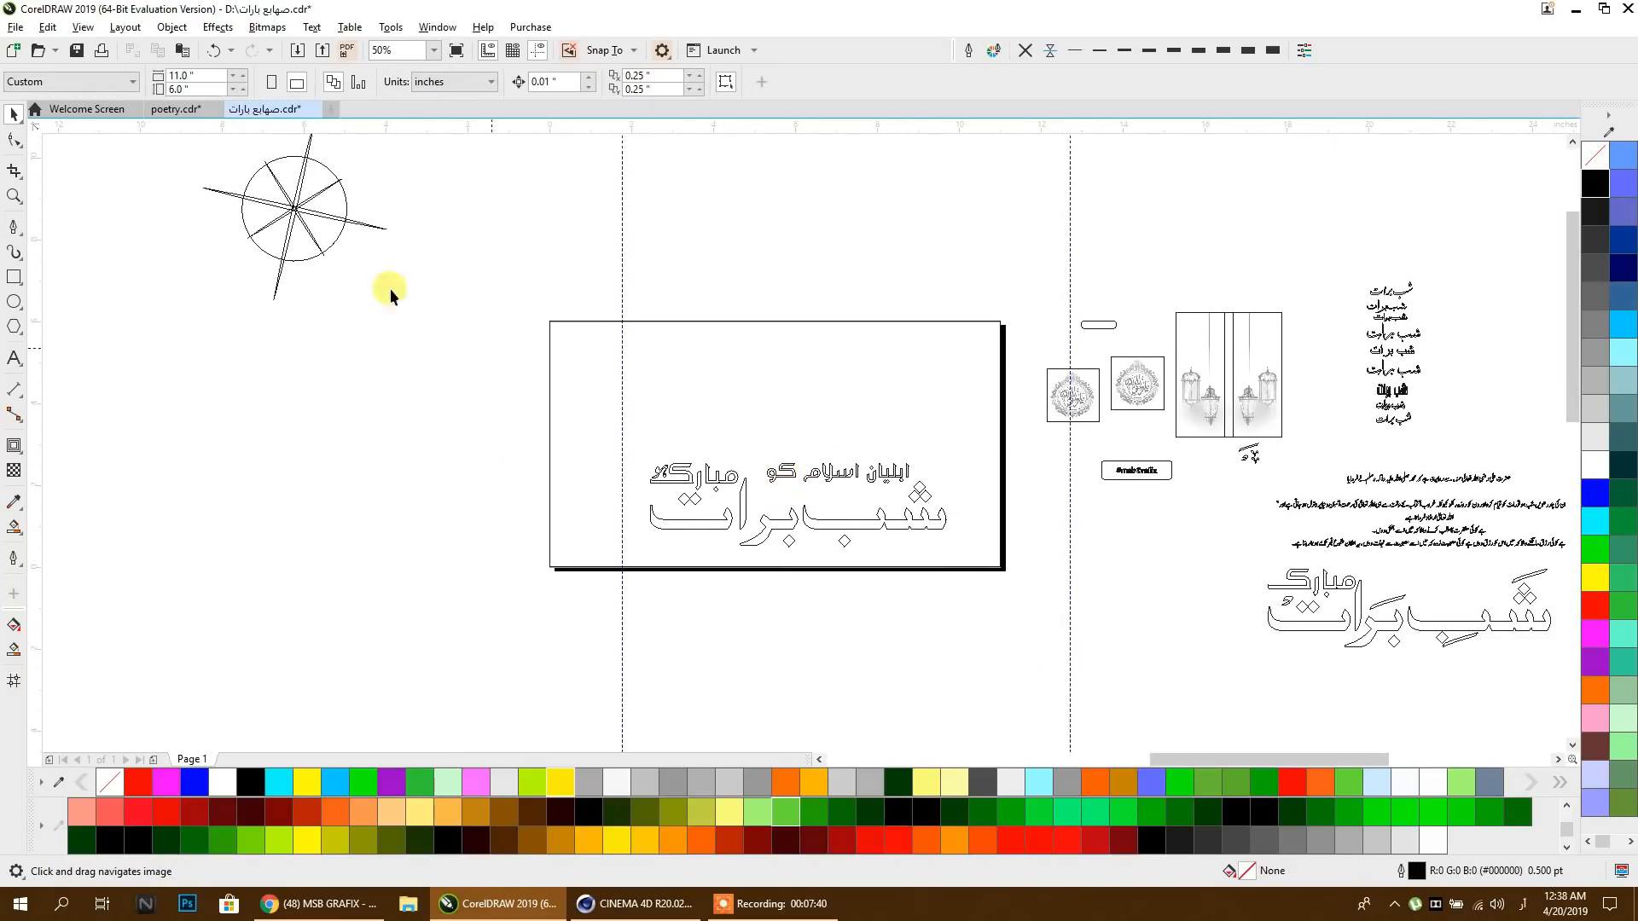
{"action": "left_click", "coordinate": [92, 29]}
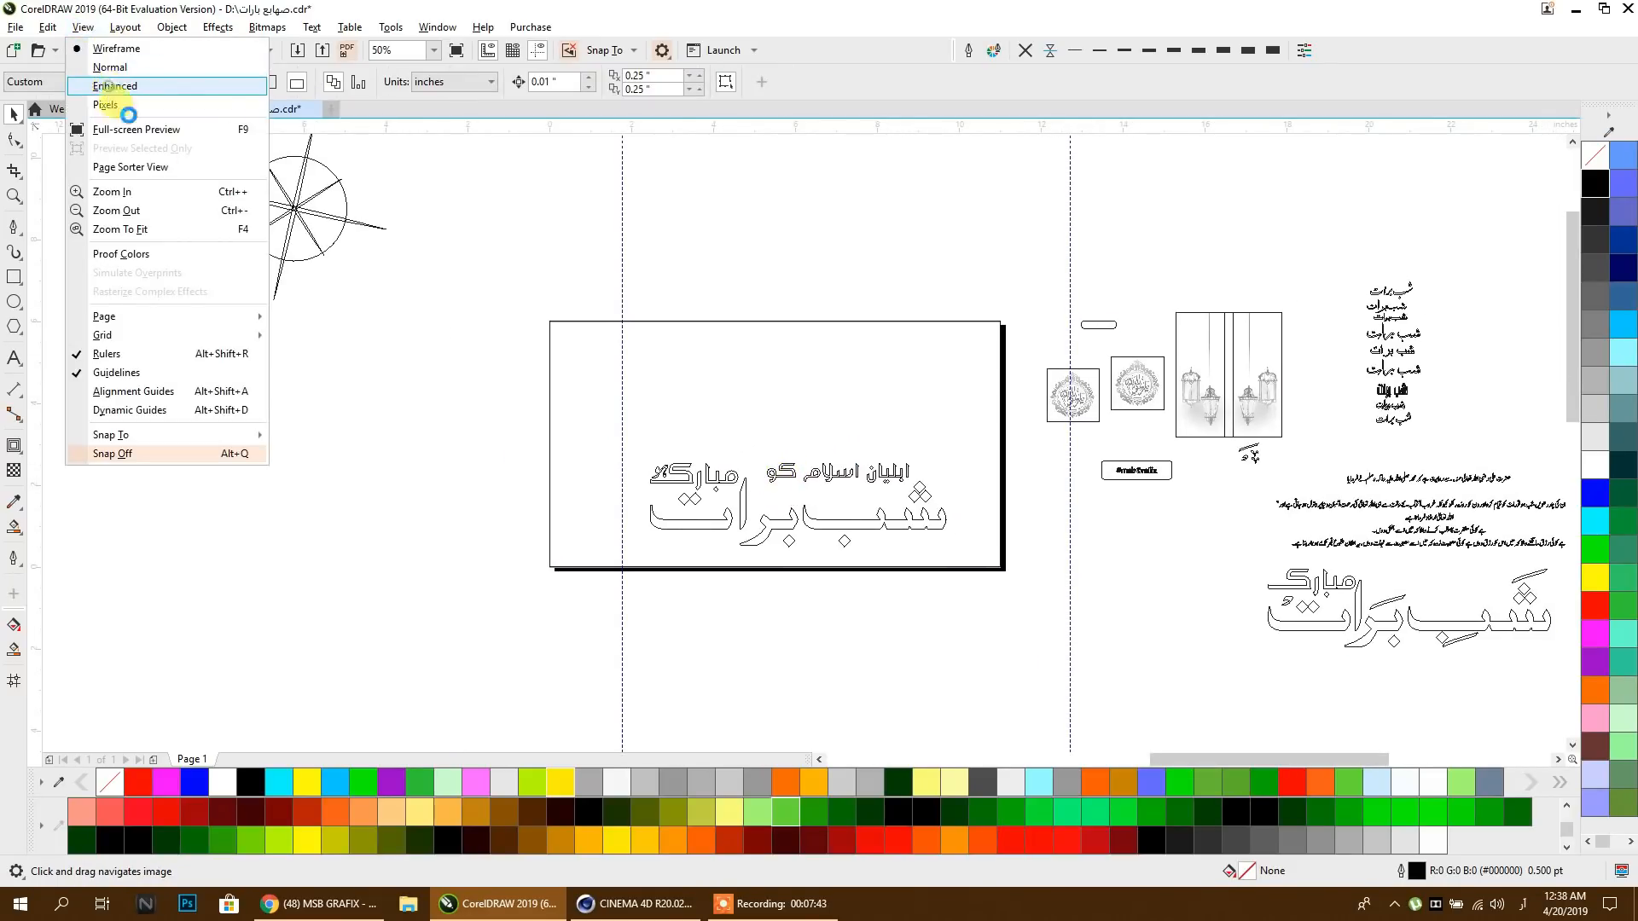
{"action": "left_click", "coordinate": [107, 97]}
{"action": "left_click_drag", "start_coordinate": [443, 374], "coordinate": [1007, 572]}
{"action": "left_click", "coordinate": [1596, 465]}
{"action": "left_click", "coordinate": [836, 662]}
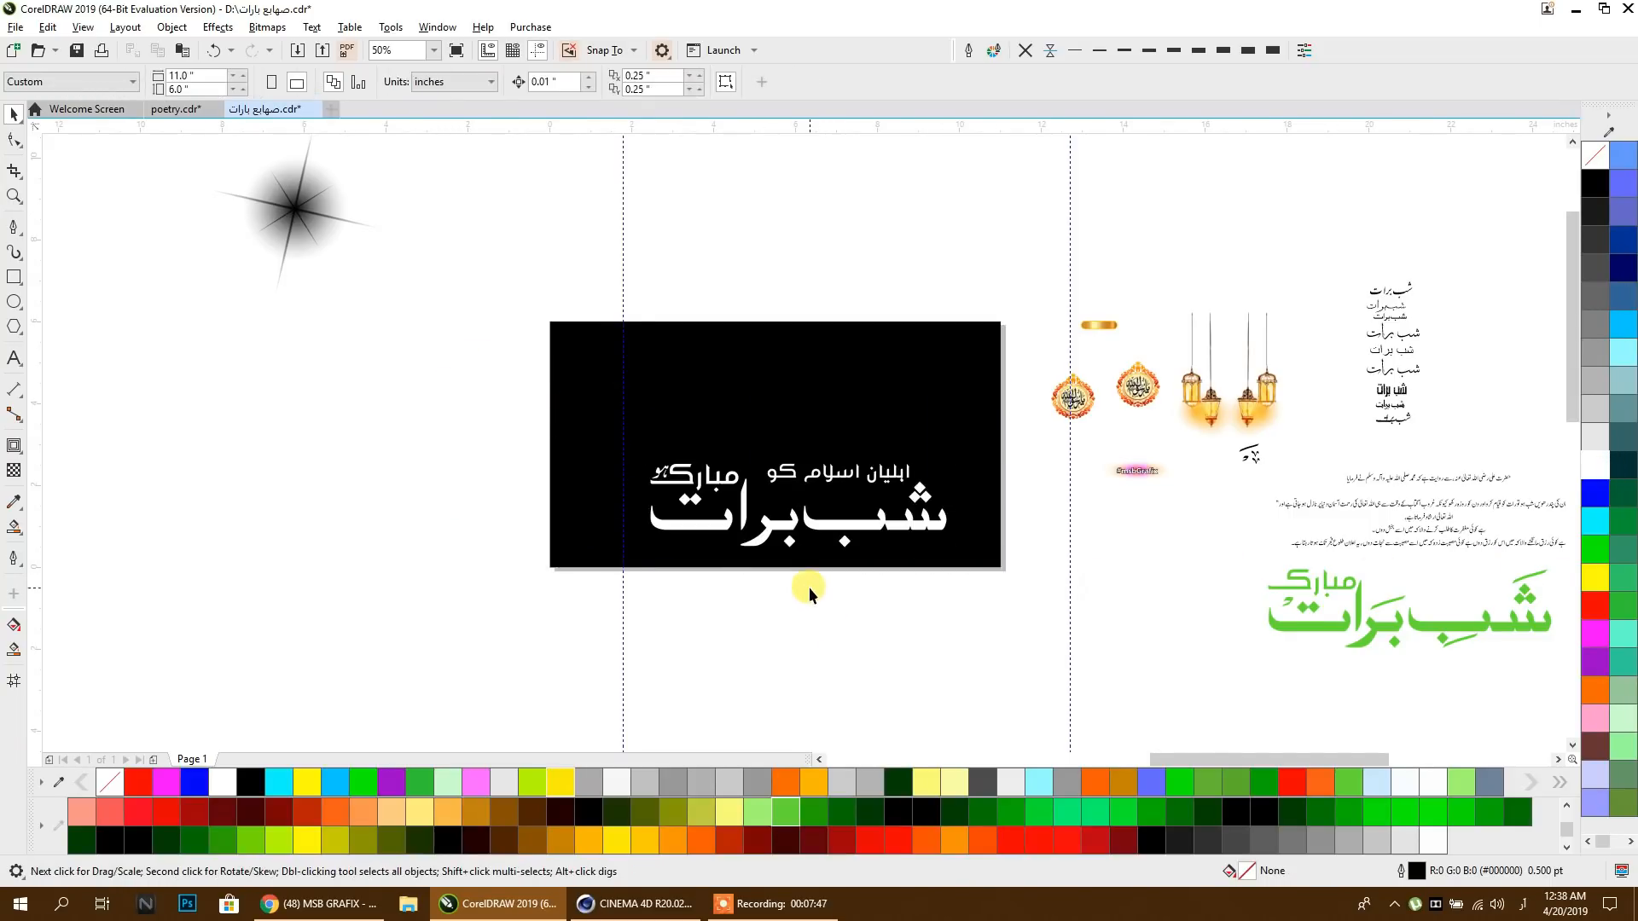
{"action": "scroll", "coordinate": [809, 587], "scroll_direction": "up", "scroll_amount": 2}
{"action": "left_click", "coordinate": [812, 461]}
{"action": "left_click", "coordinate": [796, 569]}
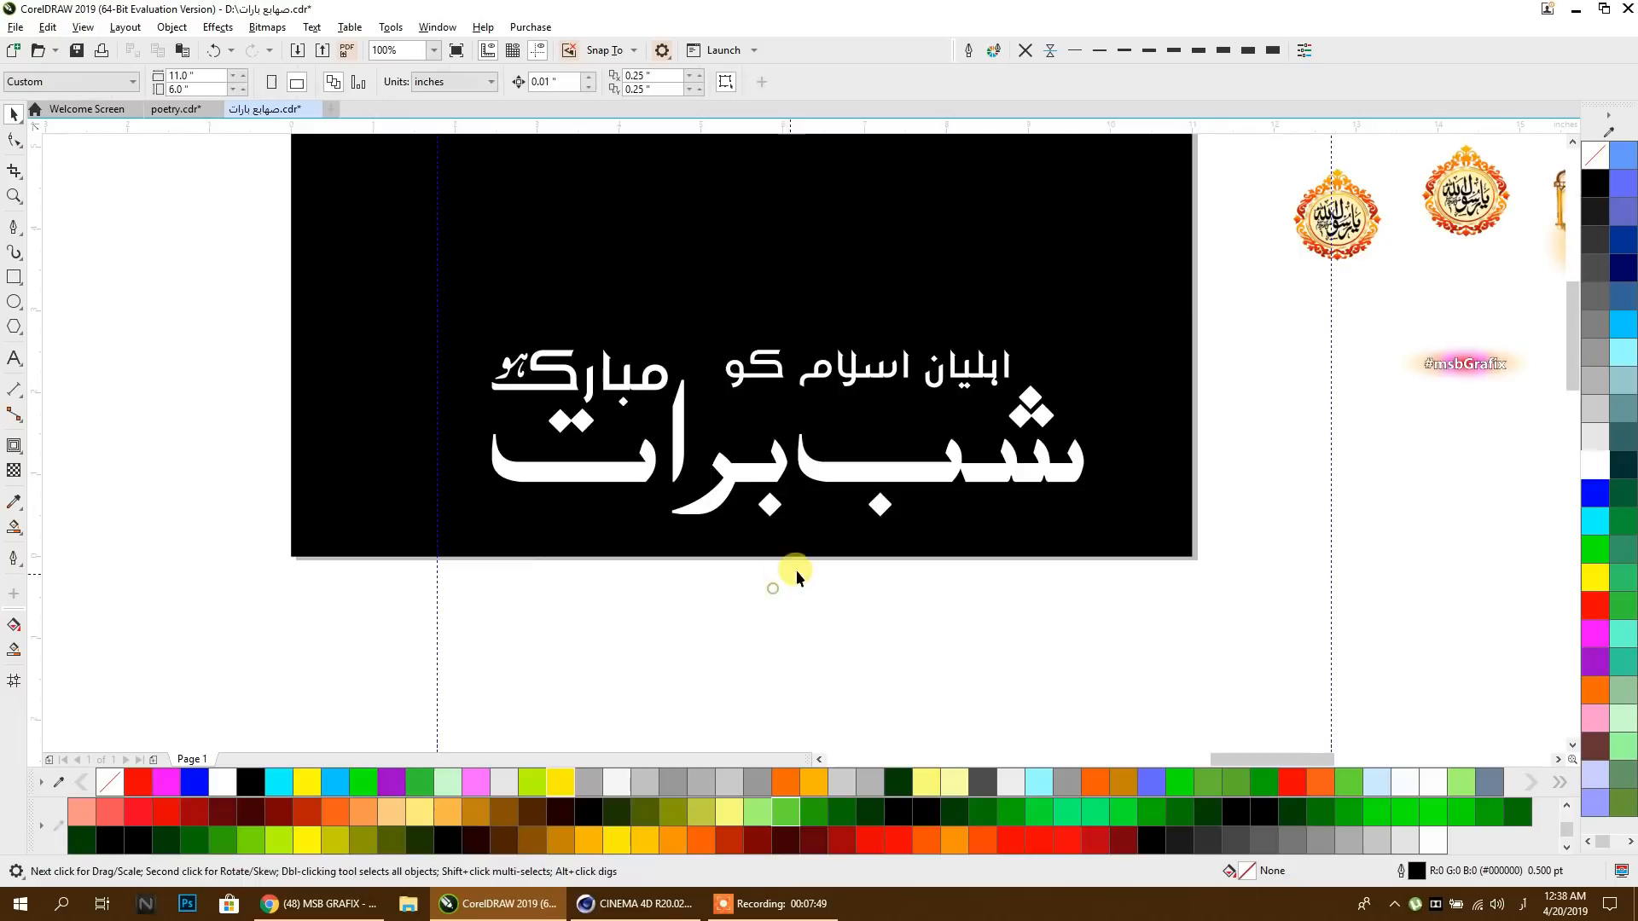
Step: Place the hanging lantern pair in the banner's upper left corner, about 1.4 by 3.04 inches
{"action": "scroll", "coordinate": [796, 570], "scroll_direction": "down", "scroll_amount": 2}
{"action": "left_click_drag", "start_coordinate": [795, 544], "coordinate": [739, 431]}
{"action": "left_click_drag", "start_coordinate": [1147, 280], "coordinate": [677, 317]}
{"action": "scroll", "coordinate": [321, 268], "scroll_direction": "up", "scroll_amount": 2}
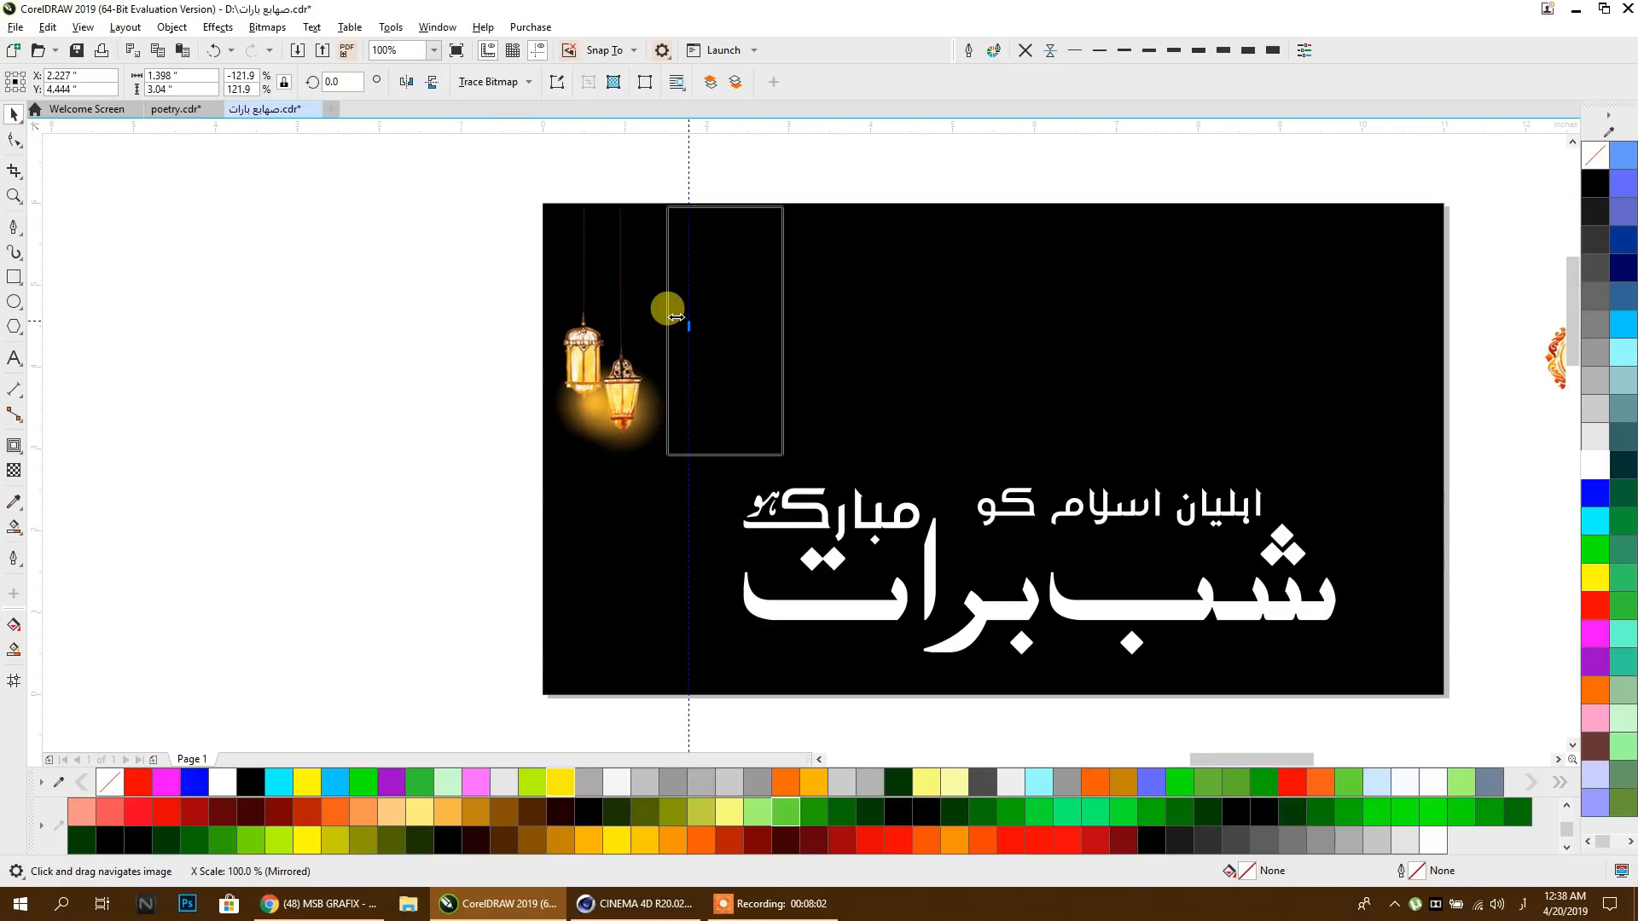
Step: Make a mirrored copy of the lantern pair and place it in the banner's upper right corner
{"action": "left_click_drag", "start_coordinate": [677, 318], "coordinate": [673, 314]}
{"action": "left_click_drag", "start_coordinate": [793, 332], "coordinate": [640, 350]}
{"action": "left_click_drag", "start_coordinate": [741, 380], "coordinate": [1394, 369]}
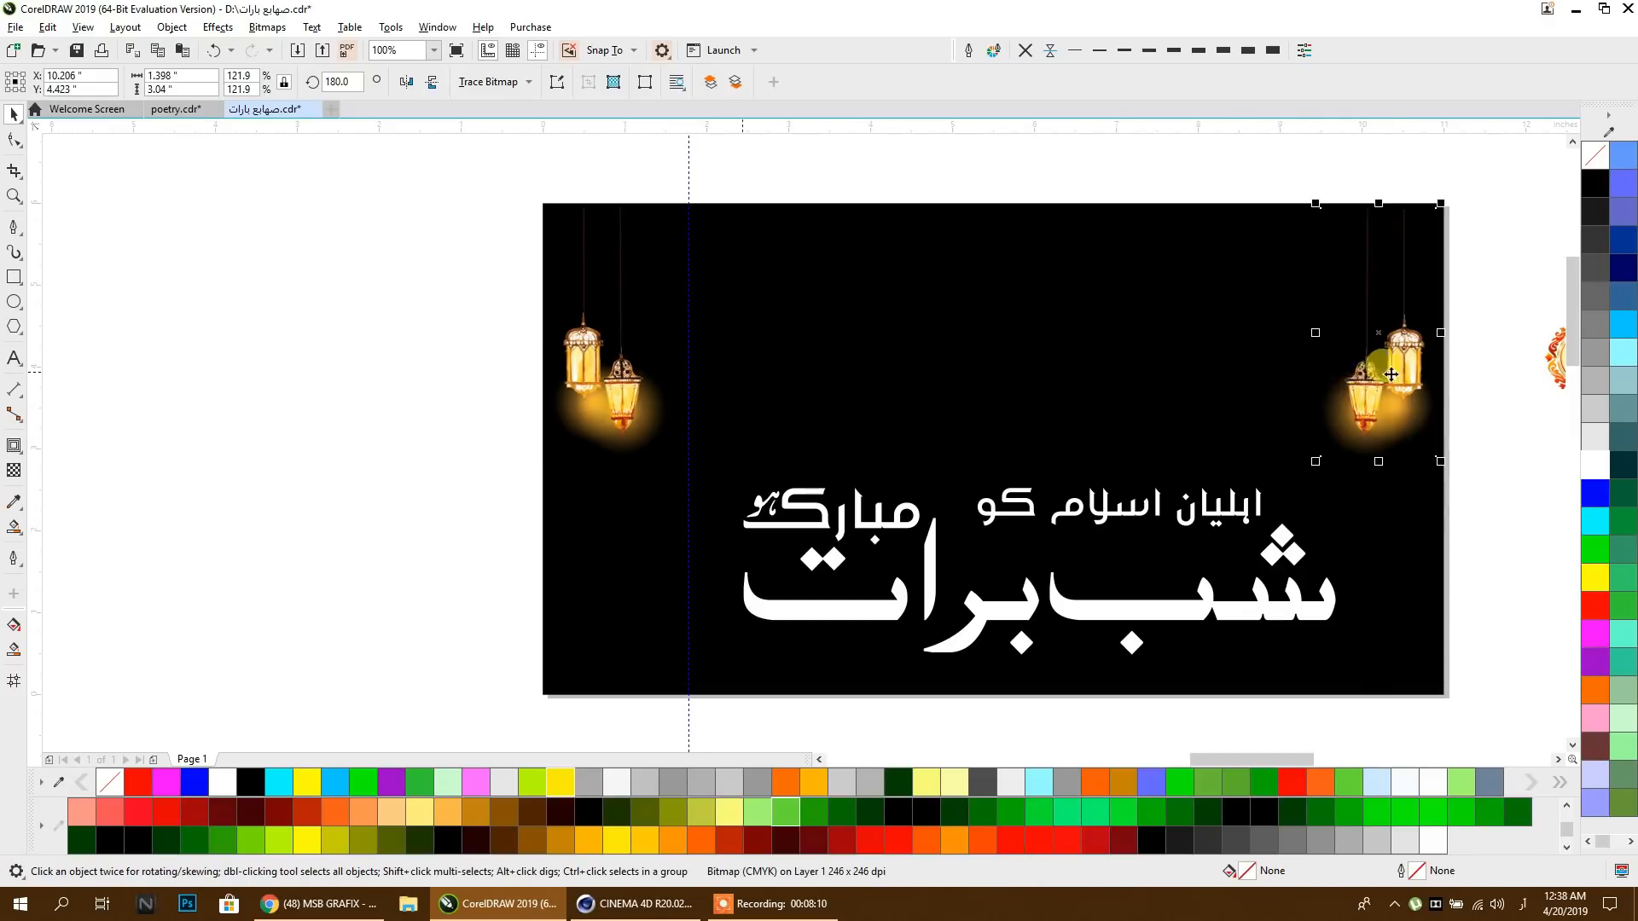
Step: Align the tops of the two lantern pairs and group them
{"action": "left_click", "coordinate": [618, 407], "text": "shift"}
{"action": "key", "text": "t"}
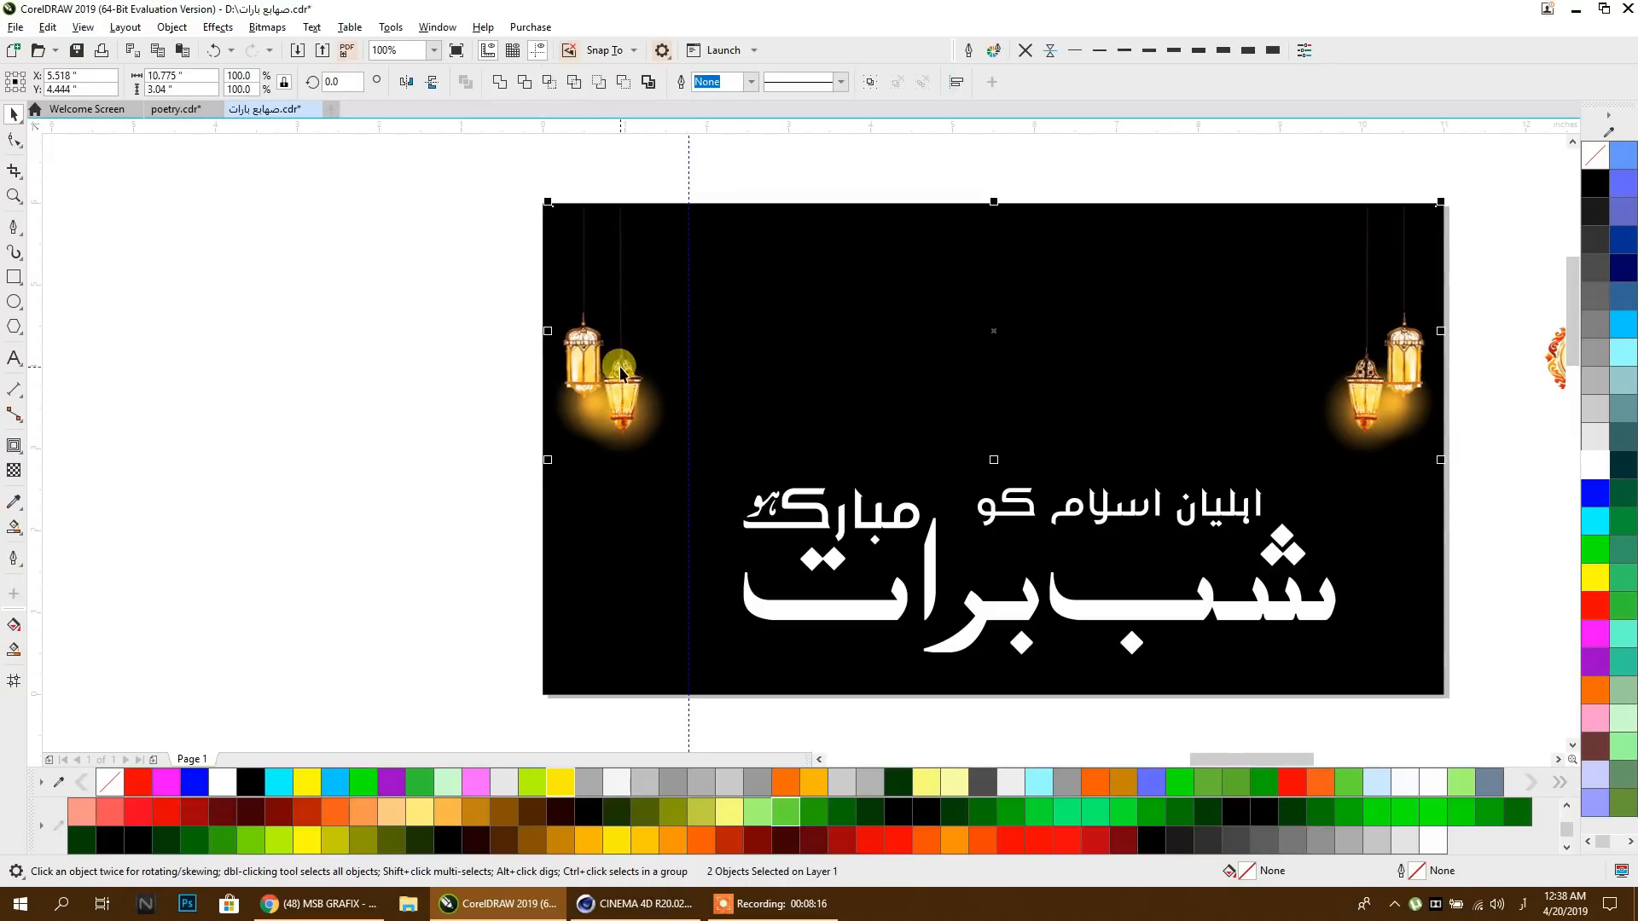
{"action": "key", "text": "ctrl+g"}
{"action": "left_click", "coordinate": [427, 314]}
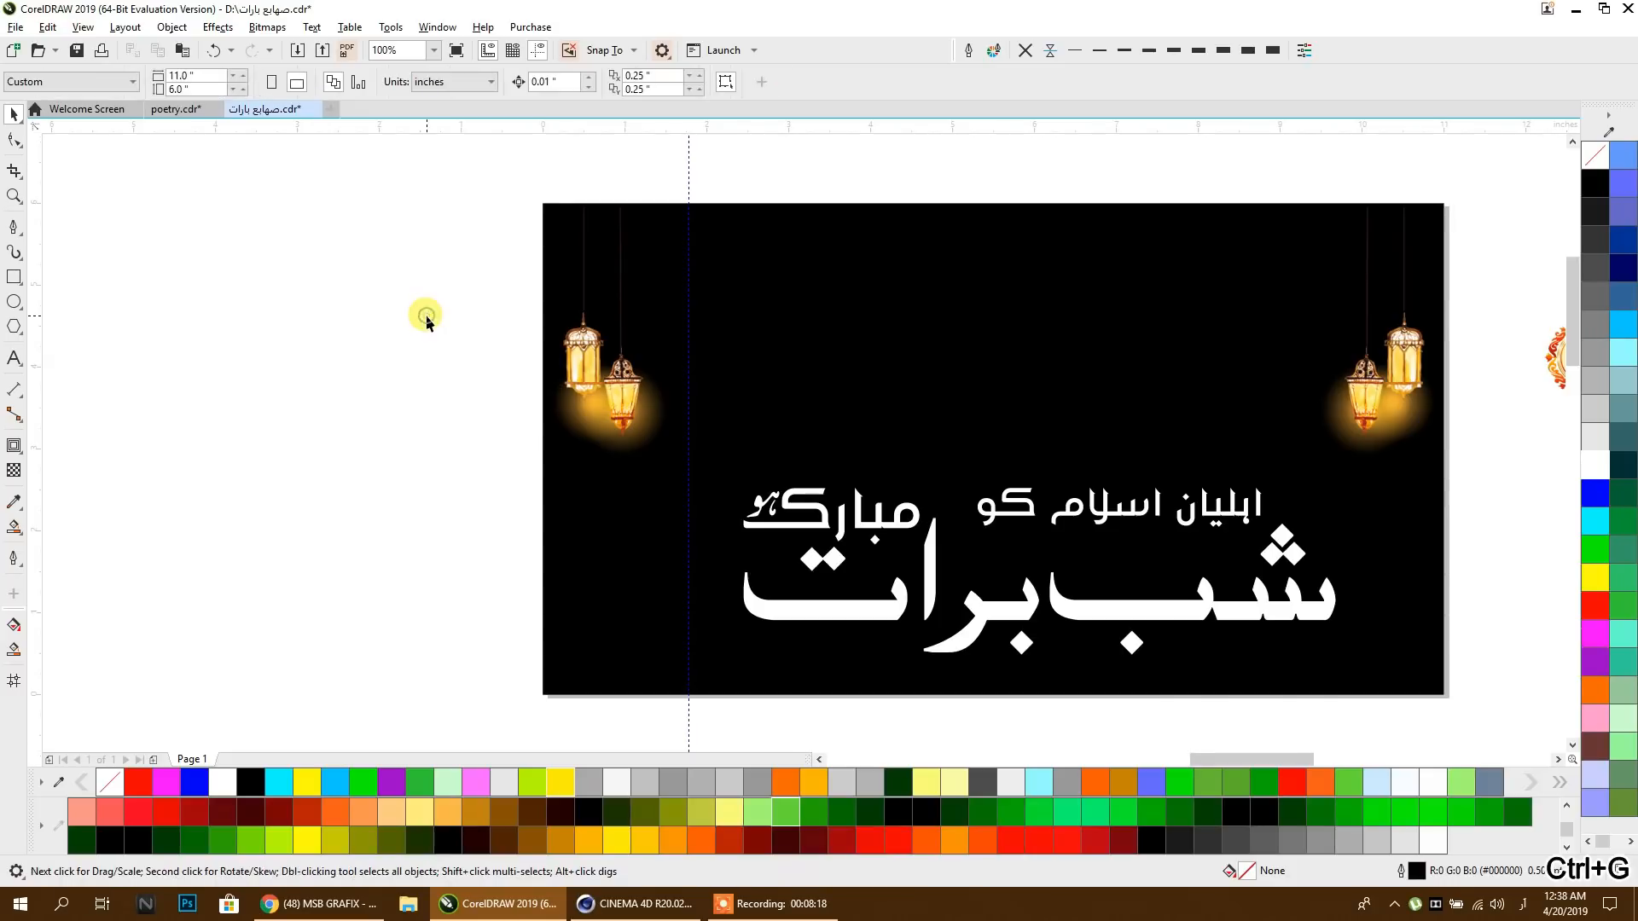
Step: Place a calligraphy medallion about 1.28 inches wide above the lanterns in the banner's upper right corner
{"action": "scroll", "coordinate": [430, 317], "scroll_direction": "down", "scroll_amount": 1}
{"action": "scroll", "coordinate": [1068, 339], "scroll_direction": "up", "scroll_amount": 1}
{"action": "left_click", "coordinate": [1067, 340]}
{"action": "left_click_drag", "start_coordinate": [1066, 340], "coordinate": [1092, 305]}
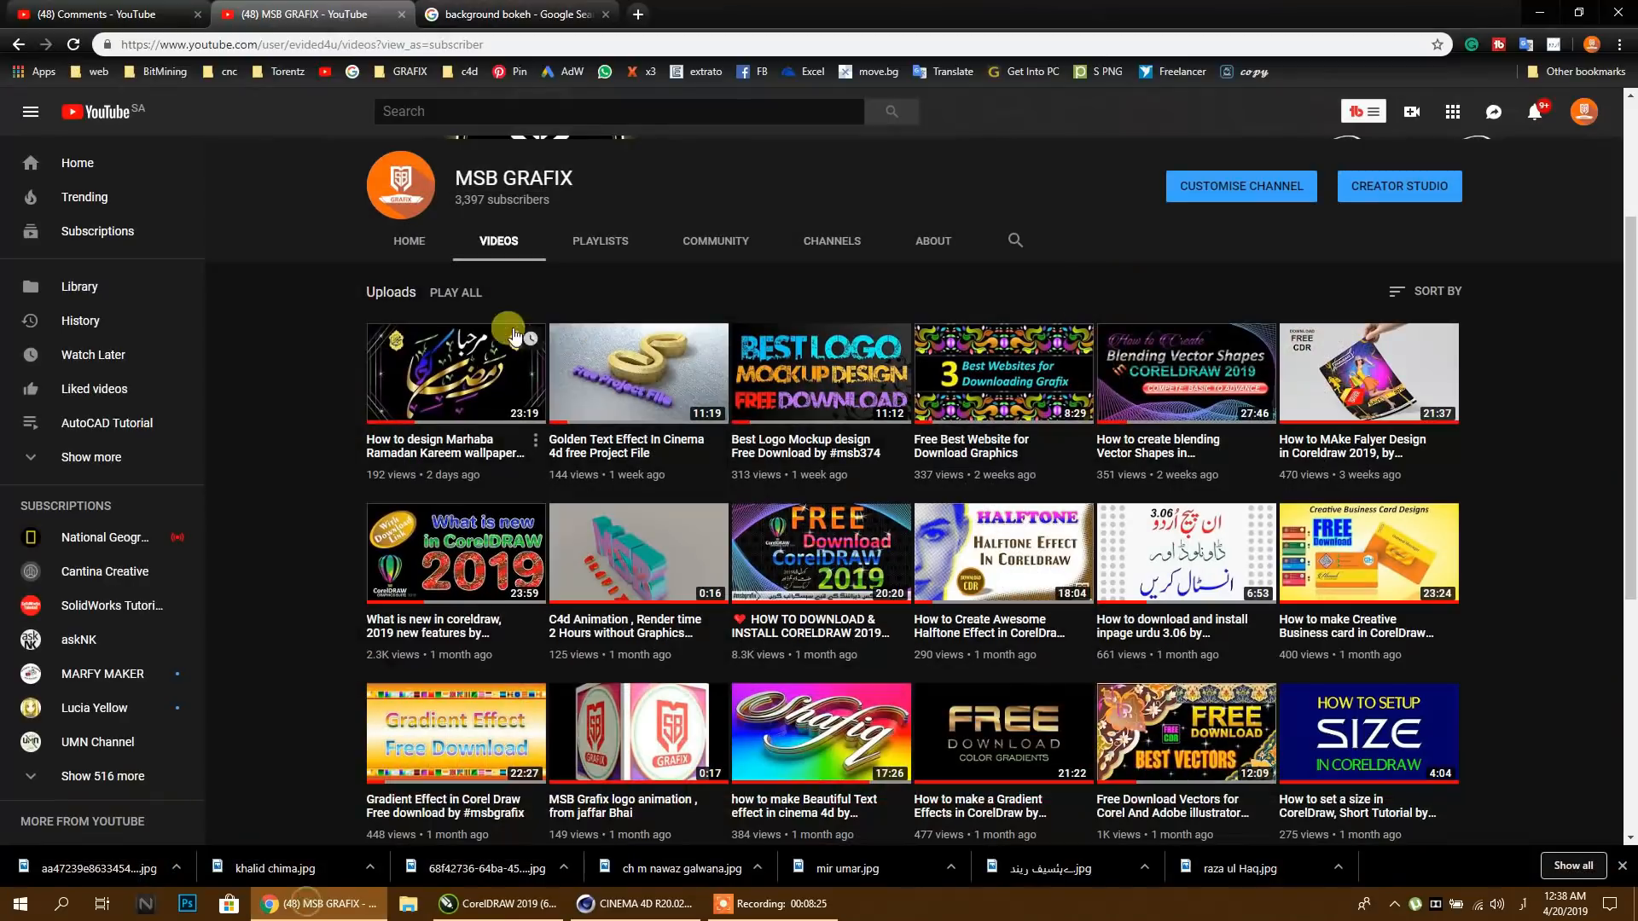
{"action": "left_click", "coordinate": [349, 903]}
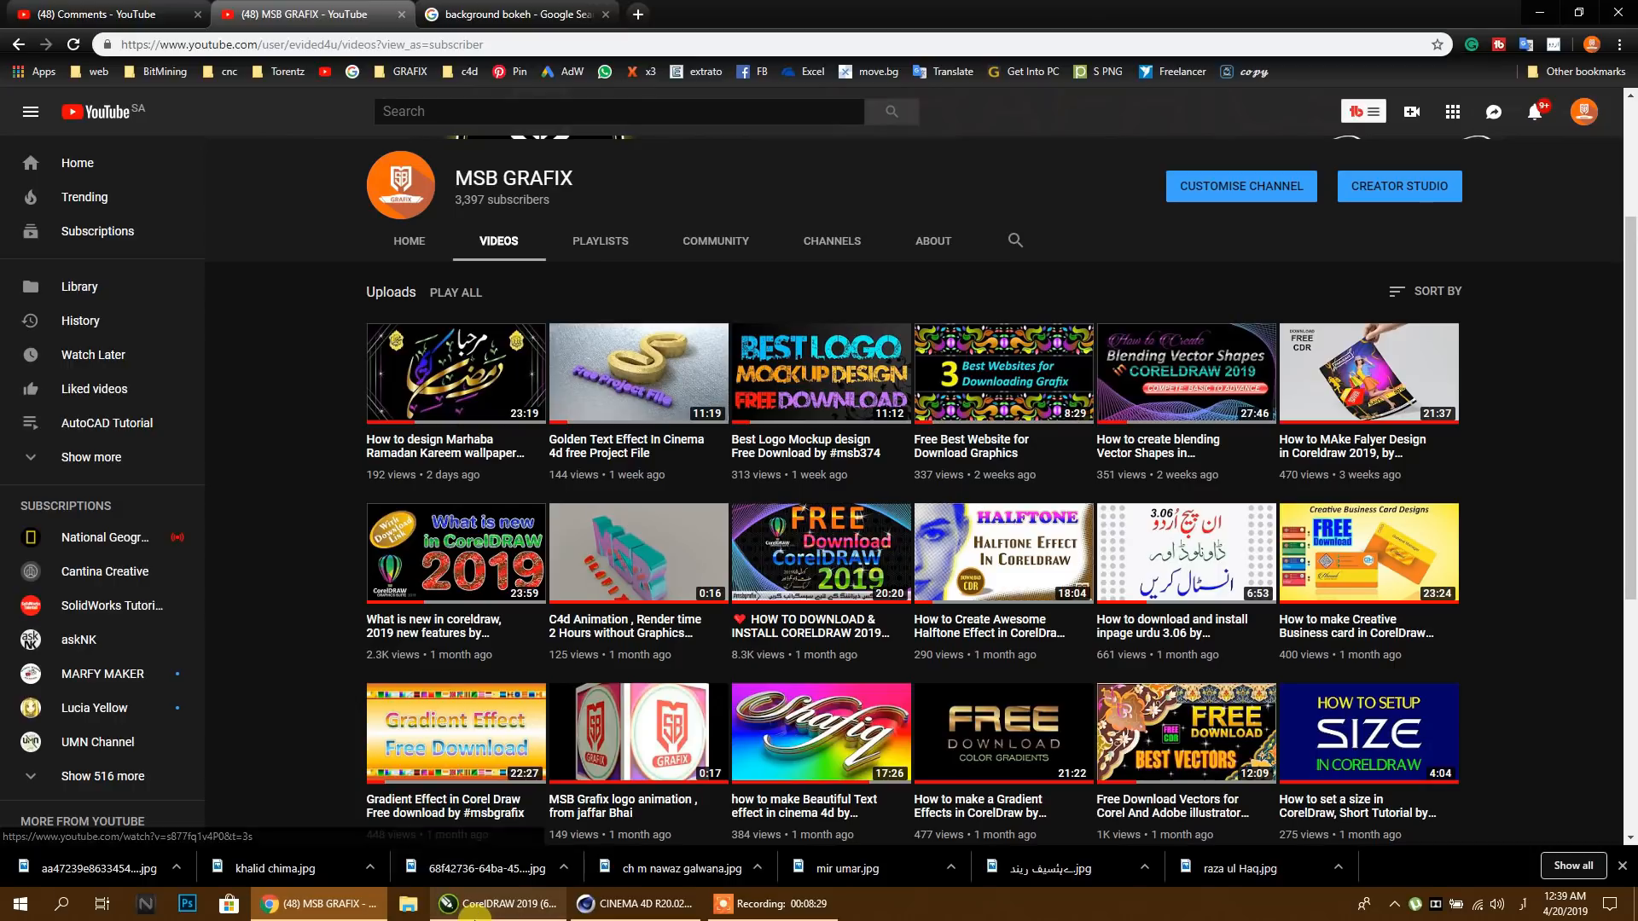
{"action": "left_click", "coordinate": [499, 903]}
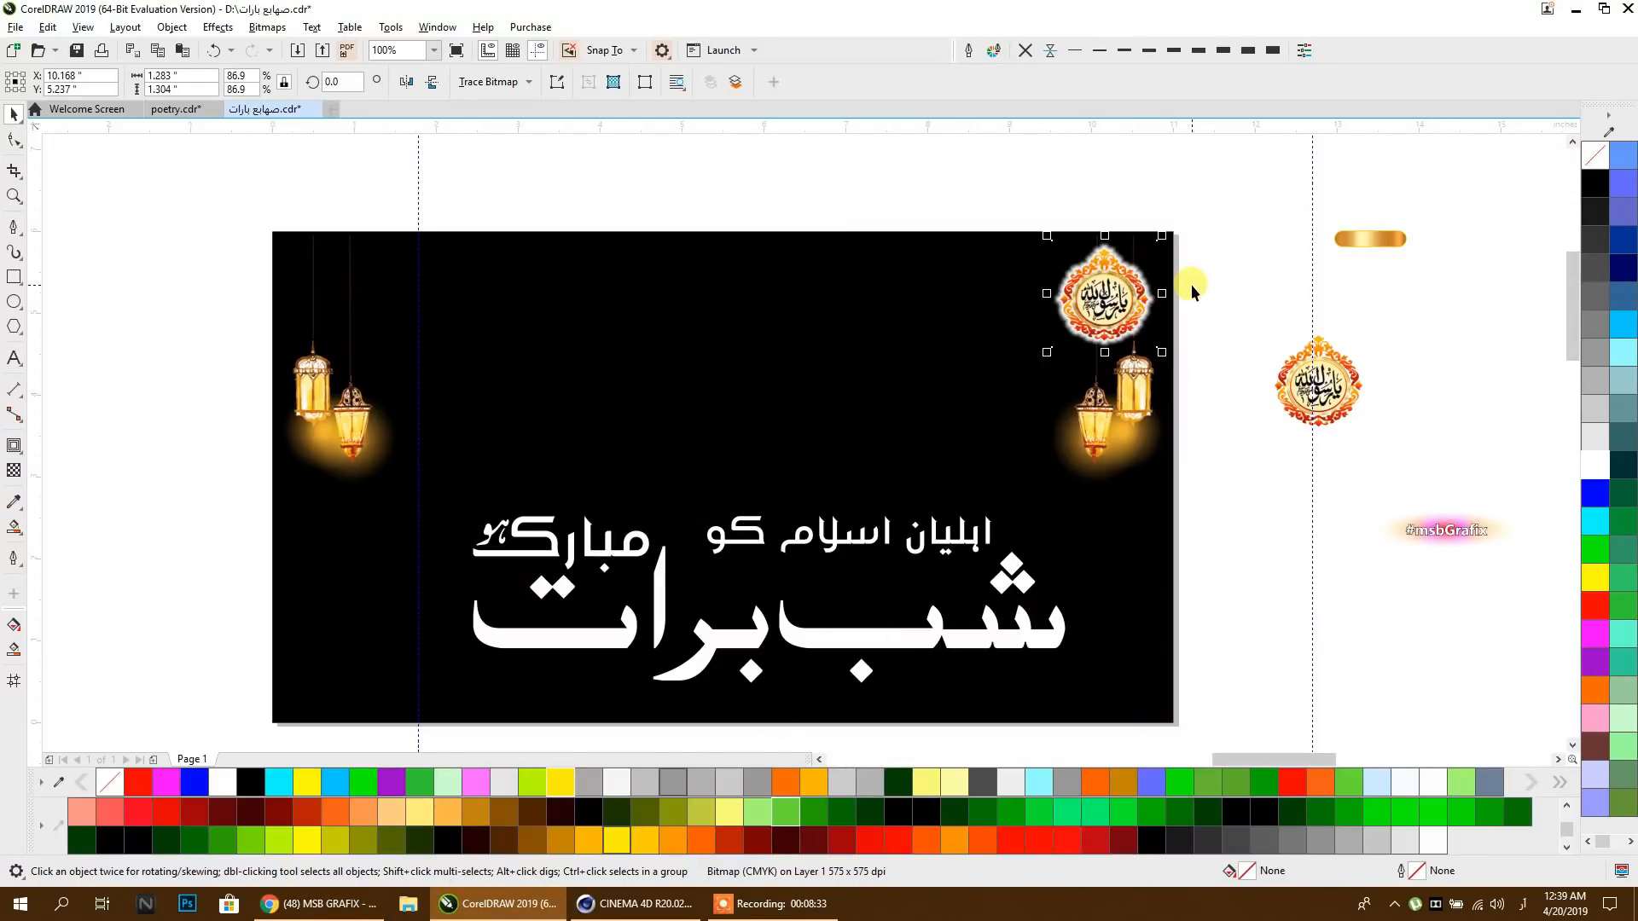
Step: Position the calligraphy medallion above the lanterns in the banner's upper left corner
{"action": "left_click", "coordinate": [1348, 399]}
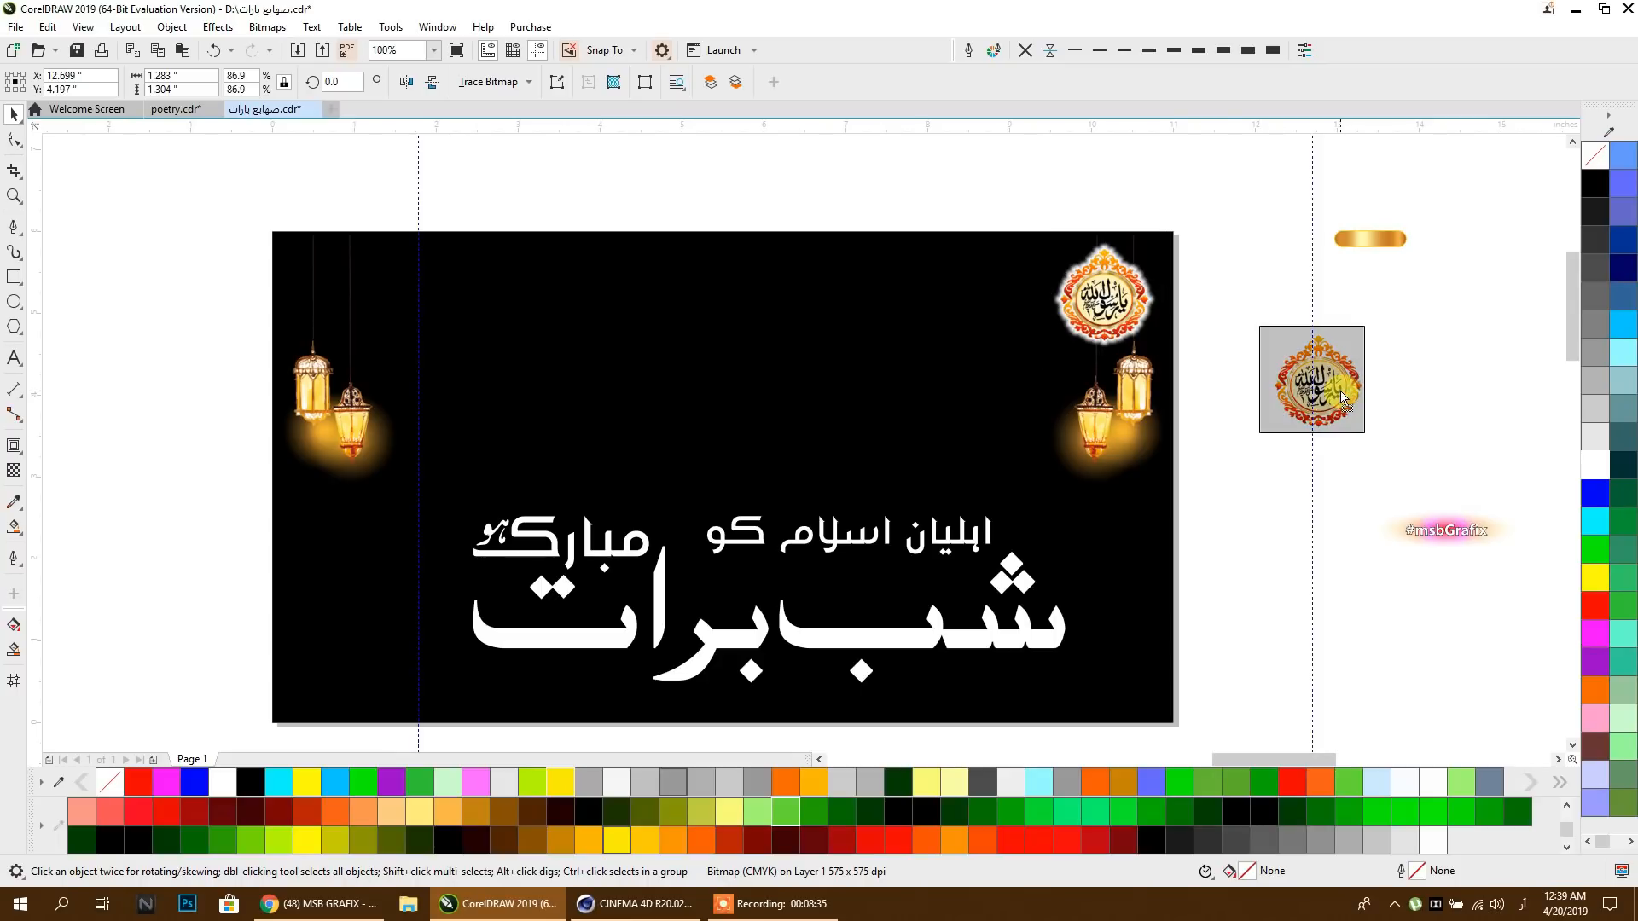
{"action": "scroll", "coordinate": [1289, 393], "scroll_direction": "down", "scroll_amount": 2}
{"action": "left_click_drag", "start_coordinate": [1279, 391], "coordinate": [1026, 424]}
{"action": "left_click_drag", "start_coordinate": [642, 427], "coordinate": [1078, 398]}
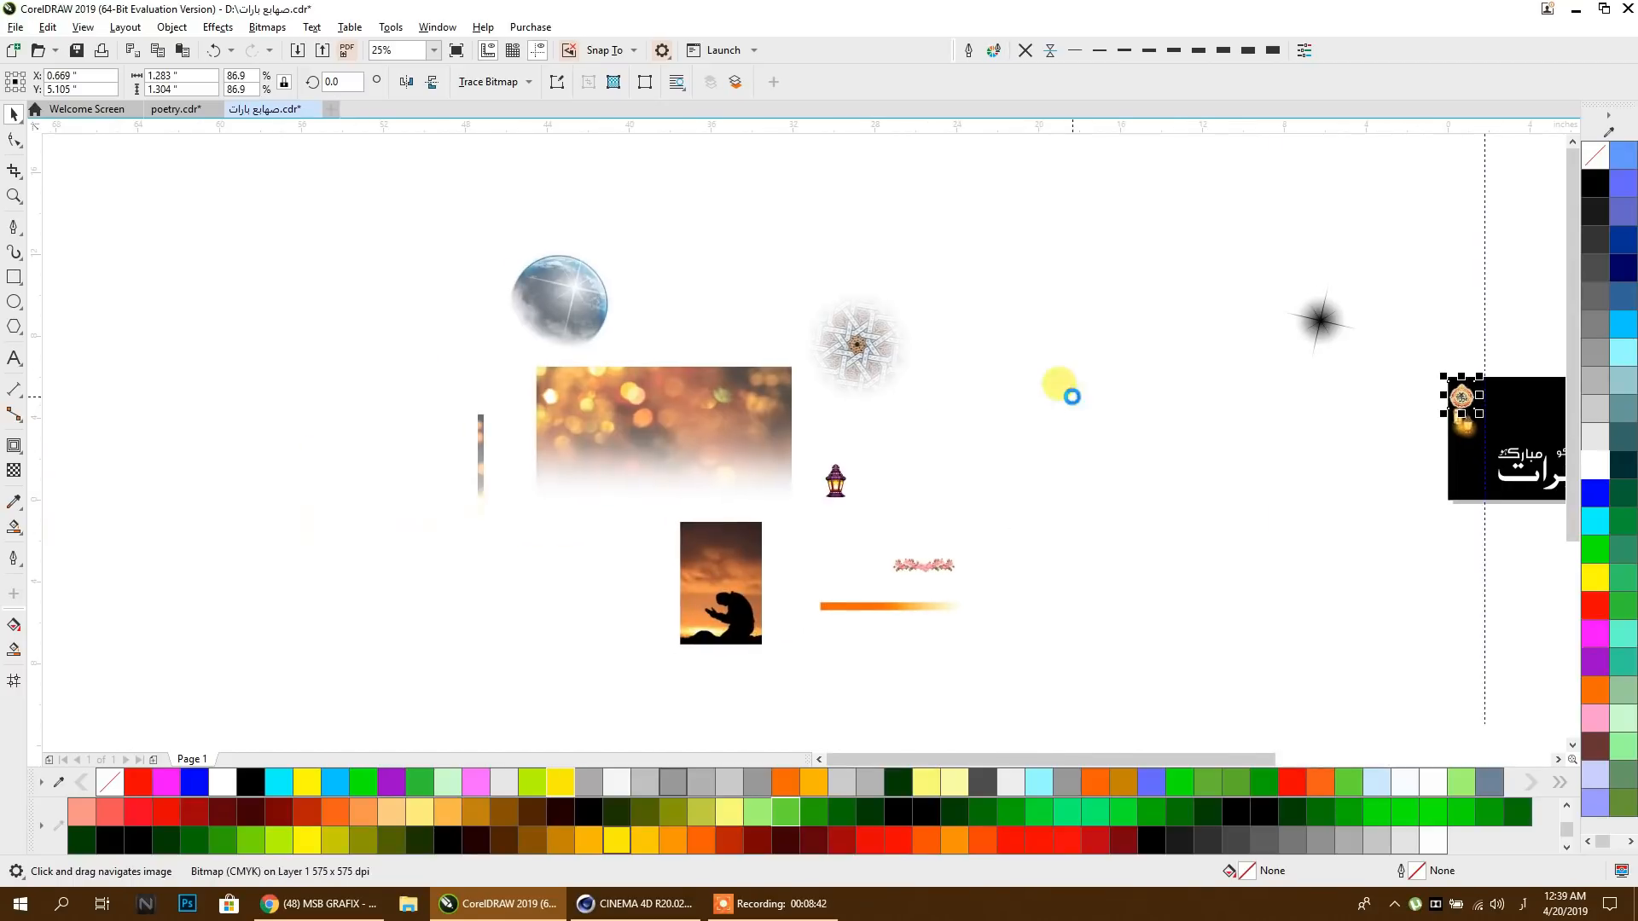
Step: Copy the grouped medallion and lanterns on the right side of the finished light green banner design
{"action": "scroll", "coordinate": [822, 389], "scroll_direction": "down", "scroll_amount": 1}
{"action": "scroll", "coordinate": [811, 475], "scroll_direction": "up", "scroll_amount": 2}
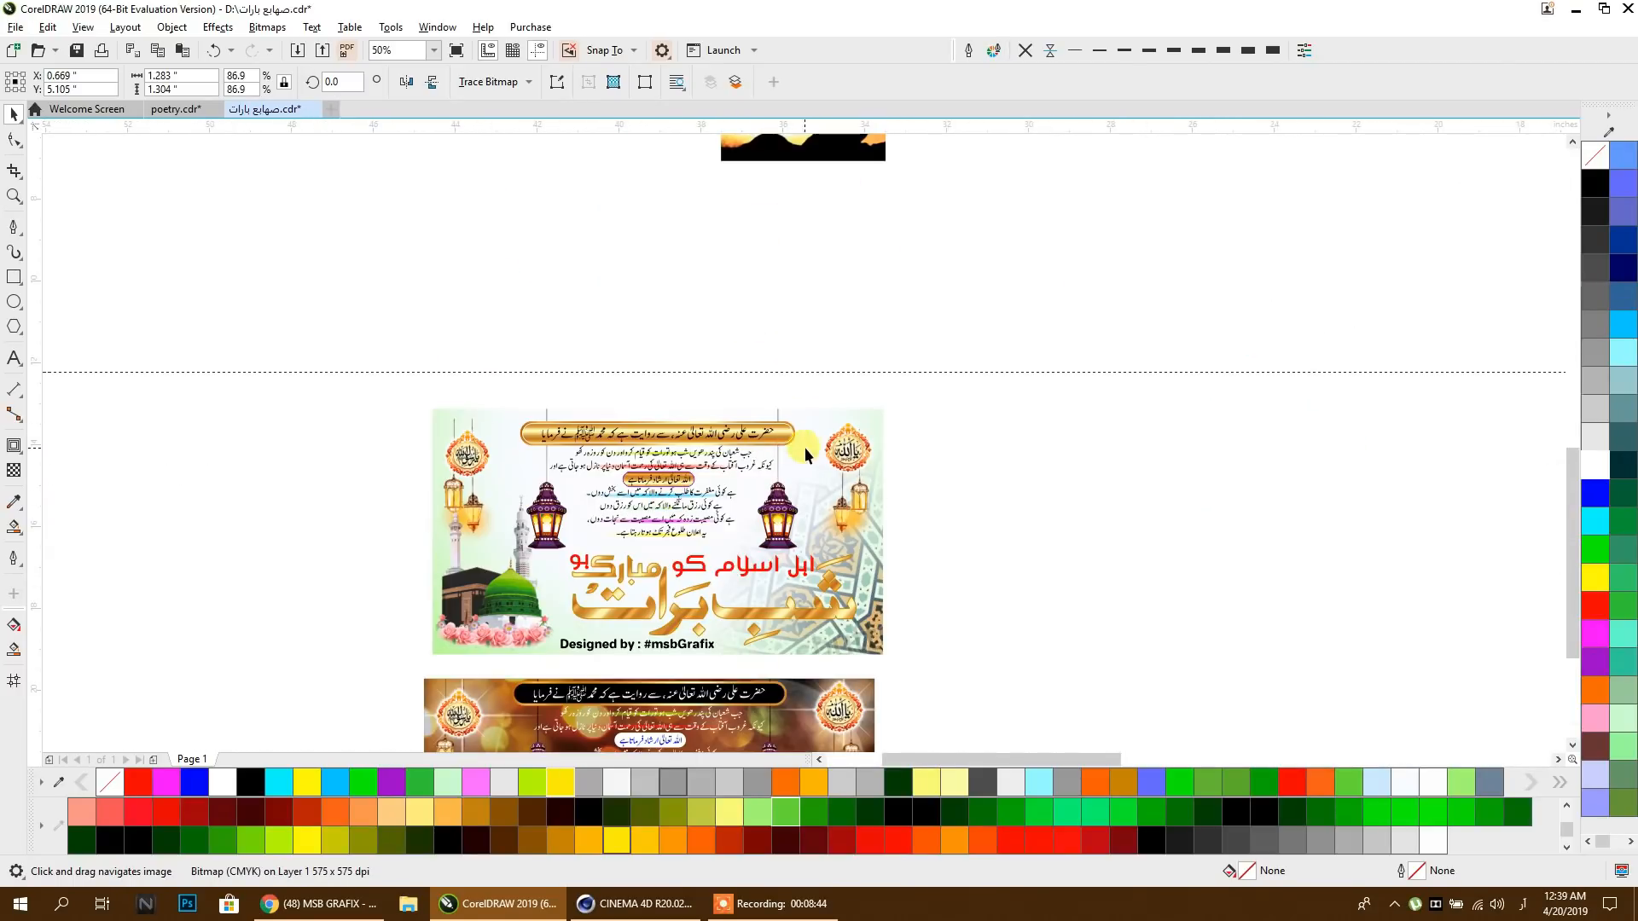
{"action": "left_click", "coordinate": [842, 460], "text": "ctrl"}
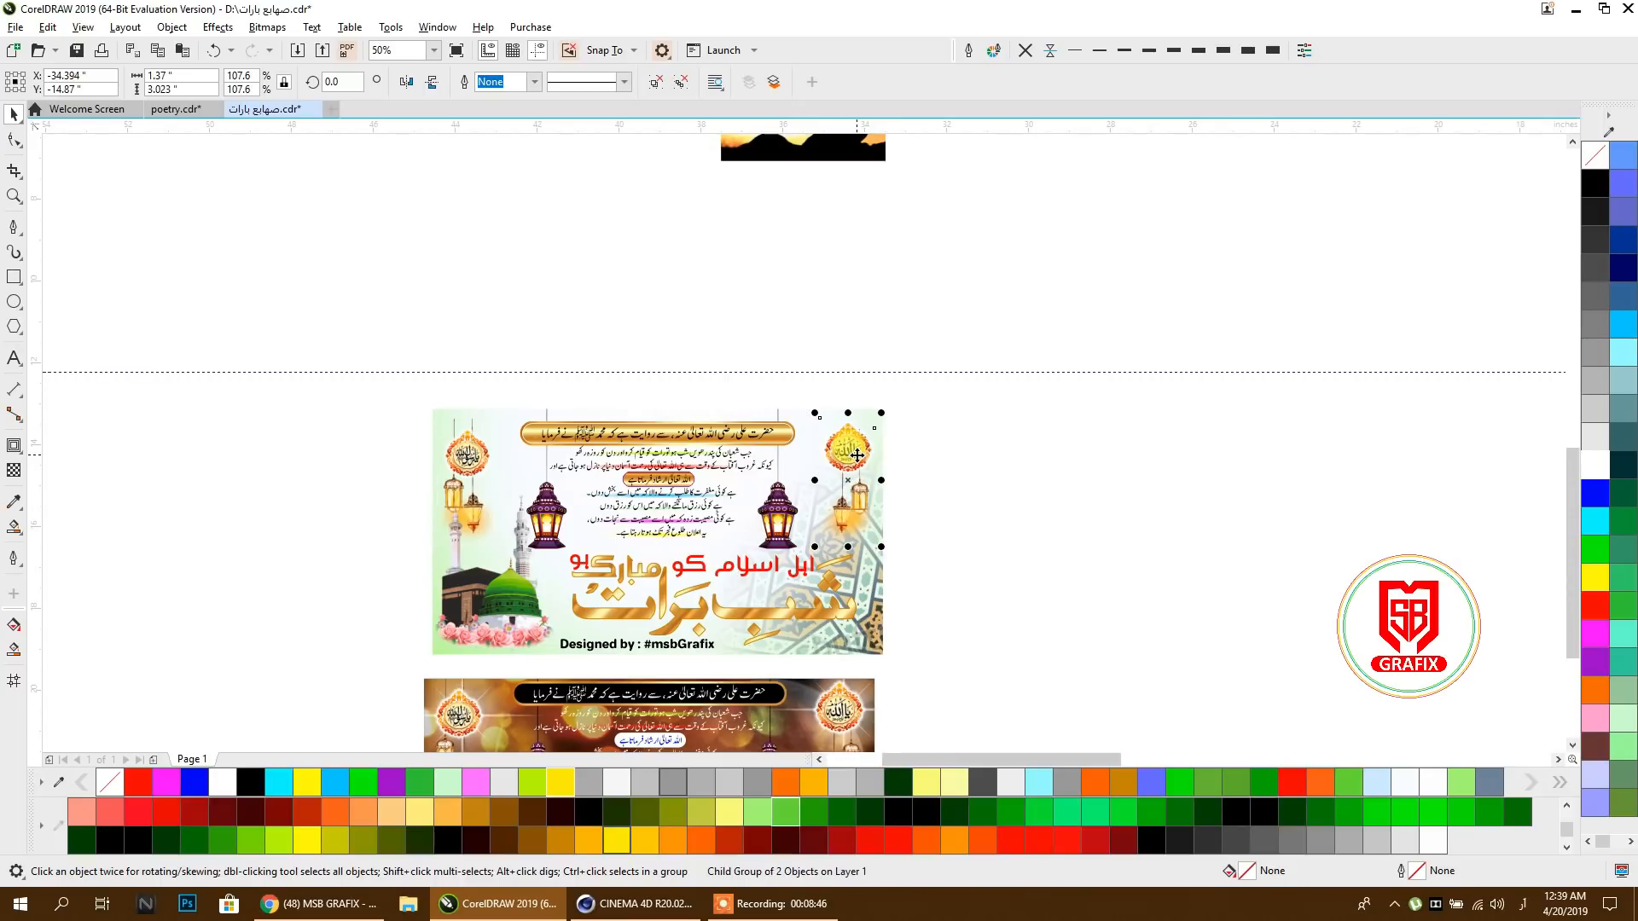
{"action": "key", "text": "ctrl+c"}
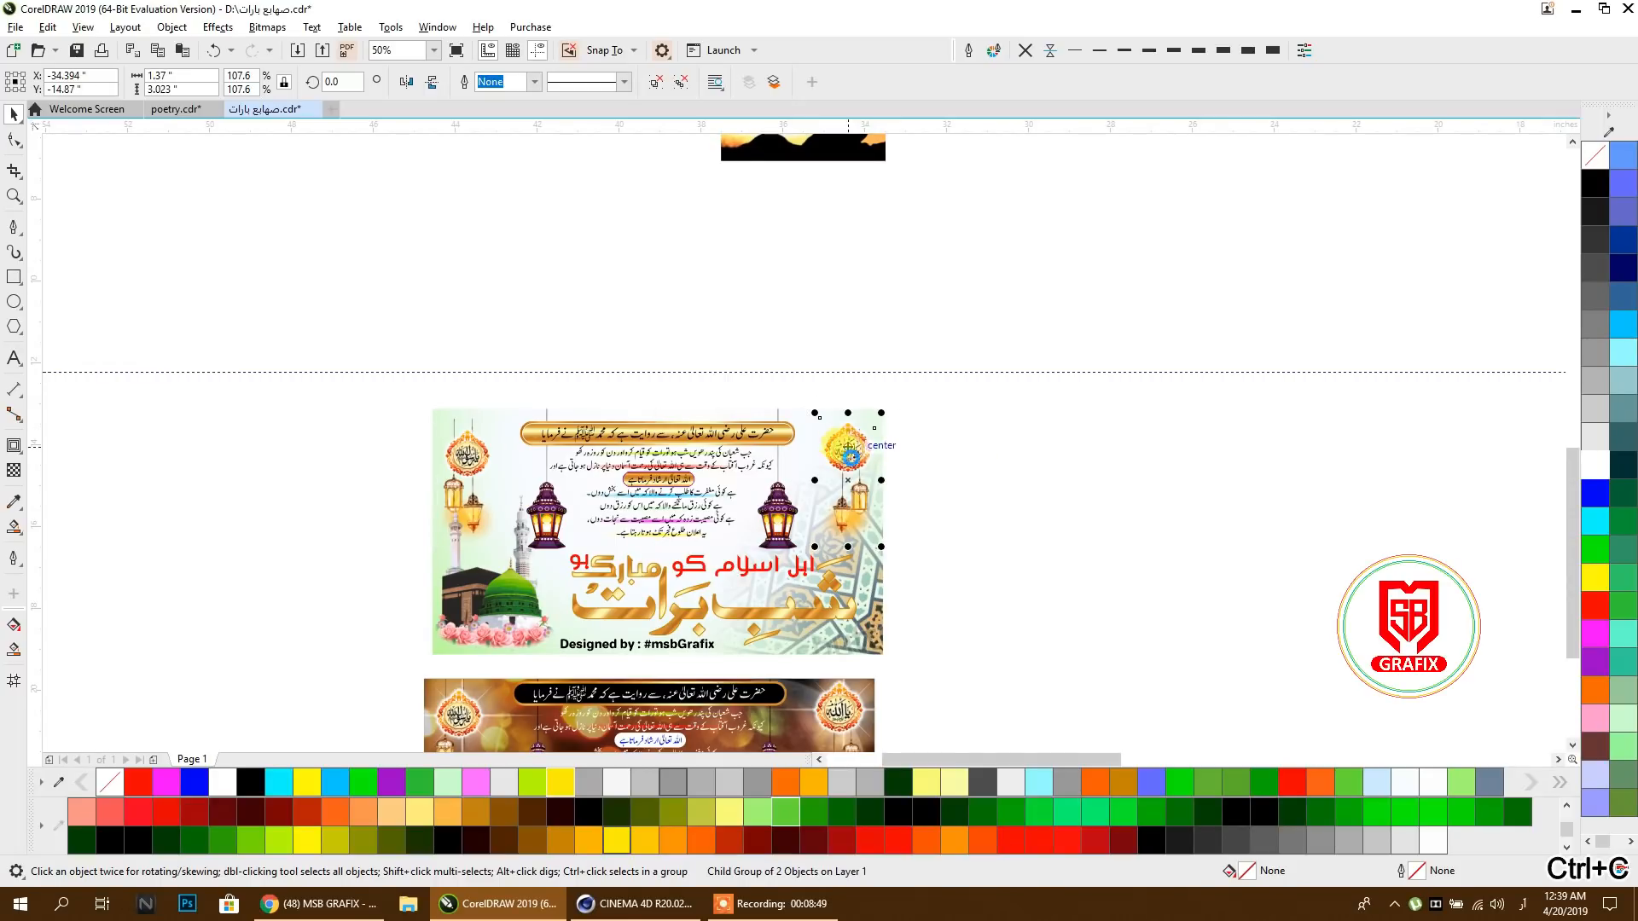
{"action": "left_click", "coordinate": [975, 457]}
{"action": "scroll", "coordinate": [975, 457], "scroll_direction": "down", "scroll_amount": 1}
{"action": "left_click_drag", "start_coordinate": [1006, 499], "coordinate": [395, 654]}
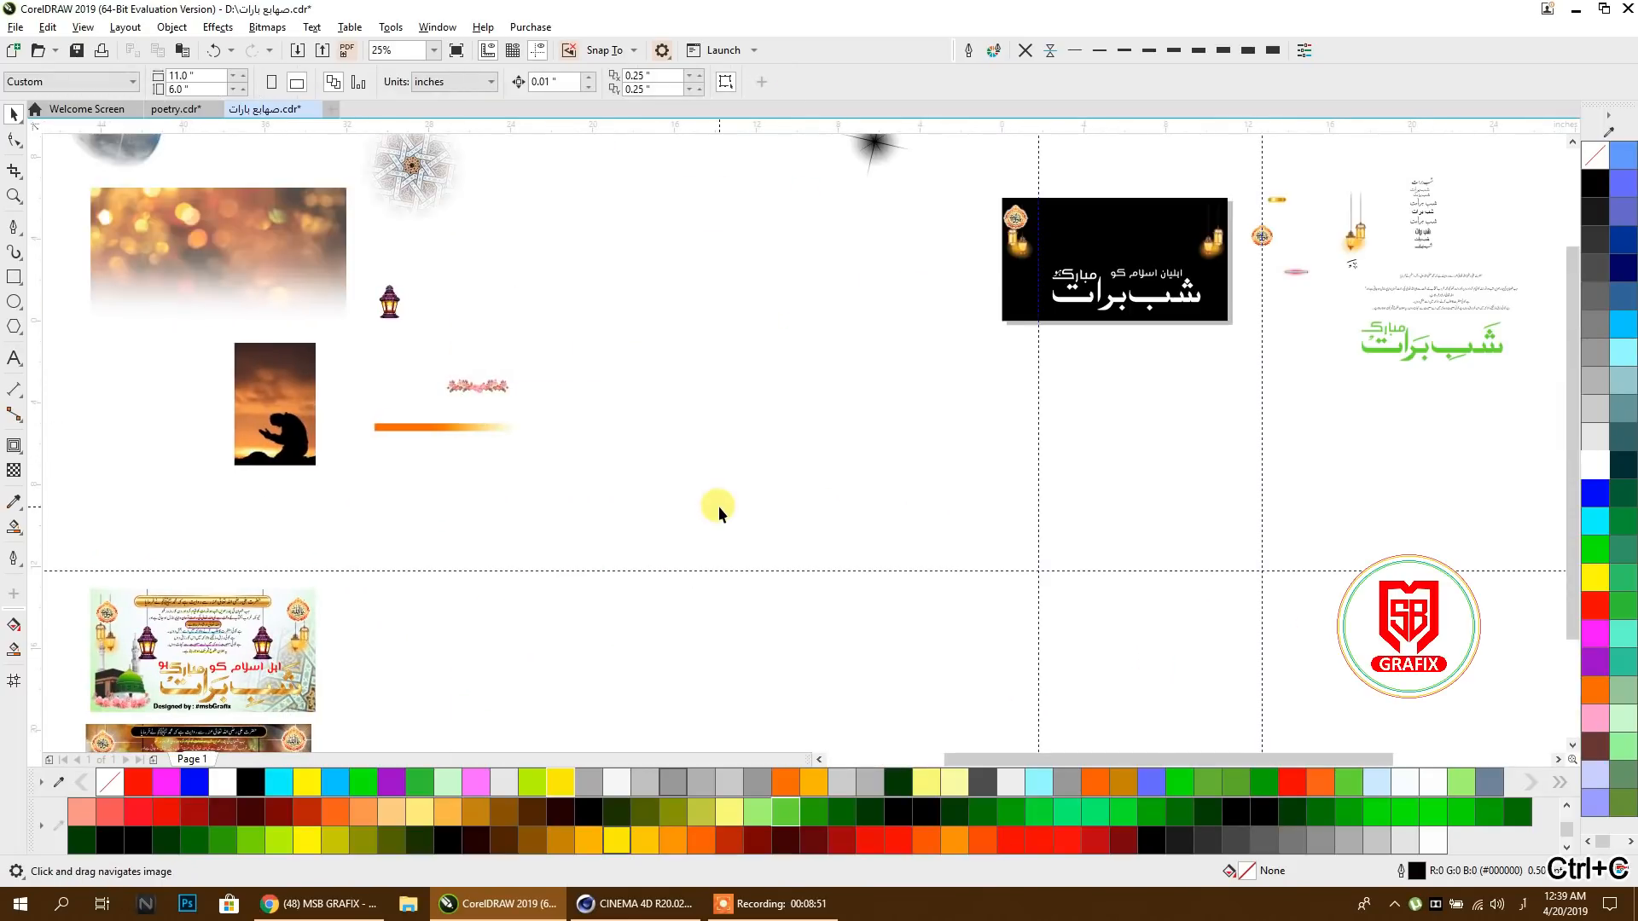
Step: Paste the copied calligraphy medallion and place it above the lanterns in the banner's upper right corner
{"action": "key", "text": "ctrl+v"}
{"action": "left_click_drag", "start_coordinate": [292, 610], "coordinate": [1227, 220]}
{"action": "left_click", "coordinate": [780, 265]}
{"action": "scroll", "coordinate": [1225, 219], "scroll_direction": "up", "scroll_amount": 3}
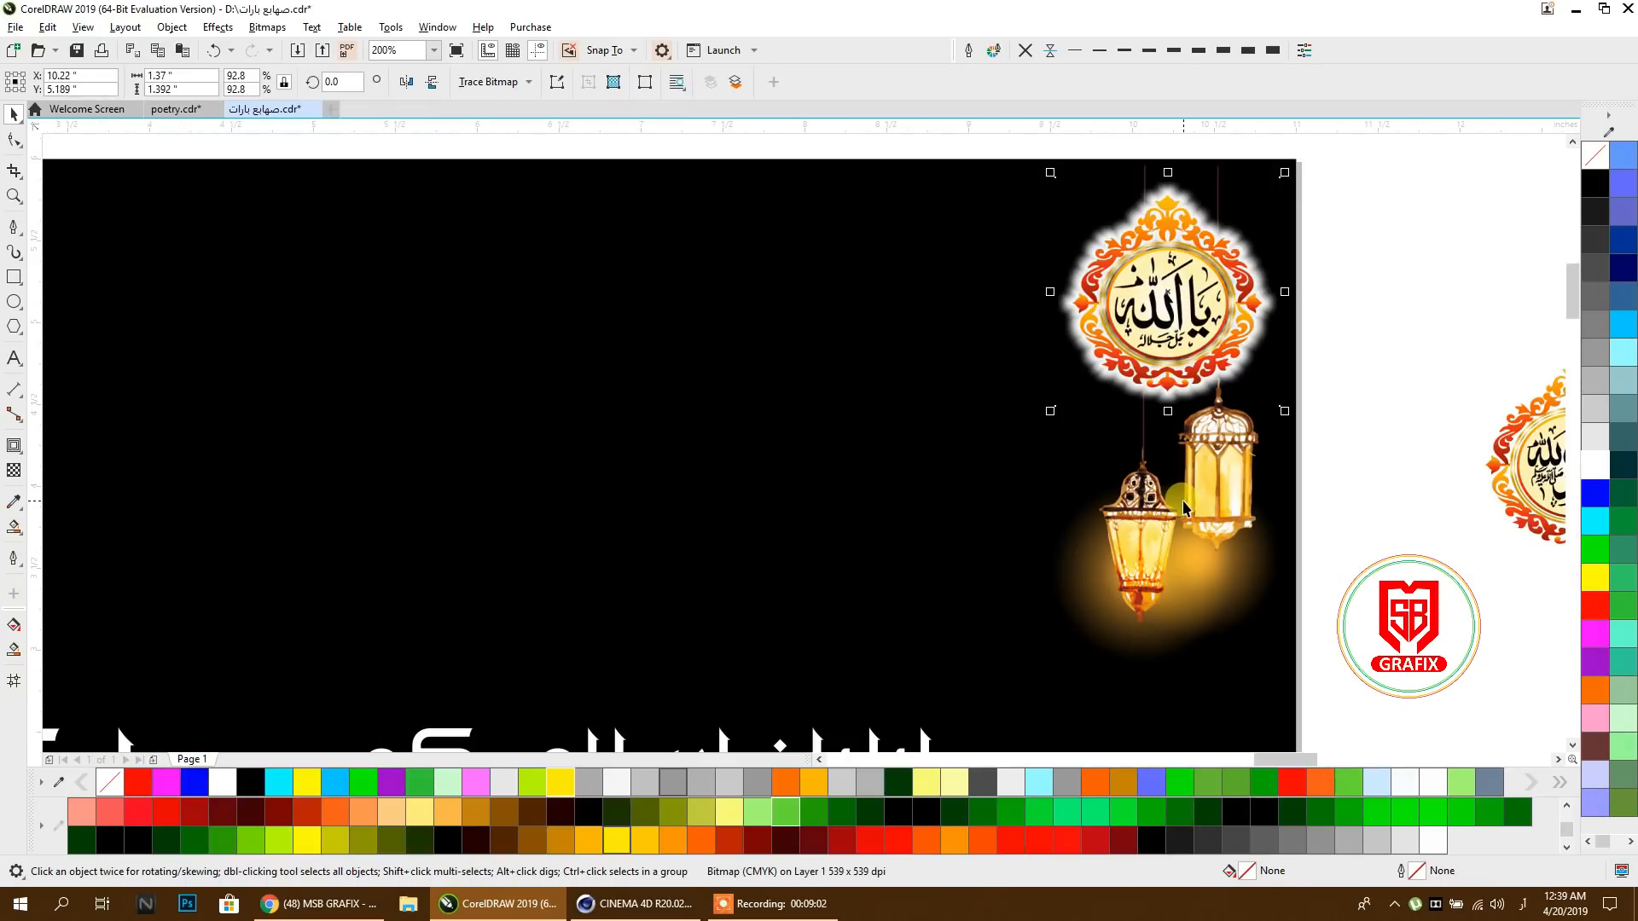
Step: Group the right medallion with the lantern pair beneath it
{"action": "left_click", "coordinate": [1181, 508], "text": "shift"}
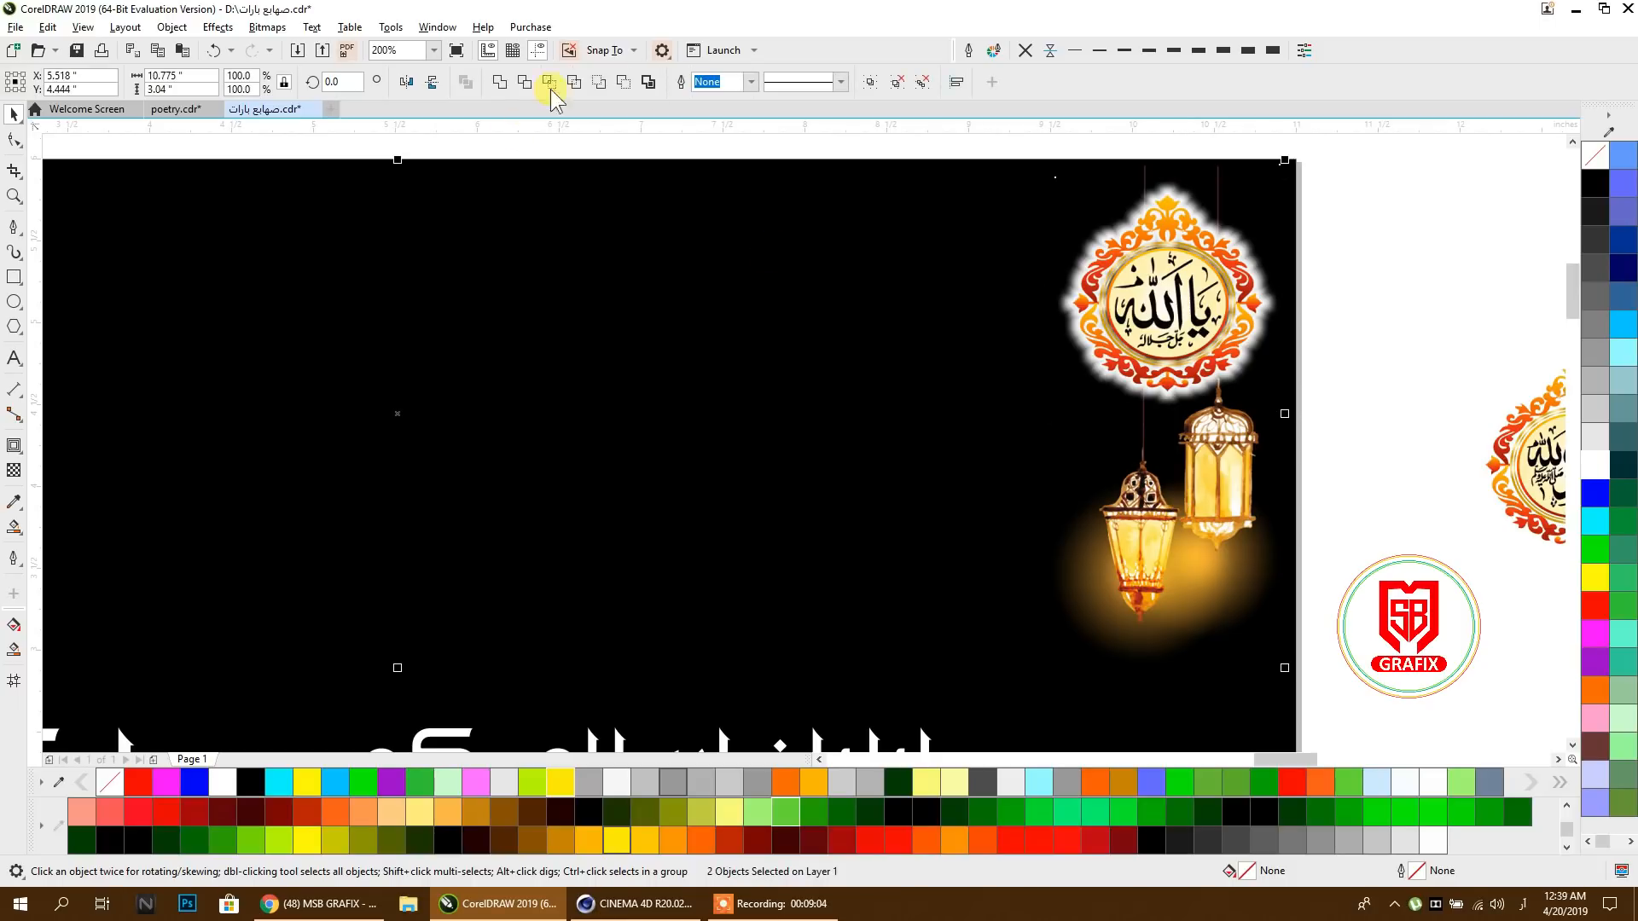
{"action": "left_click", "coordinate": [1252, 281]}
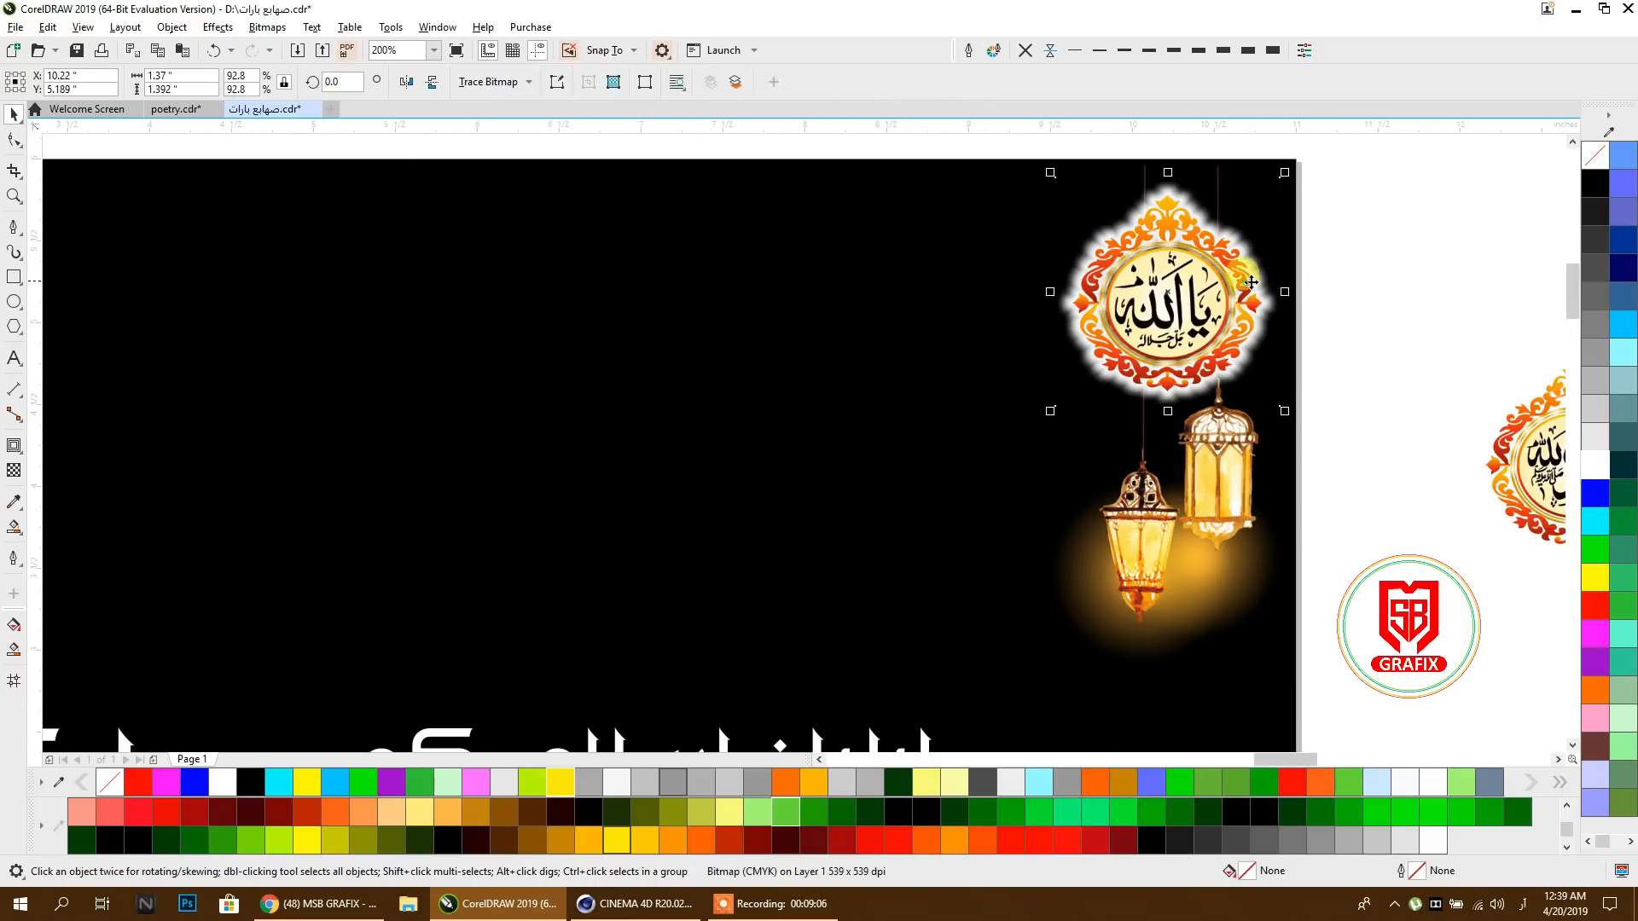
{"action": "left_click", "coordinate": [1218, 495], "text": "shift"}
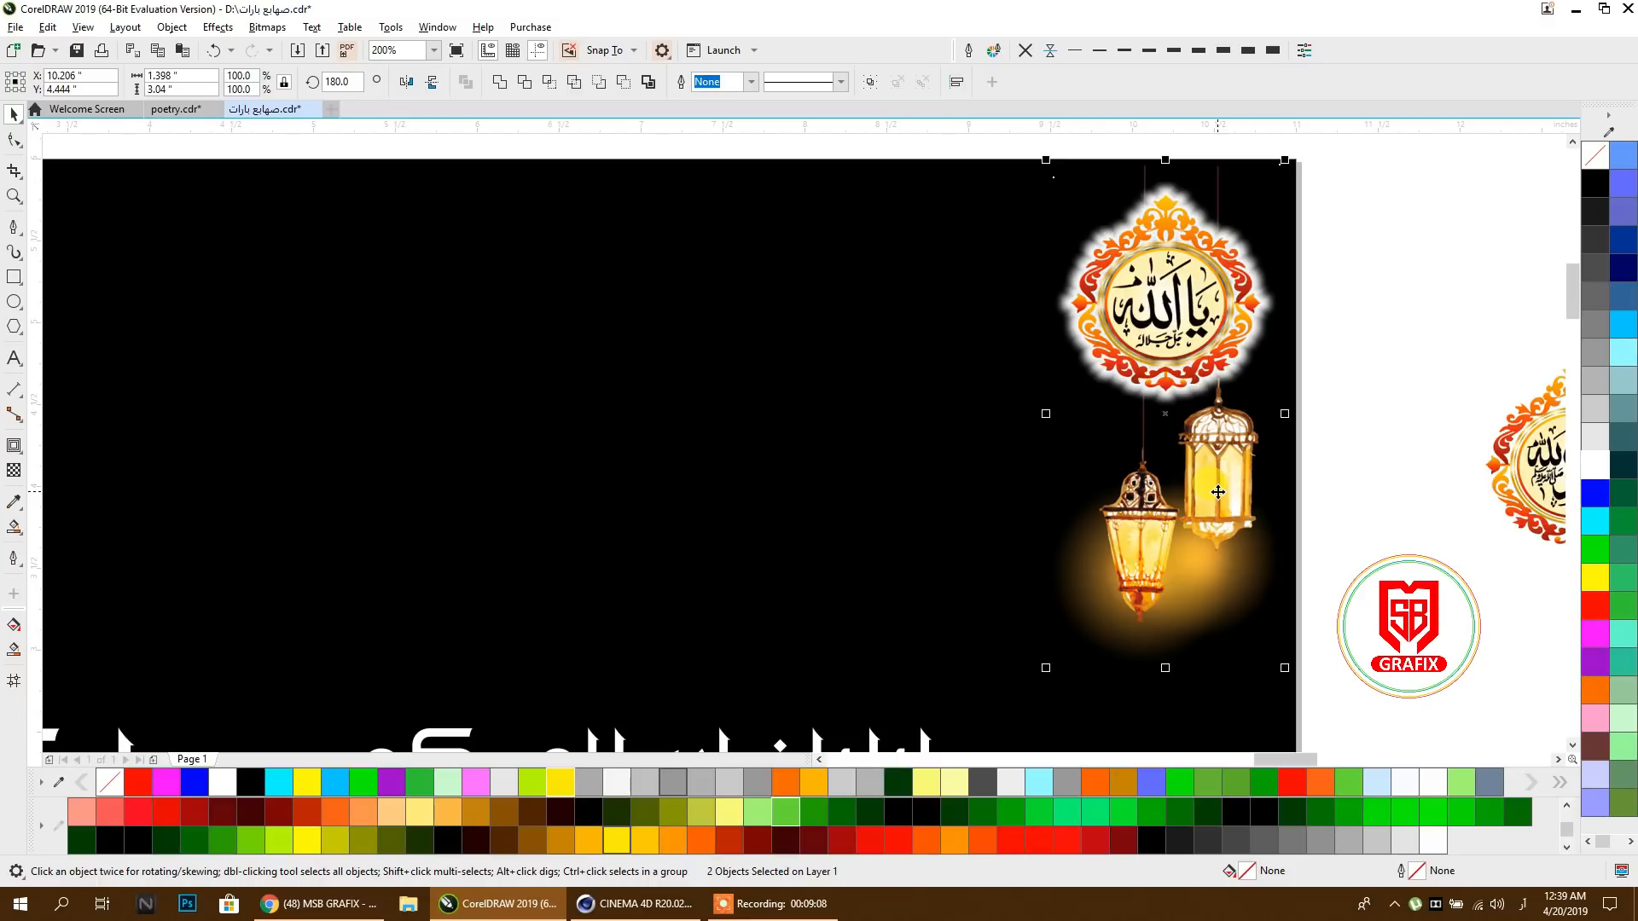
{"action": "key", "text": "ctrl+g"}
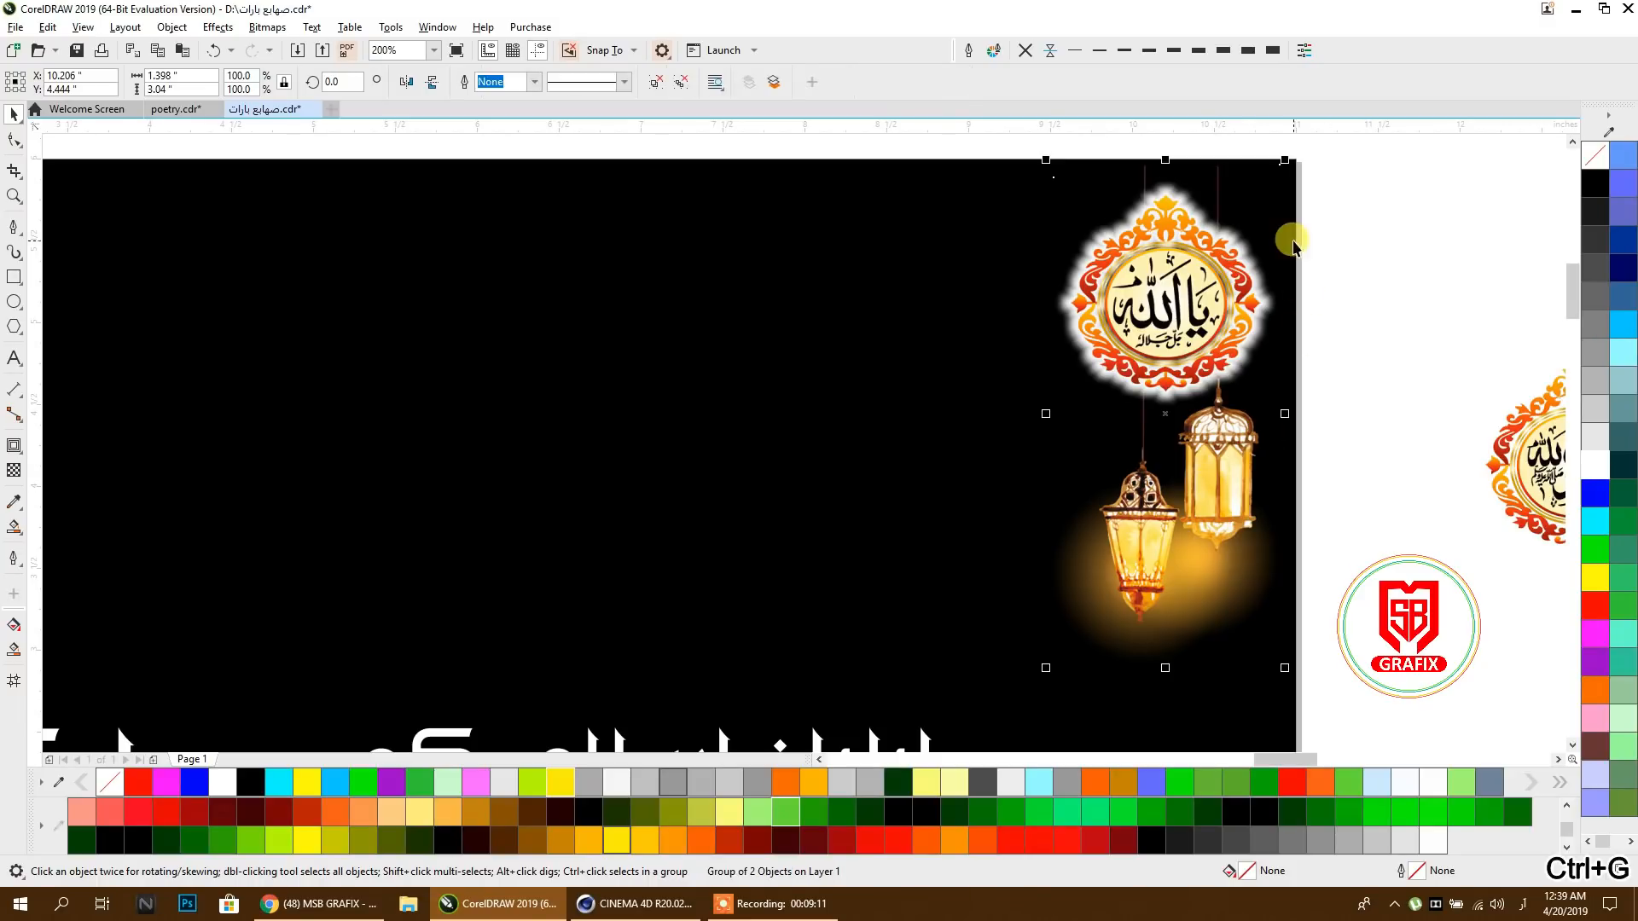
Step: Align the right medallion-and-lantern group to the top and right edges of the black banner background
{"action": "left_click", "coordinate": [978, 231], "text": "shift"}
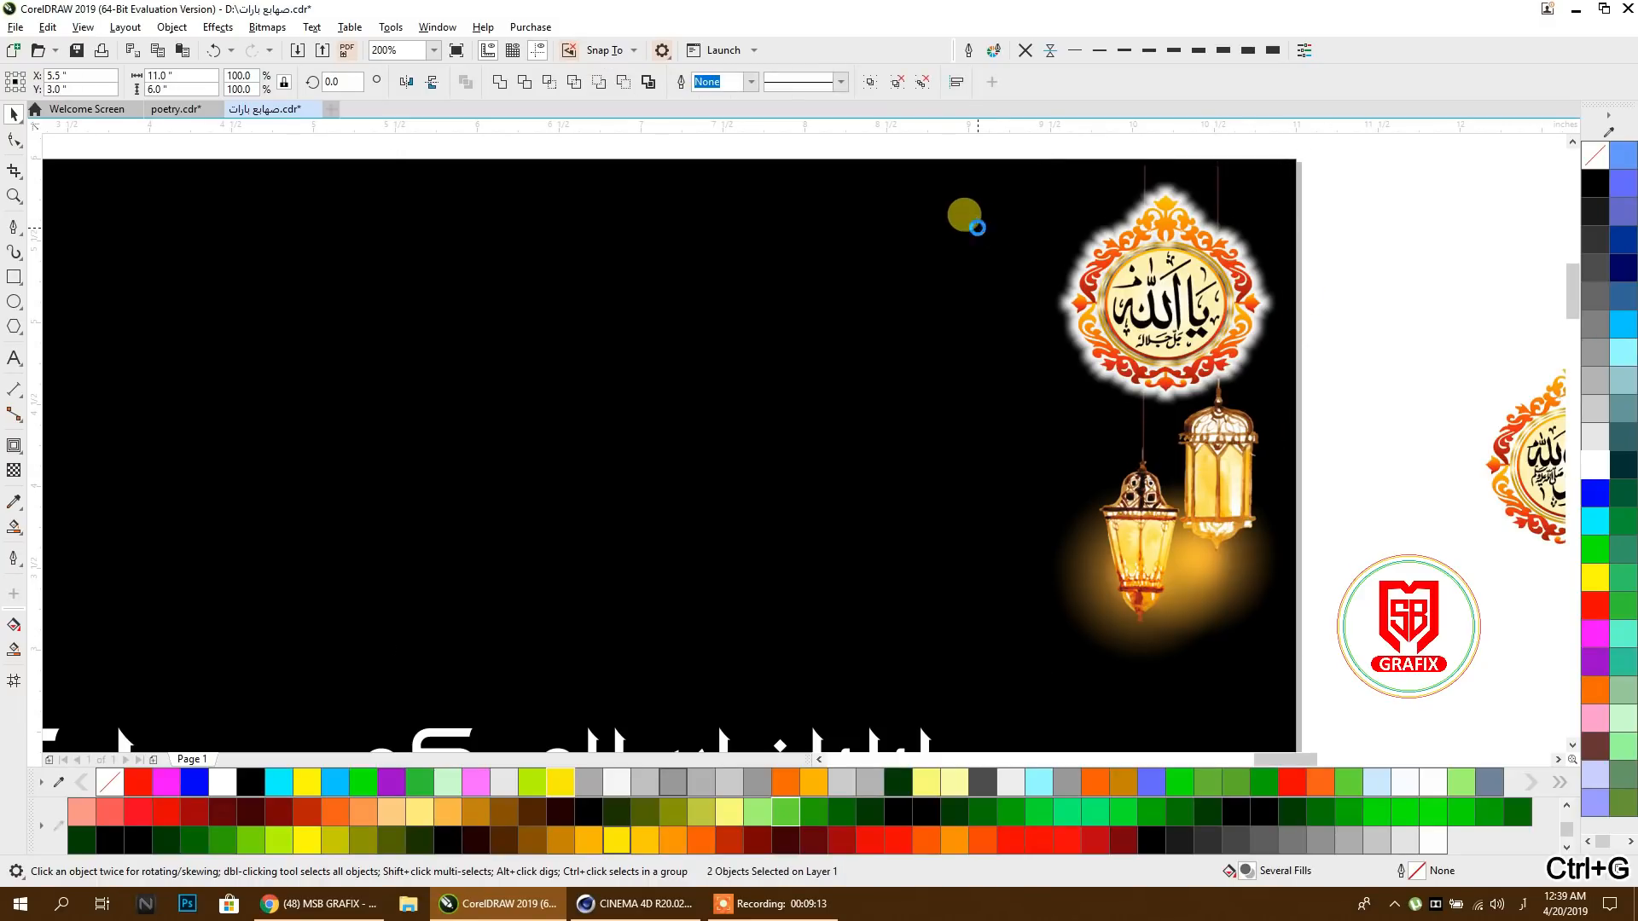
{"action": "key", "text": "t"}
{"action": "key", "text": "r"}
{"action": "scroll", "coordinate": [978, 246], "scroll_direction": "down", "scroll_amount": 4}
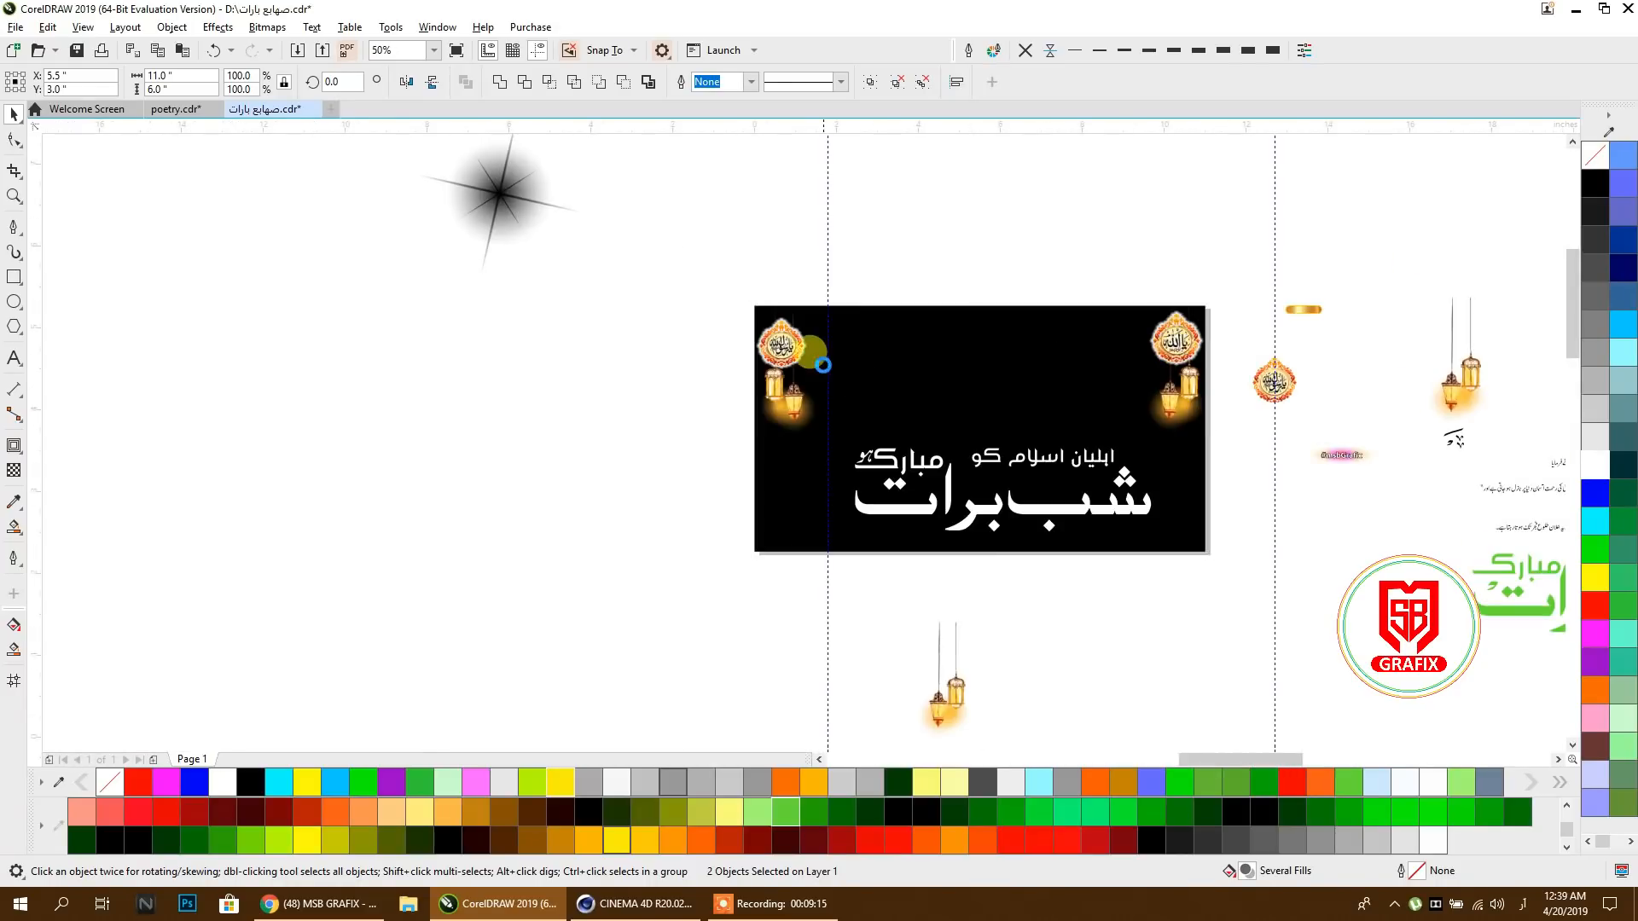
Step: Align the top of the left medallion with the top of the right medallion-and-lantern group
{"action": "scroll", "coordinate": [629, 270], "scroll_direction": "up", "scroll_amount": 3}
{"action": "left_click_drag", "start_coordinate": [538, 214], "coordinate": [783, 537]}
{"action": "left_click", "coordinate": [497, 378]}
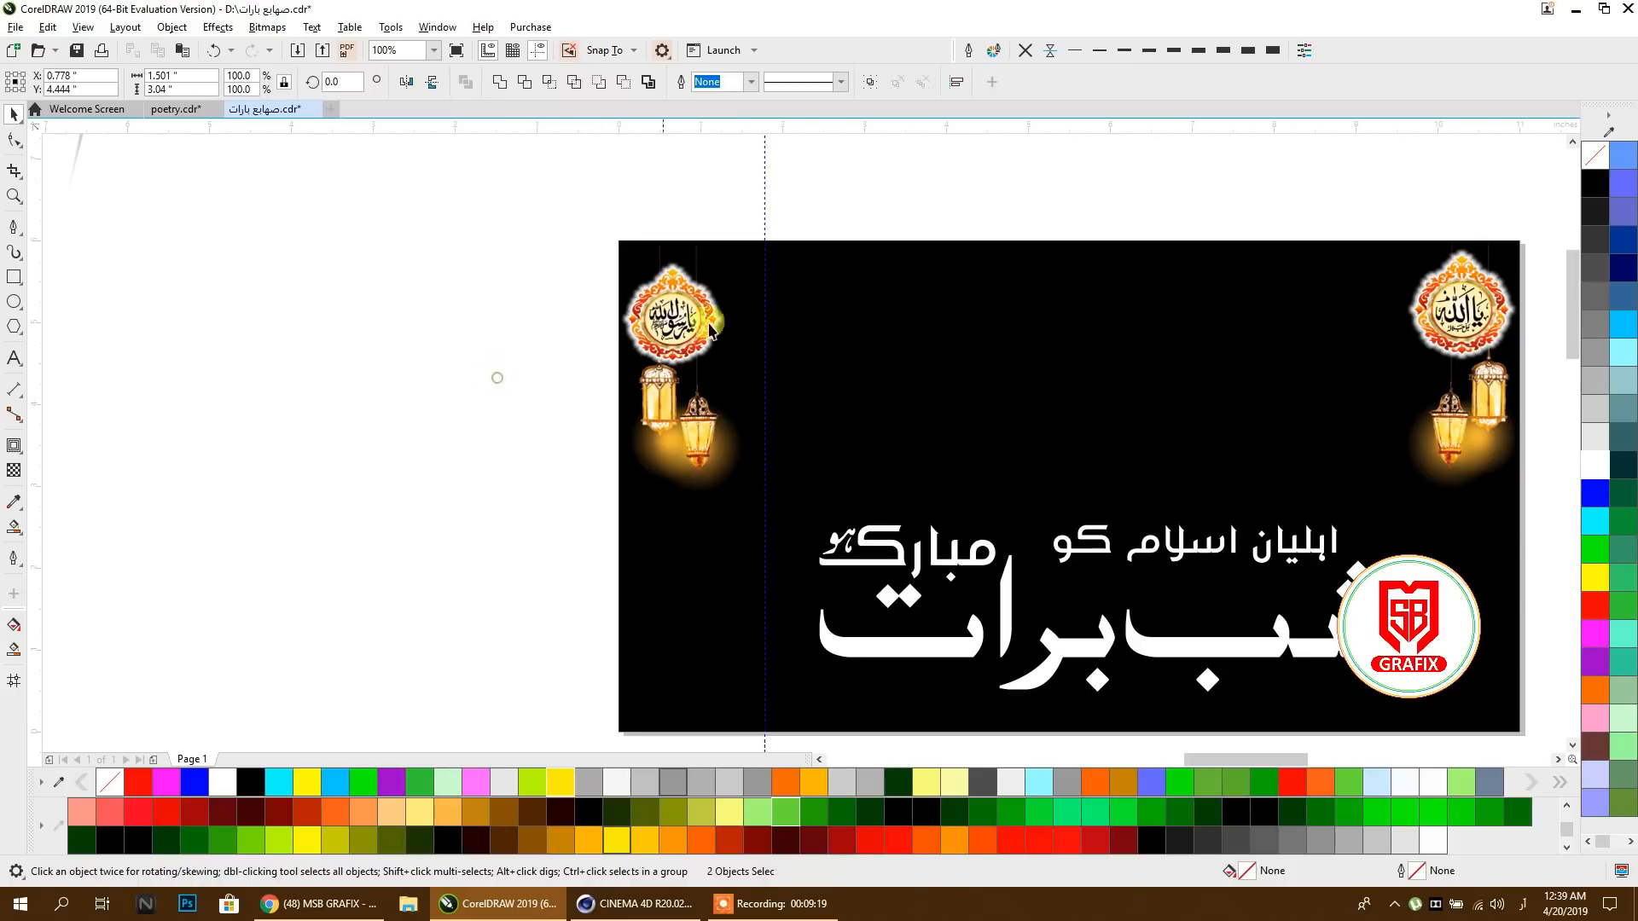
{"action": "left_click", "coordinate": [708, 323]}
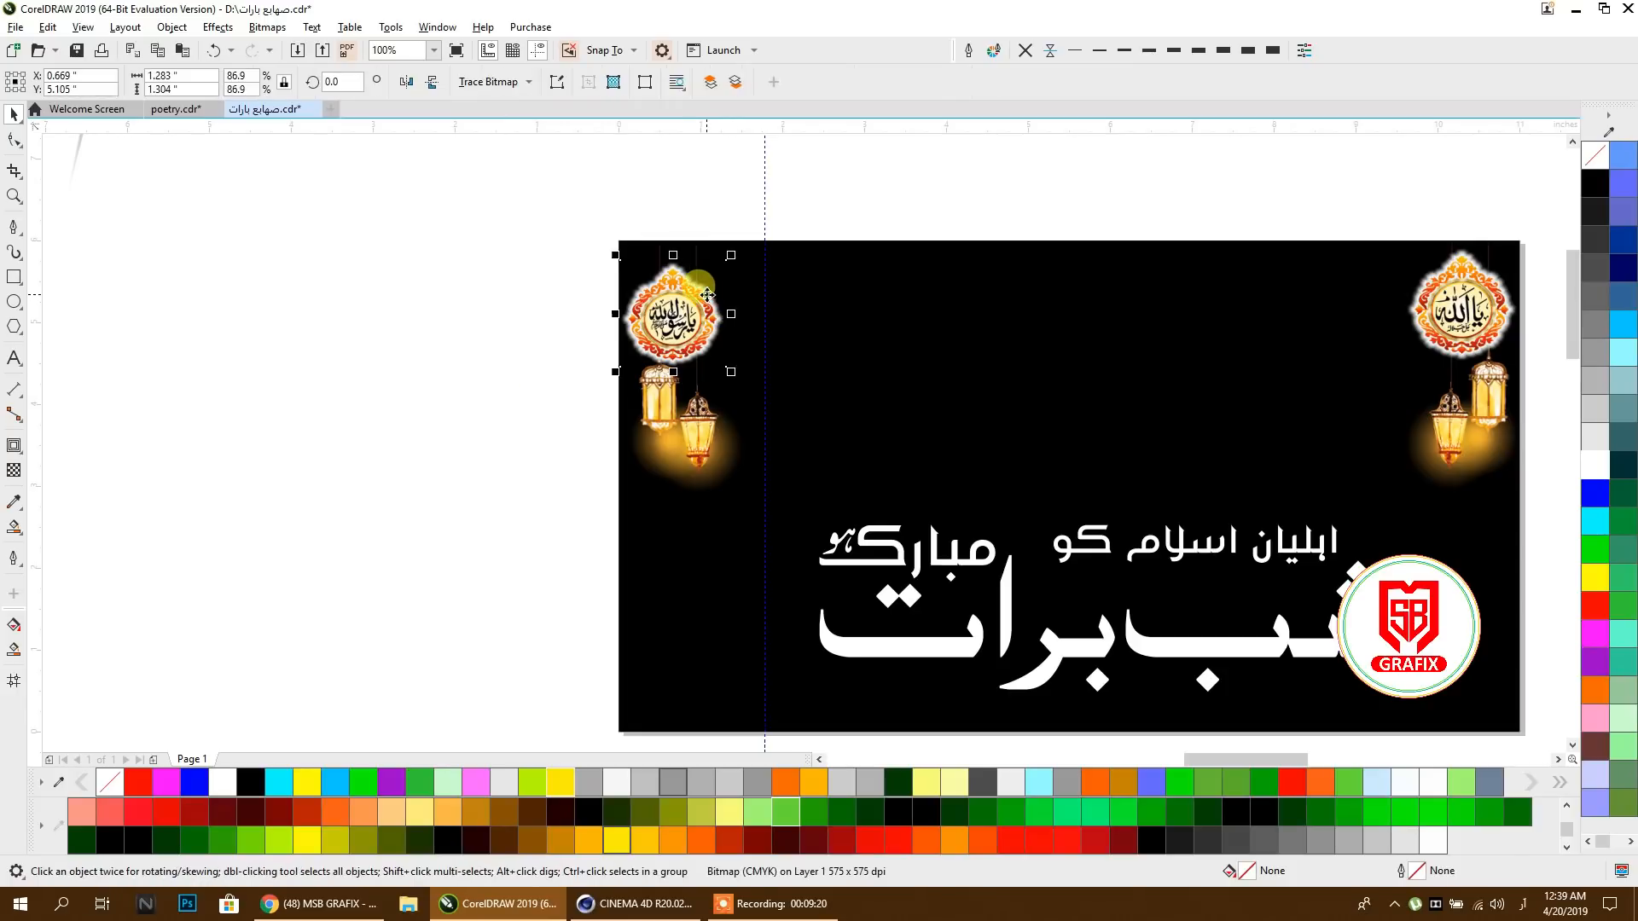
{"action": "left_click", "coordinate": [1416, 302], "text": "shift"}
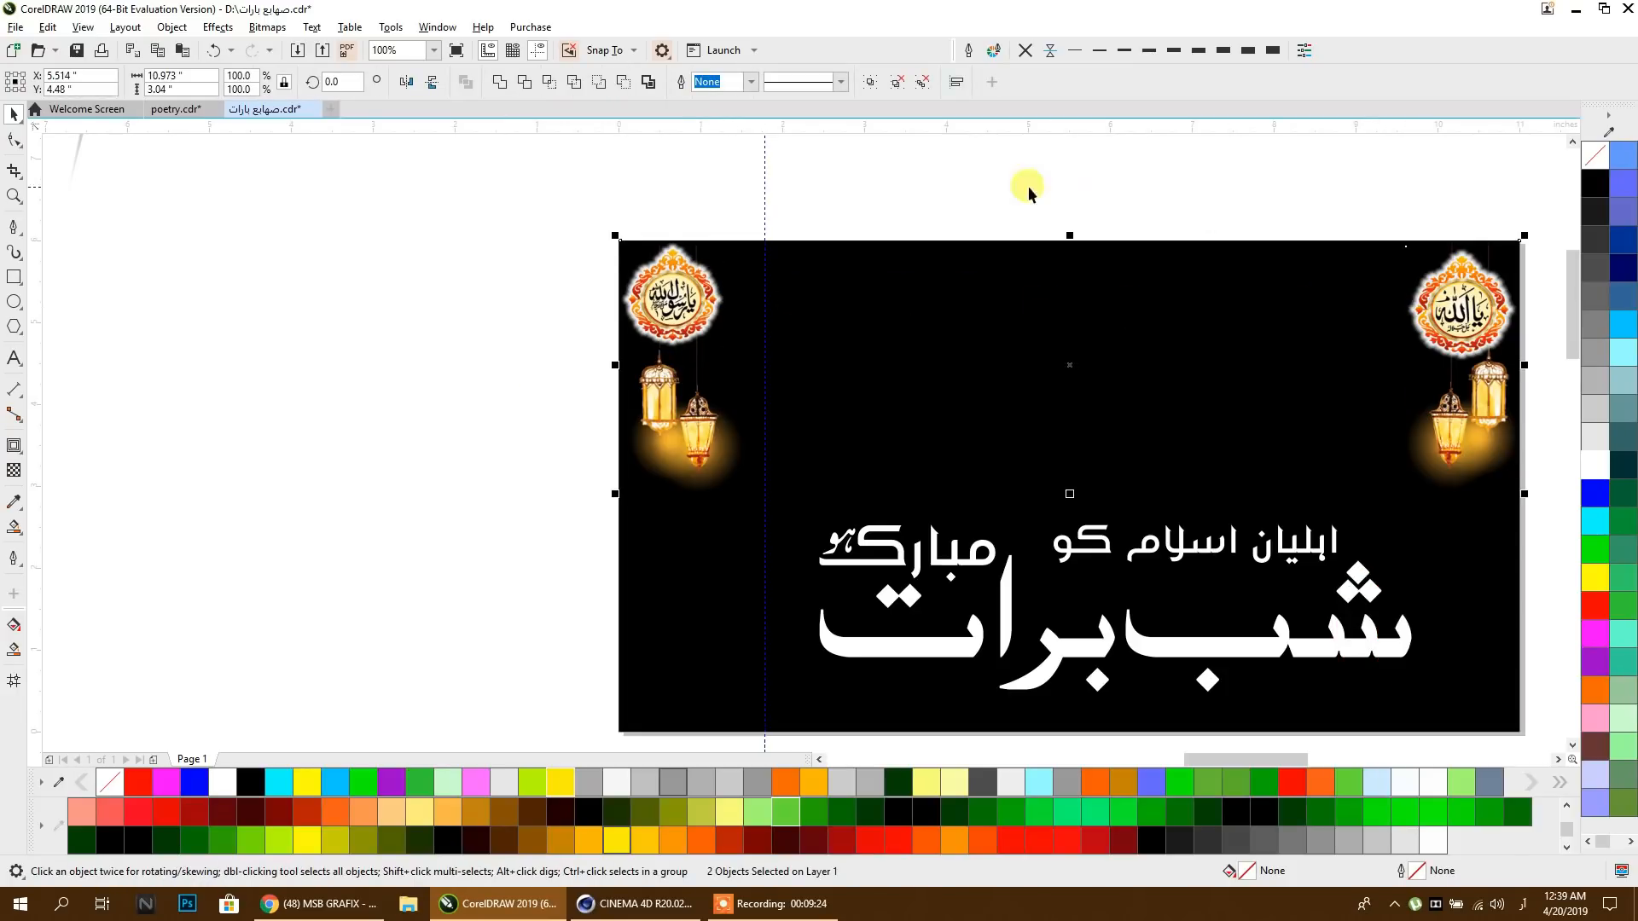
Step: Center the left medallion horizontally over its lantern pair and group the two
{"action": "mouse_move", "coordinate": [543, 213]}
{"action": "left_mouse_down"}
{"action": "mouse_move", "coordinate": [839, 495]}
{"action": "mouse_move", "coordinate": [840, 538]}
{"action": "left_mouse_up"}
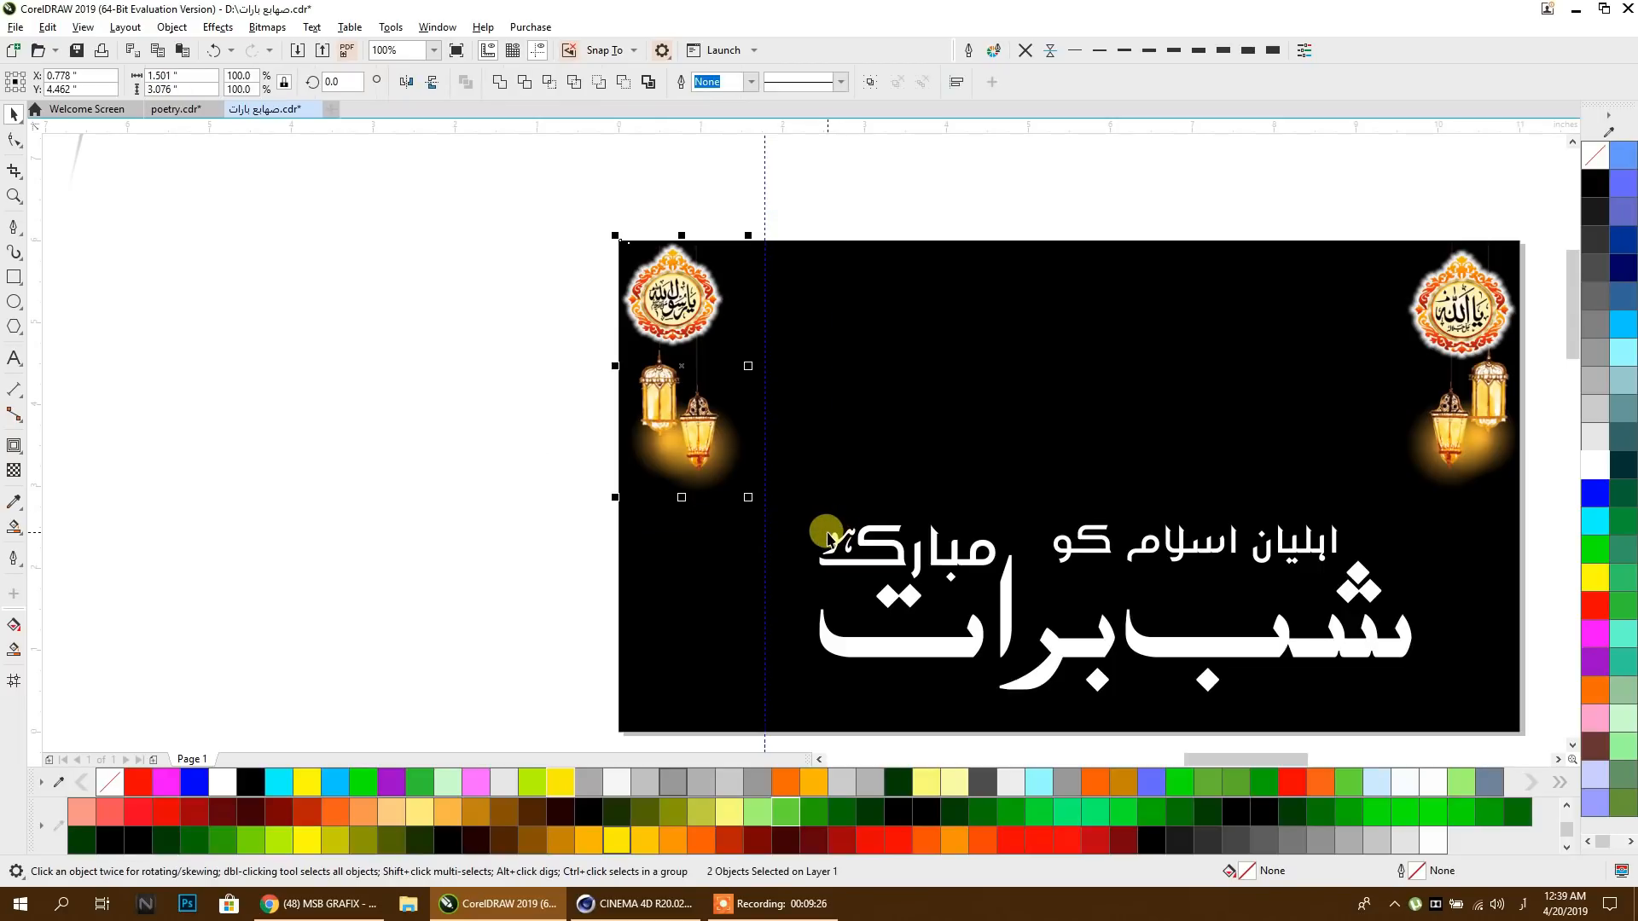
{"action": "key", "text": "e"}
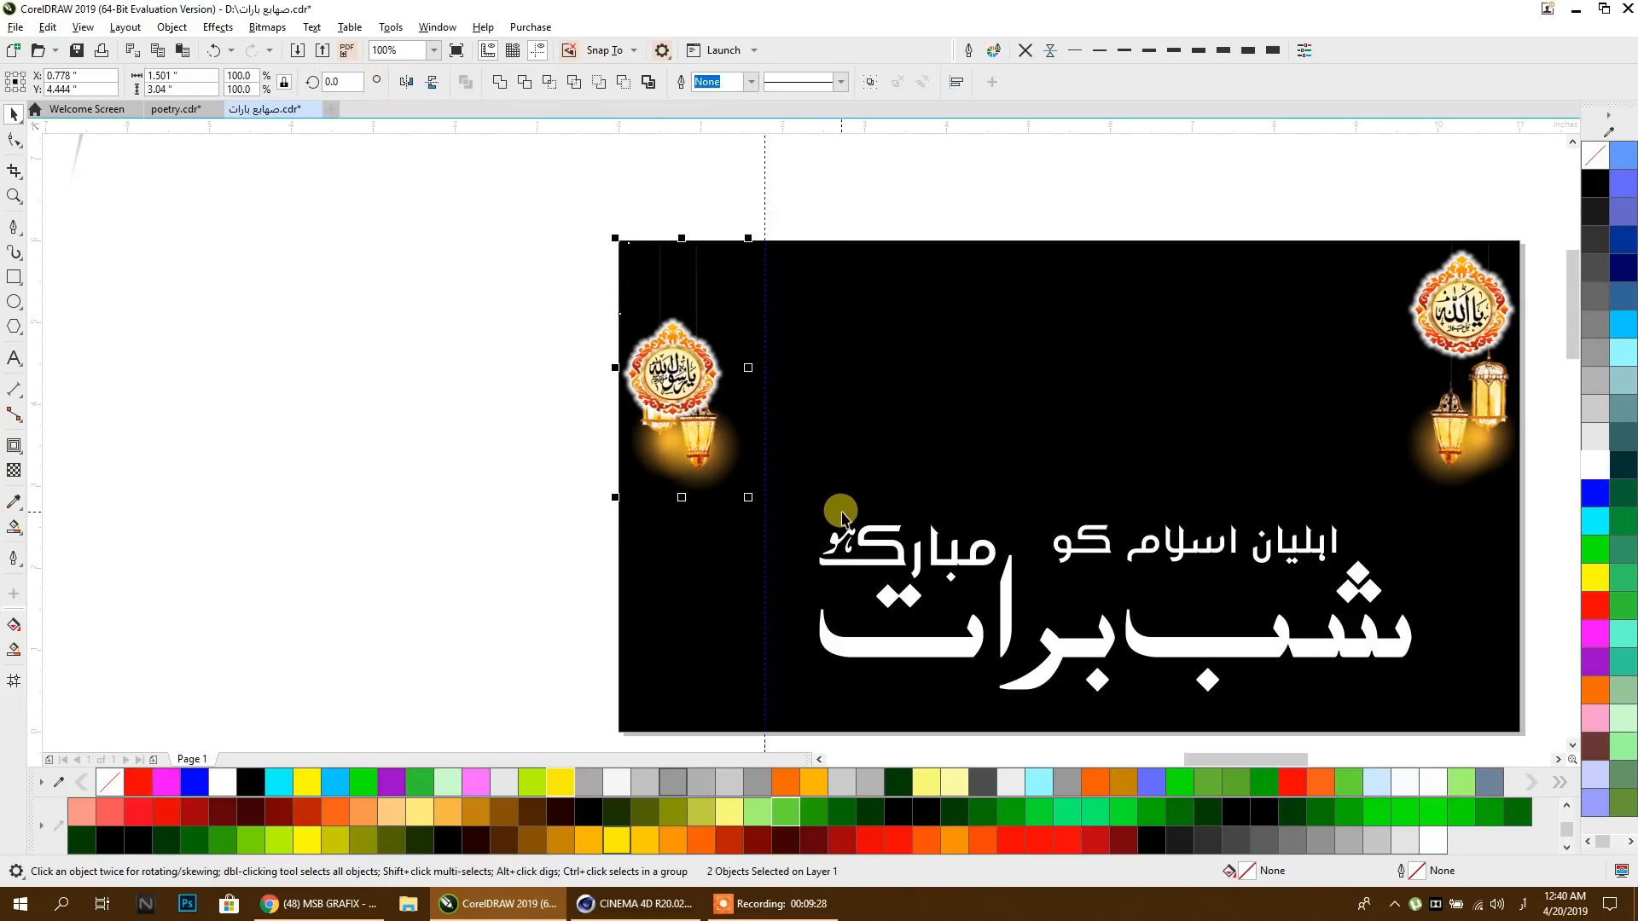
{"action": "key", "text": "ctrl+z"}
{"action": "key", "text": "ctrl+z"}
{"action": "key", "text": "ctrl+g"}
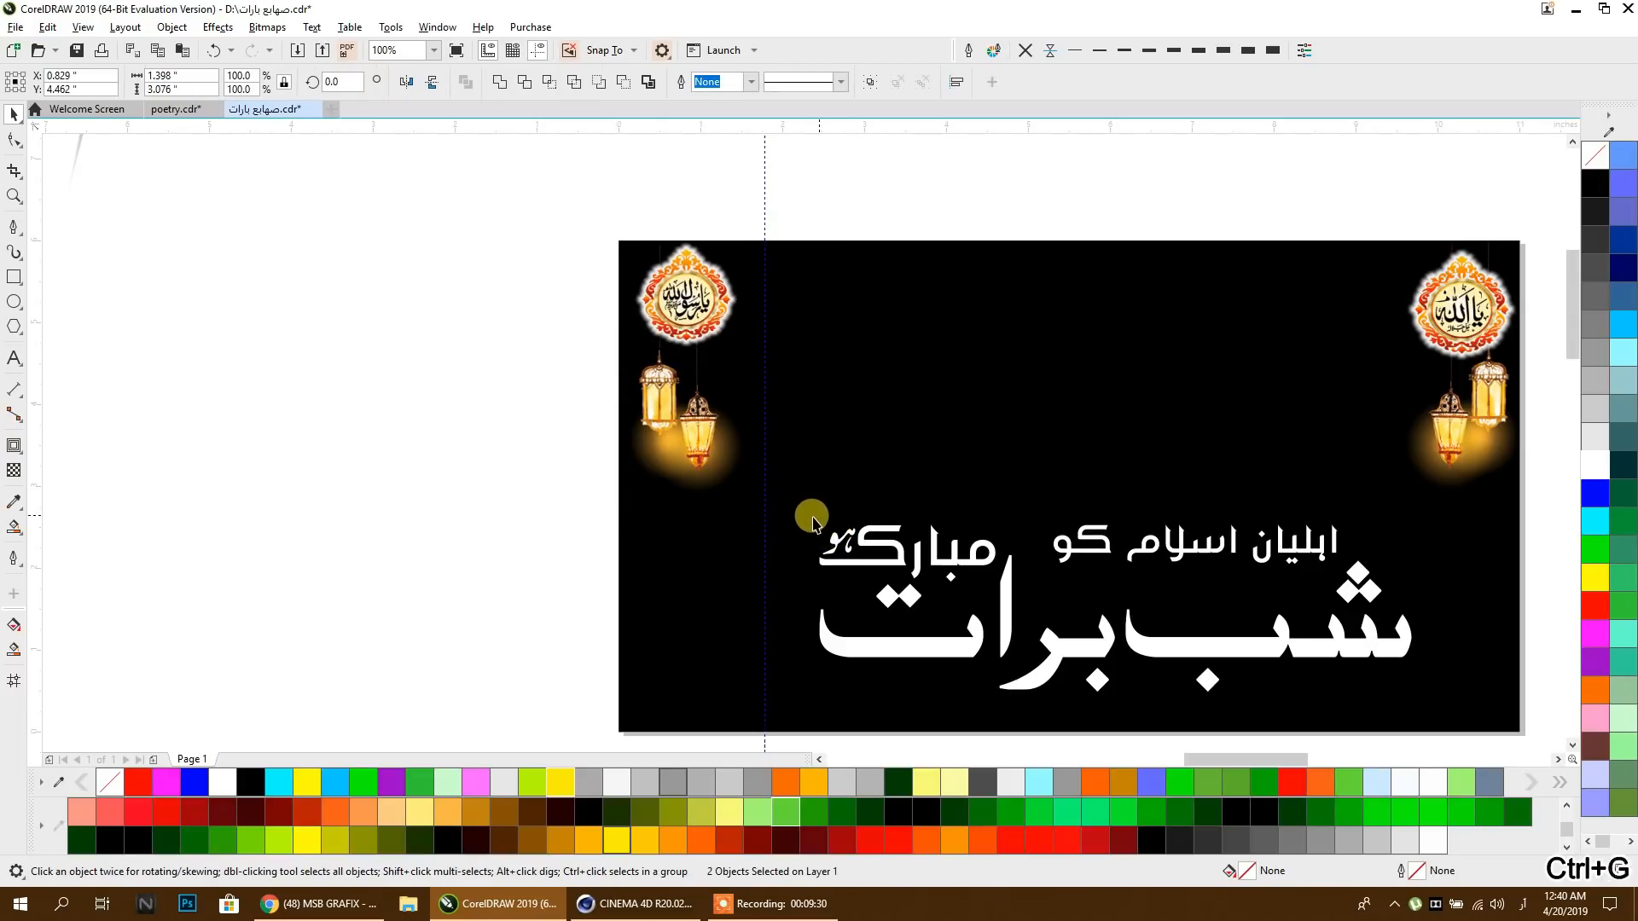
Step: Align the left medallion-and-lantern group to the banner's left edge, and nudge it inward to X 0.959 inches
{"action": "left_click", "coordinate": [844, 342], "text": "shift"}
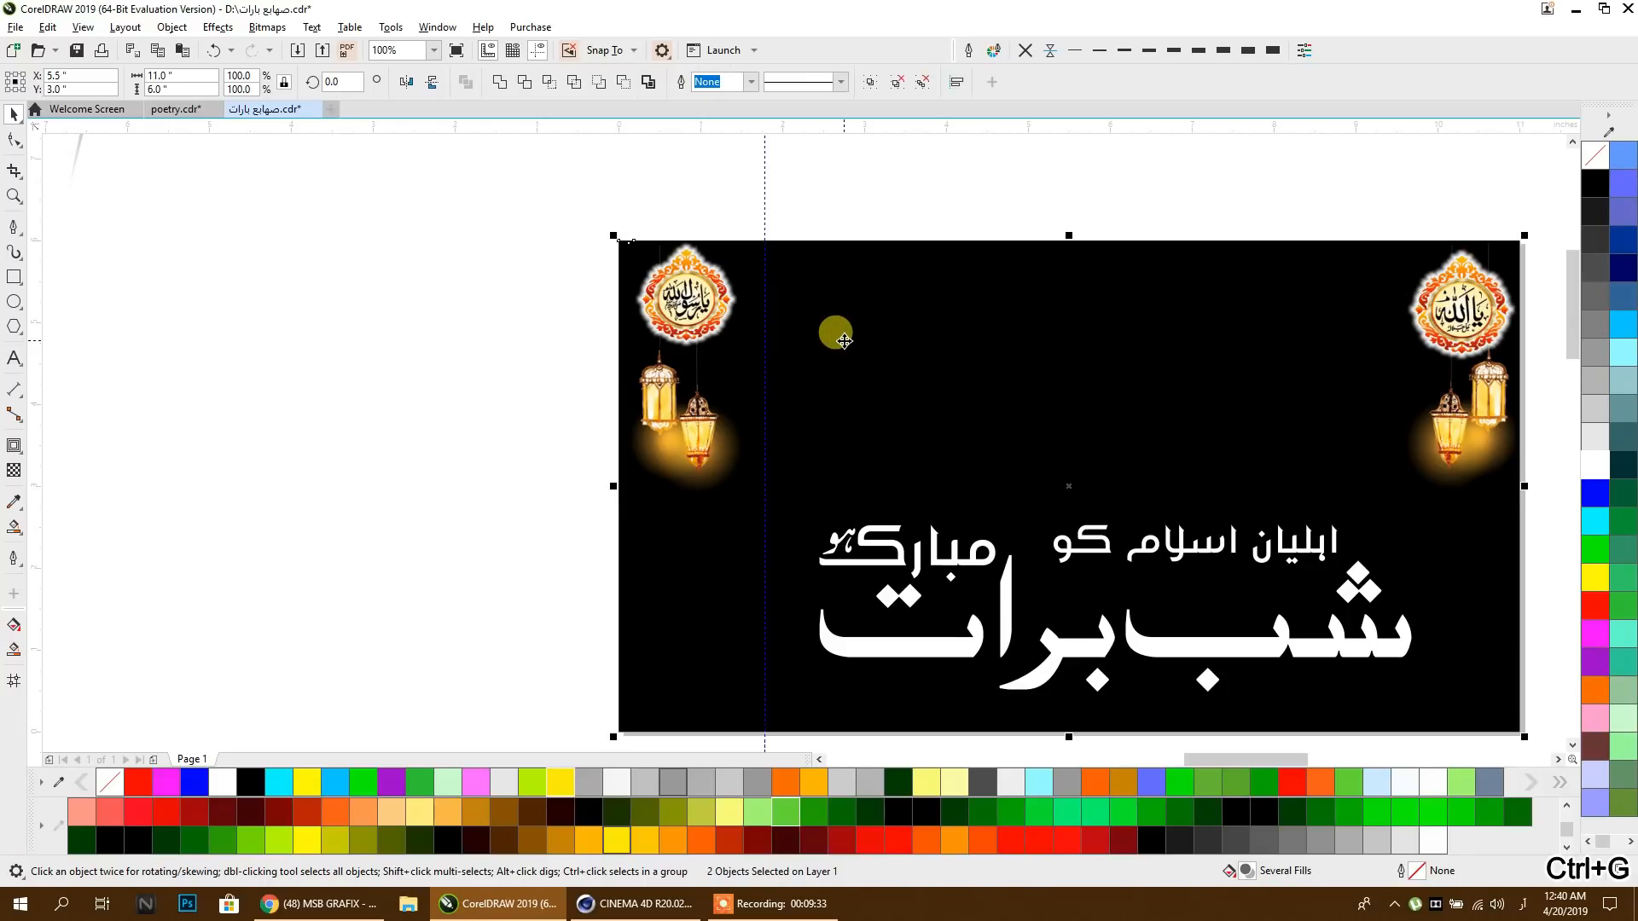
{"action": "left_click", "coordinate": [474, 378]}
{"action": "left_click_drag", "start_coordinate": [486, 378], "coordinate": [266, 396]}
{"action": "left_click", "coordinate": [448, 326]}
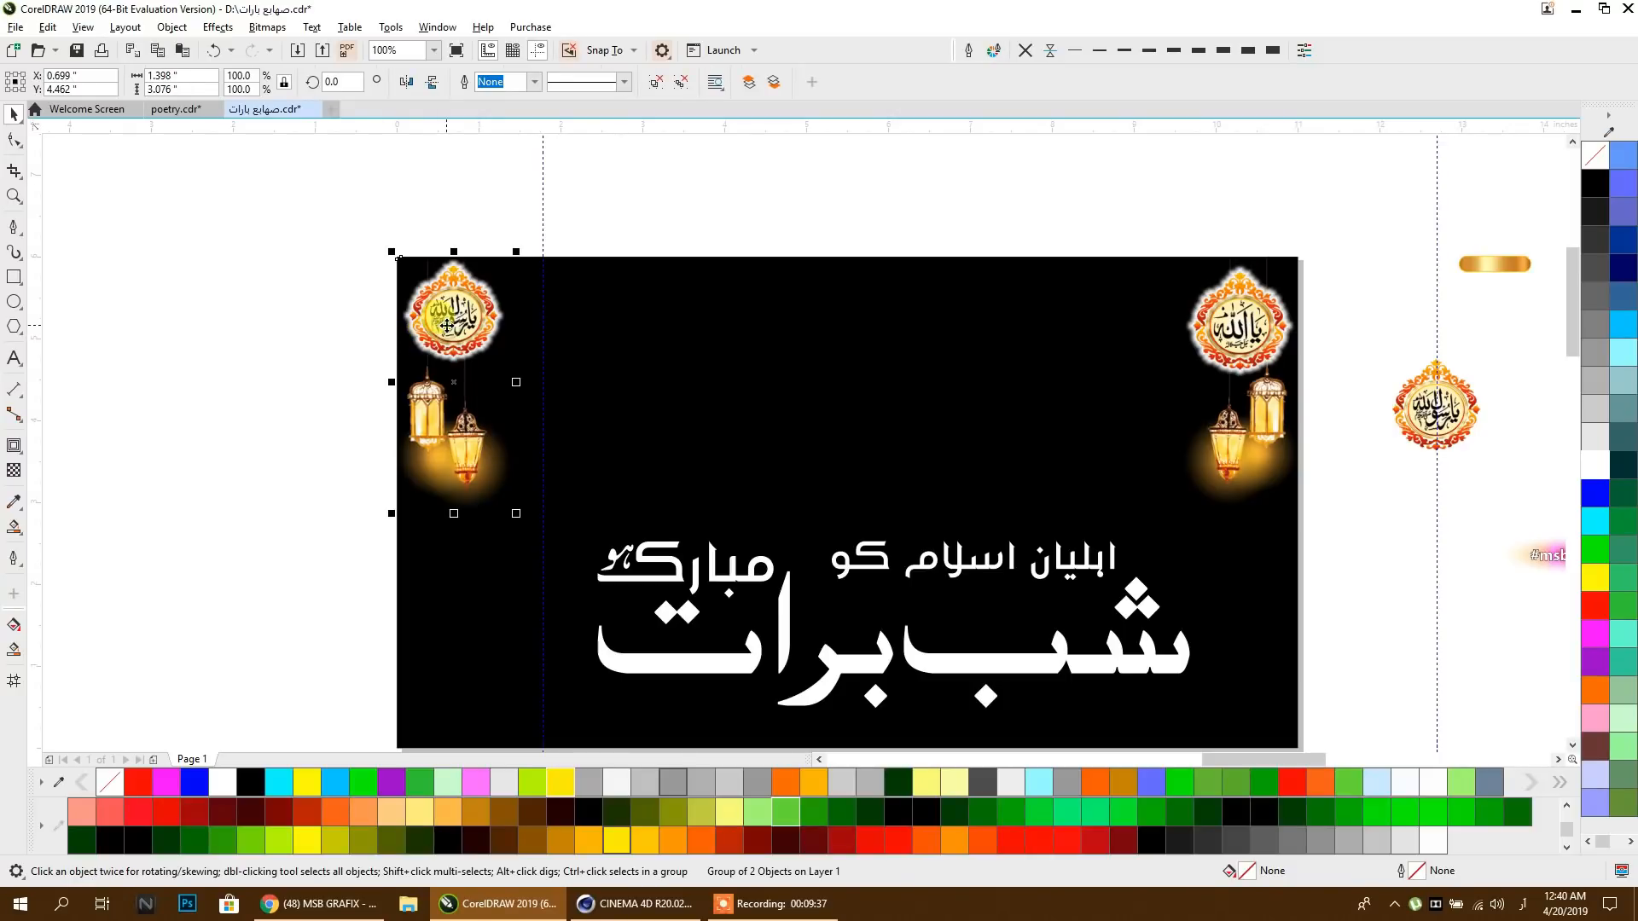
{"action": "key", "text": "Right"}
{"action": "key", "text": "Right"}
{"action": "key", "text": "Right"}
{"action": "key", "text": "Right"}
{"action": "key", "text": "Right"}
{"action": "key", "text": "Right"}
{"action": "key", "text": "Right"}
{"action": "key", "text": "Right"}
{"action": "key", "text": "Right"}
{"action": "key", "text": "Right"}
{"action": "key", "text": "Right"}
{"action": "key", "text": "Right"}
{"action": "key", "text": "Right"}
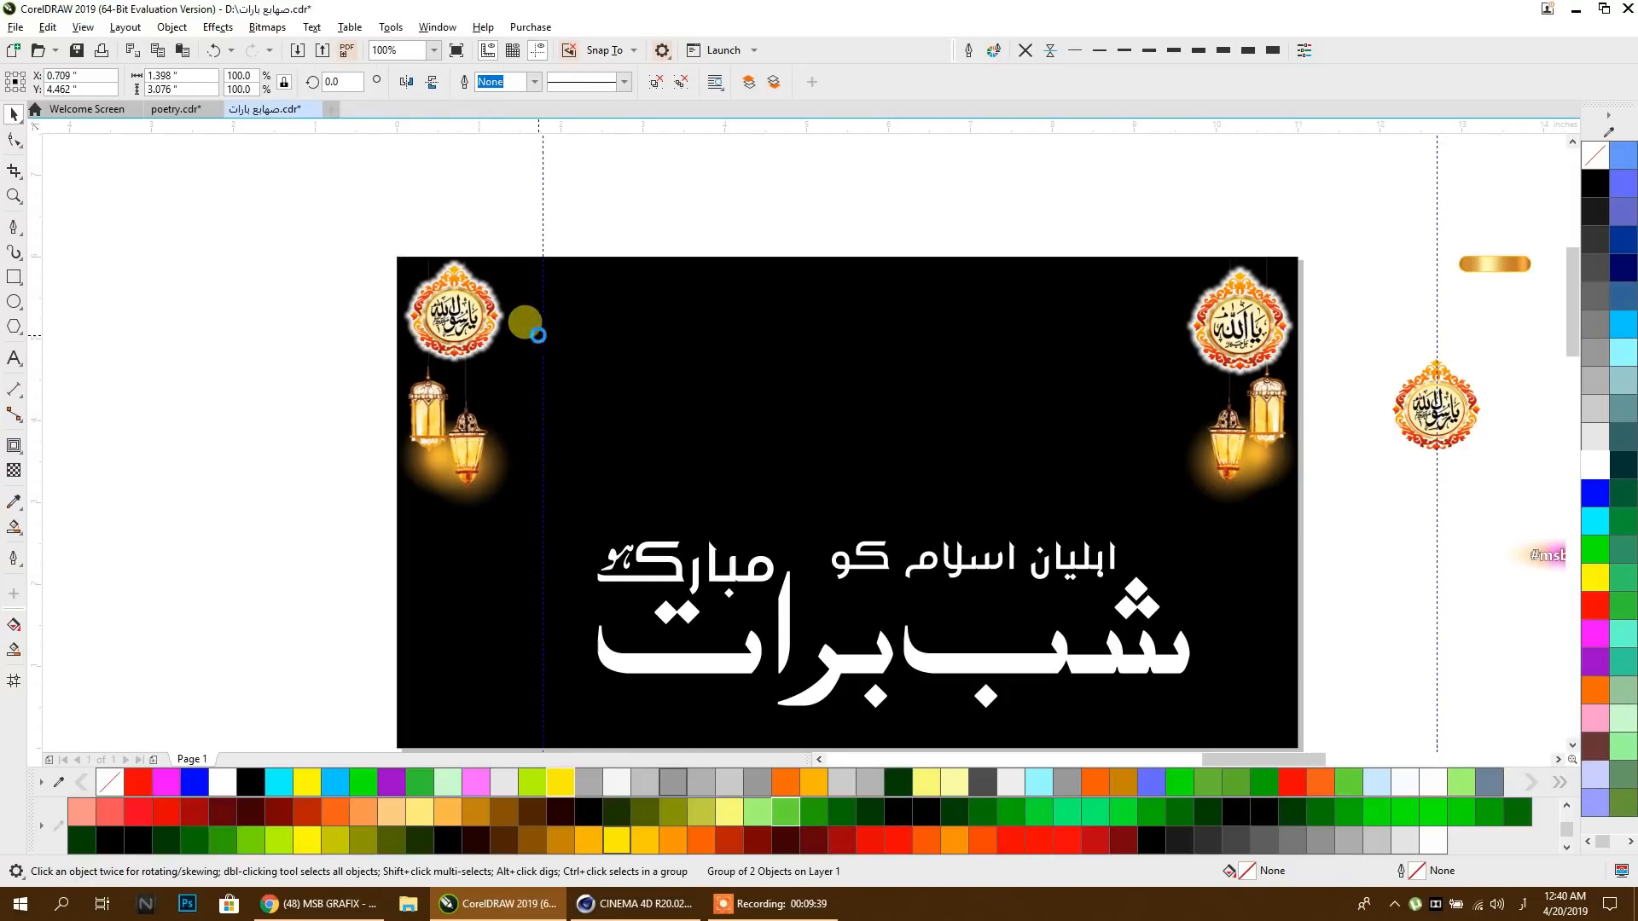
{"action": "key", "text": "Right"}
{"action": "key", "text": "Right"}
{"action": "key", "text": "Right"}
{"action": "key", "text": "Right"}
{"action": "key", "text": "Right"}
{"action": "key", "text": "Right"}
{"action": "key", "text": "Right"}
{"action": "key", "text": "Right"}
{"action": "key", "text": "Right"}
{"action": "key", "text": "Right"}
{"action": "key", "text": "Right"}
{"action": "key", "text": "Right"}
{"action": "key", "text": "Right"}
{"action": "key", "text": "Right"}
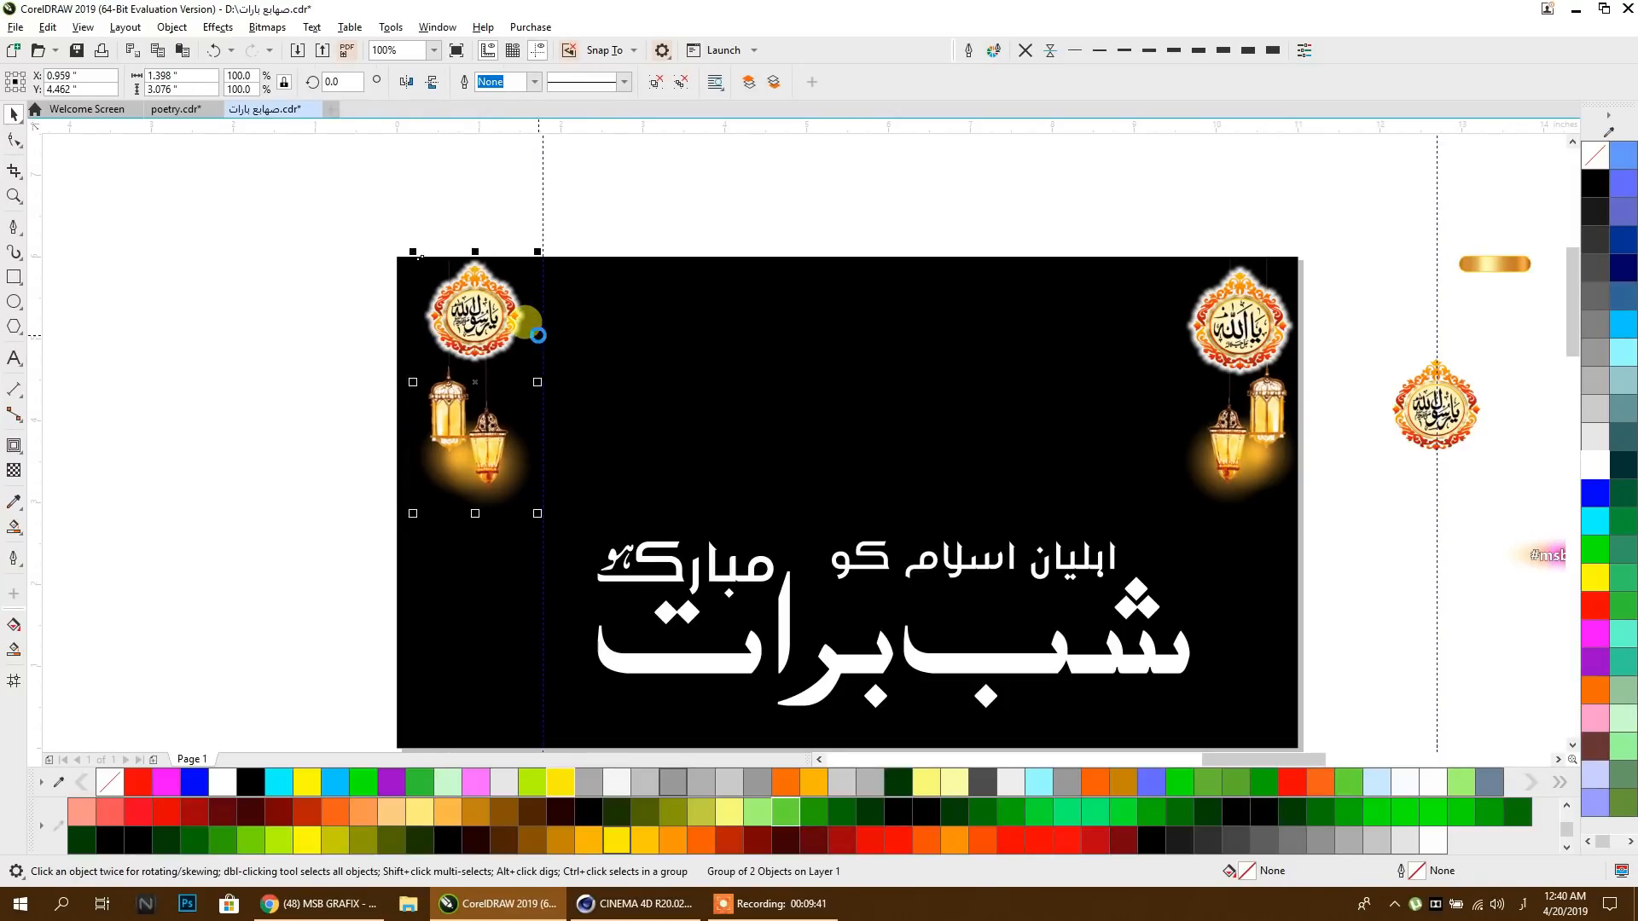
Step: Group the left and right medallion-and-lantern ornaments together and center them horizontally on the banner
{"action": "left_click_drag", "start_coordinate": [290, 182], "coordinate": [1336, 524]}
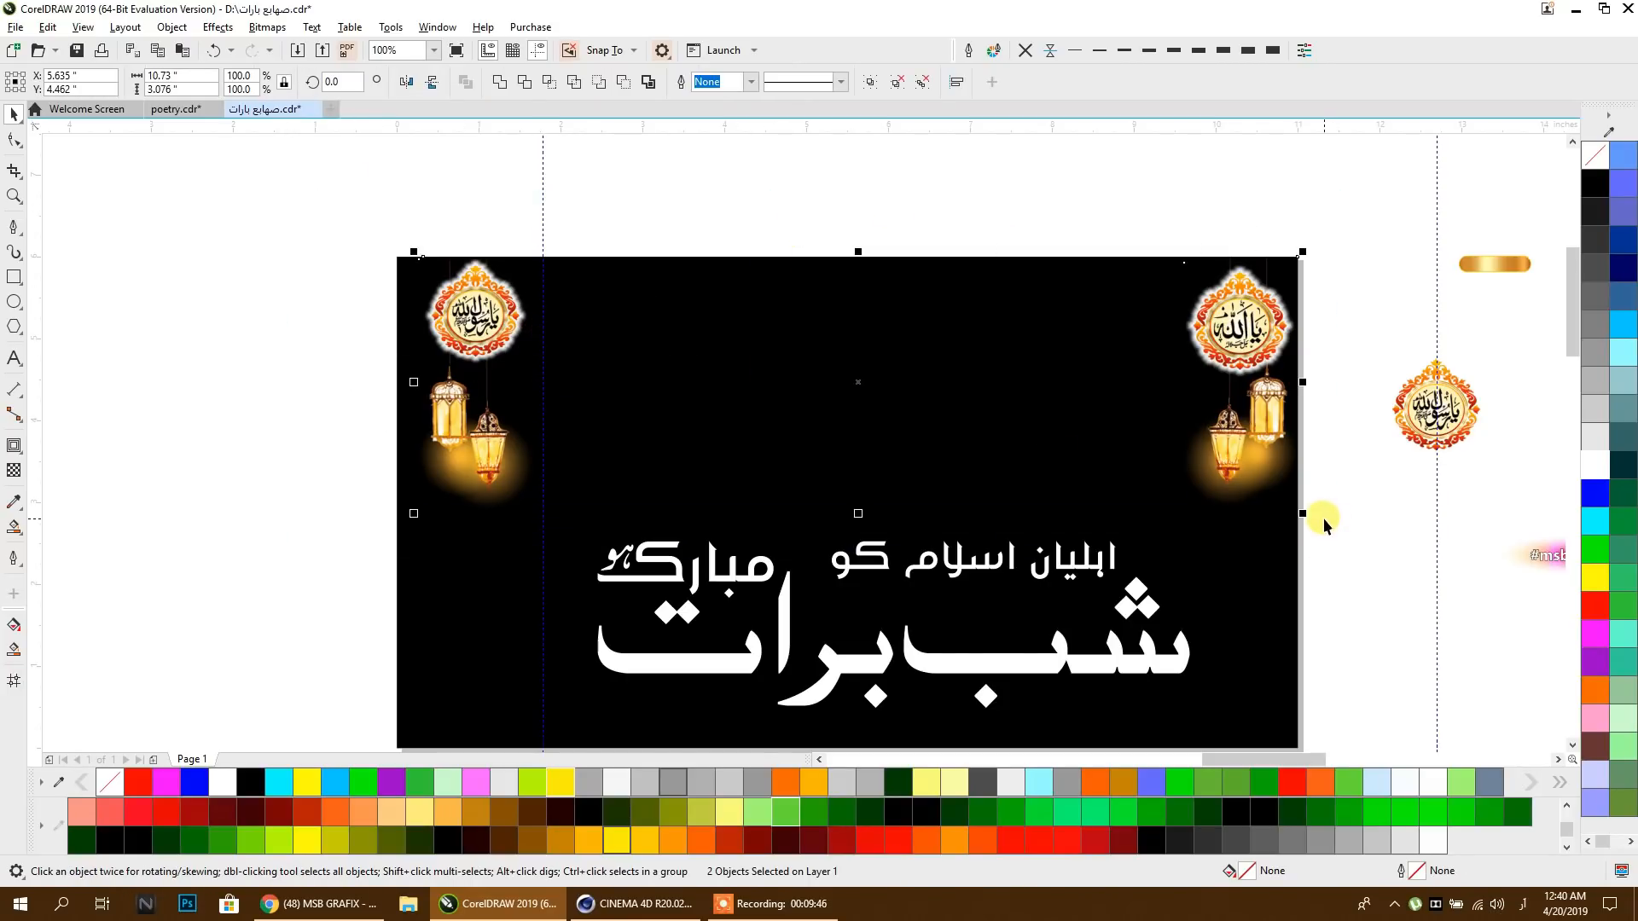
{"action": "key", "text": "ctrl+g"}
{"action": "left_click", "coordinate": [1244, 545], "text": "shift"}
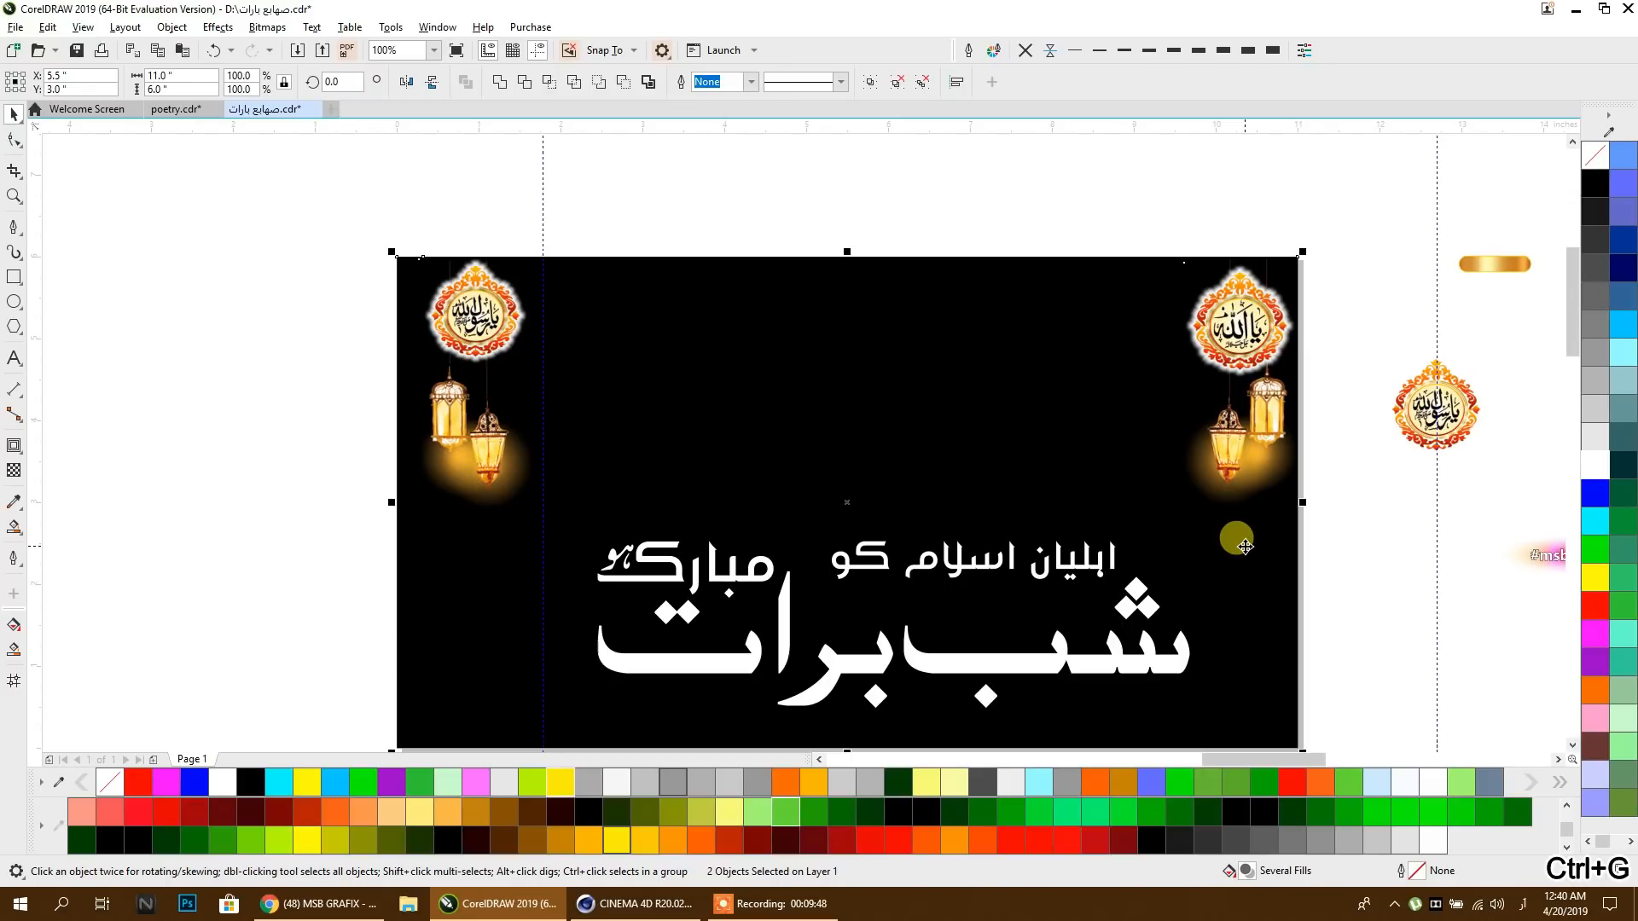
{"action": "key", "text": "p"}
{"action": "left_click", "coordinate": [1038, 201]}
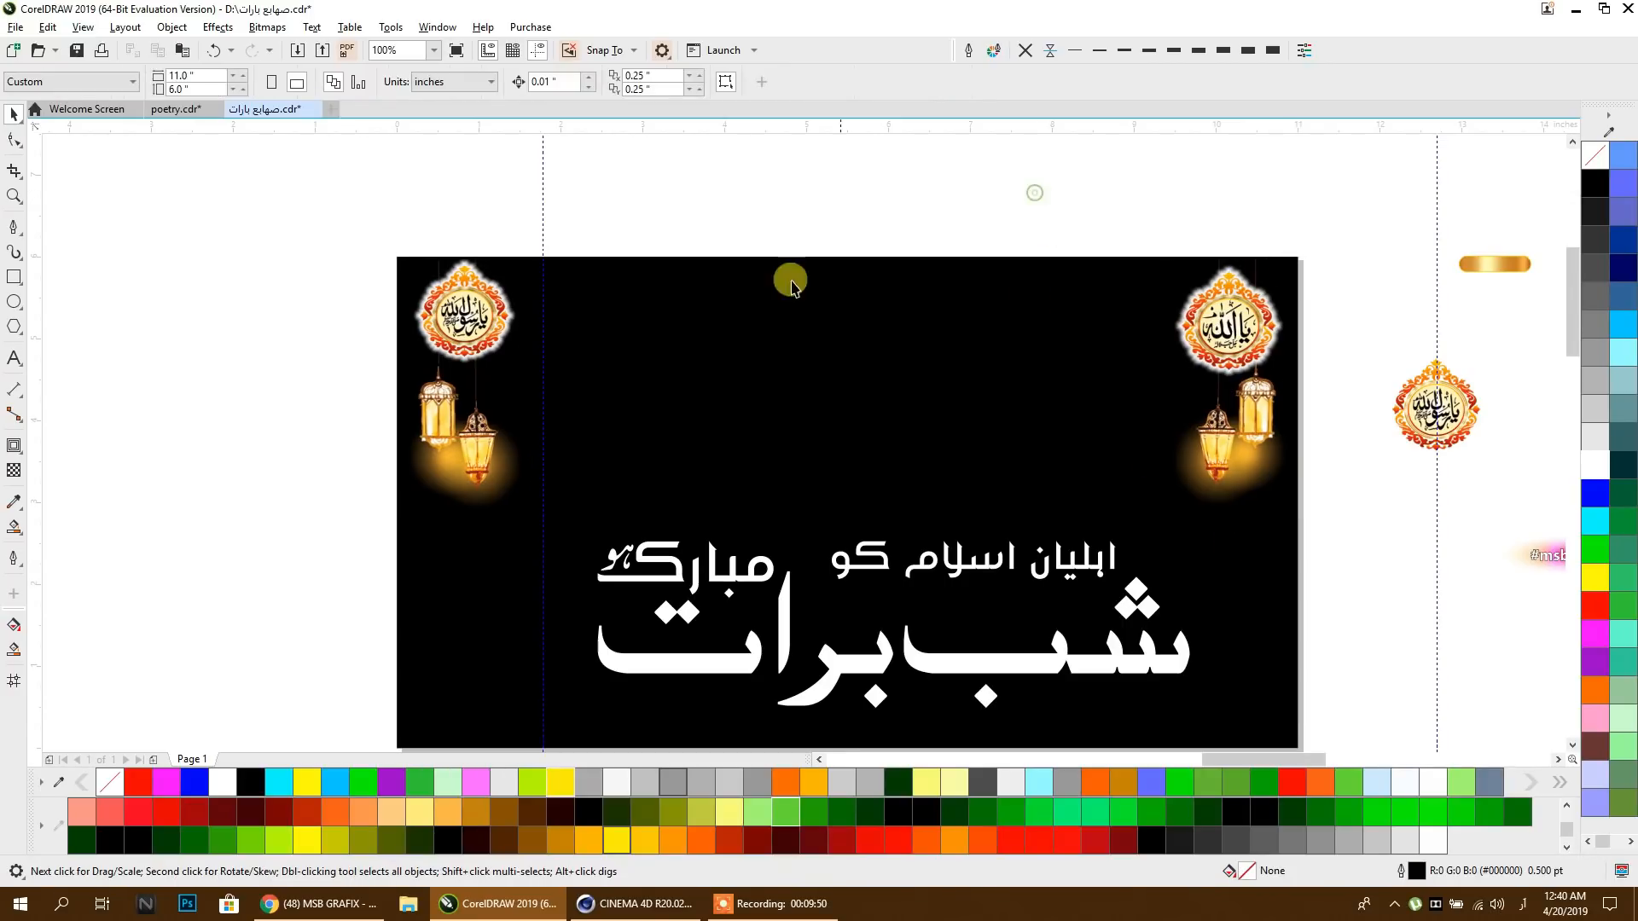
Step: Bring the gold rounded bar above the banner and examine its gradient fill up close
{"action": "scroll", "coordinate": [643, 394], "scroll_direction": "down", "scroll_amount": 1}
{"action": "left_click_drag", "start_coordinate": [709, 466], "coordinate": [749, 484]}
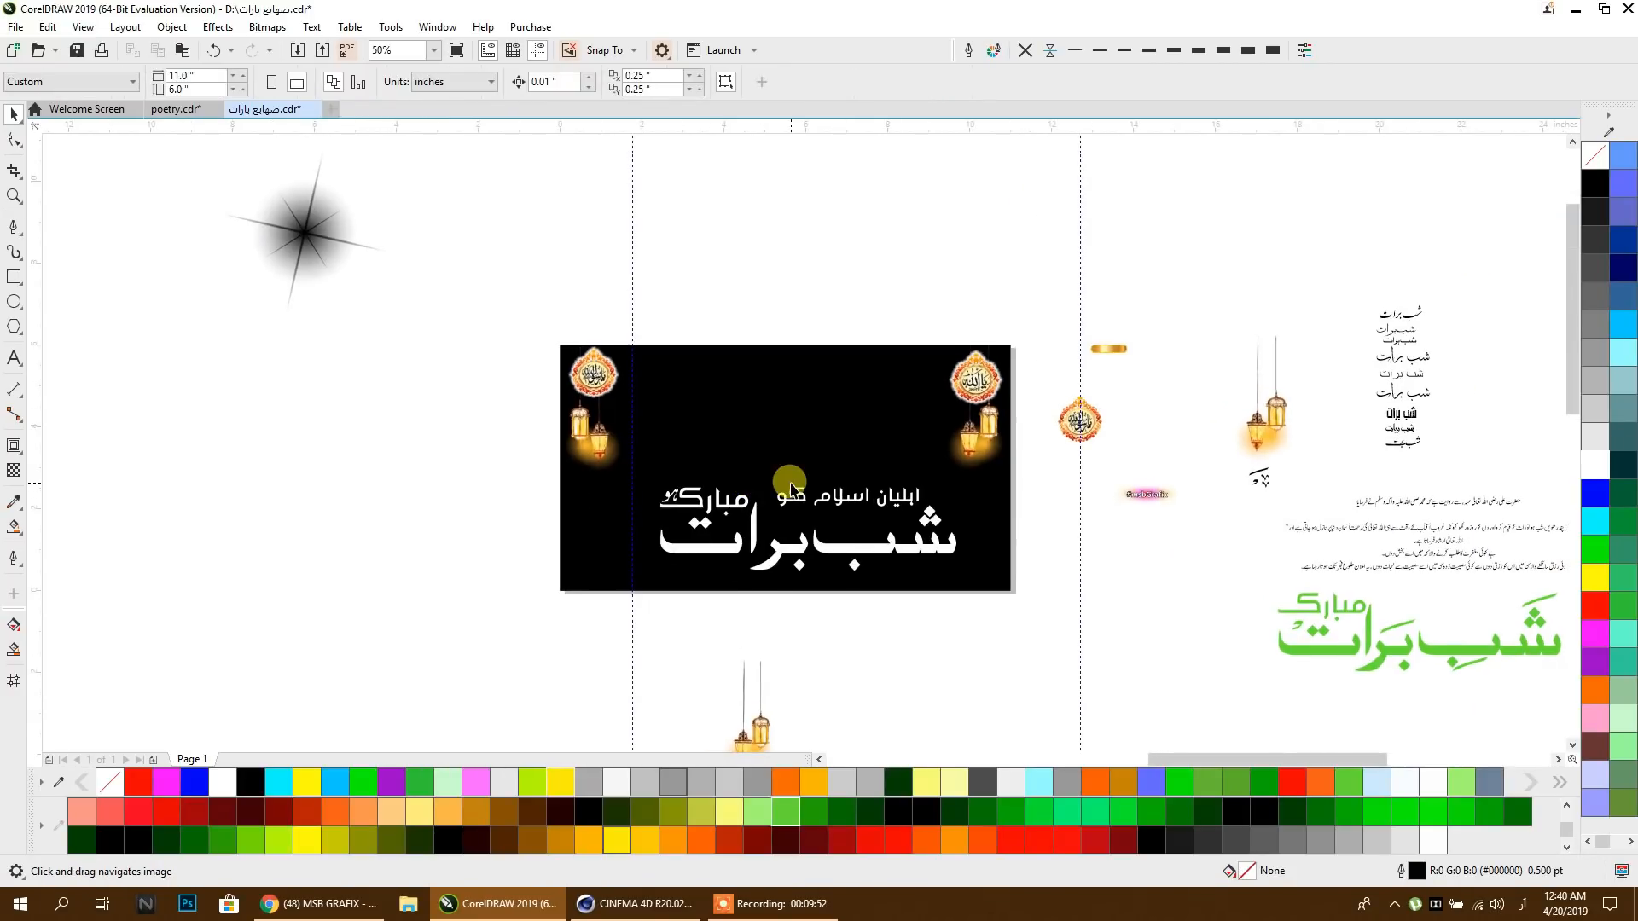
{"action": "left_click_drag", "start_coordinate": [1114, 350], "coordinate": [843, 286]}
{"action": "scroll", "coordinate": [843, 286], "scroll_direction": "up", "scroll_amount": 4}
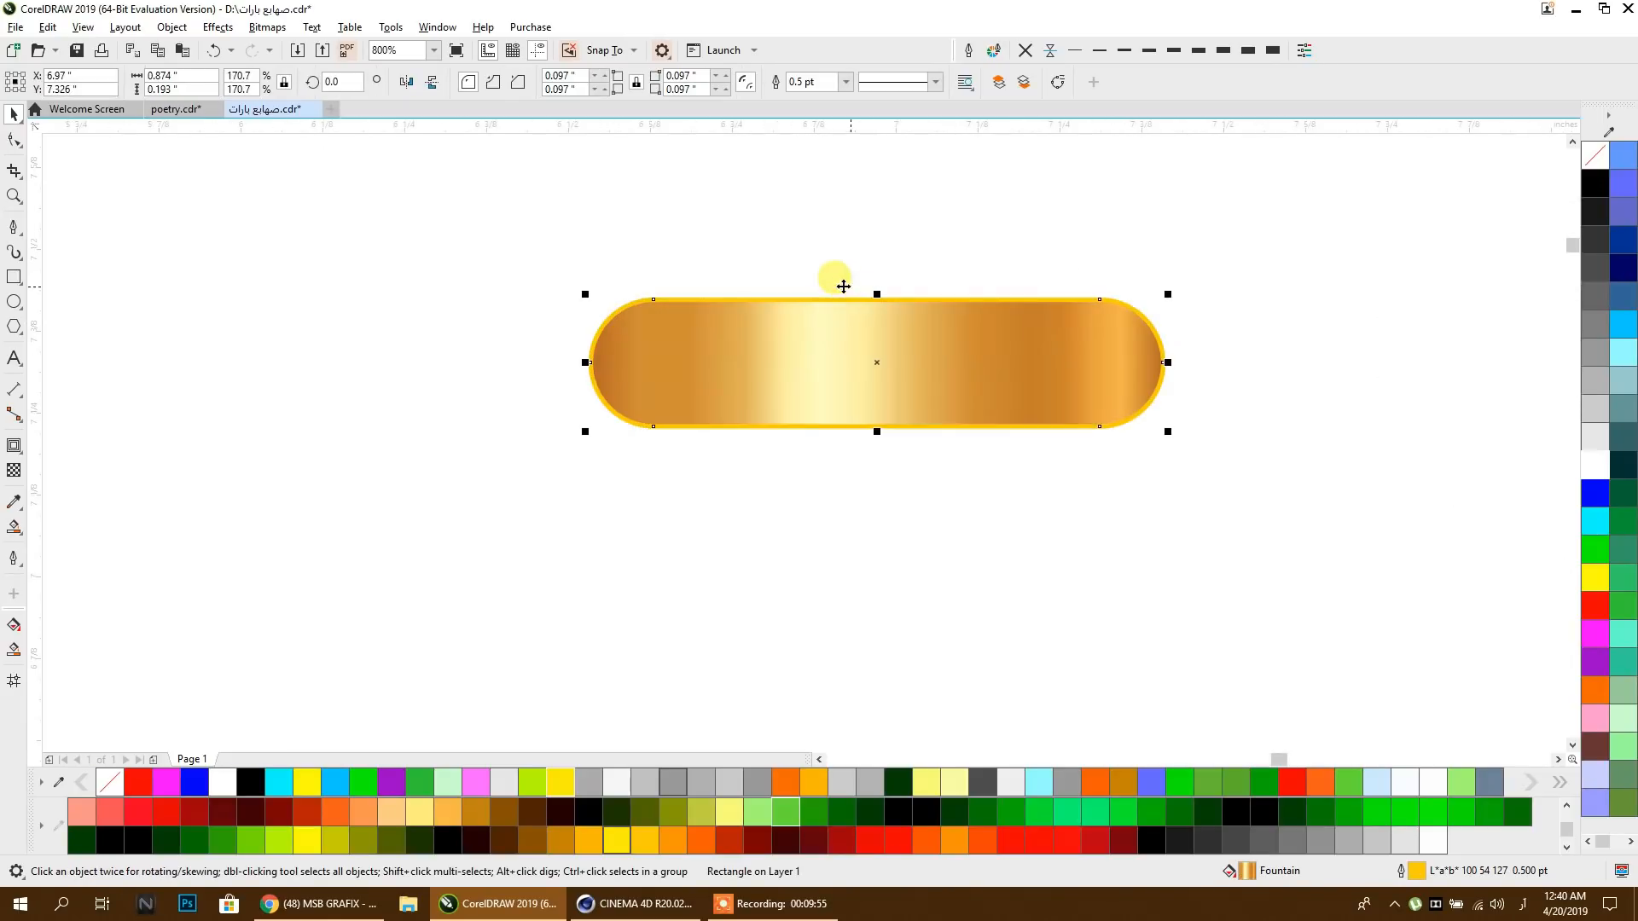
{"action": "left_click", "coordinate": [14, 527]}
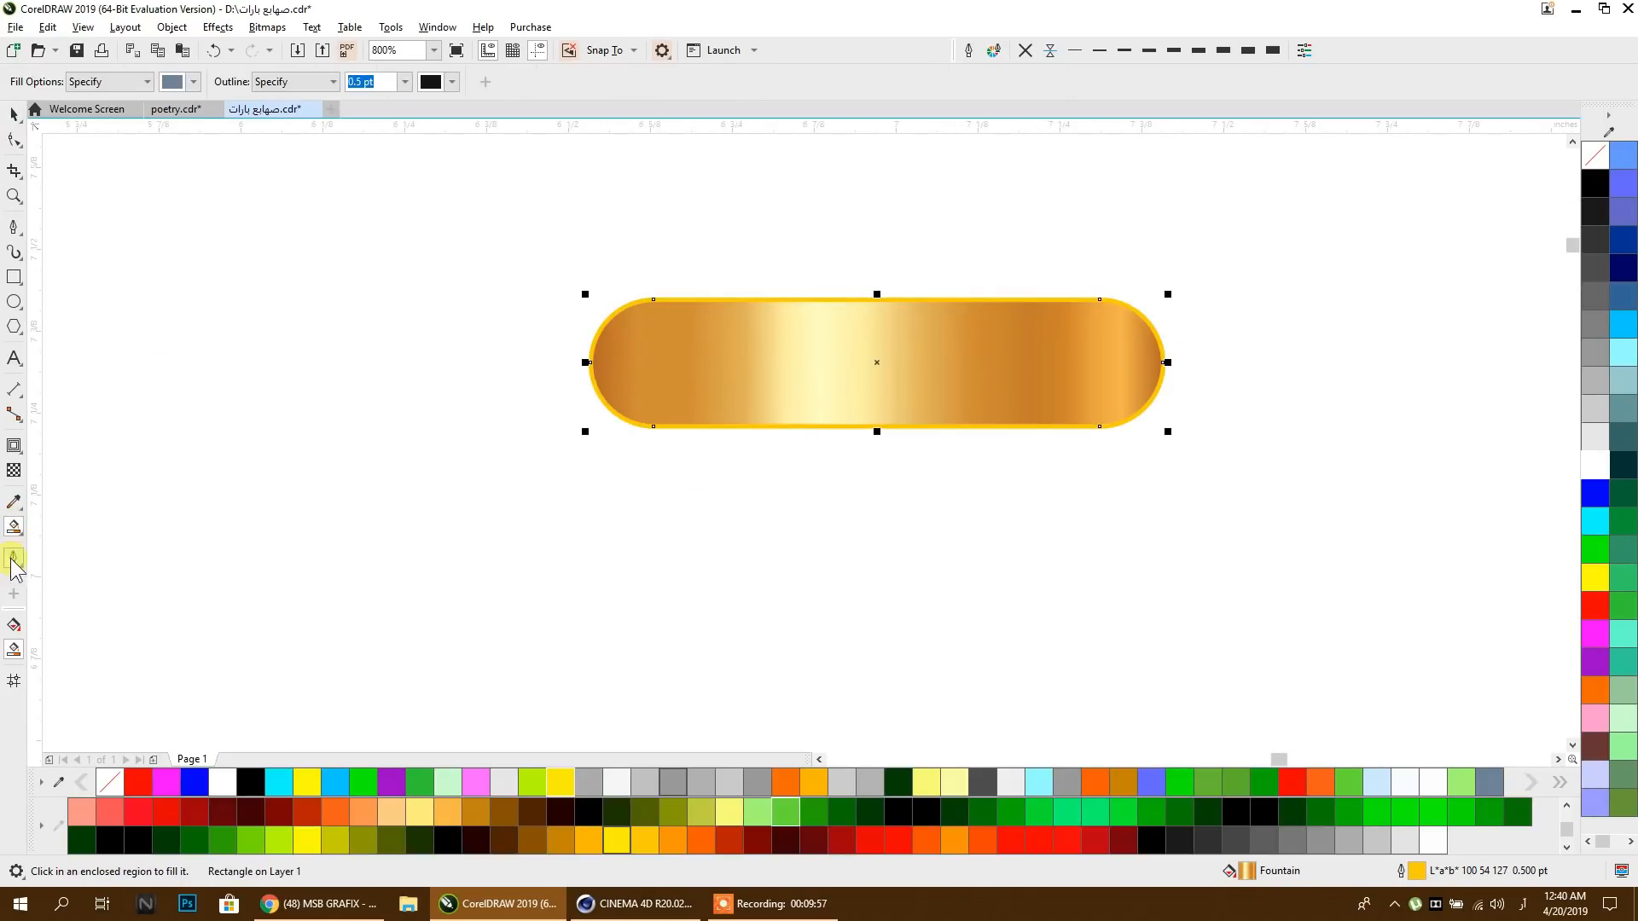
{"action": "left_click", "coordinate": [10, 632]}
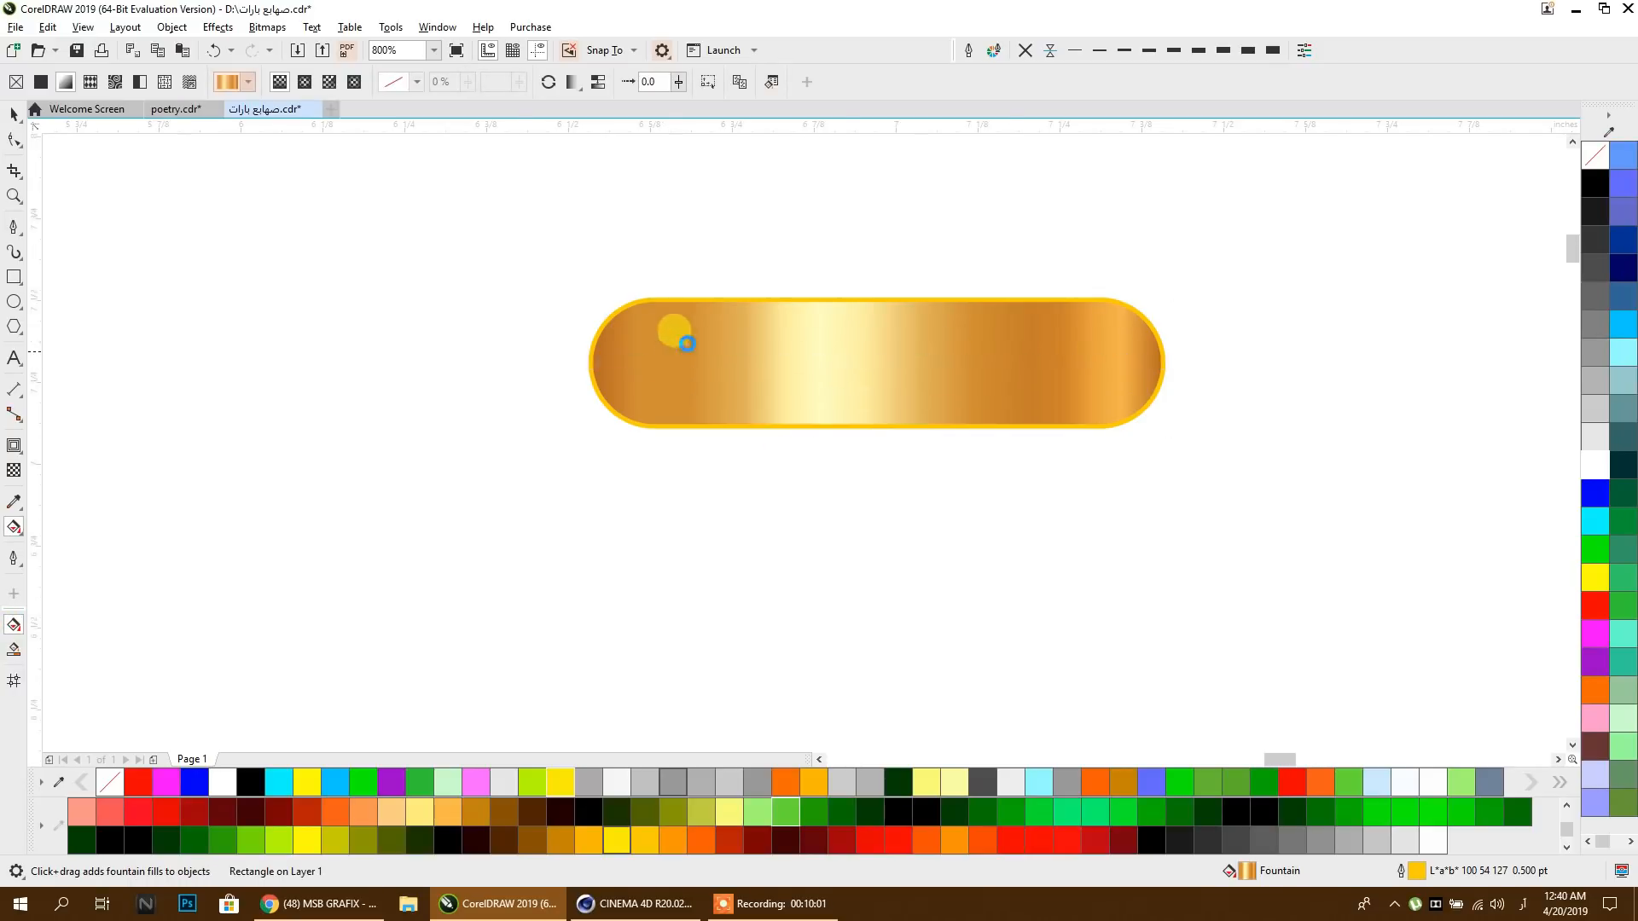
{"action": "scroll", "coordinate": [683, 376], "scroll_direction": "down", "scroll_amount": 3}
{"action": "left_click", "coordinate": [14, 113]}
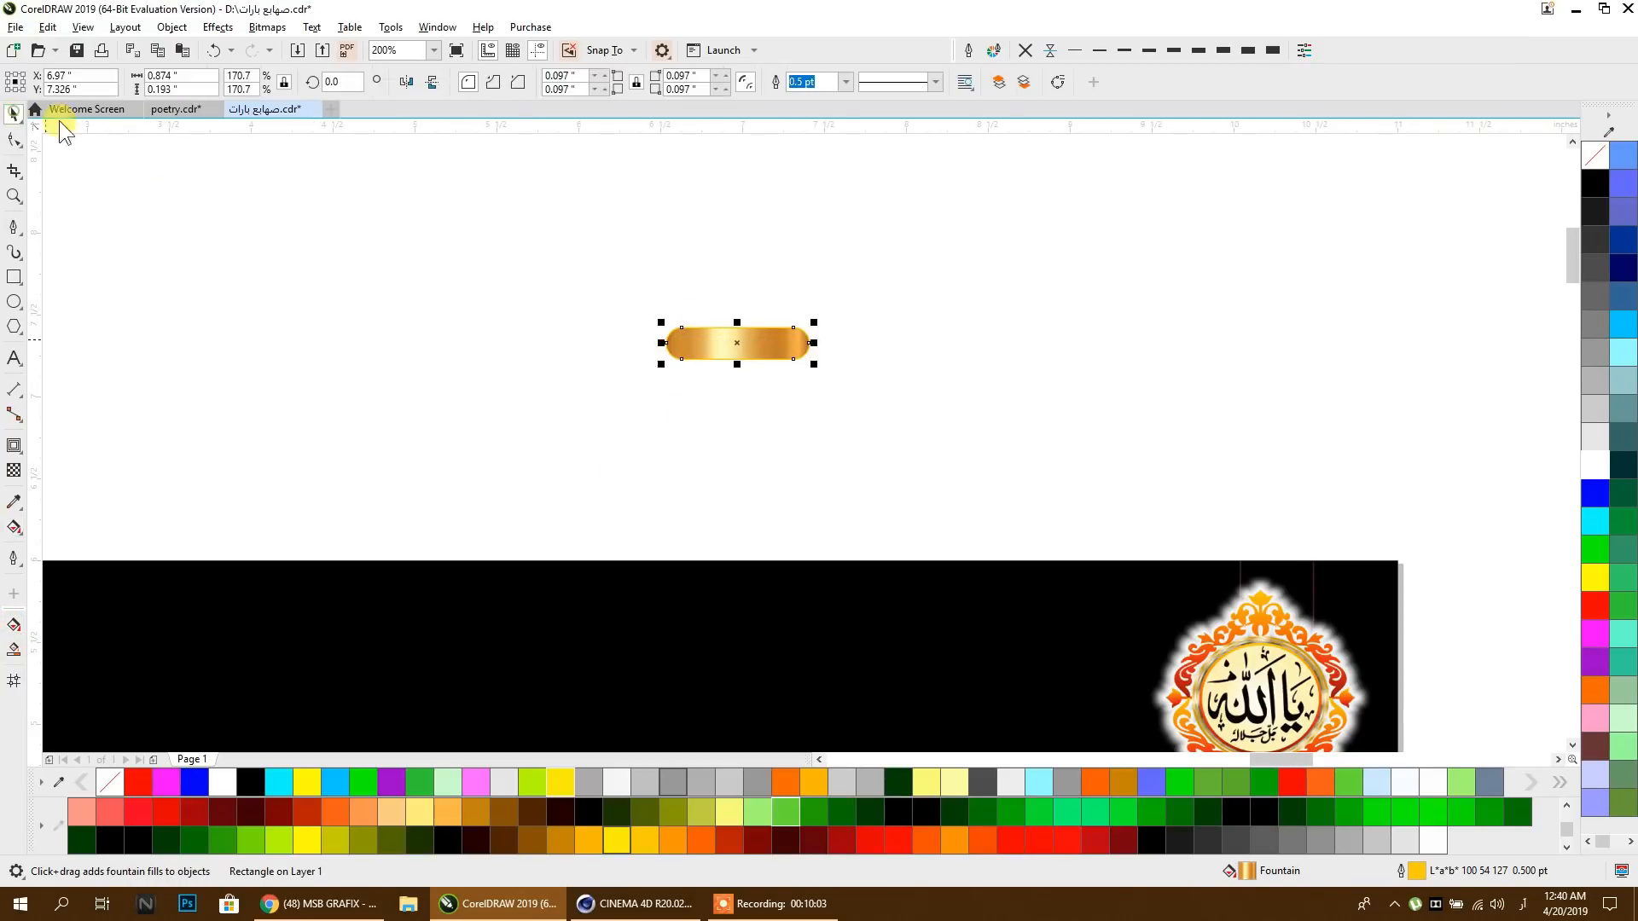
Step: Set the gold rounded bar aside on the empty canvas to the right of the banner
{"action": "left_click_drag", "start_coordinate": [659, 352], "coordinate": [1358, 188]}
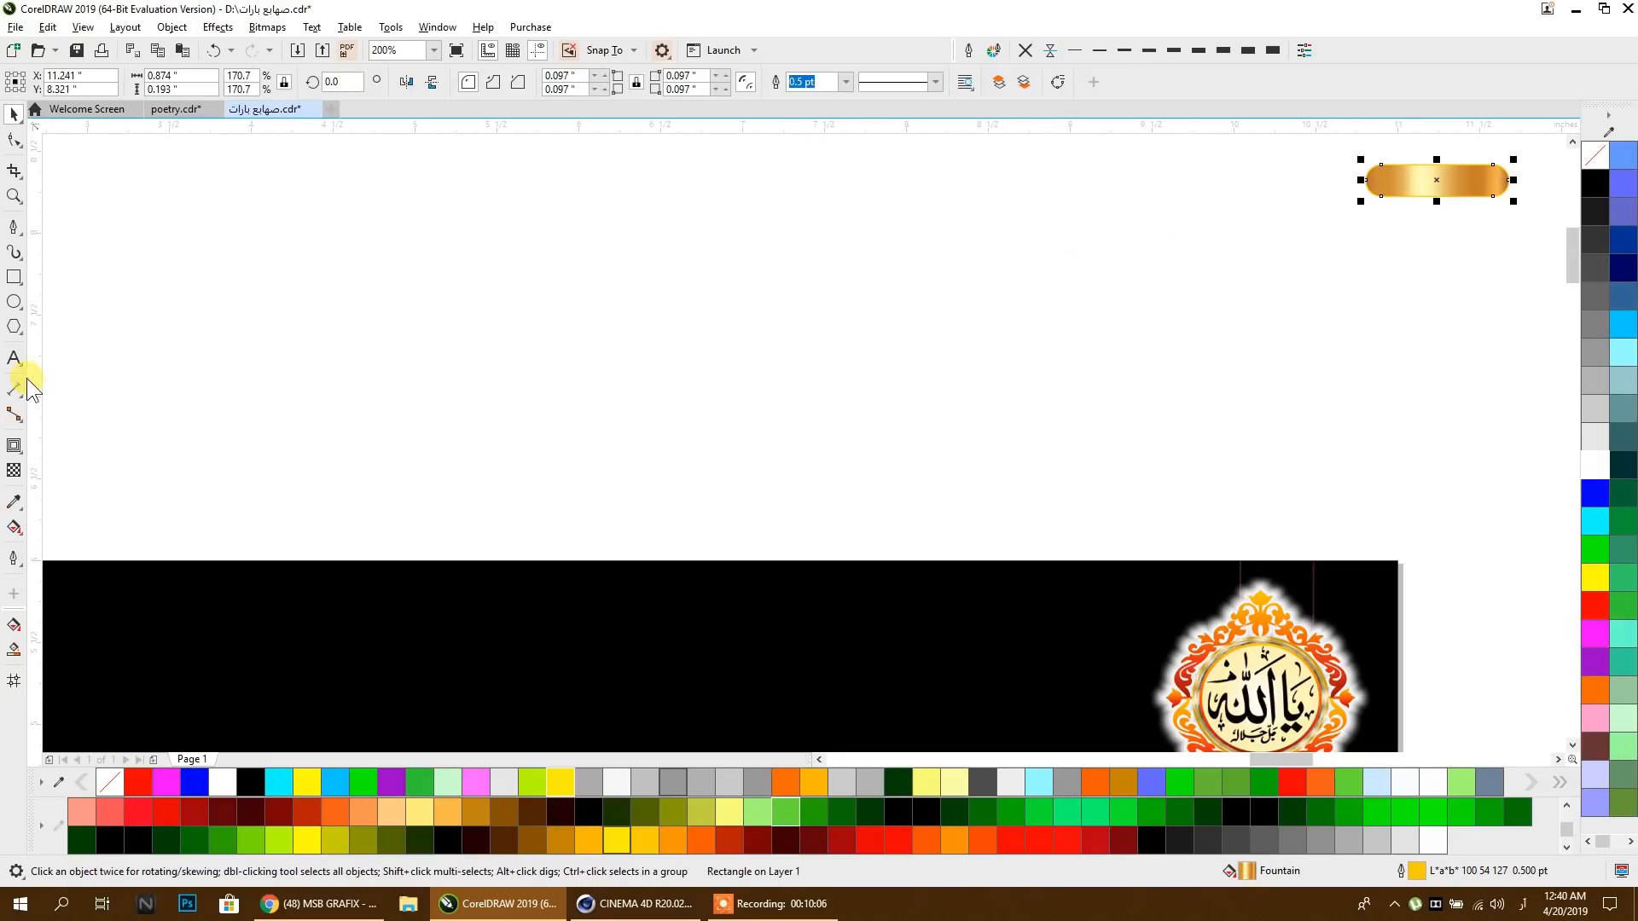
{"action": "scroll", "coordinate": [819, 341], "scroll_direction": "down", "scroll_amount": 2}
{"action": "left_click_drag", "start_coordinate": [1130, 275], "coordinate": [1426, 461]}
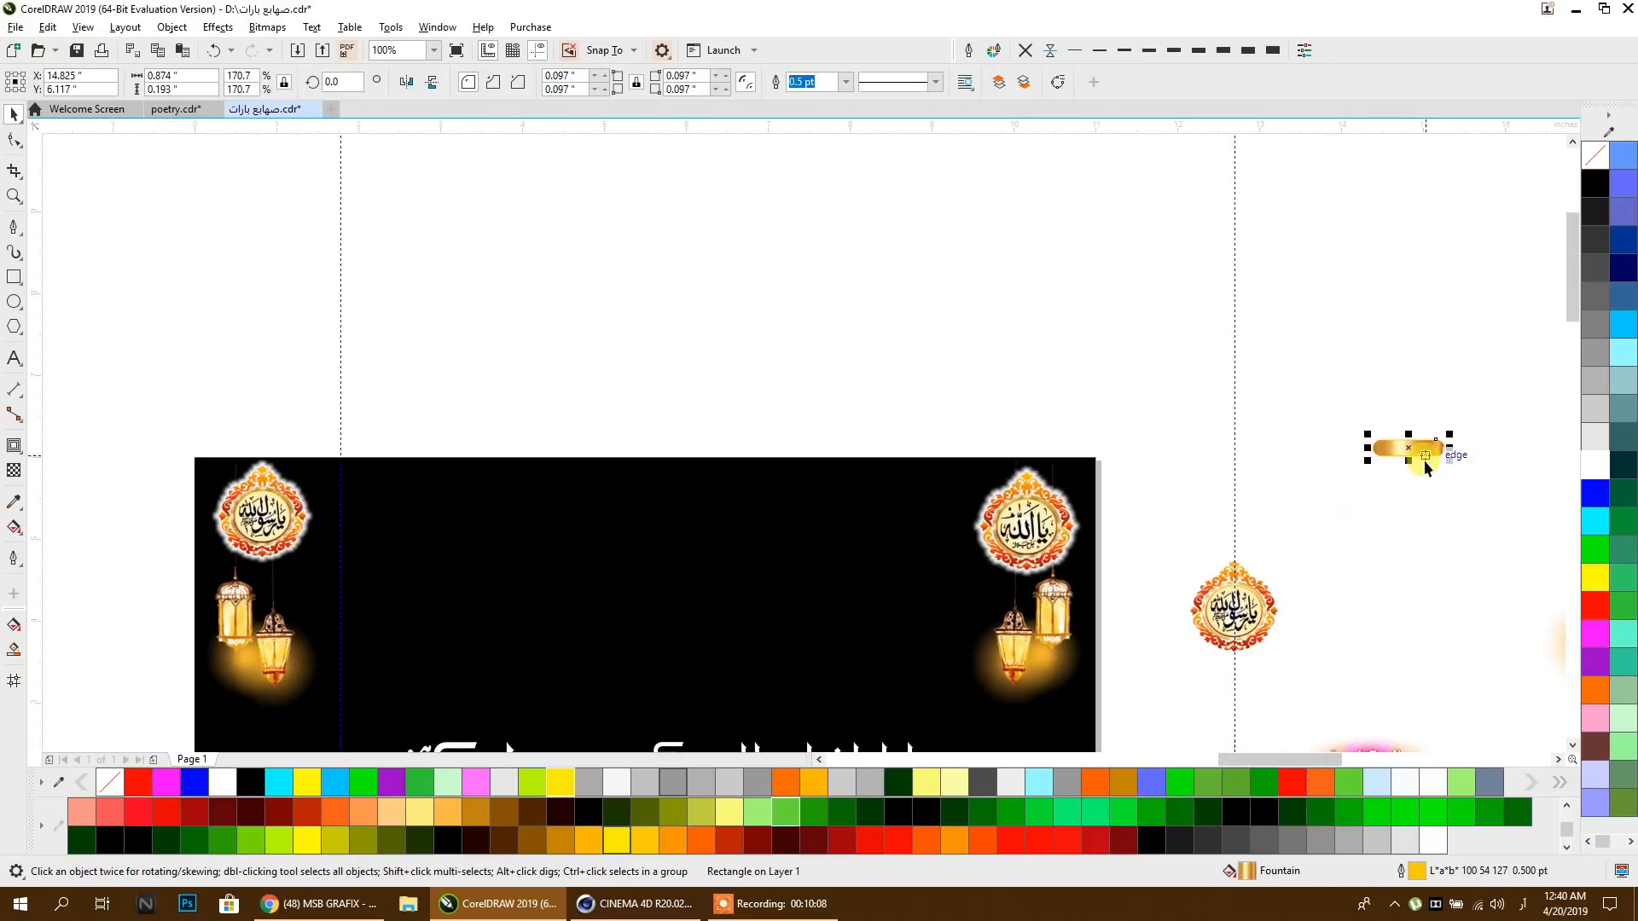
{"action": "left_click_drag", "start_coordinate": [720, 490], "coordinate": [669, 304]}
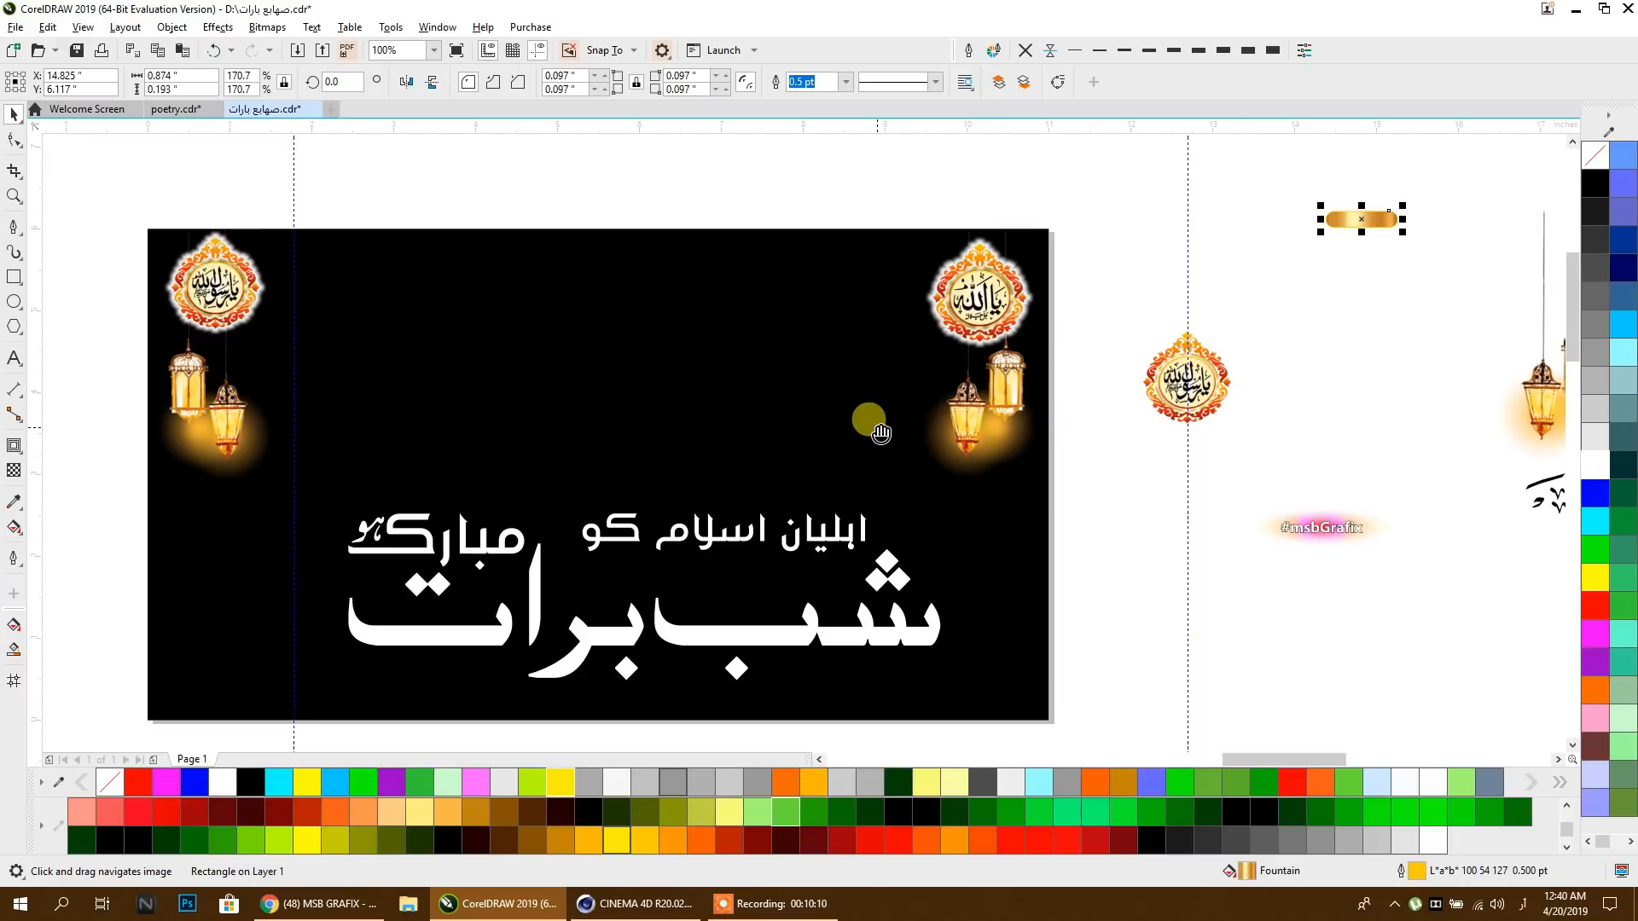
Step: Move the four diacritic marks just below the banner and fill them with red
{"action": "scroll", "coordinate": [854, 401], "scroll_direction": "down", "scroll_amount": 1}
{"action": "left_click", "coordinate": [1196, 452]}
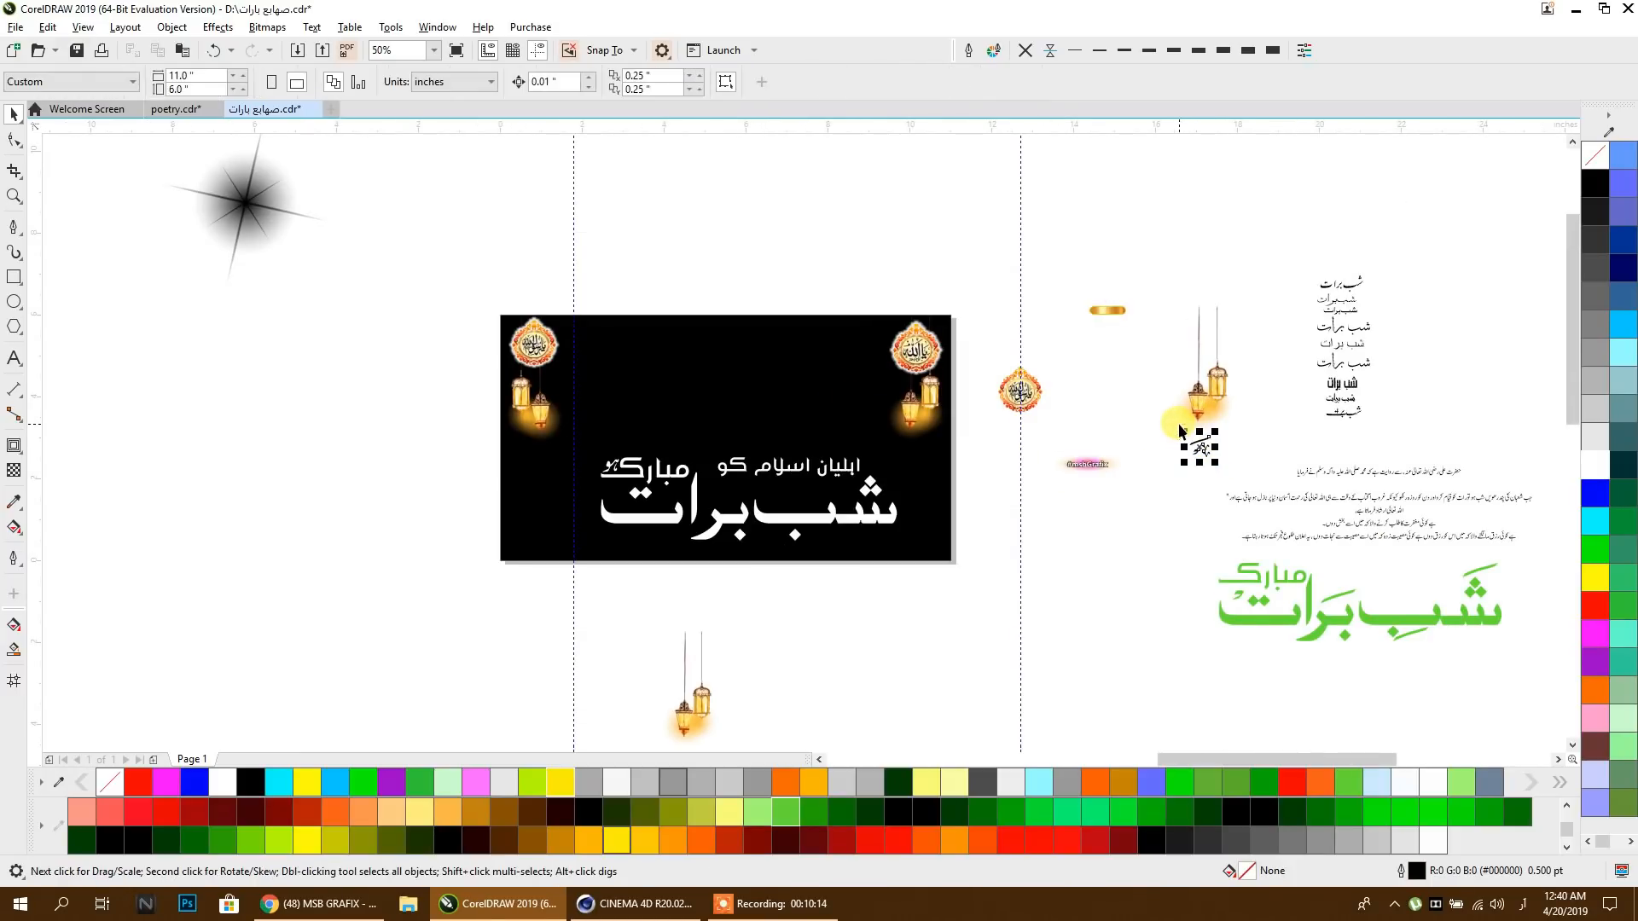
{"action": "left_click_drag", "start_coordinate": [1195, 451], "coordinate": [865, 588]}
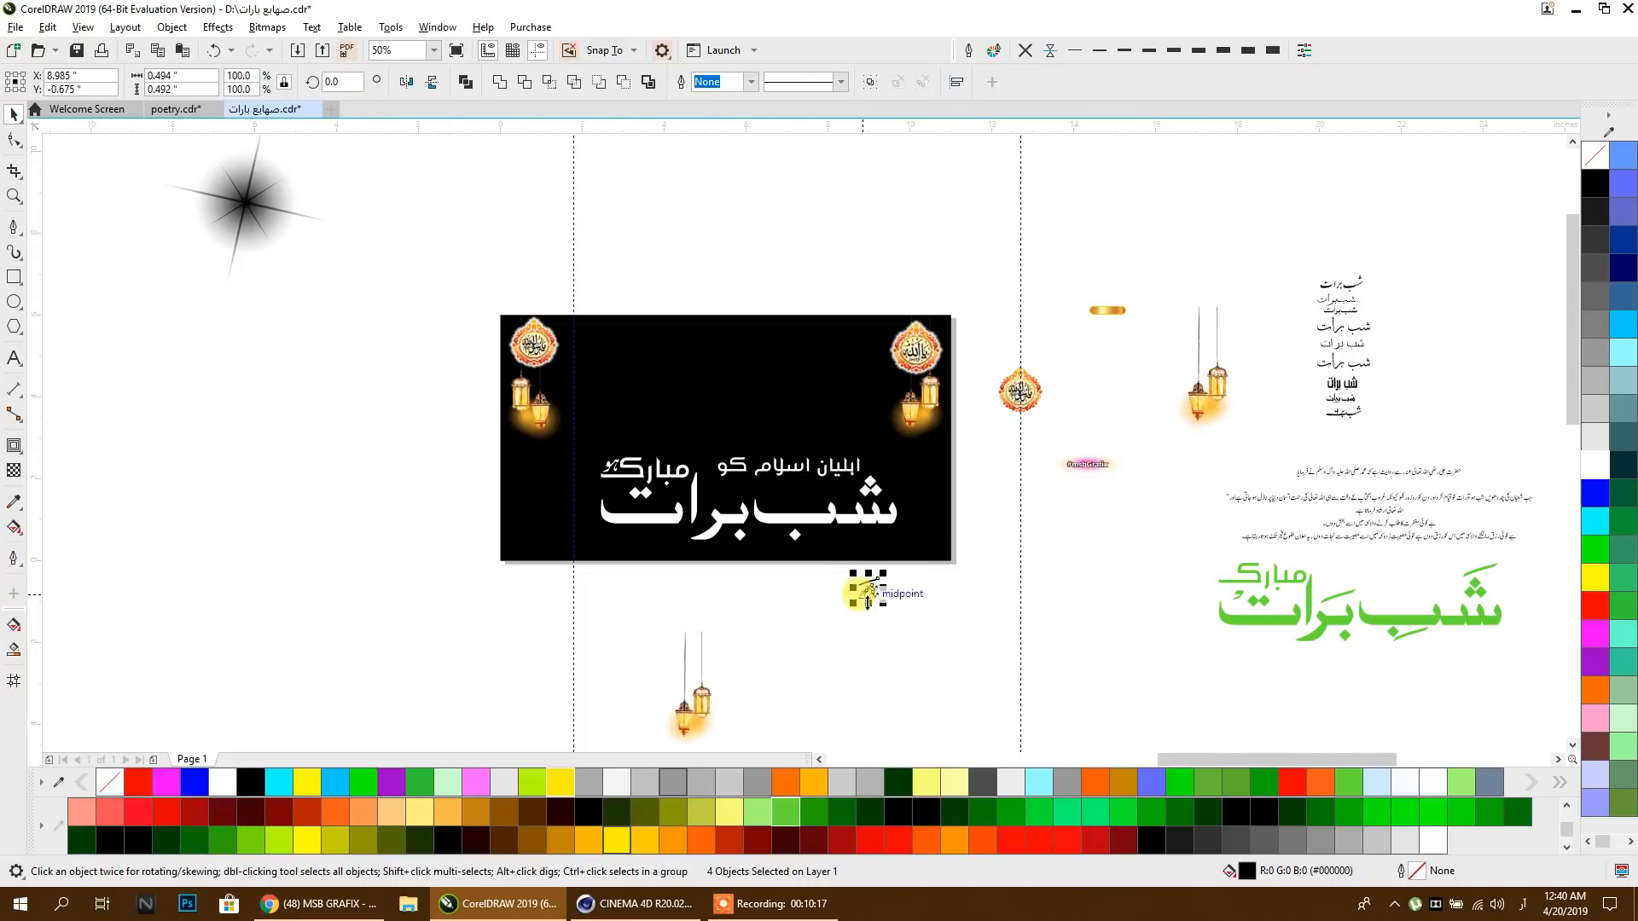
{"action": "scroll", "coordinate": [867, 601], "scroll_direction": "up", "scroll_amount": 3}
{"action": "left_click", "coordinate": [924, 781]}
{"action": "left_click_drag", "start_coordinate": [943, 453], "coordinate": [988, 607]}
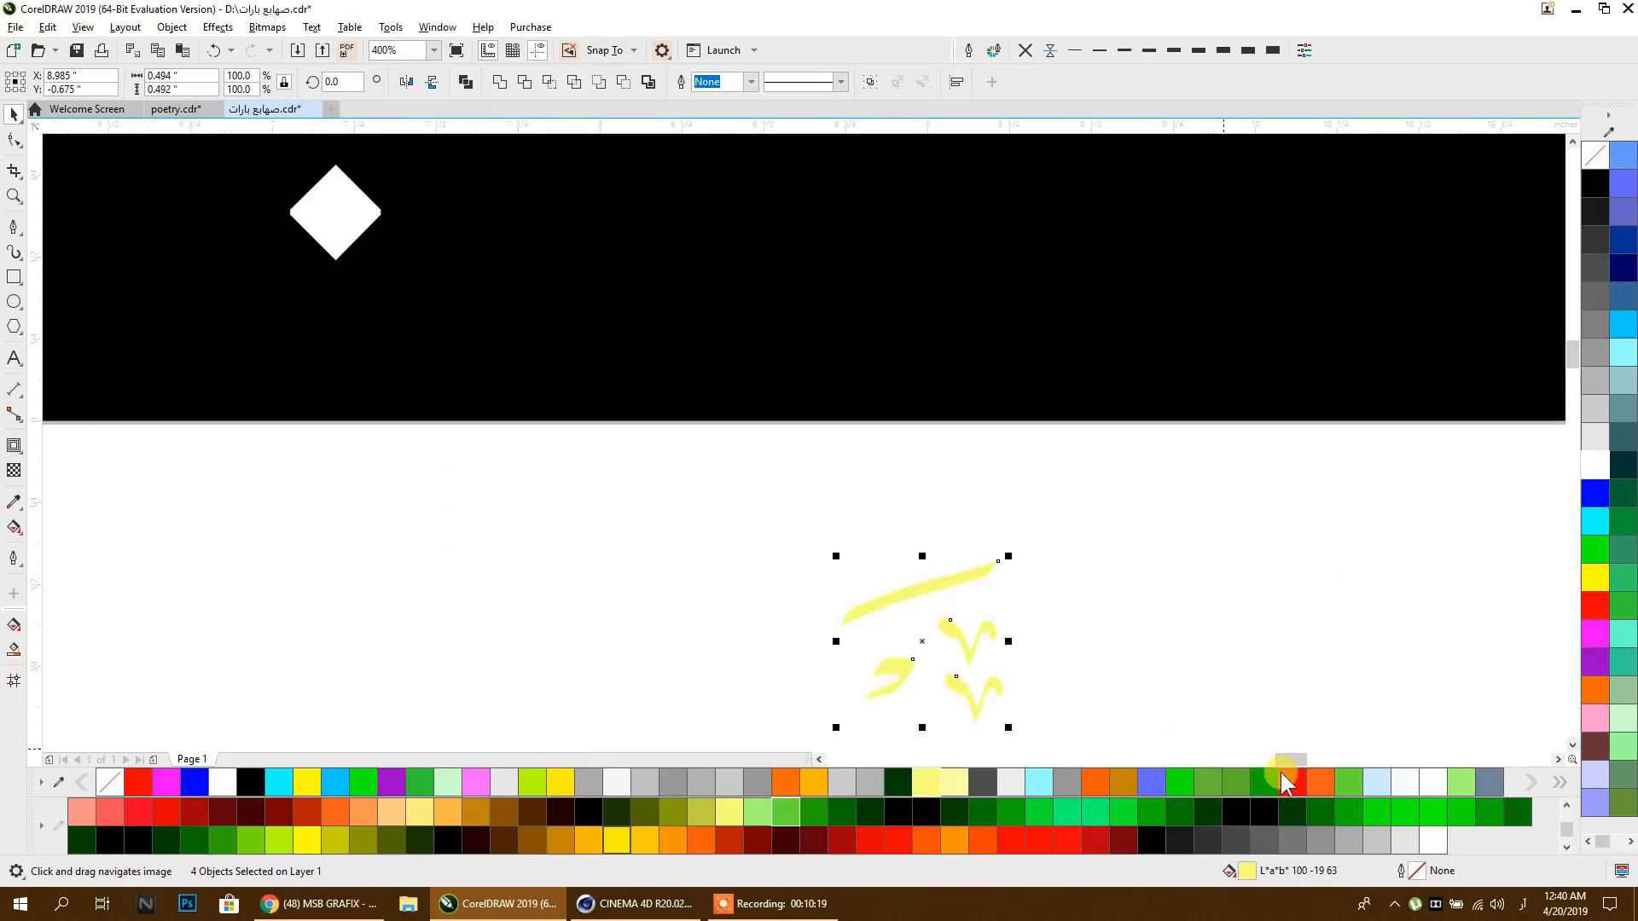
{"action": "left_click", "coordinate": [1291, 781]}
{"action": "left_click", "coordinate": [1109, 550]}
{"action": "scroll", "coordinate": [1066, 563], "scroll_direction": "down", "scroll_amount": 2}
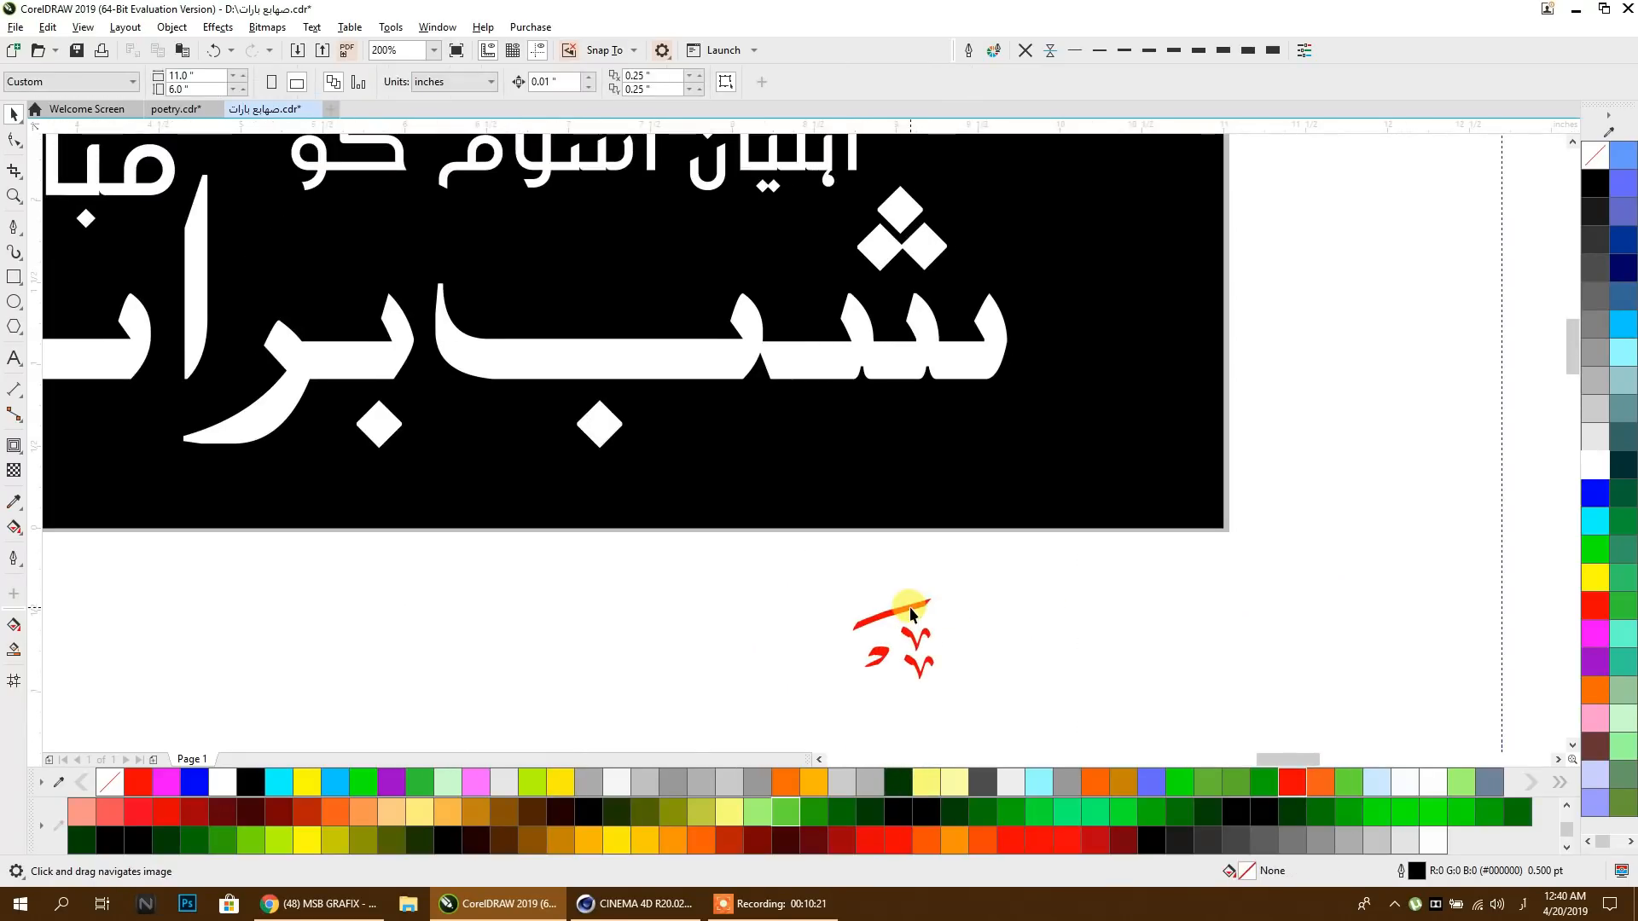
Step: Place the red slanted stroke above the ش of شب برات, with copies below the first ب and above the second ب
{"action": "left_click", "coordinate": [909, 608]}
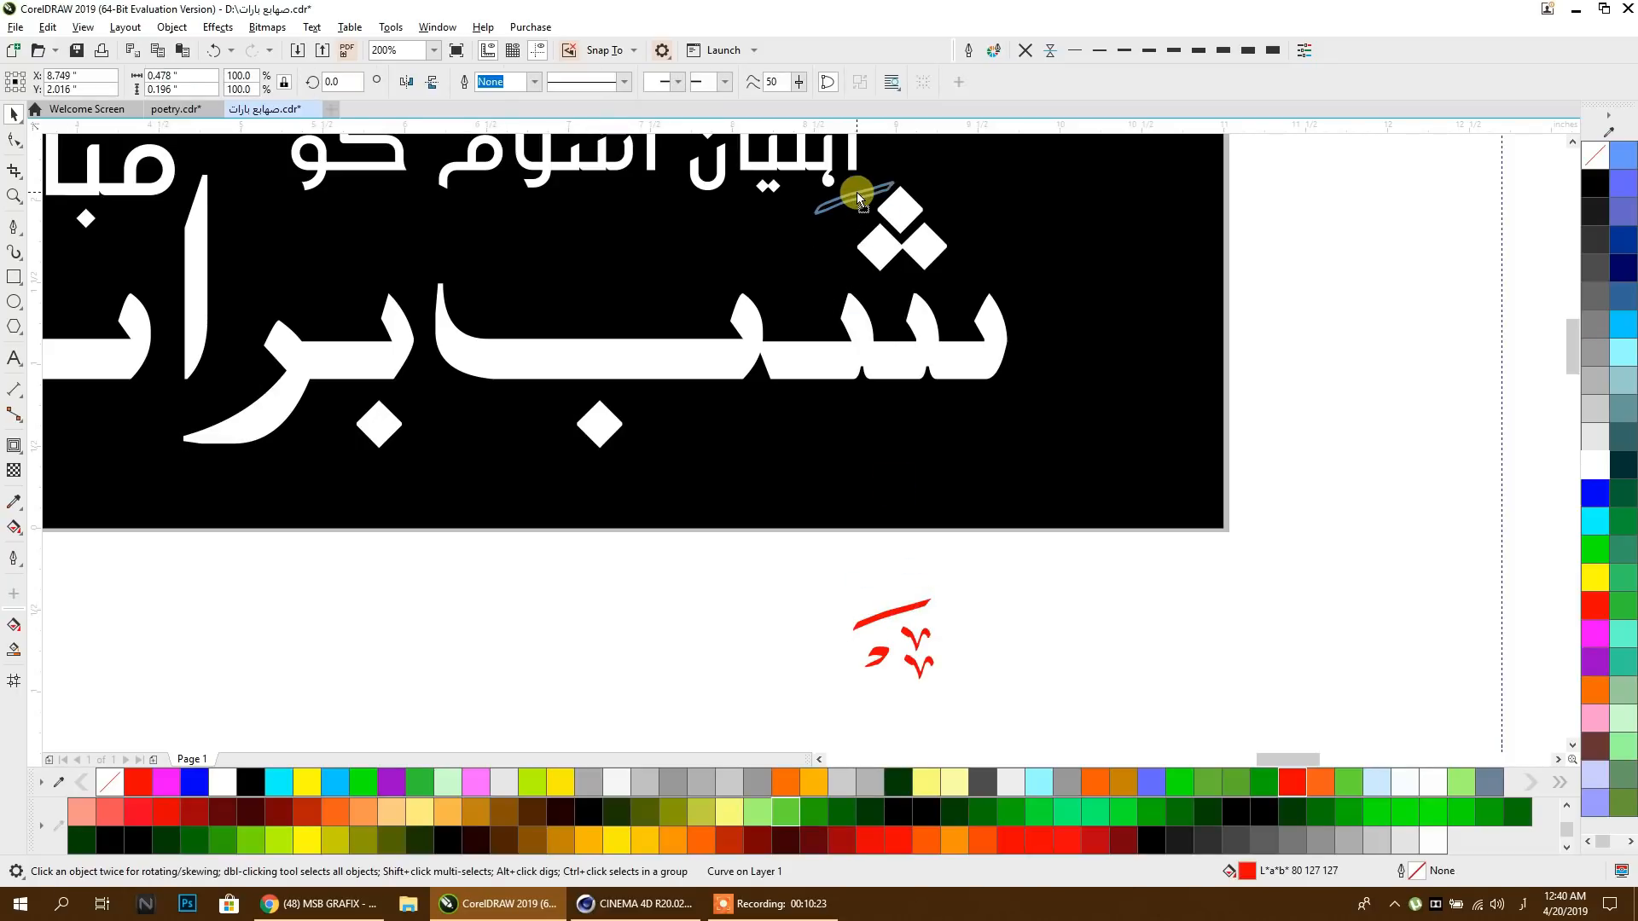
{"action": "mouse_move", "coordinate": [876, 182]}
{"action": "left_mouse_down"}
{"action": "mouse_move", "coordinate": [590, 469]}
{"action": "mouse_move", "coordinate": [608, 460]}
{"action": "left_mouse_up"}
{"action": "right_click", "coordinate": [607, 461]}
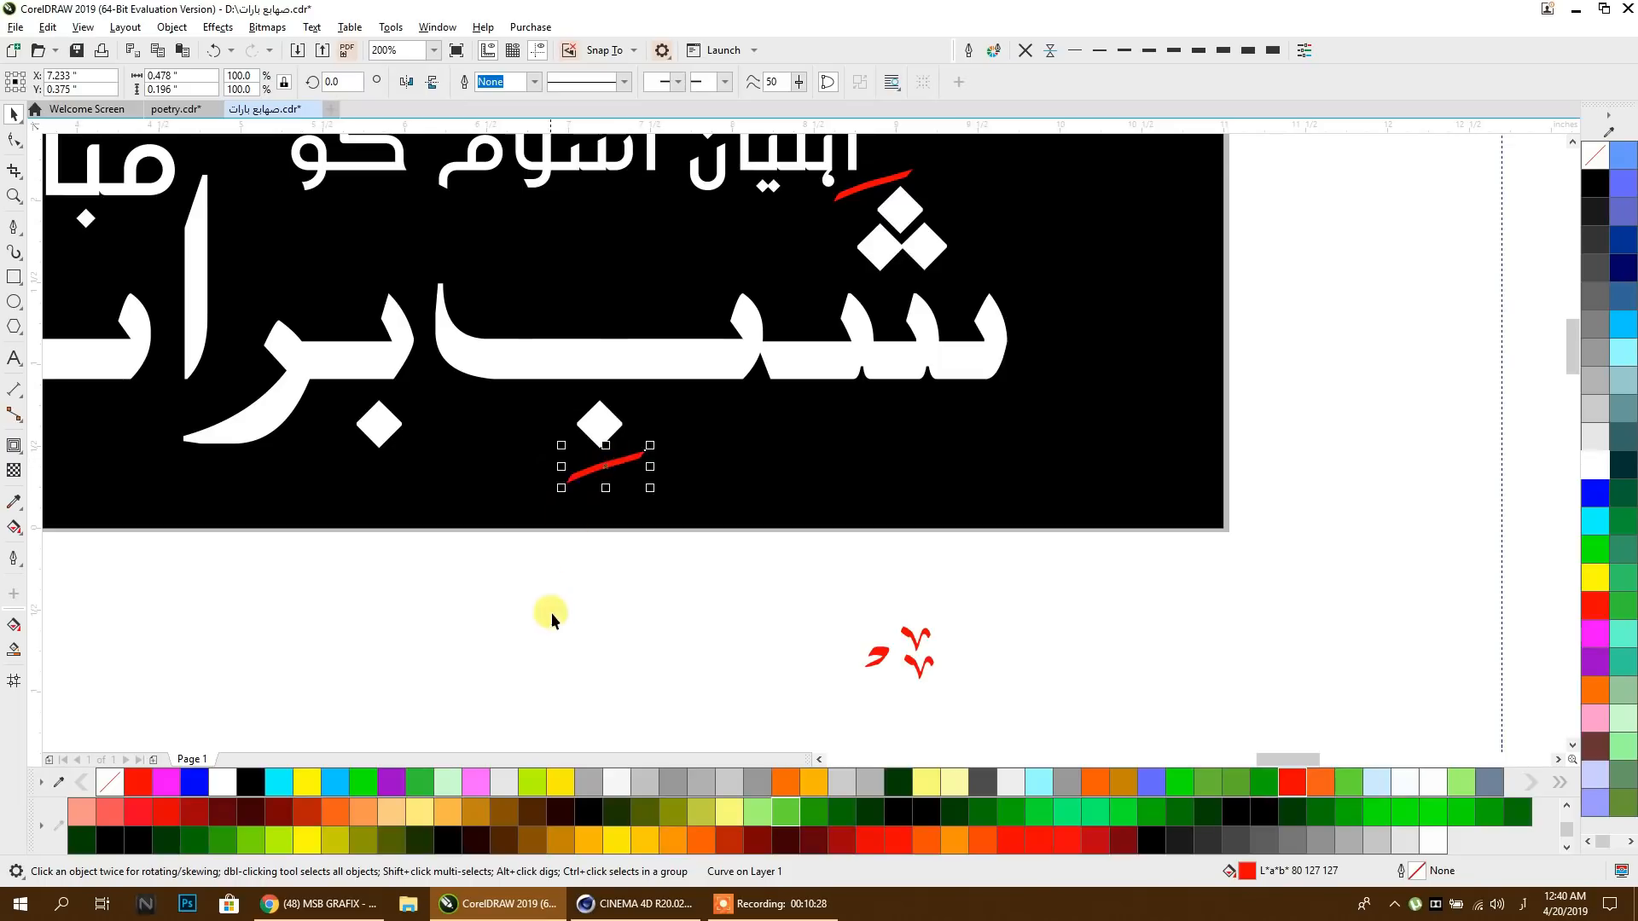
{"action": "left_click_drag", "start_coordinate": [552, 615], "coordinate": [977, 647]}
{"action": "mouse_move", "coordinate": [1035, 500]}
{"action": "left_mouse_down"}
{"action": "mouse_move", "coordinate": [797, 317]}
{"action": "mouse_move", "coordinate": [798, 292]}
{"action": "left_mouse_up"}
{"action": "right_click", "coordinate": [799, 292]}
Step: Place an enlarged copy of the red curled mark, about 0.29 inches wide, beside the dots of the ت in برات
{"action": "mouse_move", "coordinate": [1295, 696]}
{"action": "left_mouse_down"}
{"action": "mouse_move", "coordinate": [688, 447]}
{"action": "mouse_move", "coordinate": [284, 313]}
{"action": "mouse_move", "coordinate": [313, 269]}
{"action": "mouse_move", "coordinate": [349, 331]}
{"action": "mouse_move", "coordinate": [345, 313]}
{"action": "left_mouse_up"}
{"action": "right_click", "coordinate": [313, 269]}
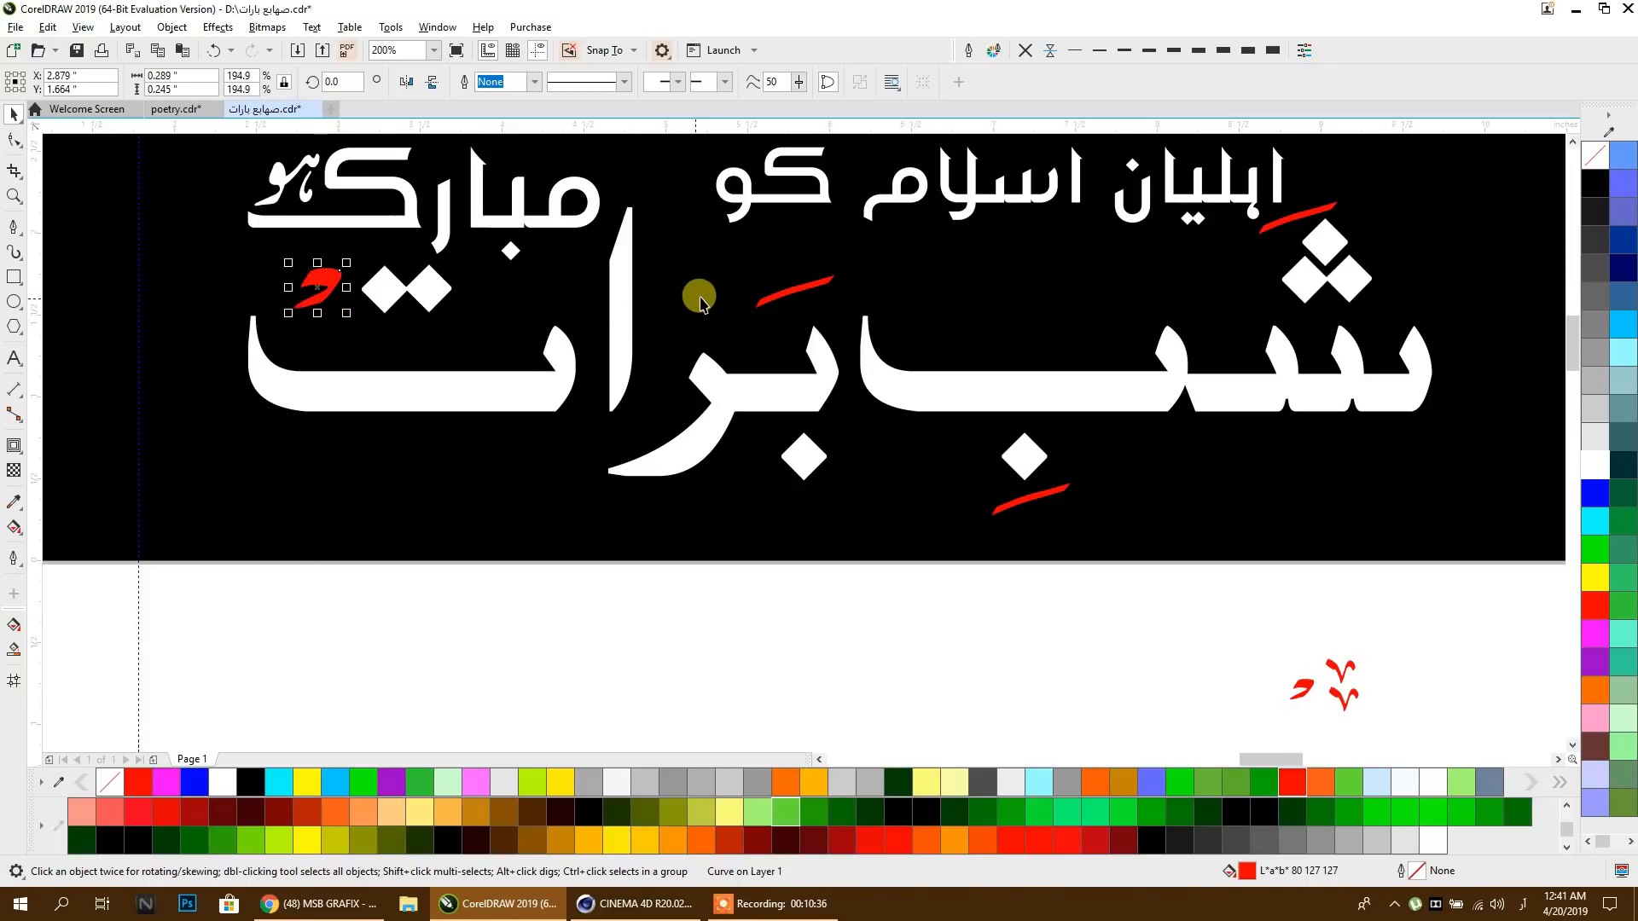
Step: Enlarge the three red slanted strokes around شب برات to 194.9%, about 0.93 inches wide each
{"action": "left_click", "coordinate": [772, 295]}
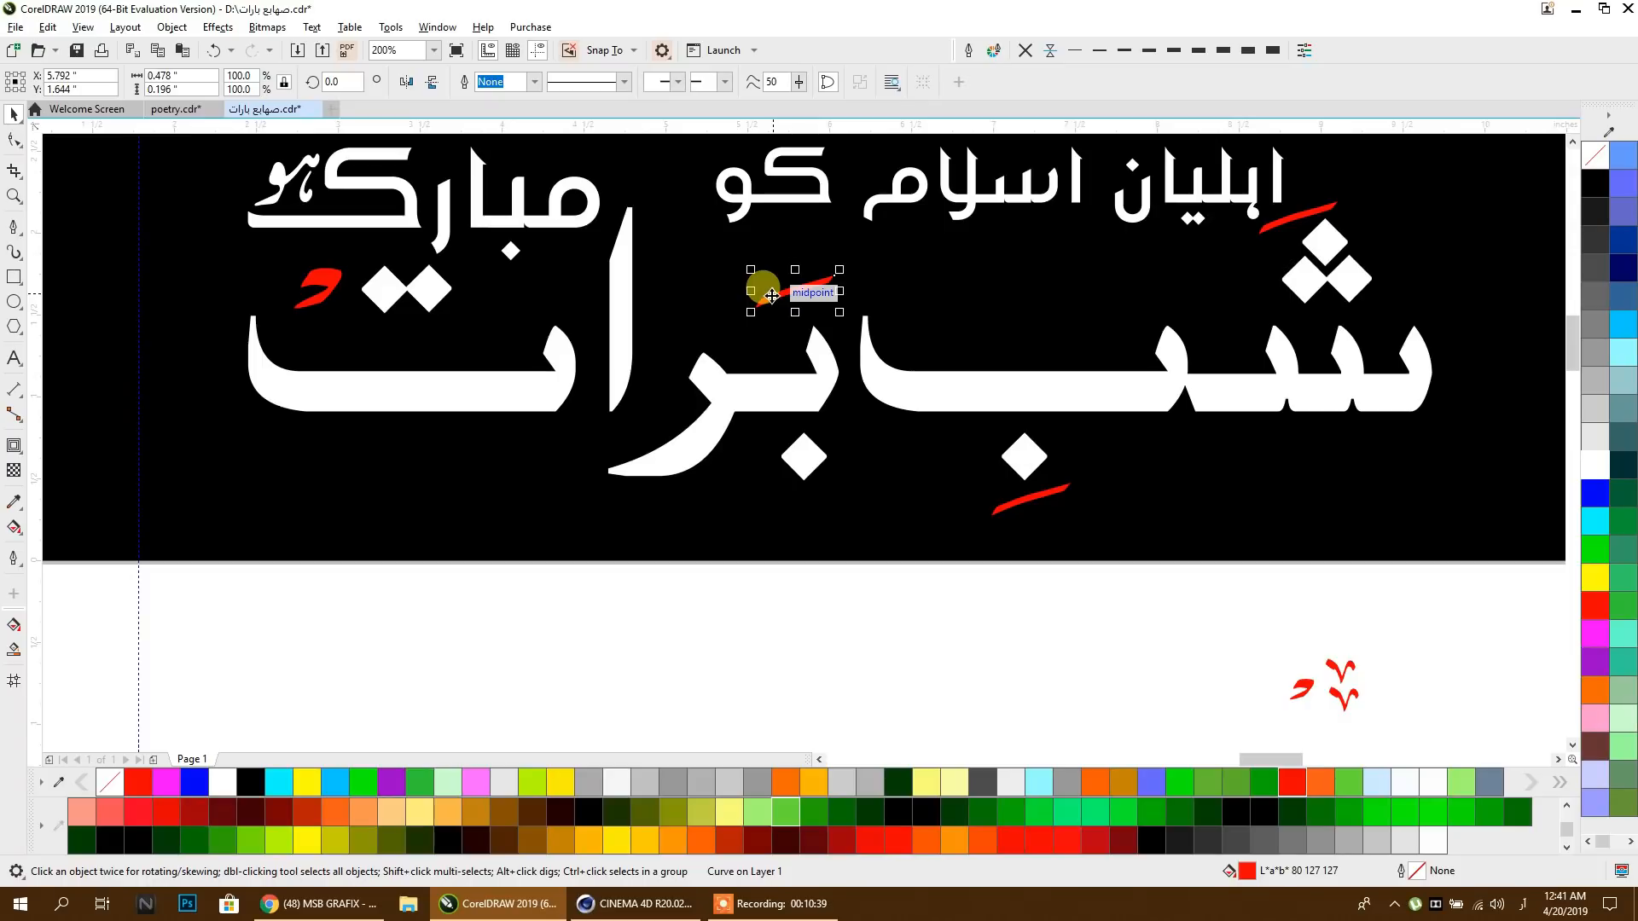
{"action": "key", "text": "ctrl+r"}
{"action": "left_click", "coordinate": [1008, 503]}
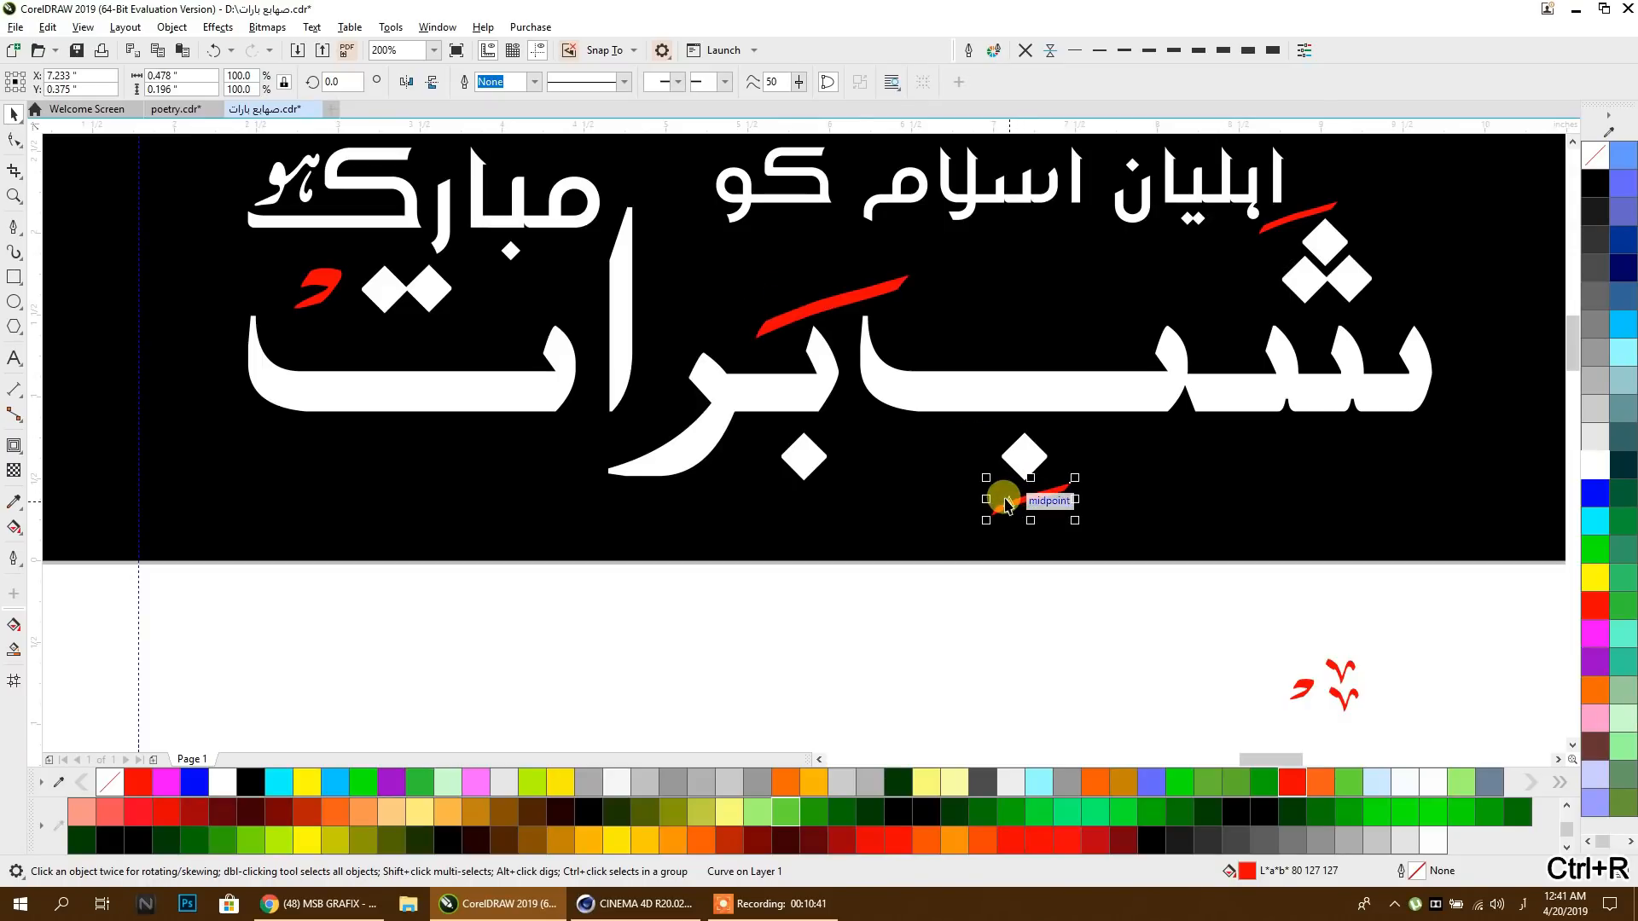
{"action": "key", "text": "ctrl+r"}
{"action": "left_click", "coordinate": [1270, 226]}
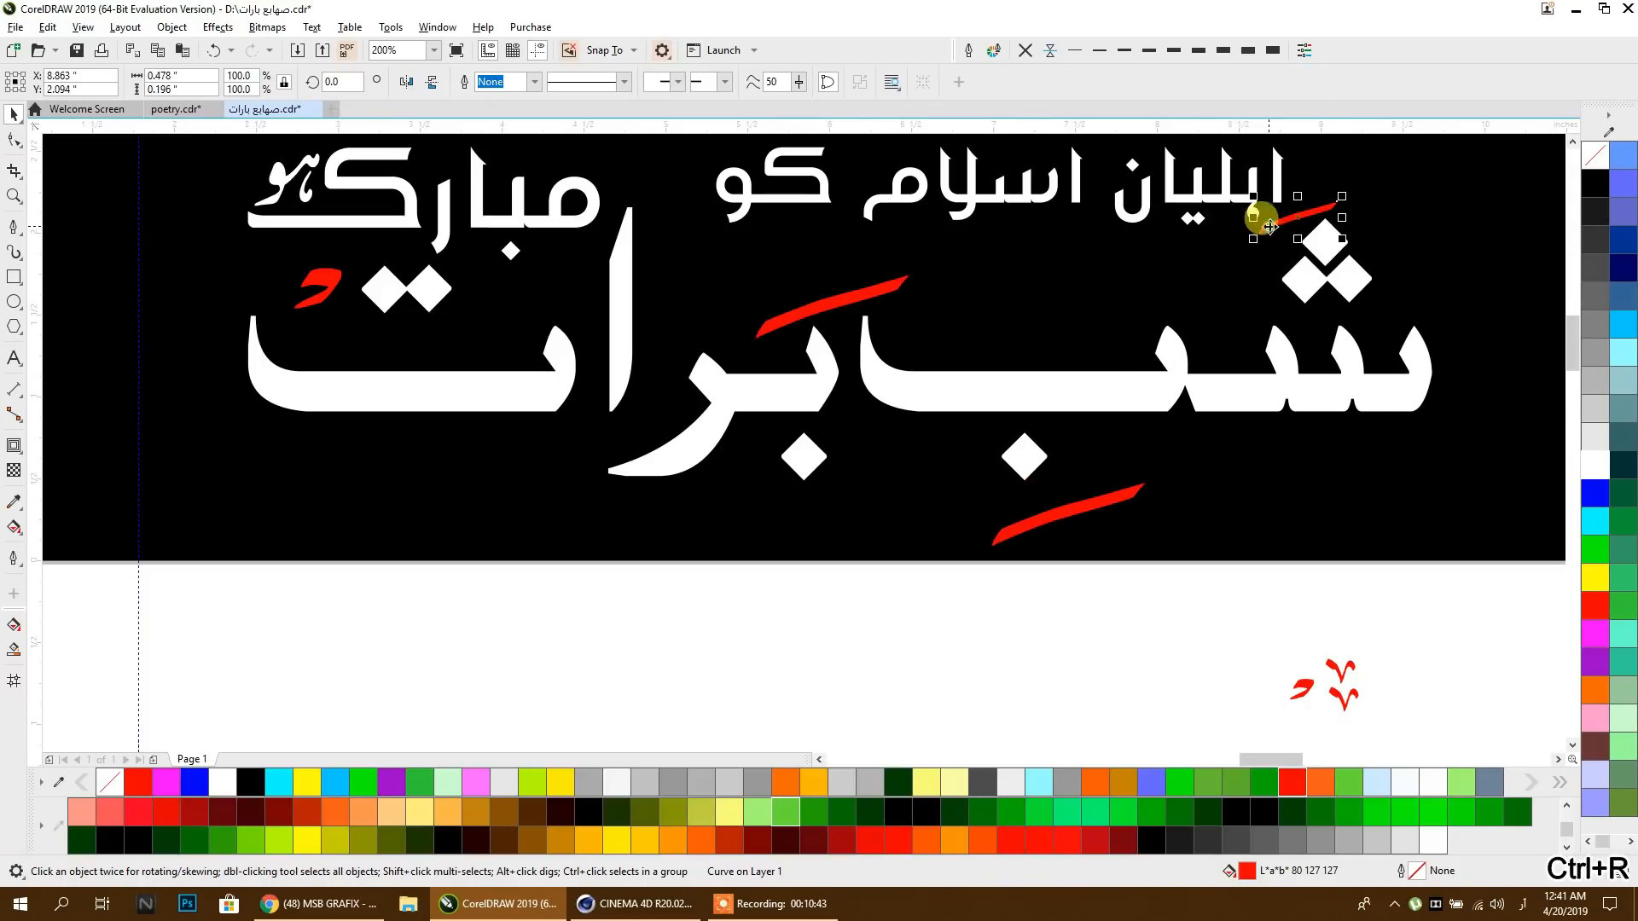
{"action": "key", "text": "ctrl+r"}
Step: Reposition the enlarged strokes beside the dots of ش, below the first ب and above the second ب, and nudge the curled mark beside ت
{"action": "left_click_drag", "start_coordinate": [1139, 542], "coordinate": [931, 594]}
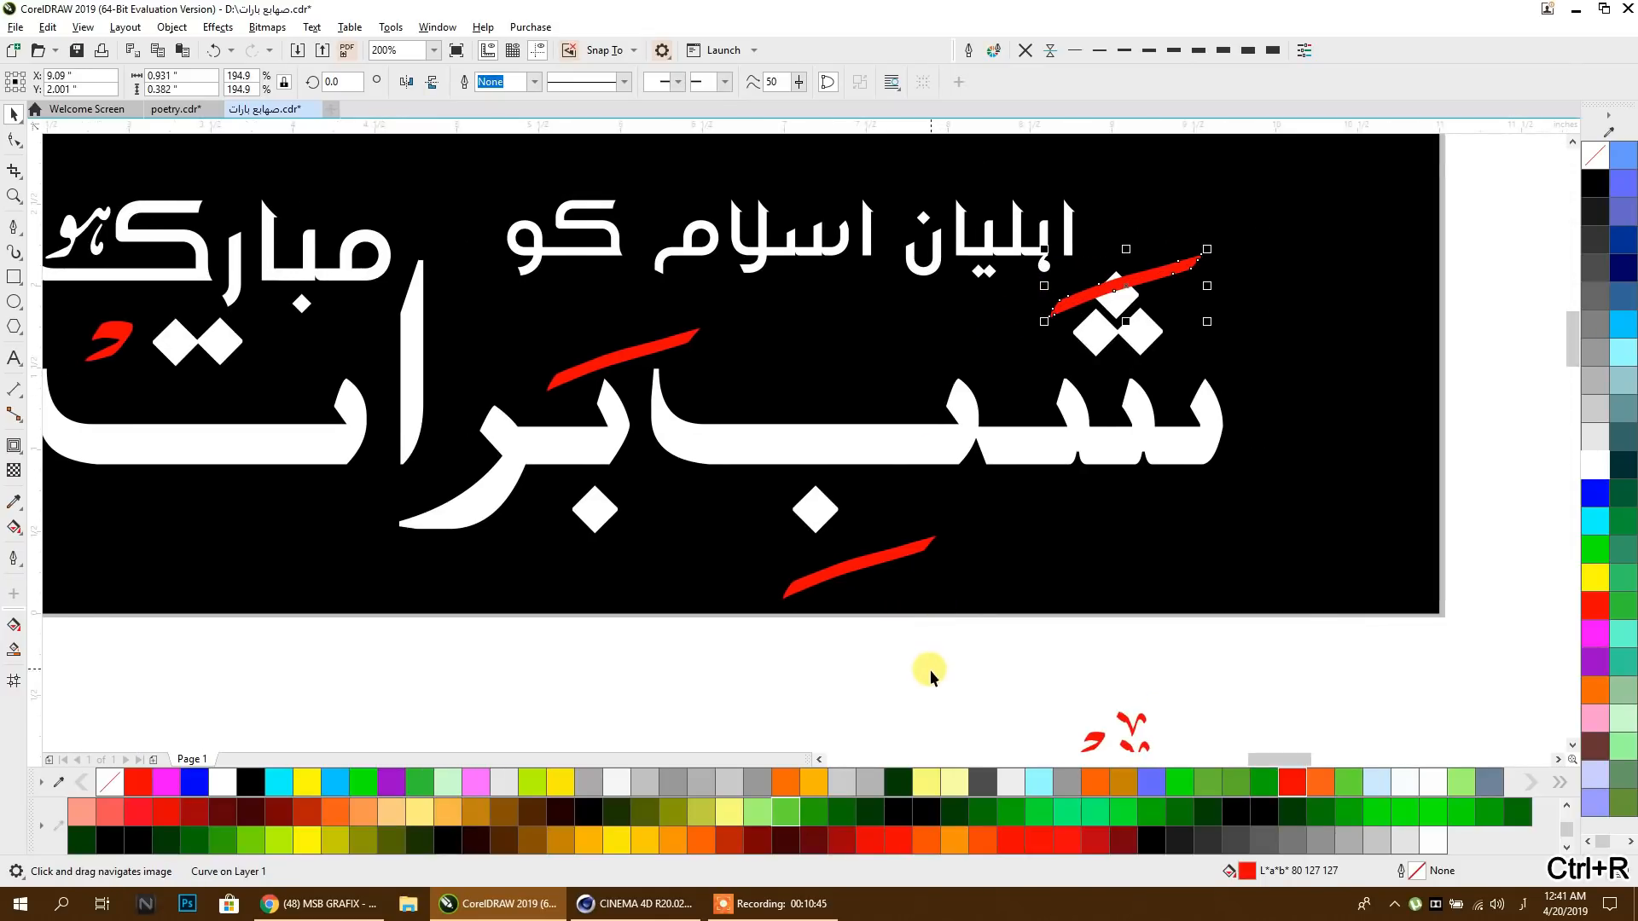
{"action": "left_click_drag", "start_coordinate": [1144, 277], "coordinate": [1053, 279]}
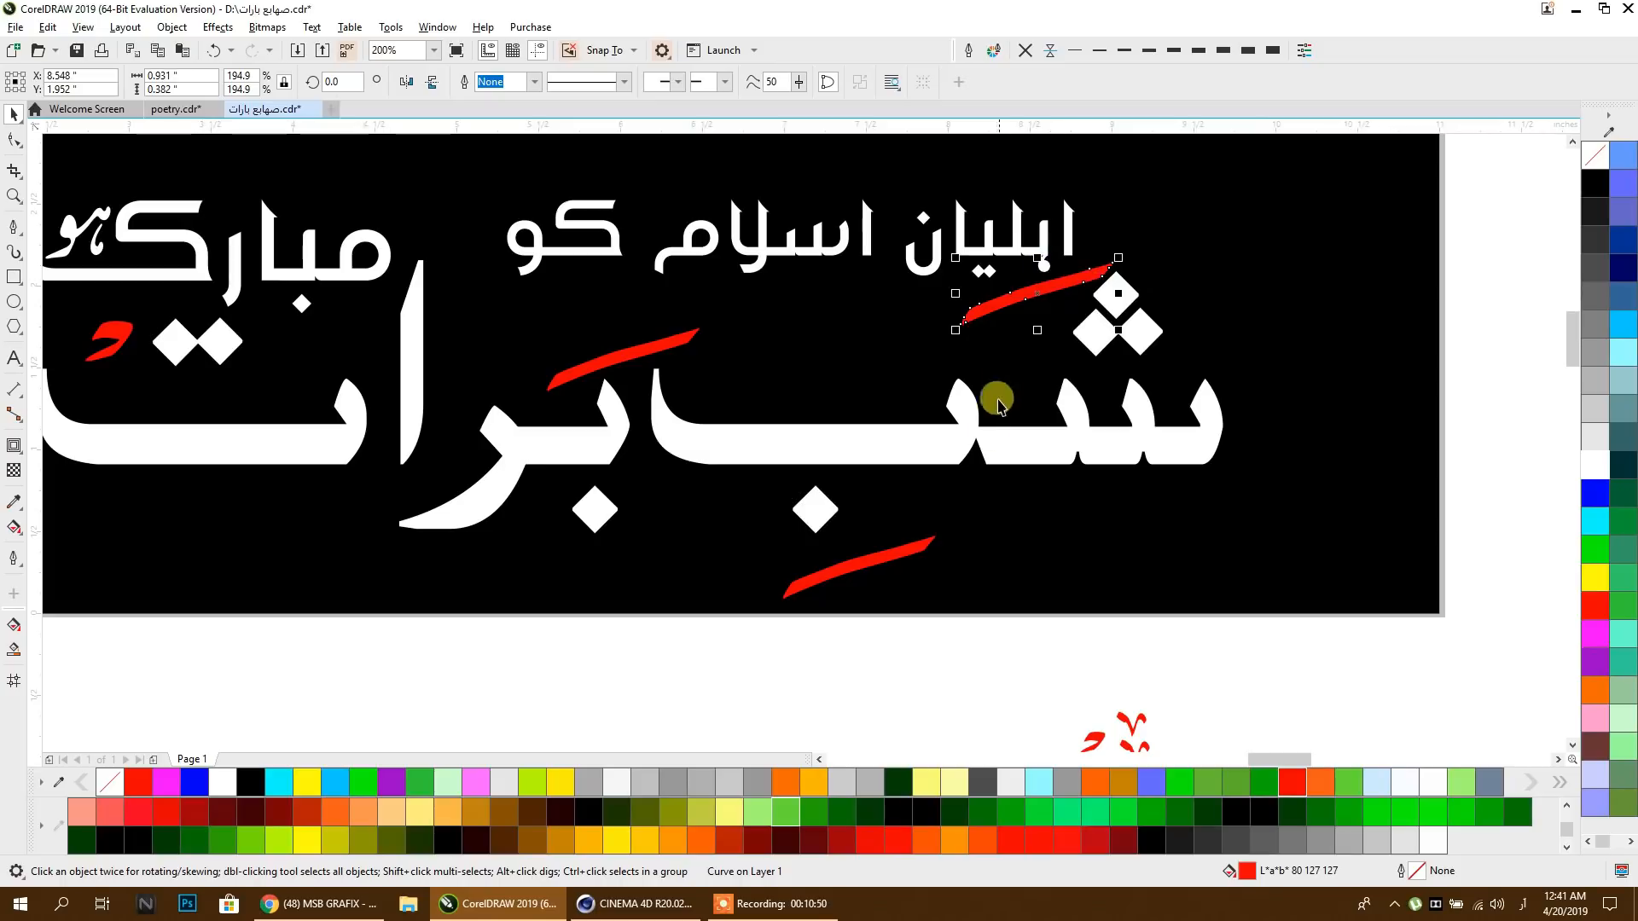
{"action": "left_click_drag", "start_coordinate": [879, 544], "coordinate": [878, 539]}
{"action": "left_click", "coordinate": [613, 353]}
{"action": "left_click_drag", "start_coordinate": [575, 350], "coordinate": [573, 349]}
{"action": "scroll", "coordinate": [597, 358], "scroll_direction": "left", "scroll_amount": 3}
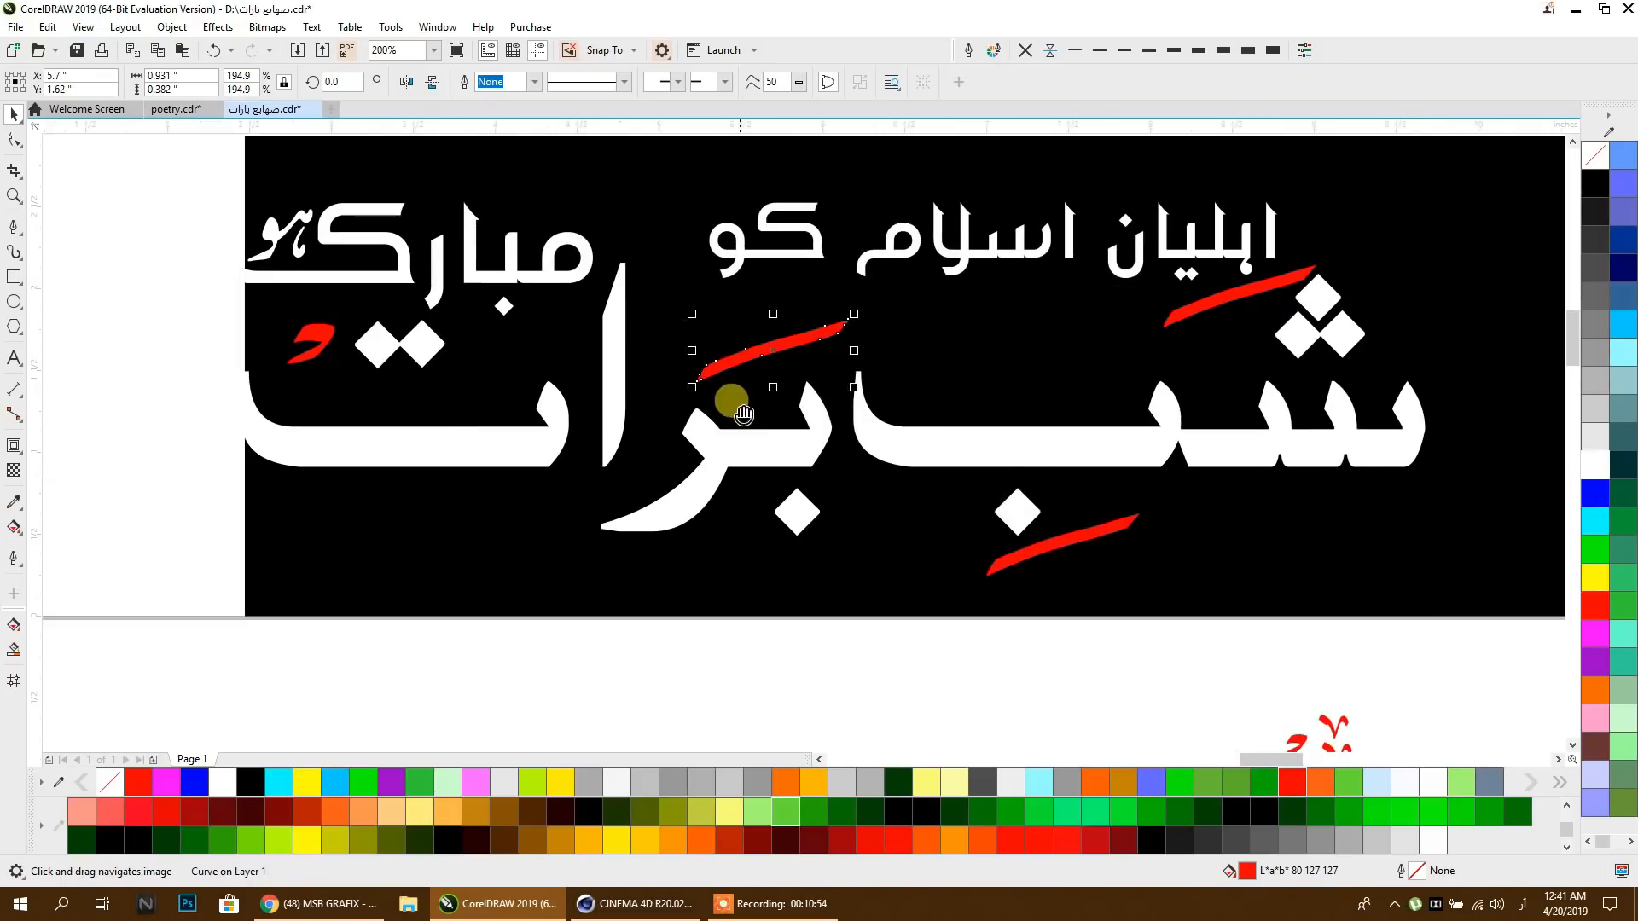
{"action": "left_click", "coordinate": [315, 341]}
{"action": "left_click_drag", "start_coordinate": [315, 346], "coordinate": [305, 342]}
Step: Try placing copies of the red V-shaped mark, enlarged to 289.4%, over the ب and ت of the title
{"action": "scroll", "coordinate": [512, 453], "scroll_direction": "down", "scroll_amount": 2}
{"action": "mouse_move", "coordinate": [1022, 650]}
{"action": "left_mouse_down"}
{"action": "mouse_move", "coordinate": [977, 589]}
{"action": "mouse_move", "coordinate": [939, 580]}
{"action": "left_mouse_up"}
{"action": "left_click", "coordinate": [928, 691]}
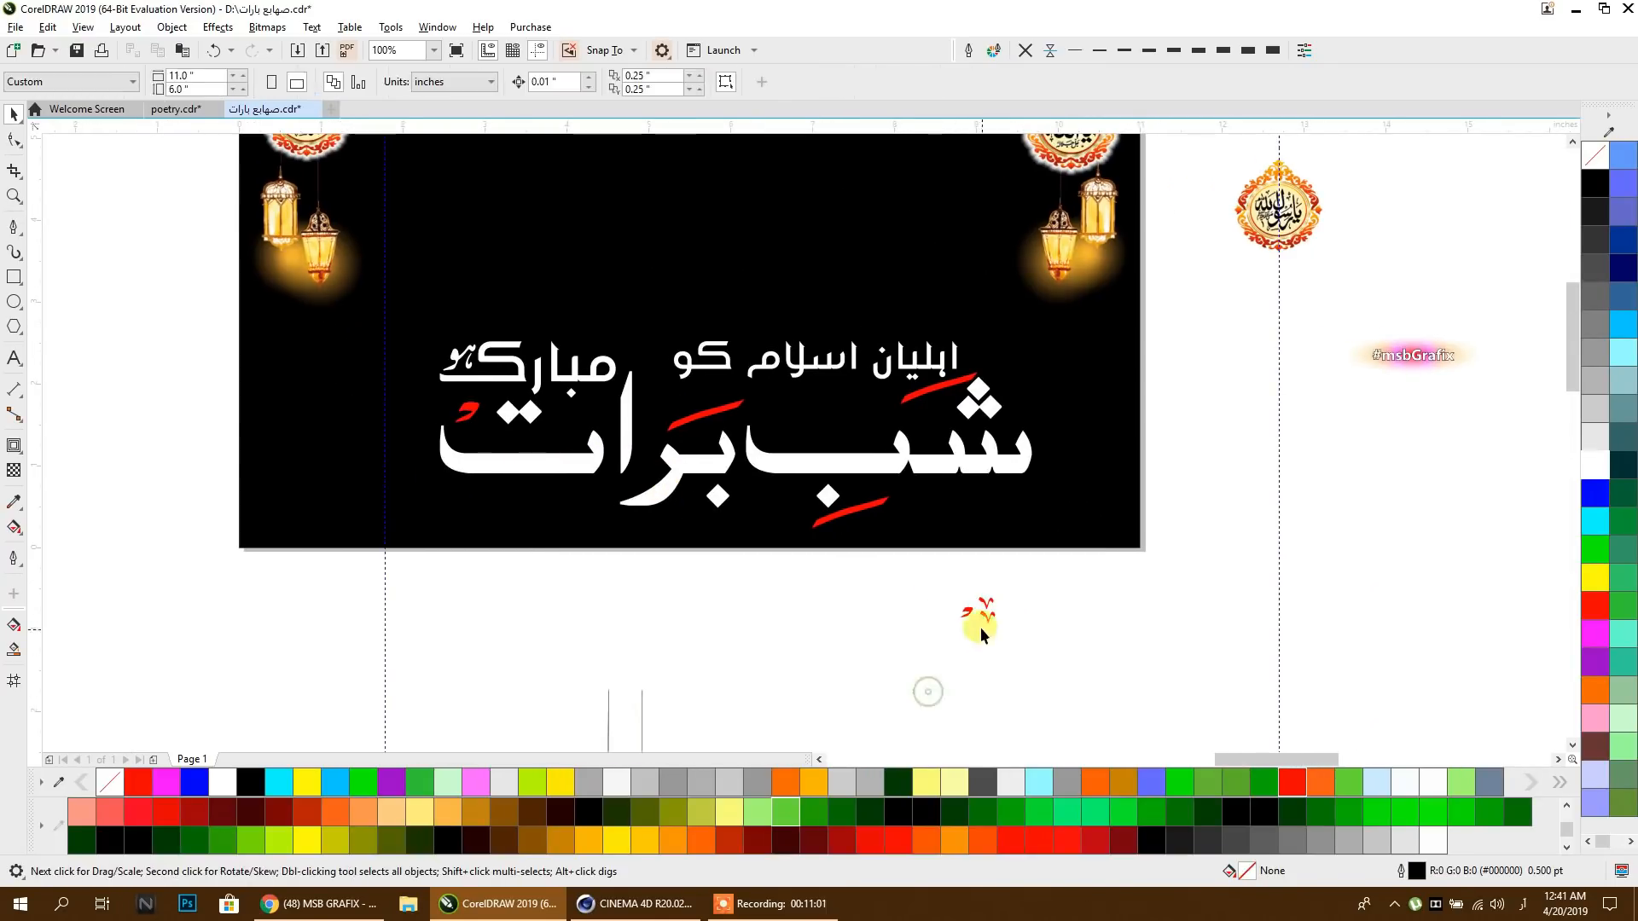
{"action": "left_click", "coordinate": [983, 620]}
{"action": "left_click_drag", "start_coordinate": [1004, 630], "coordinate": [565, 428]}
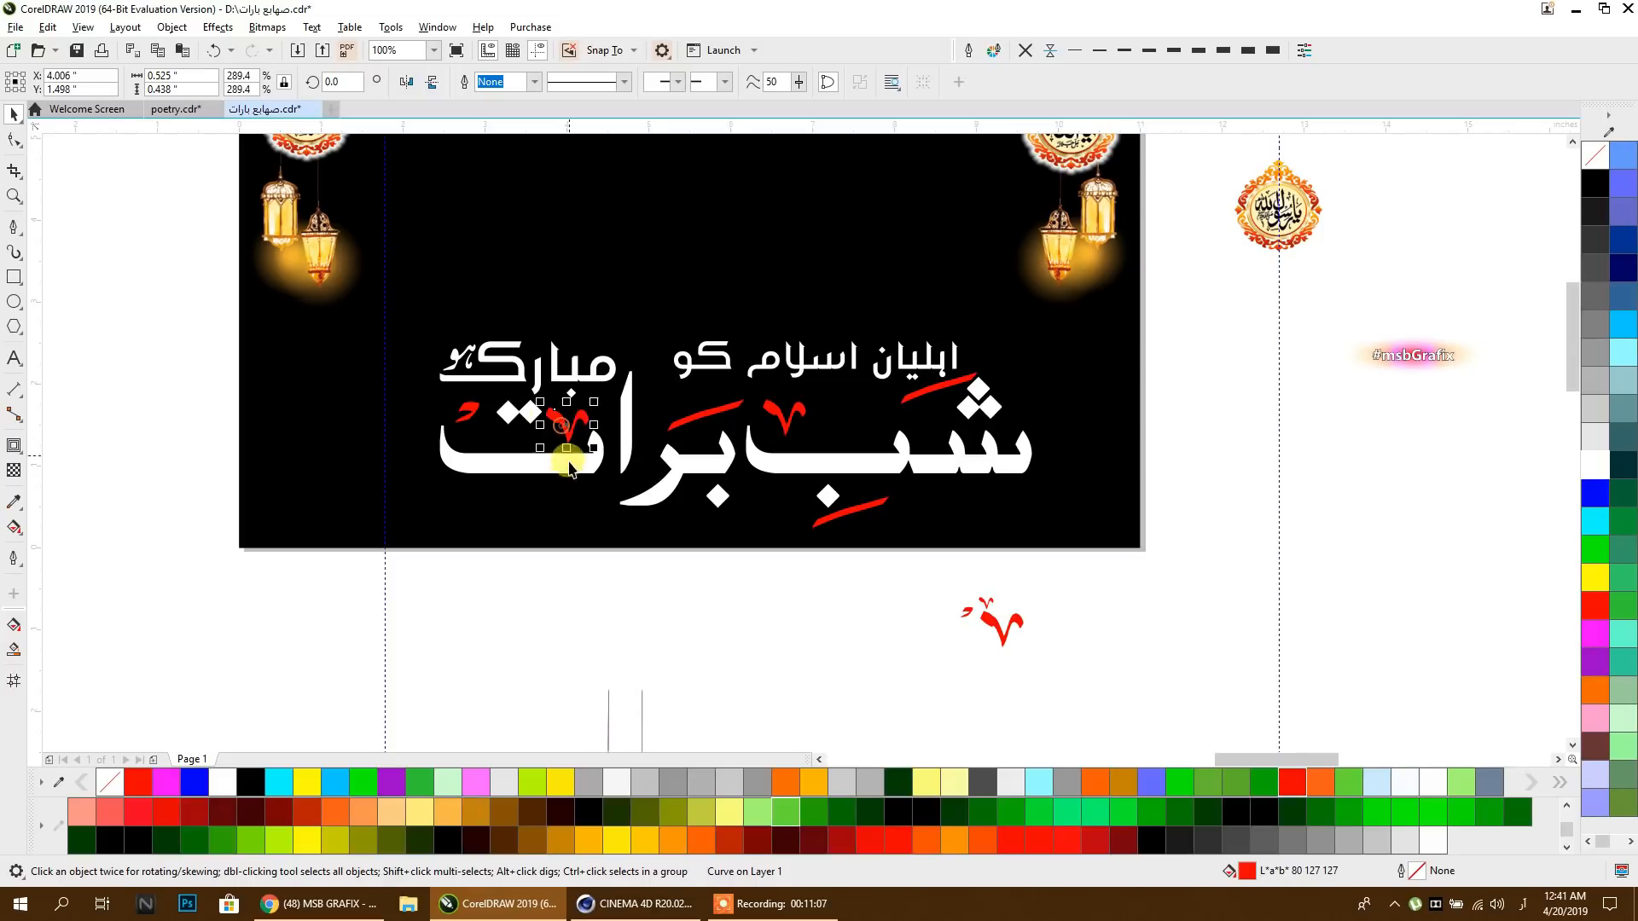
{"action": "key", "text": "ctrl+z"}
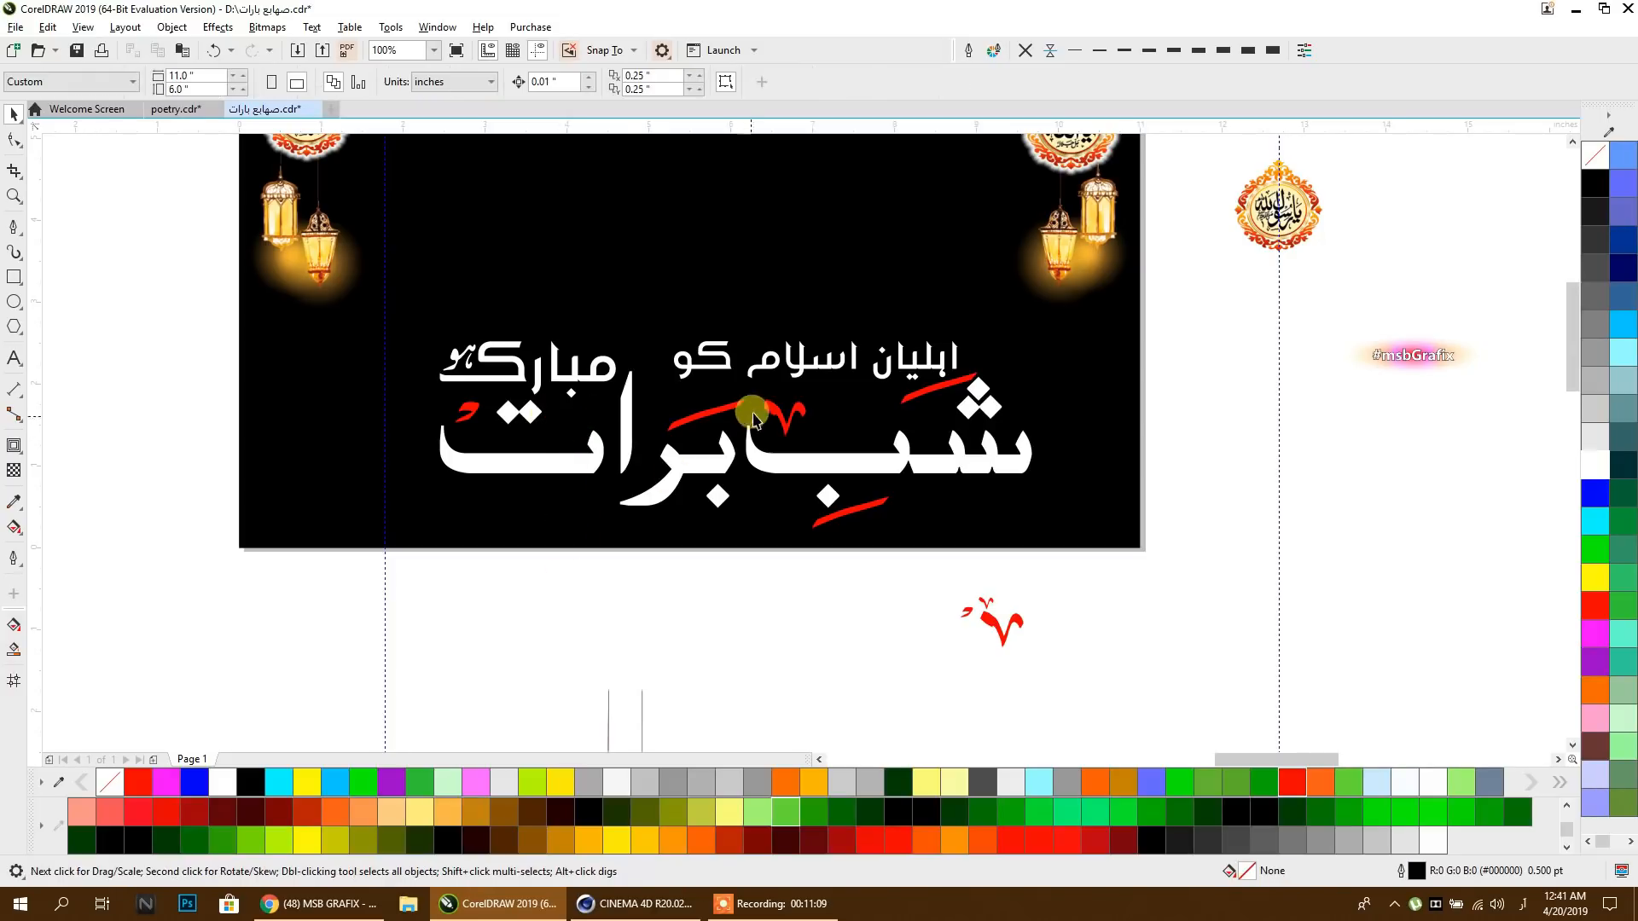
Step: Delete the three leftover red diacritic marks below the banner
{"action": "left_click_drag", "start_coordinate": [774, 415], "coordinate": [946, 582]}
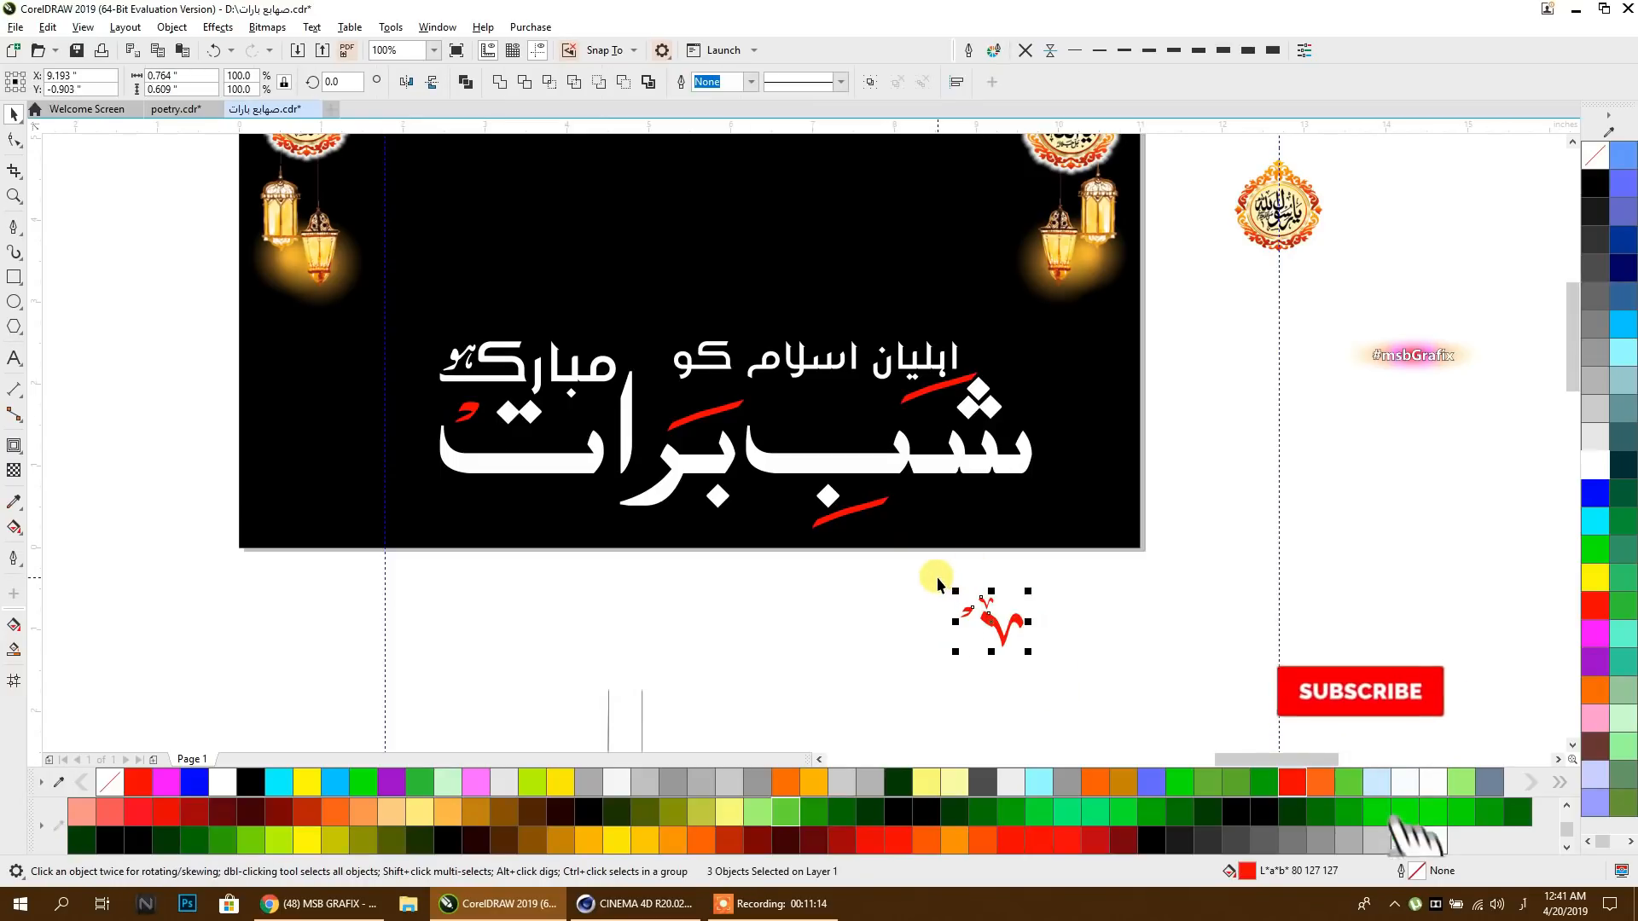
{"action": "key", "text": "Delete"}
Step: Draw a straight vertical line about 3.2 inches long with the Pen tool on the empty canvas below the black star flare
{"action": "scroll", "coordinate": [1019, 522], "scroll_direction": "down", "scroll_amount": 1}
{"action": "left_click_drag", "start_coordinate": [1020, 521], "coordinate": [1004, 563]}
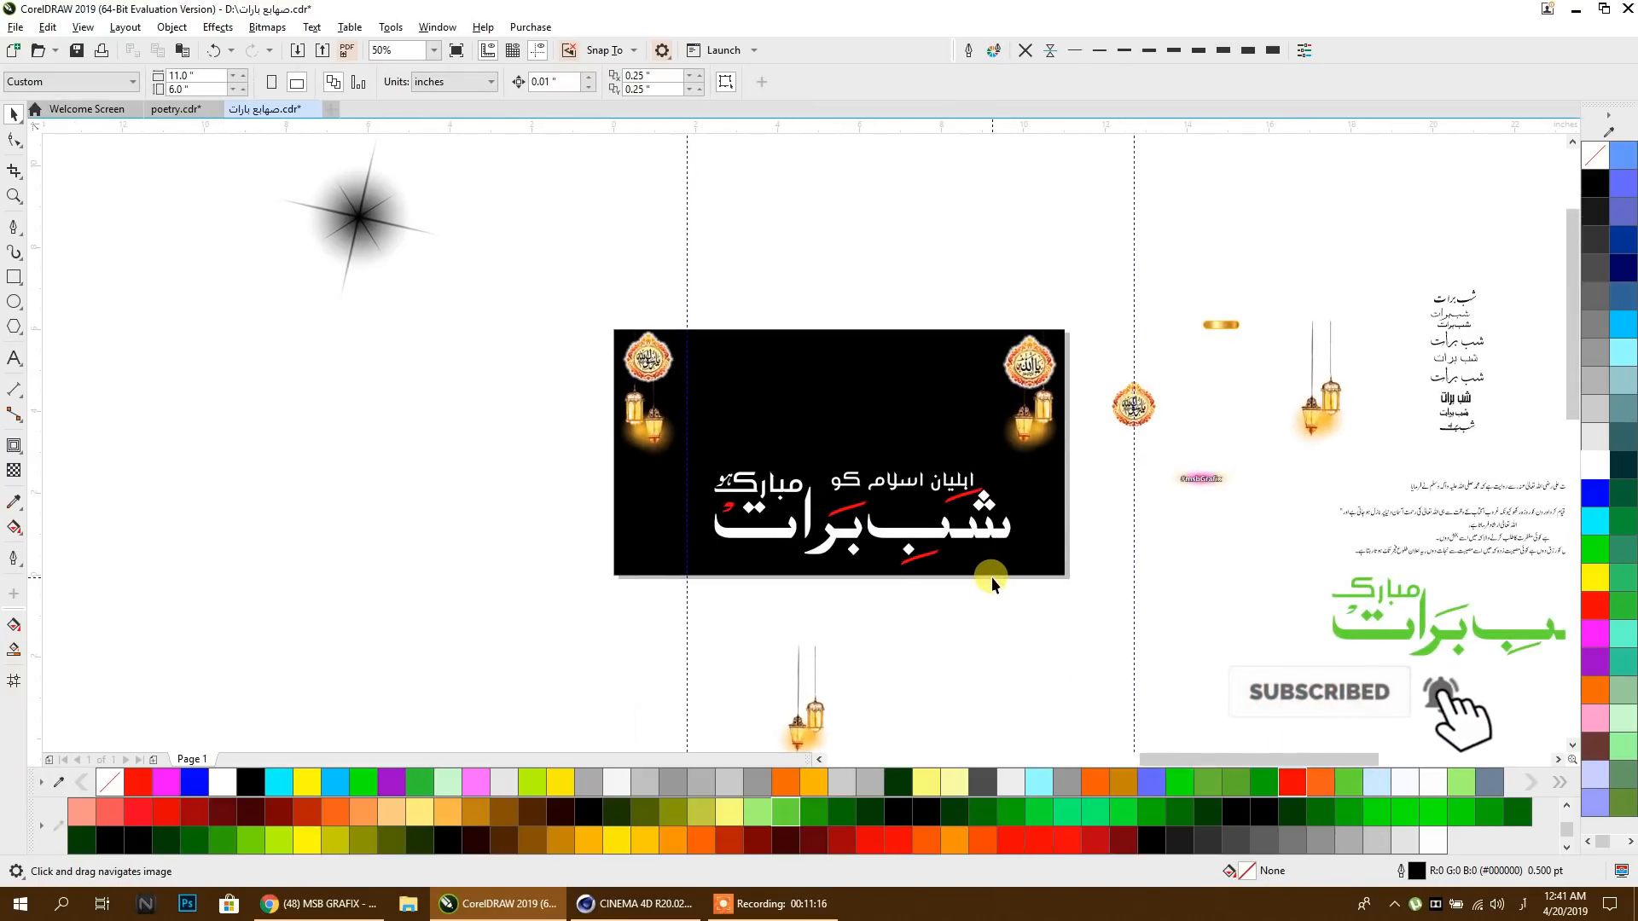
{"action": "mouse_move", "coordinate": [386, 234]}
{"action": "left_mouse_down"}
{"action": "mouse_move", "coordinate": [416, 306]}
{"action": "mouse_move", "coordinate": [381, 303]}
{"action": "mouse_move", "coordinate": [367, 242]}
{"action": "left_mouse_up"}
{"action": "left_click", "coordinate": [423, 412]}
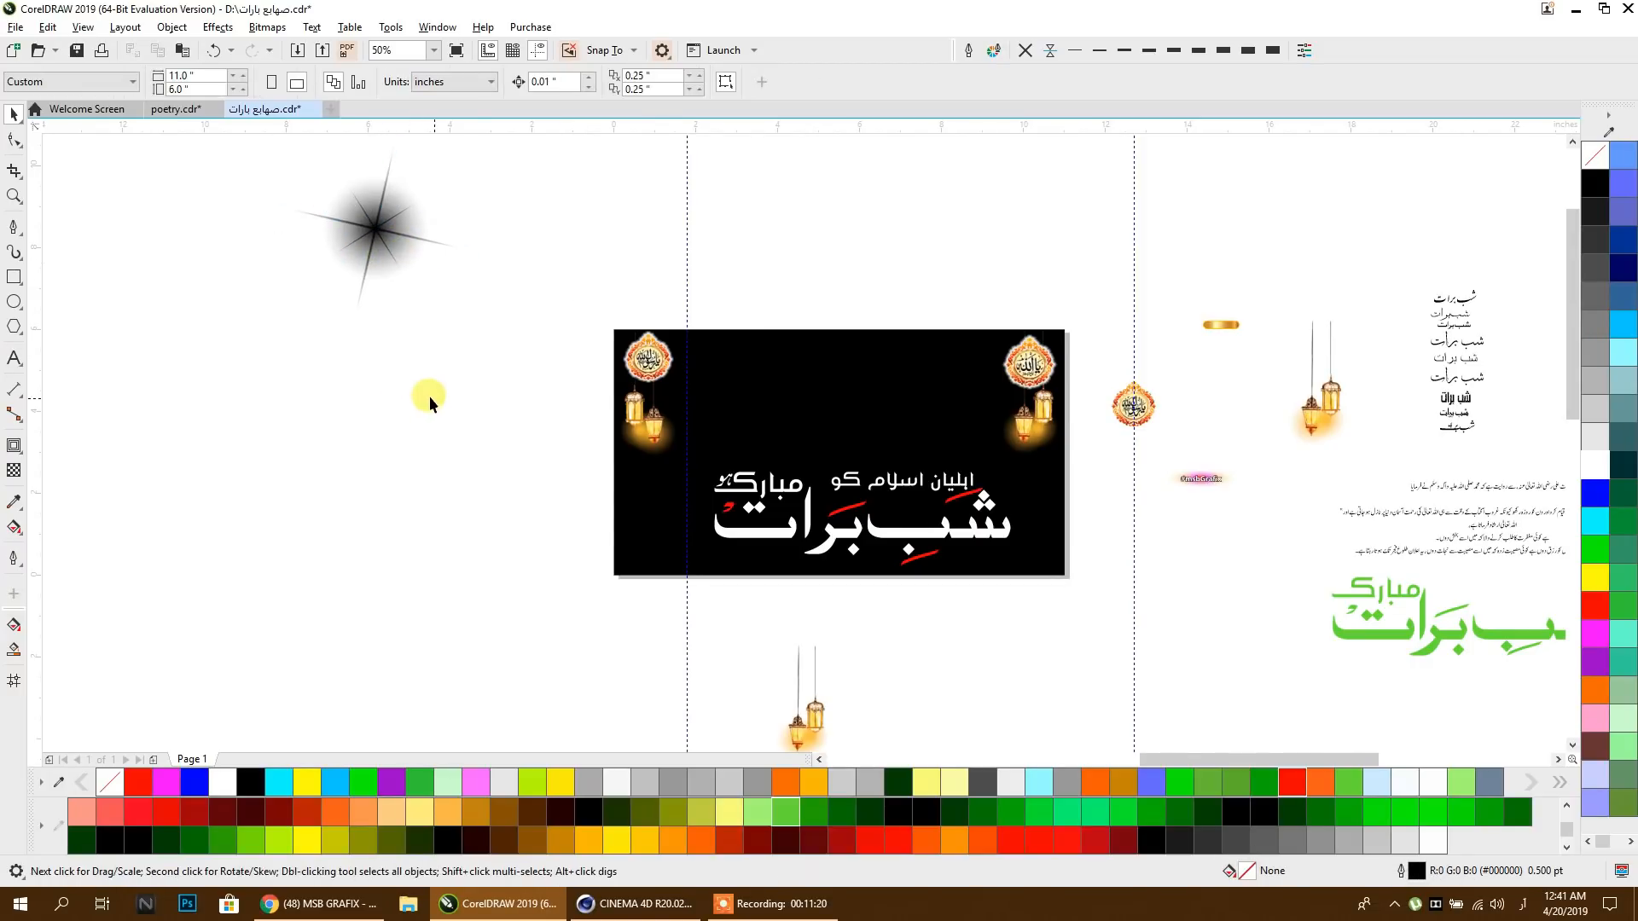
{"action": "left_click", "coordinate": [396, 268]}
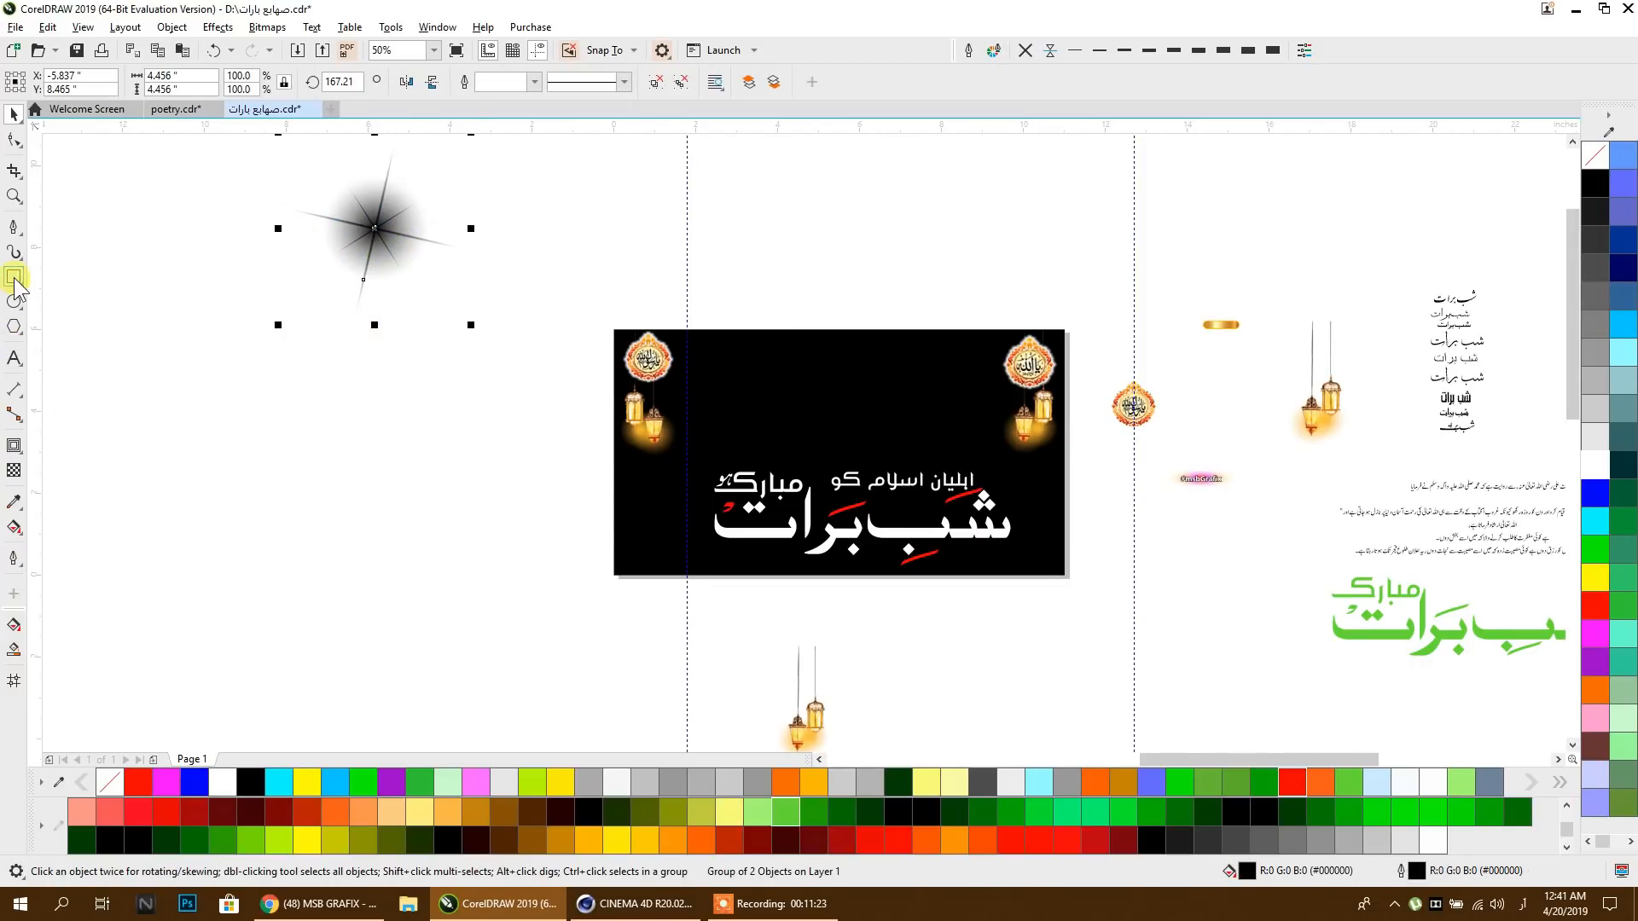
{"action": "left_click", "coordinate": [13, 227]}
{"action": "left_click", "coordinate": [368, 405]}
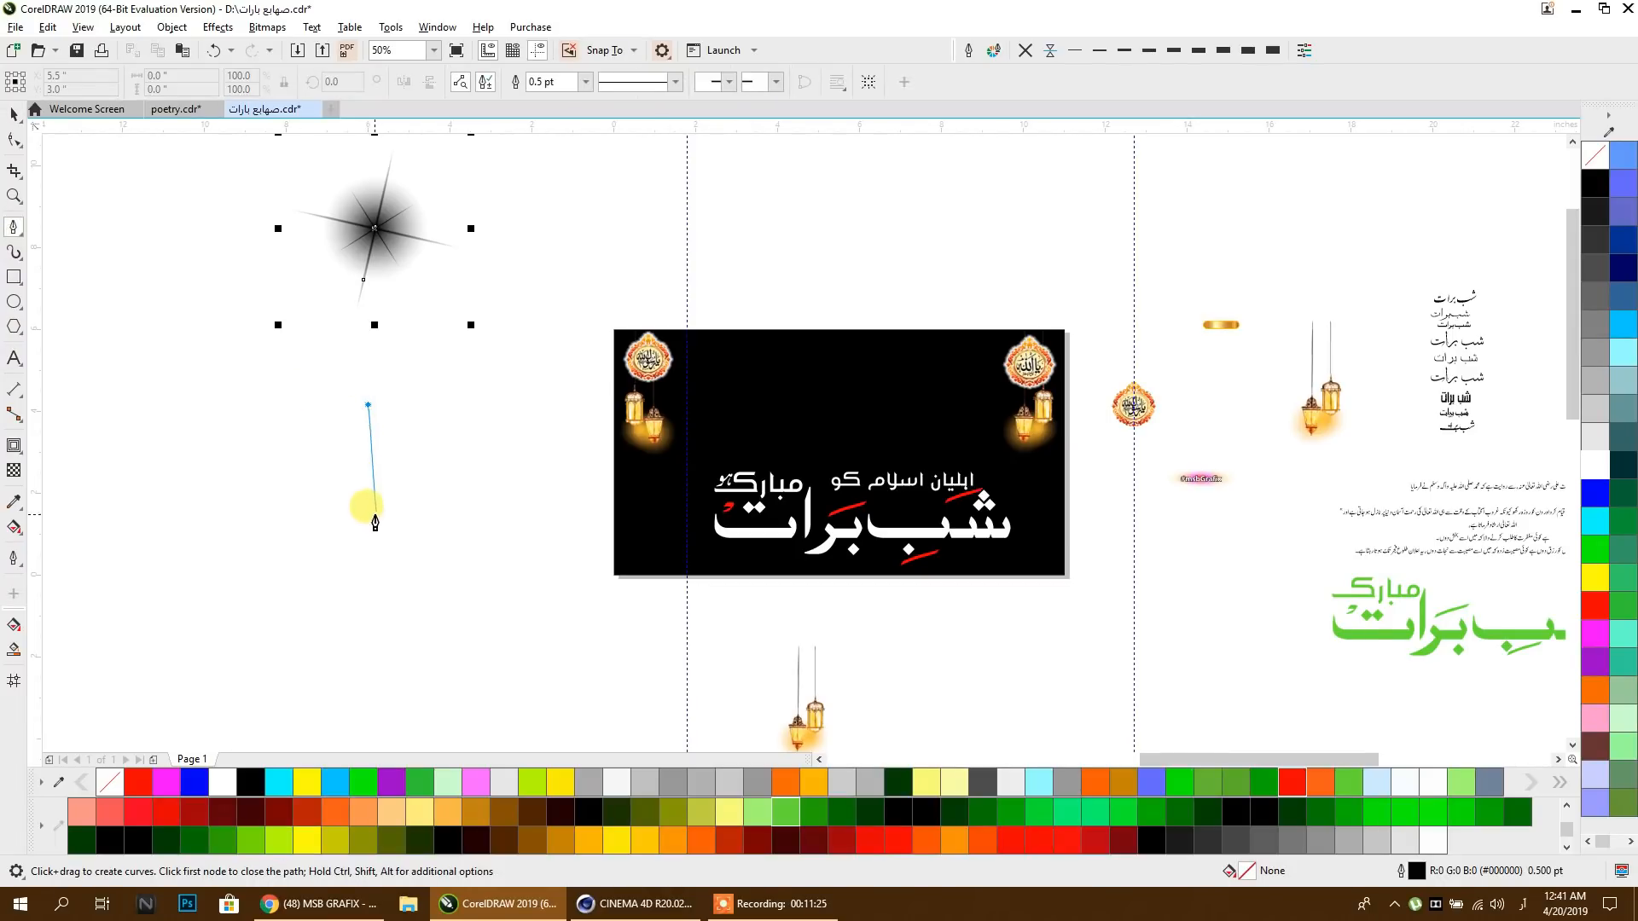
{"action": "left_click", "coordinate": [368, 541]}
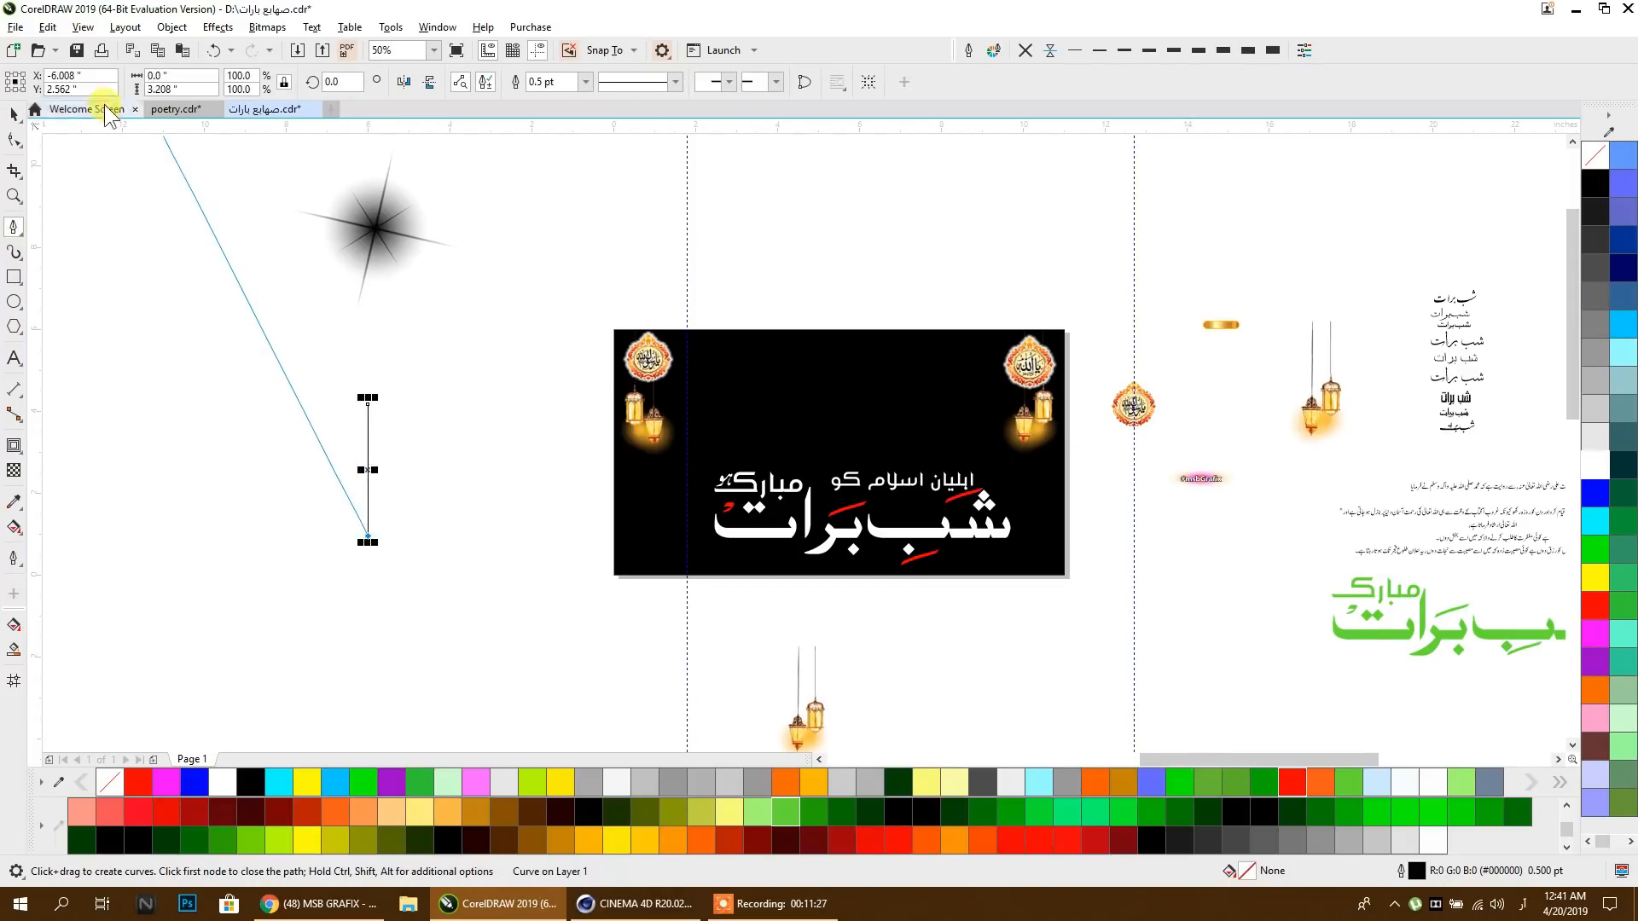
{"action": "left_click", "coordinate": [15, 114]}
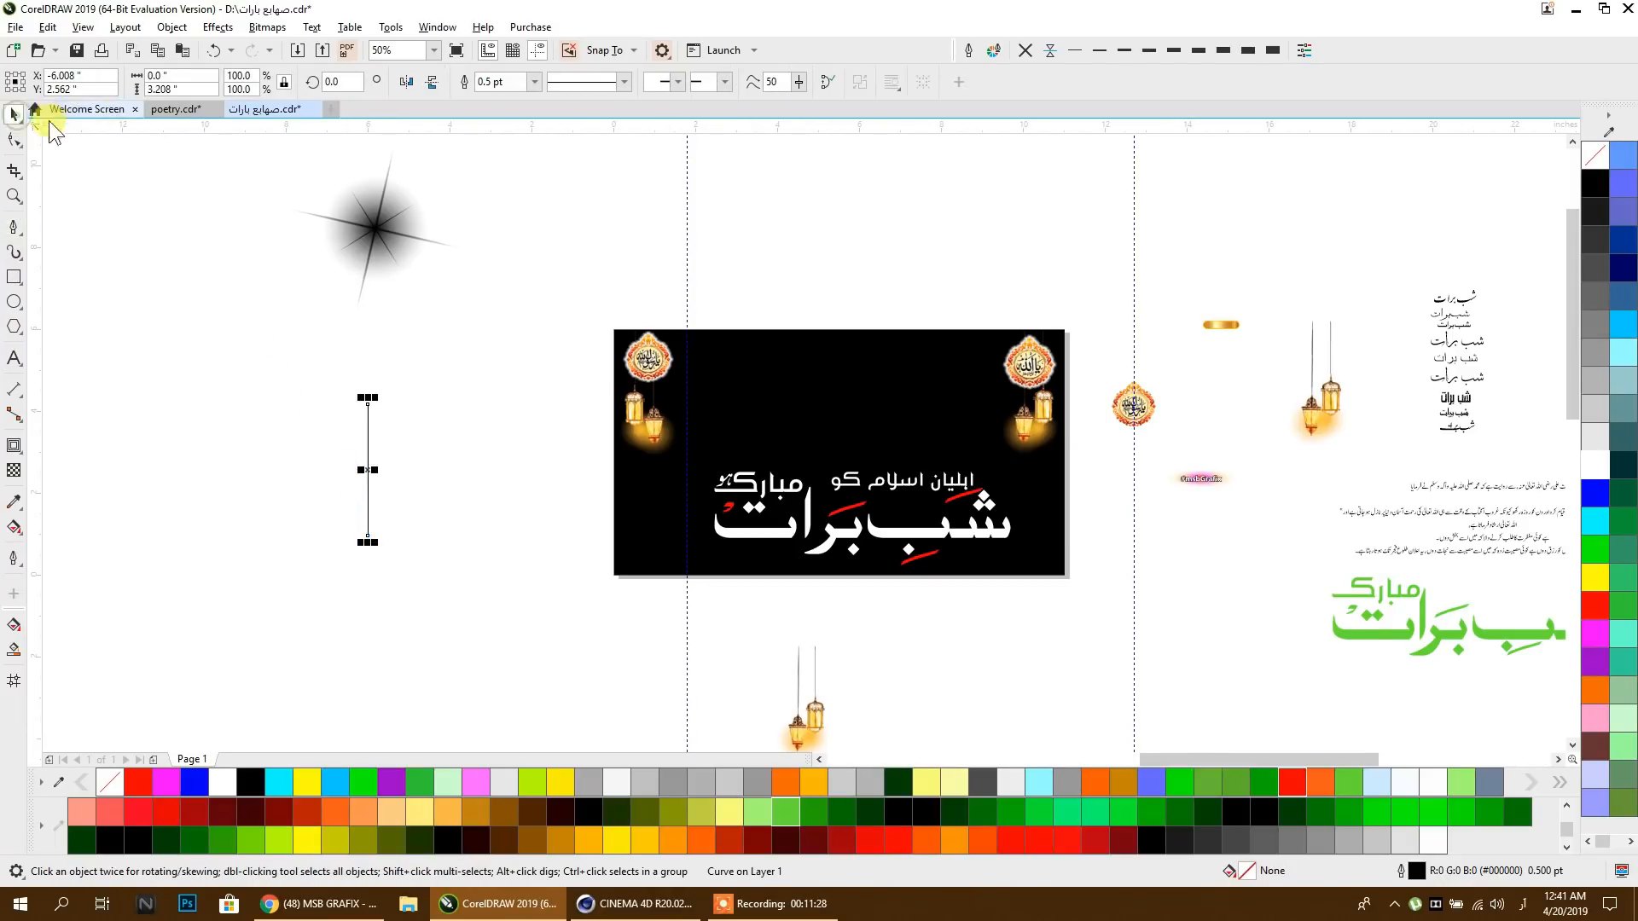
Step: Apply a 0.1-inch Artistic Media preset stroke that tapers to a point at both ends to the vertical line
{"action": "left_click", "coordinate": [19, 258]}
{"action": "left_click", "coordinate": [22, 259]}
{"action": "left_click", "coordinate": [121, 250]}
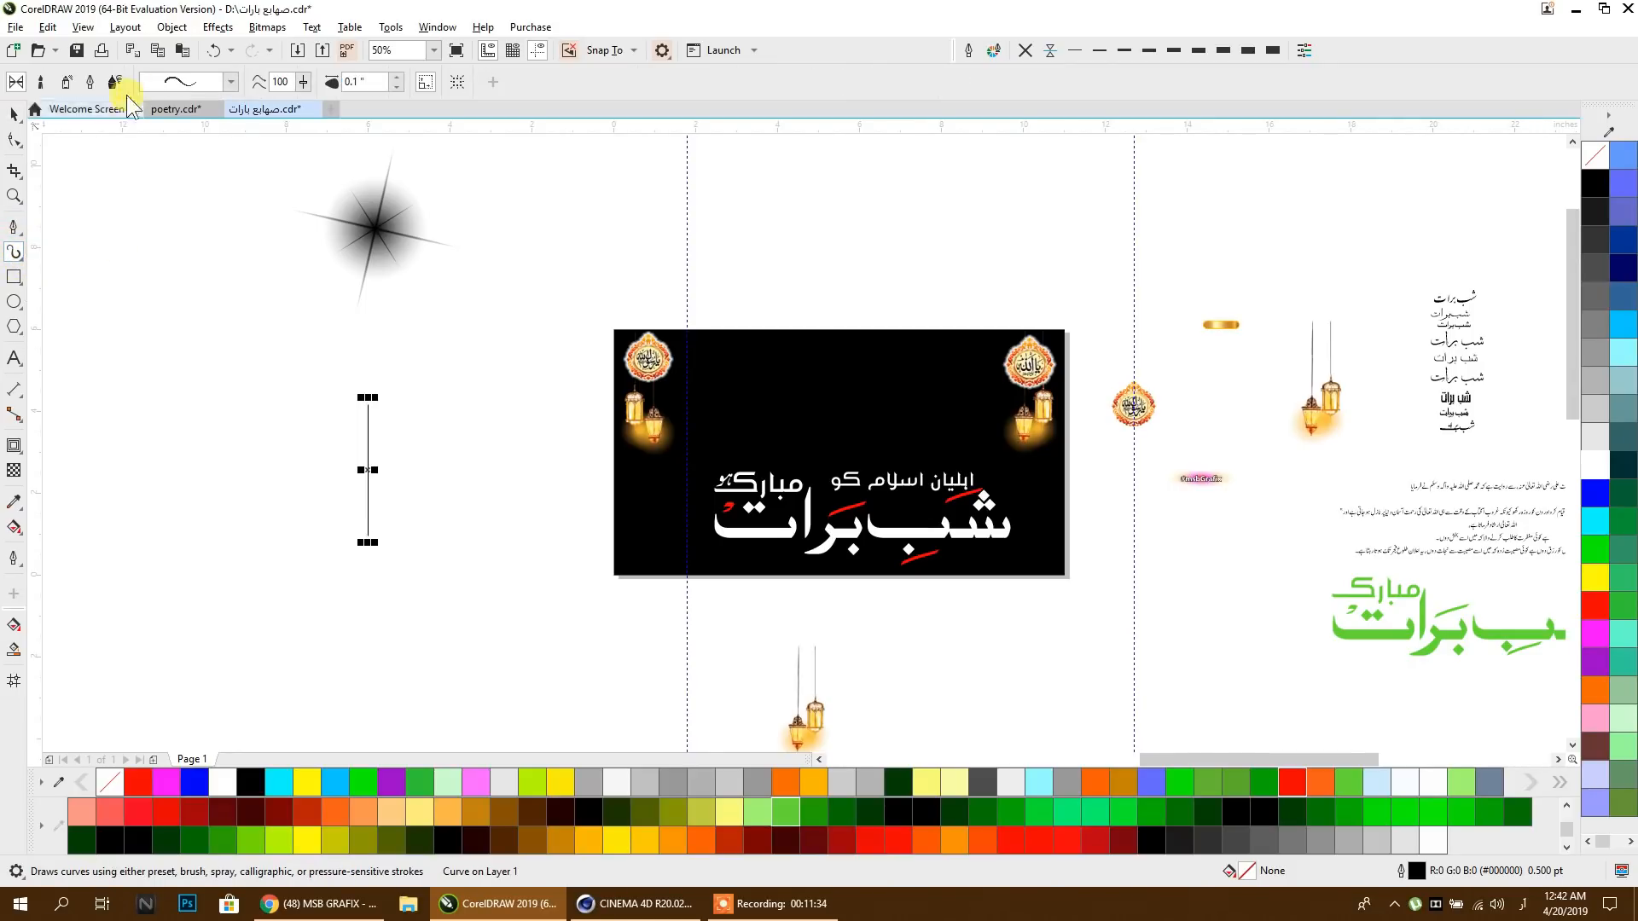
{"action": "left_click", "coordinate": [190, 81]}
{"action": "left_click", "coordinate": [202, 162]}
{"action": "left_click", "coordinate": [198, 92]}
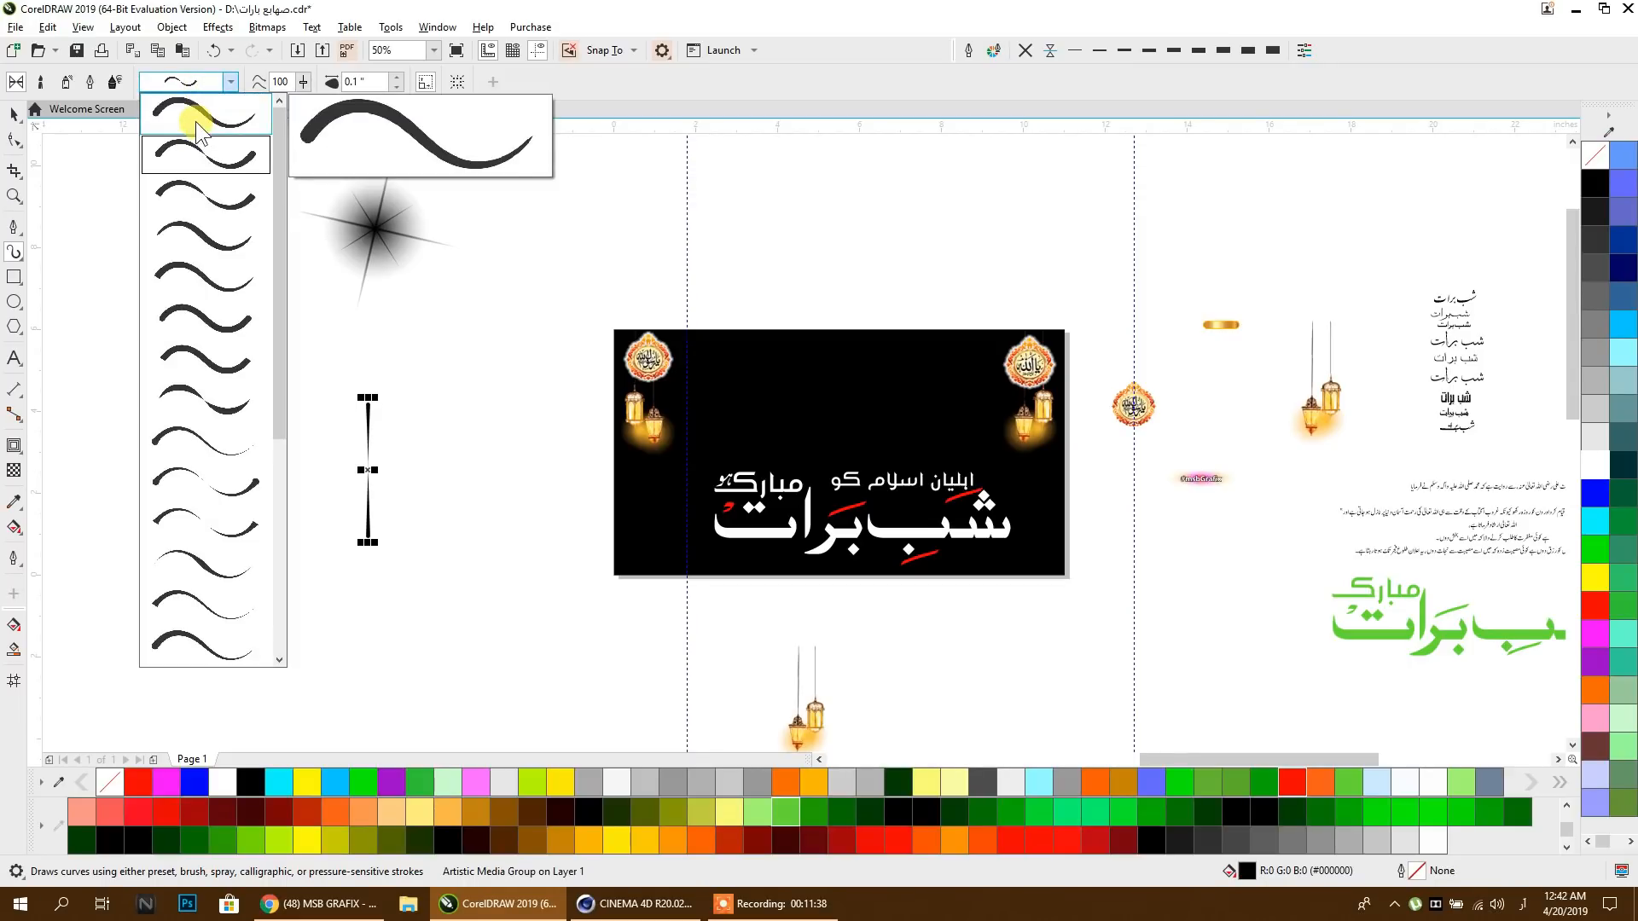
{"action": "left_click", "coordinate": [220, 169]}
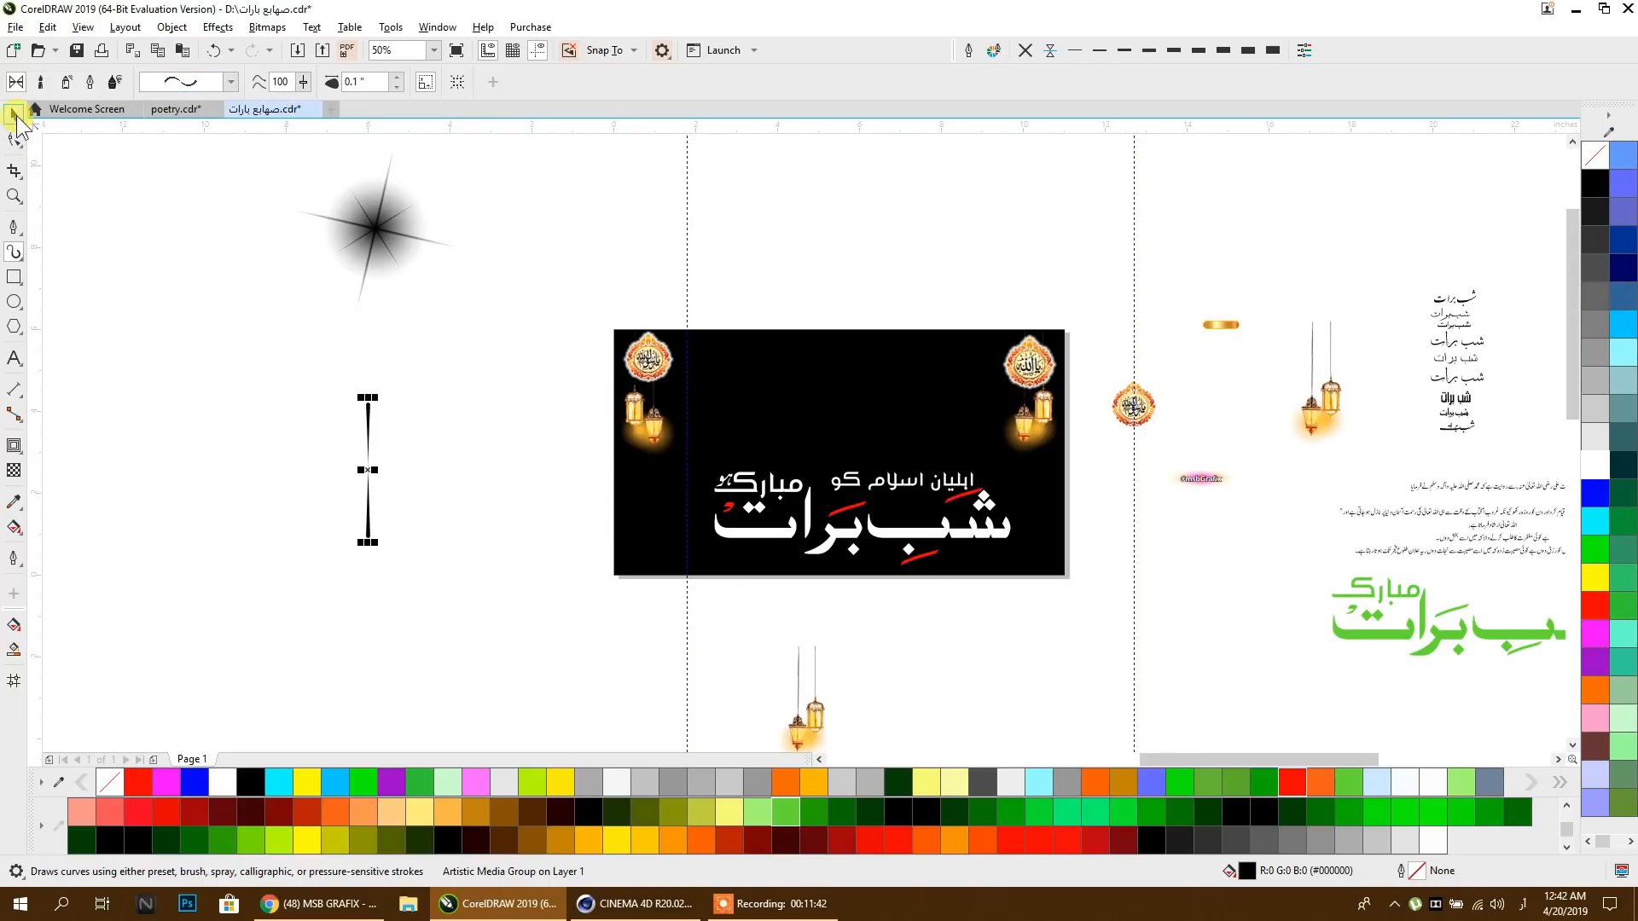
{"action": "left_click", "coordinate": [186, 84]}
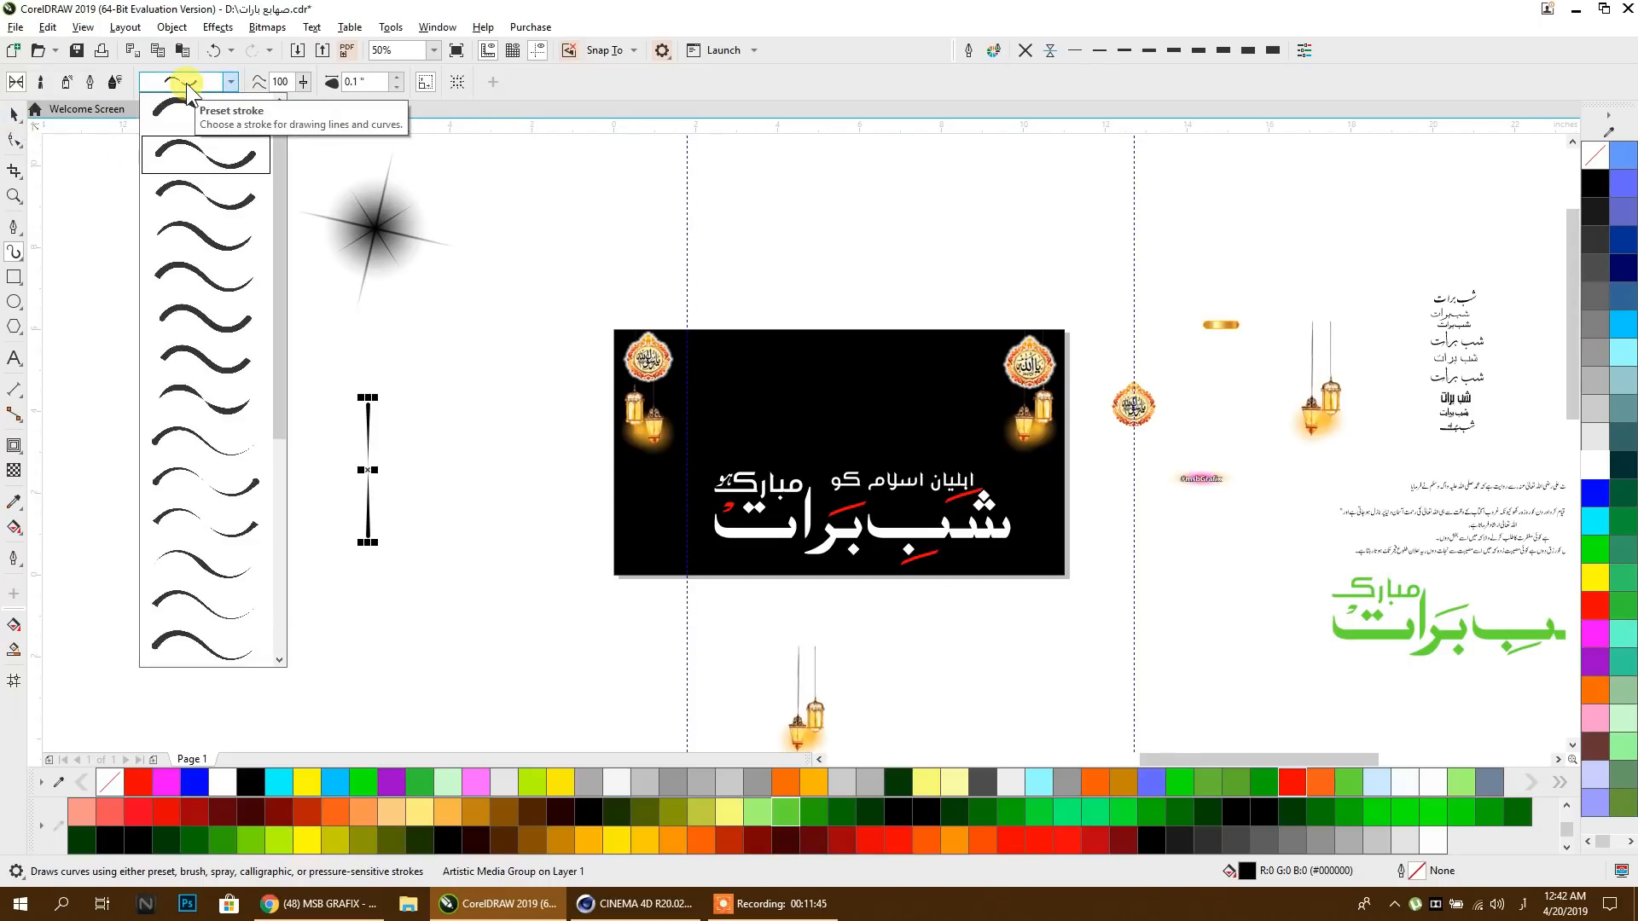
{"action": "left_click", "coordinate": [177, 568]}
Step: Break the artistic media stroke apart and delete its original path line, keeping only the tapered spike
{"action": "left_click", "coordinate": [11, 117]}
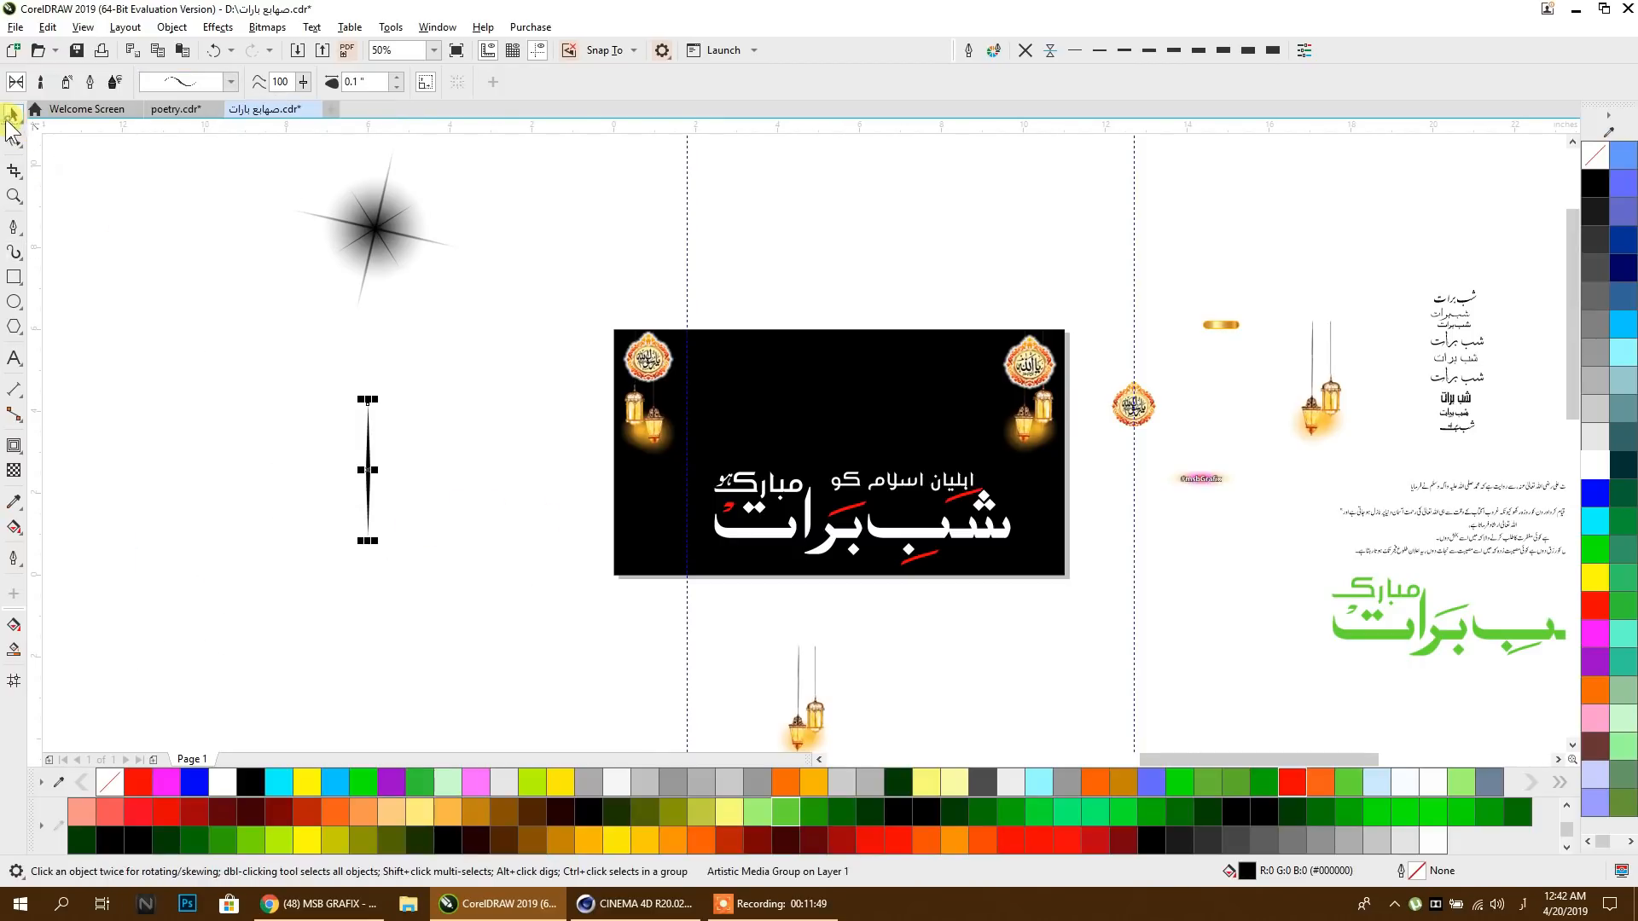
{"action": "key", "text": "ctrl+k"}
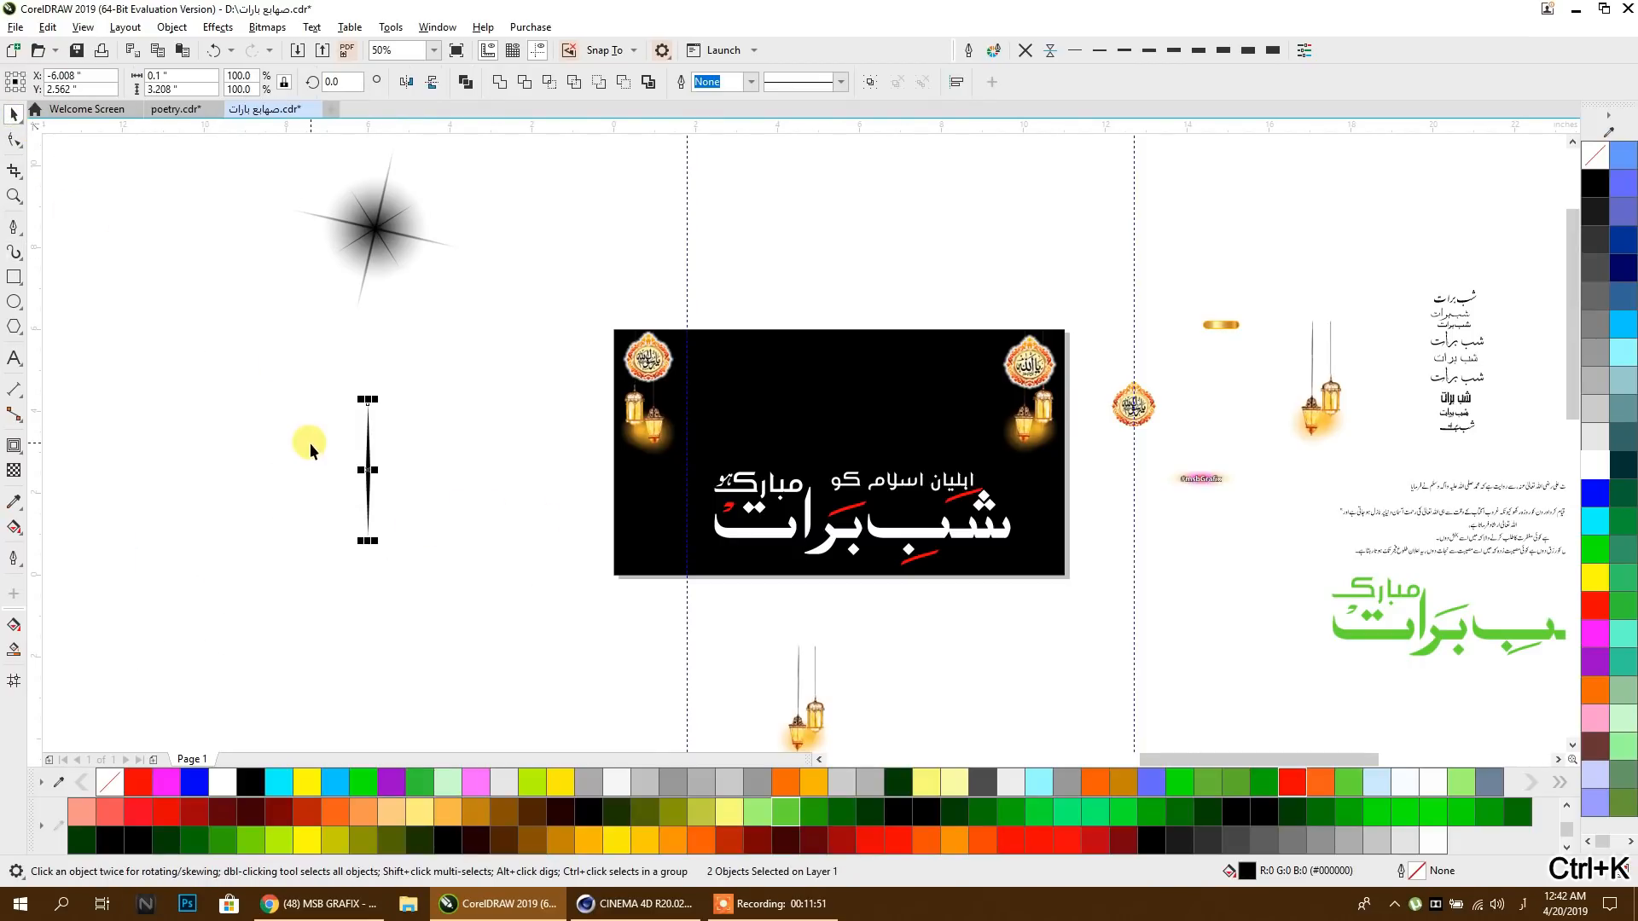
{"action": "left_click", "coordinate": [409, 437]}
{"action": "left_click_drag", "start_coordinate": [369, 465], "coordinate": [475, 472]}
{"action": "key", "text": "Delete"}
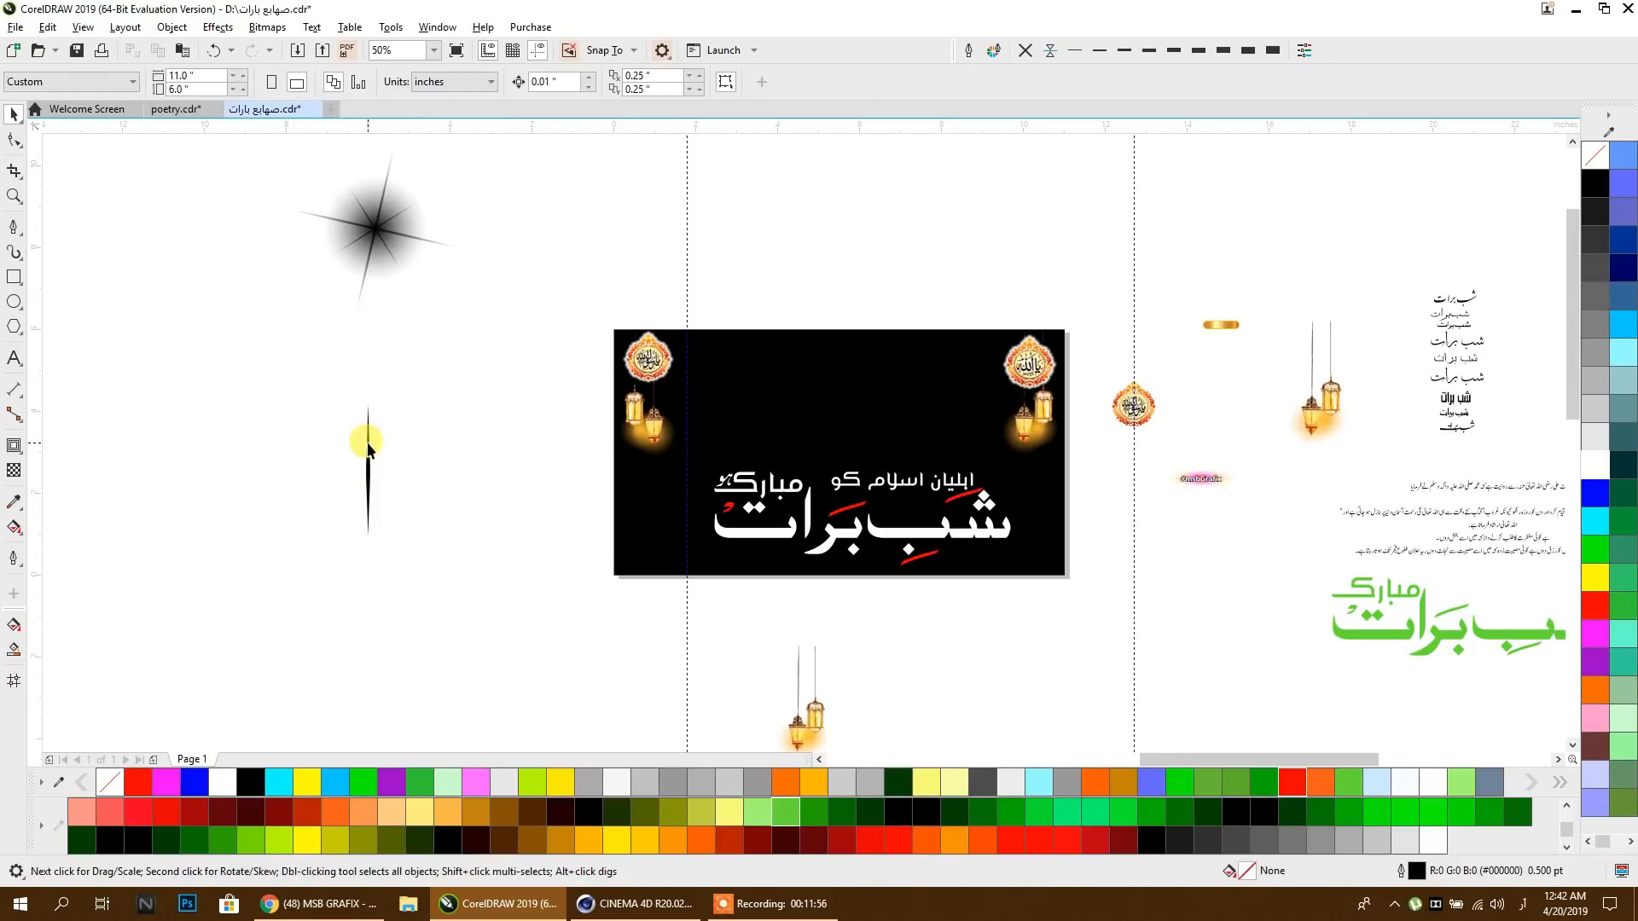
Step: Add a copy of the spike rotated 90° about its center and group both spikes into a four-pointed star
{"action": "left_click", "coordinate": [366, 444]}
{"action": "scroll", "coordinate": [365, 448], "scroll_direction": "up", "scroll_amount": 4}
{"action": "left_click", "coordinate": [413, 471]}
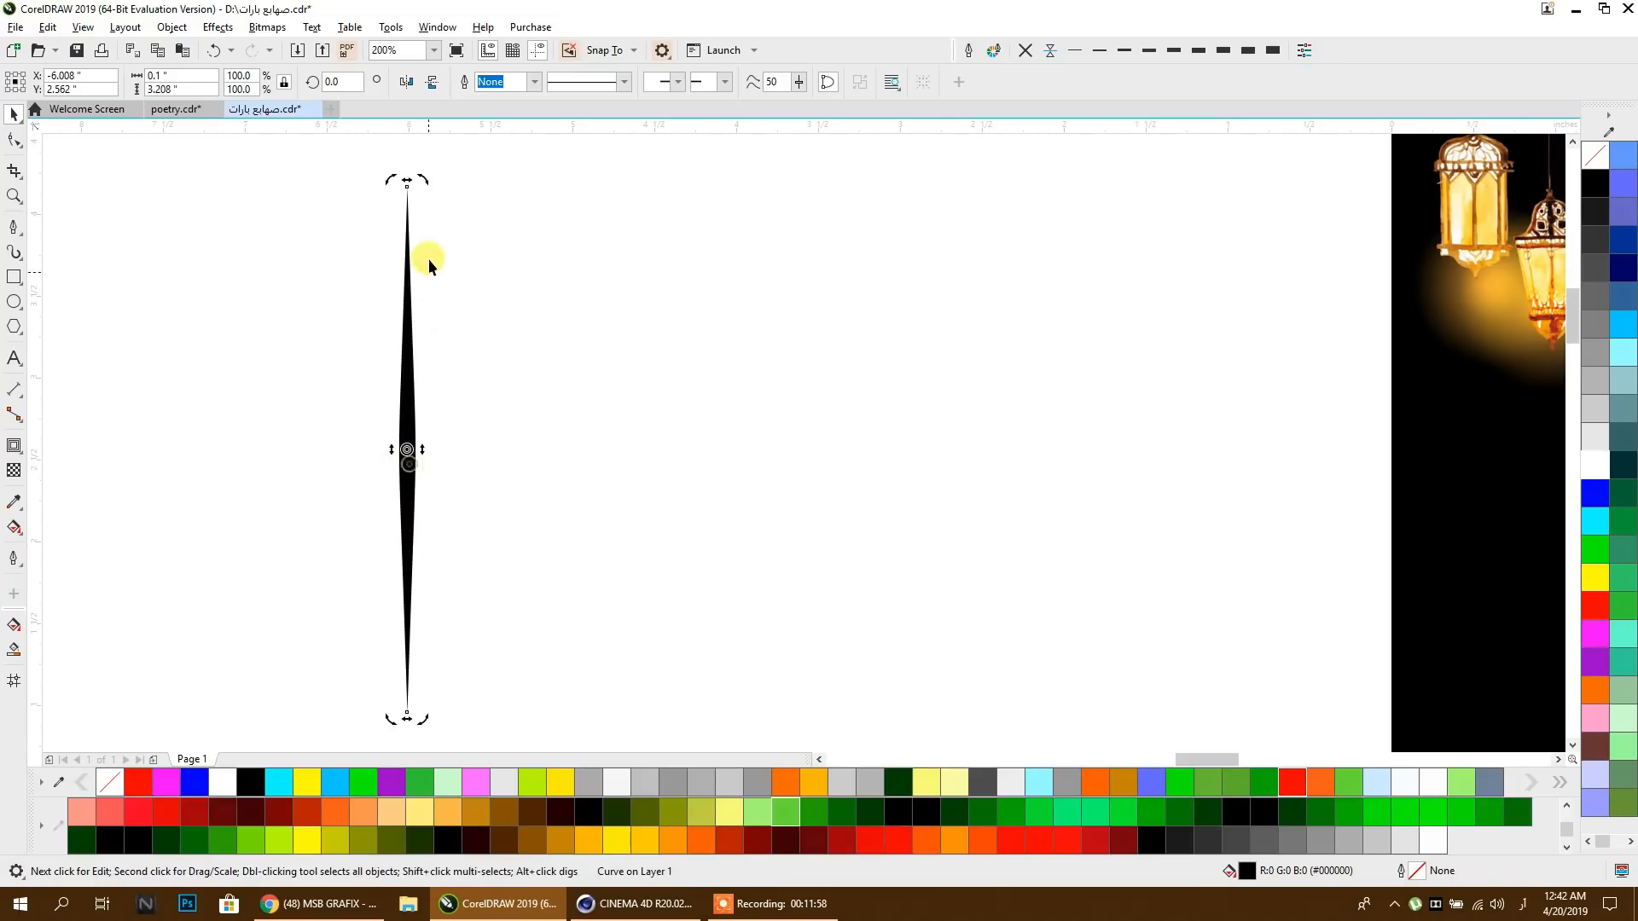
{"action": "left_click_drag", "start_coordinate": [422, 171], "coordinate": [563, 471]}
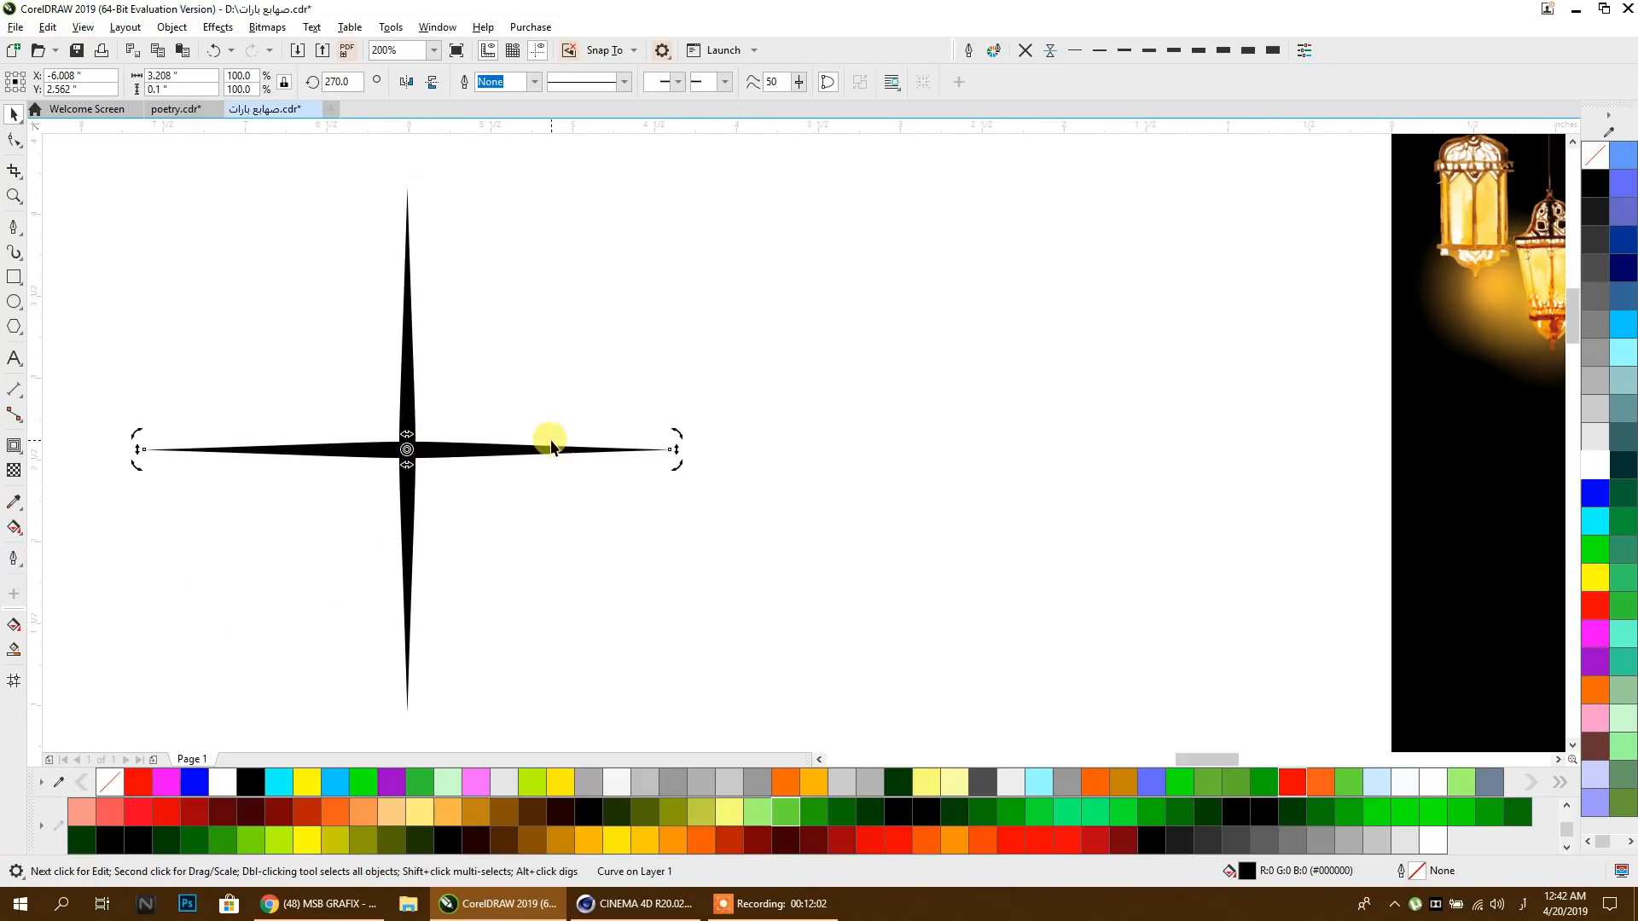
{"action": "left_click", "coordinate": [412, 397], "text": "shift"}
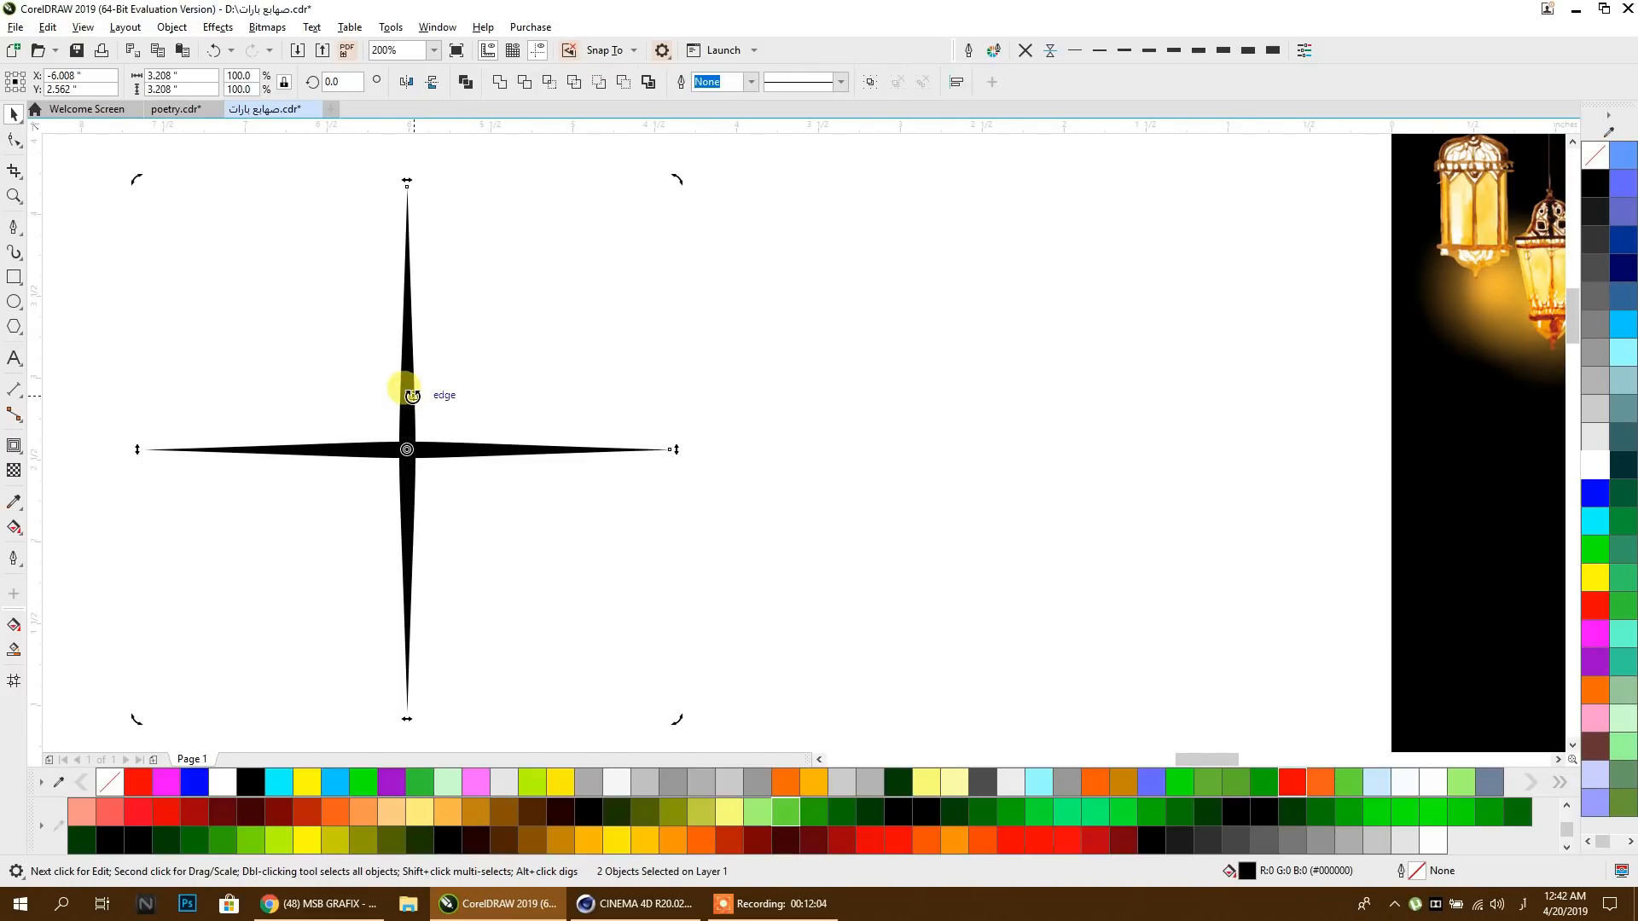
{"action": "key", "text": "ctrl+g"}
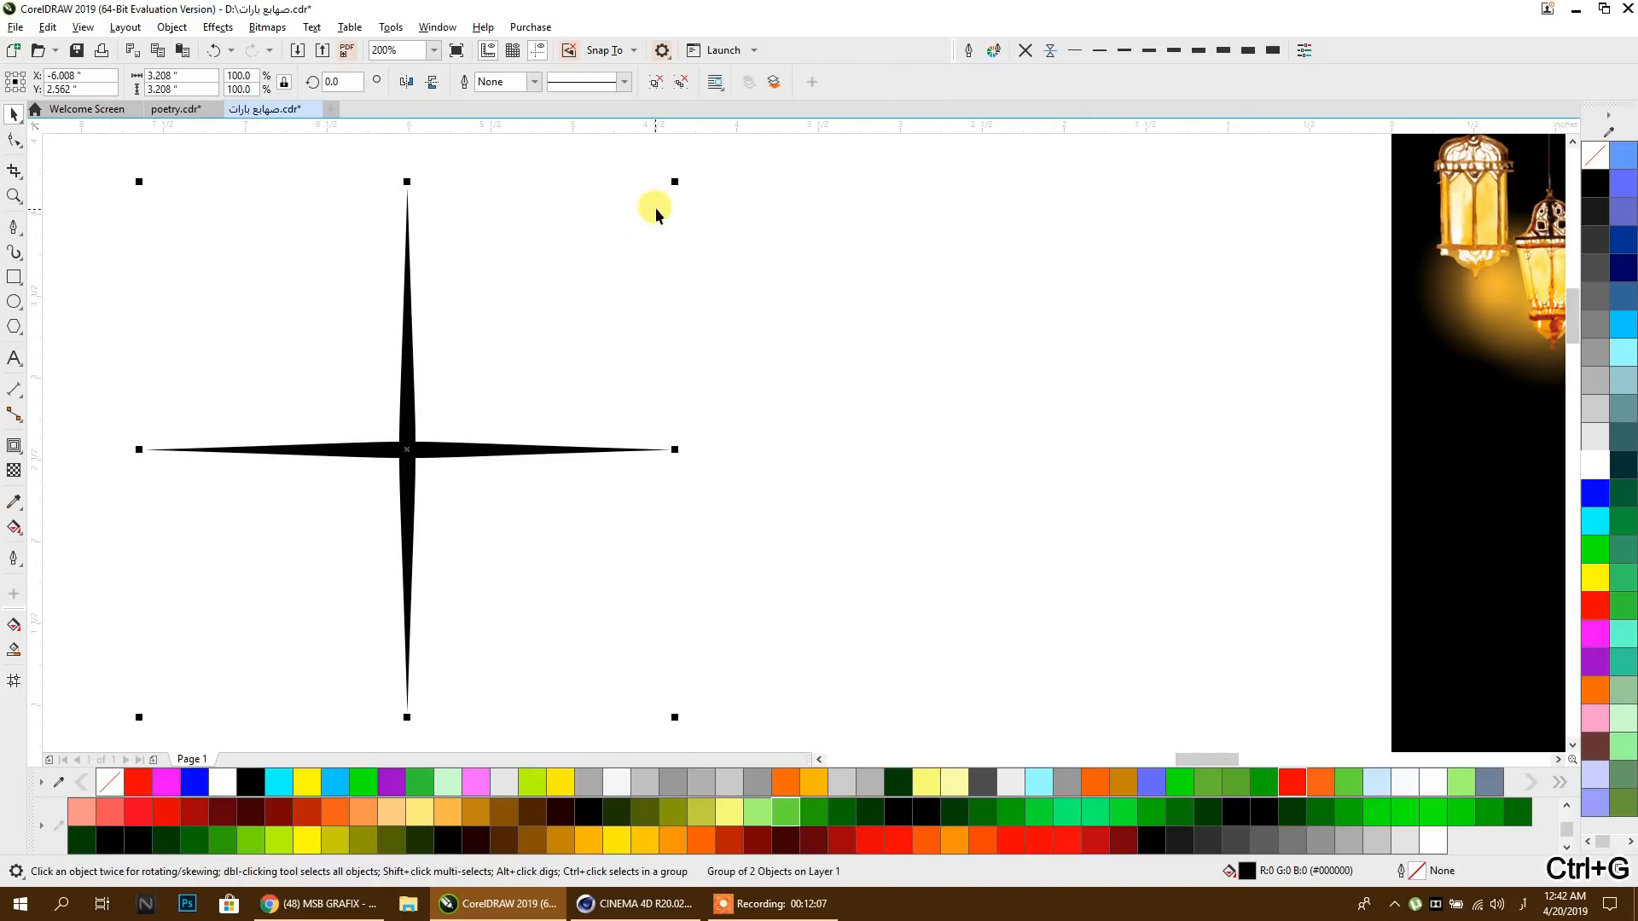
Step: Add a copy of the four-pointed star rotated 45° about the center and scaled down to about 1.45 inches
{"action": "left_click", "coordinate": [404, 284]}
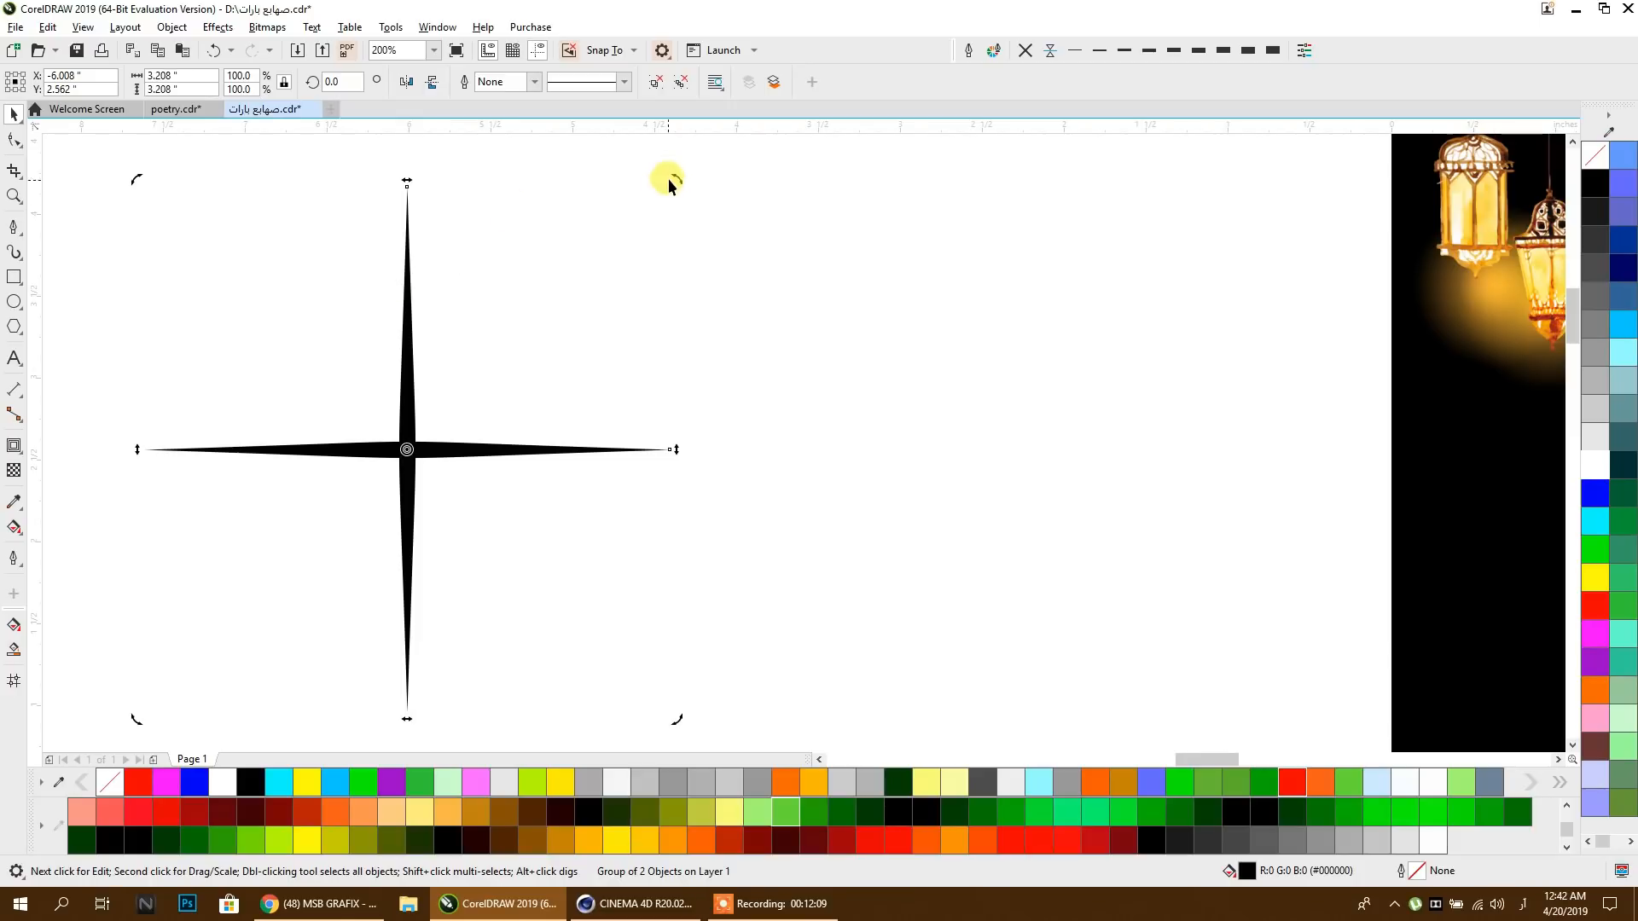
{"action": "left_click_drag", "start_coordinate": [678, 179], "coordinate": [739, 420]}
{"action": "left_click", "coordinate": [486, 536]}
{"action": "left_click_drag", "start_coordinate": [600, 638], "coordinate": [531, 574]}
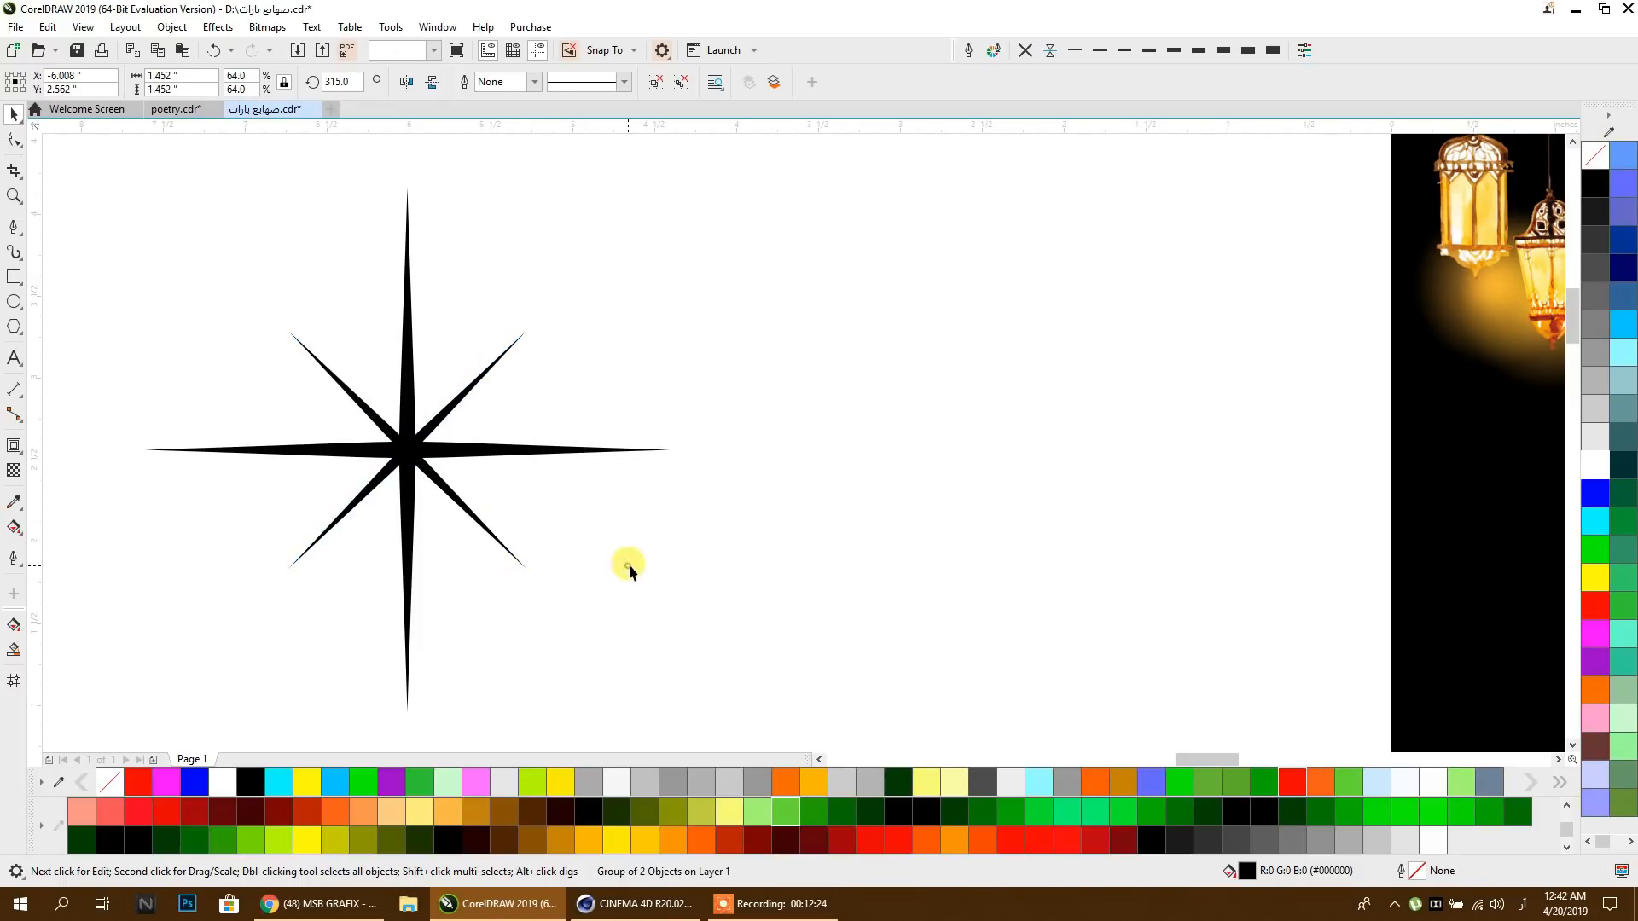
{"action": "left_click", "coordinate": [630, 562]}
Step: Draw a circle about 1.78 inches in diameter and center it on the eight-pointed star
{"action": "left_click", "coordinate": [13, 301]}
{"action": "left_click_drag", "start_coordinate": [722, 234], "coordinate": [1023, 536]}
{"action": "left_click", "coordinate": [14, 114]}
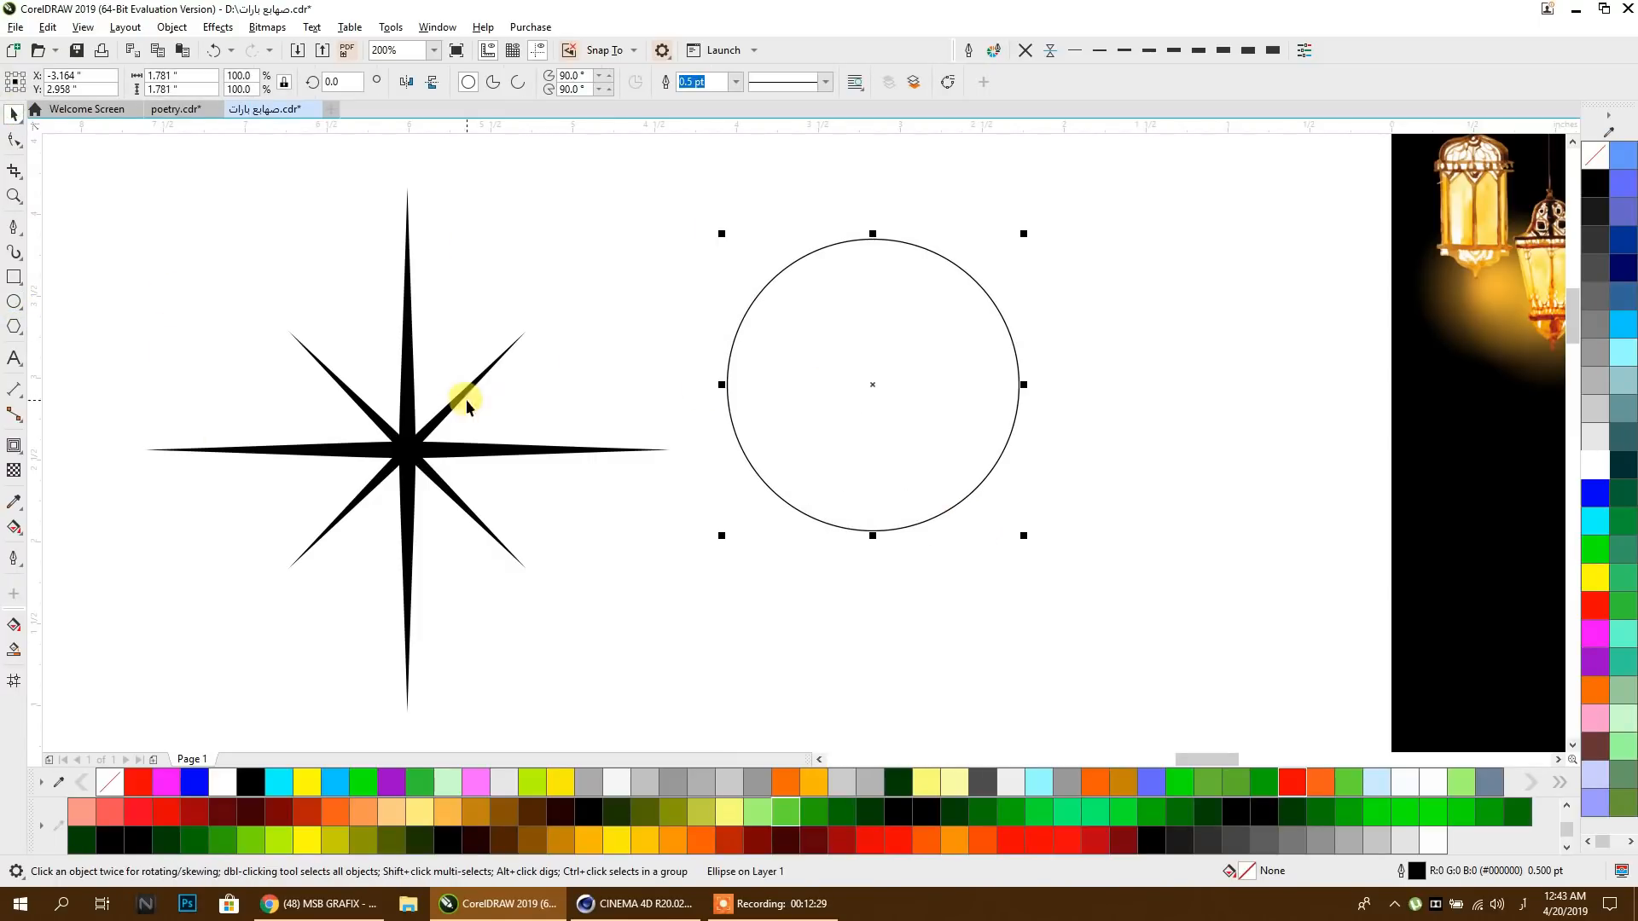
{"action": "key", "text": "c"}
{"action": "key", "text": "e"}
{"action": "left_click", "coordinate": [534, 327]}
Step: Group the circle with both star shapes
{"action": "scroll", "coordinate": [564, 384], "scroll_direction": "down", "scroll_amount": 2}
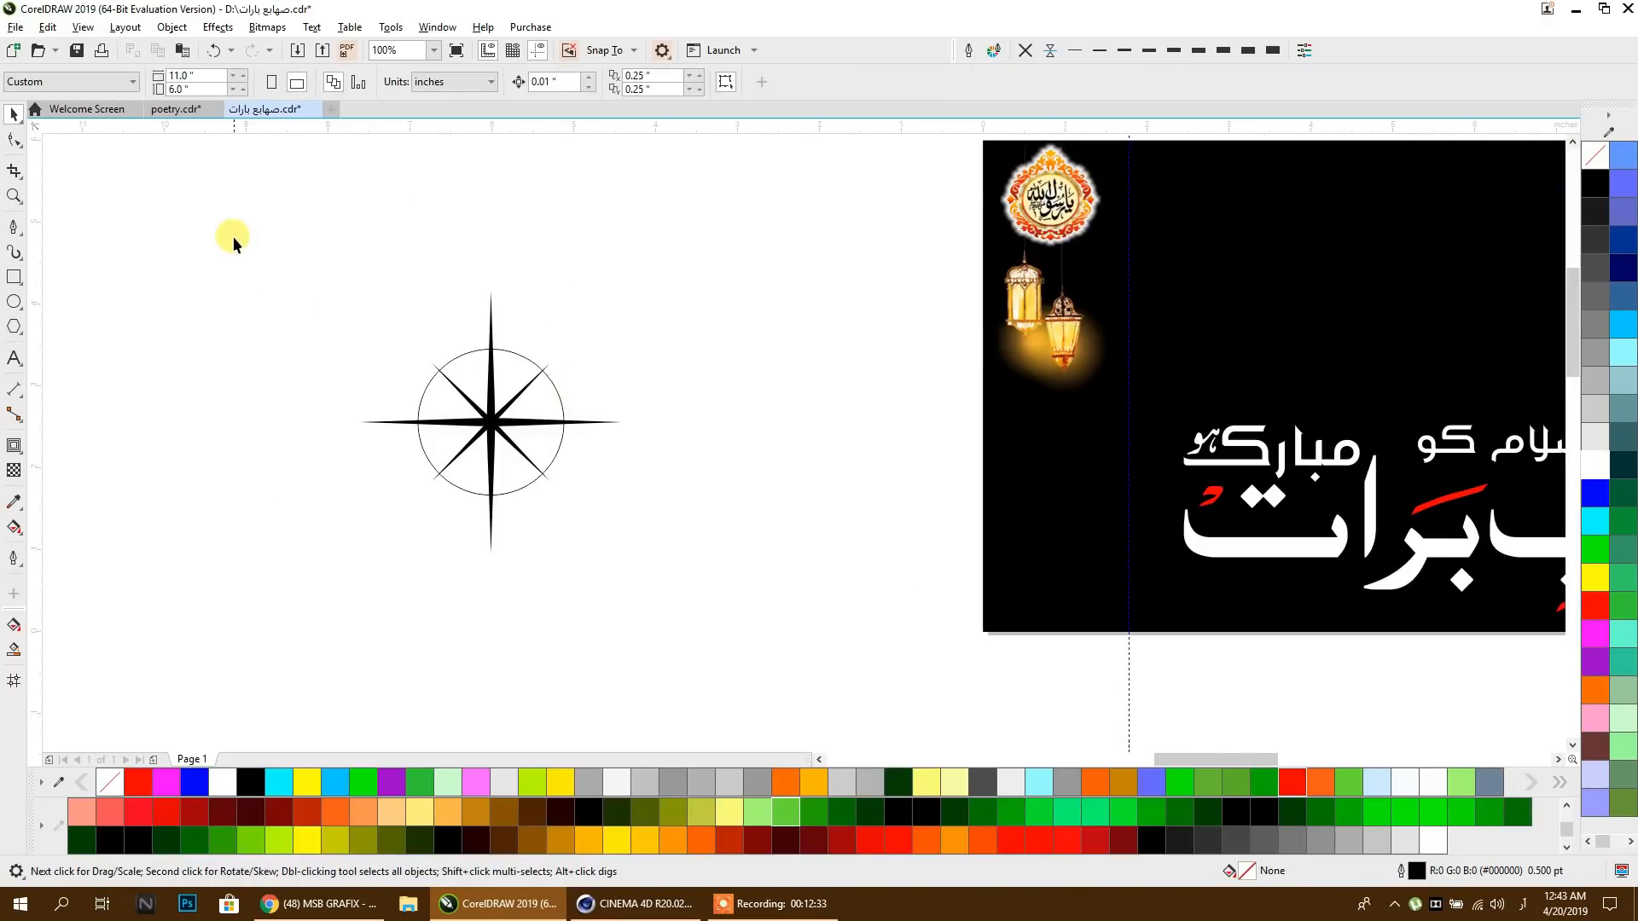
{"action": "left_click_drag", "start_coordinate": [699, 589], "coordinate": [699, 588]}
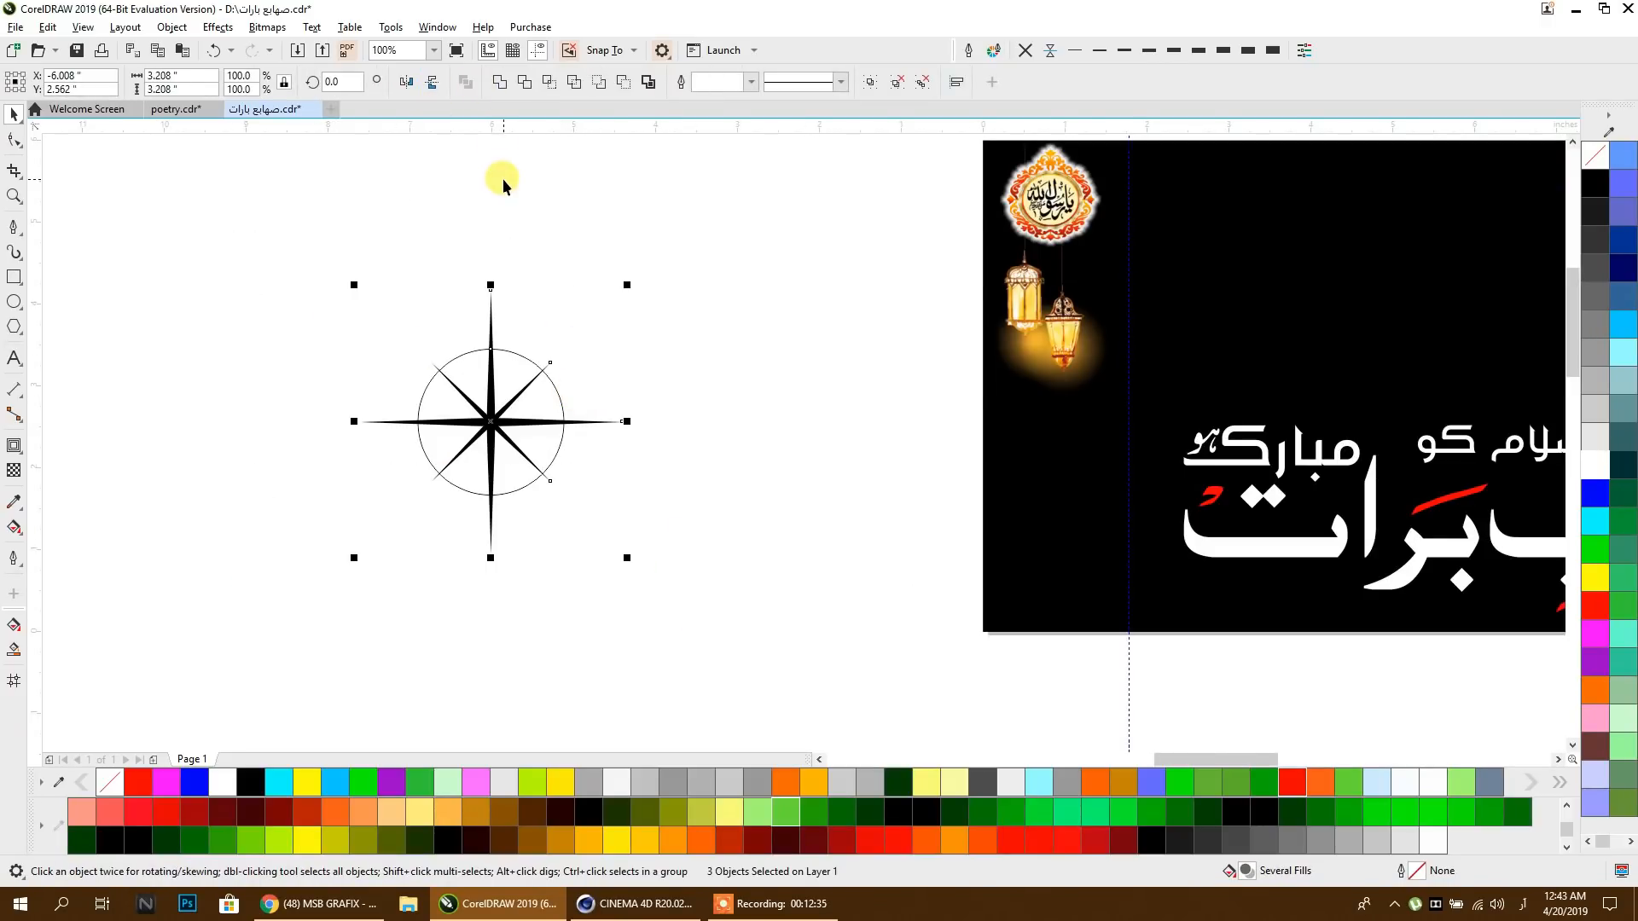
{"action": "key", "text": "ctrl+g"}
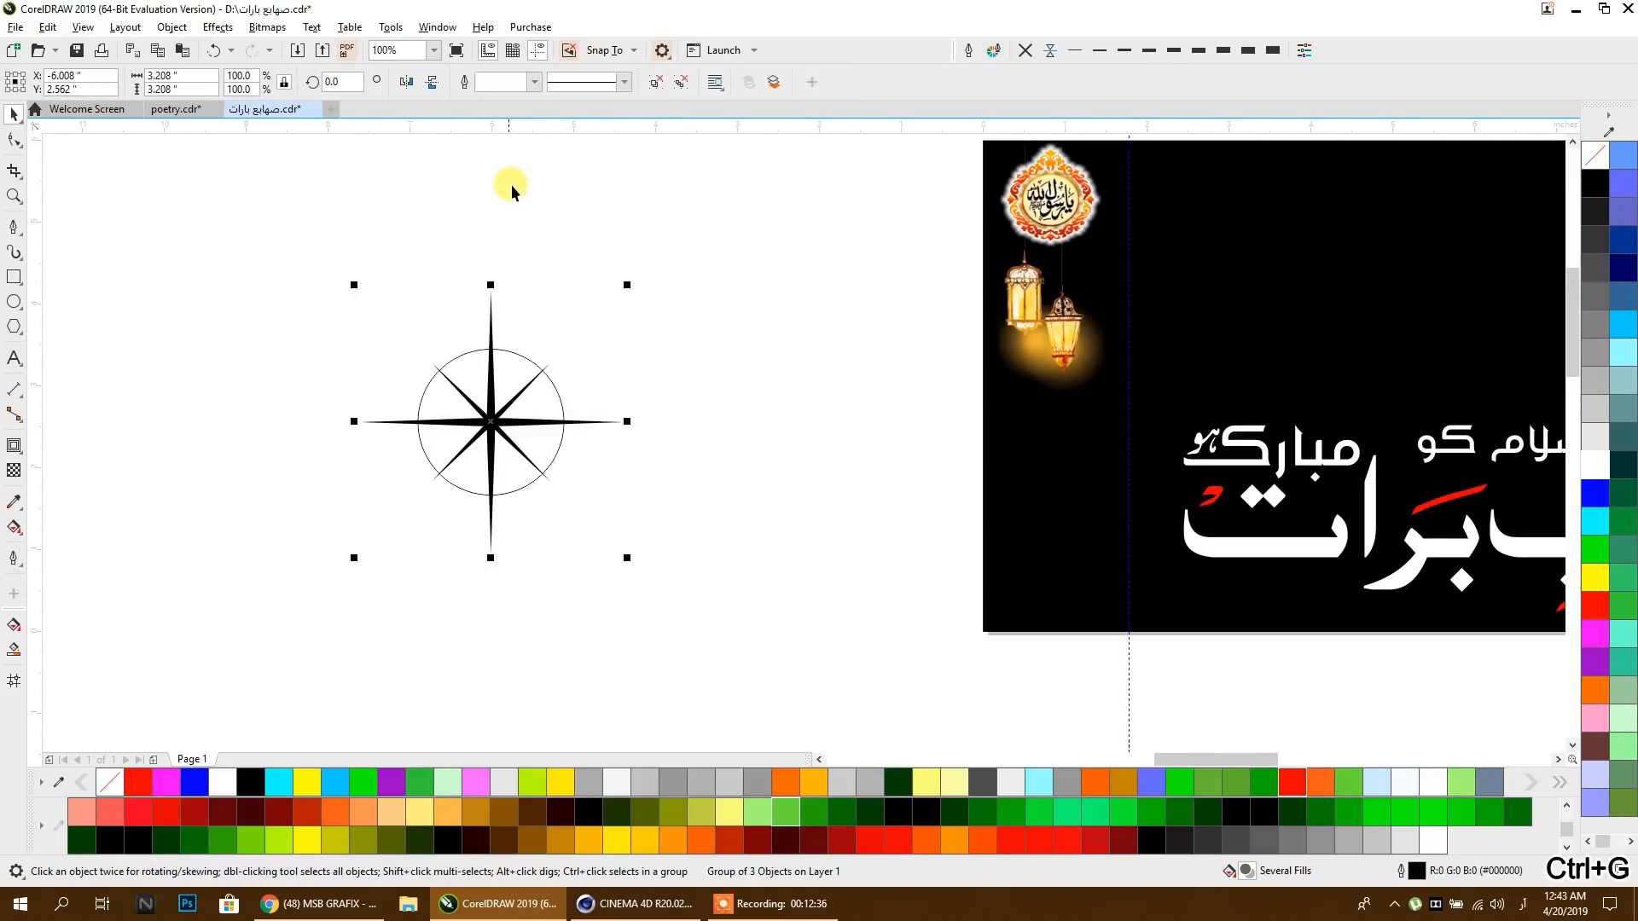
Step: Fill the grouped star and circle with light yellow and remove the outline
{"action": "left_click", "coordinate": [1604, 467]}
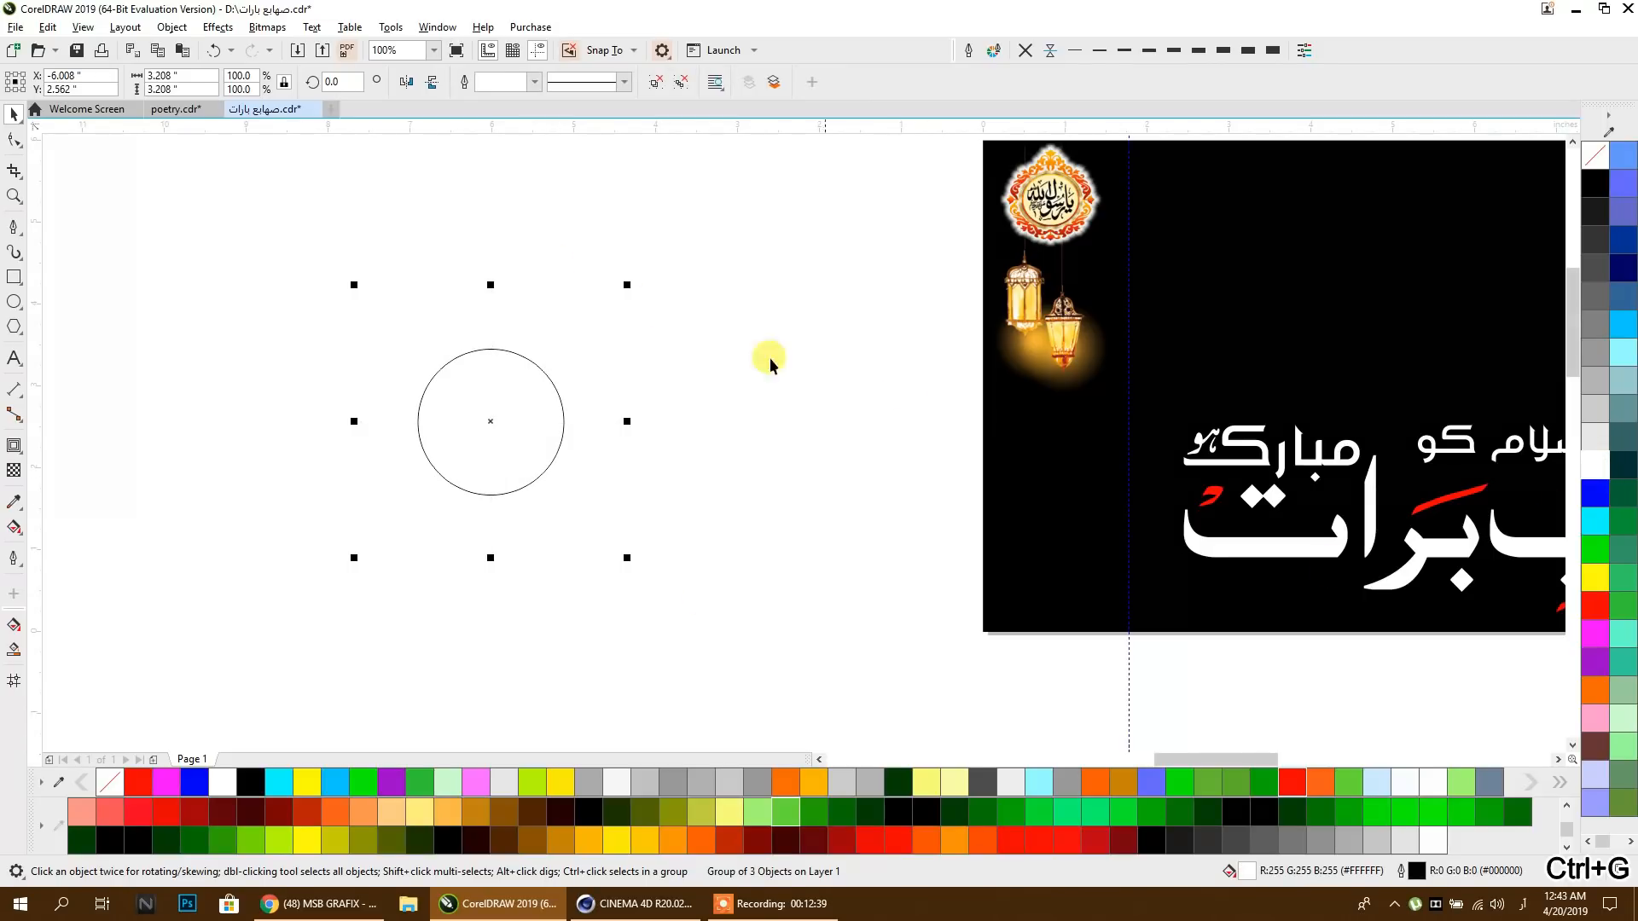
{"action": "left_click", "coordinate": [814, 781]}
{"action": "left_click", "coordinate": [922, 789]}
{"action": "left_click", "coordinate": [1026, 49]}
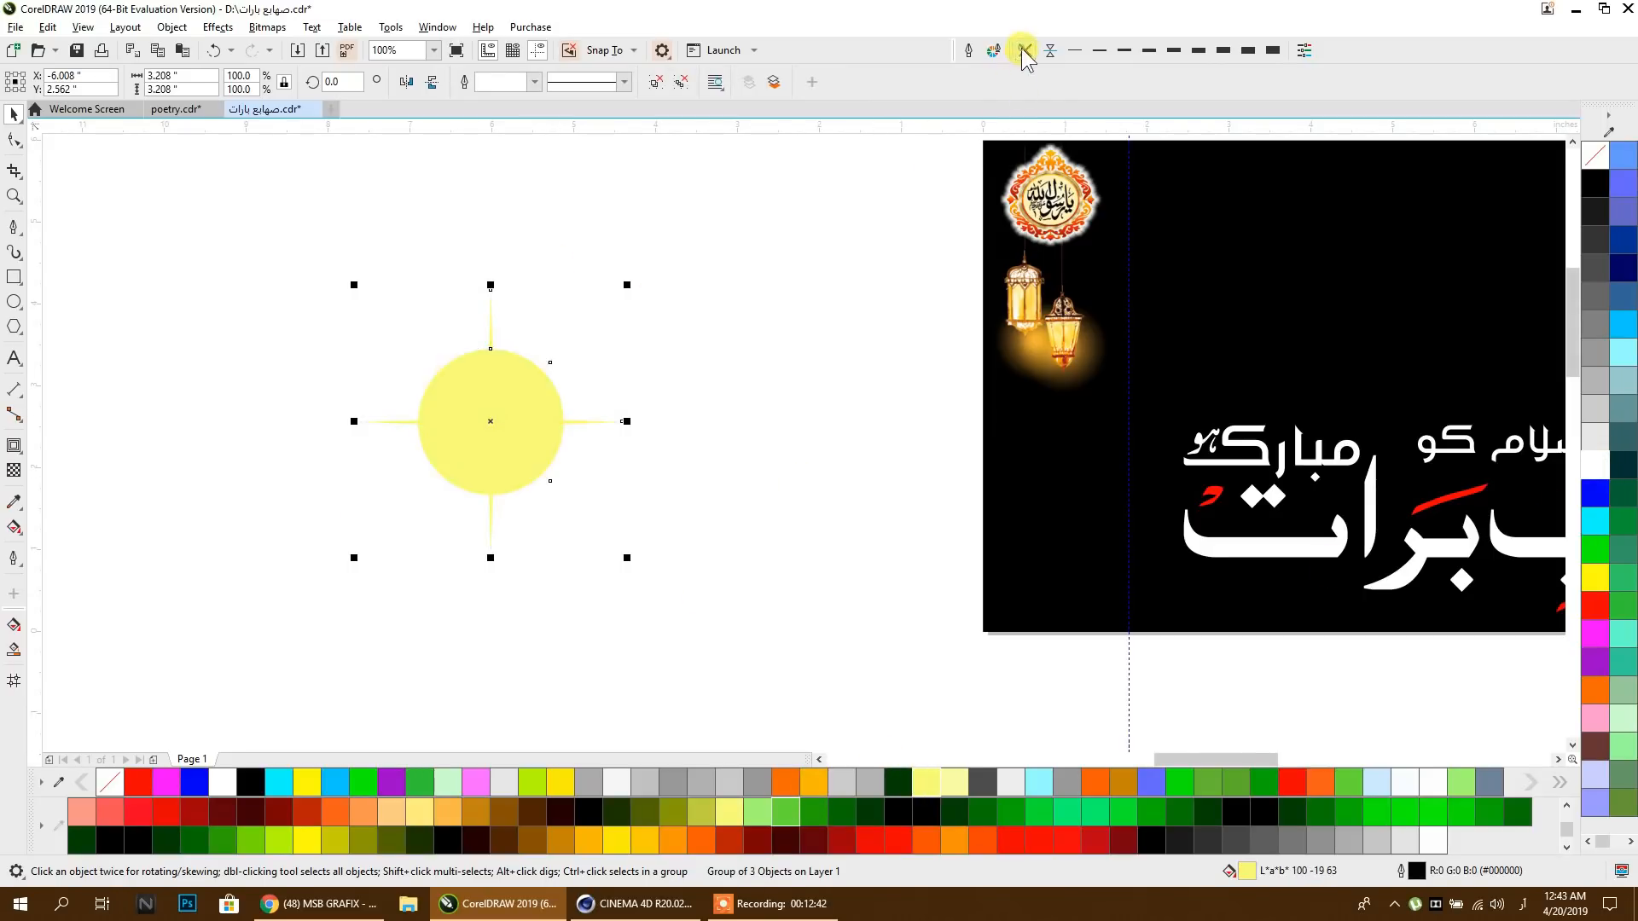
Step: Apply an elliptical fountain transparency to the yellow star-and-circle group so it fades outward from the center
{"action": "left_click", "coordinate": [13, 470]}
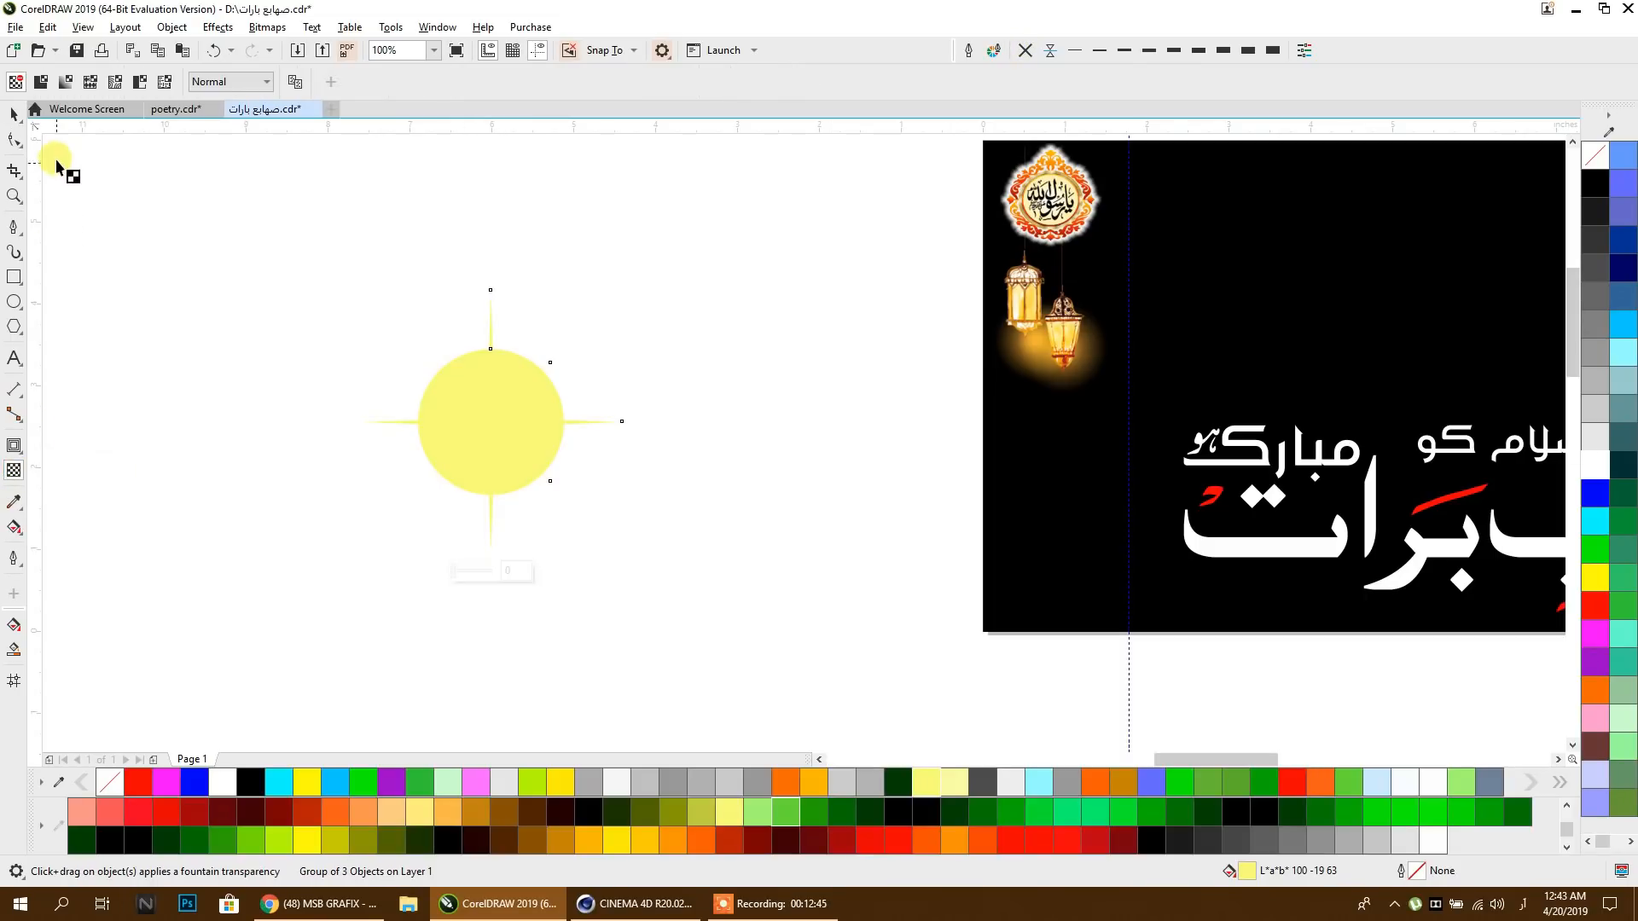
{"action": "left_click", "coordinate": [70, 84]}
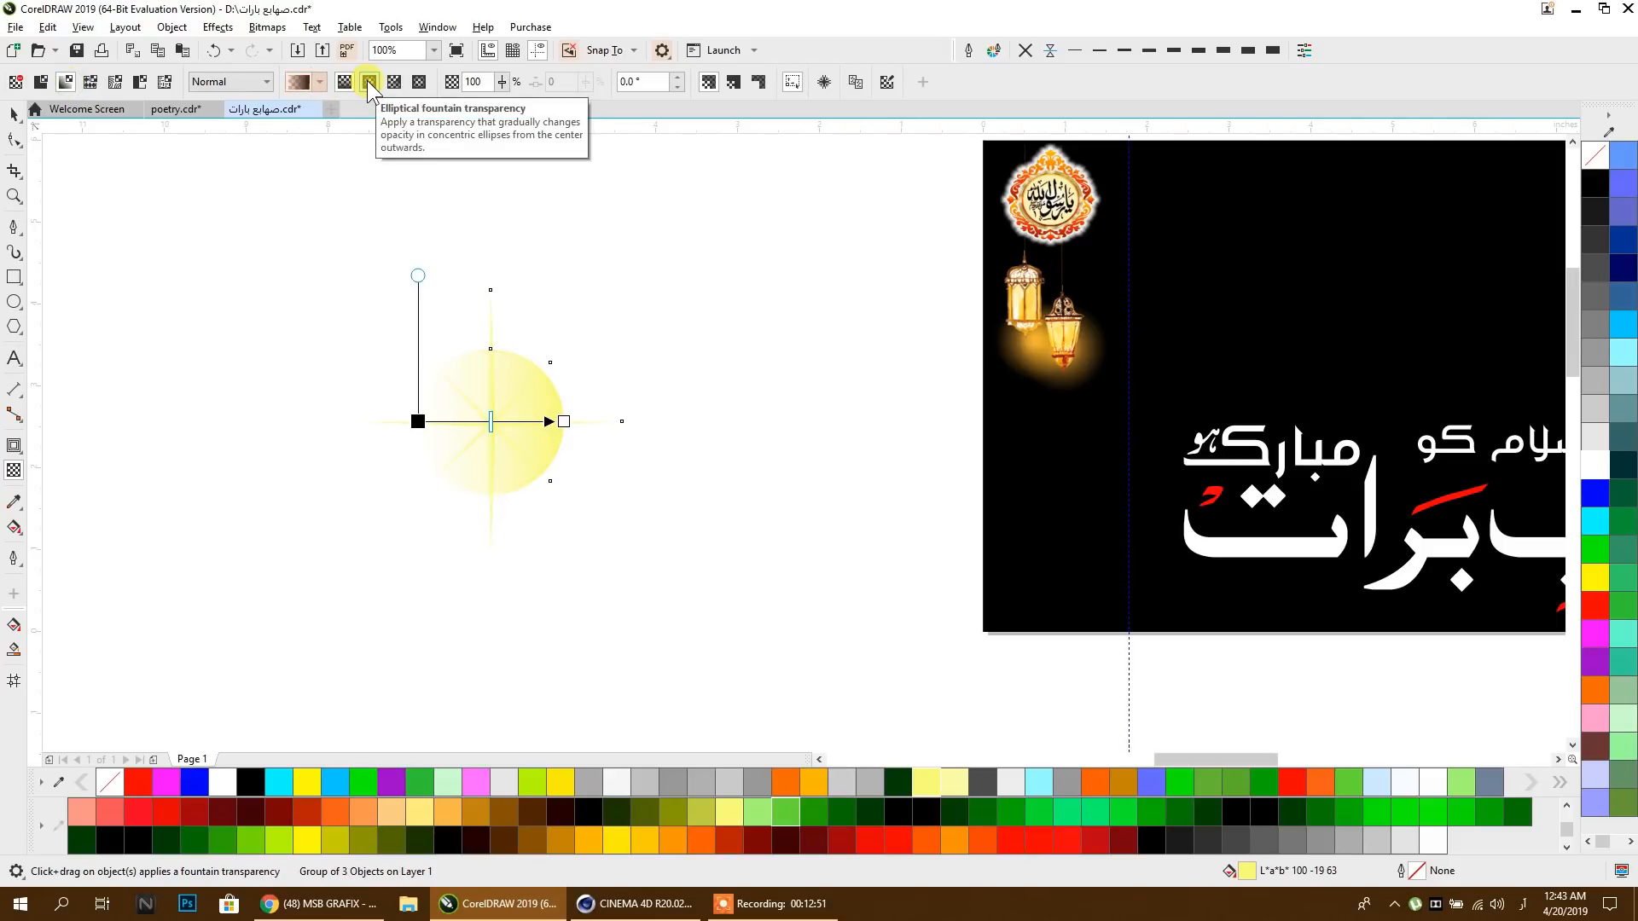
{"action": "left_click", "coordinate": [366, 81]}
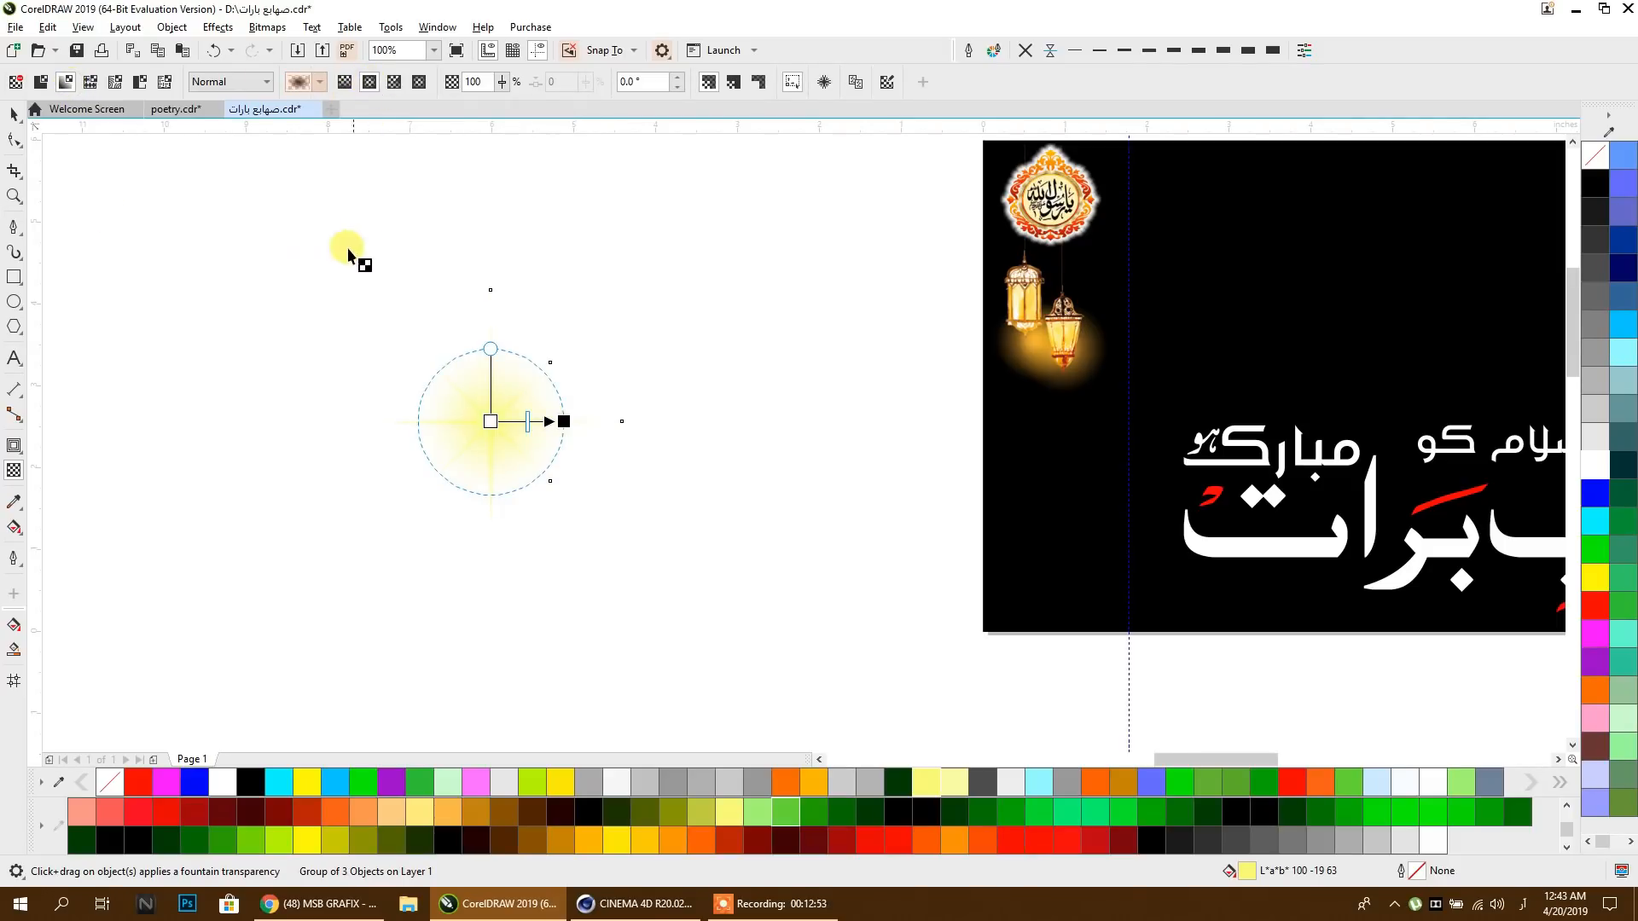
{"action": "left_click", "coordinate": [12, 114]}
Step: Move the yellow star flare onto the black banner, into the empty area above the Urdu lettering
{"action": "scroll", "coordinate": [428, 370], "scroll_direction": "down", "scroll_amount": 2}
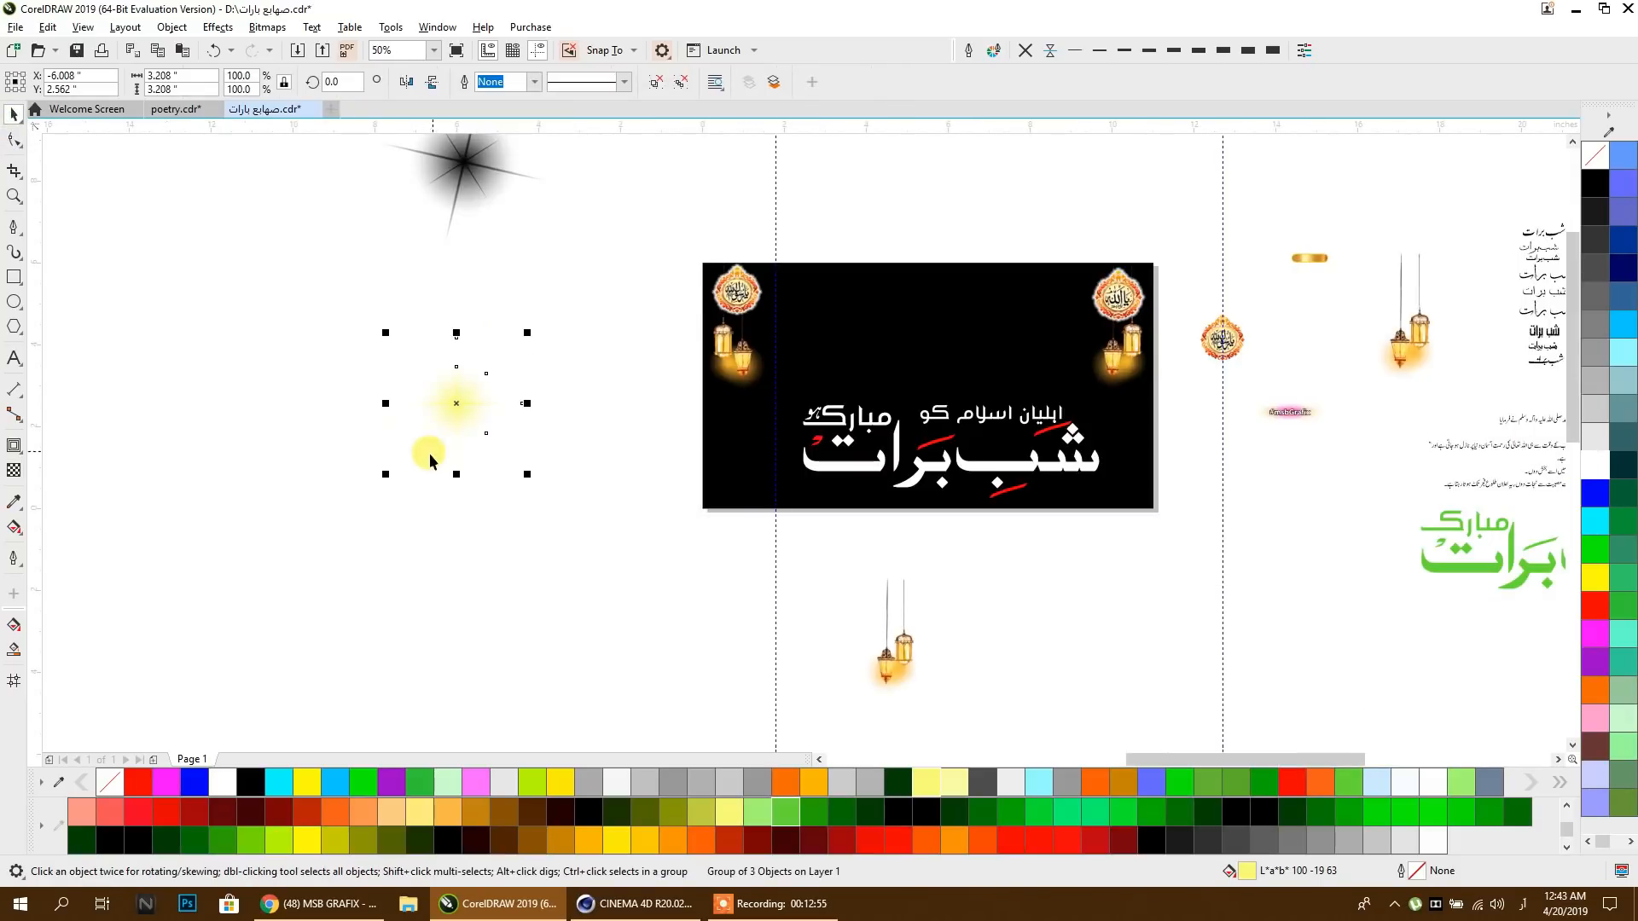
{"action": "left_click_drag", "start_coordinate": [400, 489], "coordinate": [833, 429]}
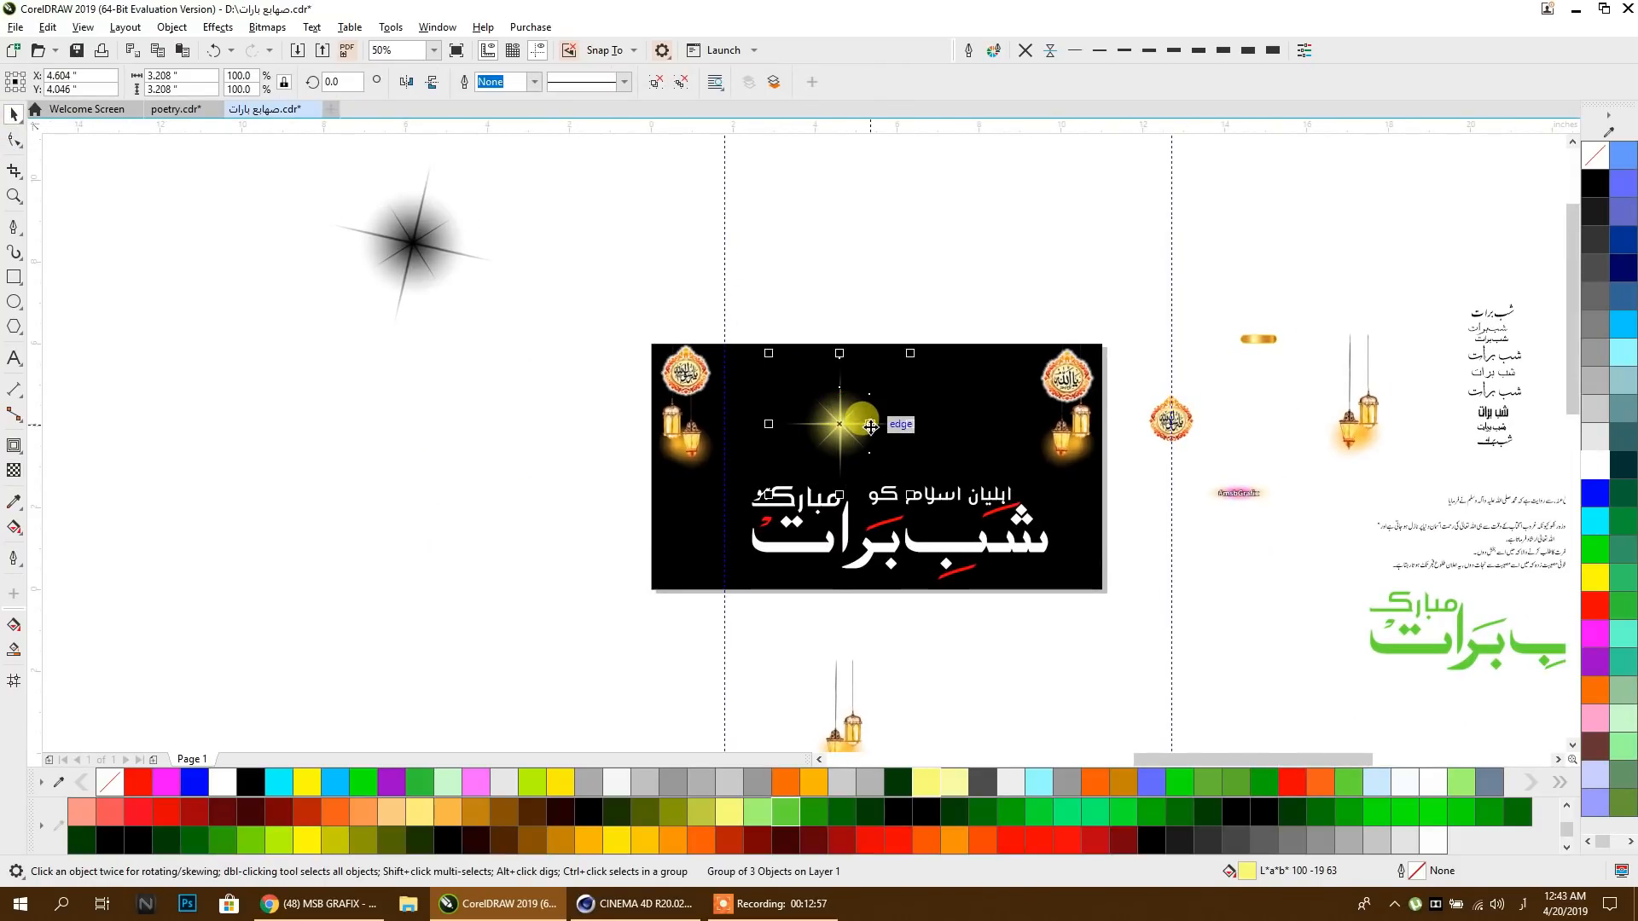
{"action": "scroll", "coordinate": [834, 429], "scroll_direction": "up", "scroll_amount": 2}
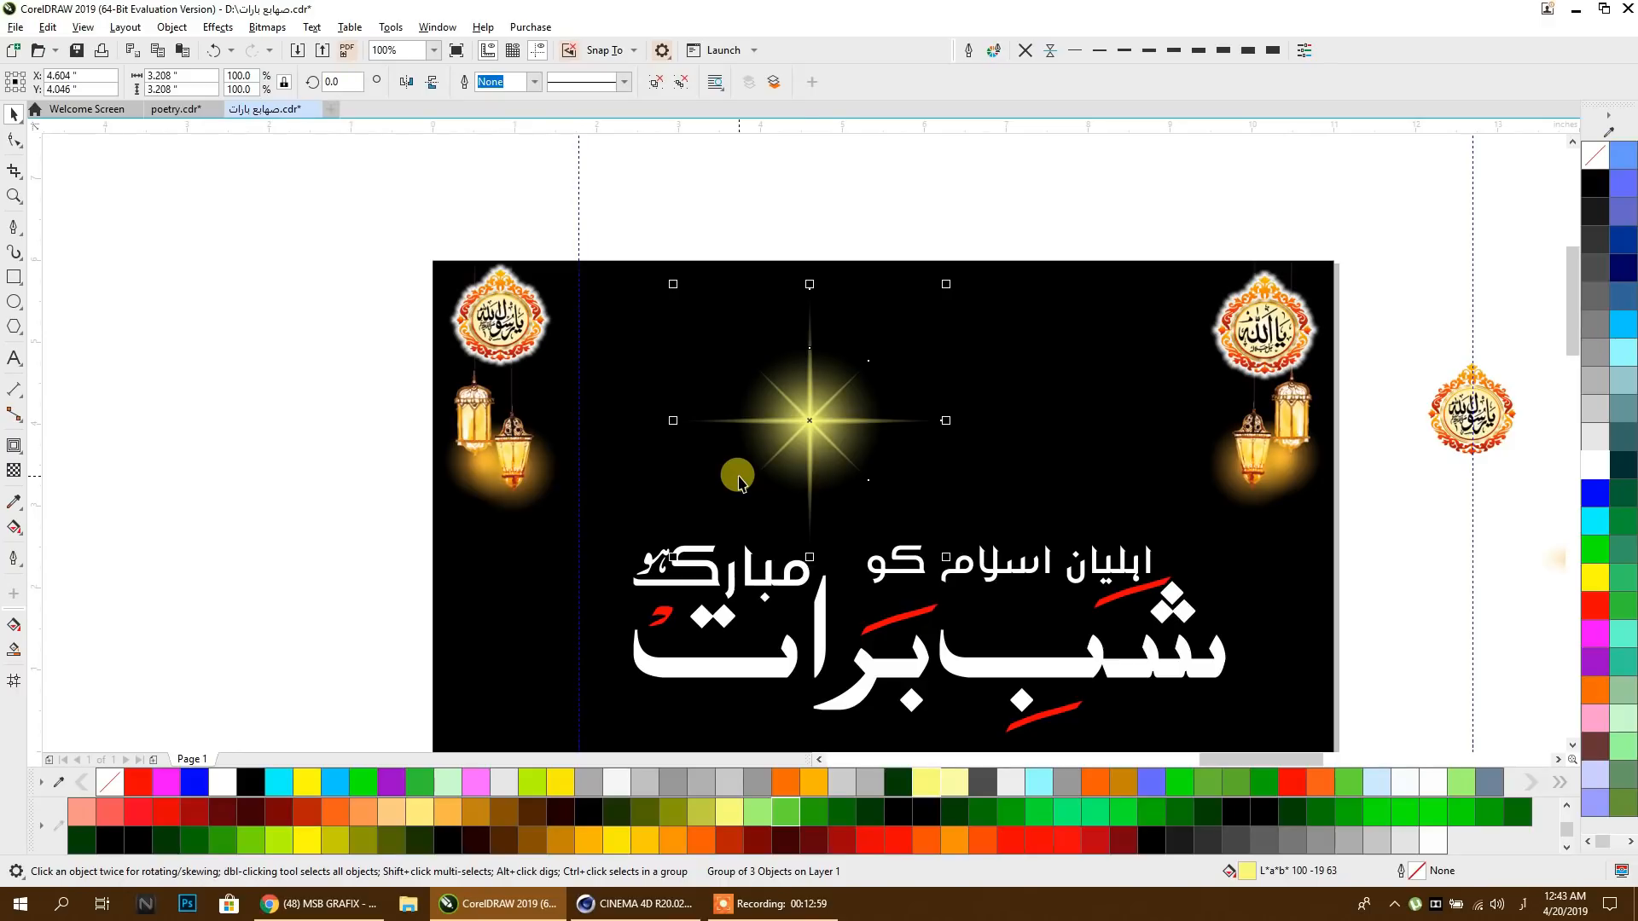
Step: Enlarge the star flare on the banner to about 4.06 inches and fill it with white
{"action": "scroll", "coordinate": [738, 479], "scroll_direction": "down", "scroll_amount": 2}
{"action": "left_click", "coordinate": [339, 277]}
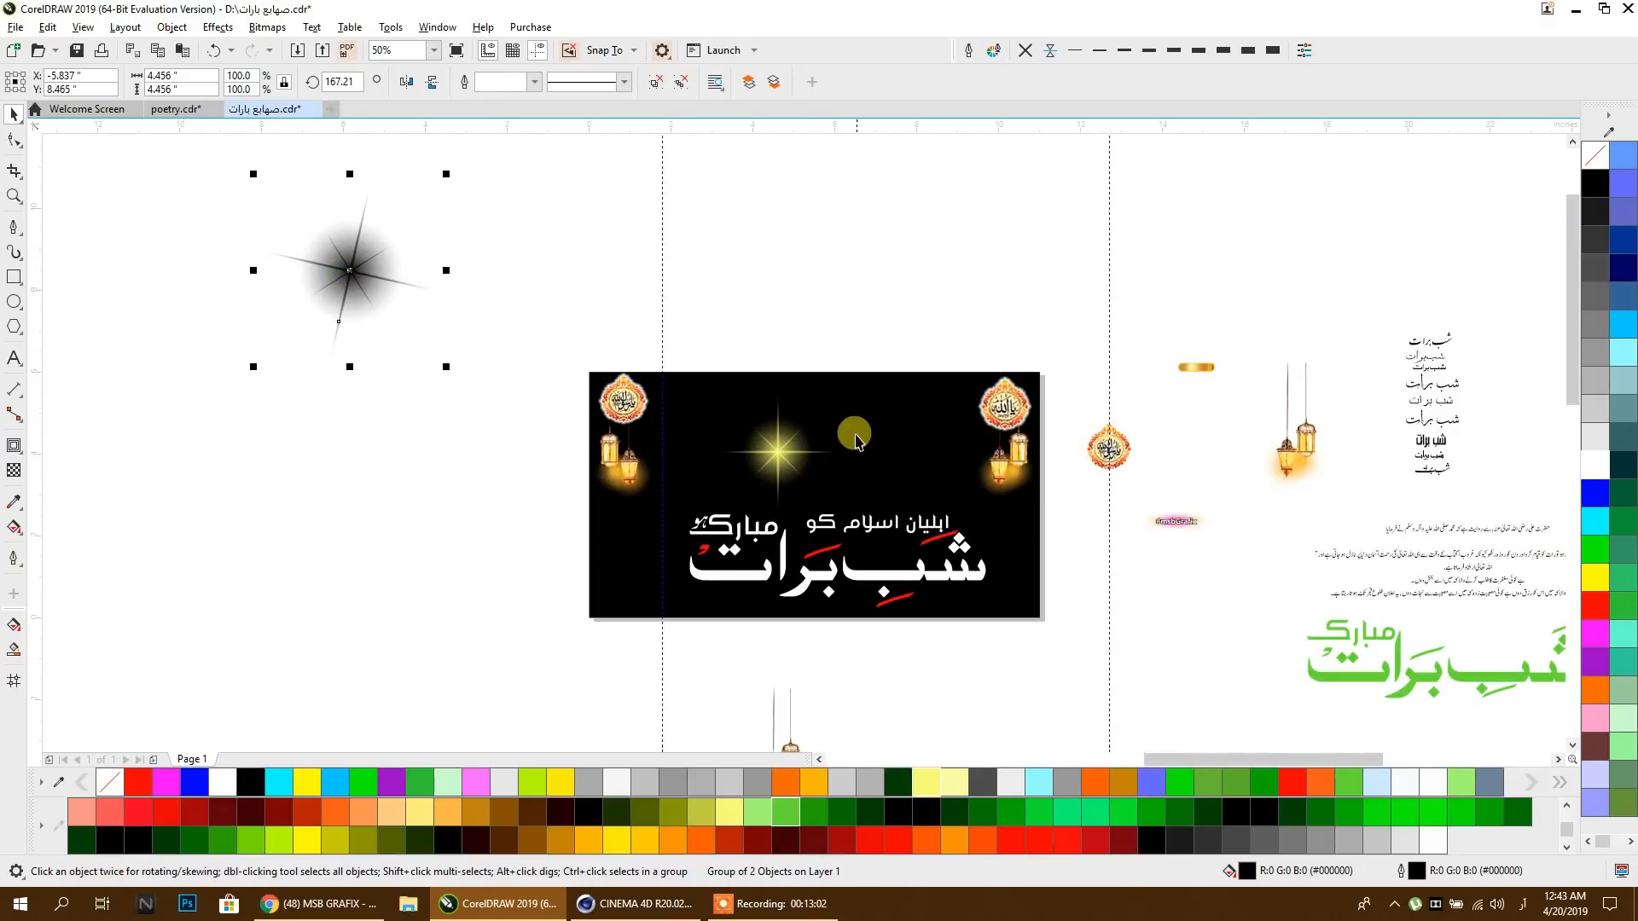
{"action": "scroll", "coordinate": [809, 446], "scroll_direction": "up", "scroll_amount": 4}
{"action": "scroll", "coordinate": [736, 443], "scroll_direction": "down", "scroll_amount": 2}
{"action": "left_click", "coordinate": [727, 434]}
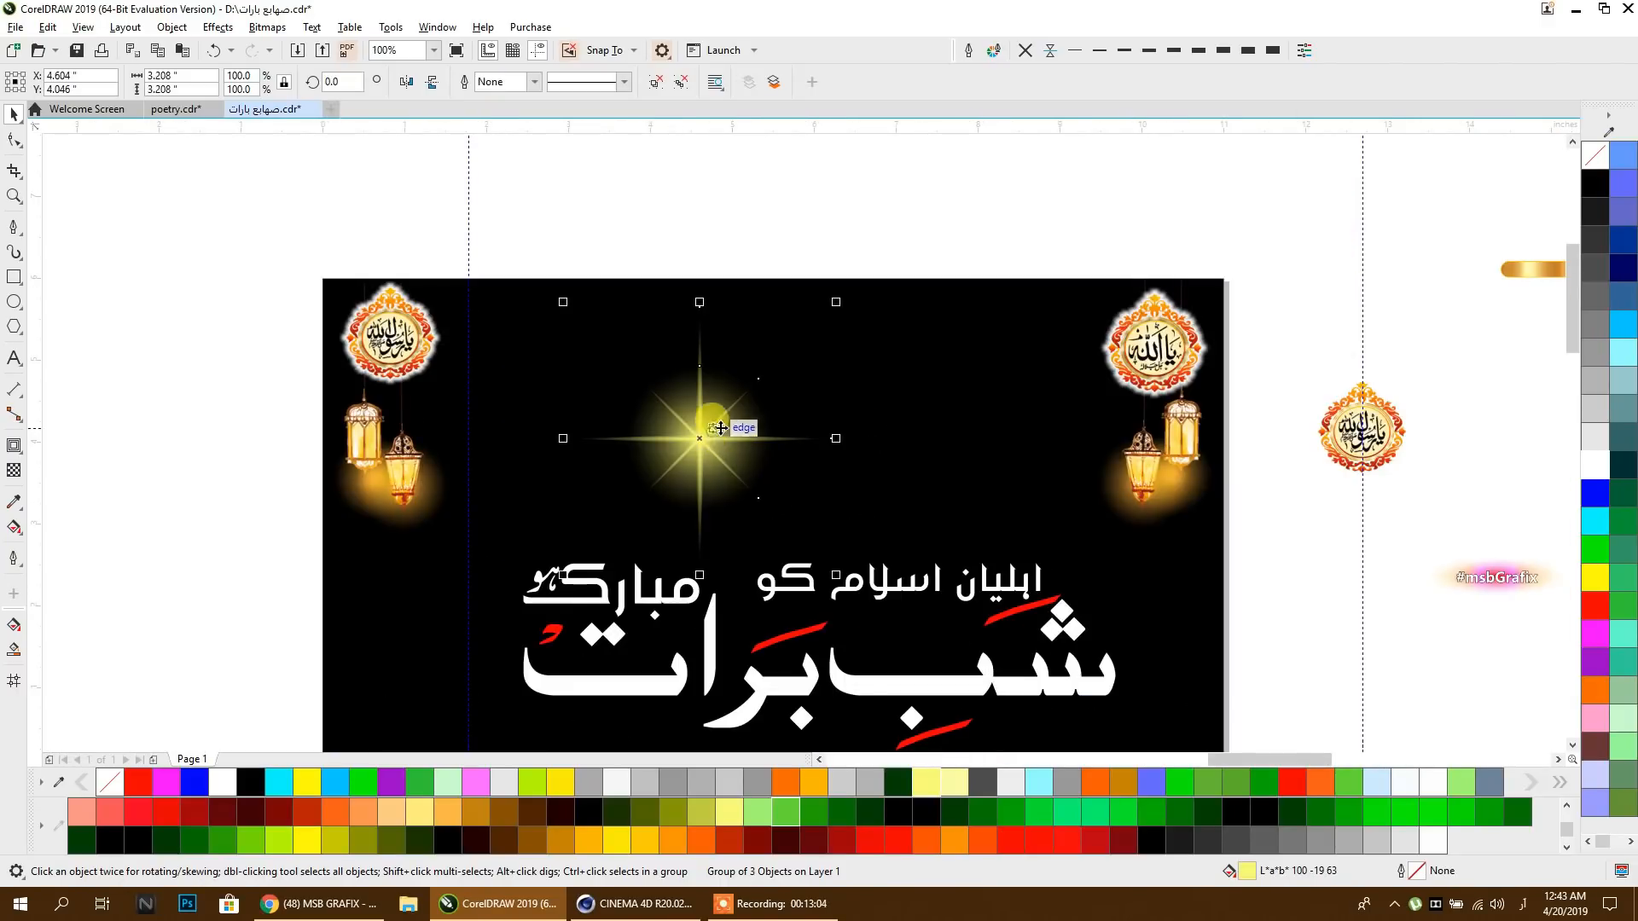
{"action": "left_click_drag", "start_coordinate": [836, 302], "coordinate": [905, 233]}
{"action": "left_click", "coordinate": [1597, 472]}
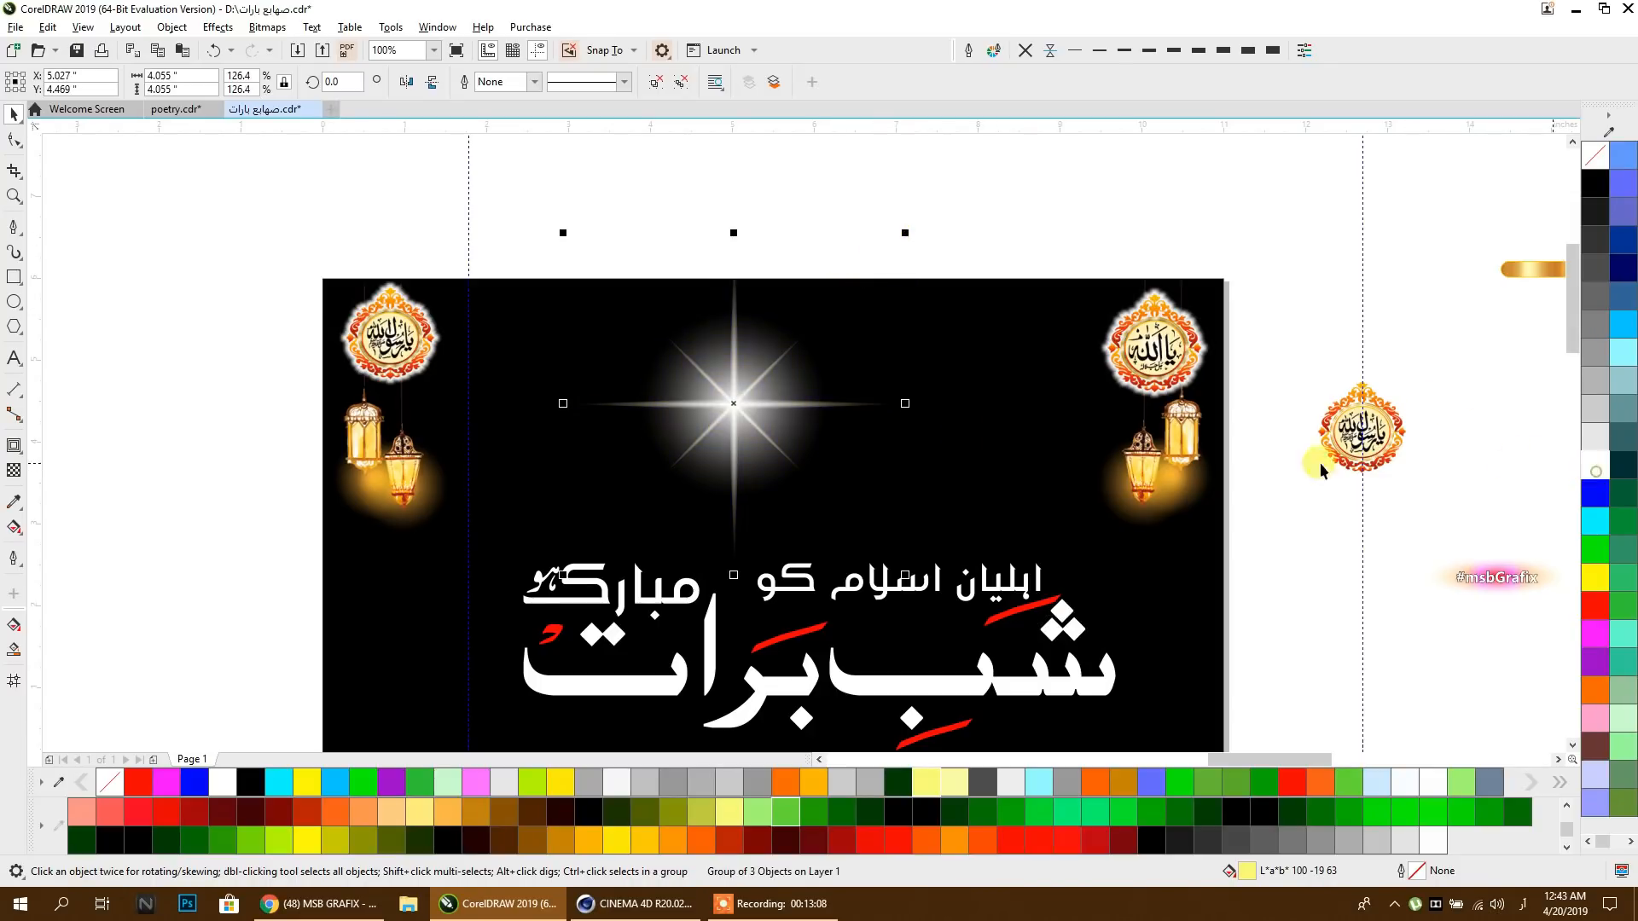
Step: PowerClip the white star flare inside the black banner rectangle and open the PowerClip contents for editing
{"action": "right_click", "coordinate": [750, 389]}
{"action": "left_click", "coordinate": [816, 589]}
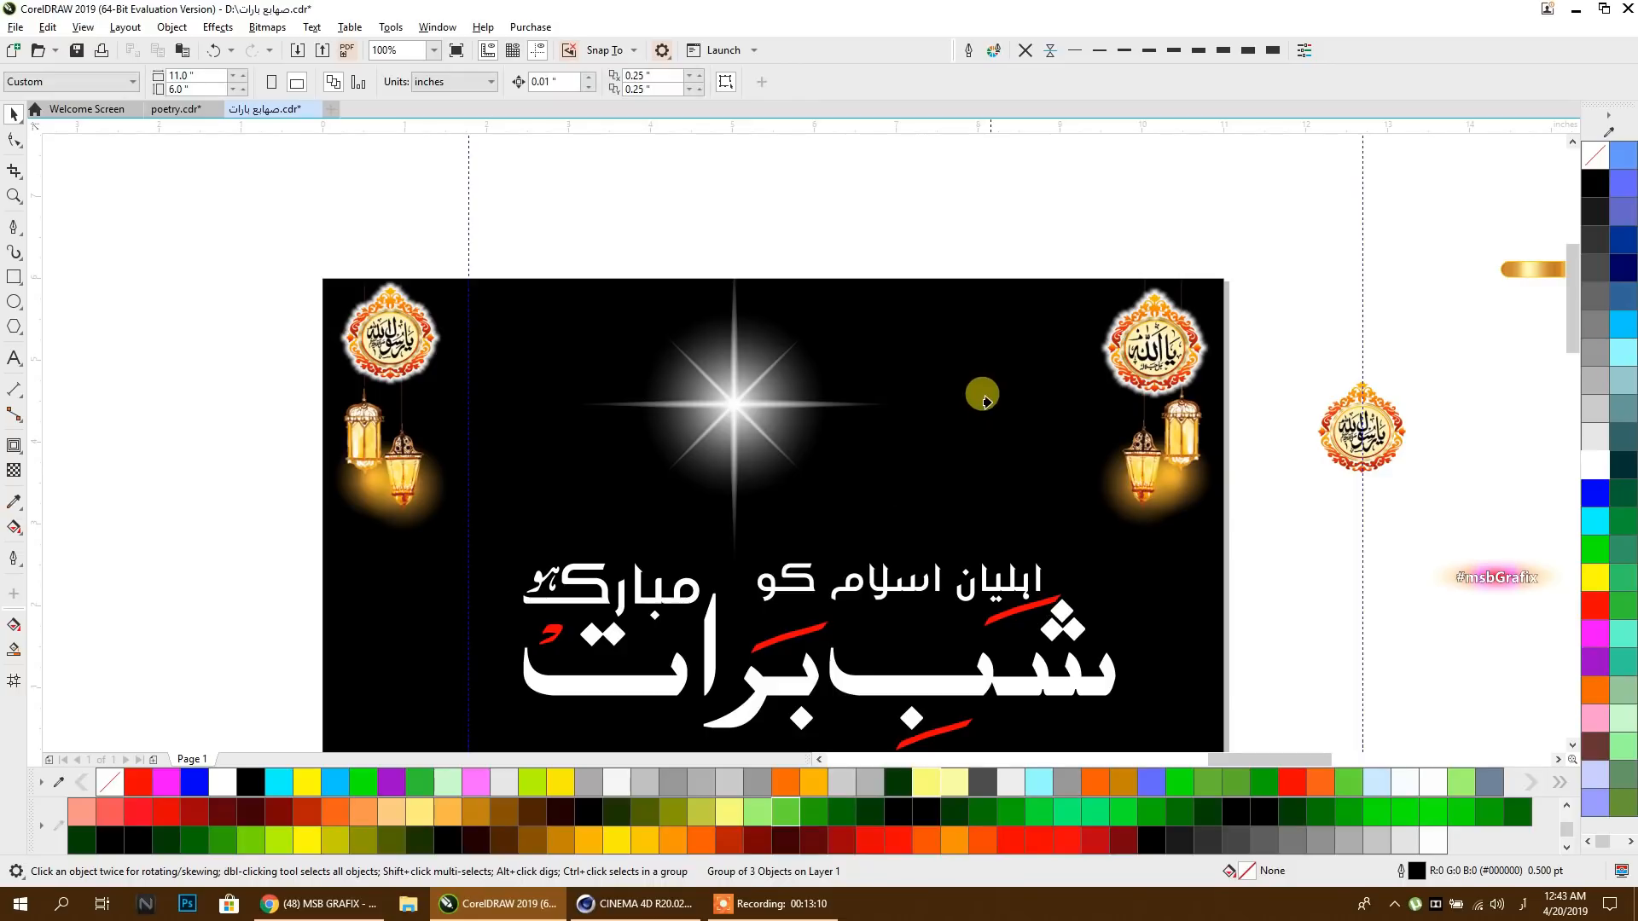
{"action": "left_click", "coordinate": [982, 394]}
{"action": "left_click", "coordinate": [879, 398], "text": "ctrl"}
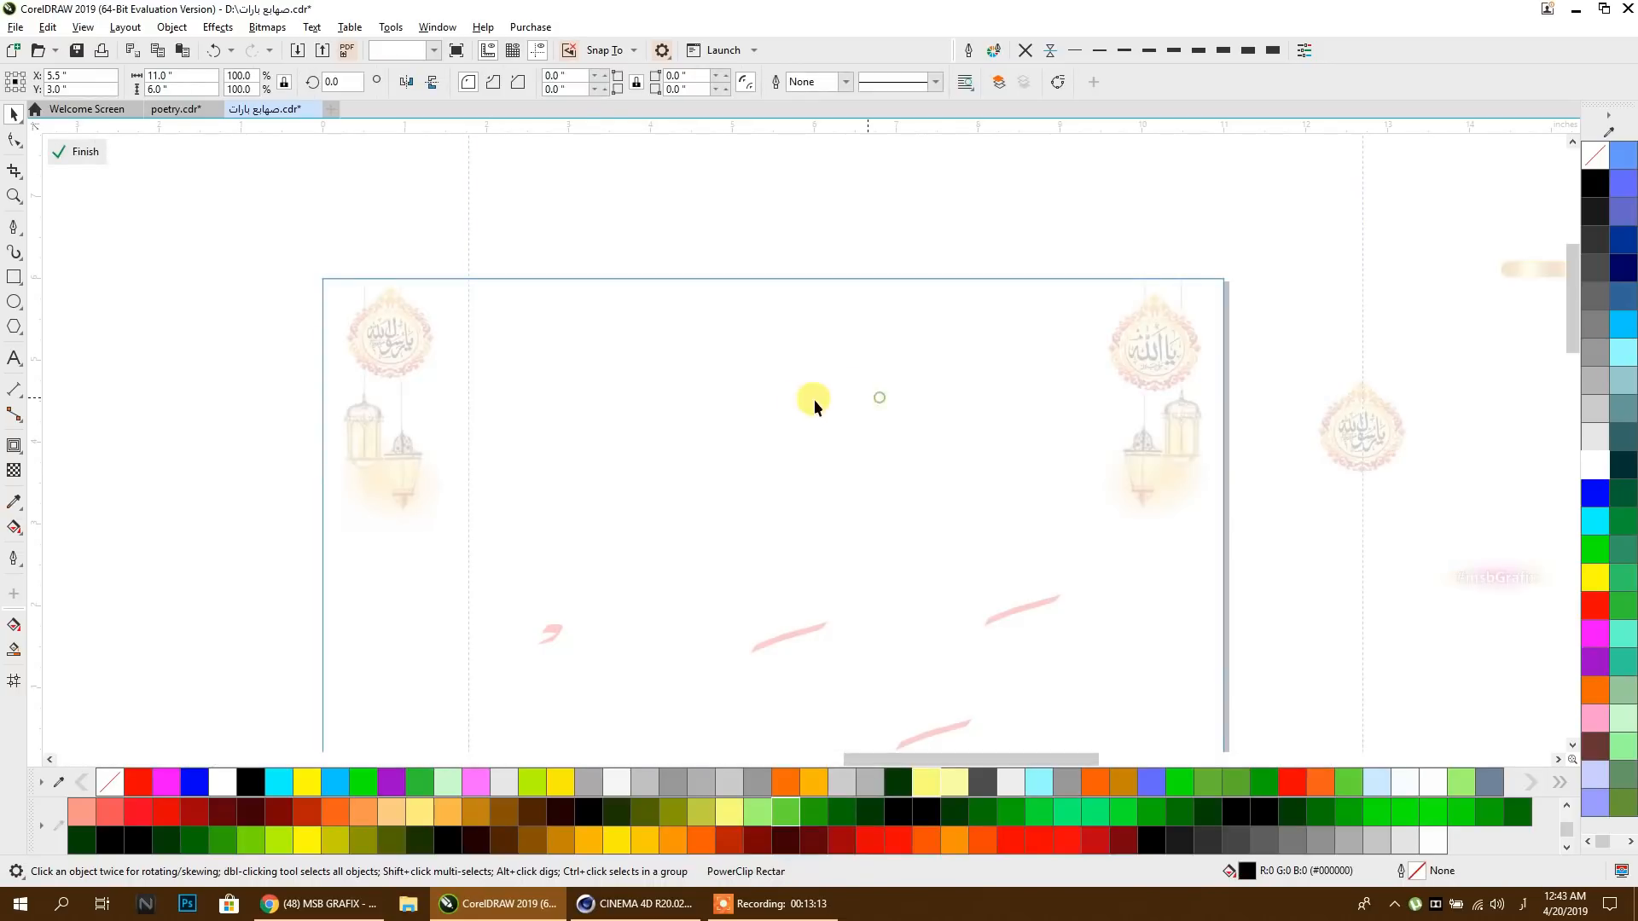
Step: Move the star flare inside the PowerClip so it is centered behind the banner's left medallion
{"action": "left_click", "coordinate": [716, 395]}
{"action": "left_click_drag", "start_coordinate": [727, 402], "coordinate": [439, 320]}
{"action": "scroll", "coordinate": [377, 334], "scroll_direction": "up", "scroll_amount": 5}
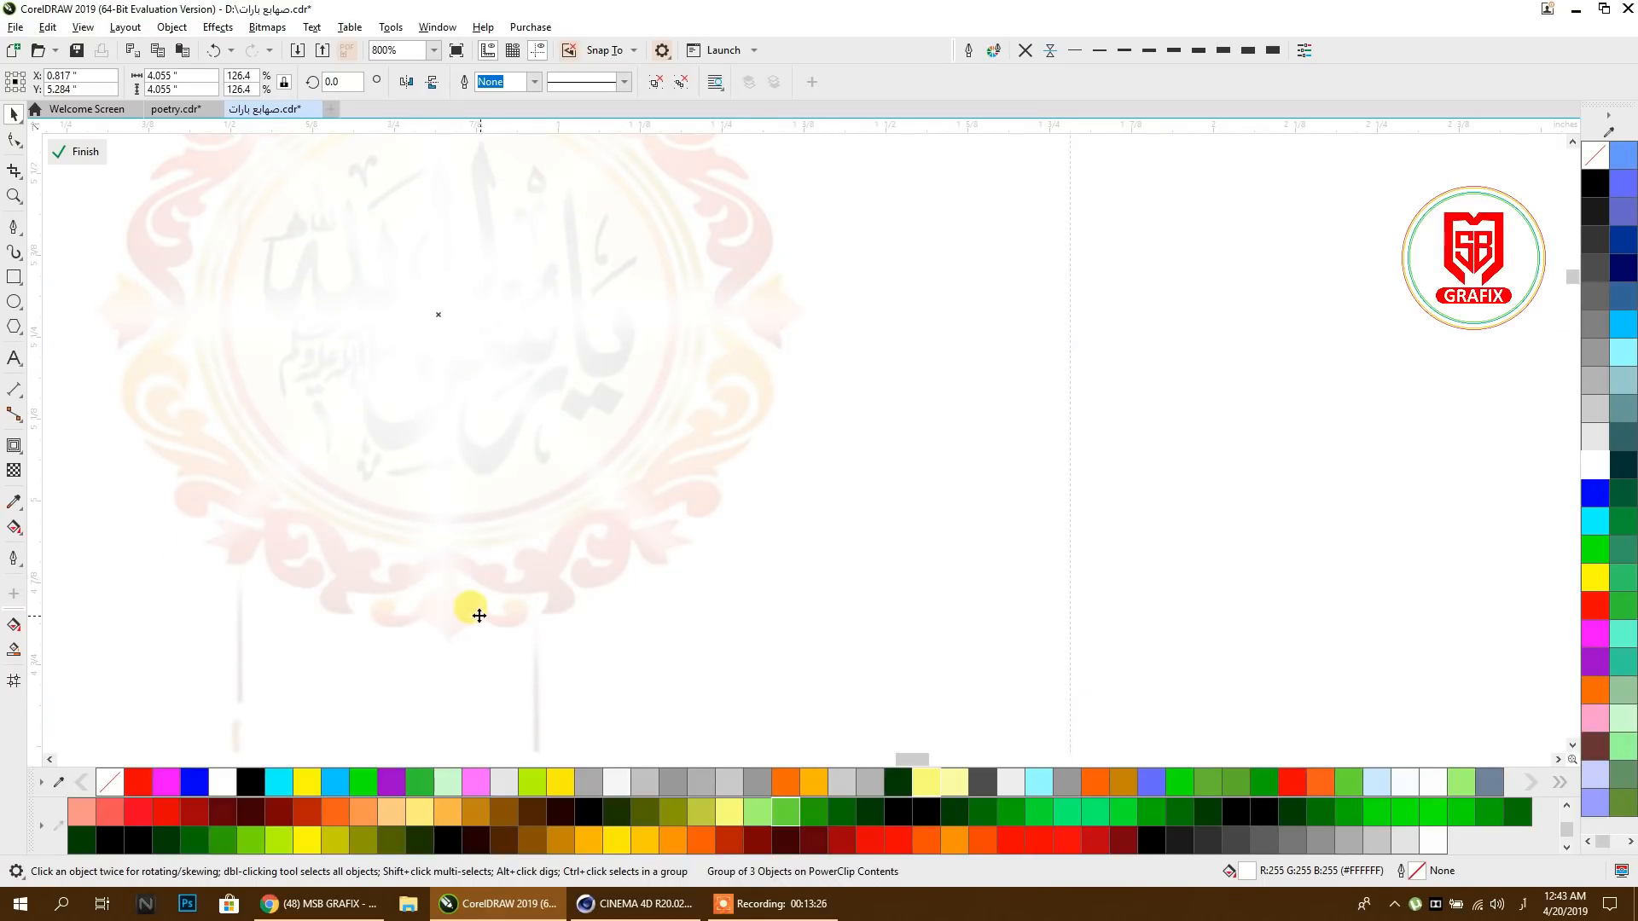
Step: Place a copy of the star flare behind the banner's right medallion and align its center with the medallion's
{"action": "left_click_drag", "start_coordinate": [433, 314], "coordinate": [1192, 323]}
{"action": "scroll", "coordinate": [437, 315], "scroll_direction": "down", "scroll_amount": 3}
{"action": "scroll", "coordinate": [1205, 325], "scroll_direction": "up", "scroll_amount": 3}
{"action": "scroll", "coordinate": [1205, 325], "scroll_direction": "up", "scroll_amount": 3}
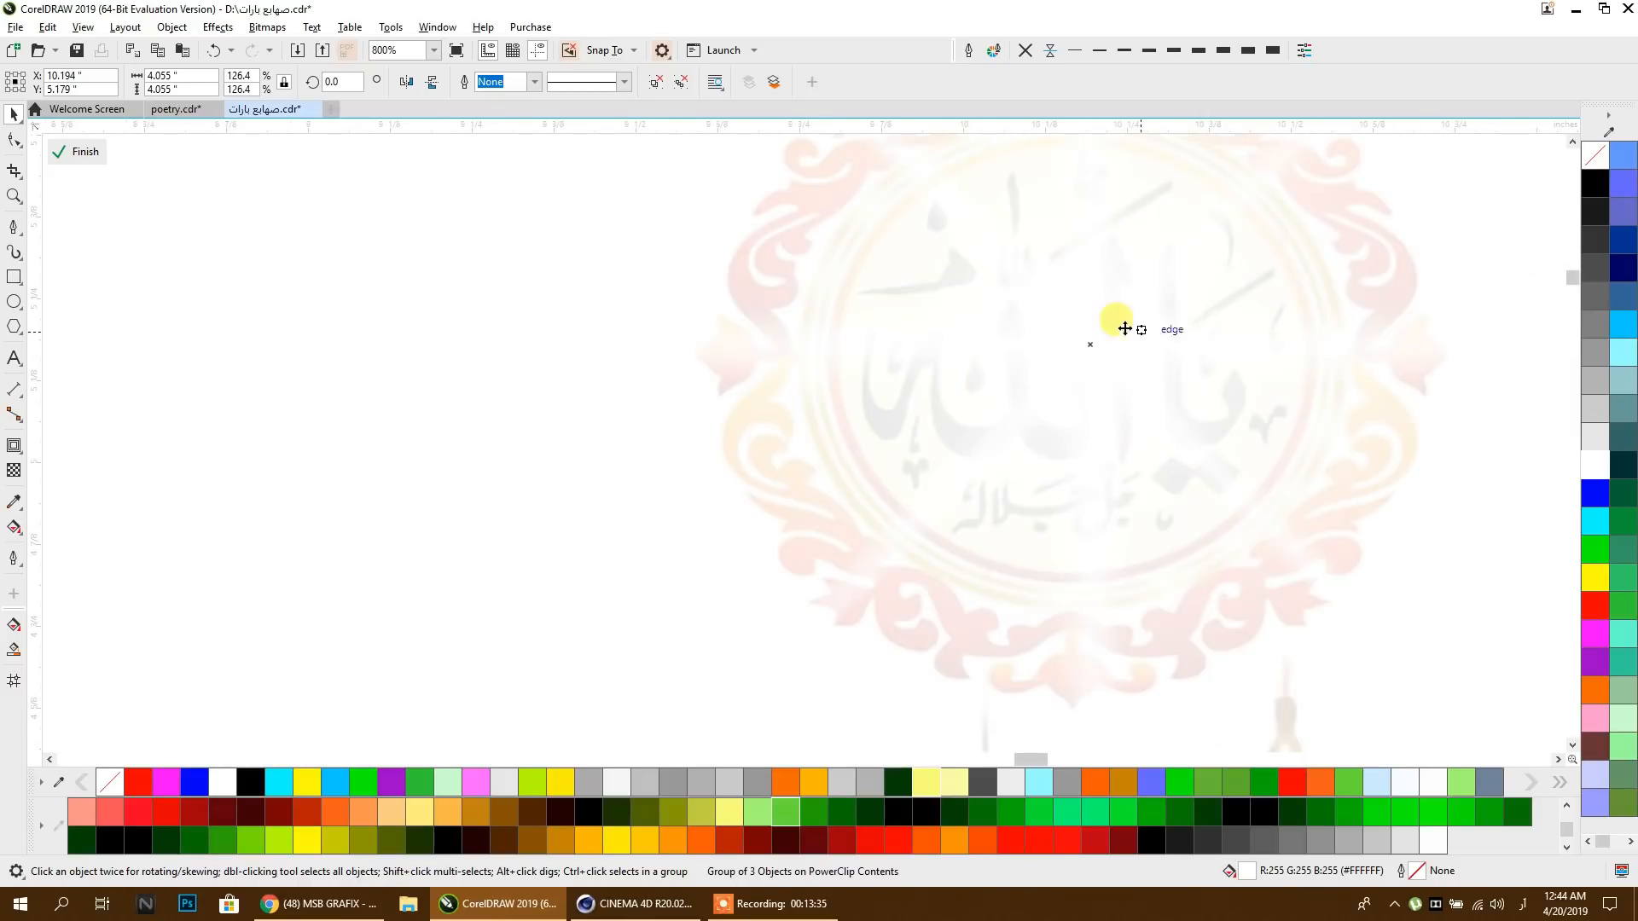
{"action": "mouse_move", "coordinate": [768, 329]}
{"action": "left_mouse_down"}
{"action": "mouse_move", "coordinate": [764, 347]}
{"action": "mouse_move", "coordinate": [750, 332]}
{"action": "left_mouse_up"}
{"action": "scroll", "coordinate": [750, 333], "scroll_direction": "down", "scroll_amount": 2}
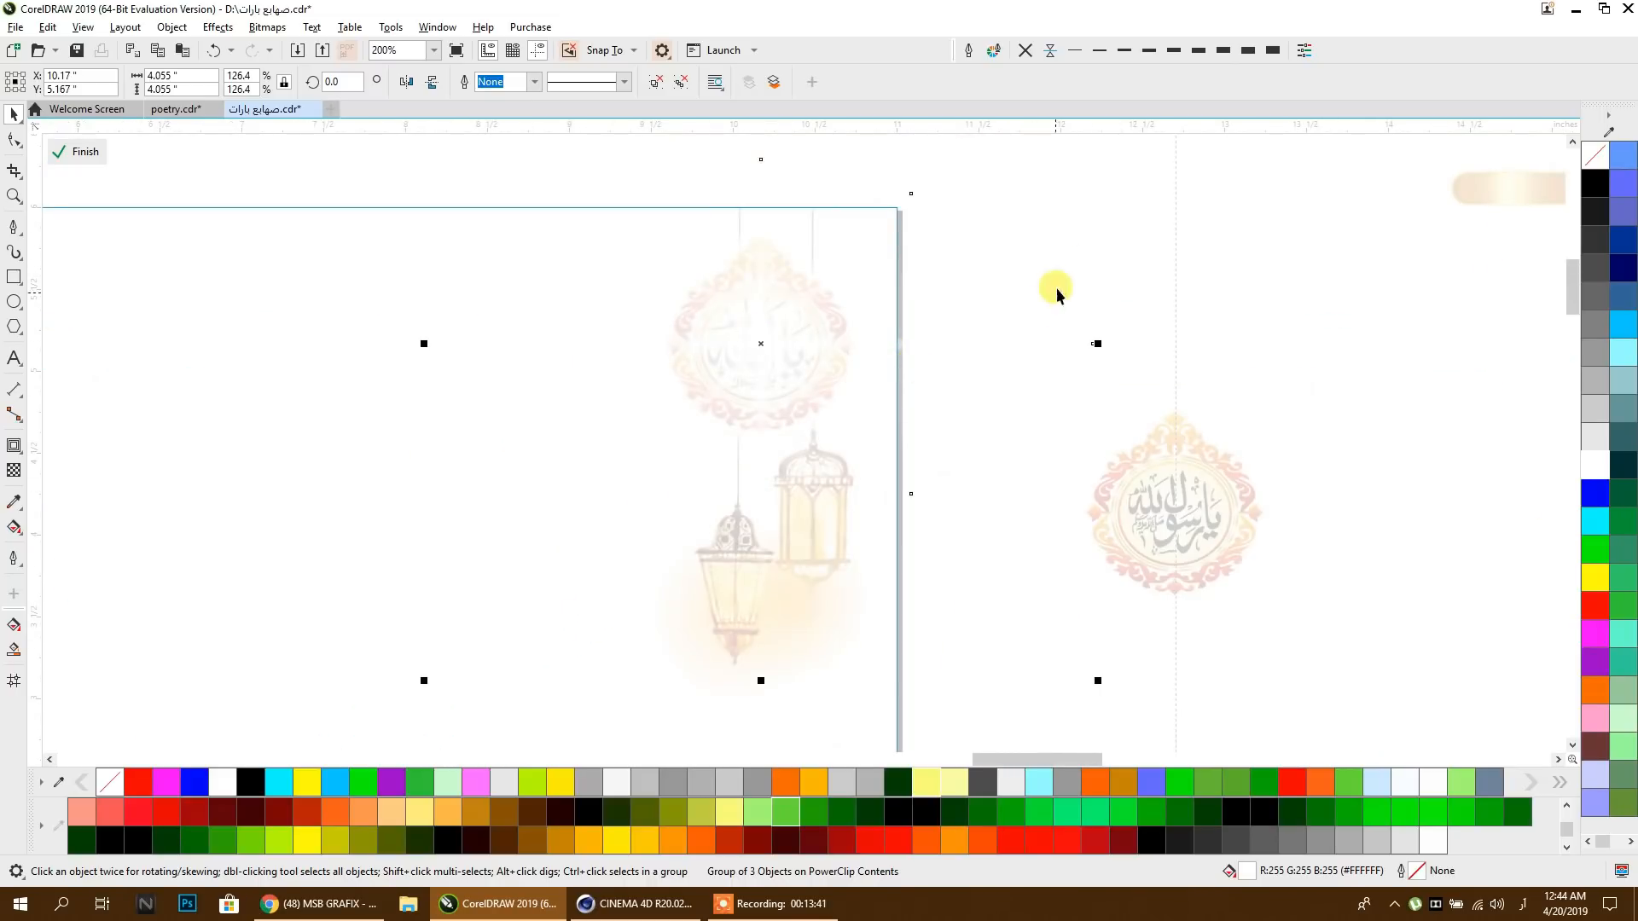
Step: Finish editing the PowerClip contents and deselect the banner
{"action": "left_click", "coordinate": [69, 155]}
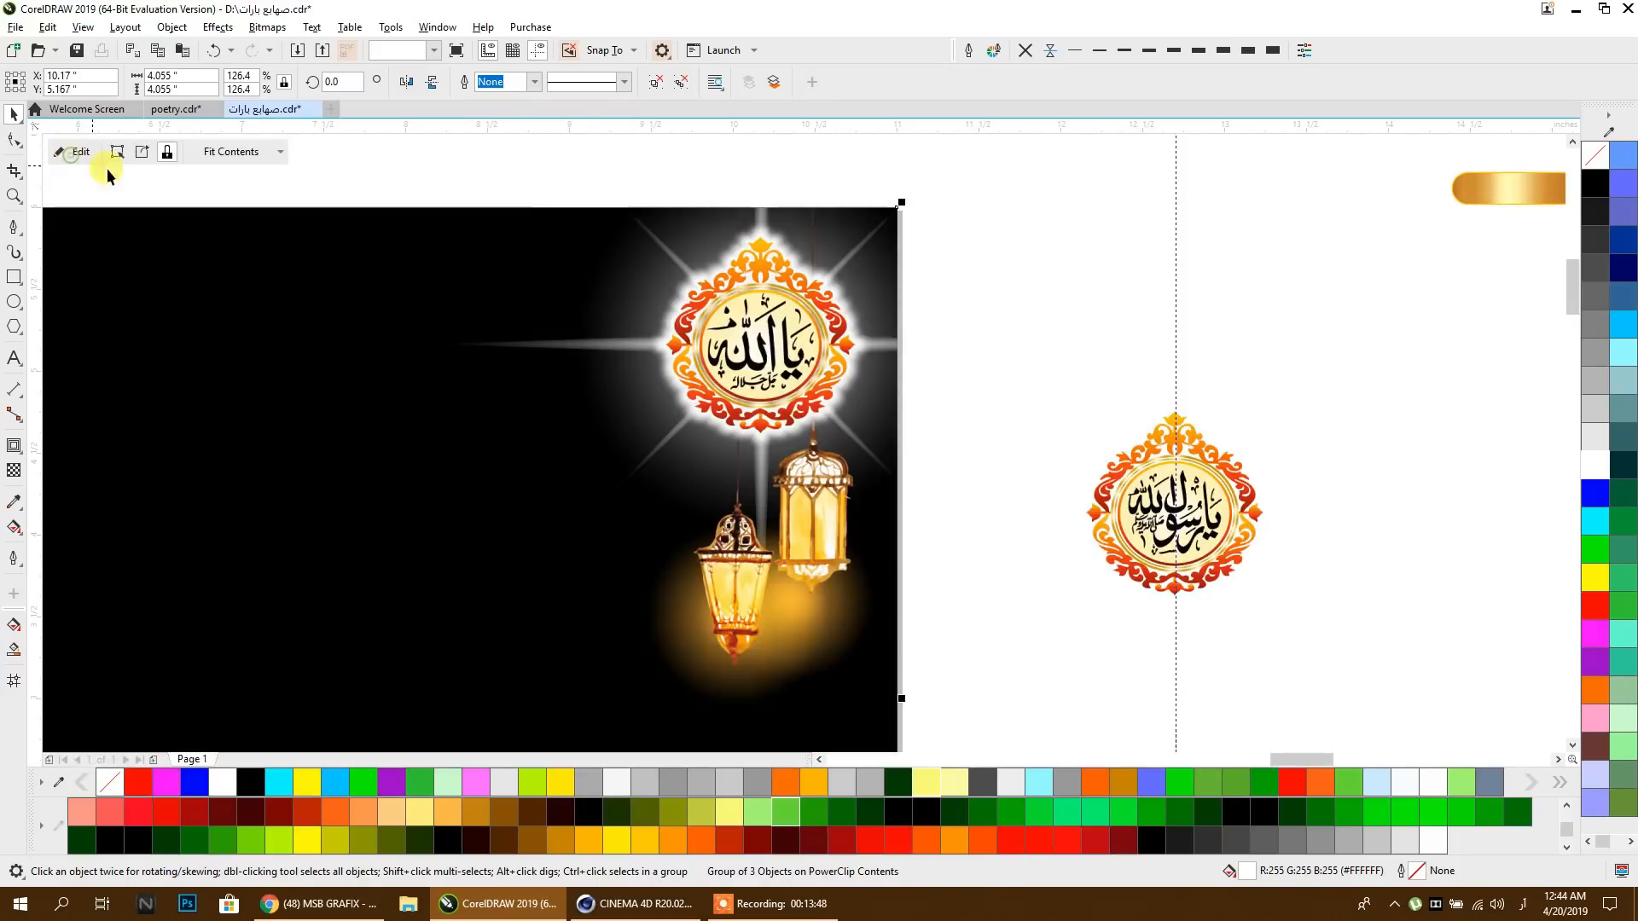
{"action": "scroll", "coordinate": [897, 355], "scroll_direction": "down", "scroll_amount": 2}
{"action": "scroll", "coordinate": [658, 397], "scroll_direction": "up", "scroll_amount": 2}
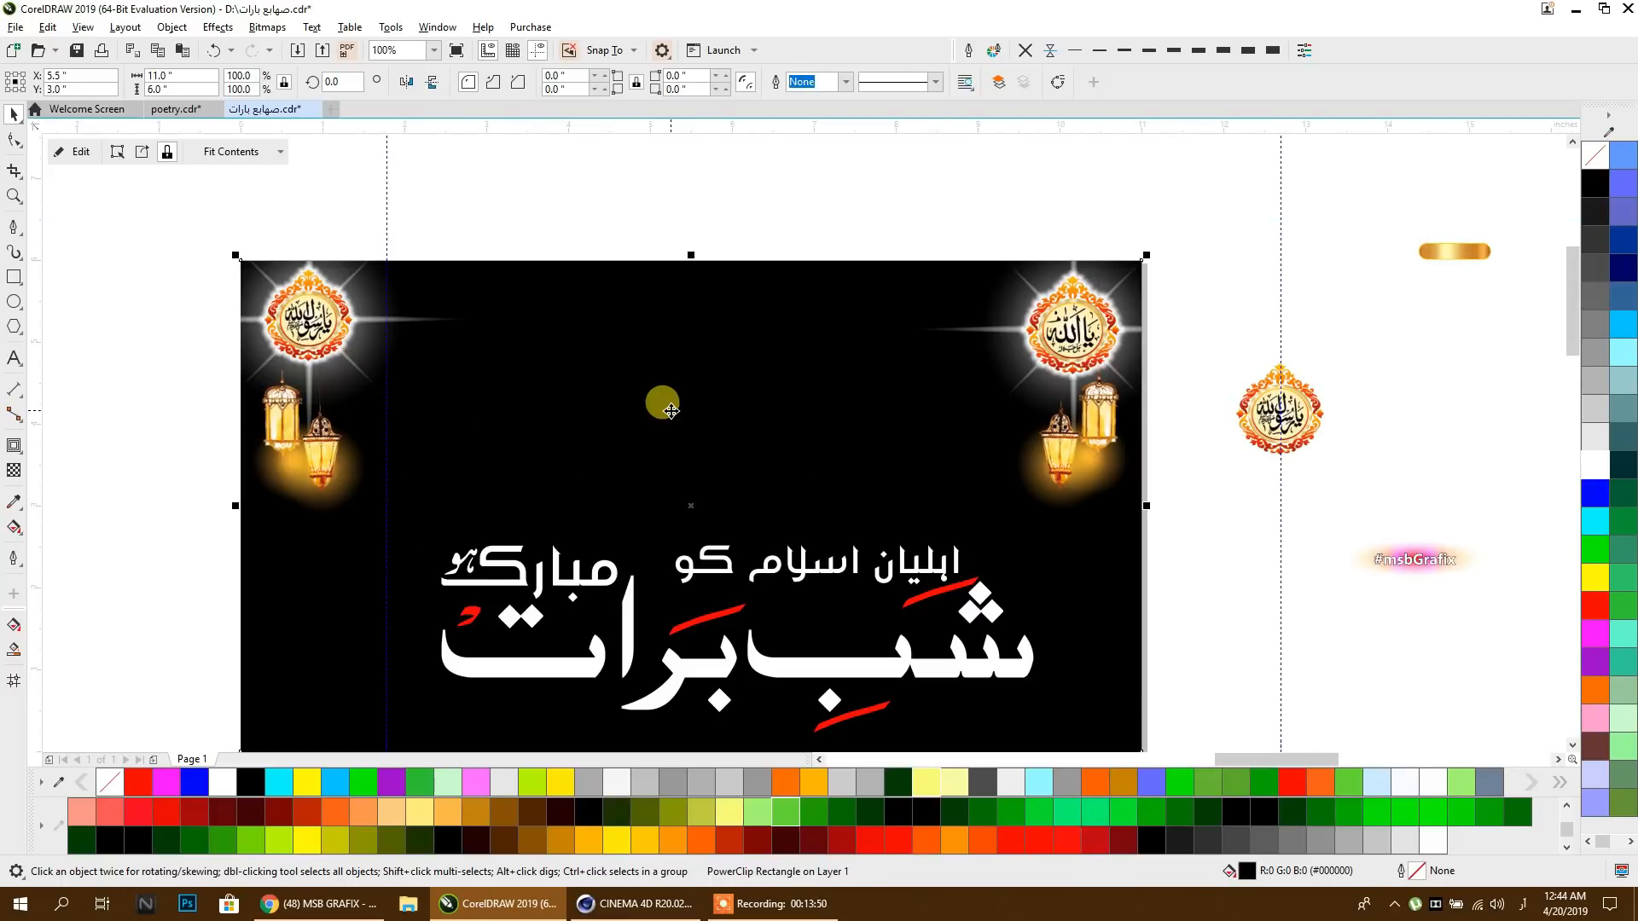
{"action": "left_click", "coordinate": [559, 192]}
{"action": "scroll", "coordinate": [614, 248], "scroll_direction": "down", "scroll_amount": 4}
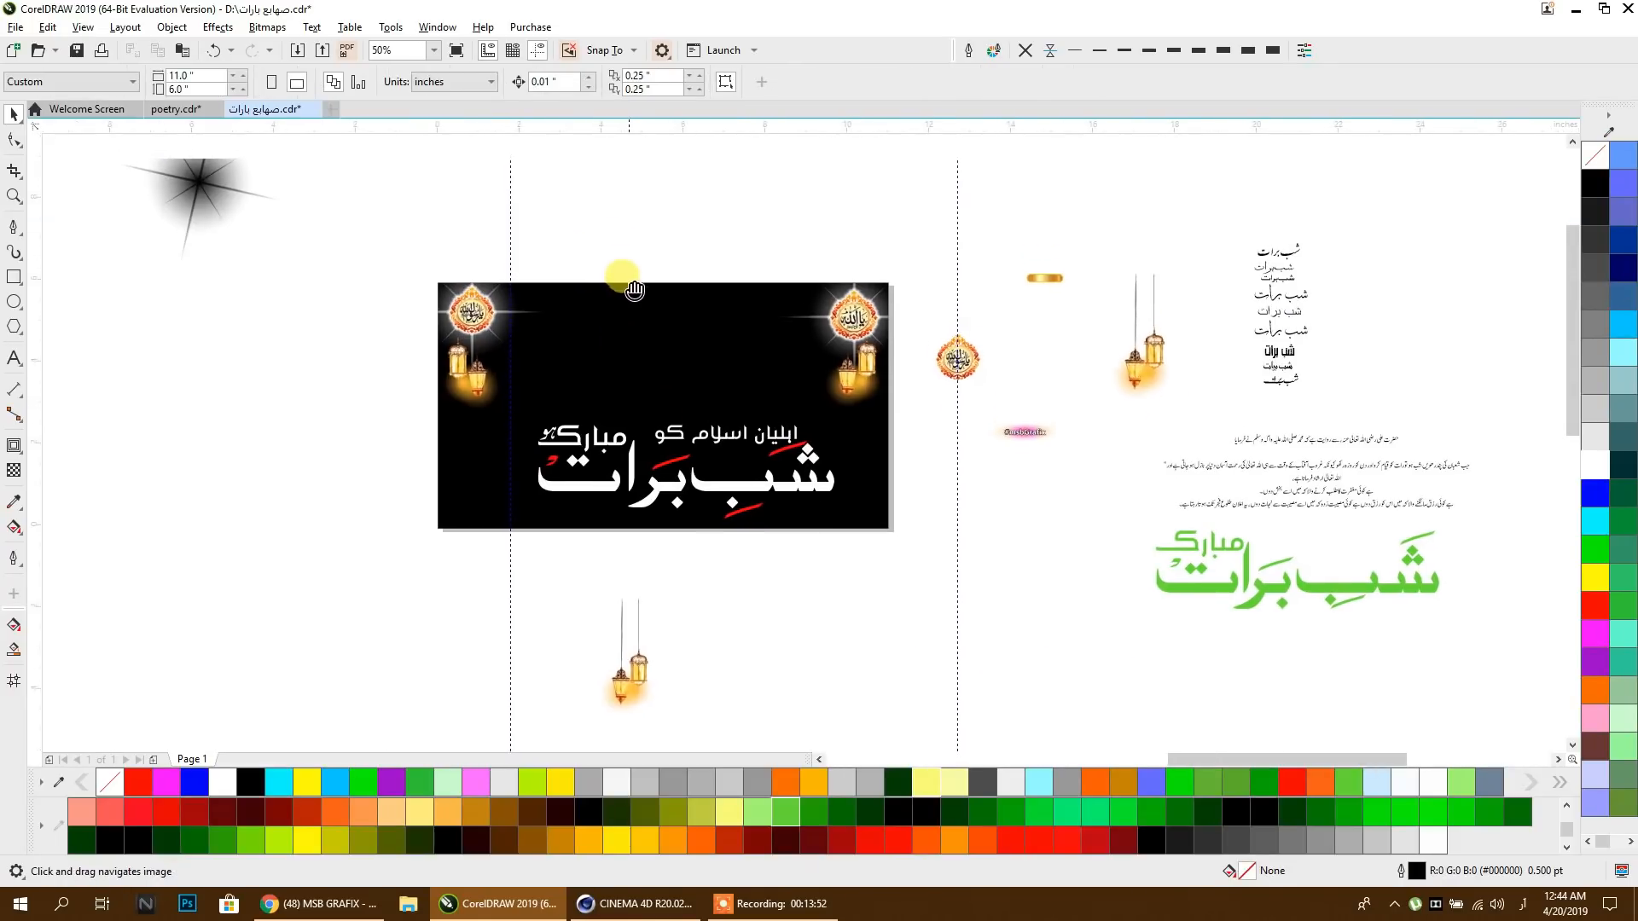
{"action": "scroll", "coordinate": [652, 365], "scroll_direction": "up", "scroll_amount": 2}
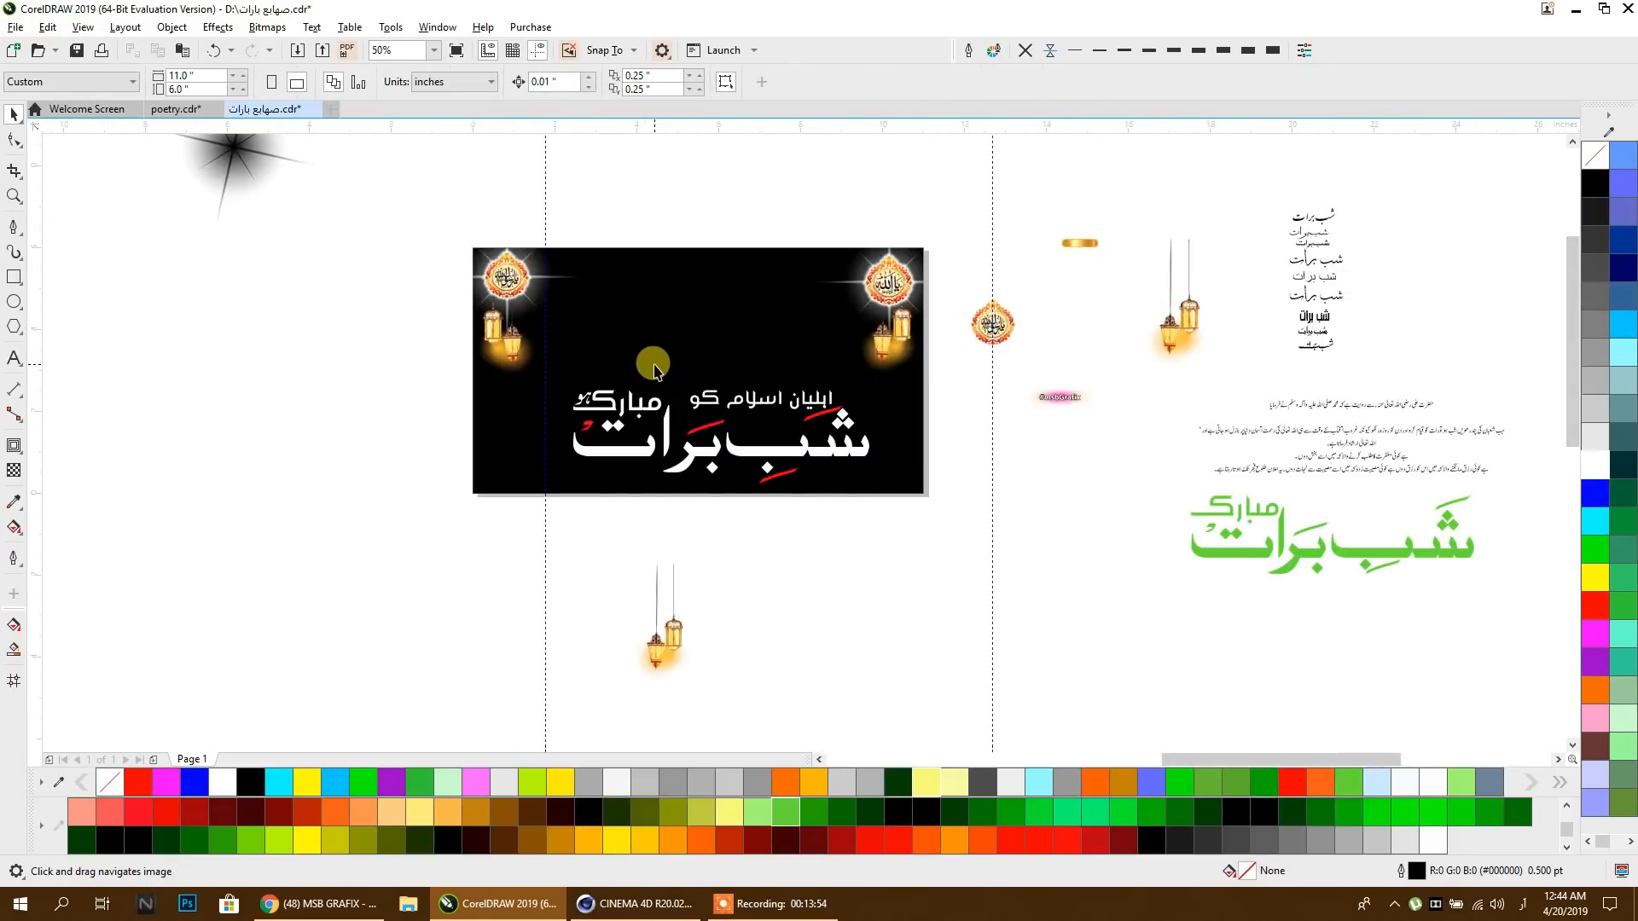
Step: Move the black multi-line Urdu text in Alvi Nastaleeq from beside the banner to just above its upper edge
{"action": "left_click", "coordinate": [1320, 407]}
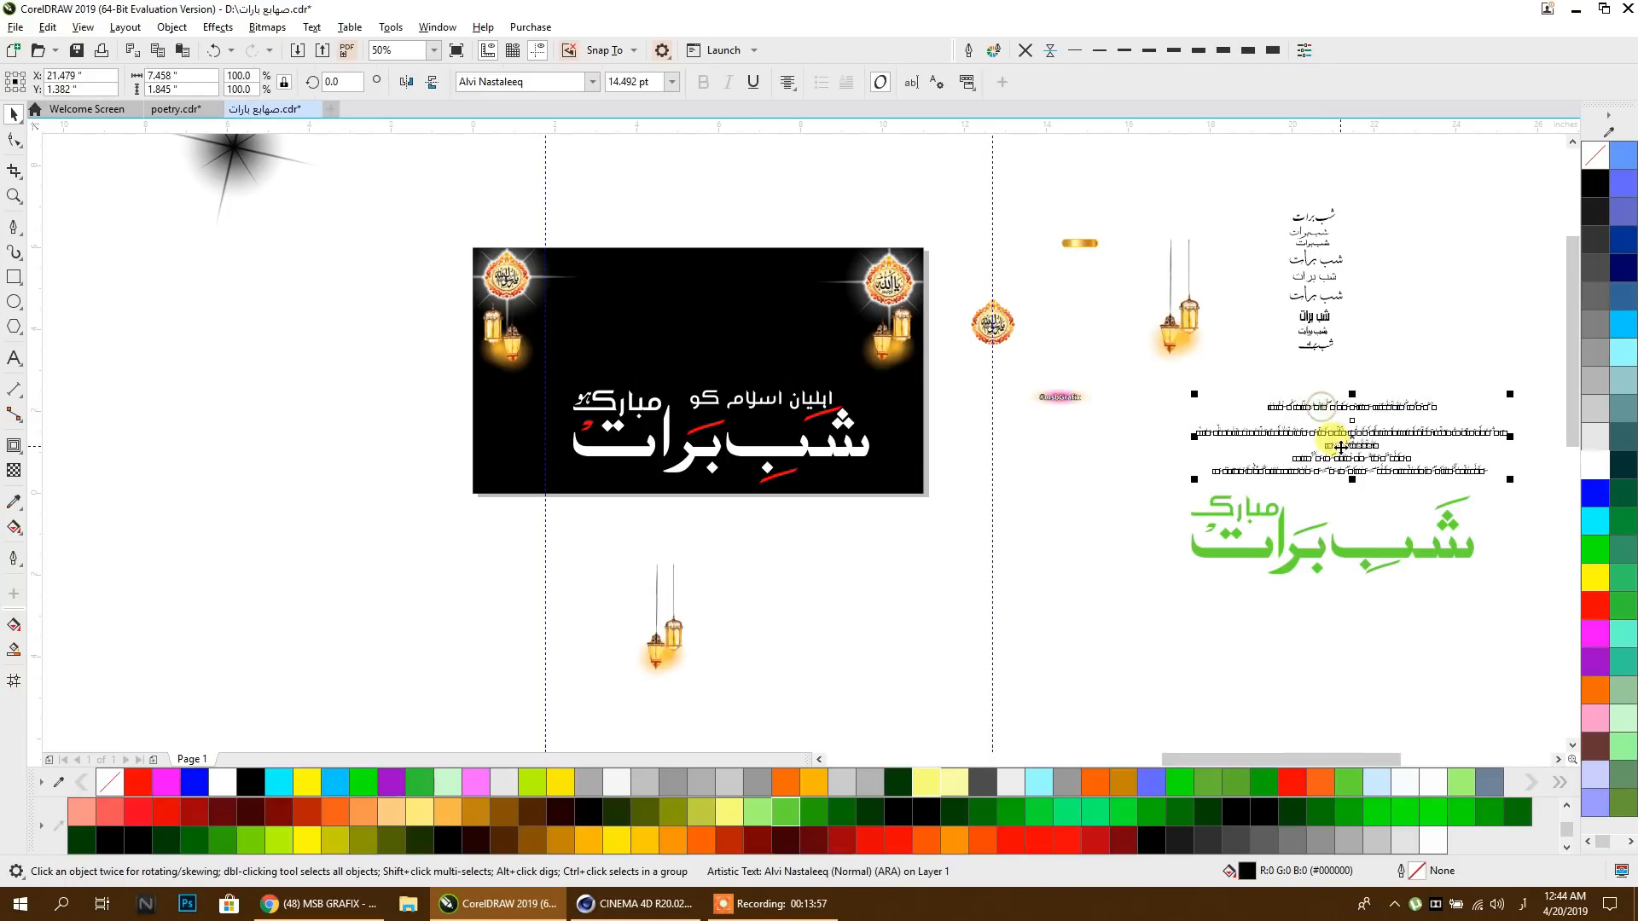
{"action": "left_click_drag", "start_coordinate": [1360, 436], "coordinate": [958, 446]}
{"action": "scroll", "coordinate": [1362, 433], "scroll_direction": "up", "scroll_amount": 2}
{"action": "scroll", "coordinate": [956, 453], "scroll_direction": "up", "scroll_amount": 2}
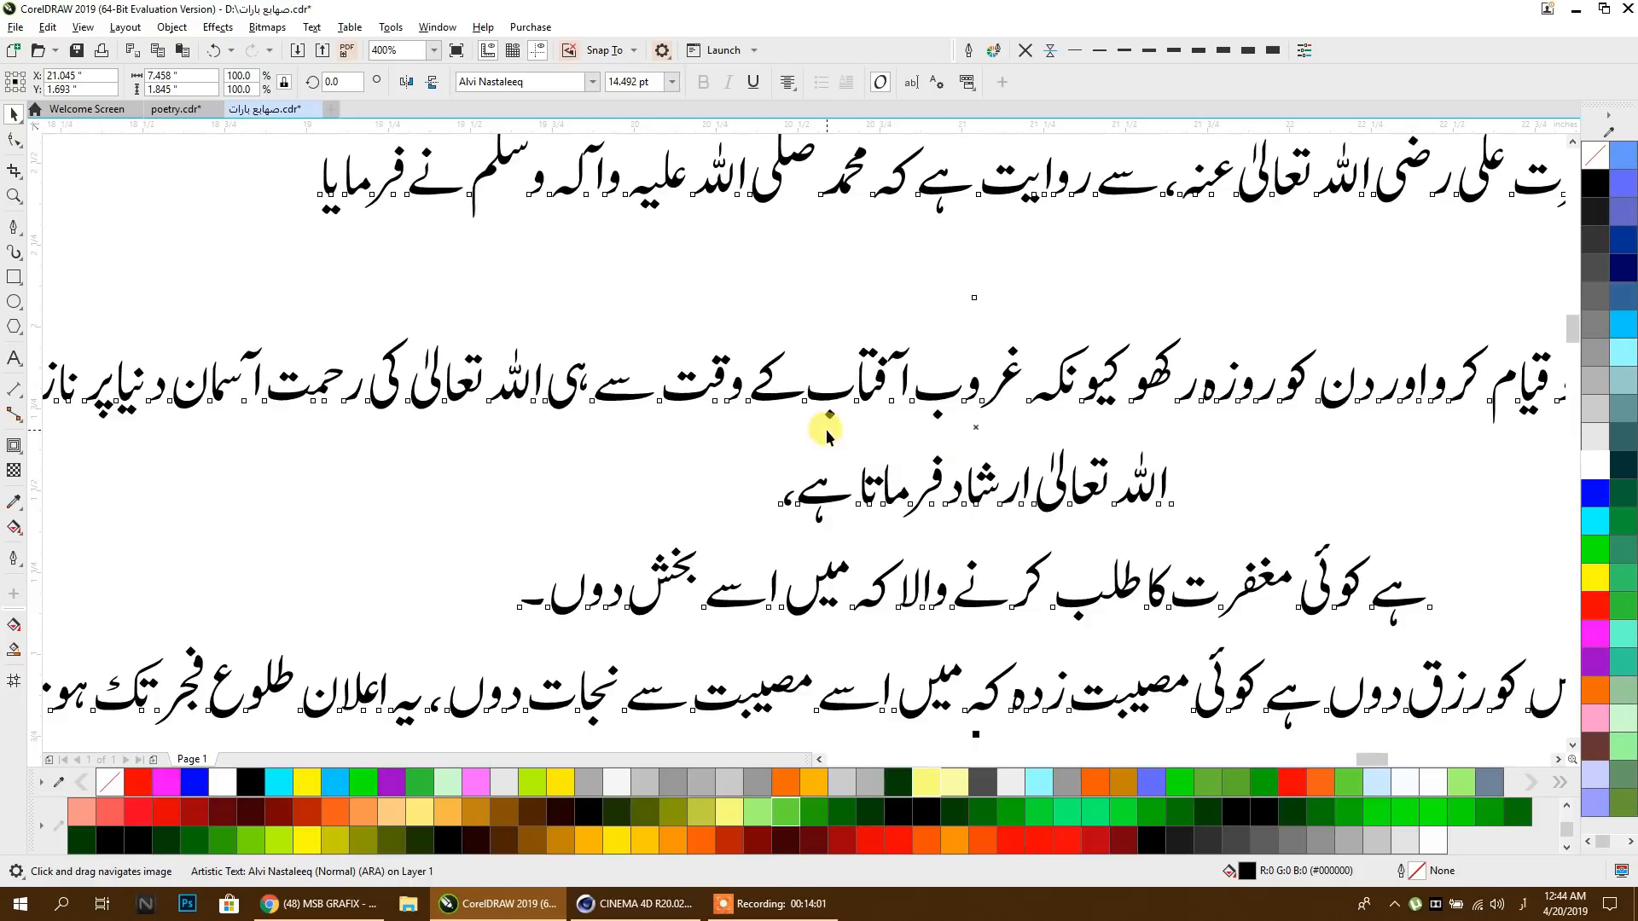
{"action": "scroll", "coordinate": [826, 426], "scroll_direction": "down", "scroll_amount": 2}
{"action": "left_click_drag", "start_coordinate": [826, 426], "coordinate": [616, 197]}
{"action": "scroll", "coordinate": [1225, 422], "scroll_direction": "down", "scroll_amount": 2}
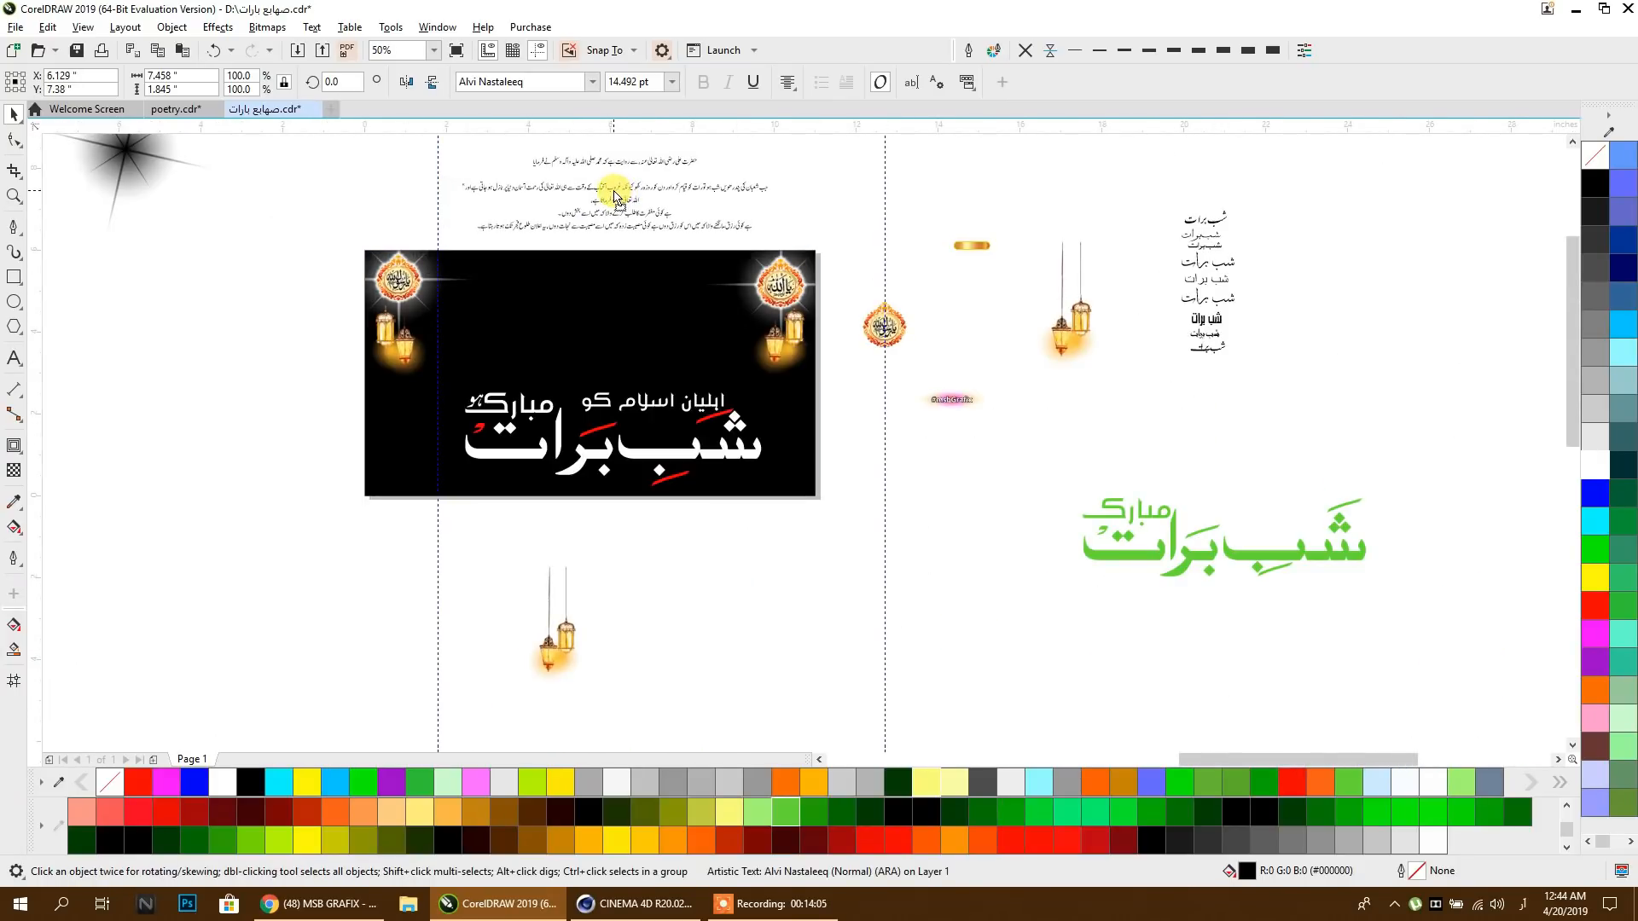
{"action": "scroll", "coordinate": [616, 197], "scroll_direction": "up", "scroll_amount": 2}
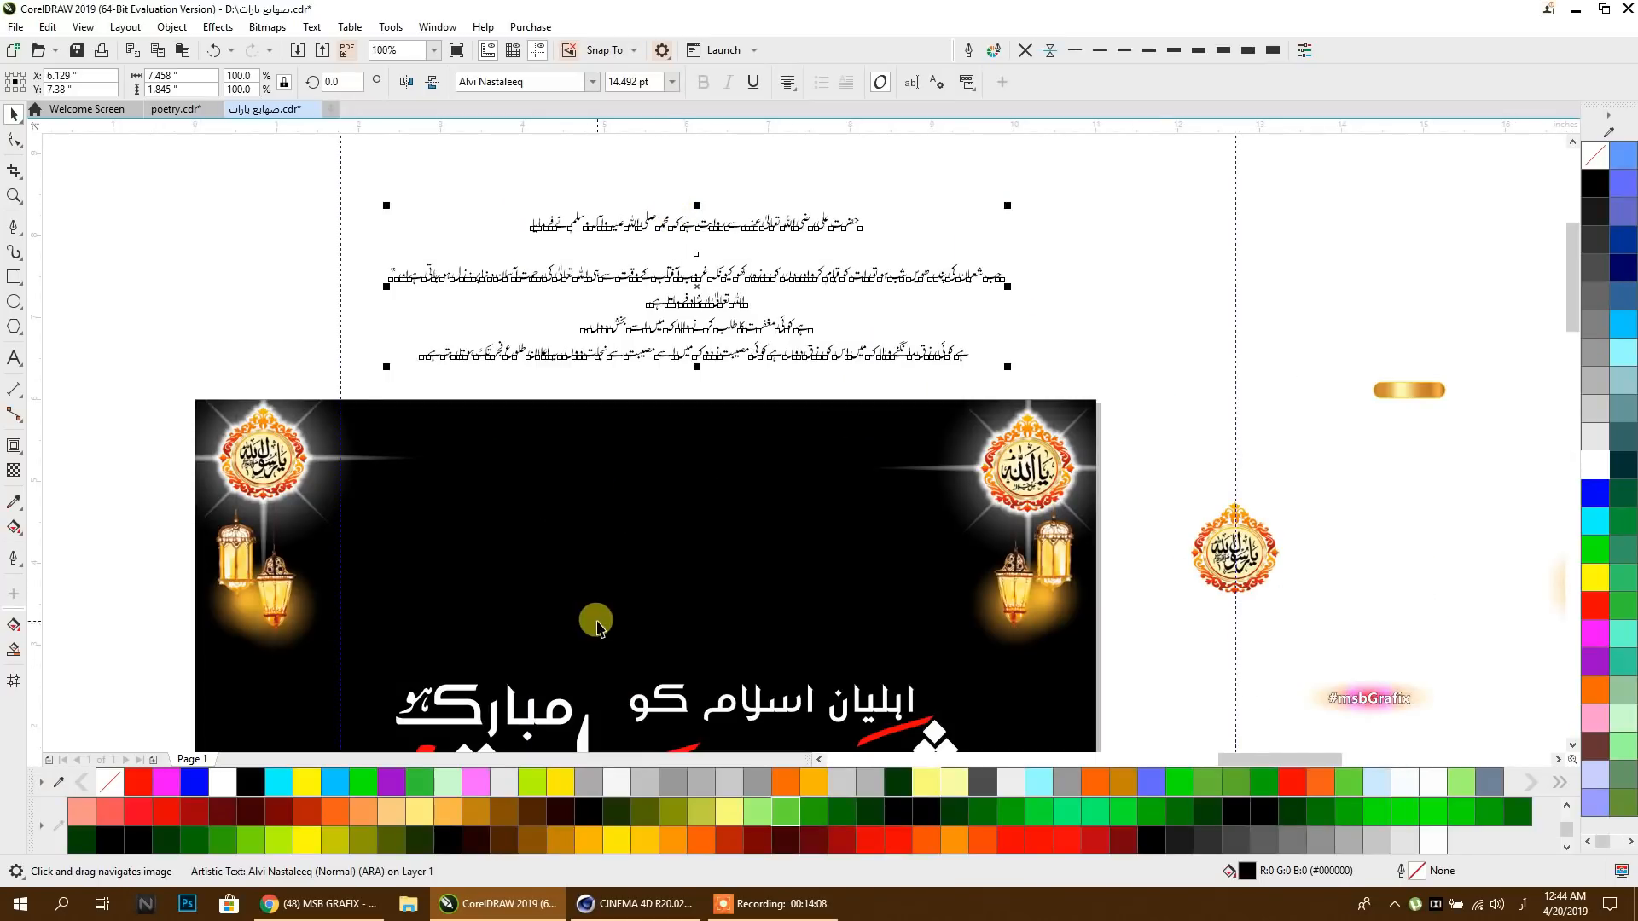
Step: Break the Urdu text block above the banner apart into separate lines
{"action": "scroll", "coordinate": [699, 212], "scroll_direction": "down", "scroll_amount": 2}
{"action": "scroll", "coordinate": [676, 220], "scroll_direction": "up", "scroll_amount": 2}
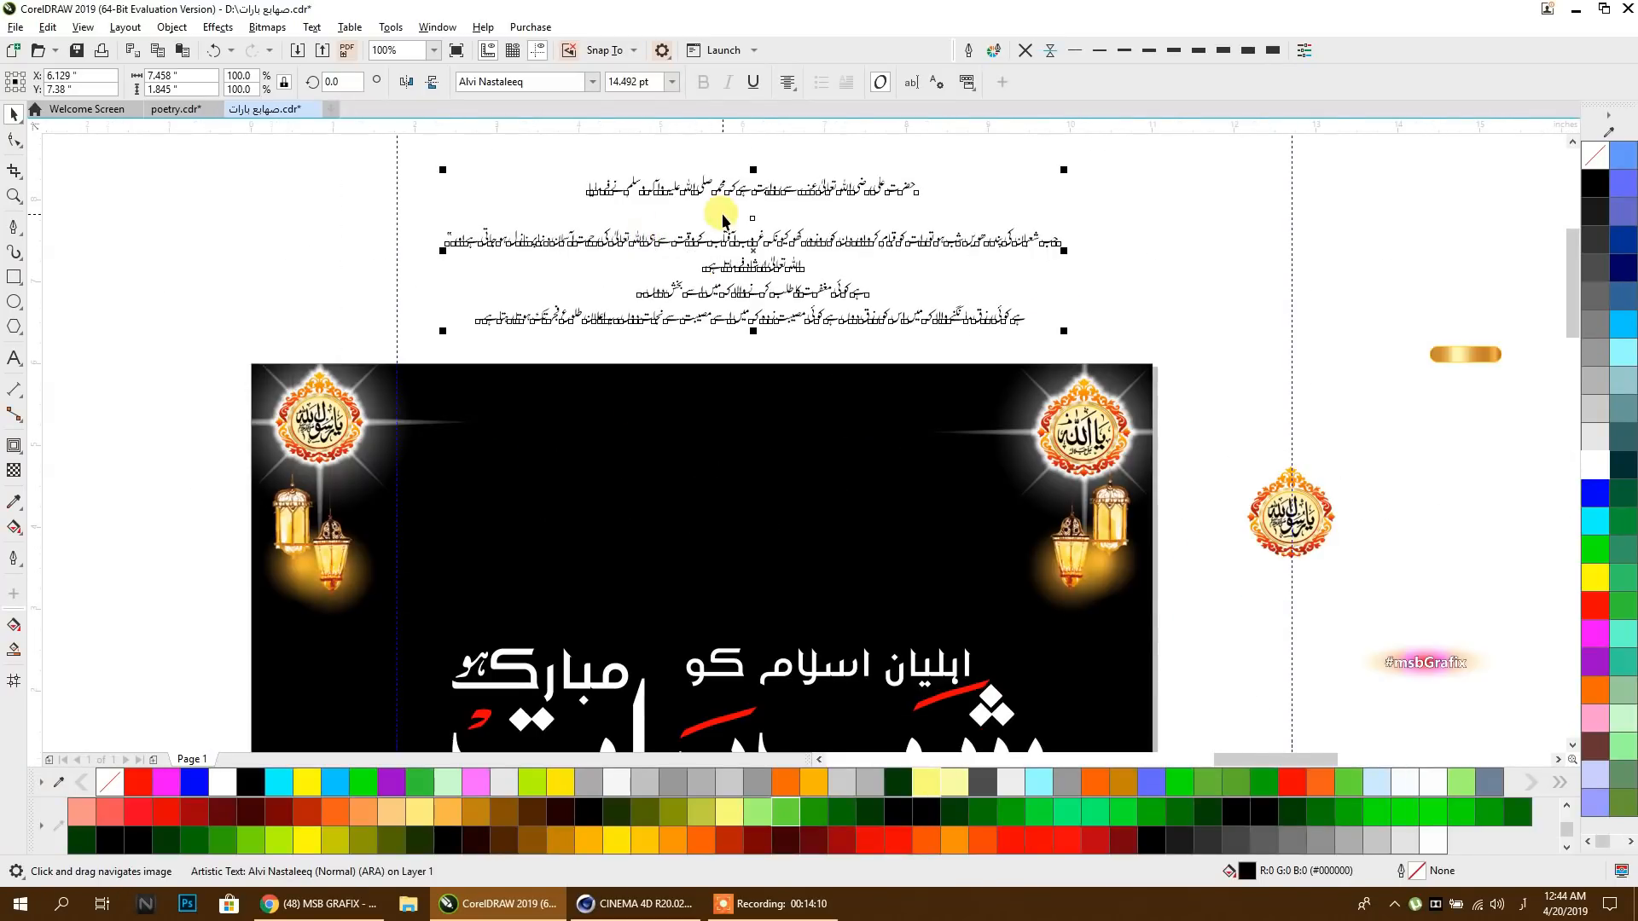
{"action": "scroll", "coordinate": [723, 219], "scroll_direction": "up", "scroll_amount": 2}
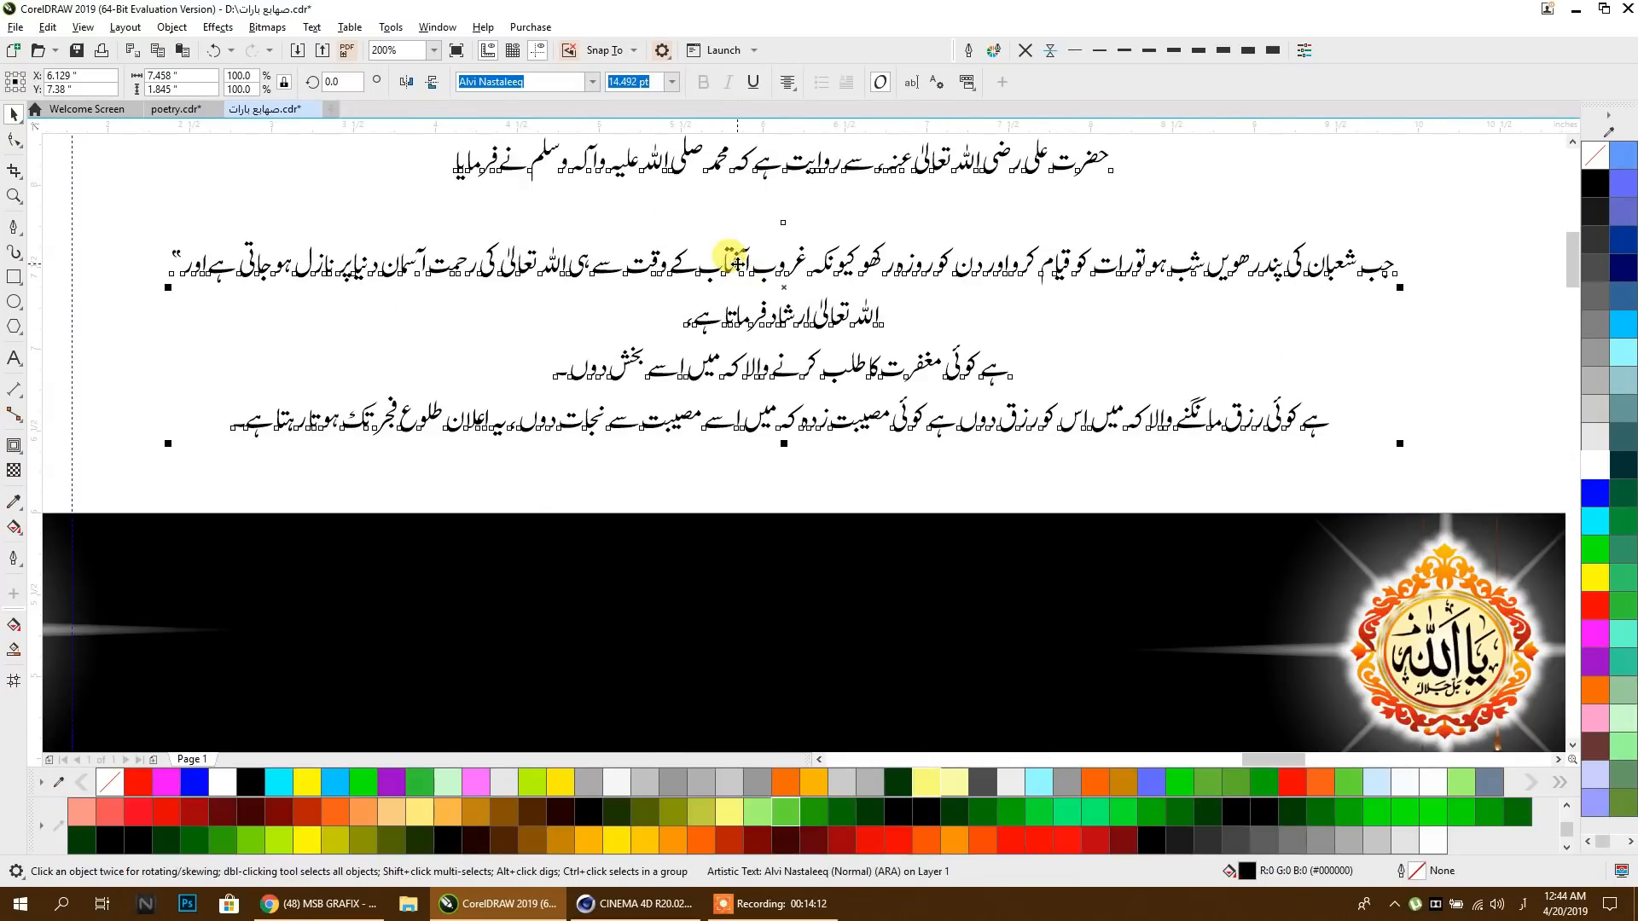
{"action": "key", "text": "ctrl+k"}
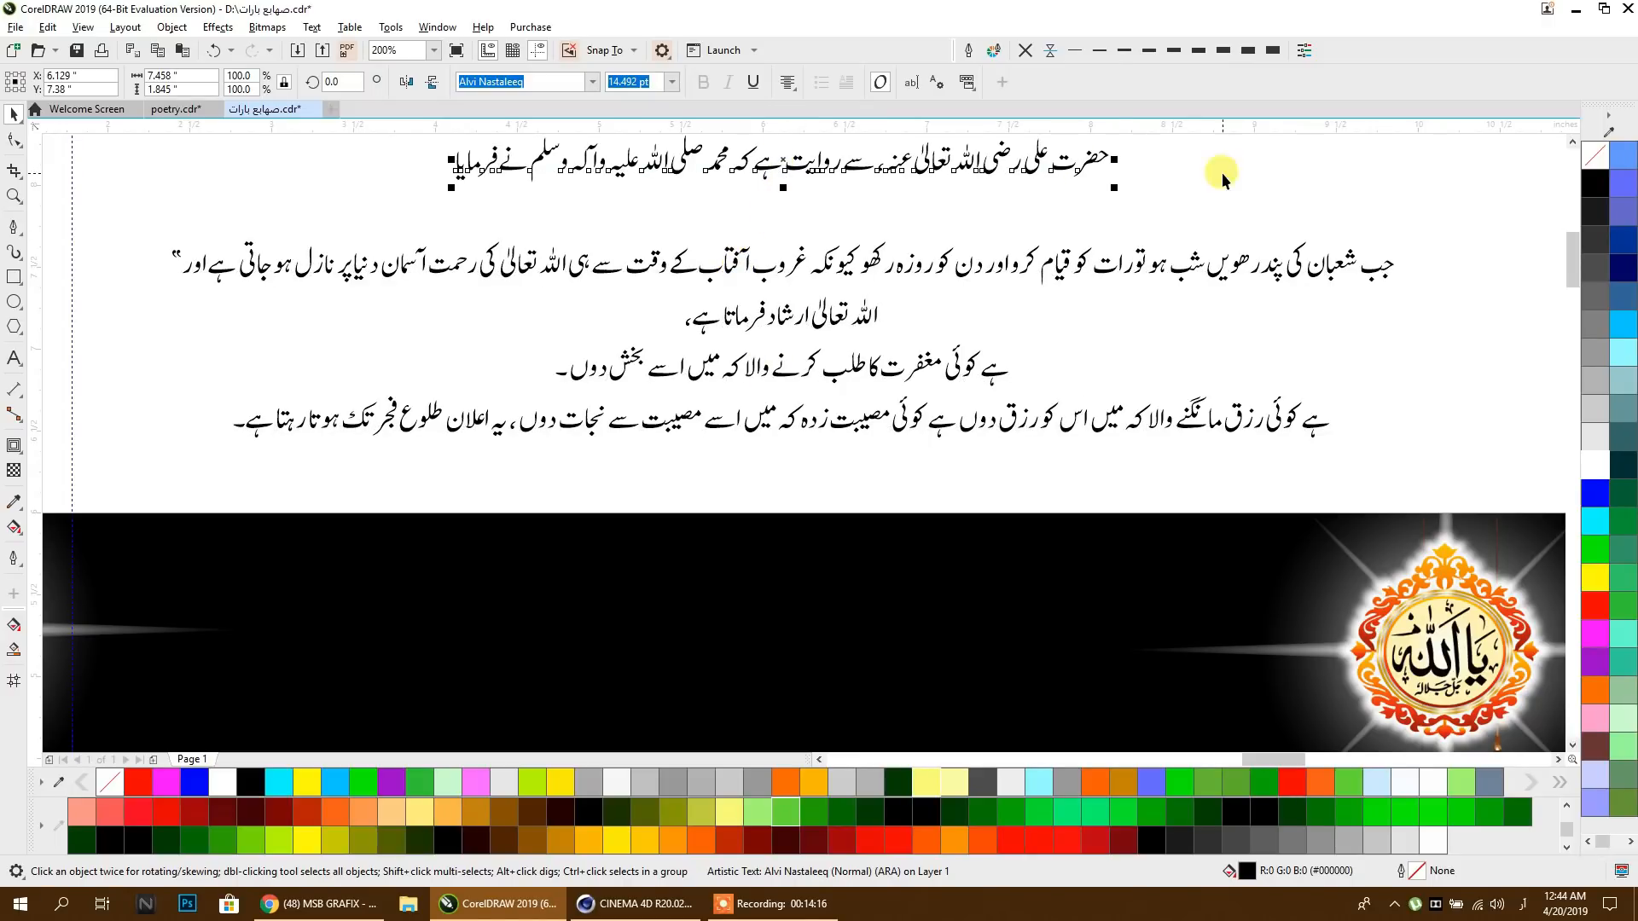
Step: Remove the phrase "صلی اللہ علیہ وآلہ وسلم" after محمد in the first text line
{"action": "scroll", "coordinate": [756, 162], "scroll_direction": "up", "scroll_amount": 4}
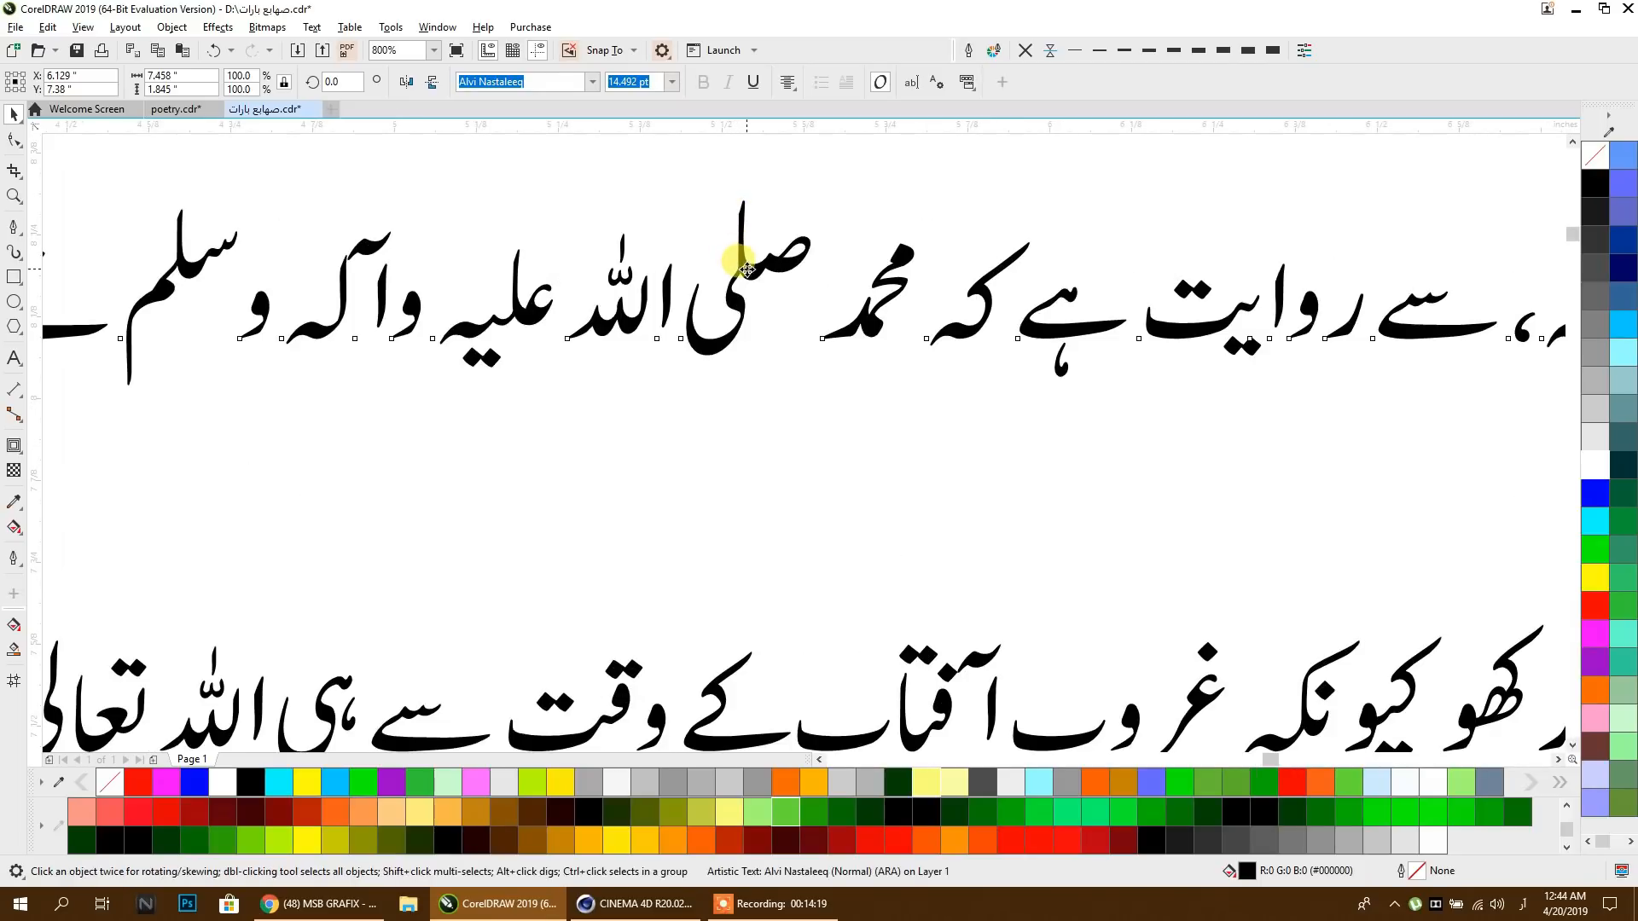
{"action": "double_click", "coordinate": [797, 260]}
{"action": "left_click_drag", "start_coordinate": [815, 250], "coordinate": [120, 320]}
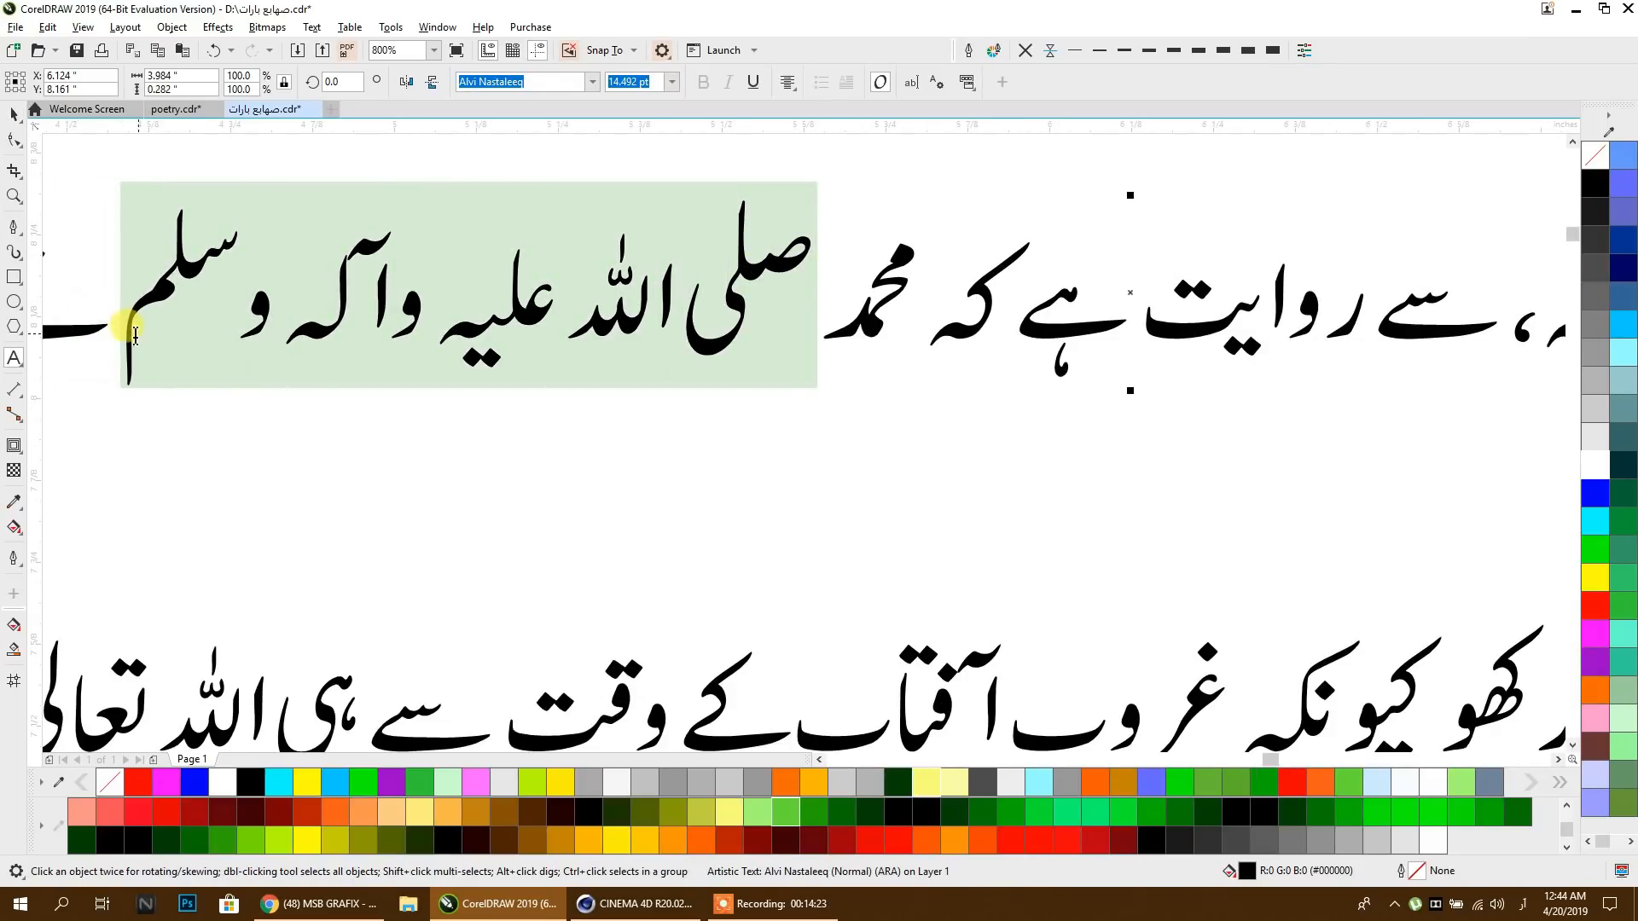
{"action": "type", "text": "ؐ"}
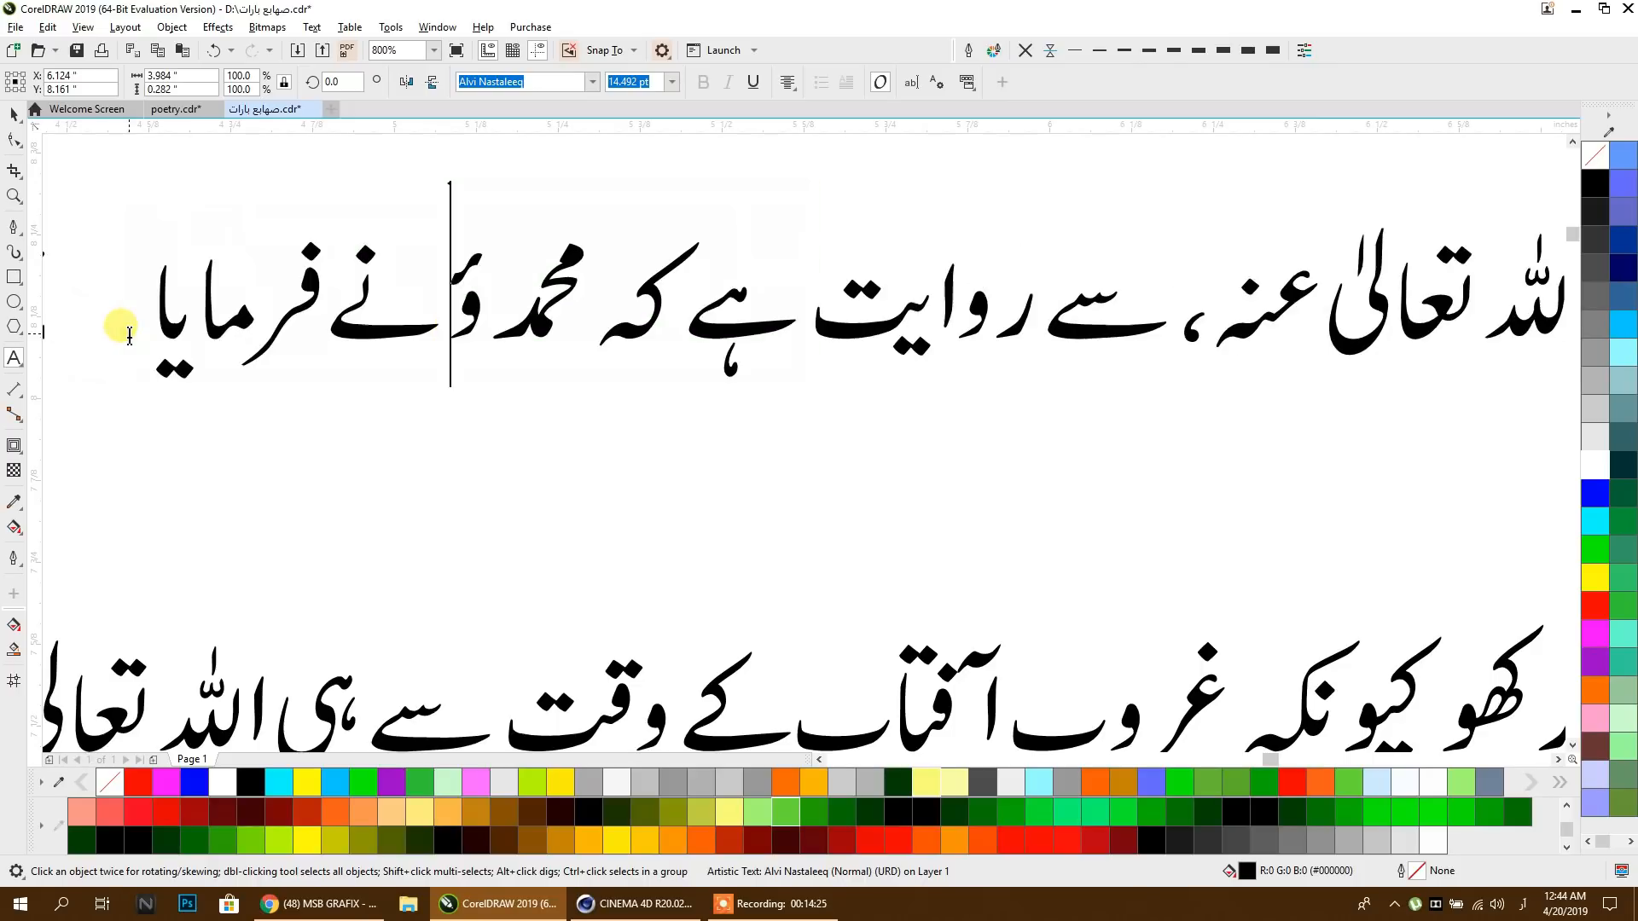
{"action": "key", "text": "ctrl+z"}
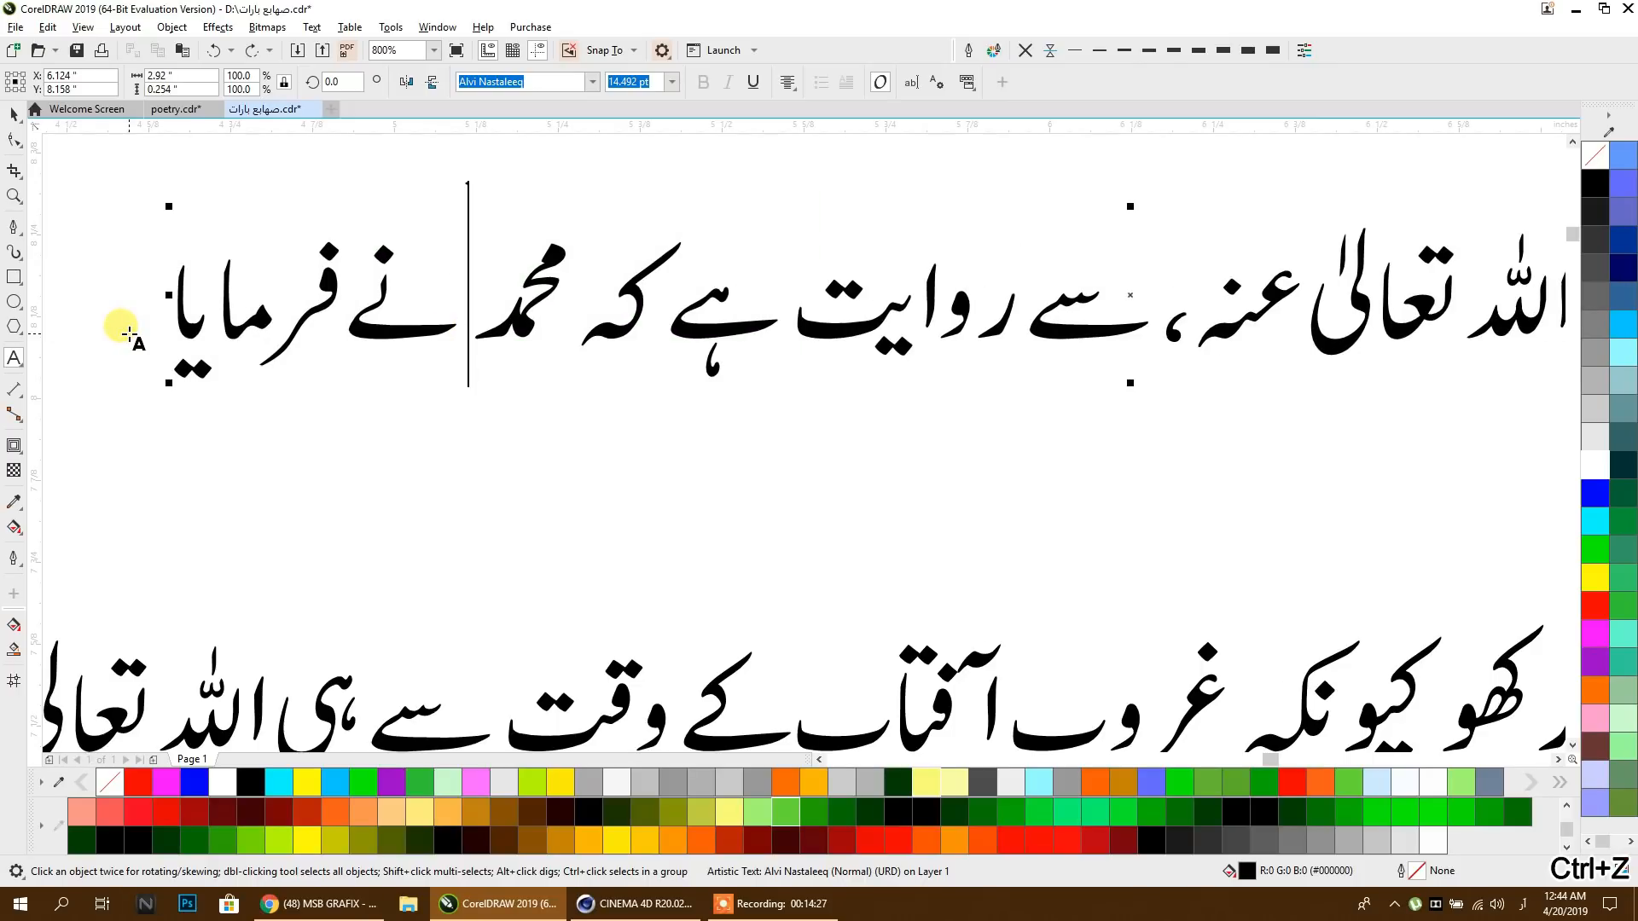
{"action": "type", "text": "و"}
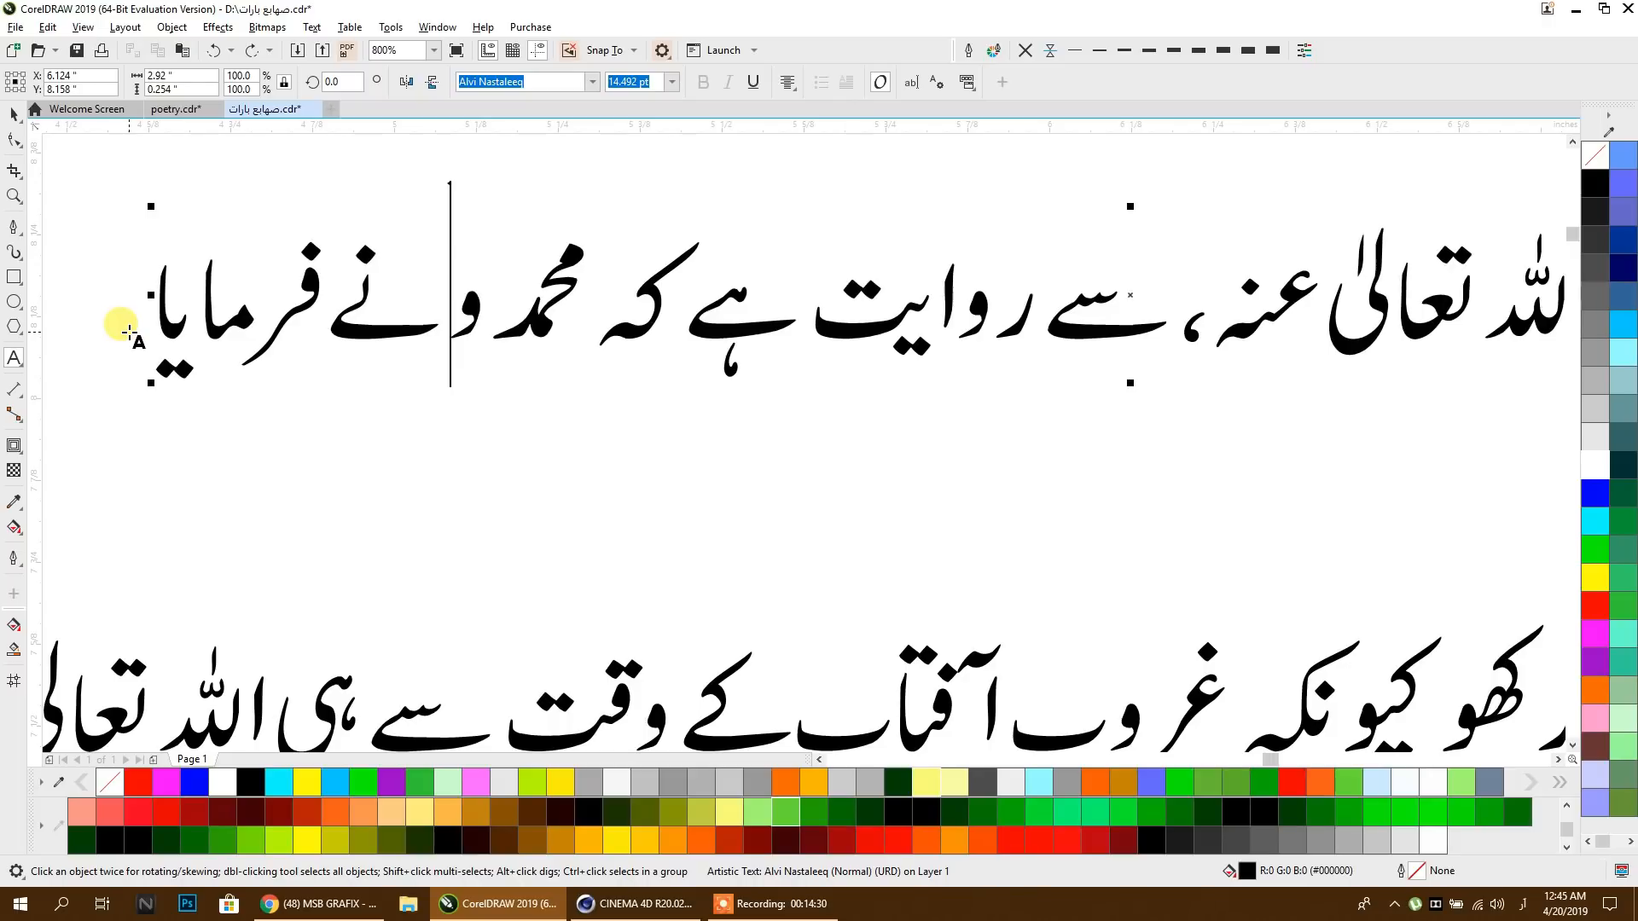
{"action": "key", "text": "BackSpace"}
{"action": "type", "text": "ؐ"}
{"action": "key", "text": "BackSpace"}
{"action": "type", "text": "ع"}
{"action": "key", "text": "BackSpace"}
{"action": "type", "text": "ق"}
{"action": "key", "text": "BackSpace"}
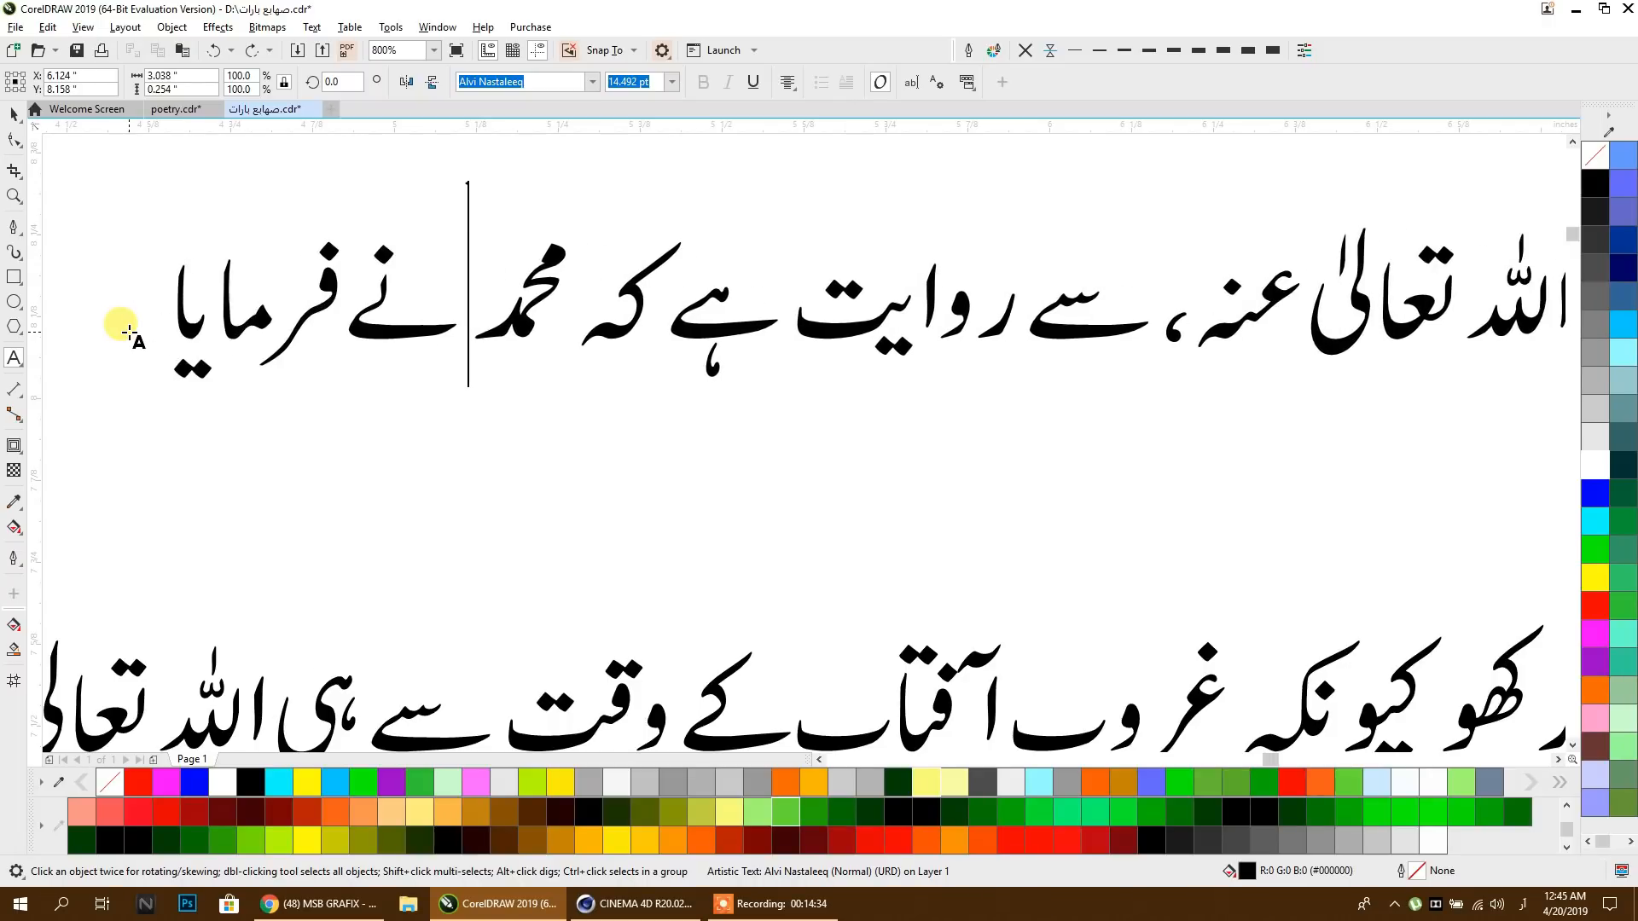
Step: Insert the ﷺ ligature after محمد in the first text line
{"action": "type", "text": "ﷺ"}
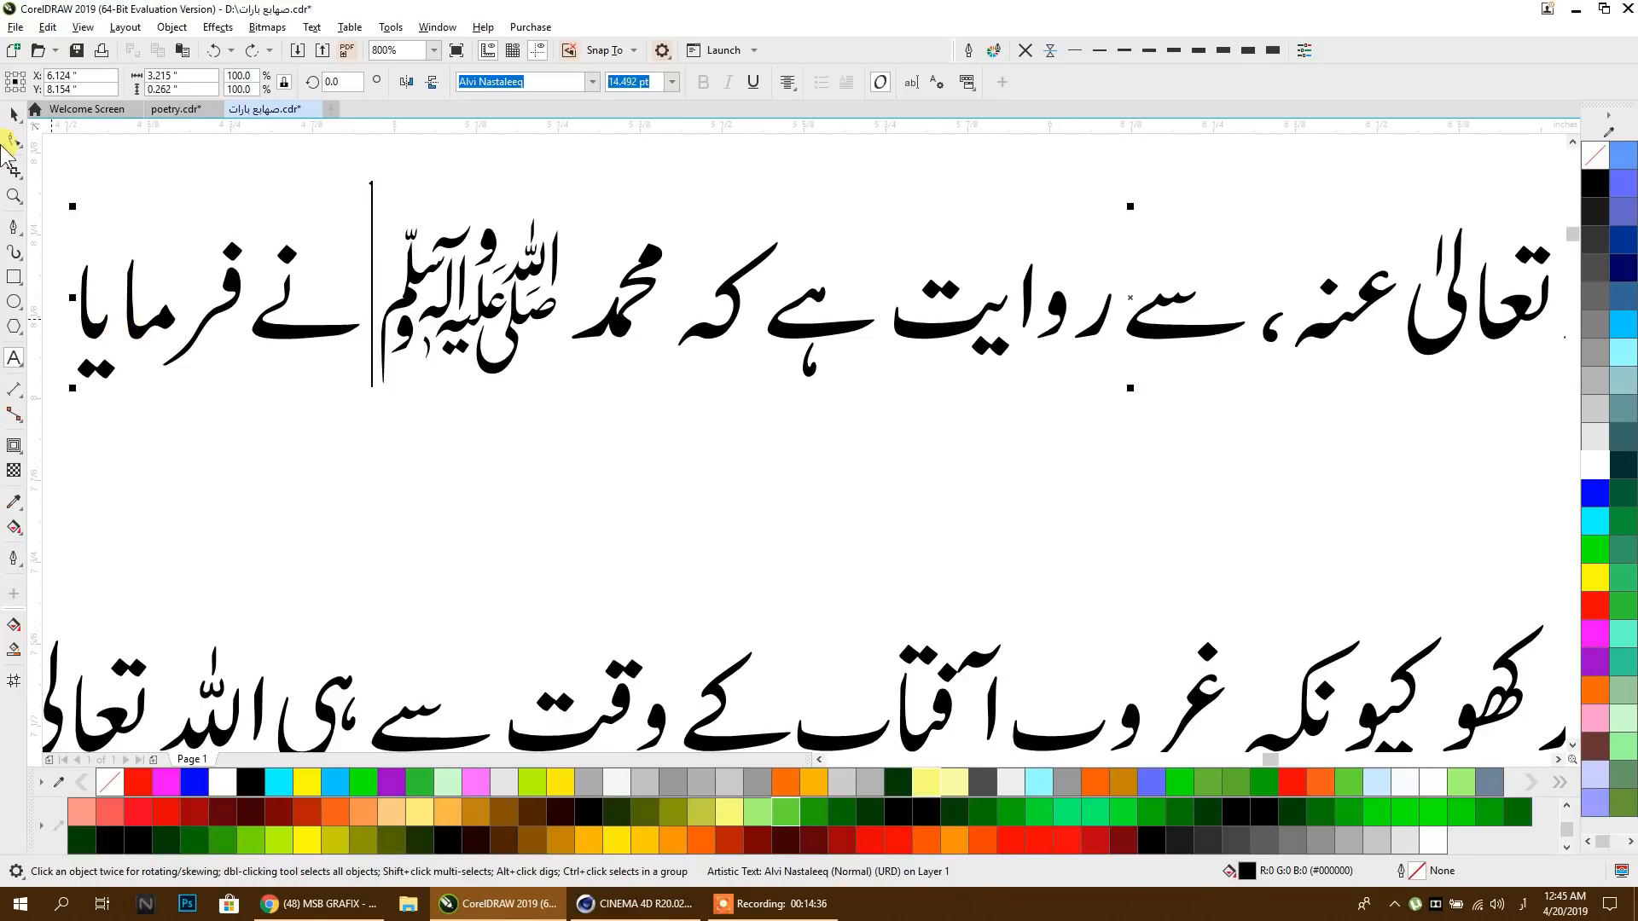
{"action": "scroll", "coordinate": [628, 370], "scroll_direction": "down", "scroll_amount": 2}
{"action": "scroll", "coordinate": [534, 361], "scroll_direction": "down", "scroll_amount": 2}
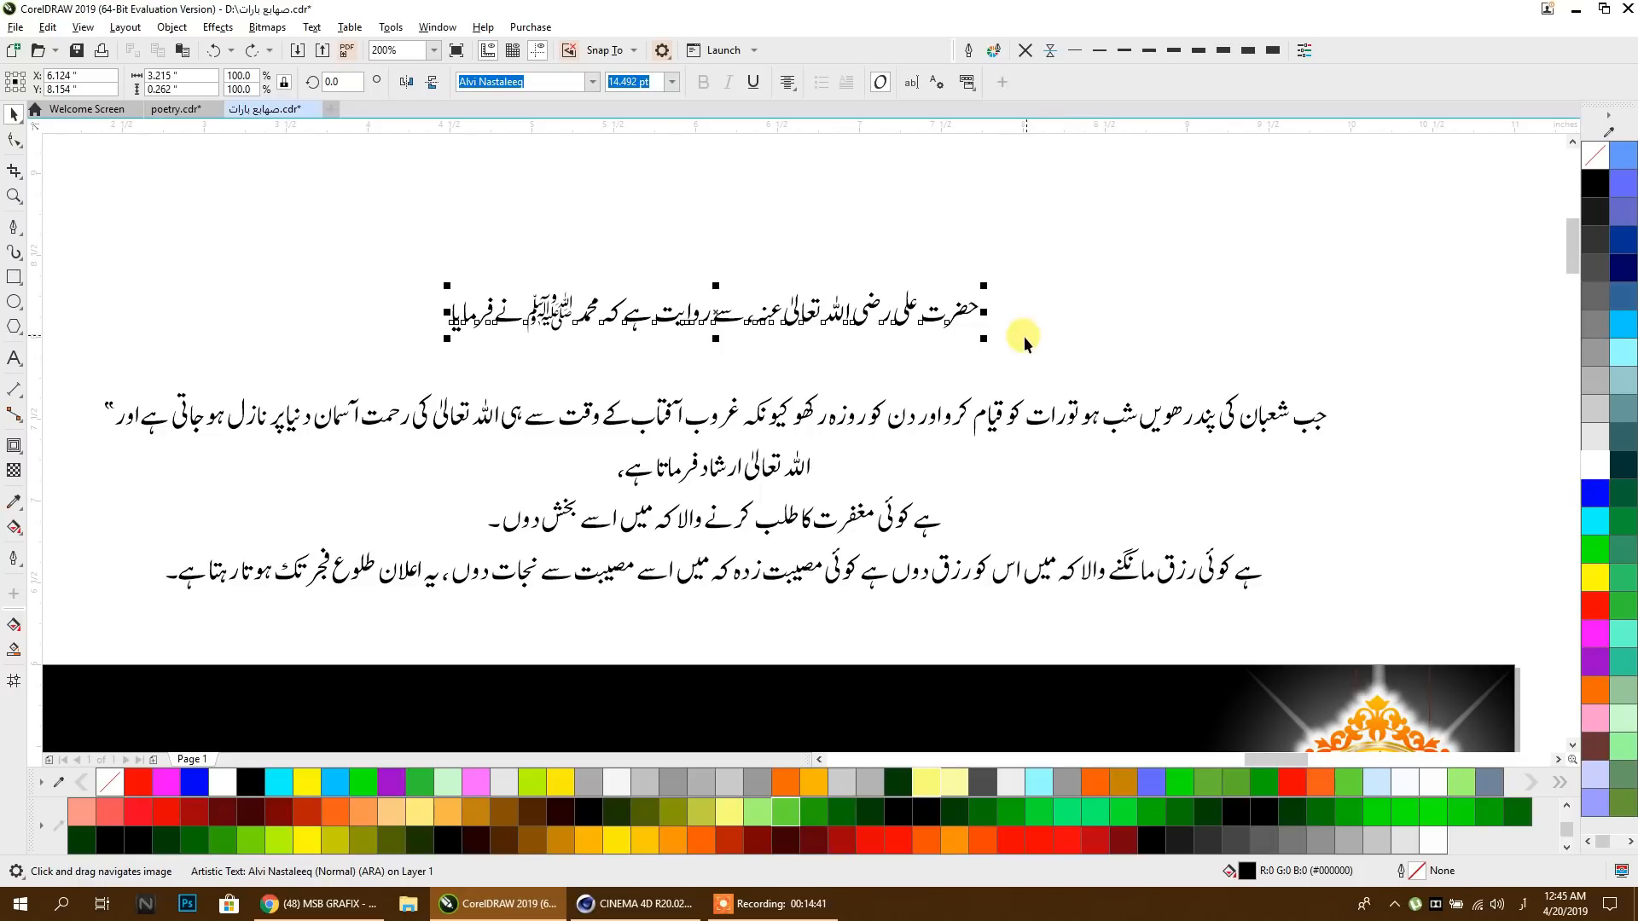
Step: Break the long second line before کیونکہ and move the resulting two lines up beneath the first line
{"action": "scroll", "coordinate": [851, 424], "scroll_direction": "up", "scroll_amount": 1}
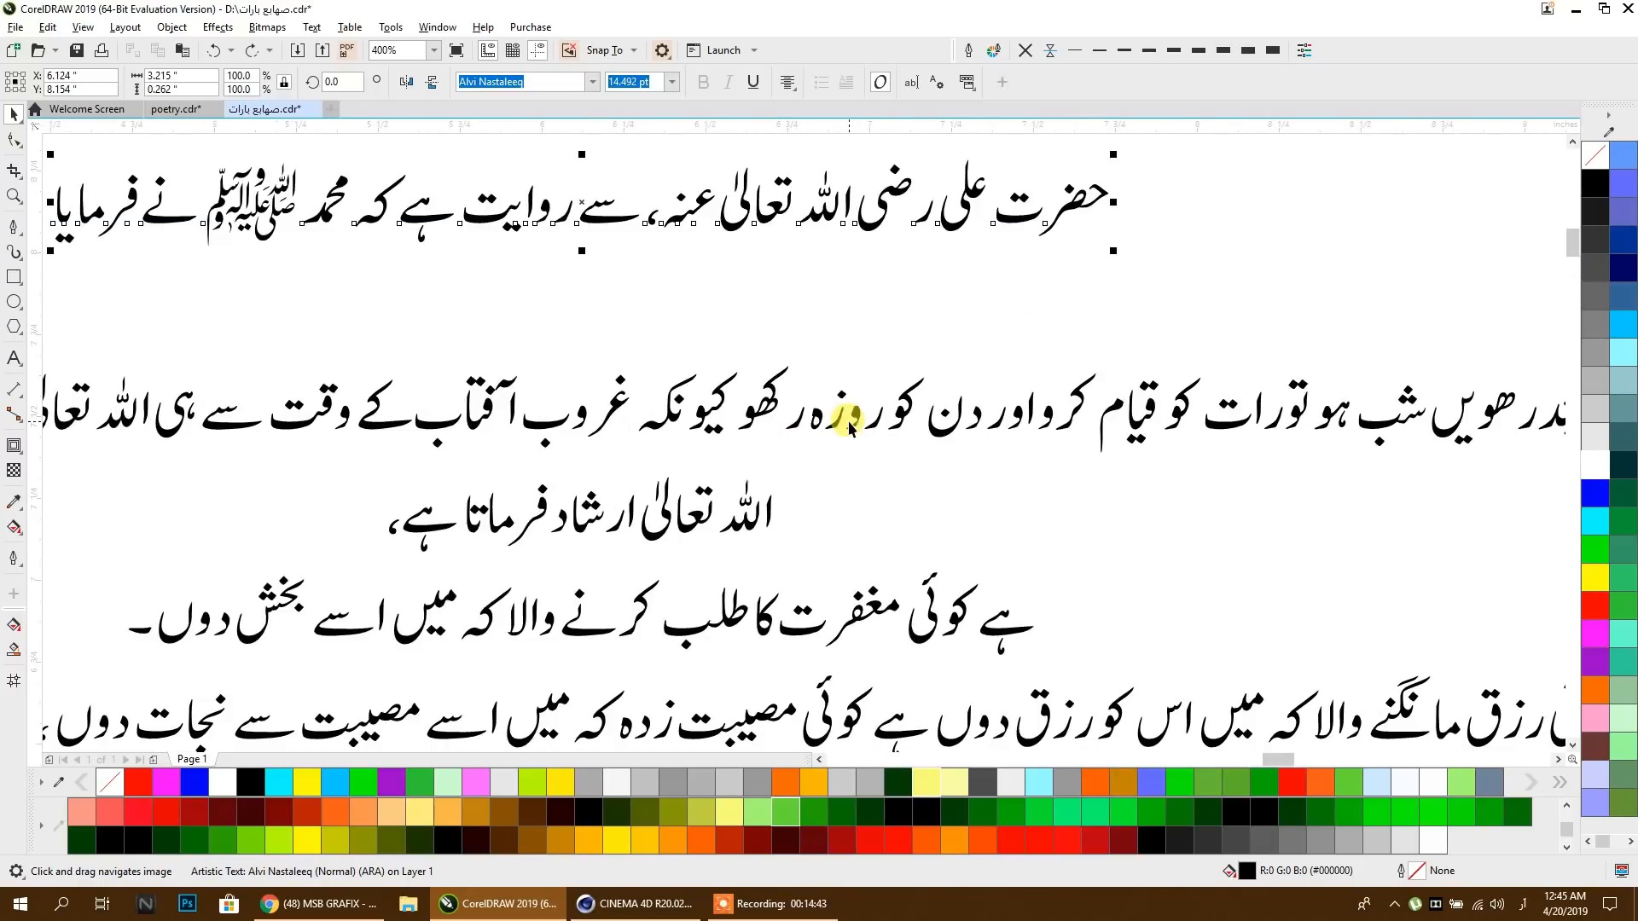
{"action": "double_click", "coordinate": [750, 420]}
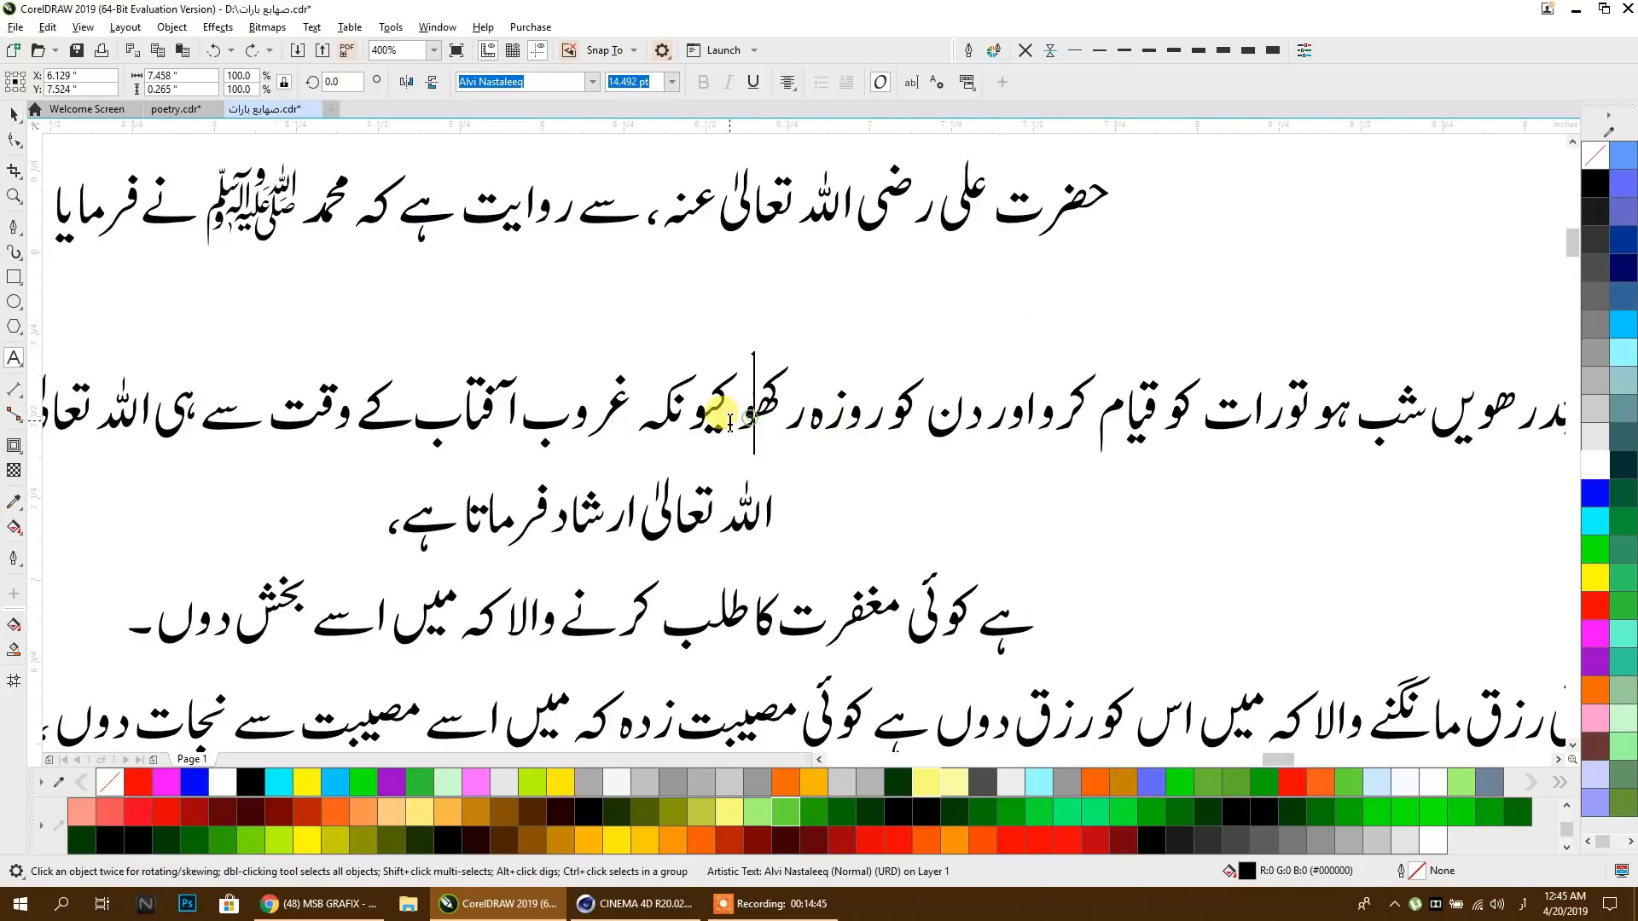
{"action": "key", "text": "Return"}
{"action": "left_click", "coordinate": [730, 424], "text": "shift"}
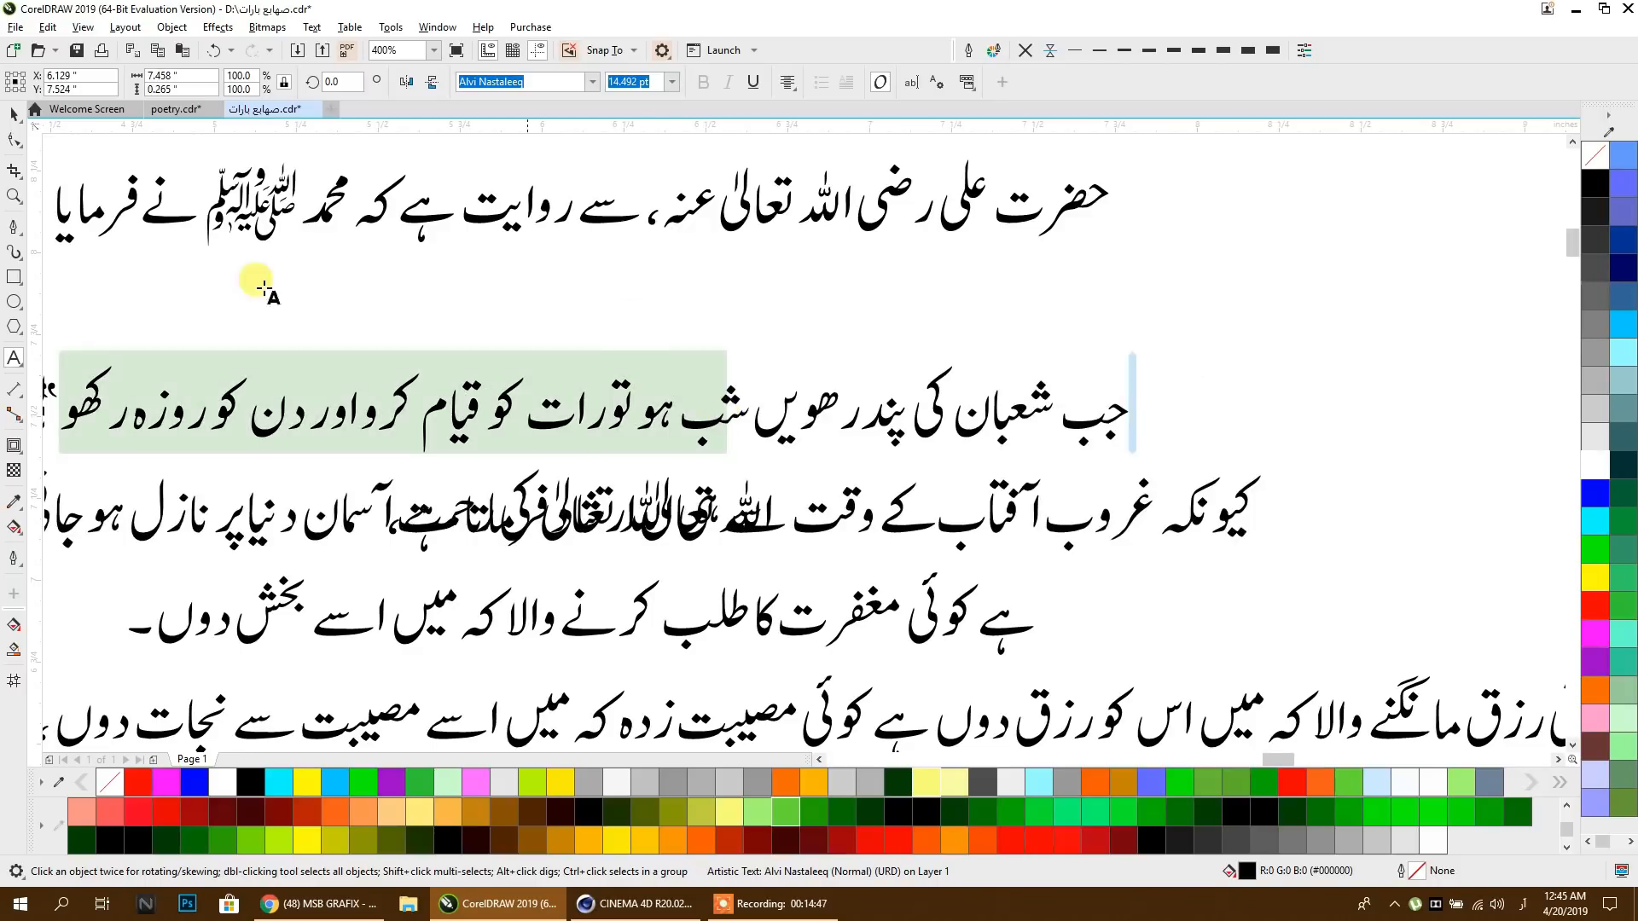
{"action": "left_click", "coordinate": [12, 115]}
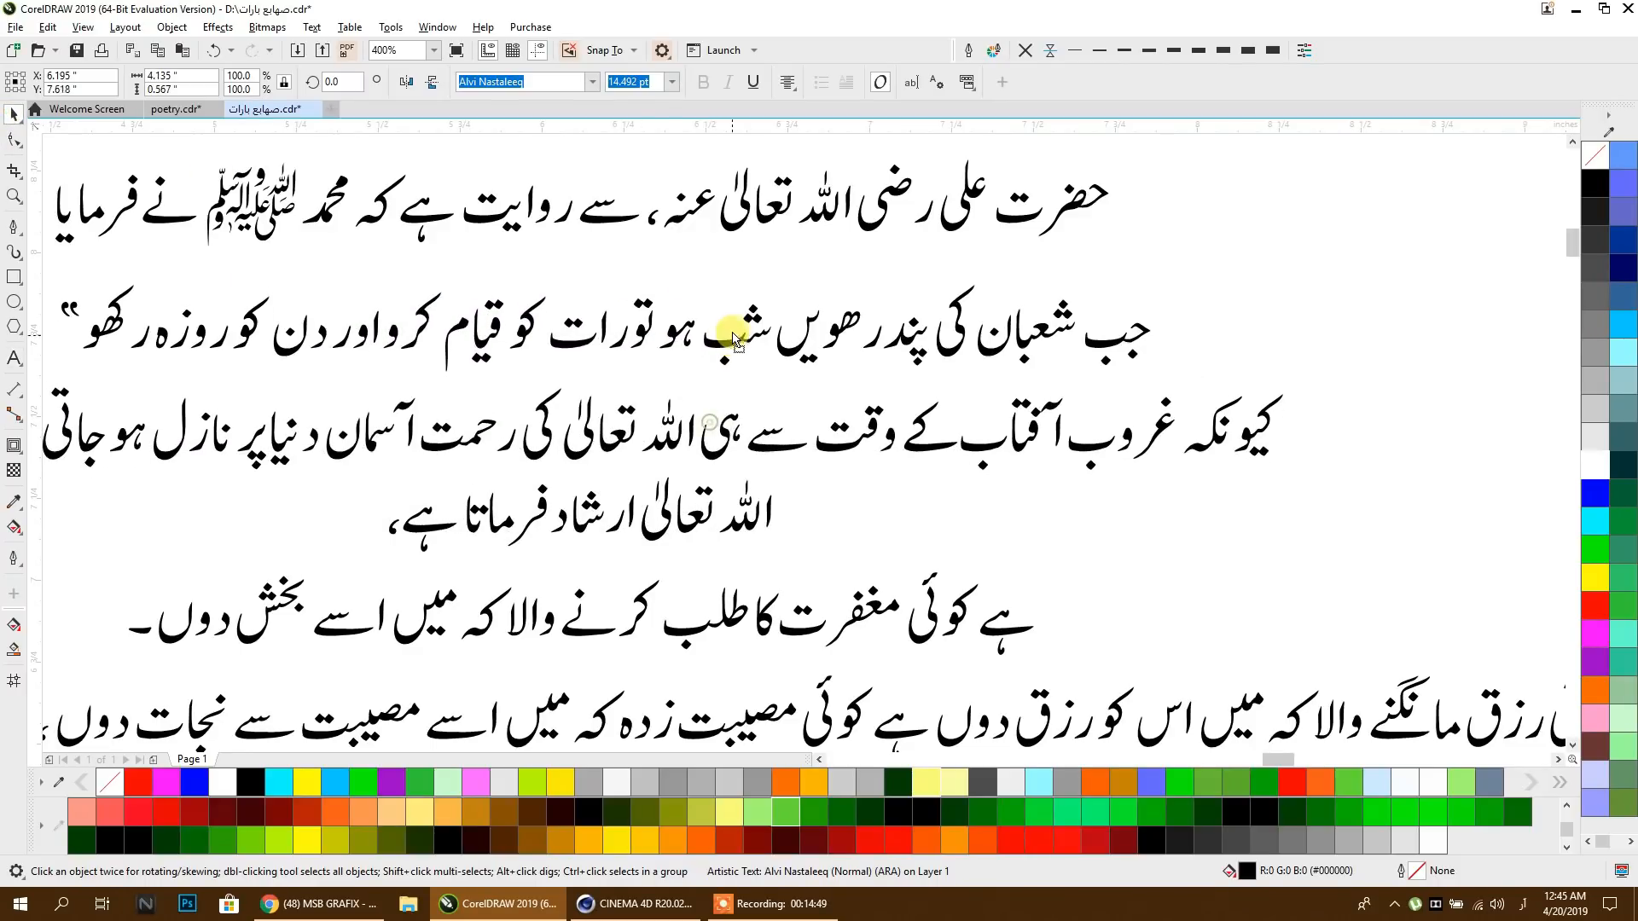
{"action": "scroll", "coordinate": [739, 320], "scroll_direction": "down", "scroll_amount": 1}
{"action": "left_click_drag", "start_coordinate": [702, 432], "coordinate": [688, 357]}
Step: Break the last text line before "مصیبت سے نجات" so that it wraps onto a second row
{"action": "scroll", "coordinate": [667, 446], "scroll_direction": "up", "scroll_amount": 1}
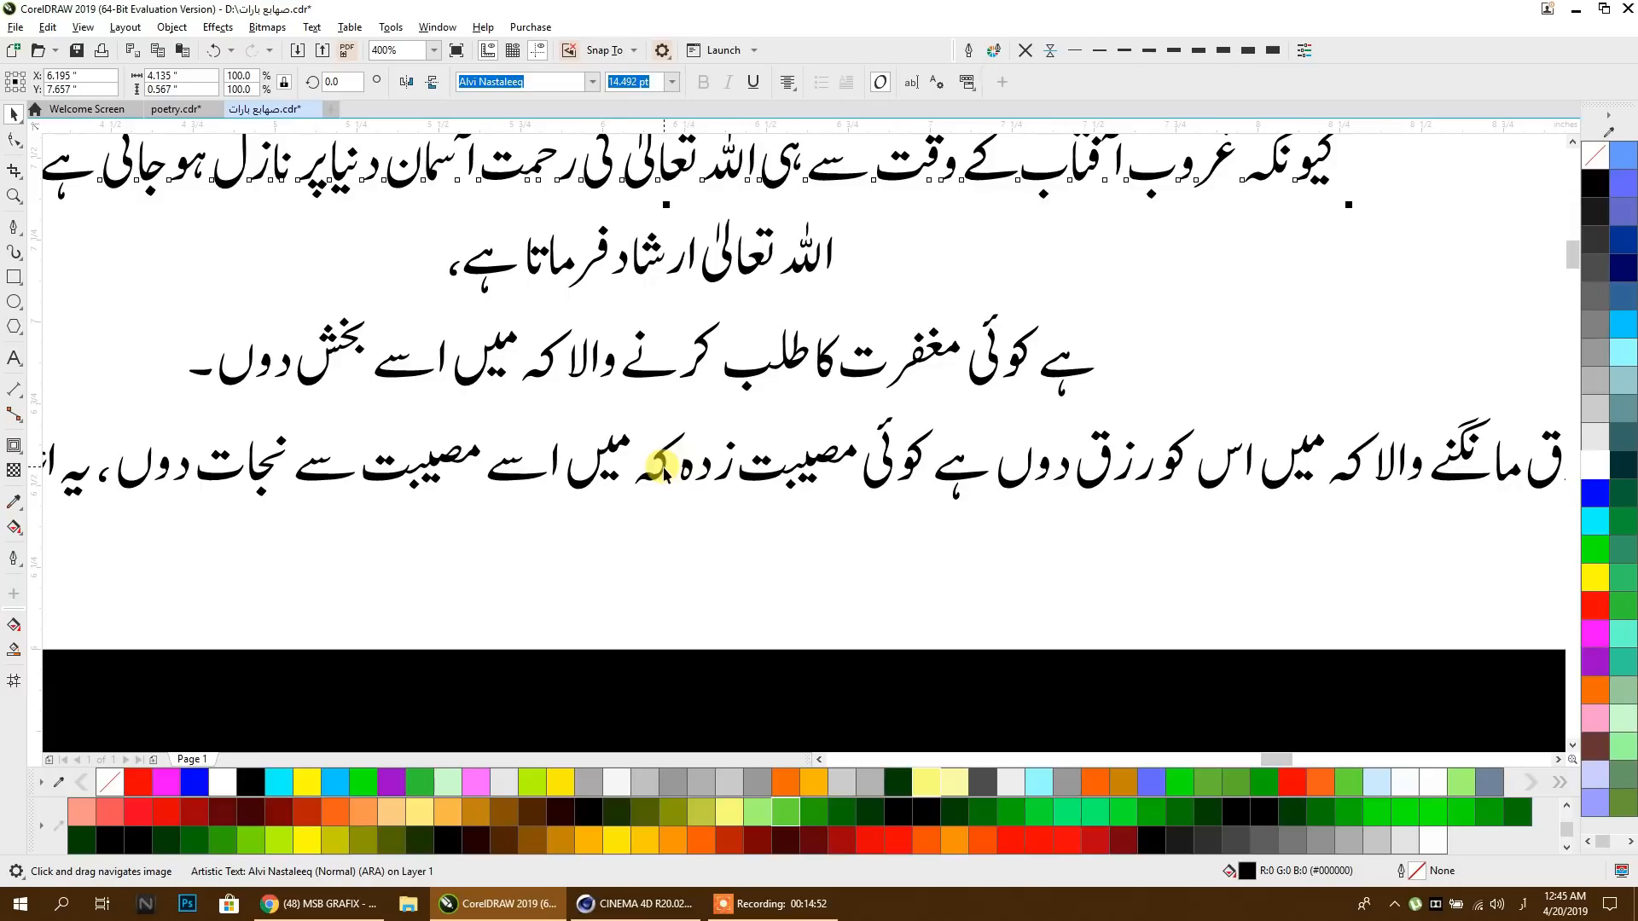
{"action": "double_click", "coordinate": [658, 475]}
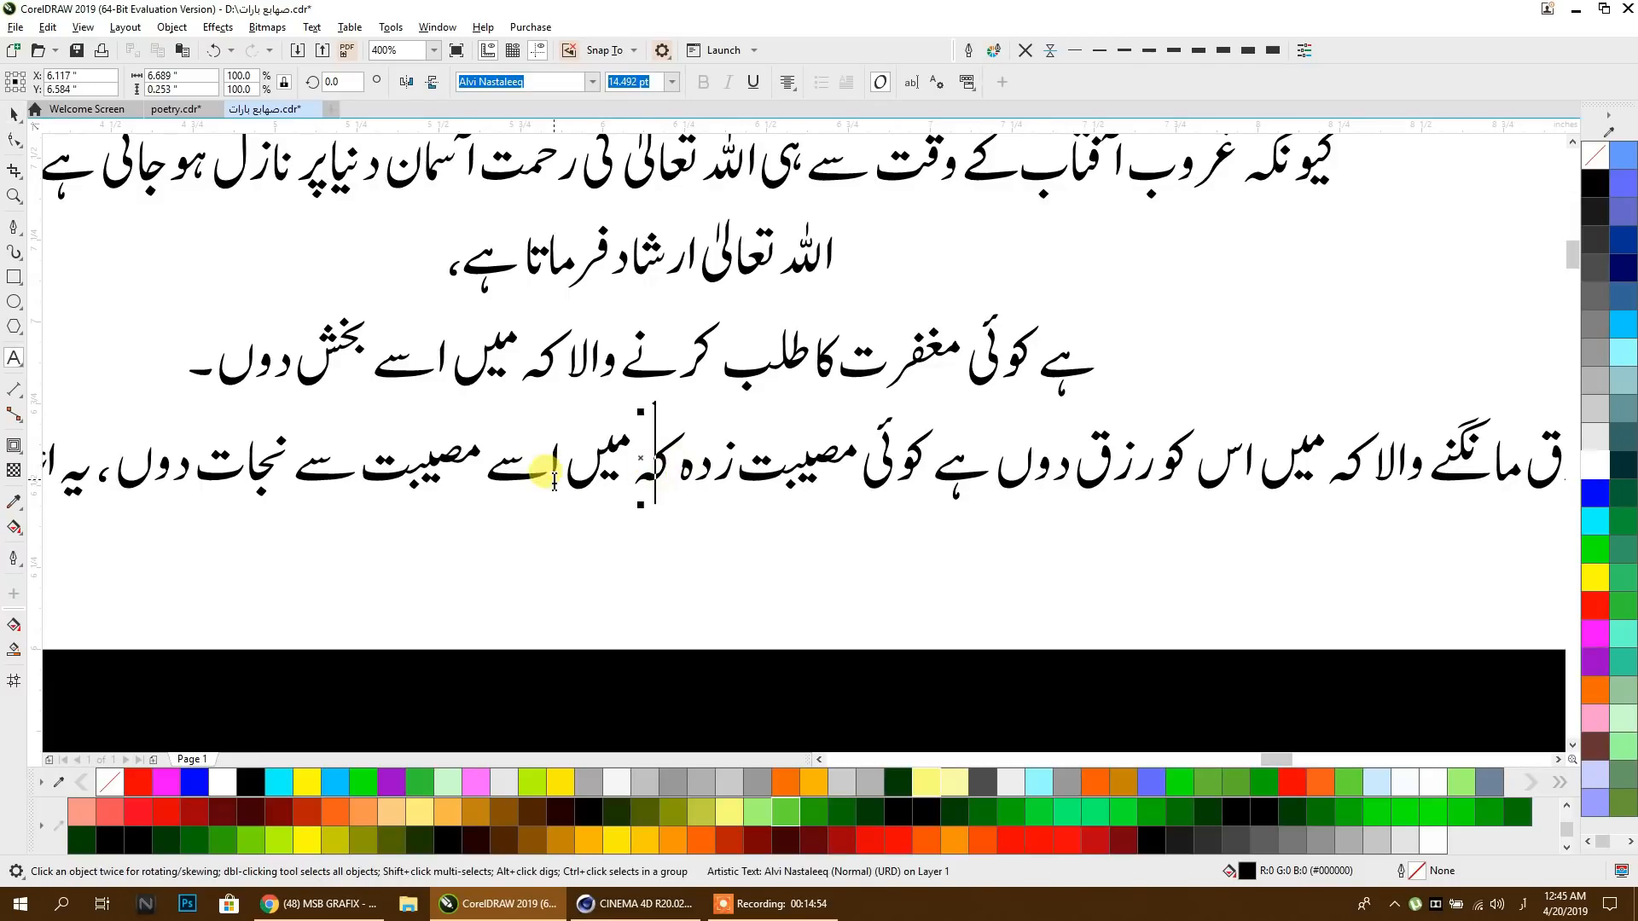
{"action": "scroll", "coordinate": [880, 468], "scroll_direction": "down", "scroll_amount": 1}
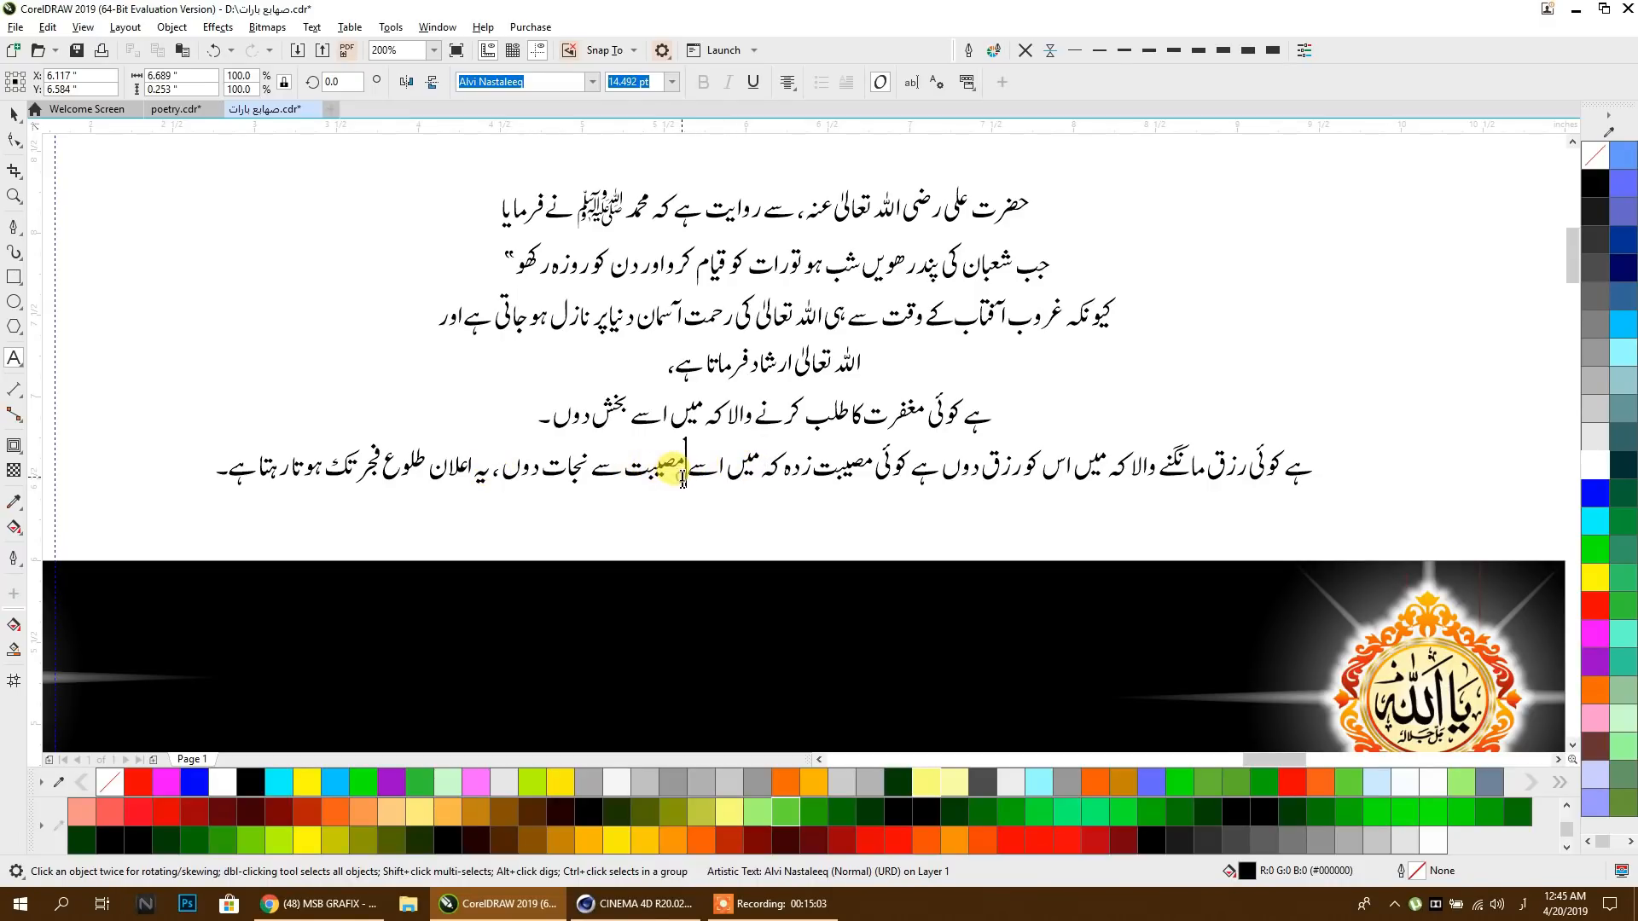
{"action": "key", "text": "Return"}
{"action": "left_click", "coordinate": [13, 114]}
{"action": "scroll", "coordinate": [301, 265], "scroll_direction": "down", "scroll_amount": 1}
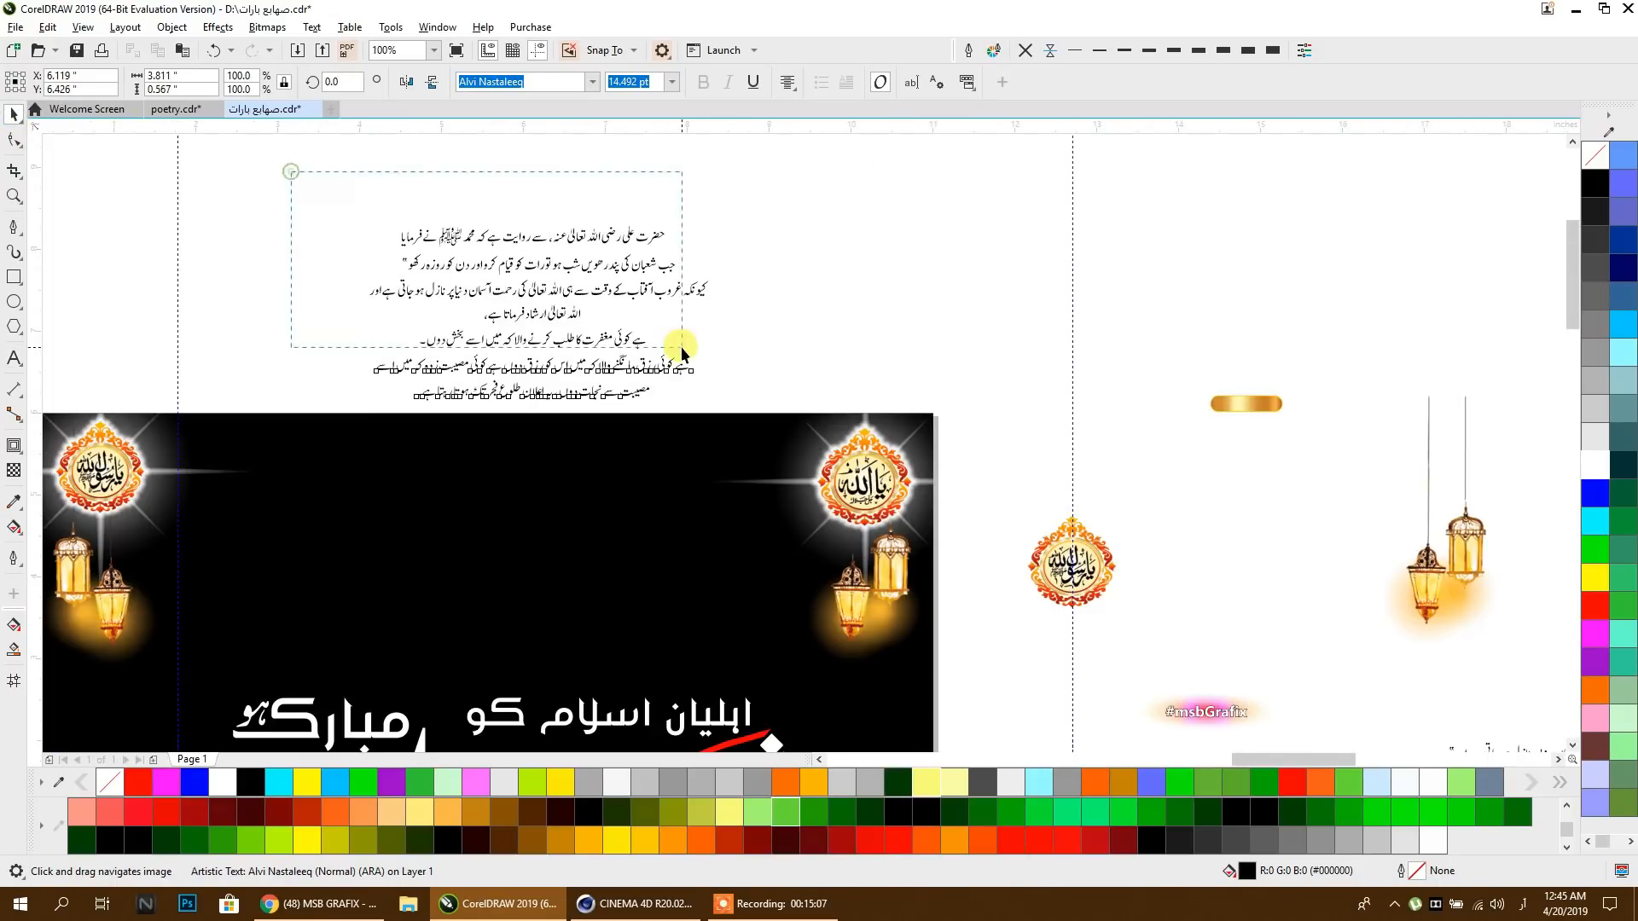
{"action": "left_click", "coordinate": [757, 278]}
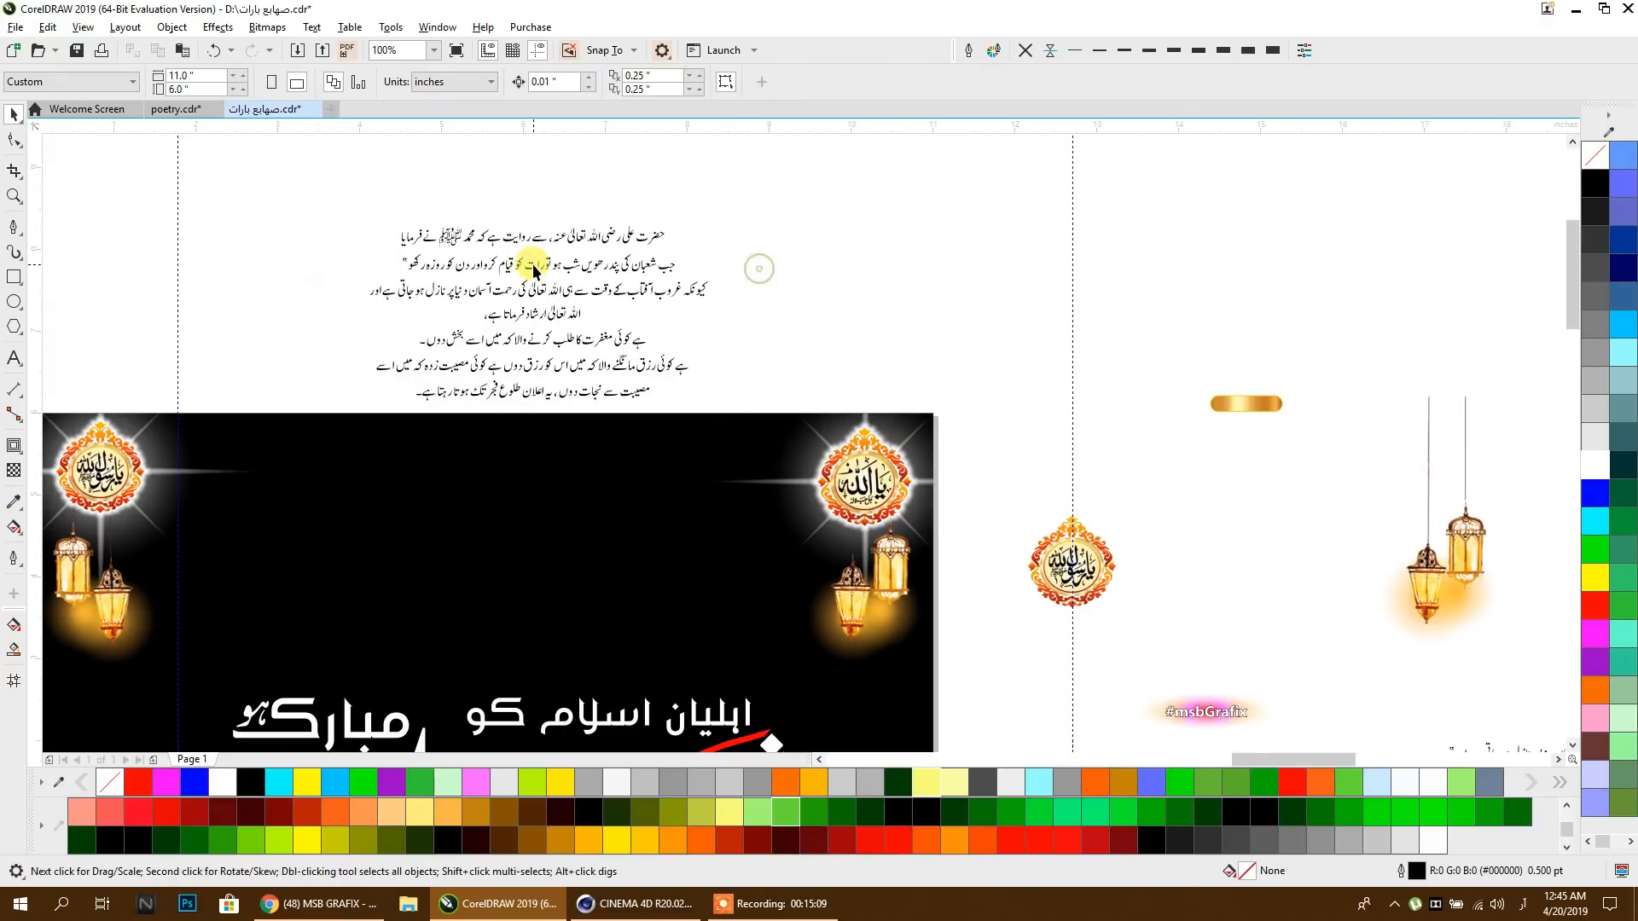
{"action": "scroll", "coordinate": [531, 267], "scroll_direction": "up", "scroll_amount": 1}
{"action": "left_click", "coordinate": [533, 269]}
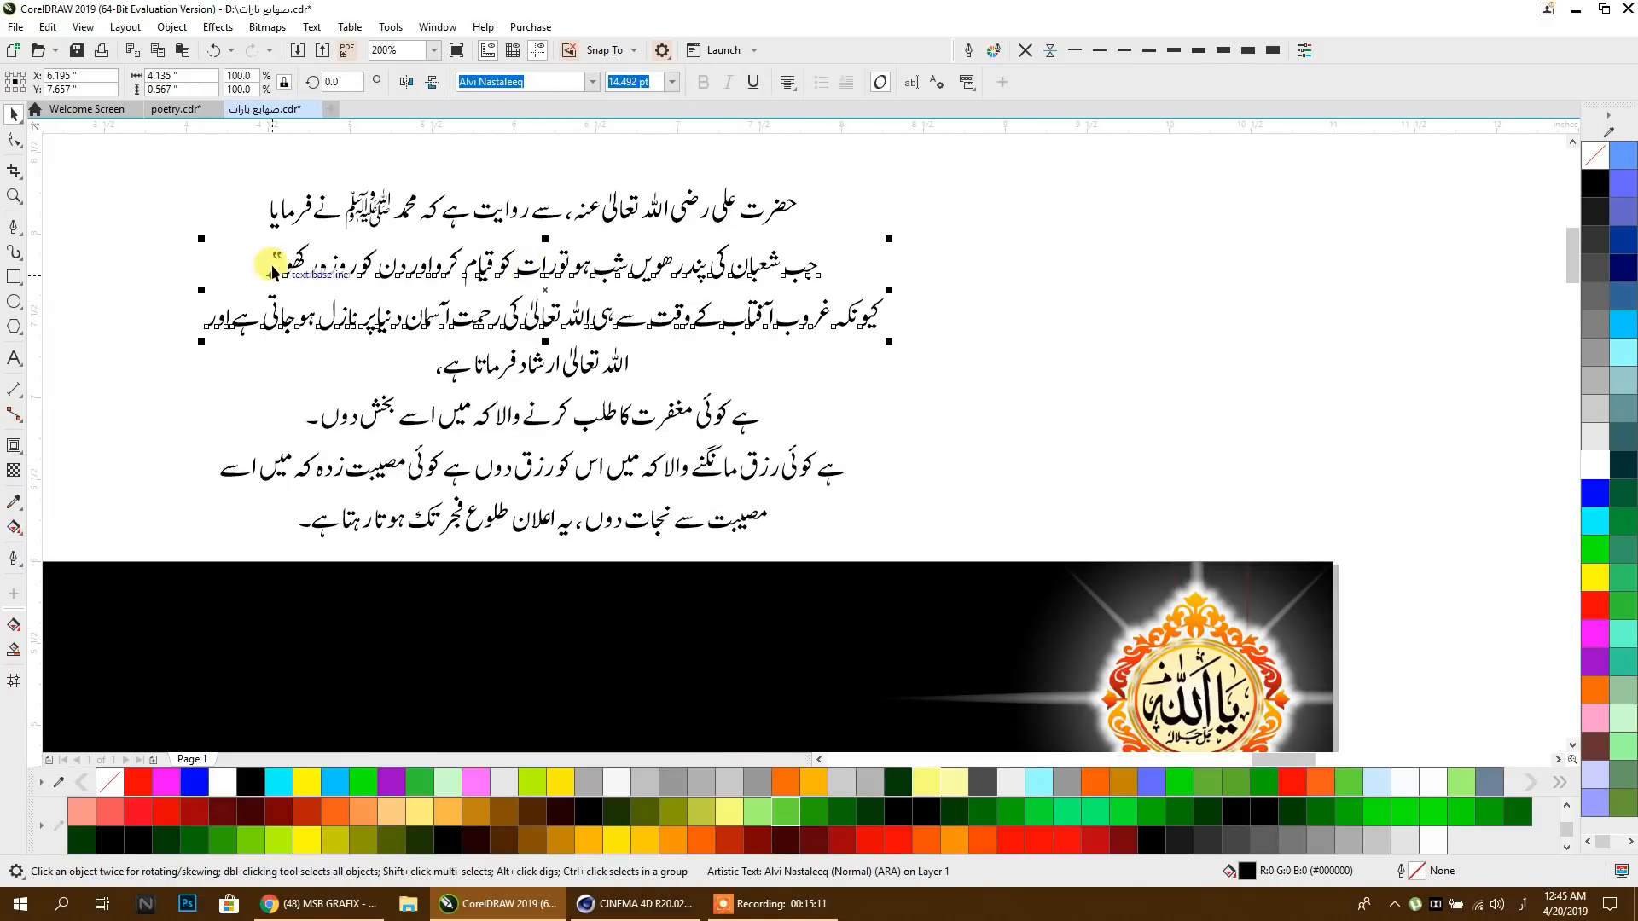
{"action": "double_click", "coordinate": [277, 261]}
{"action": "triple_click", "coordinate": [276, 260]}
{"action": "left_click_drag", "start_coordinate": [292, 261], "coordinate": [275, 254]}
{"action": "left_click", "coordinate": [239, 254]}
{"action": "left_click", "coordinate": [13, 116]}
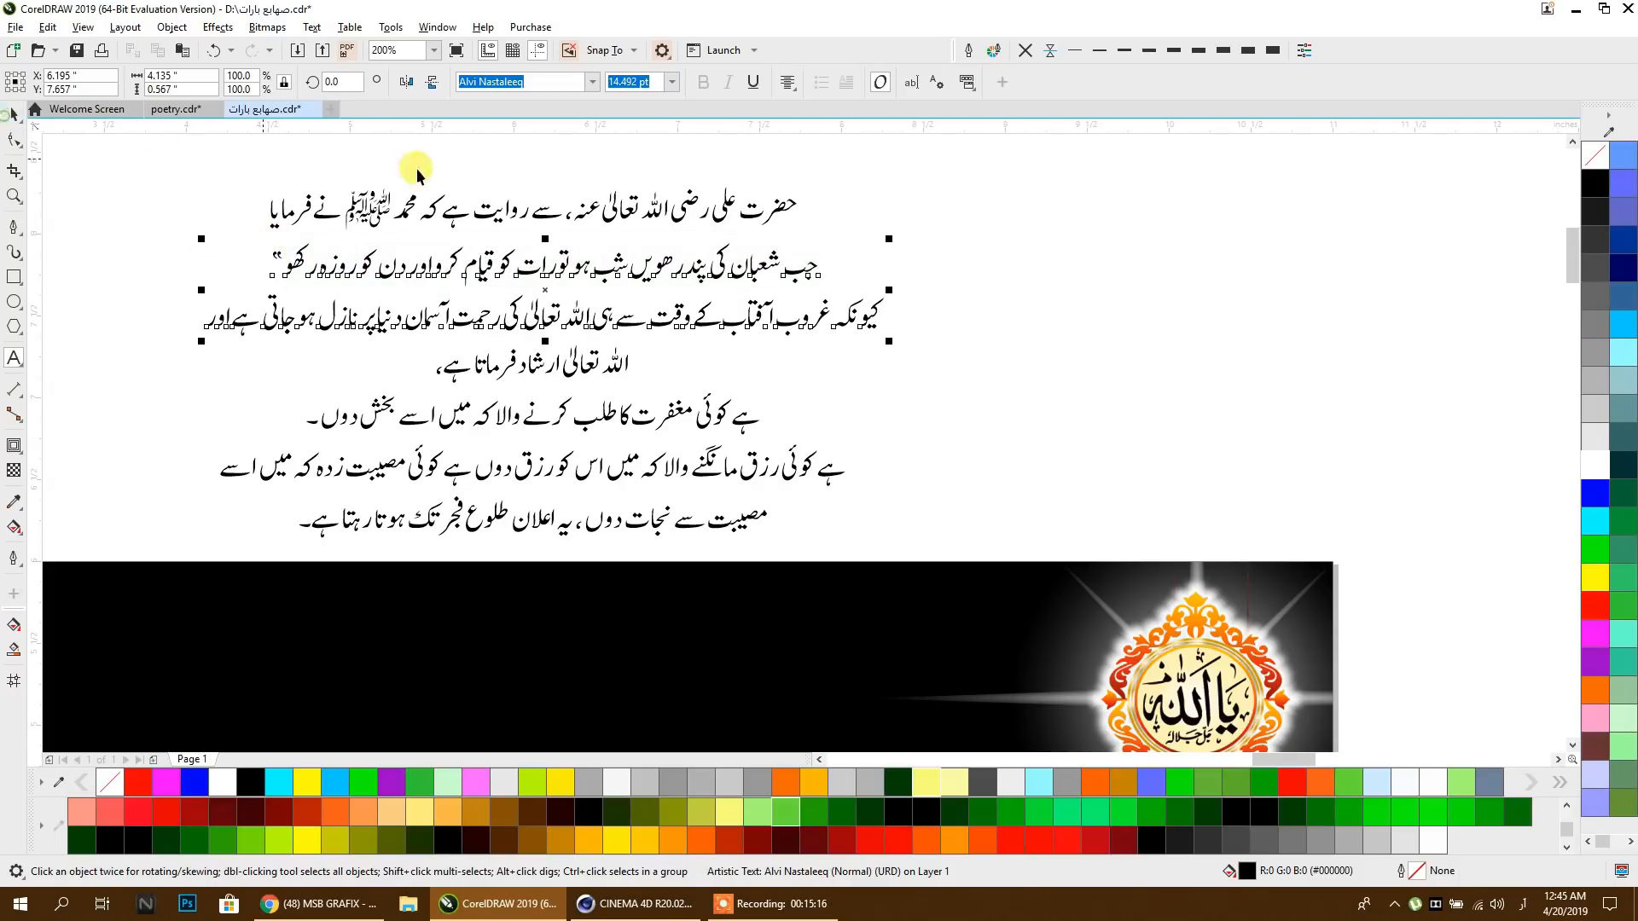
Step: Move the first text line up to leave a gap above the remaining lines
{"action": "left_click", "coordinate": [504, 210]}
{"action": "left_click", "coordinate": [510, 211]}
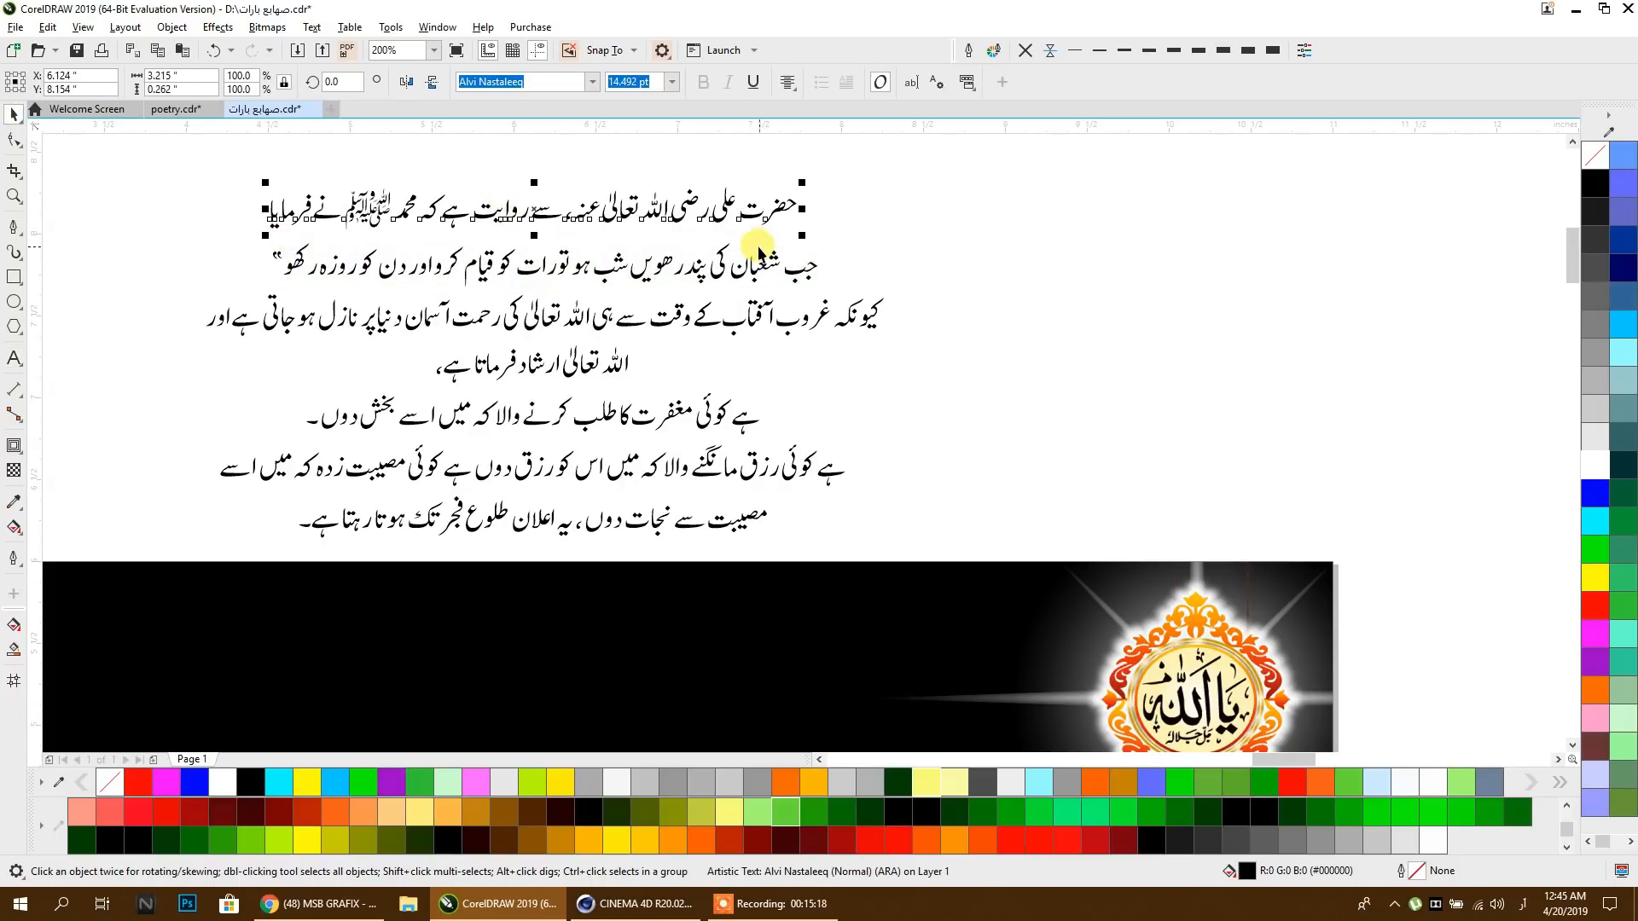
{"action": "left_click_drag", "start_coordinate": [739, 226], "coordinate": [737, 179]}
Step: Convert all the text lines below the first one to curves and ungroup them
{"action": "left_click_drag", "start_coordinate": [145, 198], "coordinate": [940, 476]}
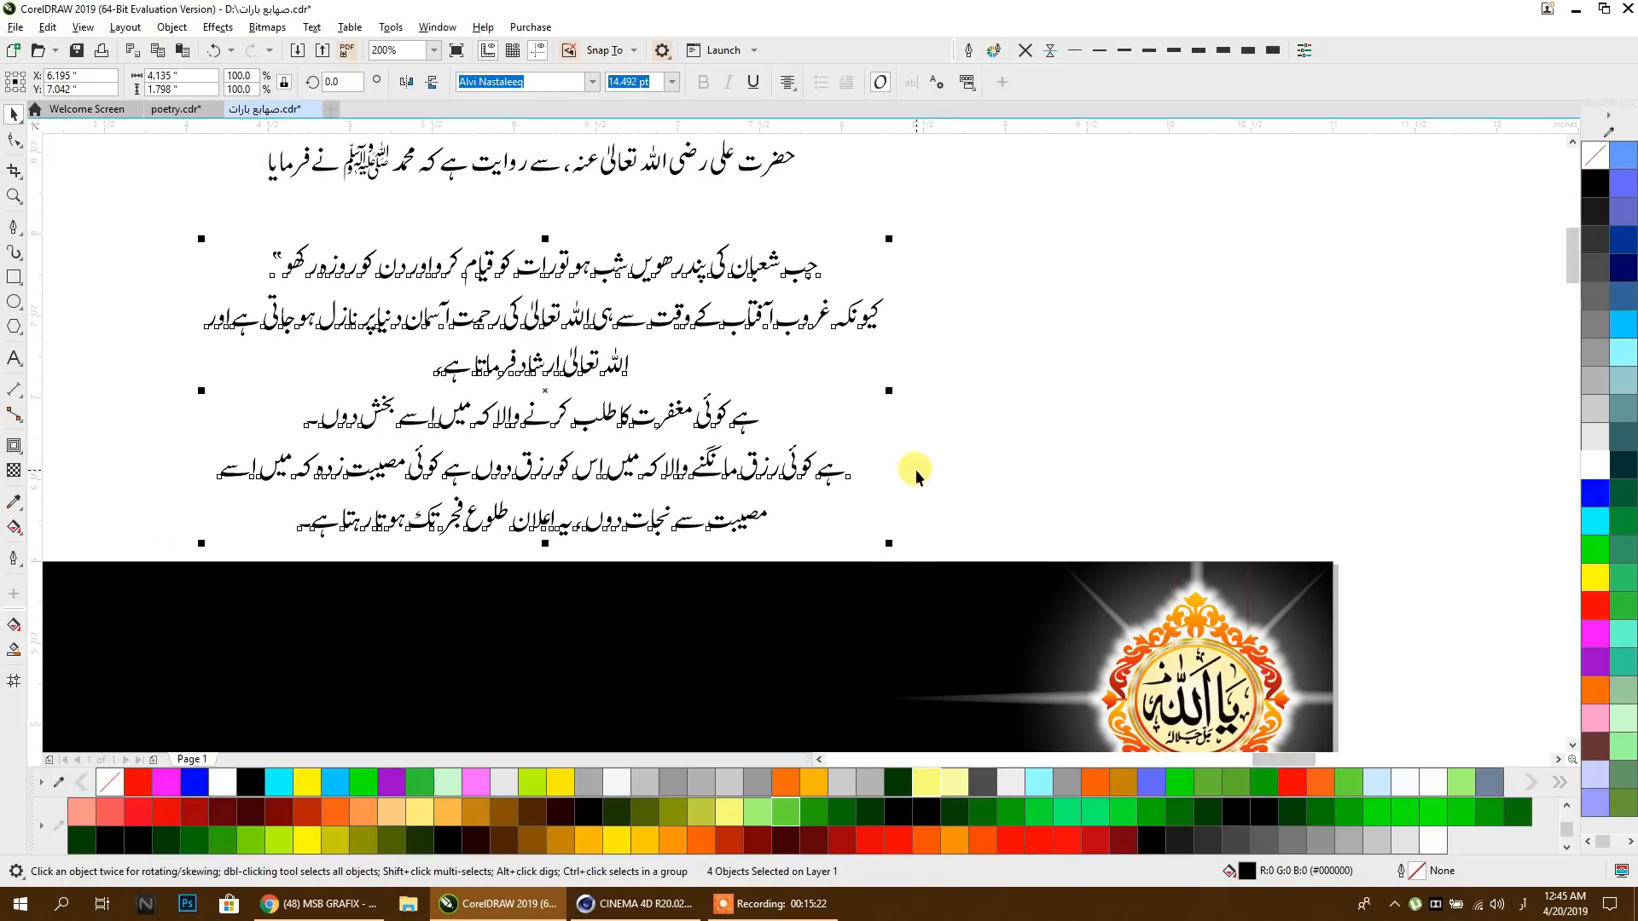
{"action": "key", "text": "ctrl+q"}
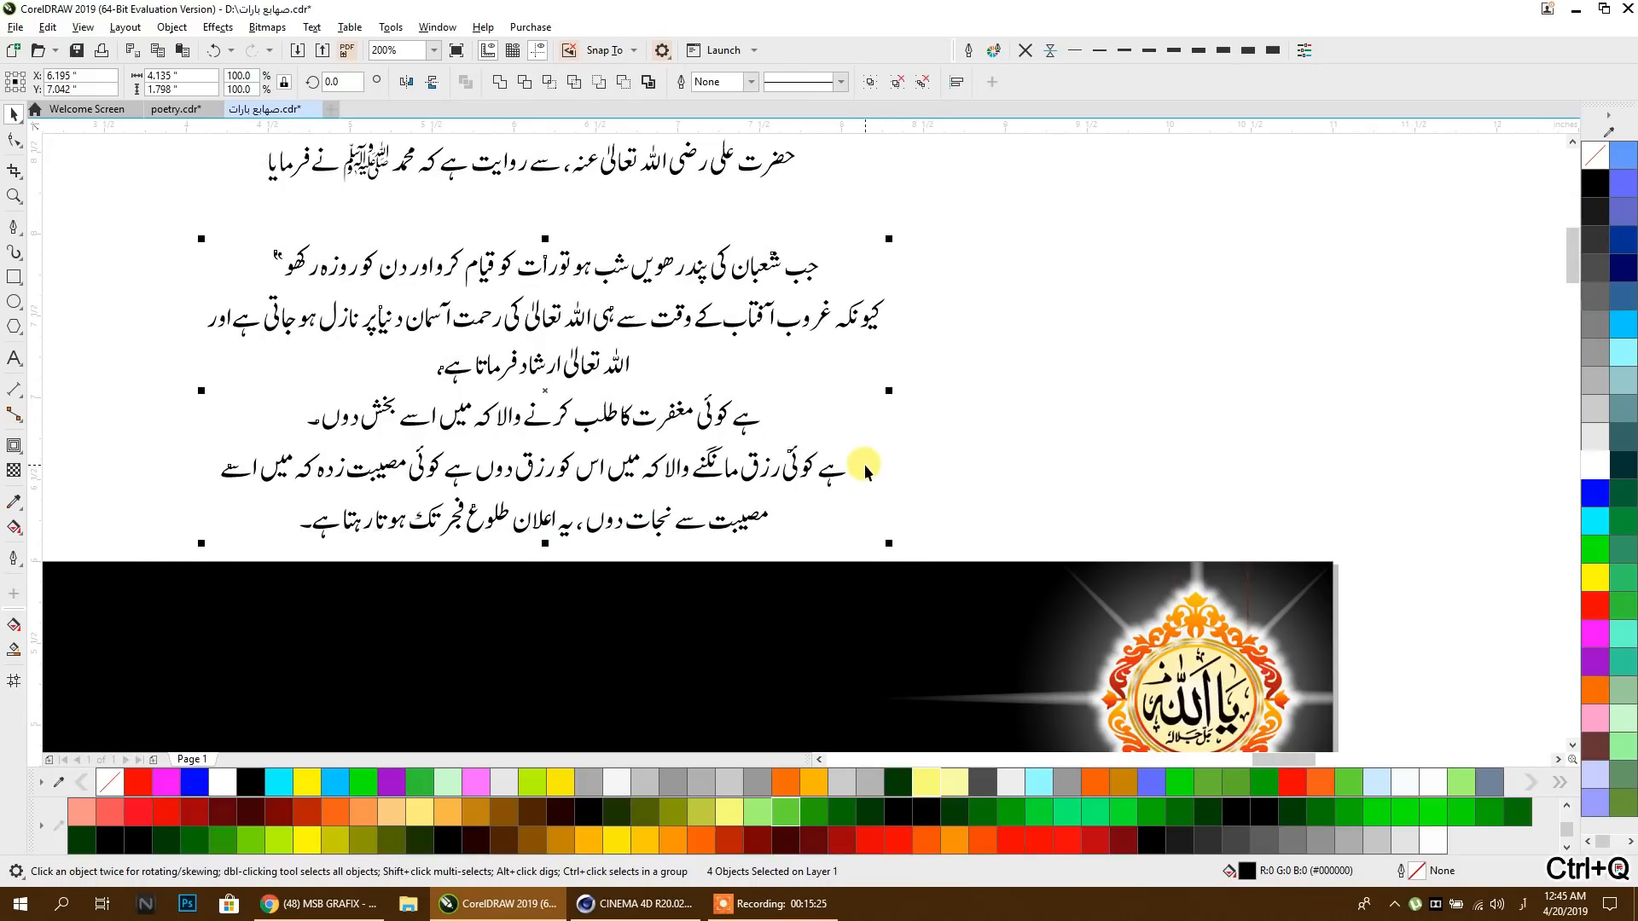
{"action": "left_click", "coordinate": [899, 84]}
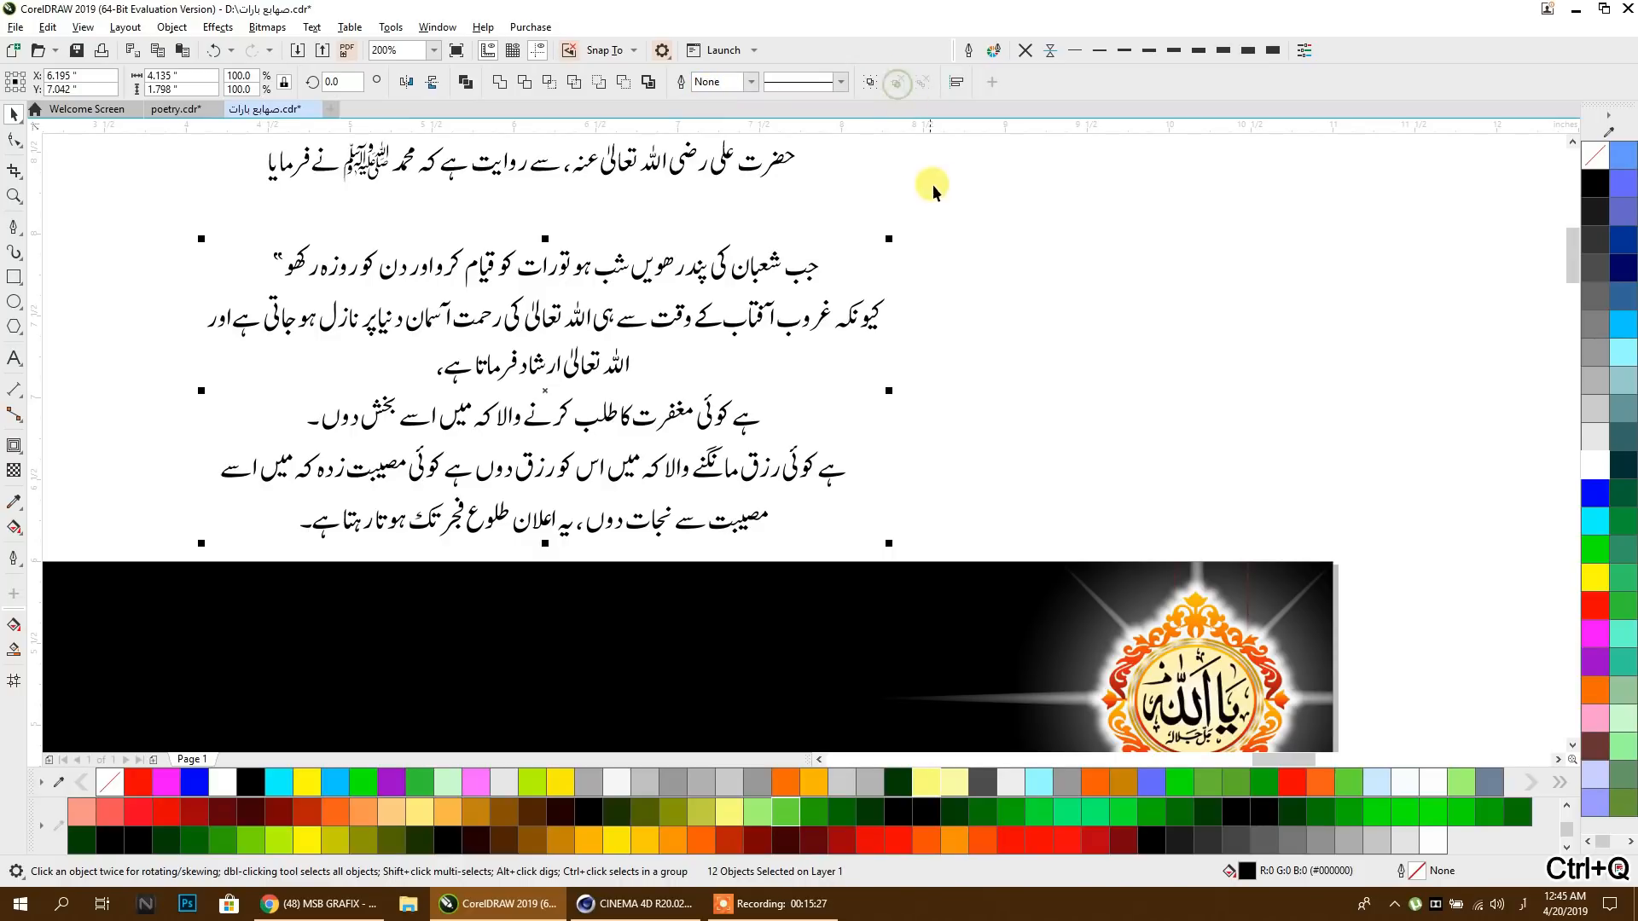
{"action": "left_click", "coordinate": [936, 213]}
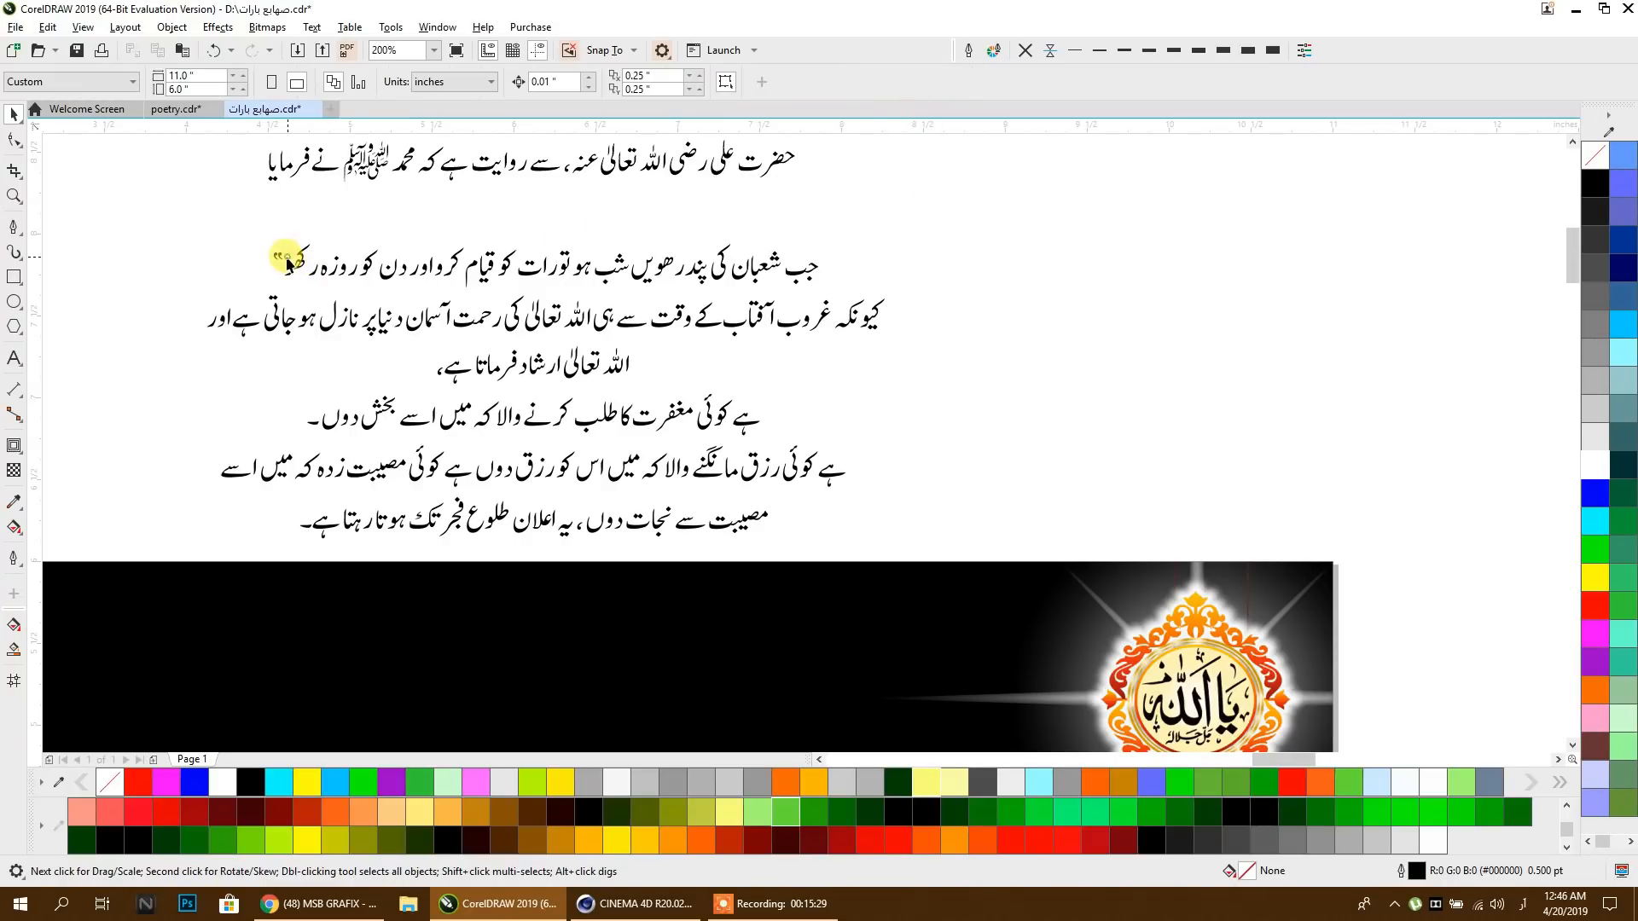
Step: Break apart the curve ending in رکھو and delete the two quotation mark pieces
{"action": "left_click", "coordinate": [287, 258]}
{"action": "scroll", "coordinate": [276, 256], "scroll_direction": "up", "scroll_amount": 3}
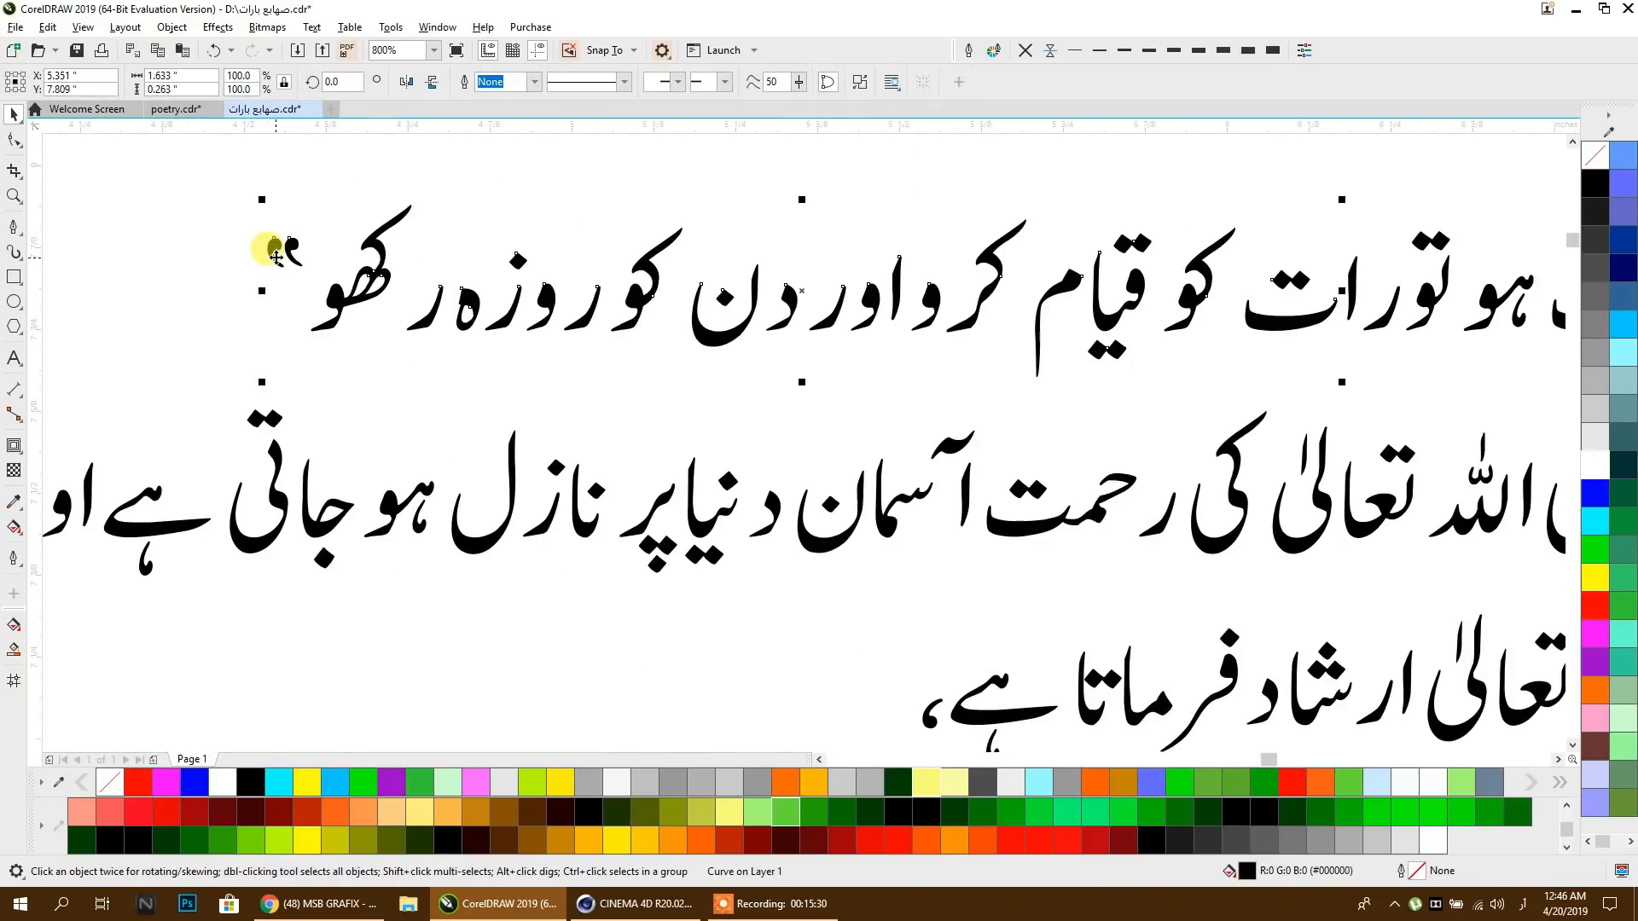
{"action": "left_click", "coordinate": [860, 84]}
{"action": "left_click", "coordinate": [821, 139]}
{"action": "left_click_drag", "start_coordinate": [213, 205], "coordinate": [315, 313]}
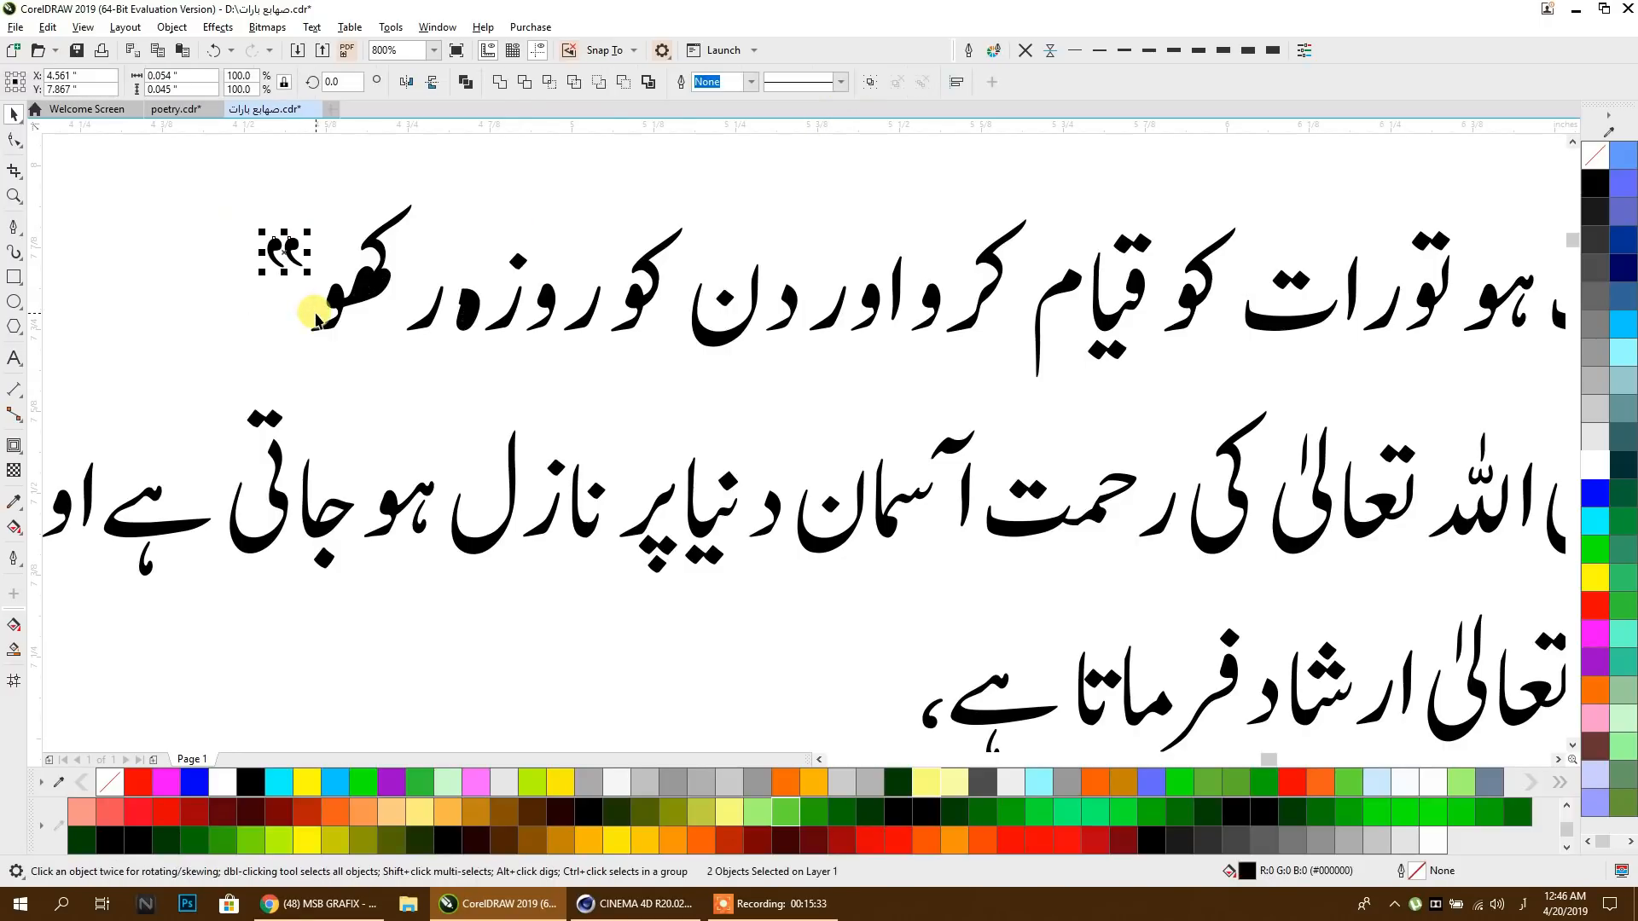
{"action": "key", "text": "Escape"}
{"action": "scroll", "coordinate": [314, 311], "scroll_direction": "down", "scroll_amount": 3}
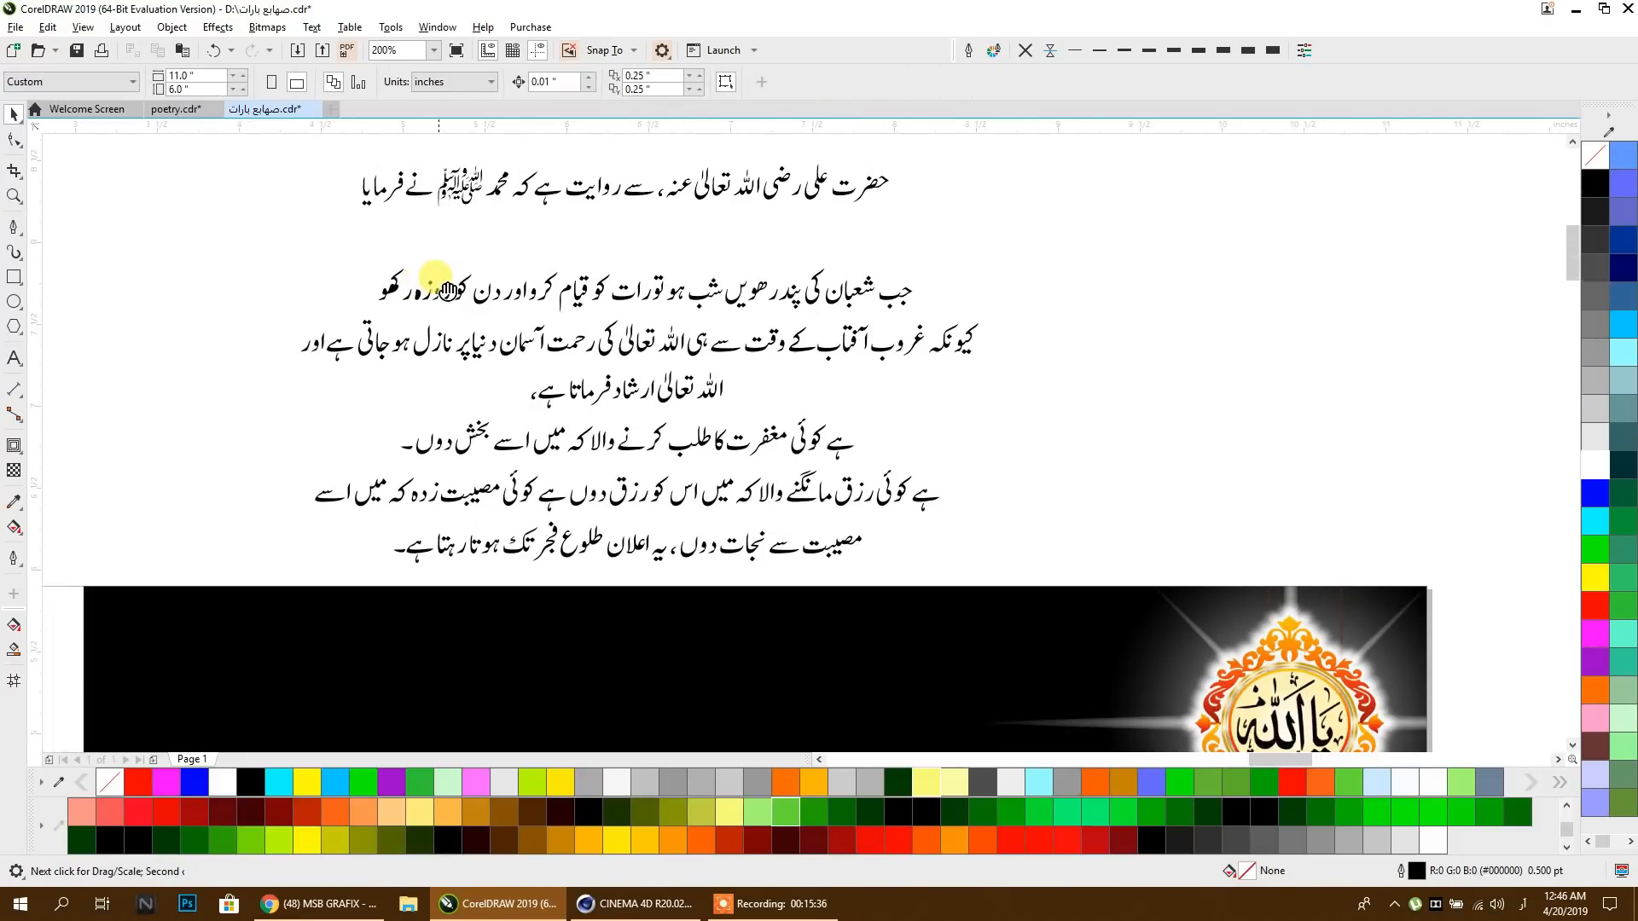
Step: Combine all the curve pieces of the lines below the heading line into one object
{"action": "left_click_drag", "start_coordinate": [870, 509], "coordinate": [998, 580]}
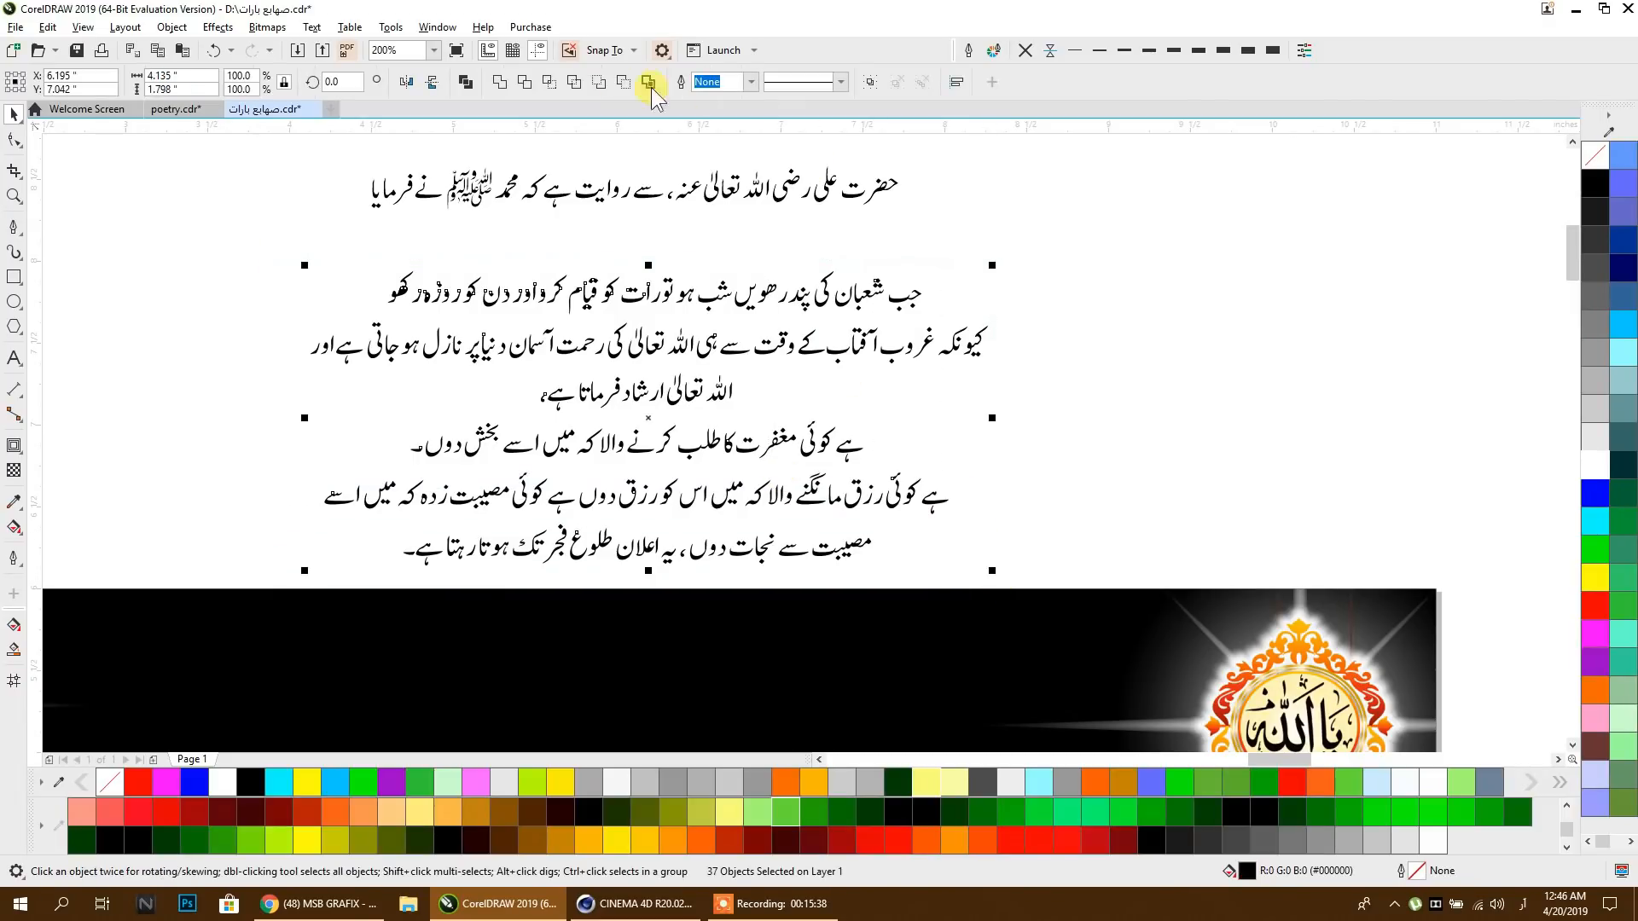
{"action": "left_click", "coordinate": [465, 82]}
Step: Move the combined text onto the black banner between the lanterns and fill it with cyan
{"action": "scroll", "coordinate": [586, 237], "scroll_direction": "down", "scroll_amount": 1}
{"action": "left_click_drag", "start_coordinate": [603, 296], "coordinate": [555, 517]}
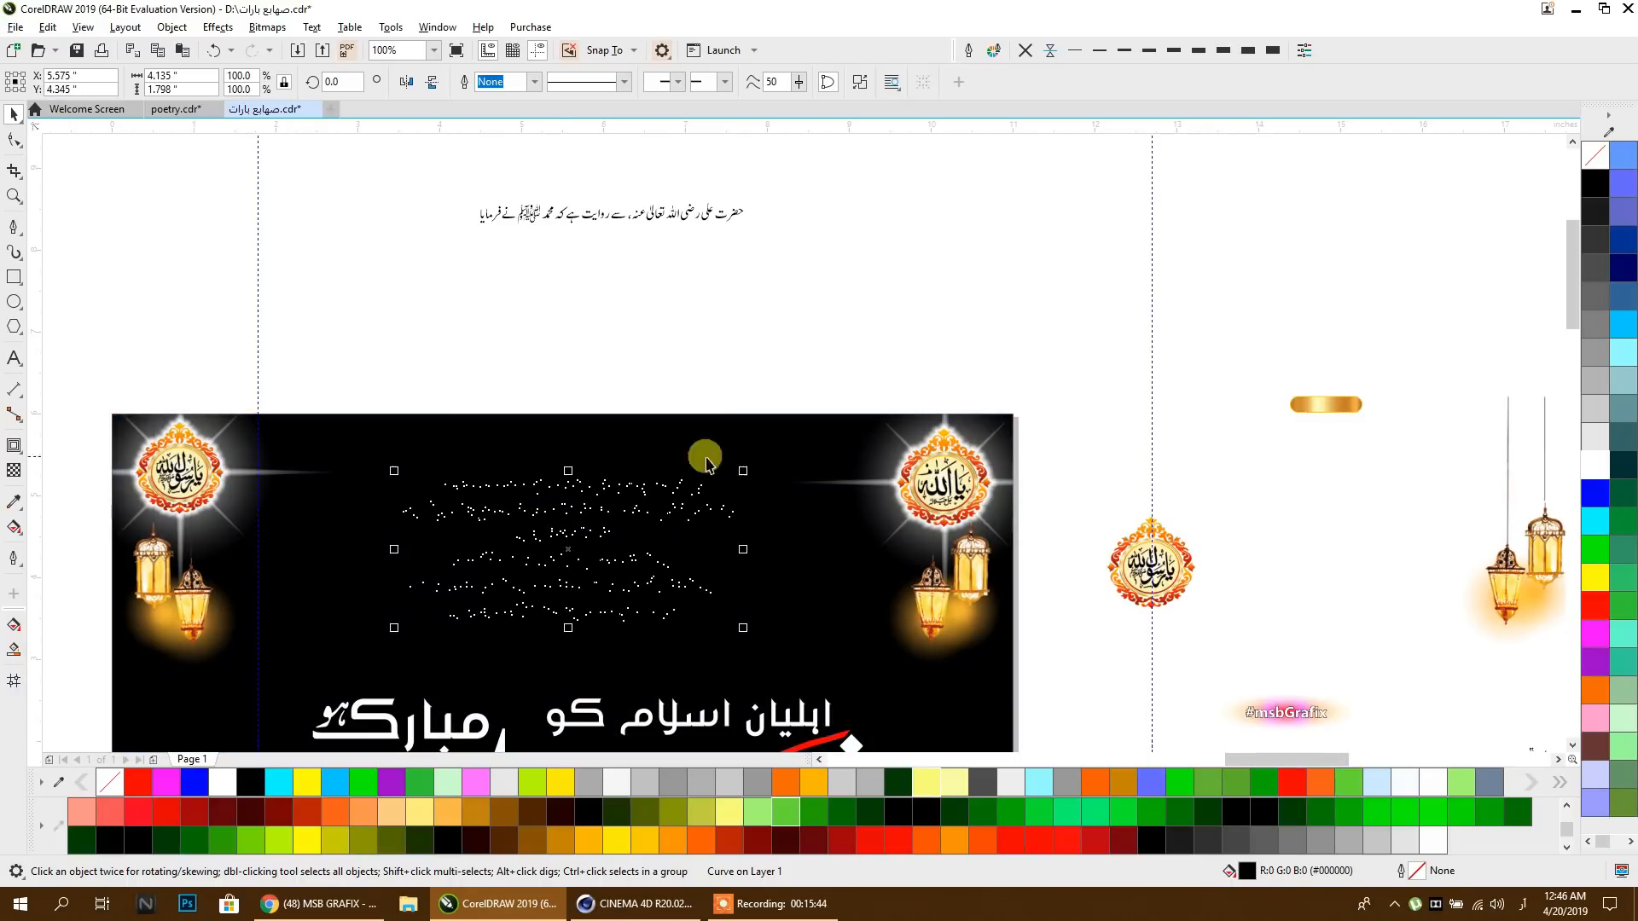
{"action": "left_click", "coordinate": [1589, 512]}
{"action": "left_click", "coordinate": [820, 354]}
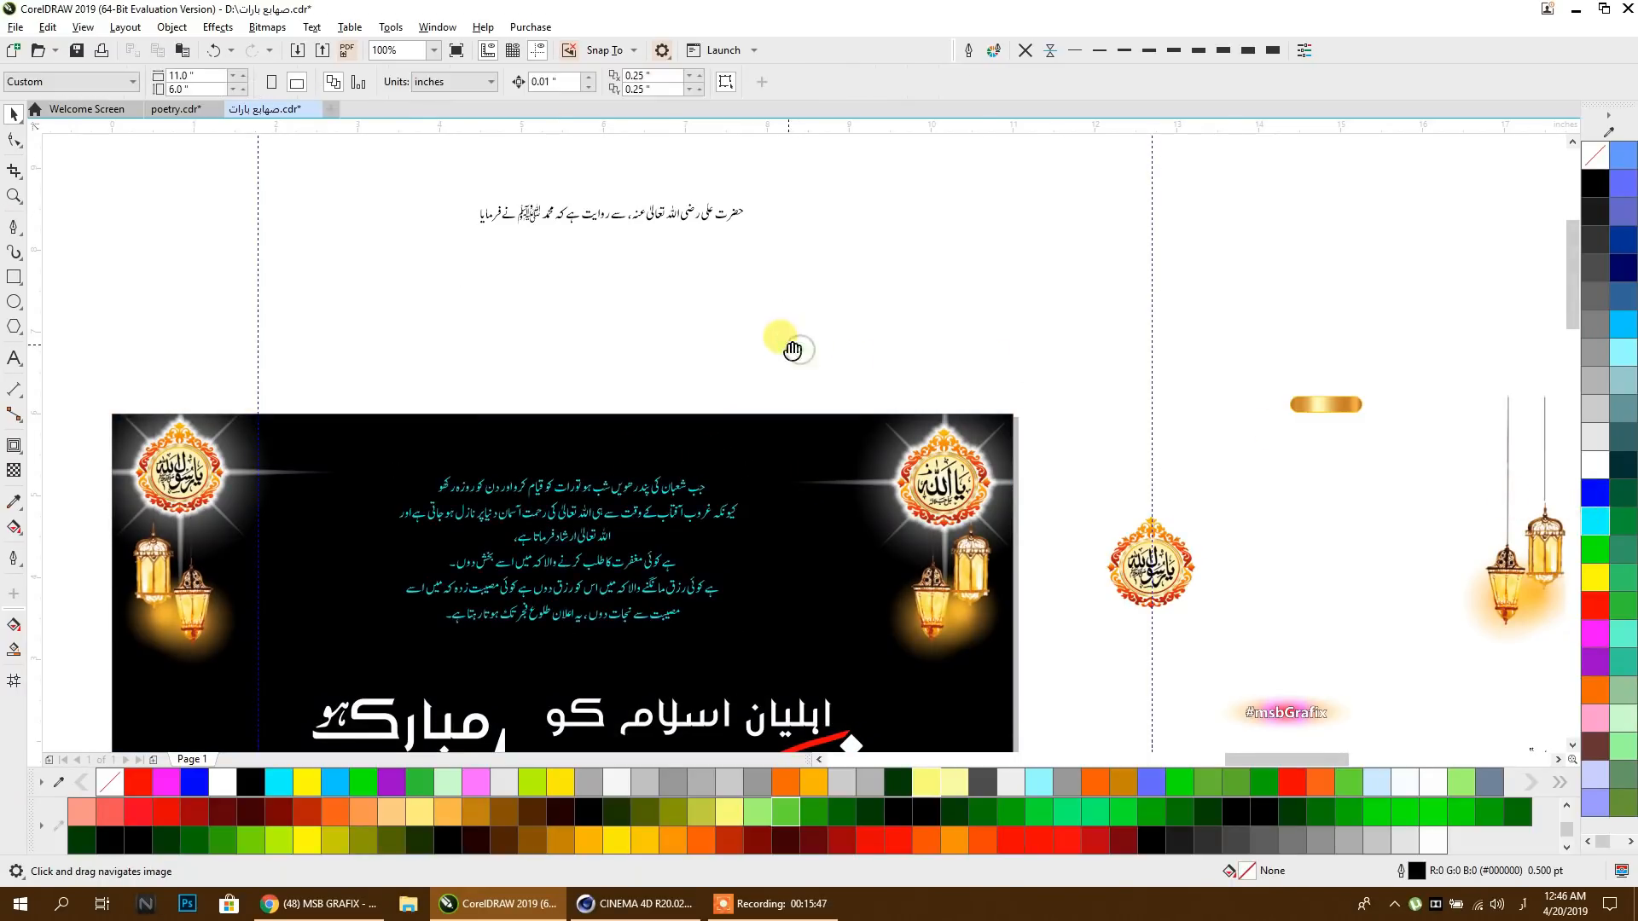
Step: Move the first text line onto the banner just above the cyan text and fill it with white
{"action": "left_click_drag", "start_coordinate": [767, 195], "coordinate": [710, 435]}
{"action": "left_click", "coordinate": [1595, 466]}
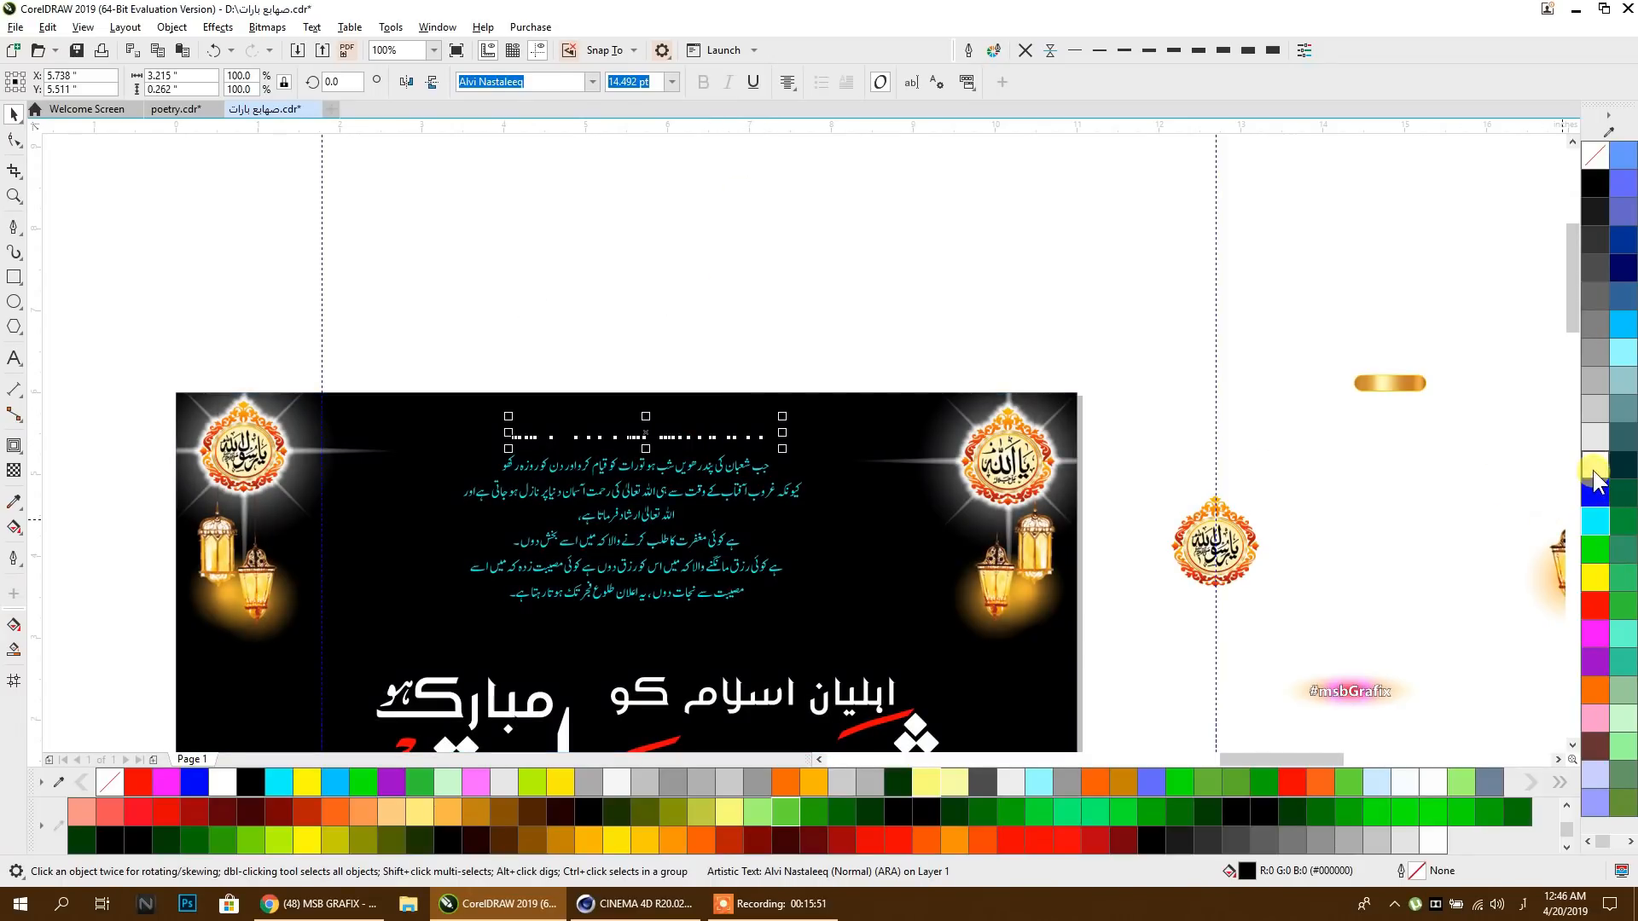
{"action": "scroll", "coordinate": [802, 478], "scroll_direction": "up", "scroll_amount": 2}
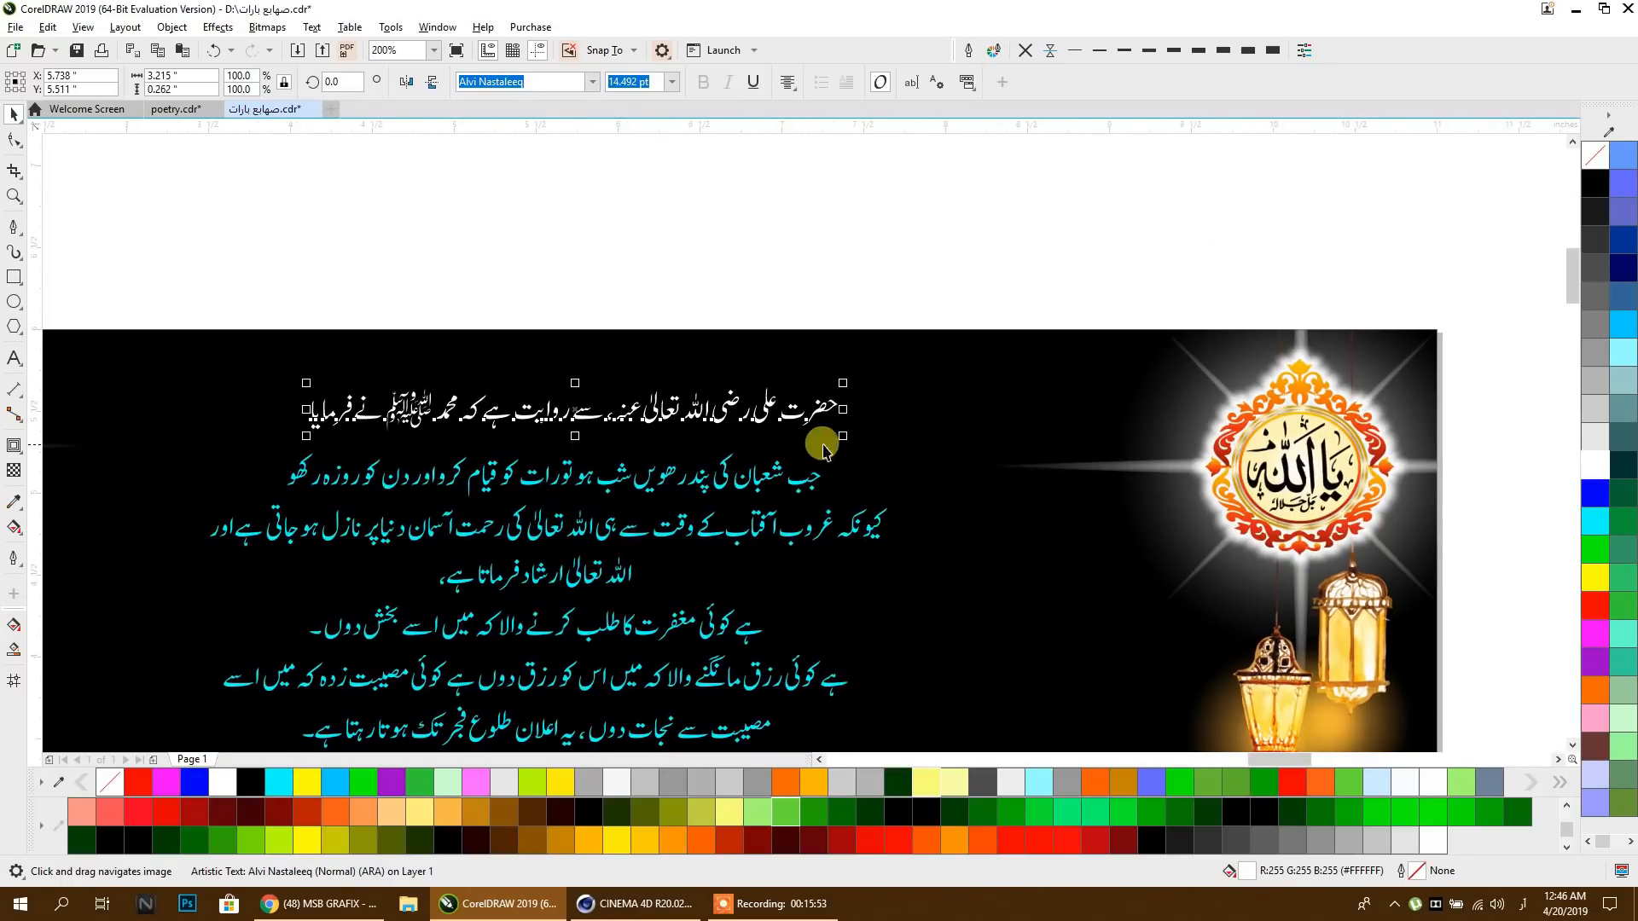
Step: Enlarge the white heading line to about 23.2 pt and move it further up above the cyan text
{"action": "left_click_drag", "start_coordinate": [847, 438], "coordinate": [935, 474]}
{"action": "scroll", "coordinate": [611, 450], "scroll_direction": "up", "scroll_amount": 1}
{"action": "left_click_drag", "start_coordinate": [533, 406], "coordinate": [548, 369]}
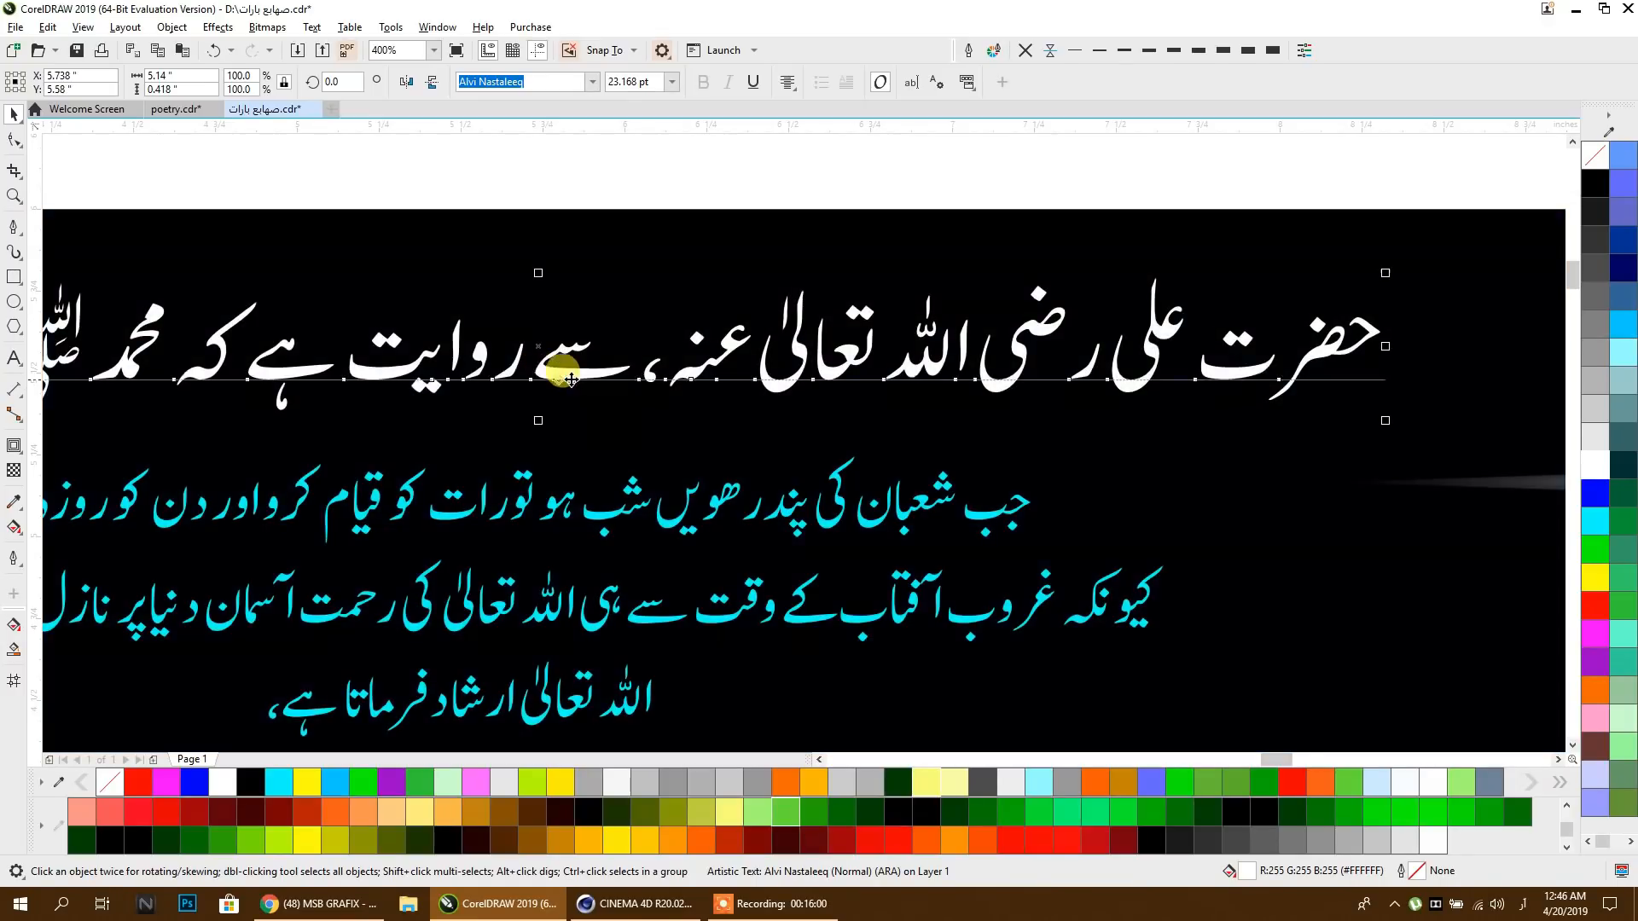
{"action": "scroll", "coordinate": [627, 371], "scroll_direction": "down", "scroll_amount": 1}
{"action": "scroll", "coordinate": [644, 376], "scroll_direction": "down", "scroll_amount": 1}
{"action": "scroll", "coordinate": [648, 427], "scroll_direction": "up", "scroll_amount": 1}
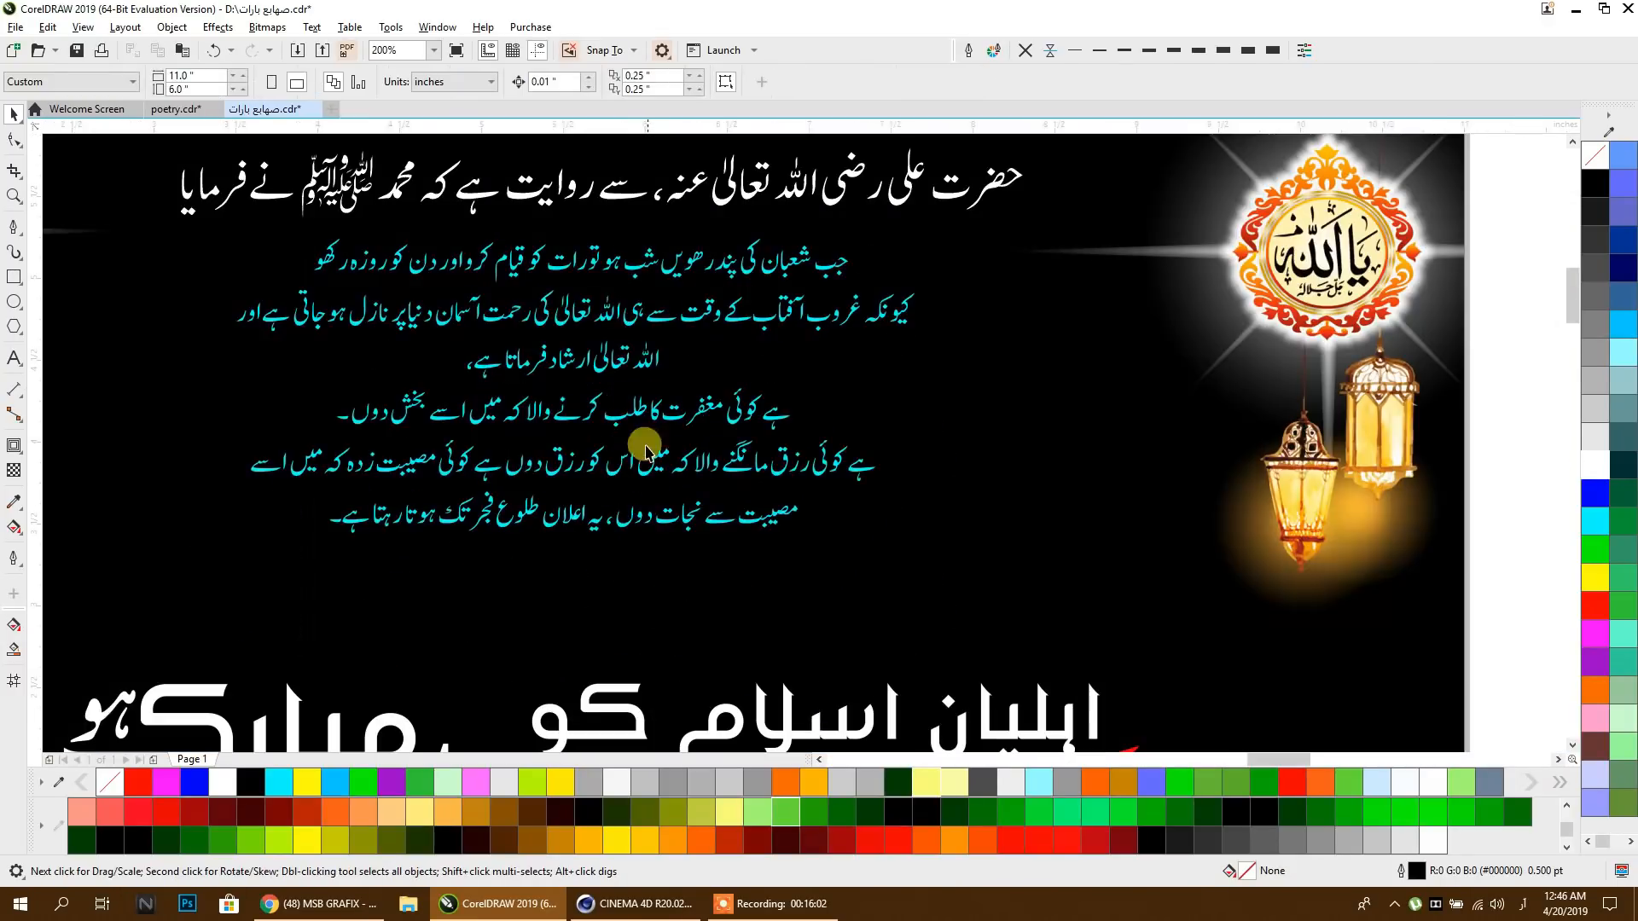
Step: Move the cyan text slightly down to widen the gap below the heading line
{"action": "mouse_move", "coordinate": [640, 367]}
{"action": "left_mouse_down"}
{"action": "mouse_move", "coordinate": [644, 388]}
{"action": "mouse_move", "coordinate": [629, 369]}
{"action": "left_mouse_up"}
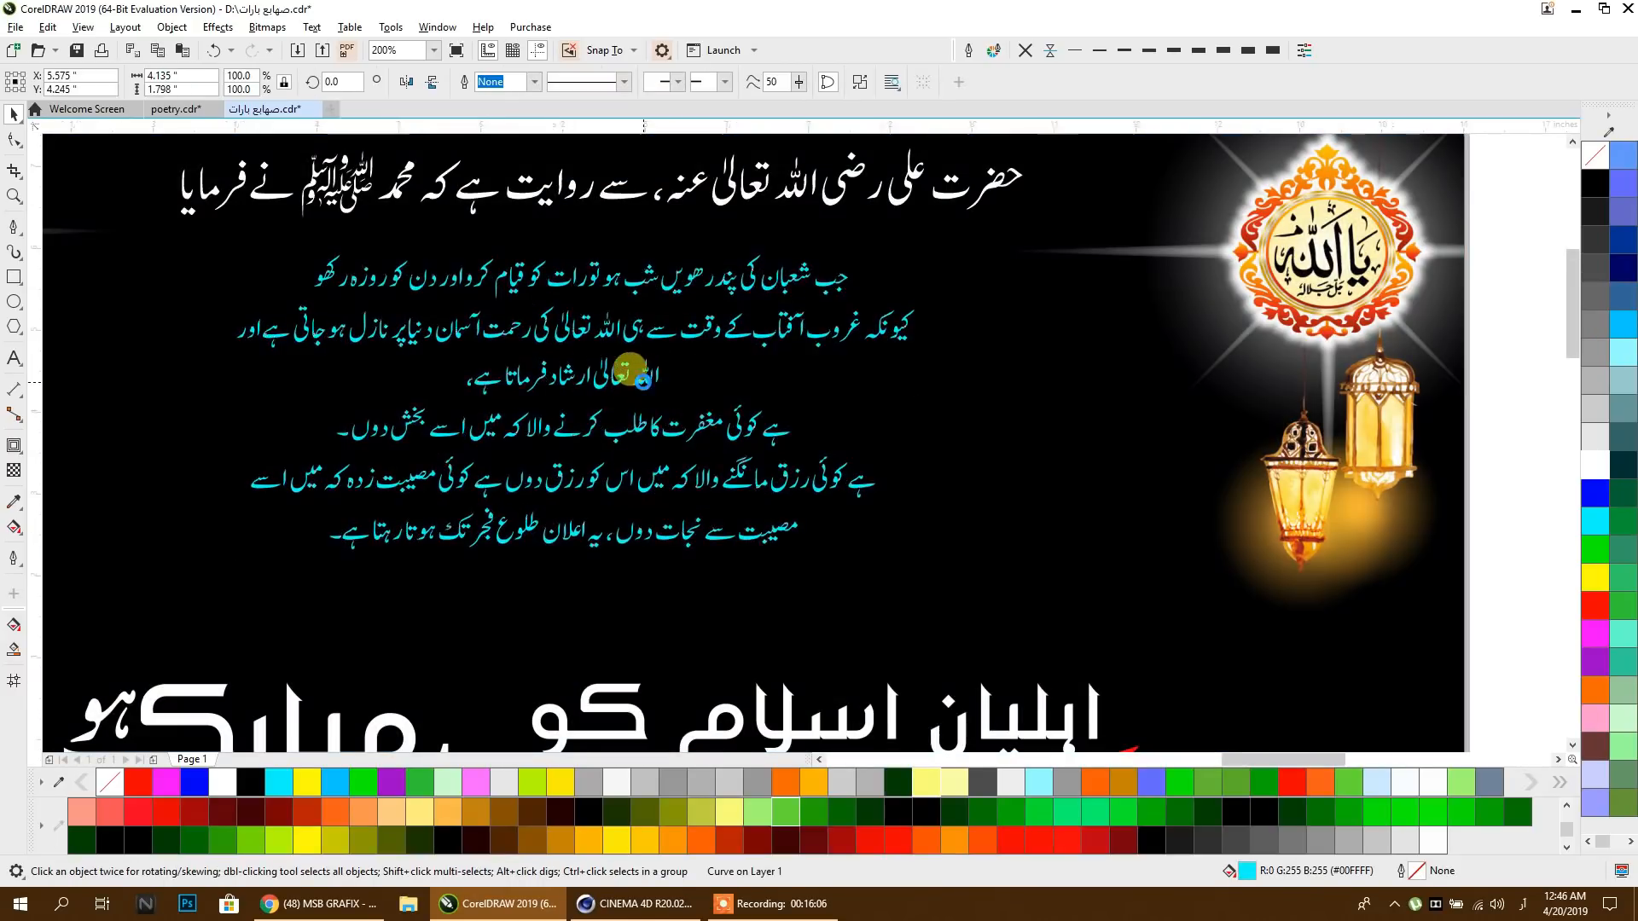
{"action": "scroll", "coordinate": [631, 371], "scroll_direction": "down", "scroll_amount": 1}
{"action": "left_click", "coordinate": [682, 176]}
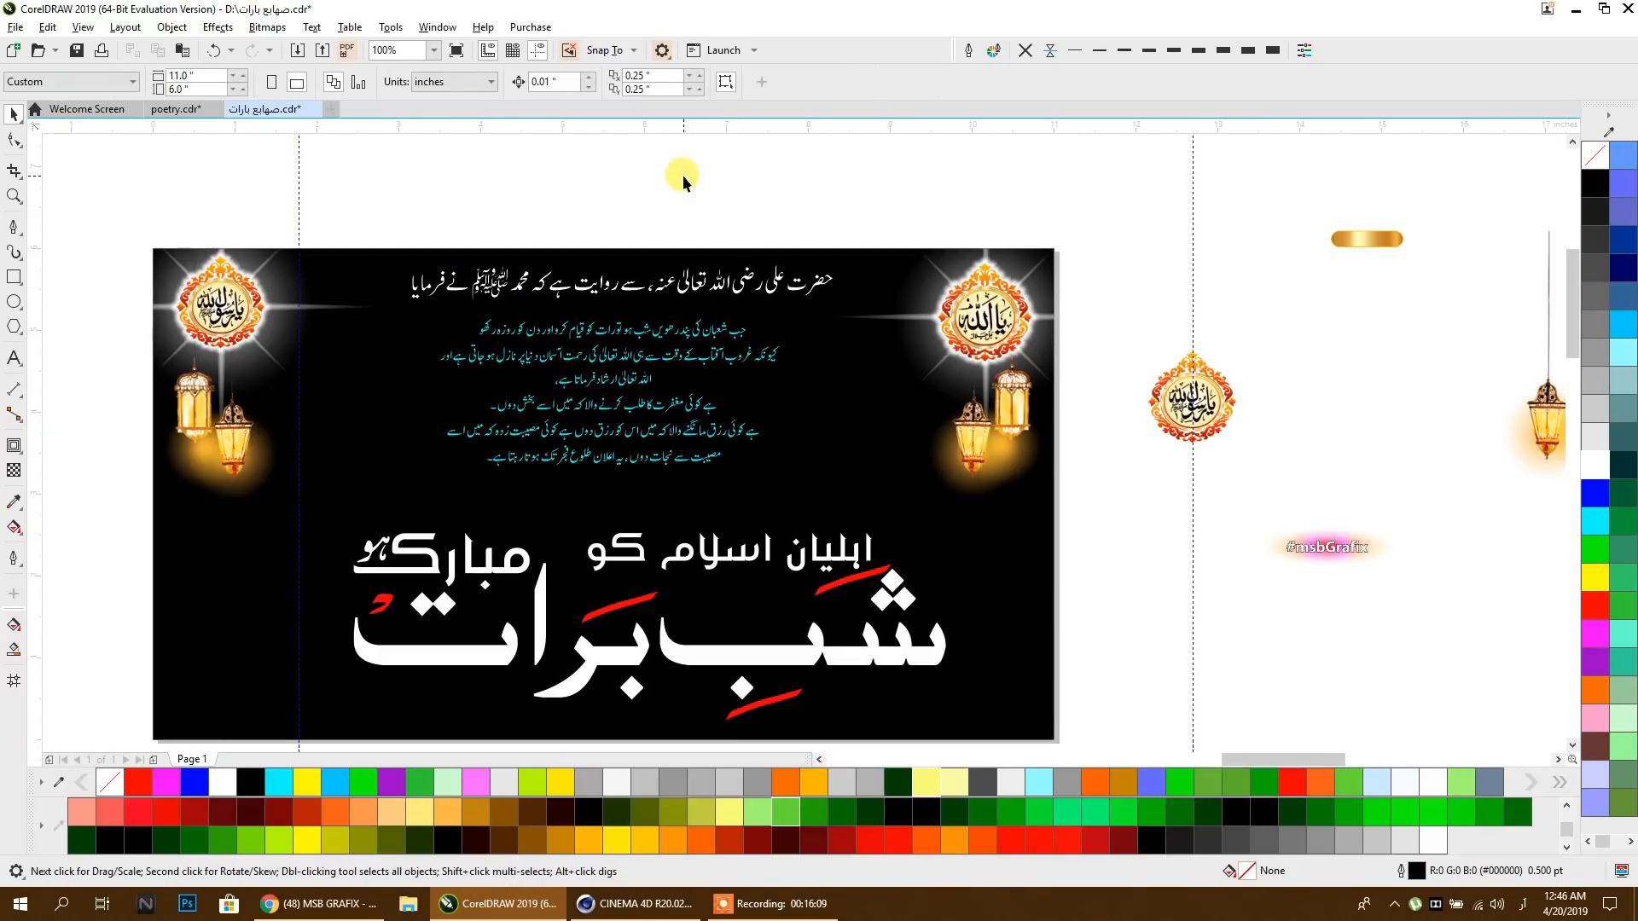
{"action": "left_click_drag", "start_coordinate": [566, 411], "coordinate": [555, 373]}
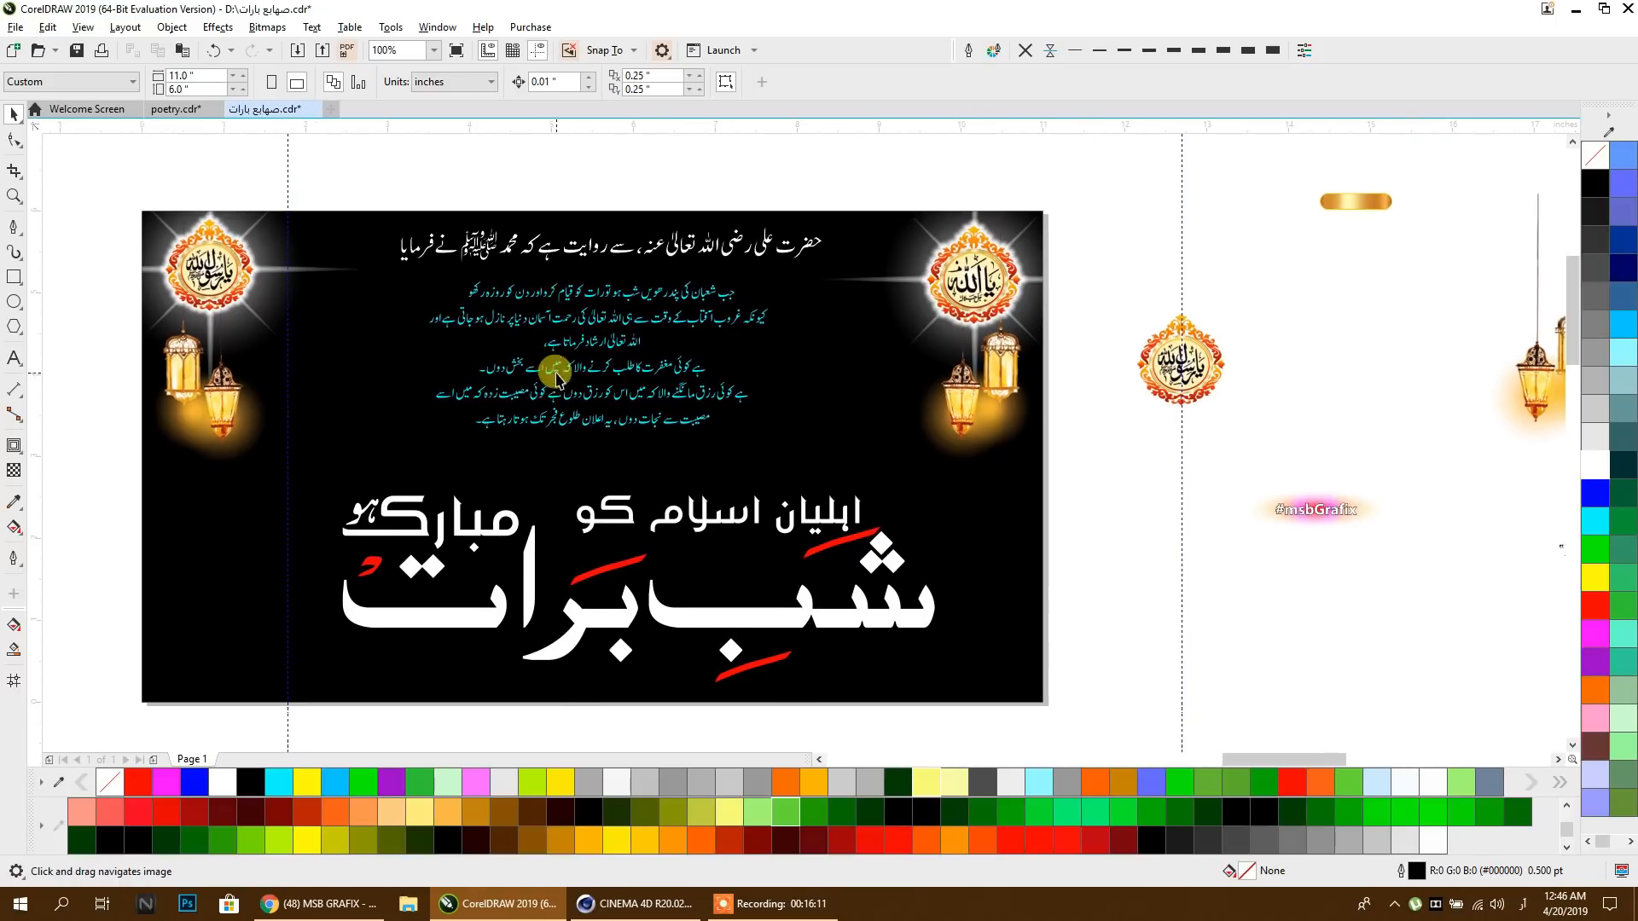
Step: Draw a rectangle about 5.46 by 0.6 inches around the heading line and fully round its corners to about 0.3 inches
{"action": "scroll", "coordinate": [546, 271], "scroll_direction": "up", "scroll_amount": 1}
{"action": "left_click_drag", "start_coordinate": [549, 282], "coordinate": [581, 328]}
{"action": "left_click", "coordinate": [14, 277]}
{"action": "left_click_drag", "start_coordinate": [220, 192], "coordinate": [1113, 291]}
{"action": "left_click", "coordinate": [14, 140]}
{"action": "left_click_drag", "start_coordinate": [219, 193], "coordinate": [436, 179]}
{"action": "left_click", "coordinate": [14, 112]}
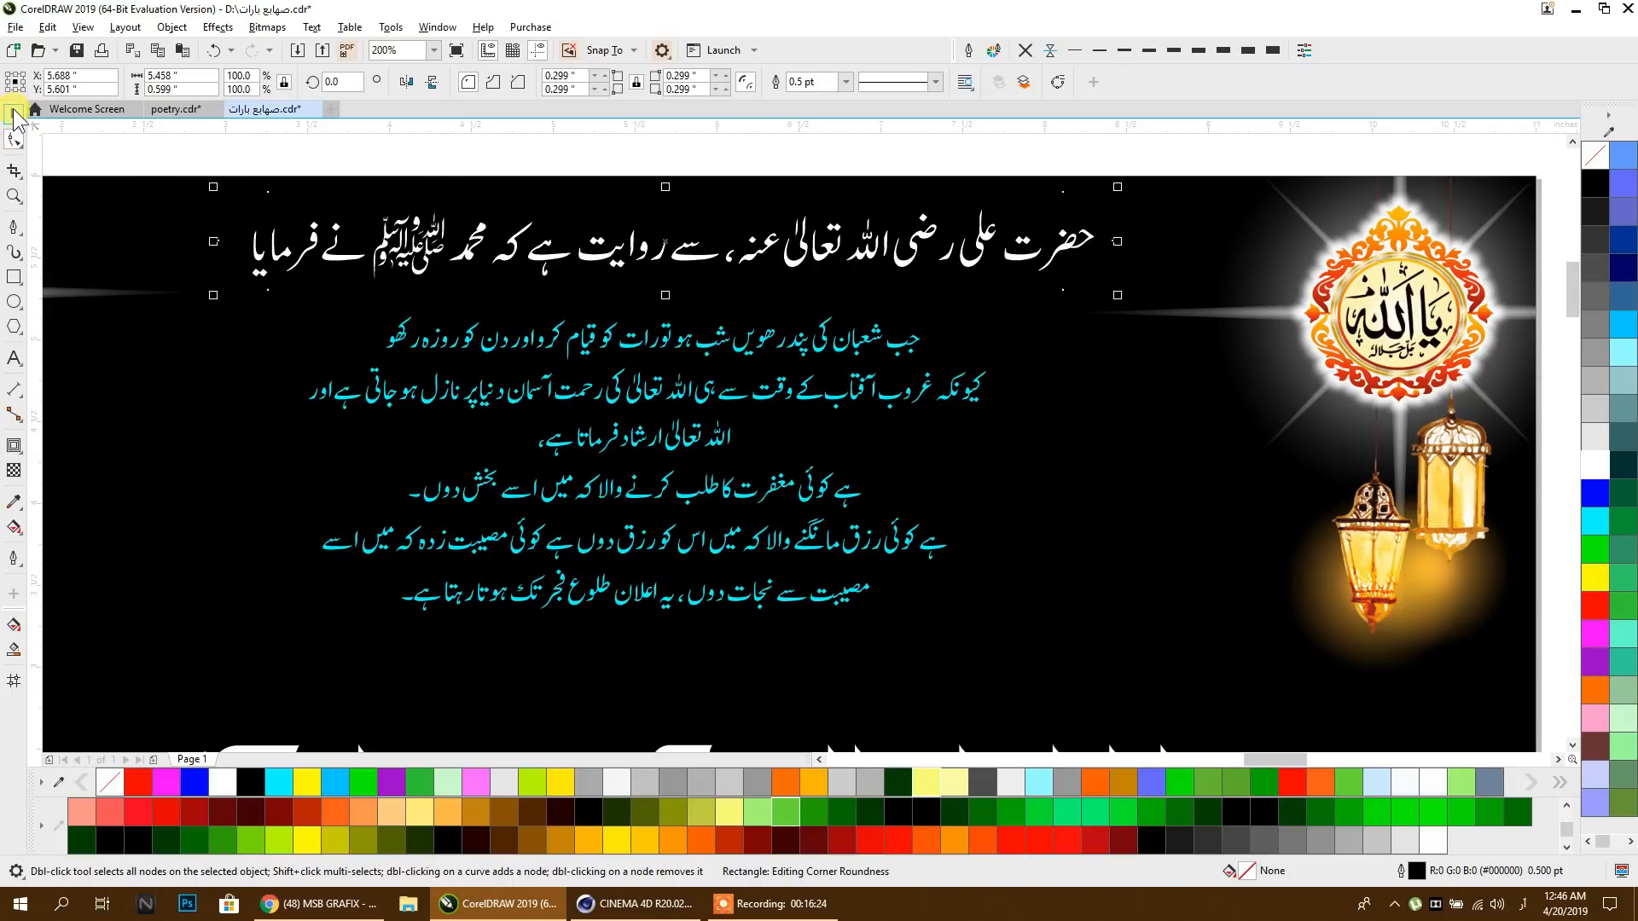
Step: Fill the rounded rectangle with yellow and select the heading text hidden behind it
{"action": "left_click", "coordinate": [1596, 463]}
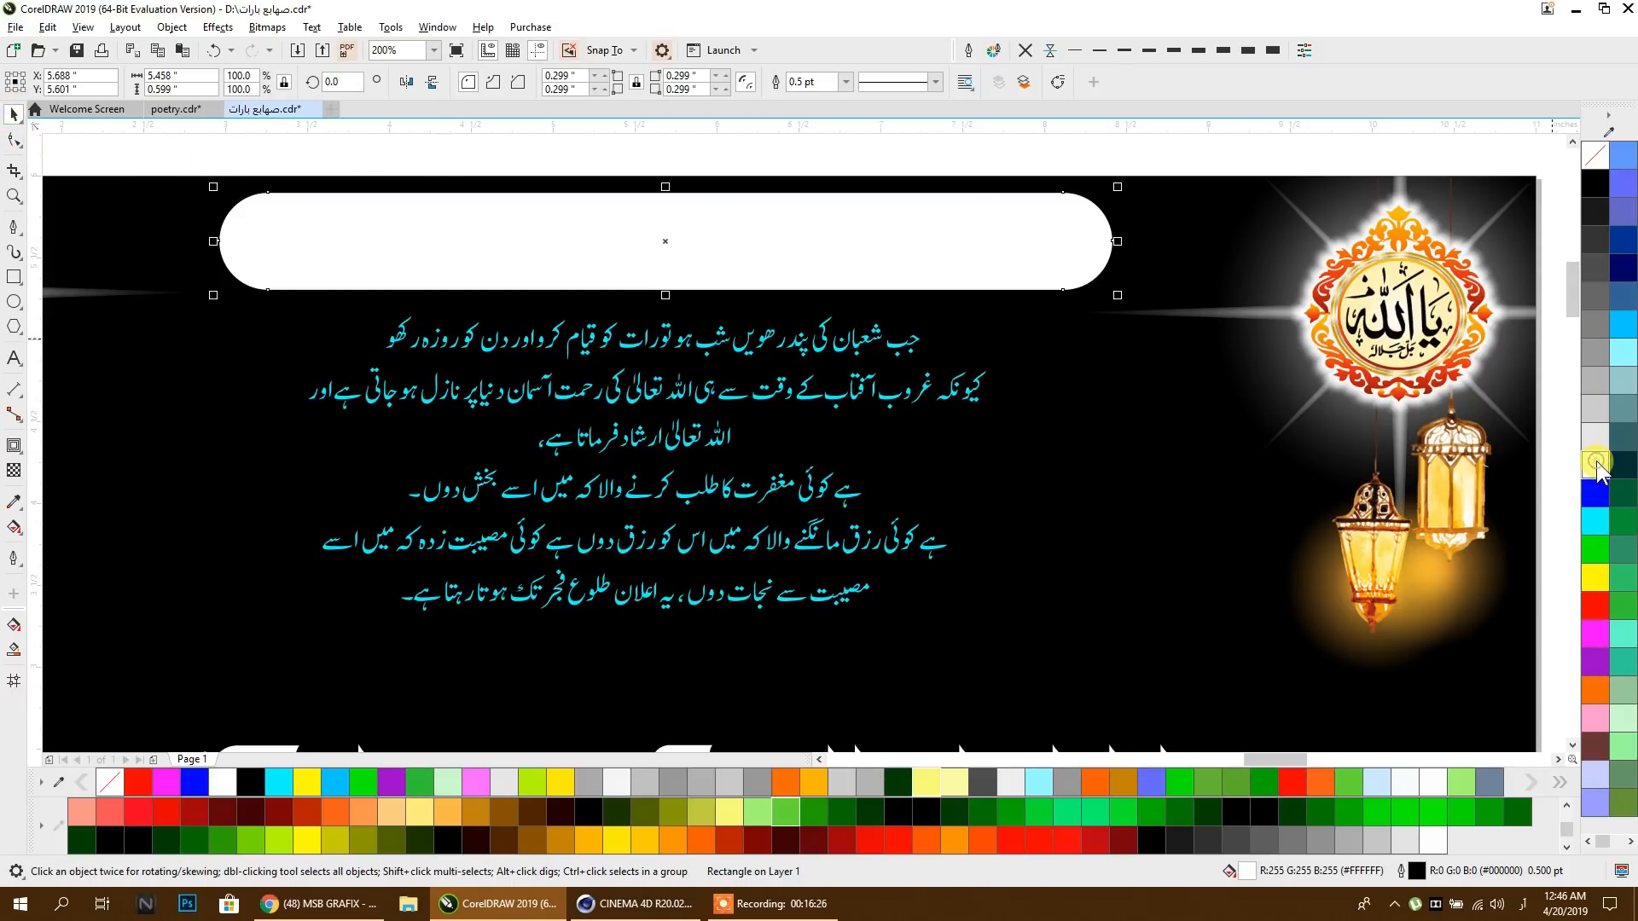
{"action": "left_click", "coordinate": [1595, 577]}
{"action": "scroll", "coordinate": [941, 202], "scroll_direction": "up", "scroll_amount": 1}
{"action": "left_click_drag", "start_coordinate": [1149, 151], "coordinate": [236, 360]}
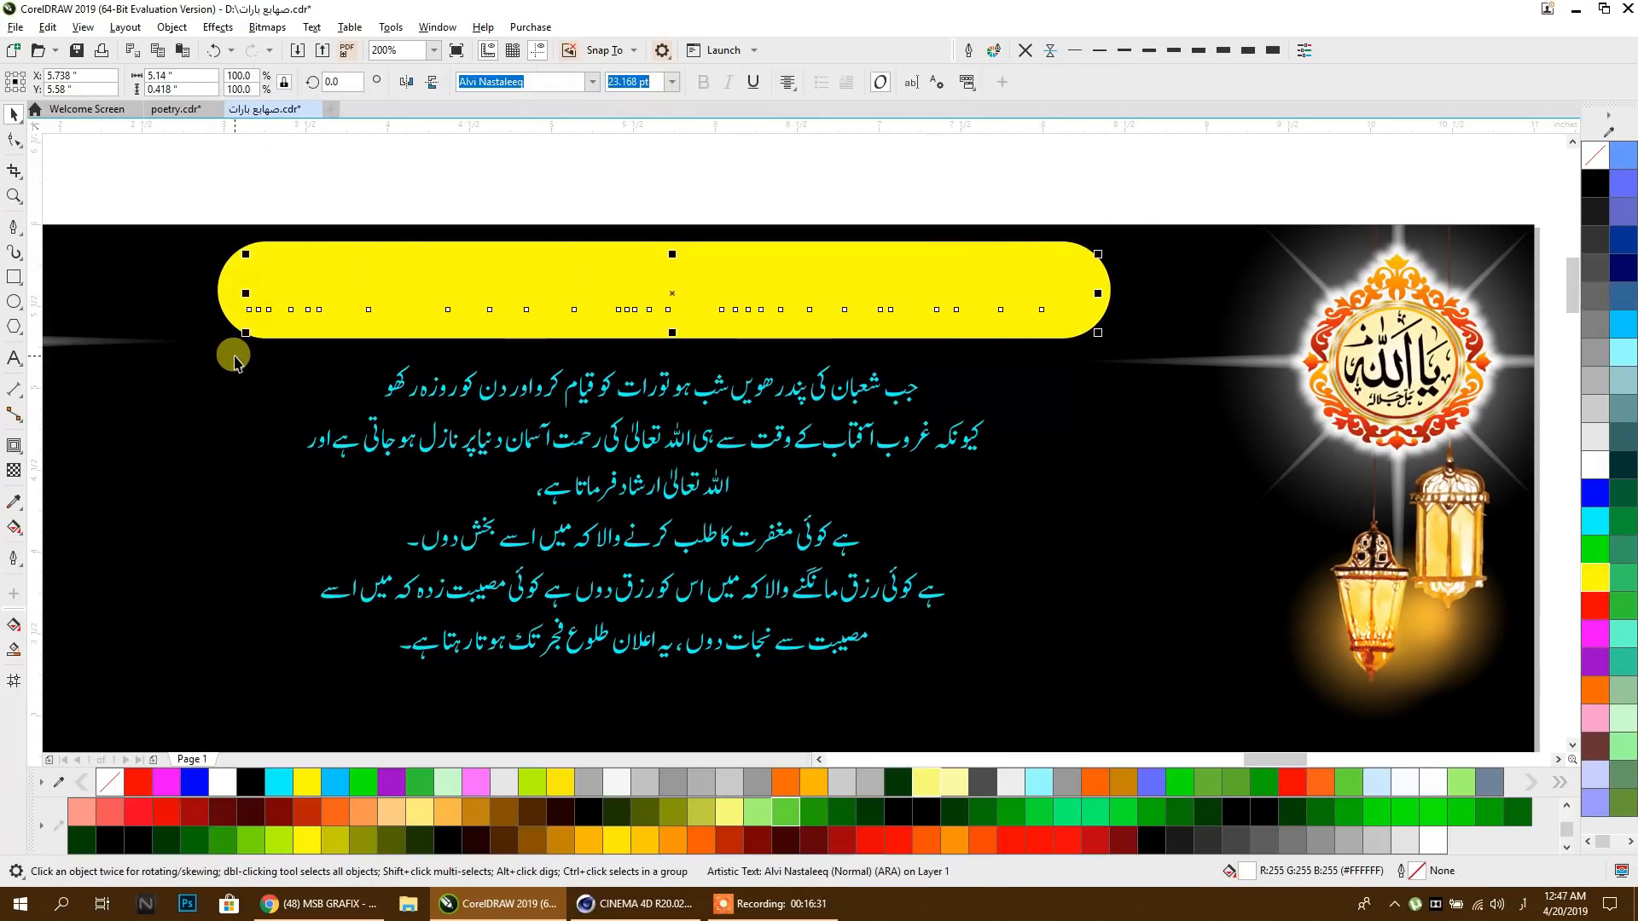
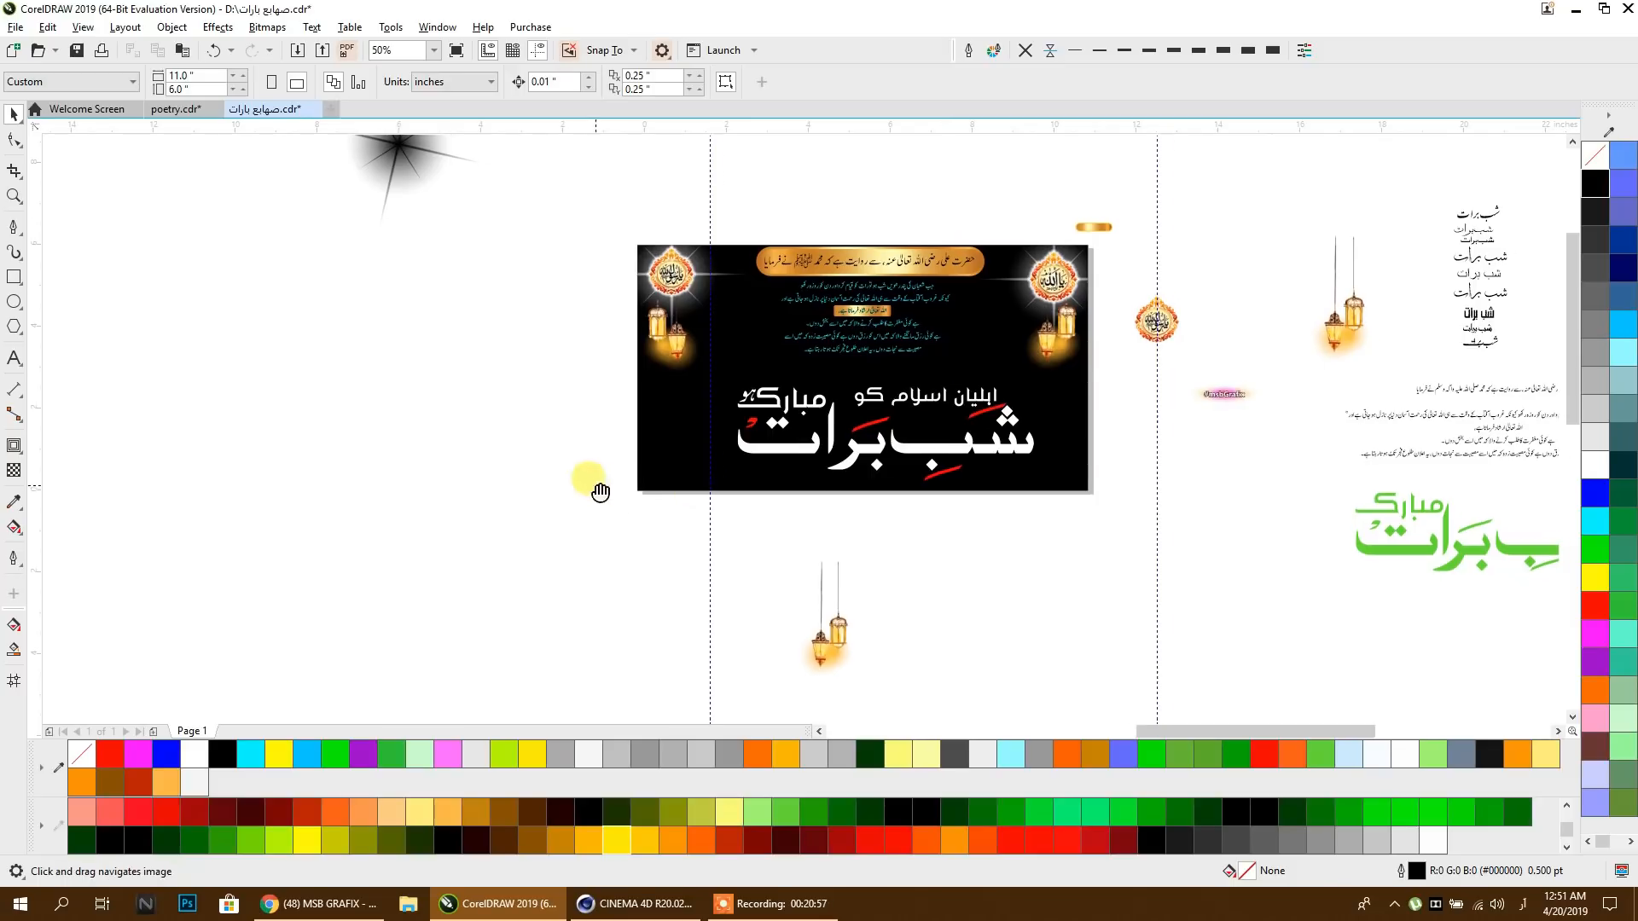
Step: Bring the golden bokeh image with the faded lower edge from the spare artwork to just below the banner
{"action": "left_click_drag", "start_coordinate": [543, 578], "coordinate": [844, 500]}
{"action": "left_click_drag", "start_coordinate": [412, 378], "coordinate": [707, 380]}
{"action": "scroll", "coordinate": [673, 480], "scroll_direction": "down", "scroll_amount": 1}
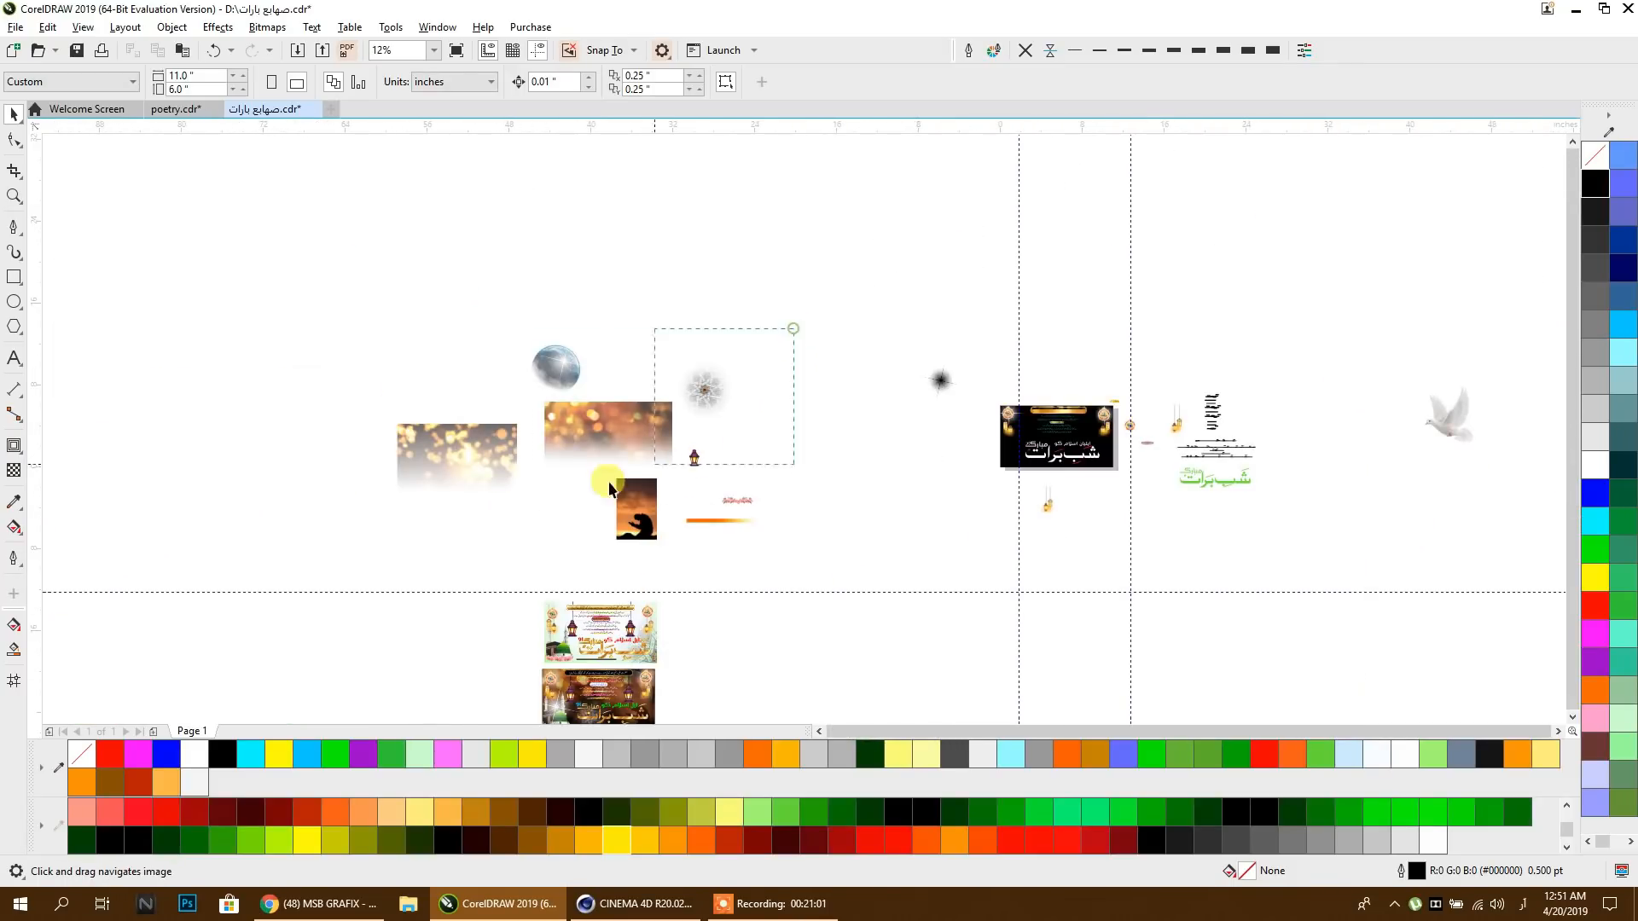
{"action": "left_click_drag", "start_coordinate": [325, 565], "coordinate": [324, 566]}
{"action": "left_click_drag", "start_coordinate": [598, 443], "coordinate": [843, 438]}
{"action": "scroll", "coordinate": [843, 438], "scroll_direction": "up", "scroll_amount": 2}
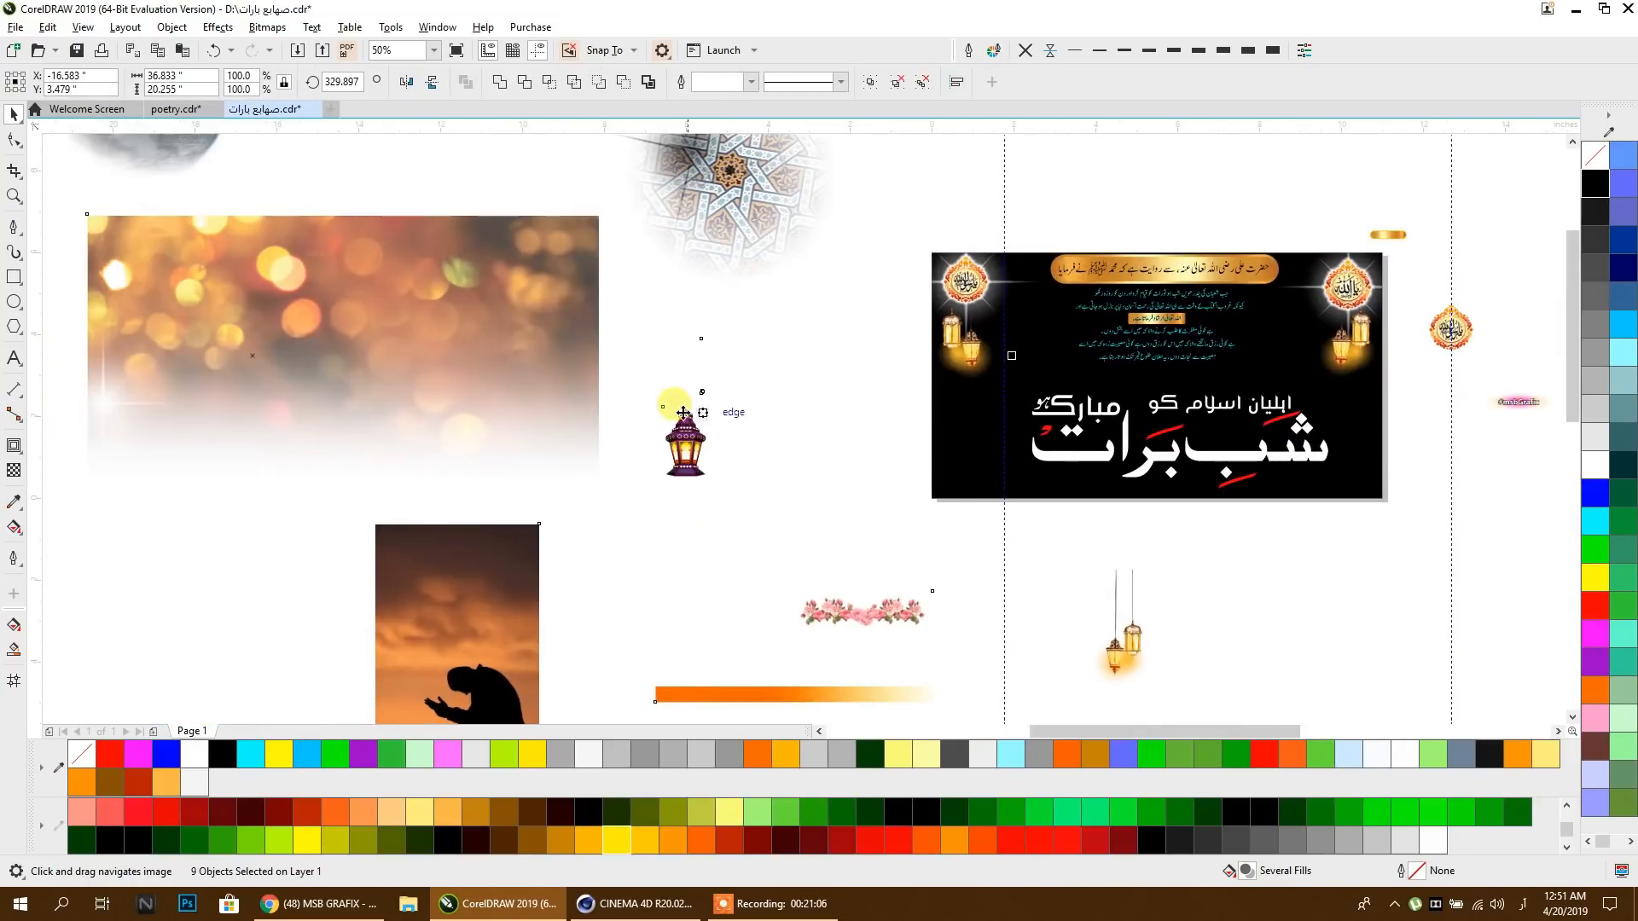
{"action": "scroll", "coordinate": [739, 365], "scroll_direction": "down", "scroll_amount": 1}
{"action": "left_click", "coordinate": [388, 617]}
{"action": "left_click_drag", "start_coordinate": [249, 417], "coordinate": [948, 578]}
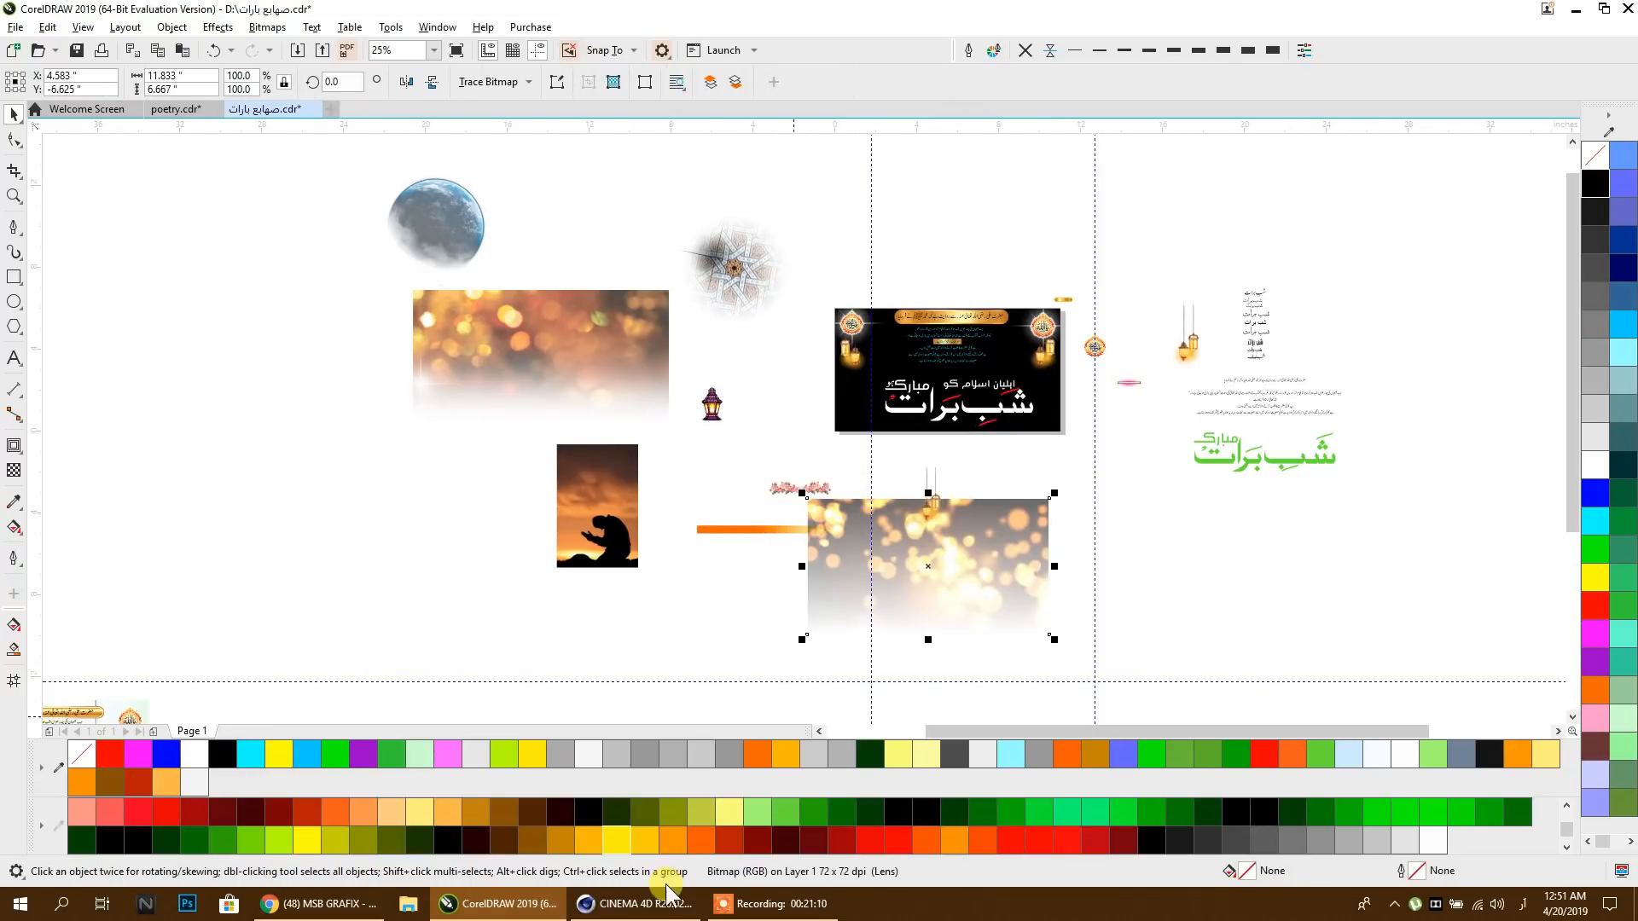
Step: Switch to Chrome and copy the Abstract Background Yellow Bokeh Lights picture from the "background bokeh" image results
{"action": "left_click", "coordinate": [324, 904]}
{"action": "left_click", "coordinate": [499, 15]}
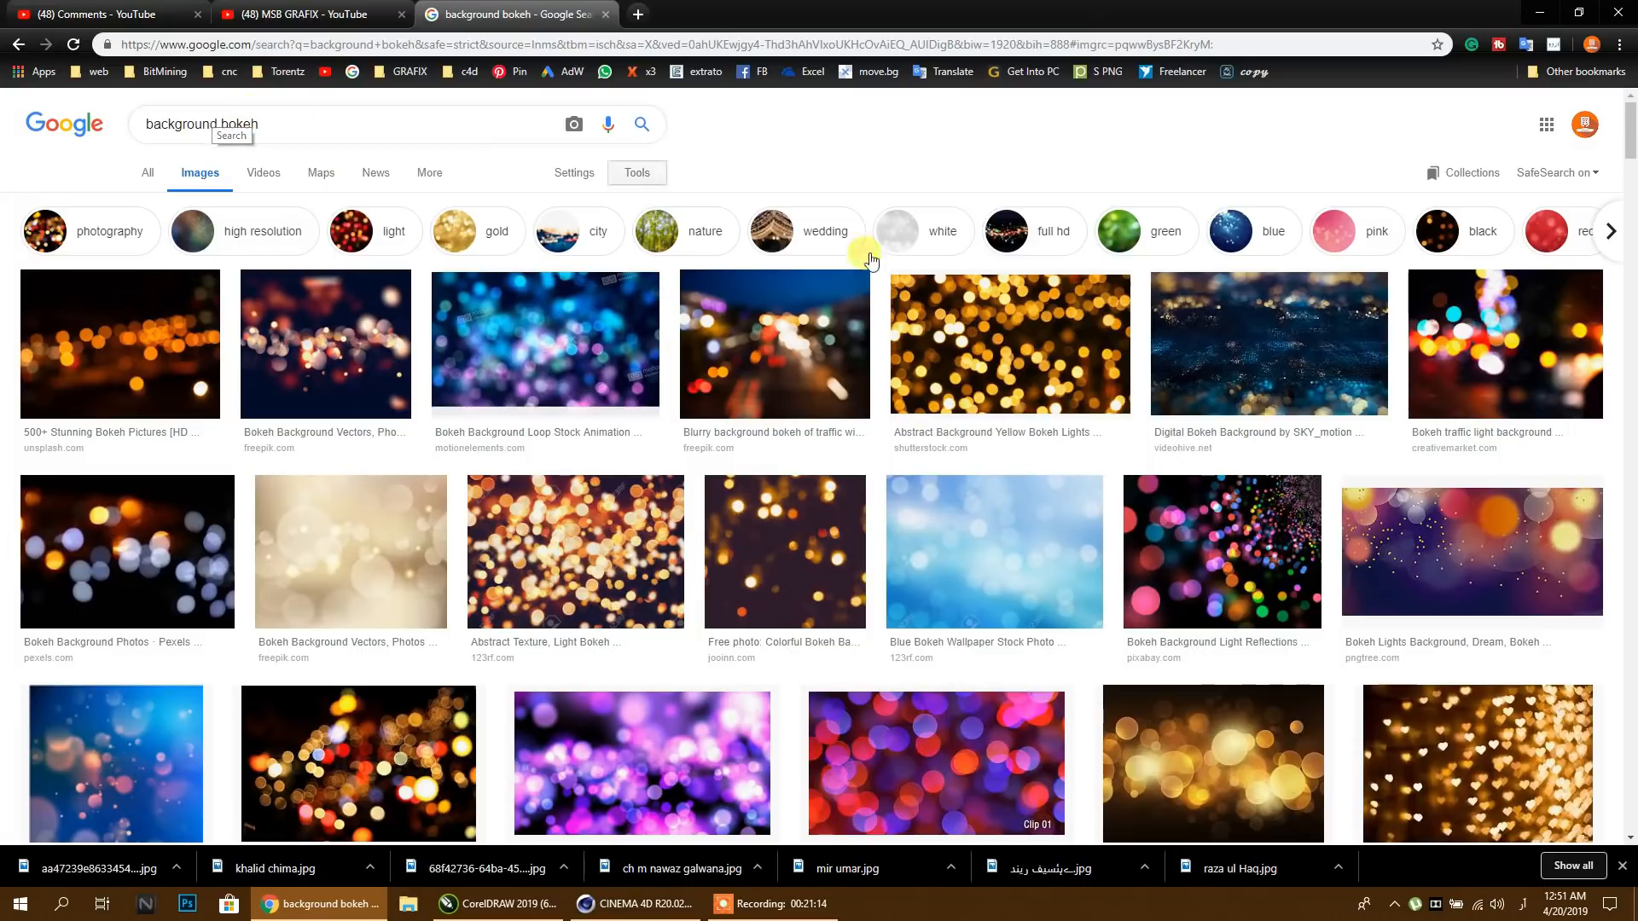
{"action": "left_click", "coordinate": [1003, 264]}
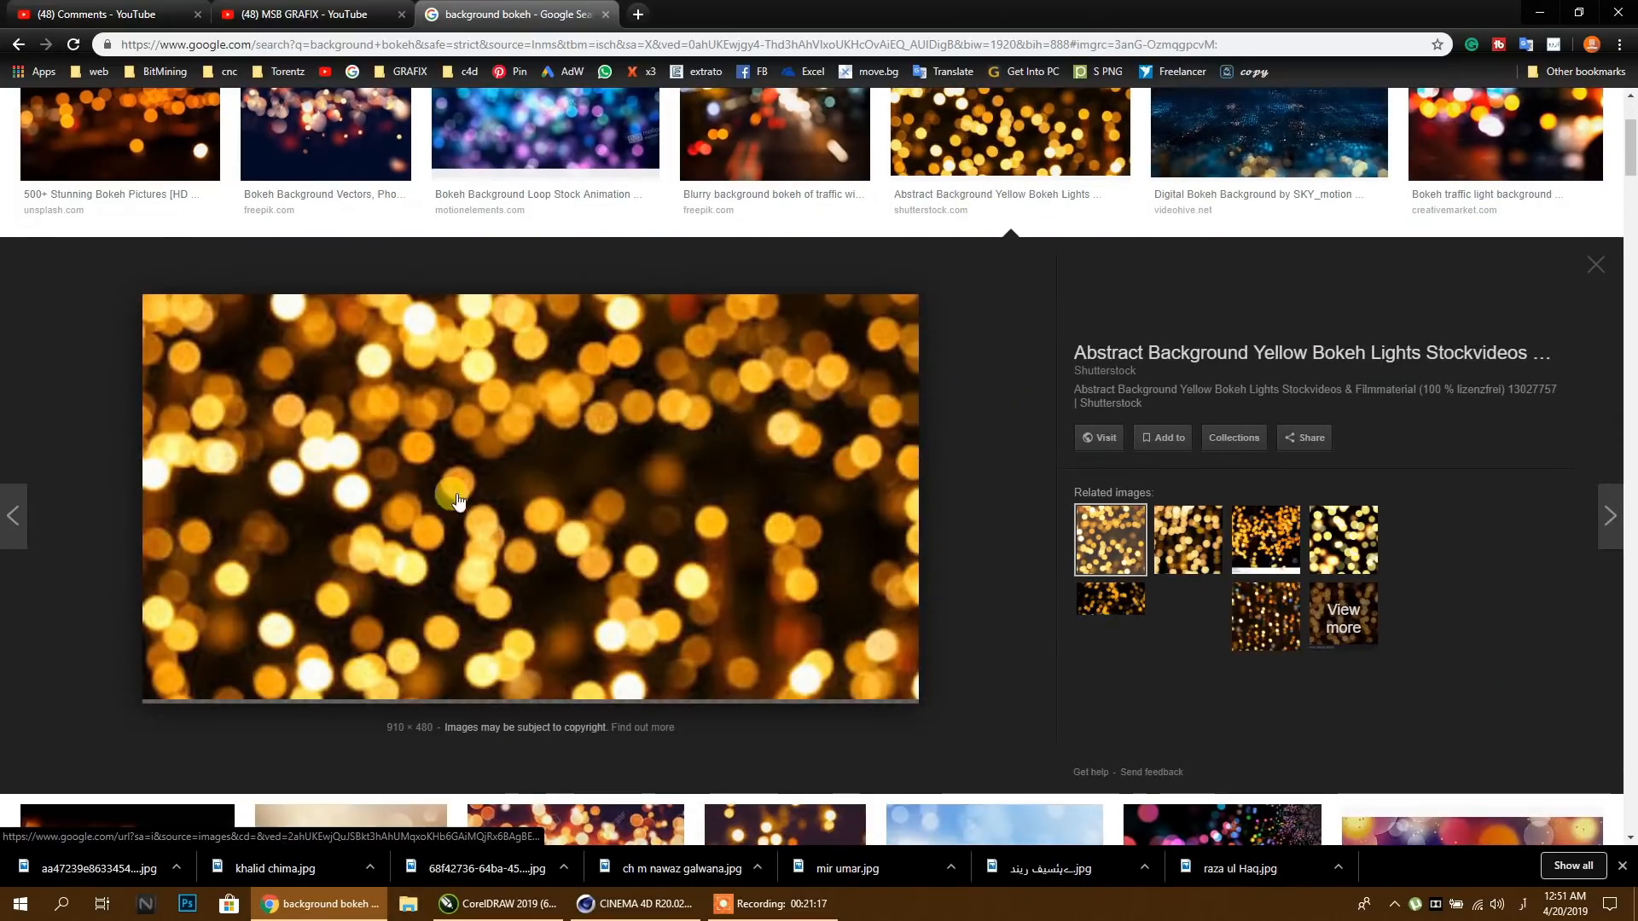
{"action": "right_click", "coordinate": [743, 530]}
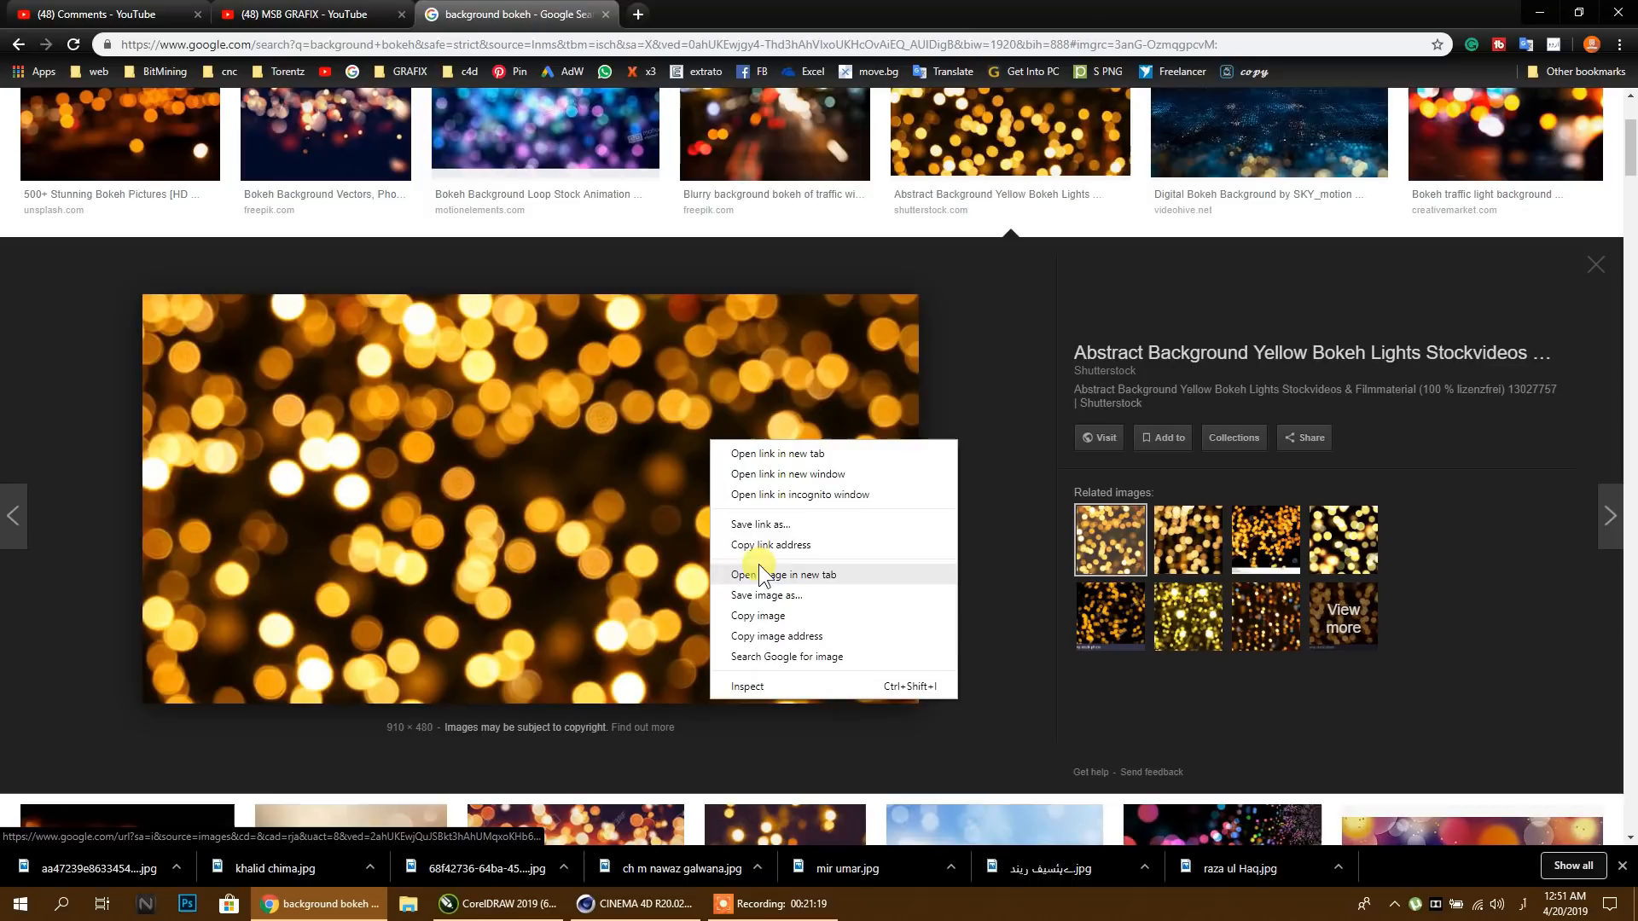
{"action": "left_click", "coordinate": [756, 615]}
{"action": "scroll", "coordinate": [633, 508], "scroll_direction": "down", "scroll_amount": 2}
Step: Switch back to CorelDRAW, paste the yellow bokeh picture and place it beside the praying silhouette image
{"action": "left_click", "coordinate": [500, 904]}
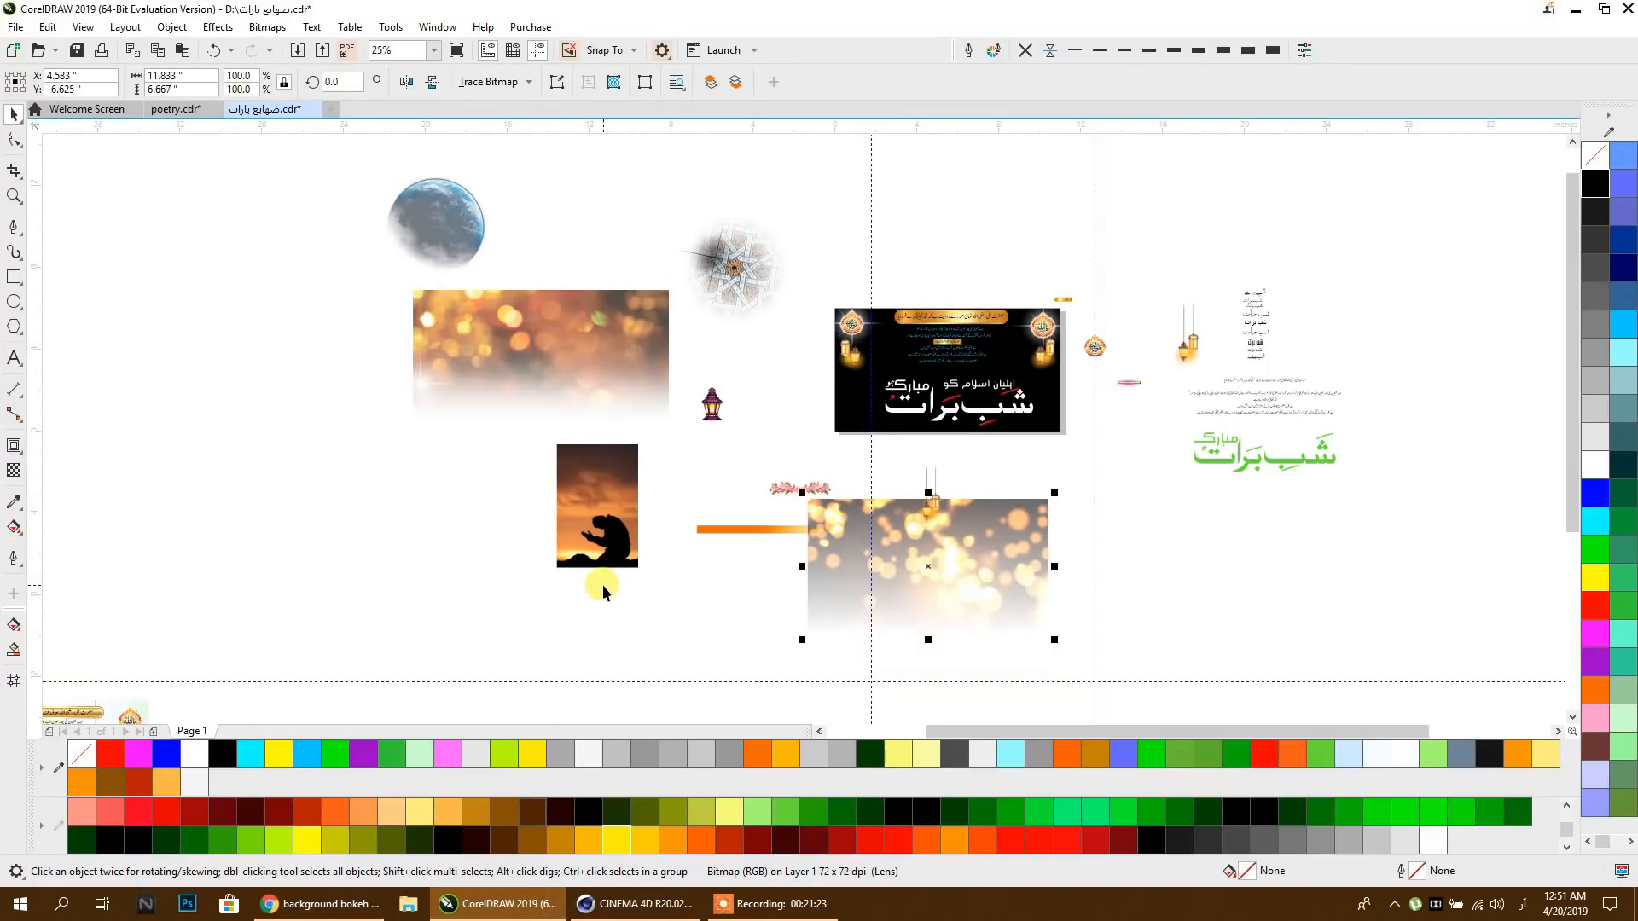
{"action": "key", "text": "ctrl+v"}
{"action": "left_click_drag", "start_coordinate": [875, 395], "coordinate": [325, 446]}
{"action": "left_click_drag", "start_coordinate": [261, 494], "coordinate": [888, 388]}
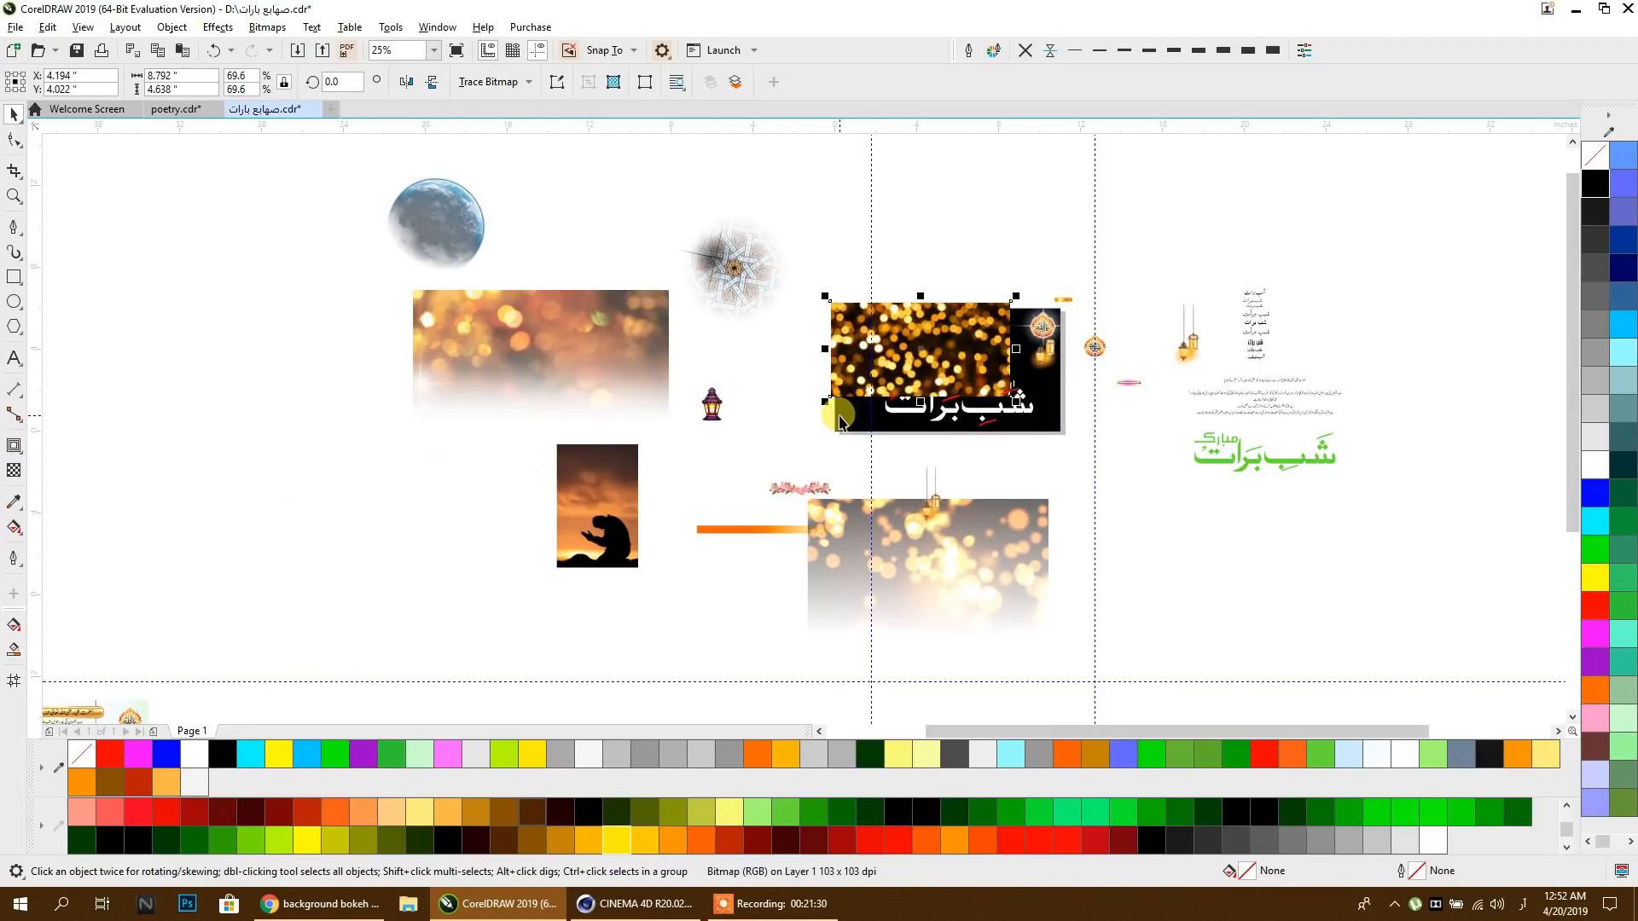
{"action": "key", "text": "ctrl+z"}
{"action": "key", "text": "ctrl+z"}
{"action": "key", "text": "ctrl+z"}
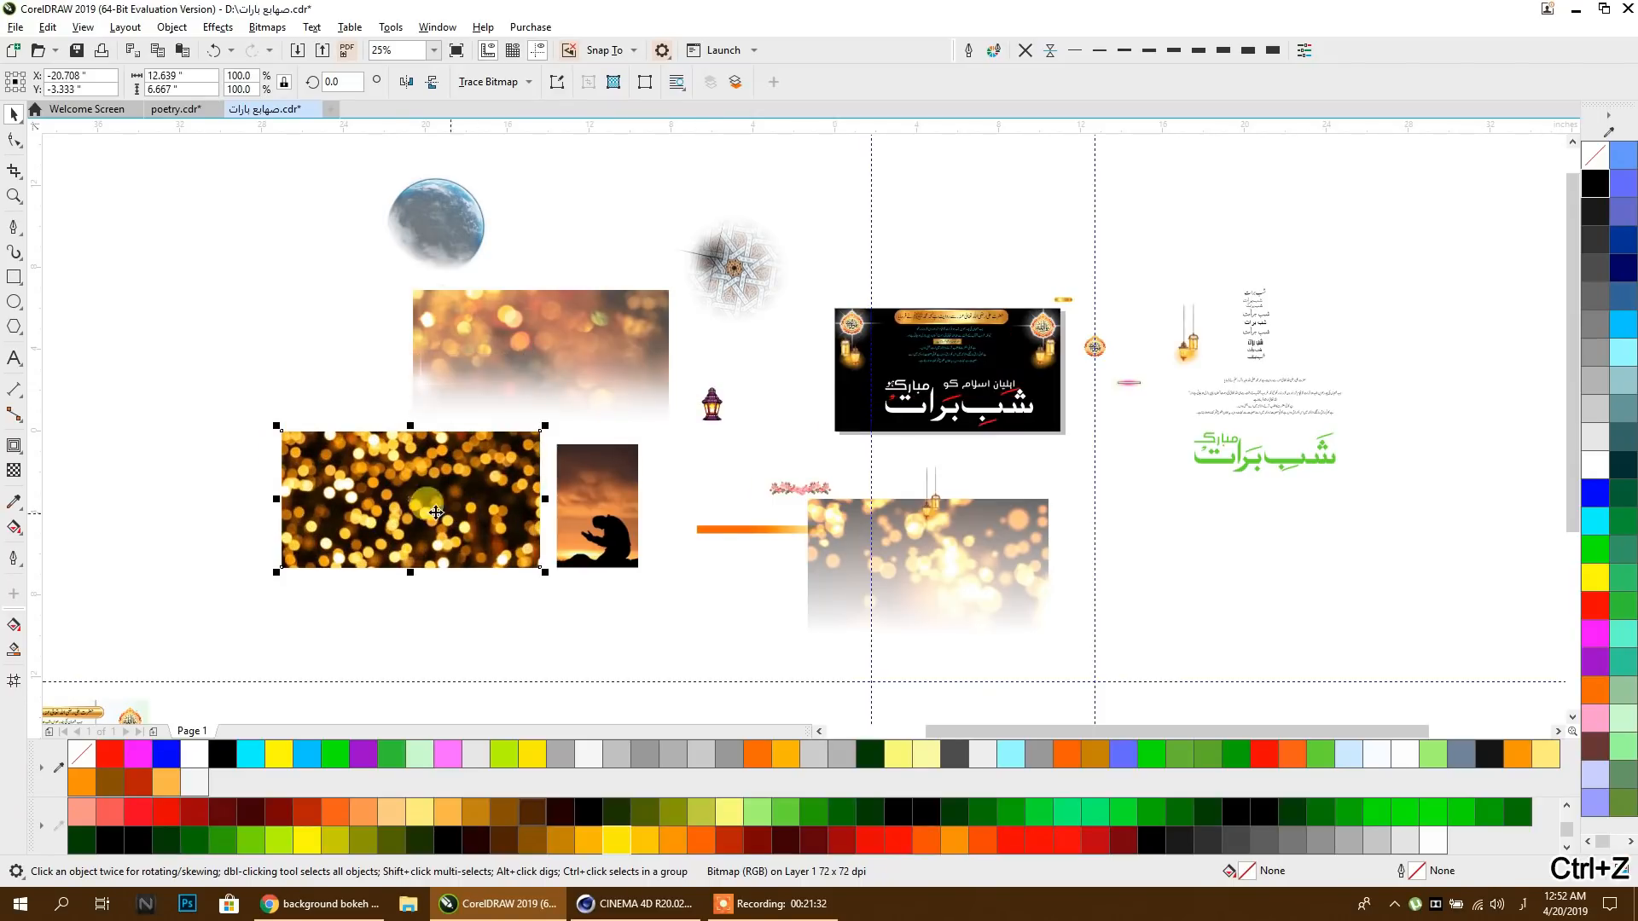
Step: Apply a vertical fountain transparency to the pasted bokeh picture, fading it out towards its lower edge
{"action": "left_click", "coordinate": [13, 470]}
{"action": "left_click_drag", "start_coordinate": [385, 394], "coordinate": [377, 543]}
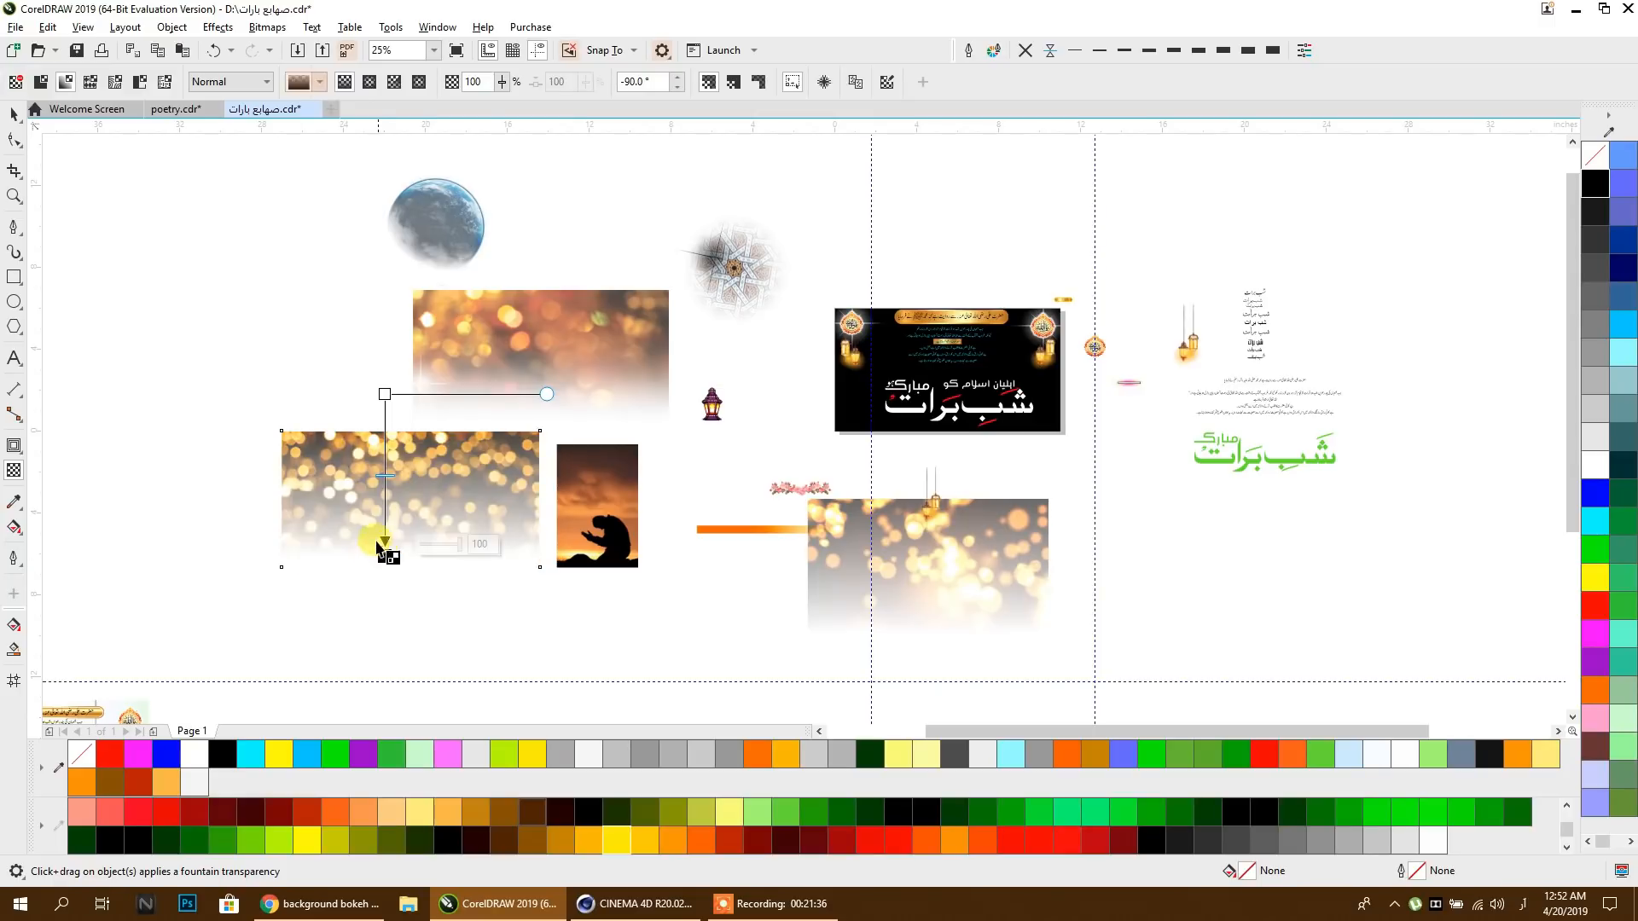
{"action": "scroll", "coordinate": [375, 465], "scroll_direction": "up", "scroll_amount": 1}
{"action": "left_click_drag", "start_coordinate": [391, 327], "coordinate": [395, 241]}
{"action": "left_click_drag", "start_coordinate": [394, 653], "coordinate": [394, 619]}
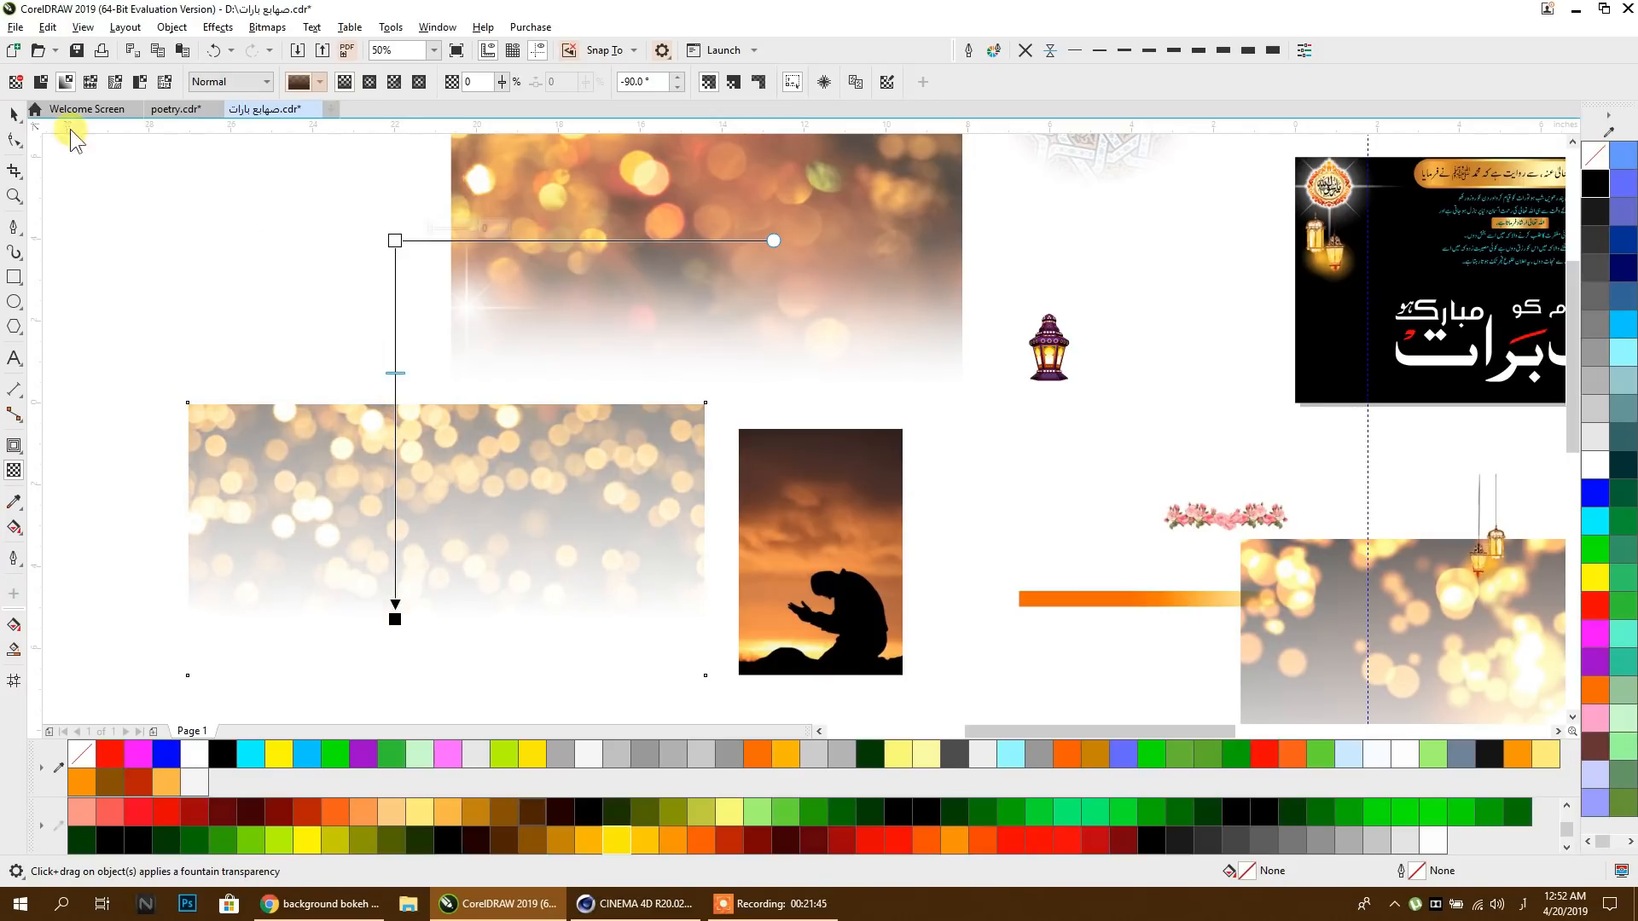
Step: Place the faded bokeh picture inside the black banner rectangle with PowerClip
{"action": "left_click", "coordinate": [14, 114]}
{"action": "scroll", "coordinate": [219, 316], "scroll_direction": "down", "scroll_amount": 2}
{"action": "right_click", "coordinate": [297, 413]}
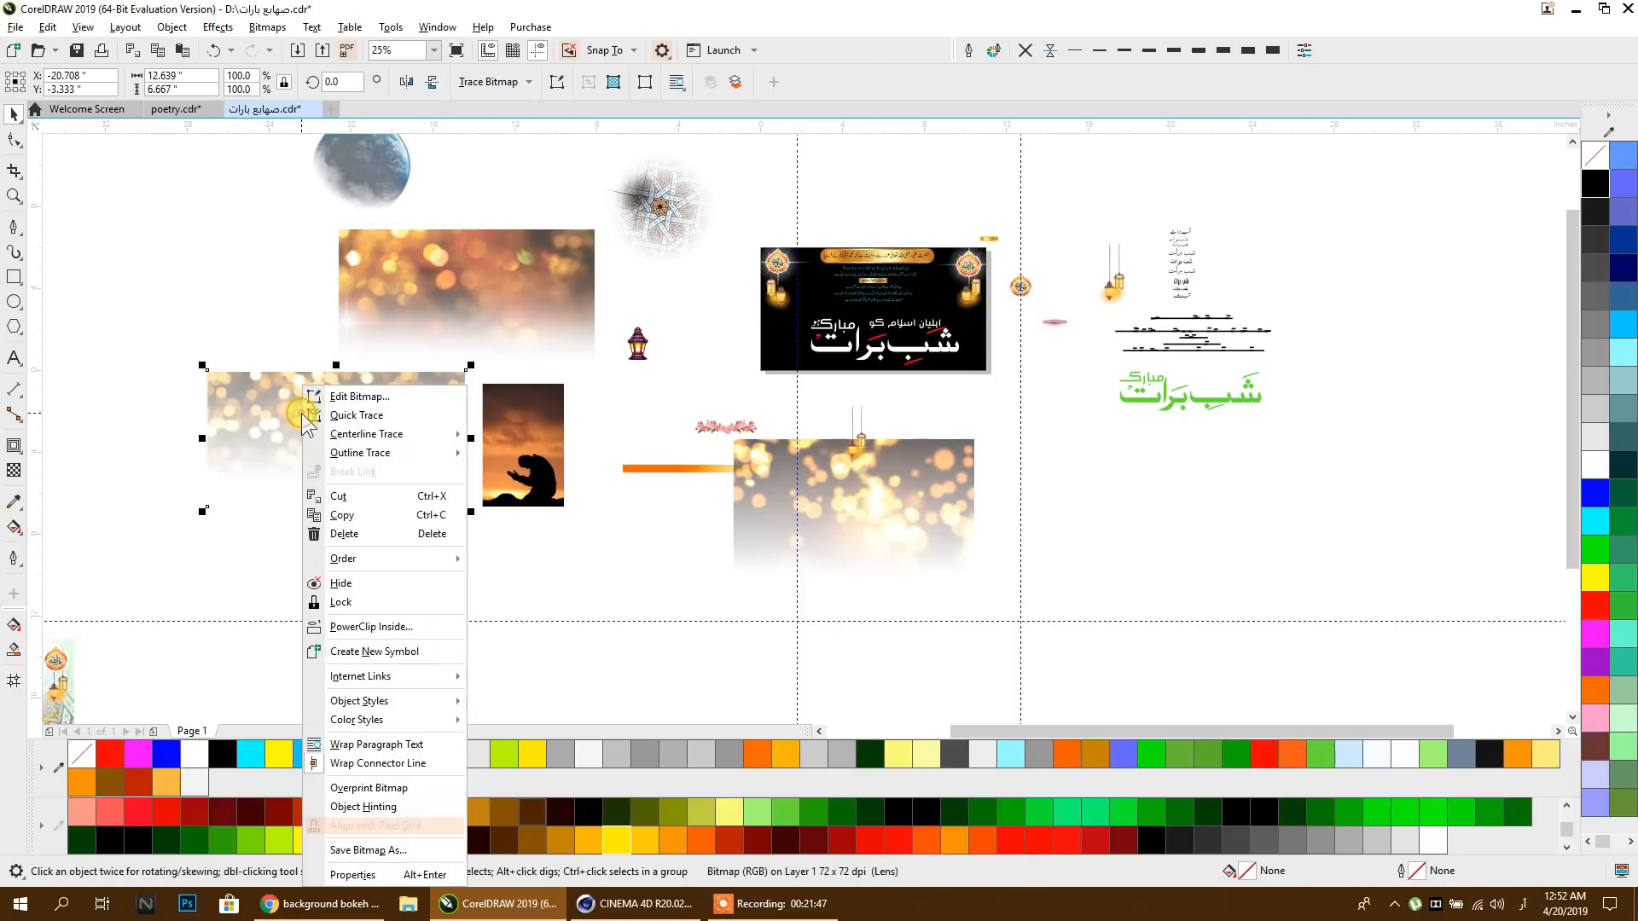
{"action": "left_click", "coordinate": [728, 379]}
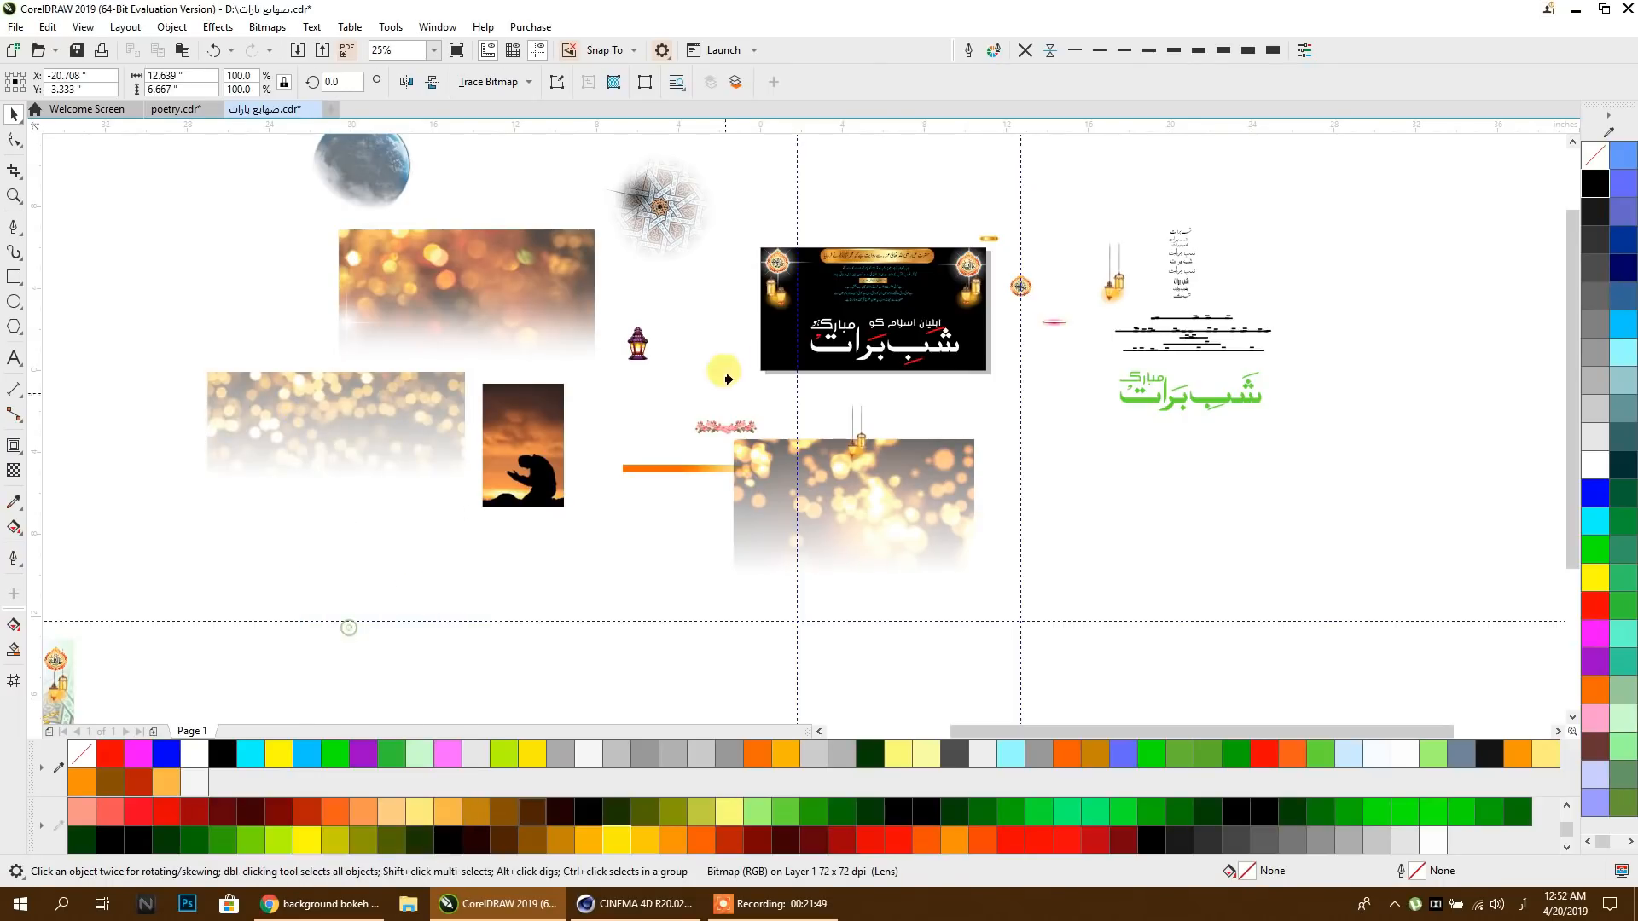
{"action": "left_click", "coordinate": [770, 337]}
Step: Edit the banner's PowerClip contents and shift the bokeh picture down slightly so its upper edge meets the banner's
{"action": "left_click_drag", "start_coordinate": [771, 337], "coordinate": [583, 380]}
{"action": "scroll", "coordinate": [675, 354], "scroll_direction": "up", "scroll_amount": 1}
{"action": "scroll", "coordinate": [675, 355], "scroll_direction": "up", "scroll_amount": 2}
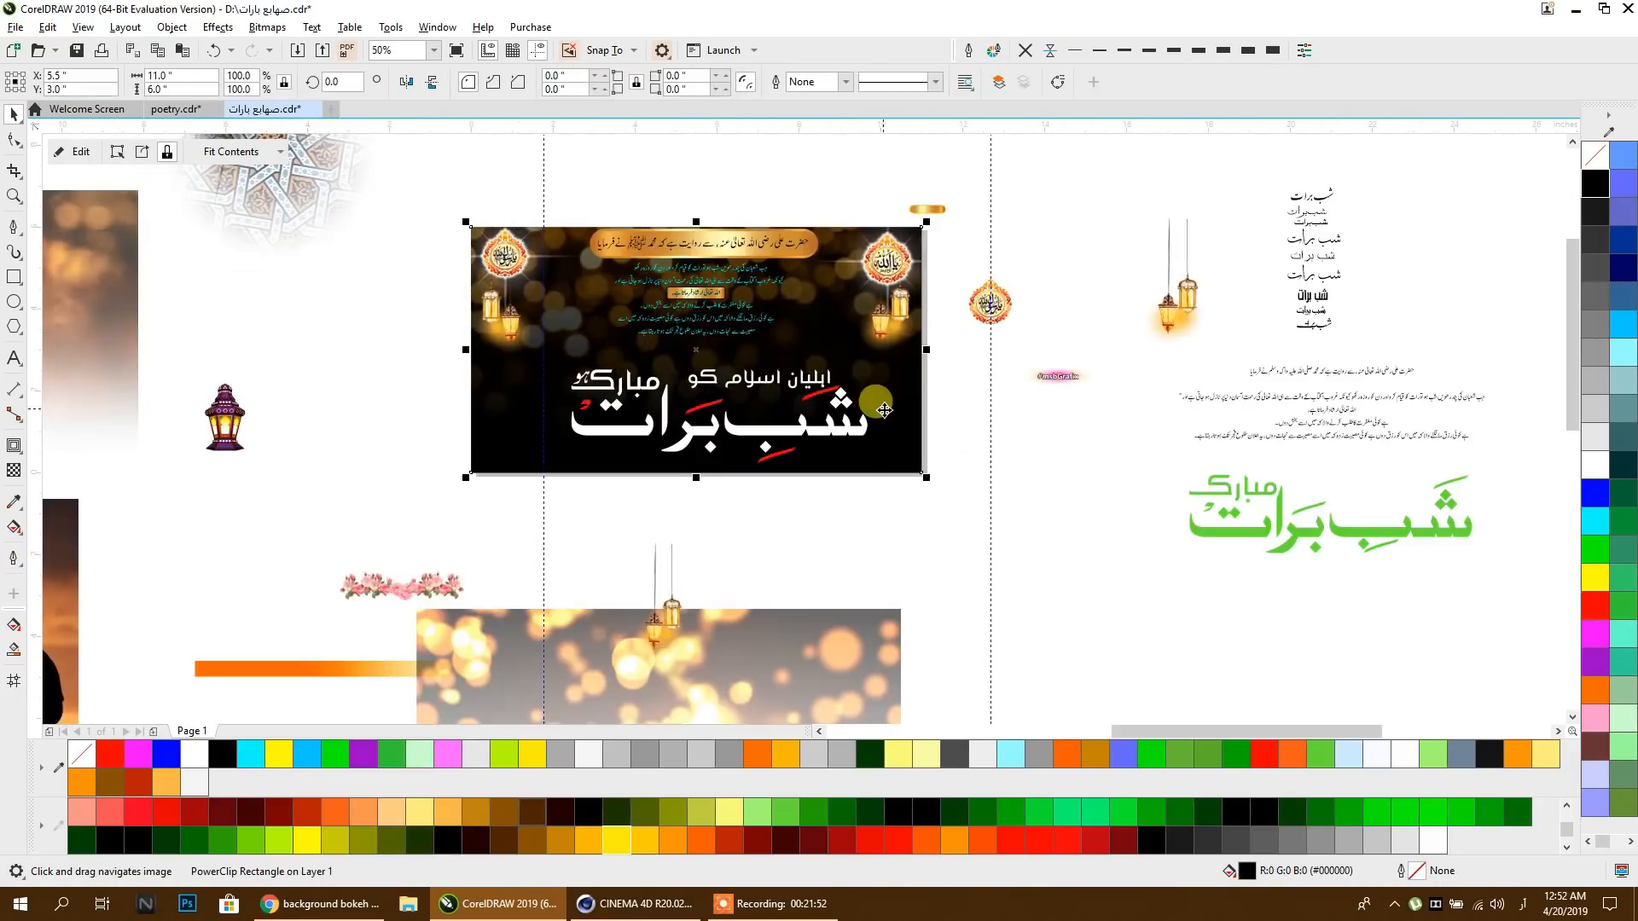
{"action": "double_click", "coordinate": [895, 421]}
{"action": "left_click", "coordinate": [893, 249]}
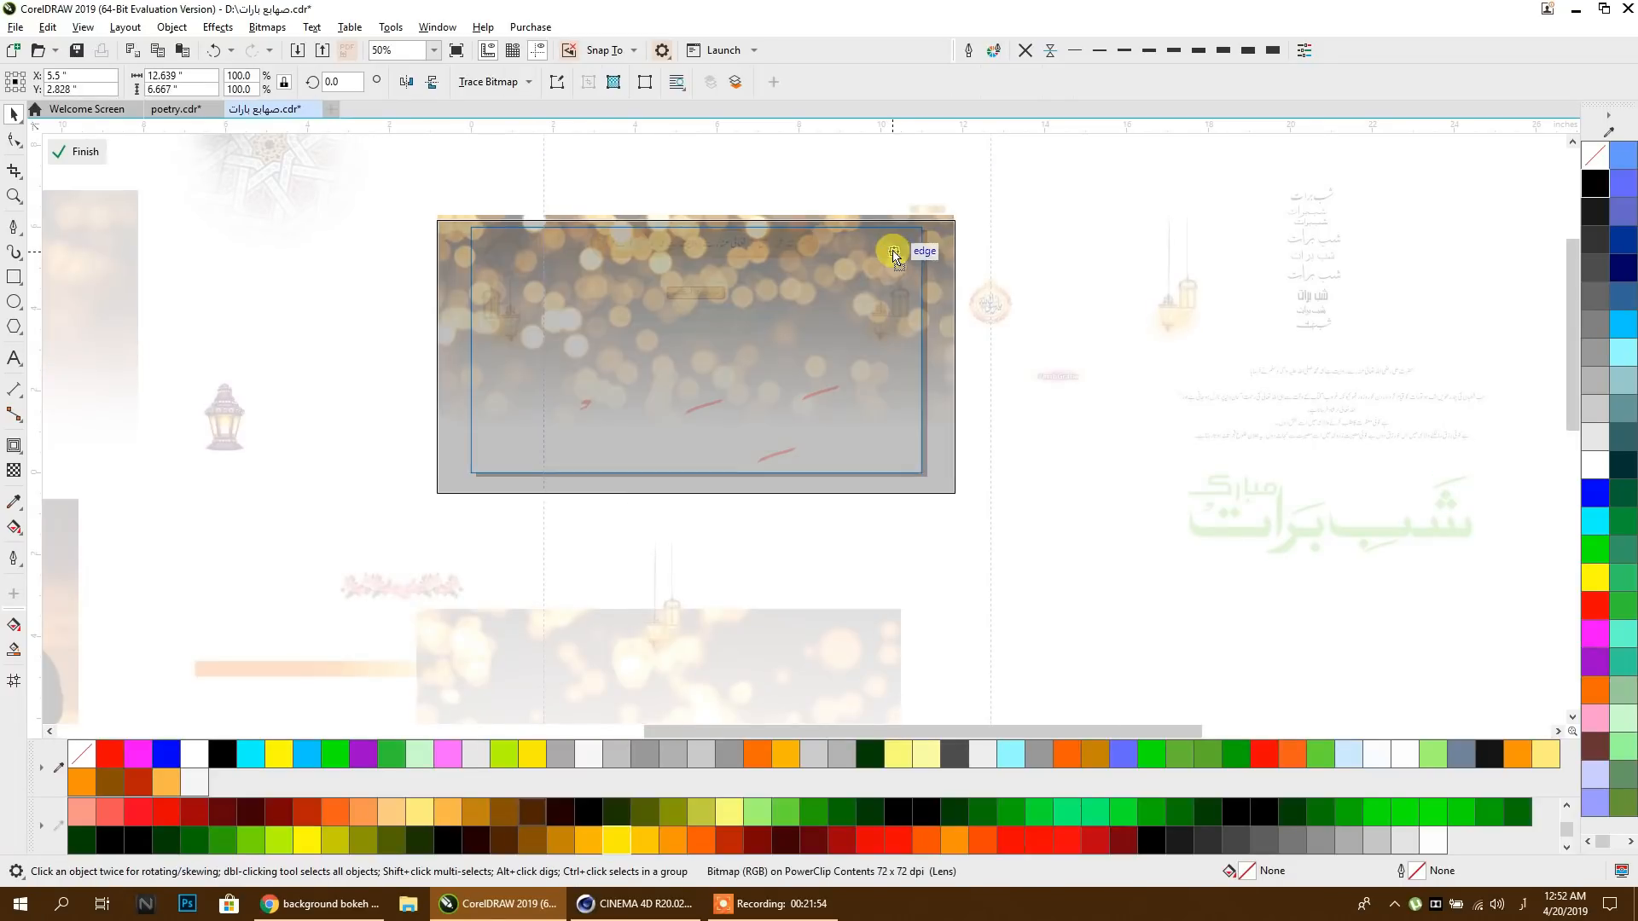
{"action": "left_click_drag", "start_coordinate": [893, 259], "coordinate": [893, 255]}
{"action": "scroll", "coordinate": [671, 226], "scroll_direction": "up", "scroll_amount": 2}
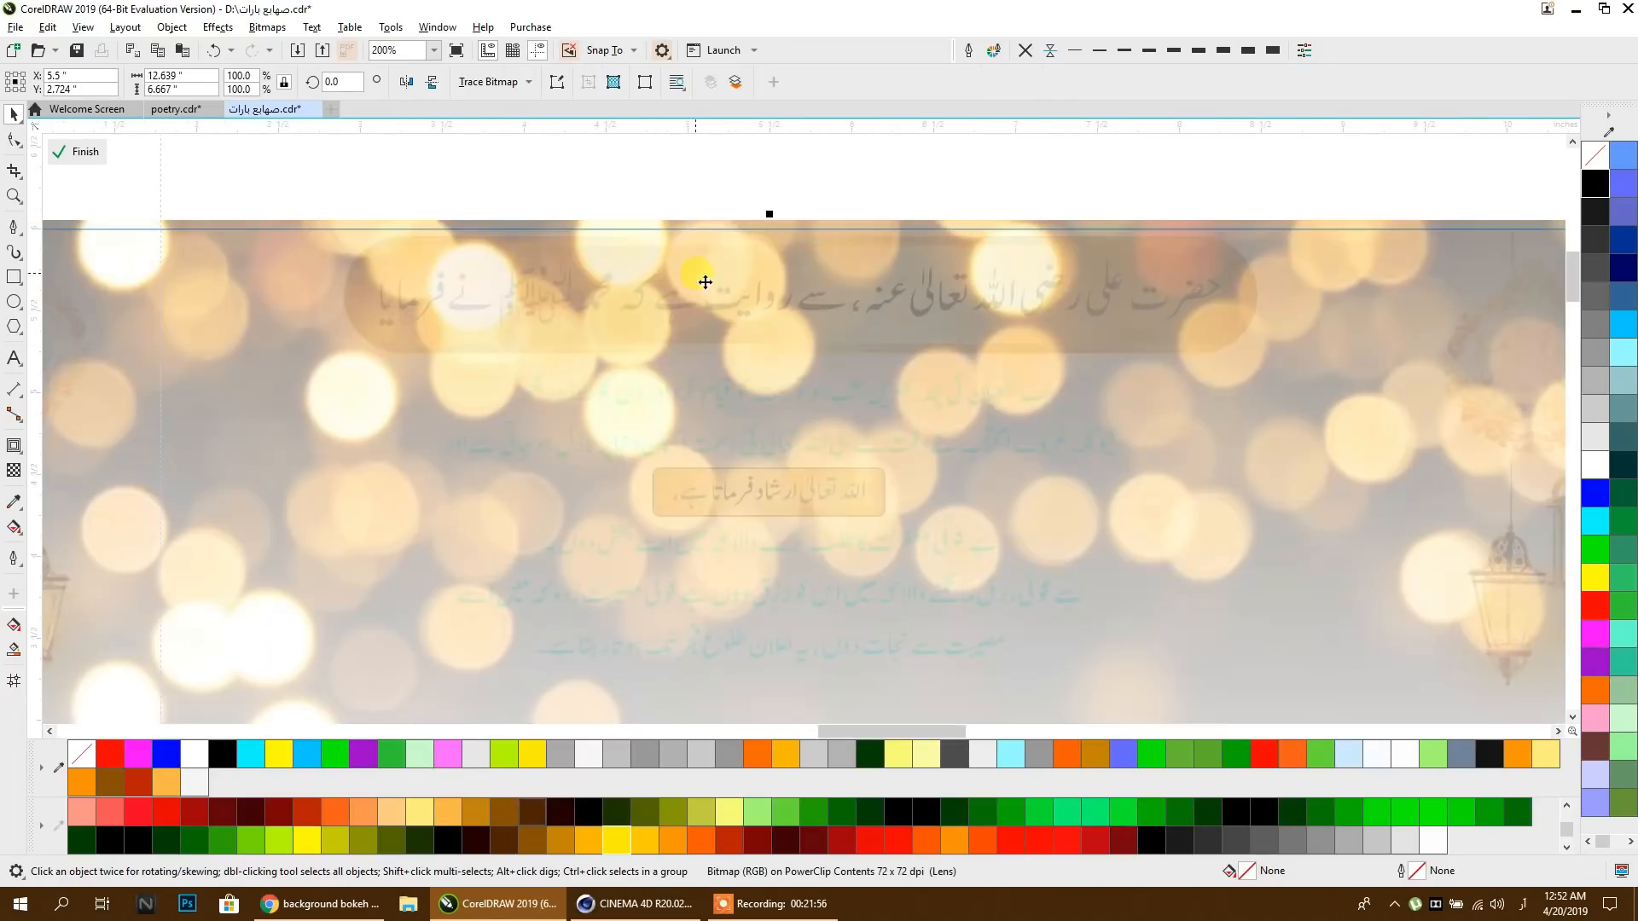
Step: Adjust the bokeh picture's transparency fade so the lights reach further down, and finish editing the PowerClip contents
{"action": "left_click", "coordinate": [14, 470]}
{"action": "scroll", "coordinate": [556, 301], "scroll_direction": "down", "scroll_amount": 2}
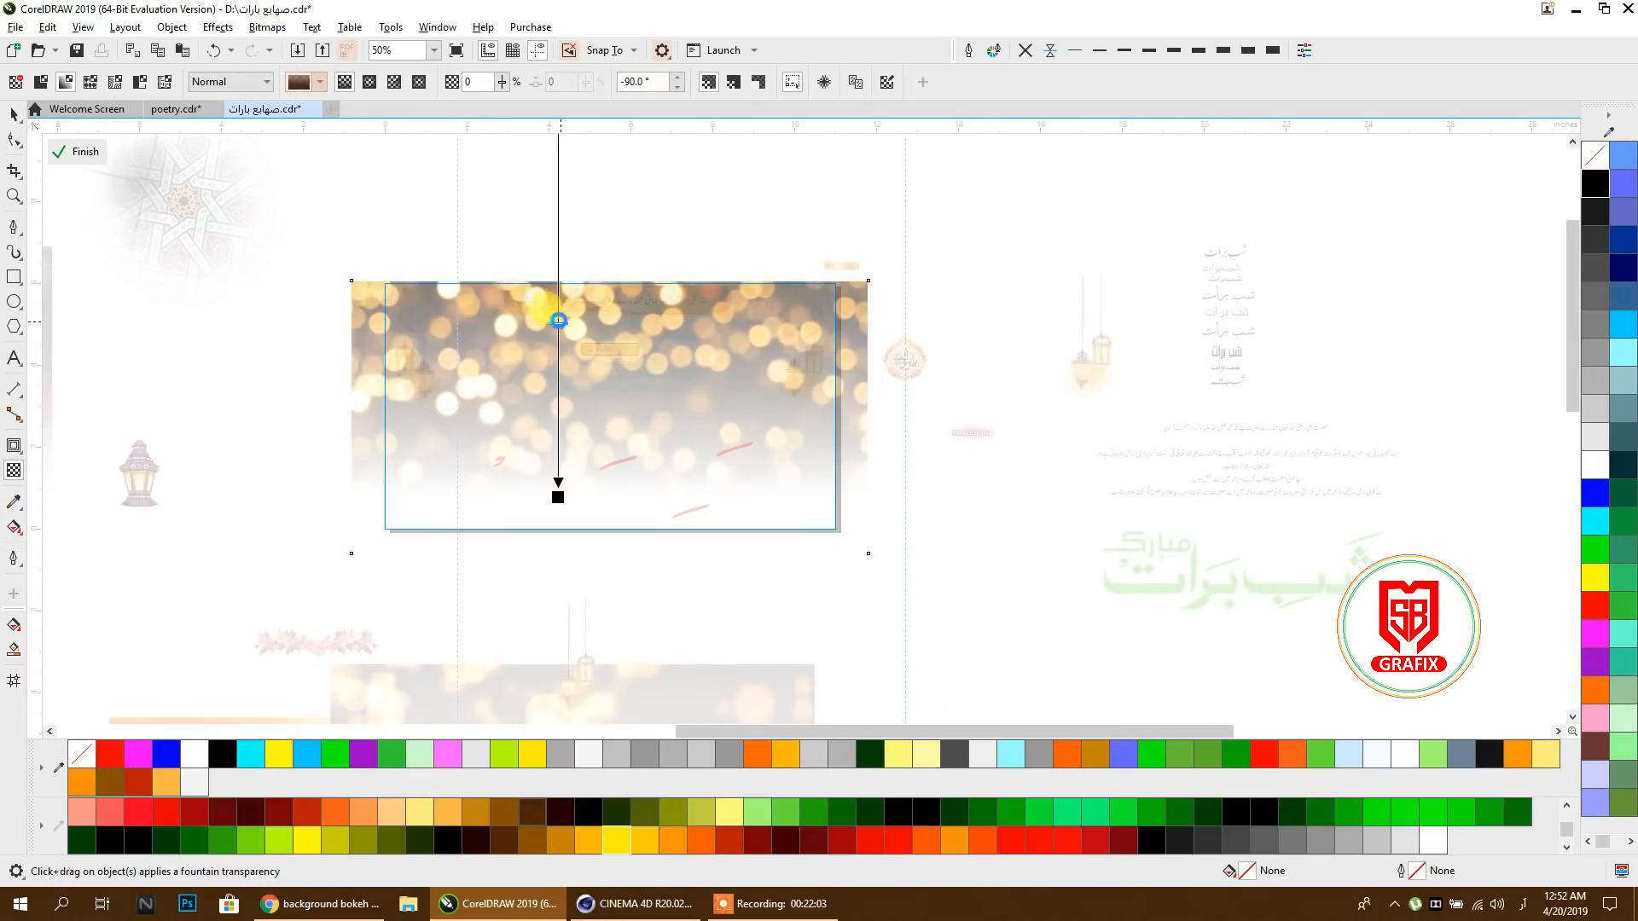
{"action": "left_click", "coordinate": [13, 115]}
{"action": "left_click", "coordinate": [401, 205], "text": "ctrl"}
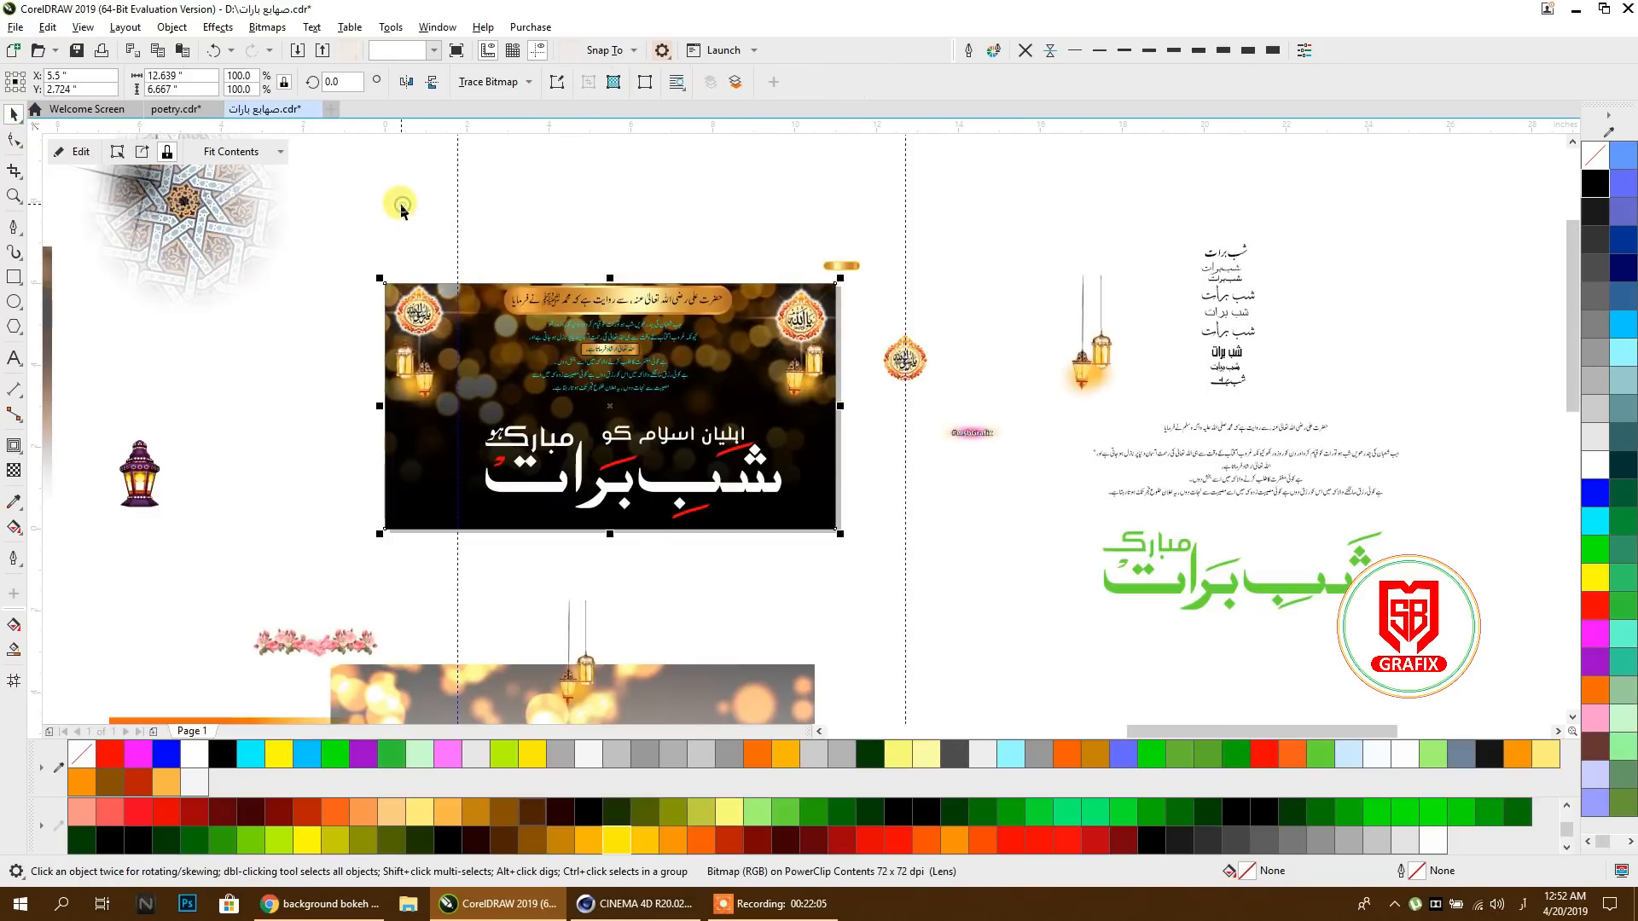
{"action": "left_click", "coordinate": [401, 203]}
Step: Give the cyan hadith text a 0.5 pt white outline and a red fill
{"action": "scroll", "coordinate": [454, 384], "scroll_direction": "up", "scroll_amount": 1}
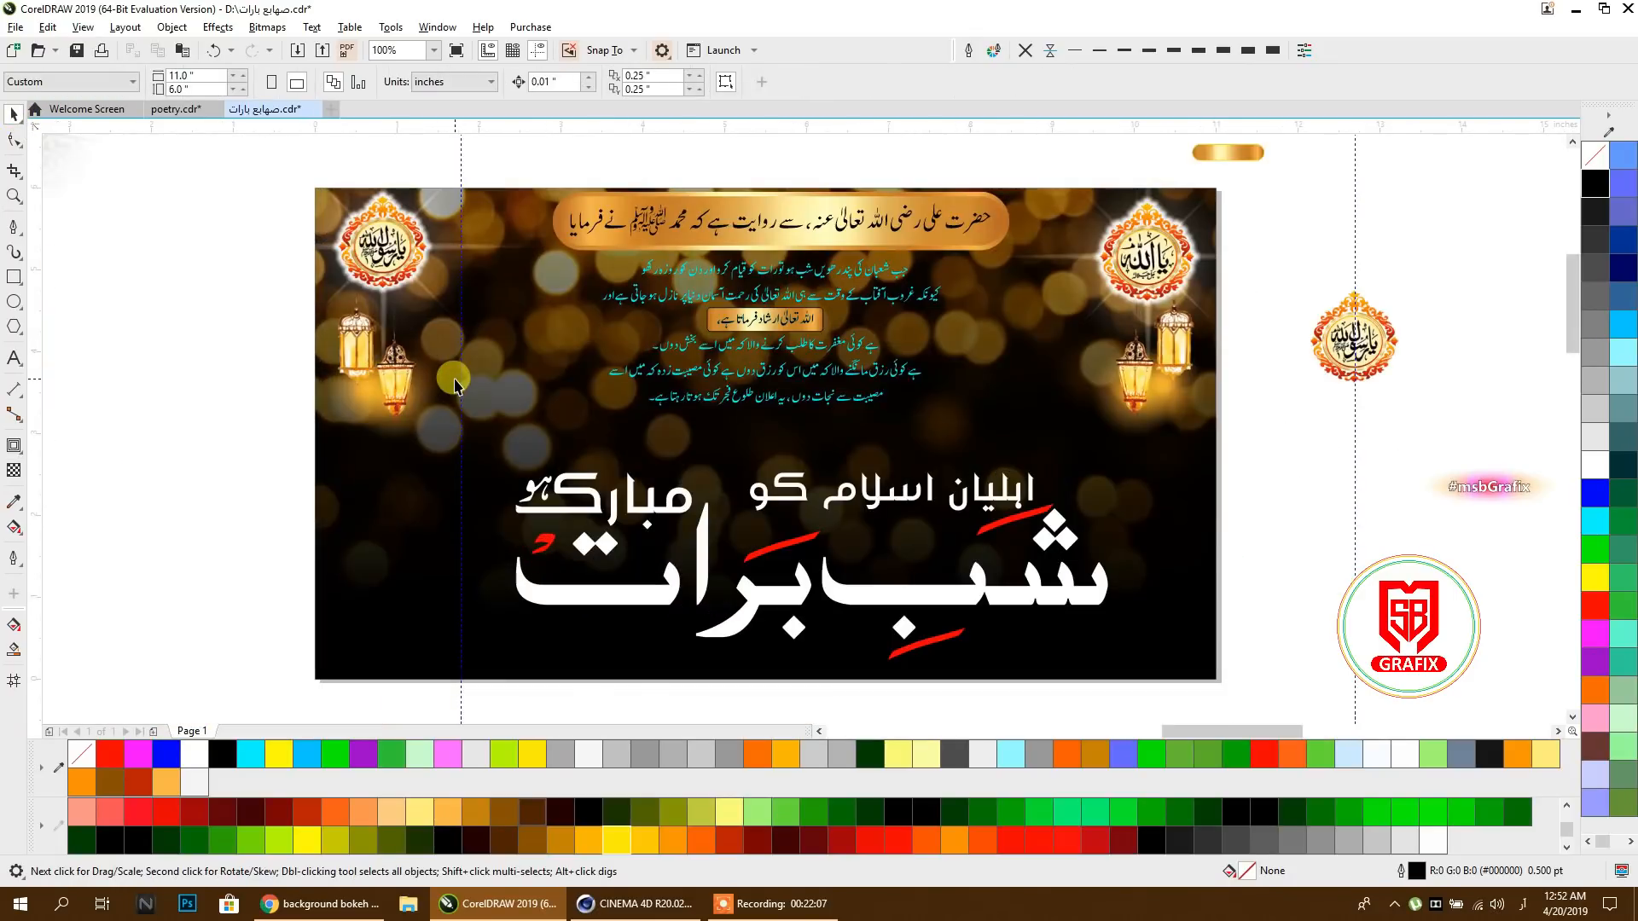
{"action": "scroll", "coordinate": [455, 384], "scroll_direction": "down", "scroll_amount": 1}
{"action": "scroll", "coordinate": [585, 367], "scroll_direction": "up", "scroll_amount": 2}
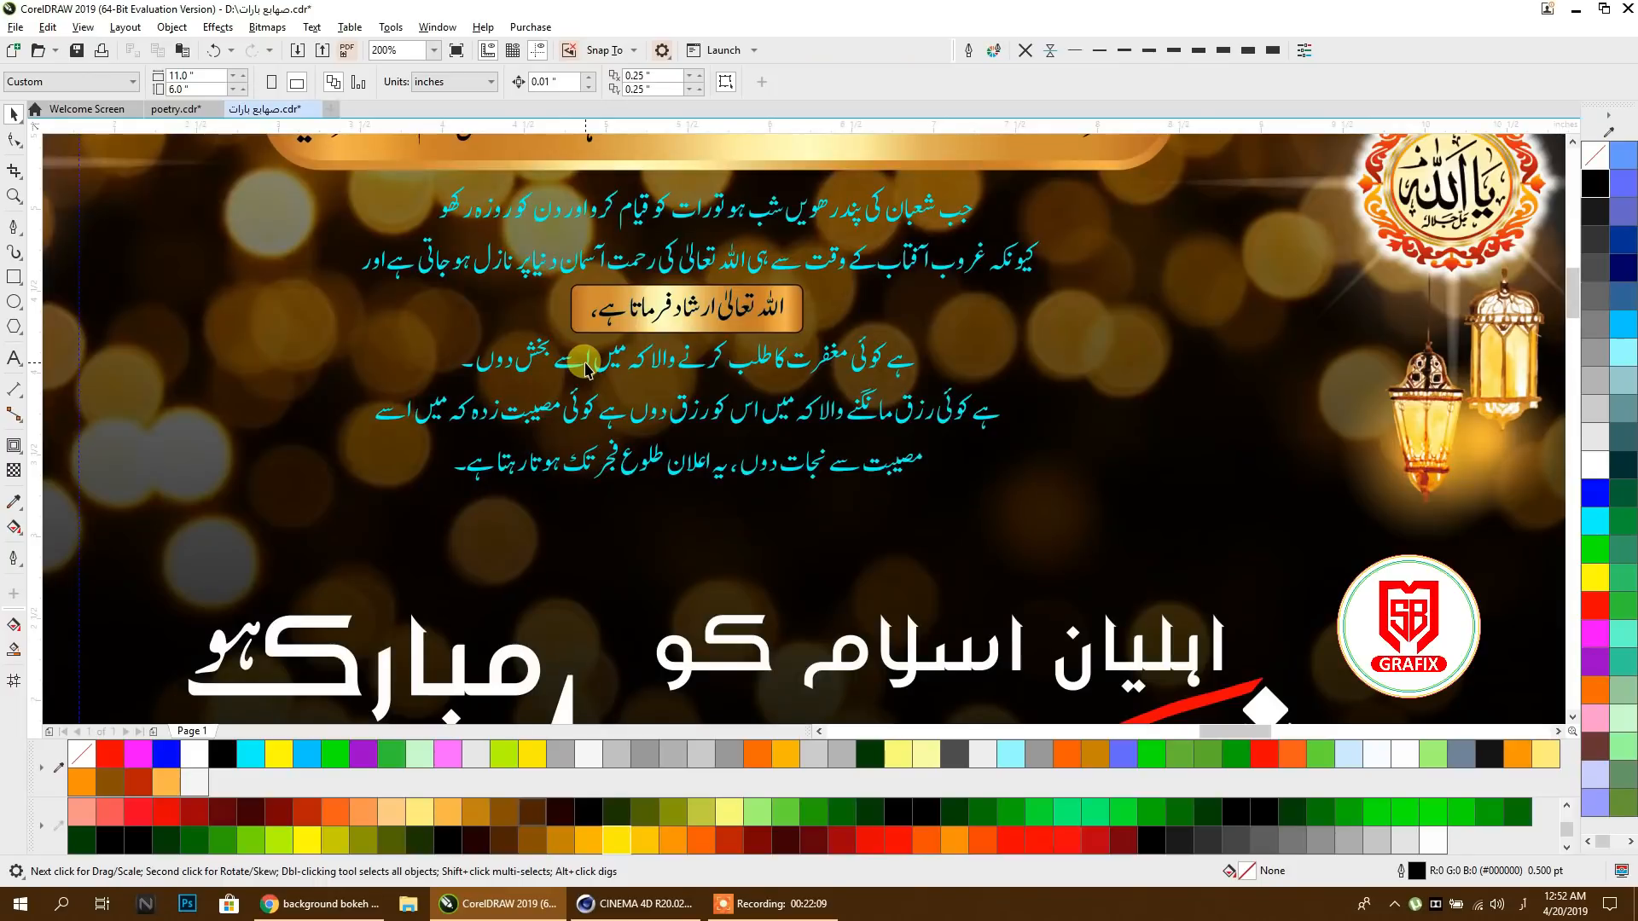
{"action": "left_click", "coordinate": [575, 373]}
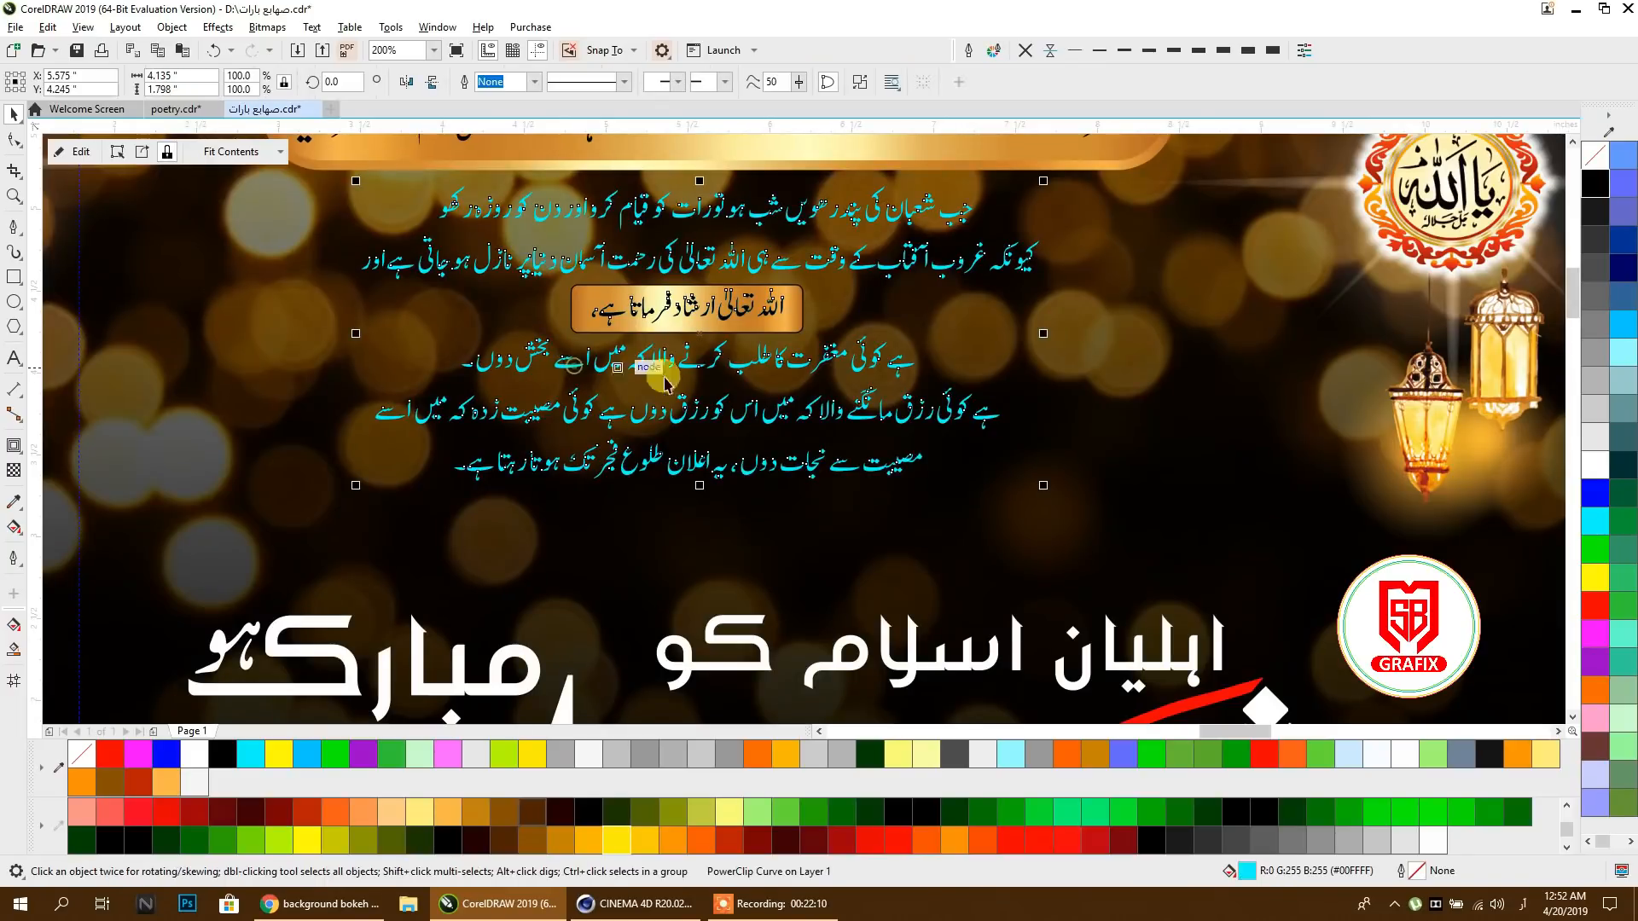
{"action": "right_click", "coordinate": [1592, 463]}
{"action": "left_click", "coordinate": [1596, 184]}
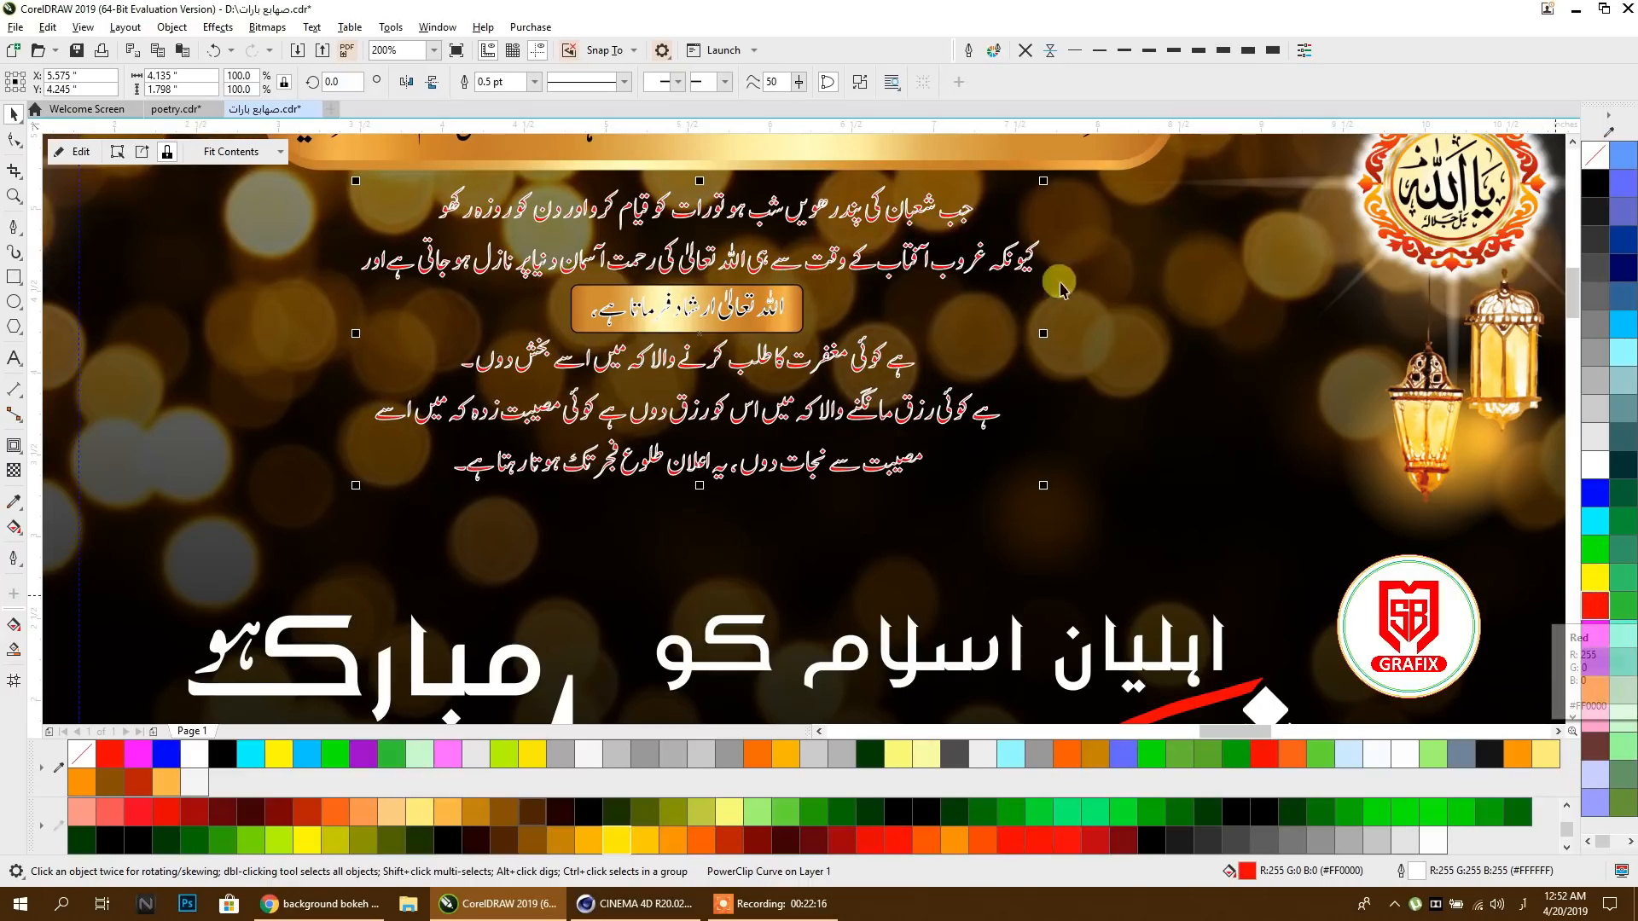
Step: Set the hadith text's outline to round corners and round line caps, and fill the text with green
{"action": "left_click", "coordinate": [972, 51]}
{"action": "left_click", "coordinate": [685, 483]}
{"action": "left_click", "coordinate": [683, 509]}
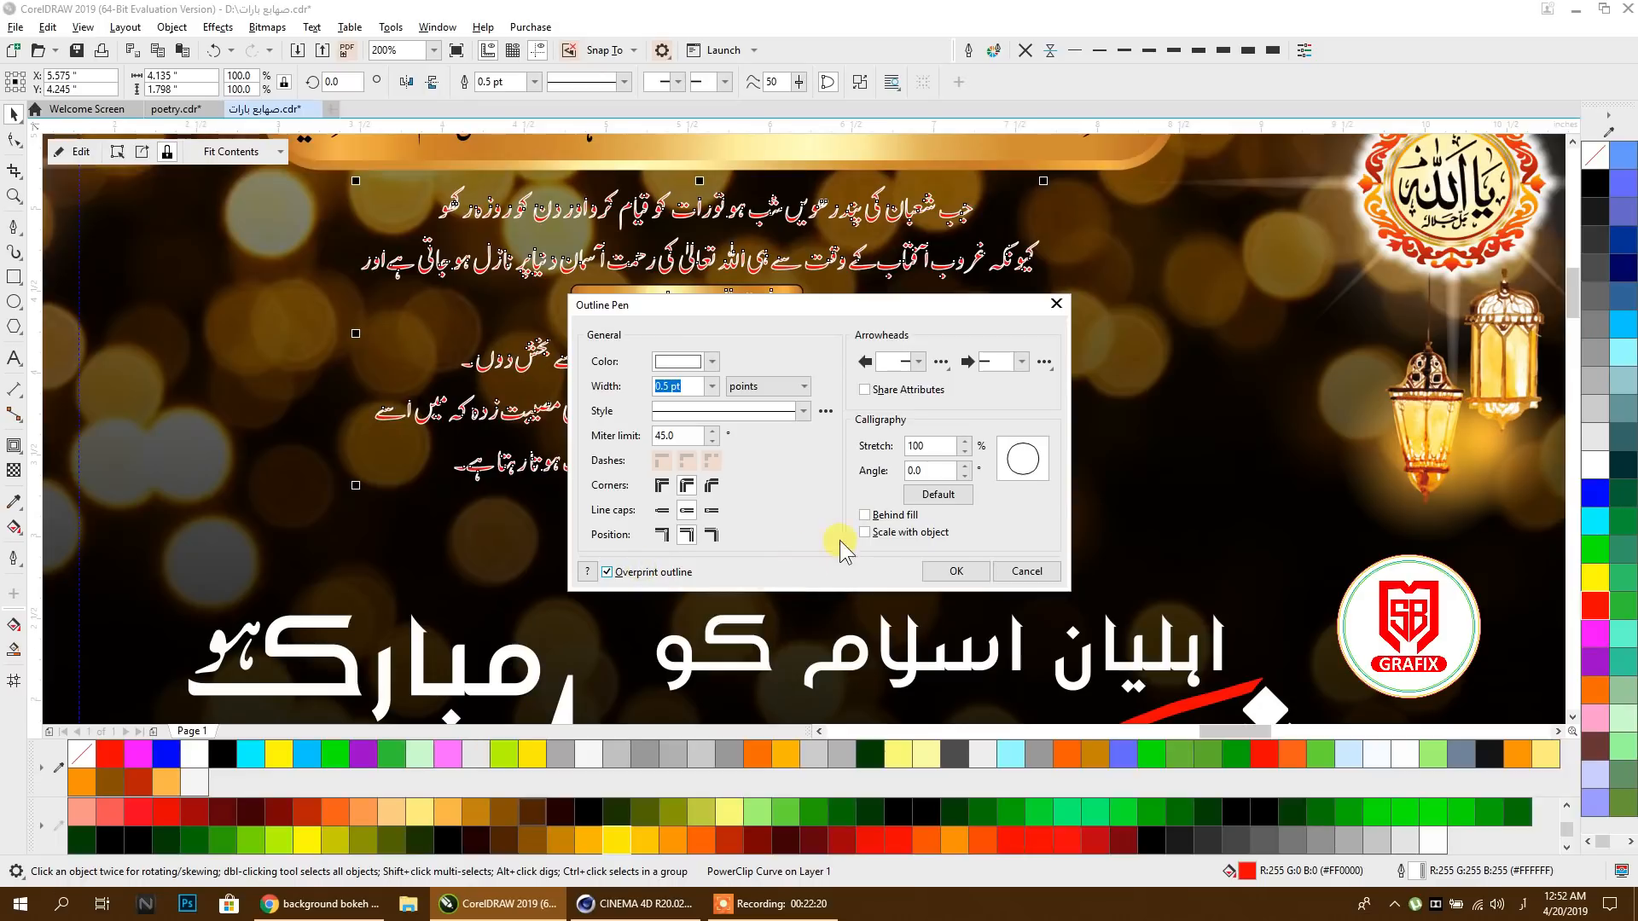
{"action": "left_click", "coordinate": [945, 572]}
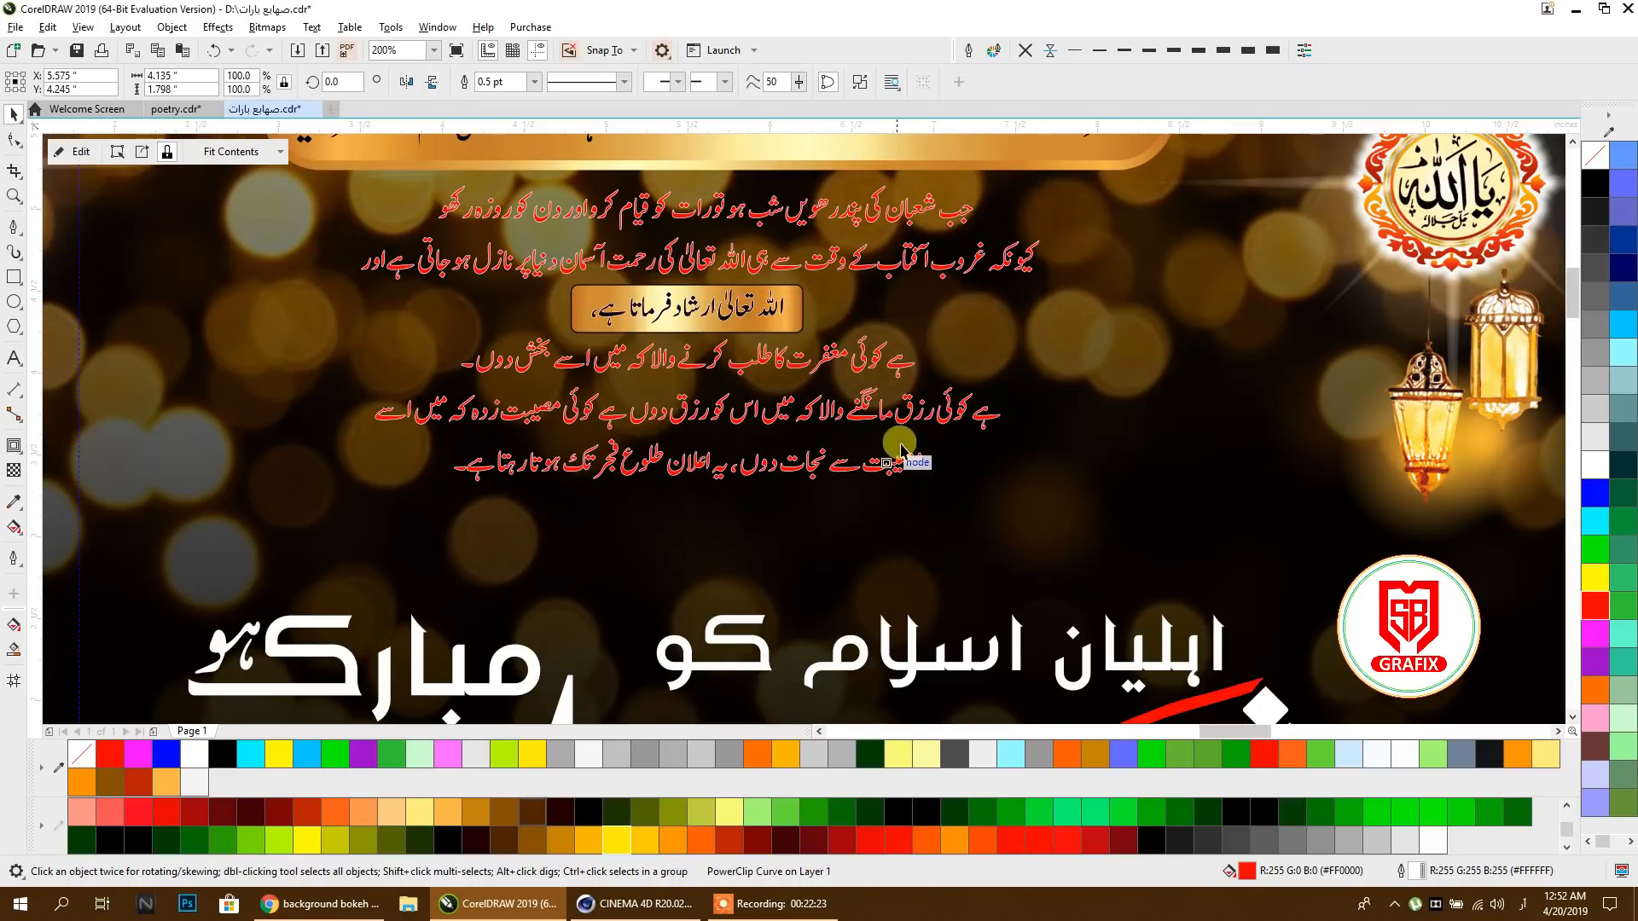
{"action": "left_click", "coordinate": [1595, 547]}
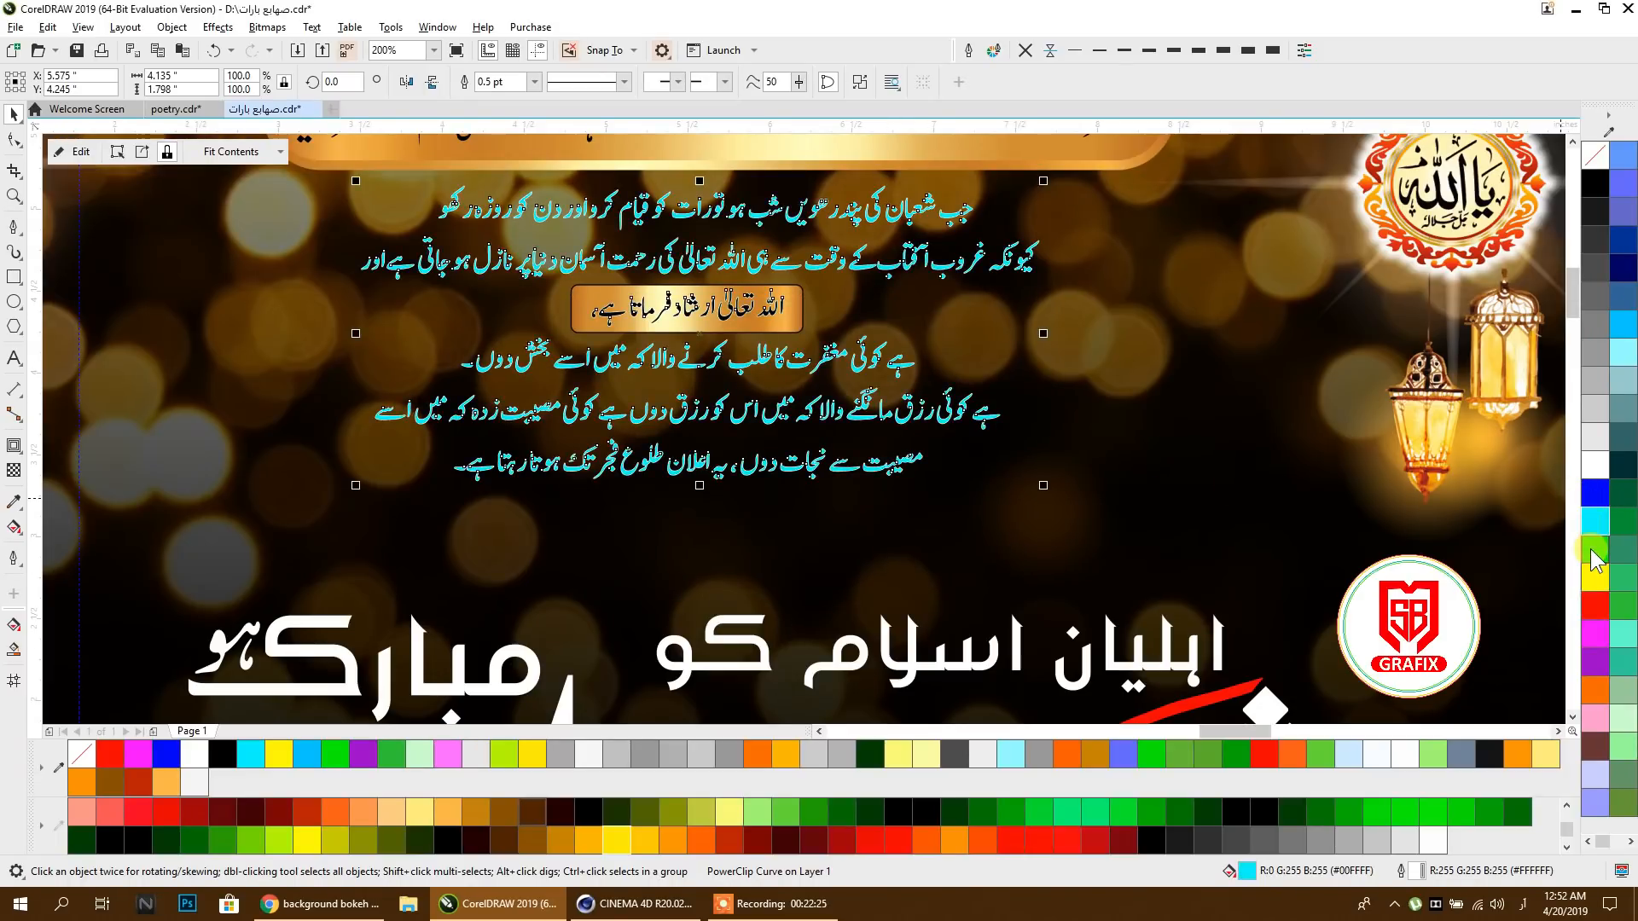
{"action": "scroll", "coordinate": [827, 307], "scroll_direction": "down", "scroll_amount": 2}
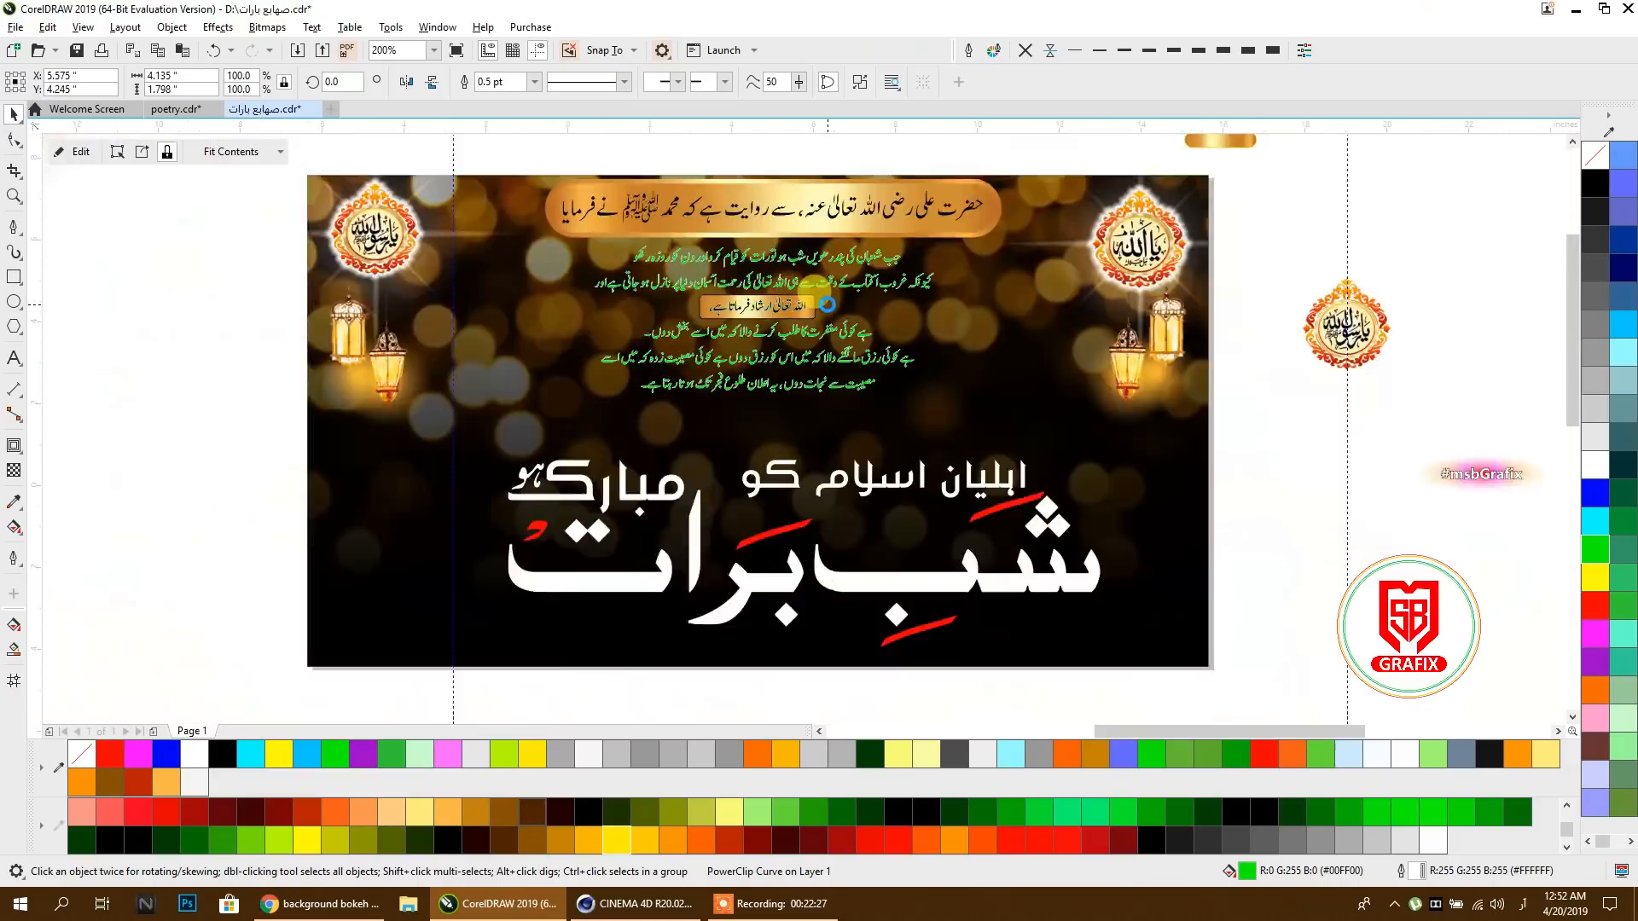
Step: Set the hadith text's outline to 1 pt, try black, yellow and cyan outline colours on it, and fill the text with blue
{"action": "scroll", "coordinate": [824, 294], "scroll_direction": "up", "scroll_amount": 2}
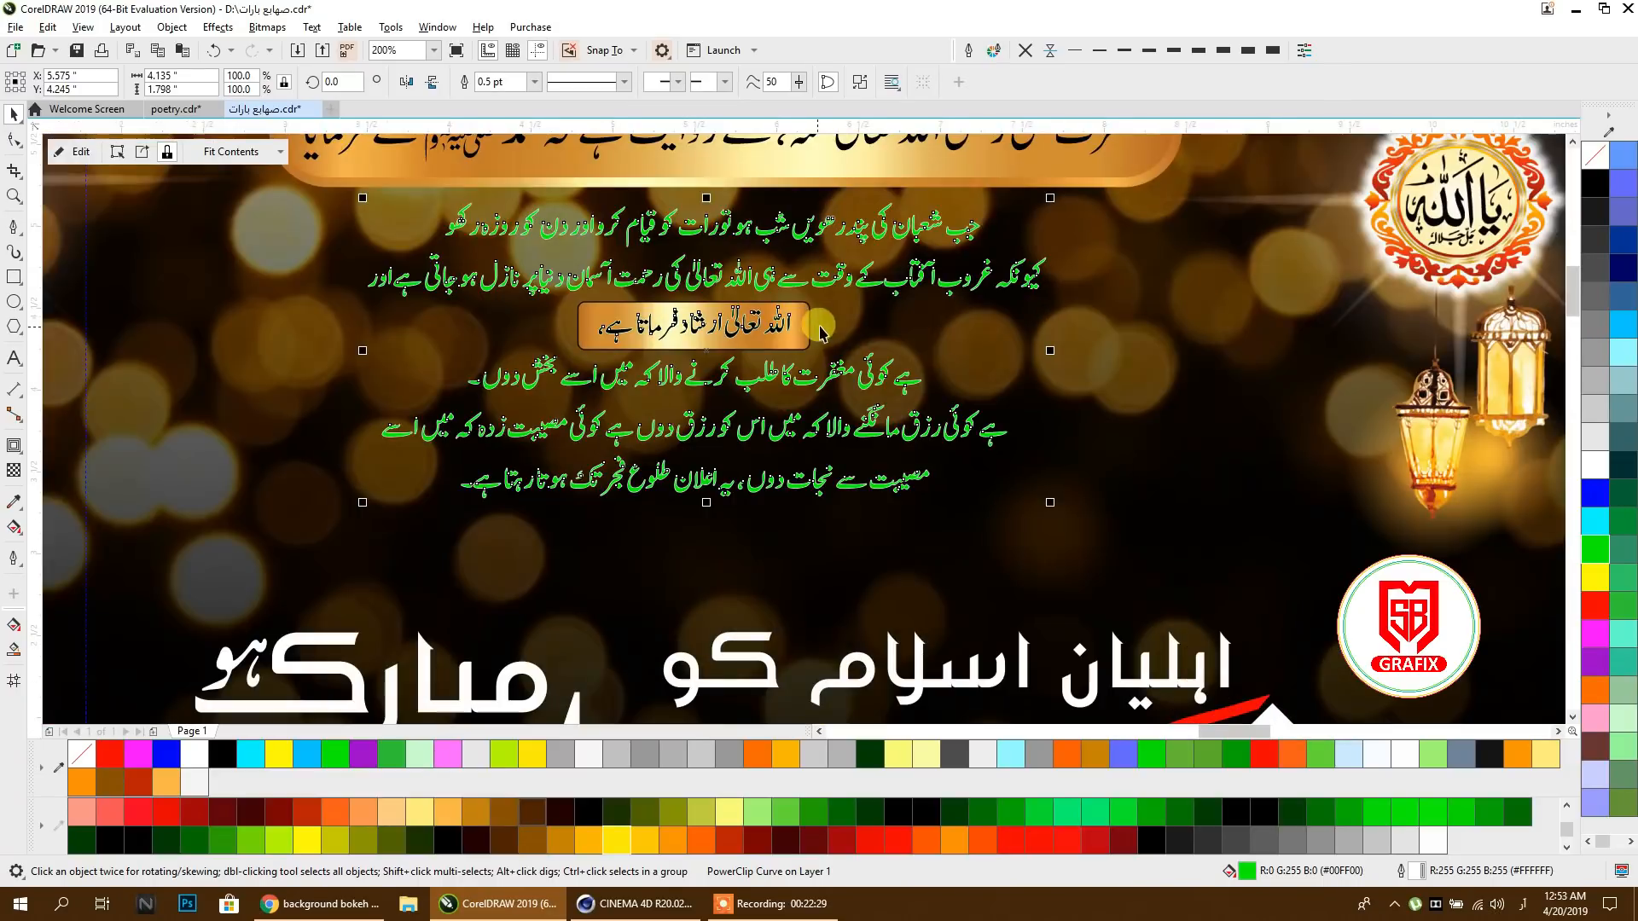
{"action": "left_click", "coordinate": [1121, 51]}
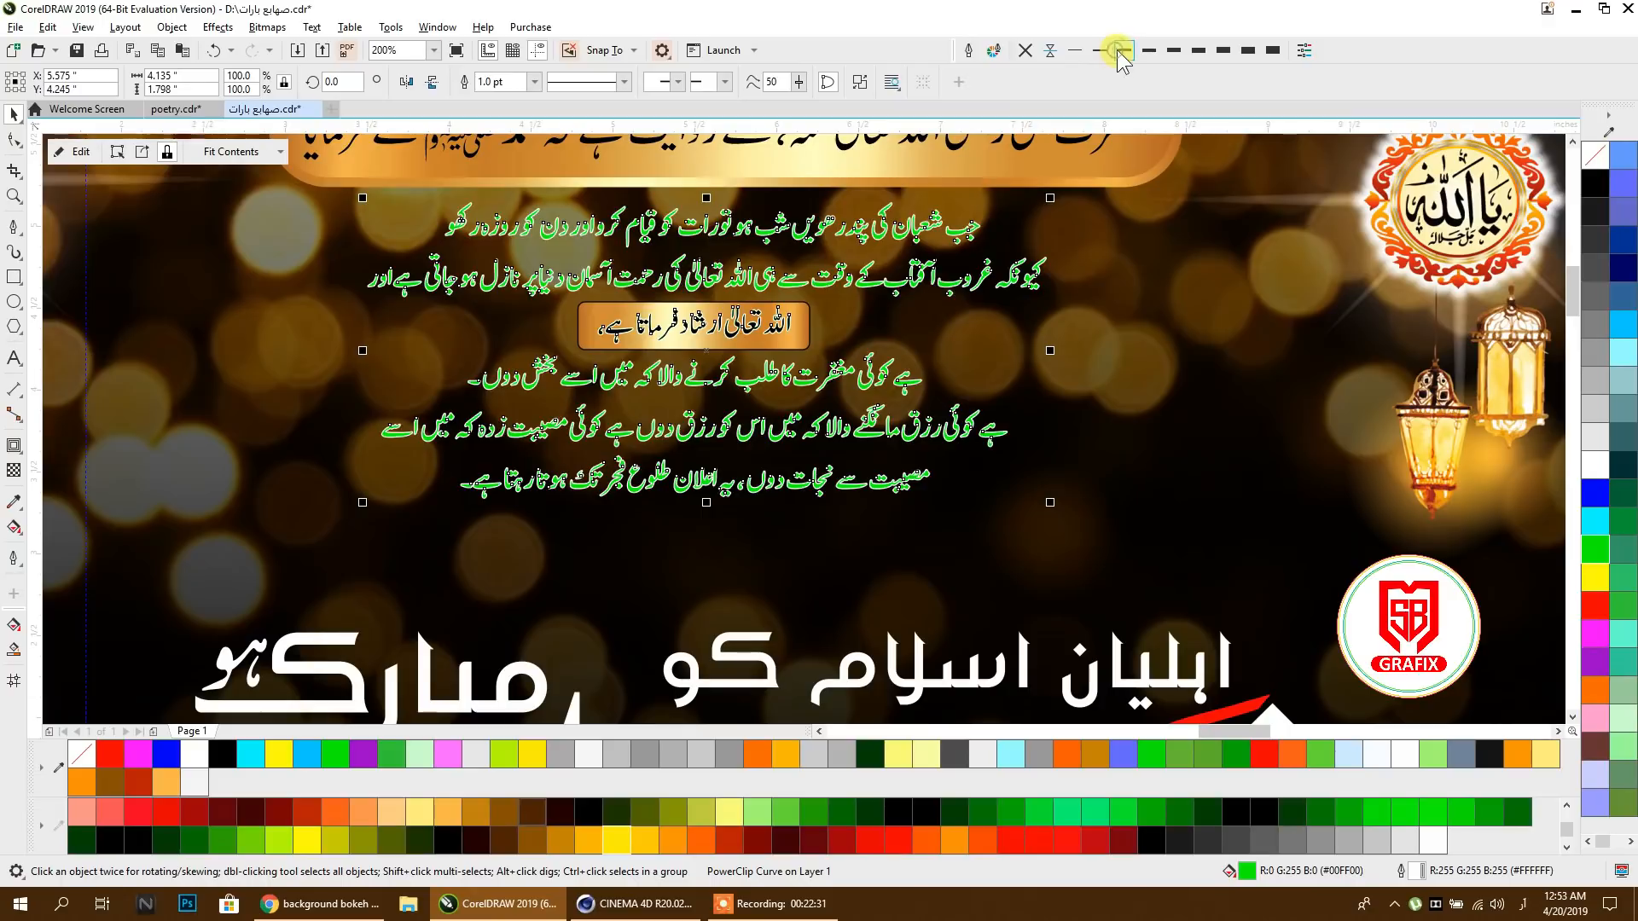
{"action": "right_click", "coordinate": [1605, 181]}
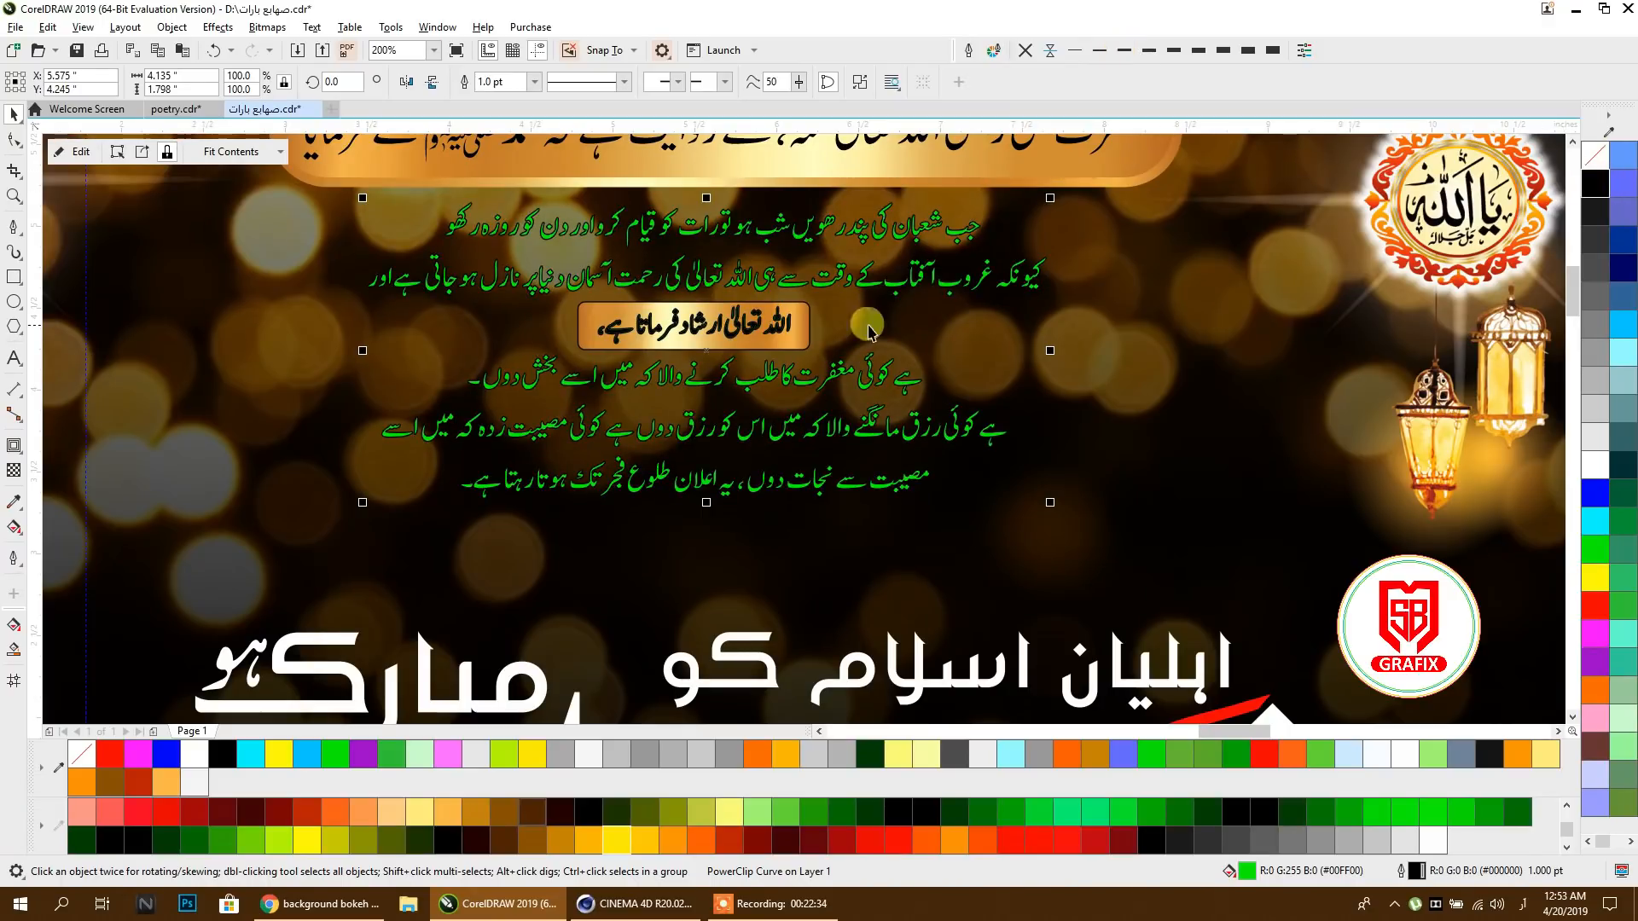
{"action": "right_click", "coordinate": [1599, 579]}
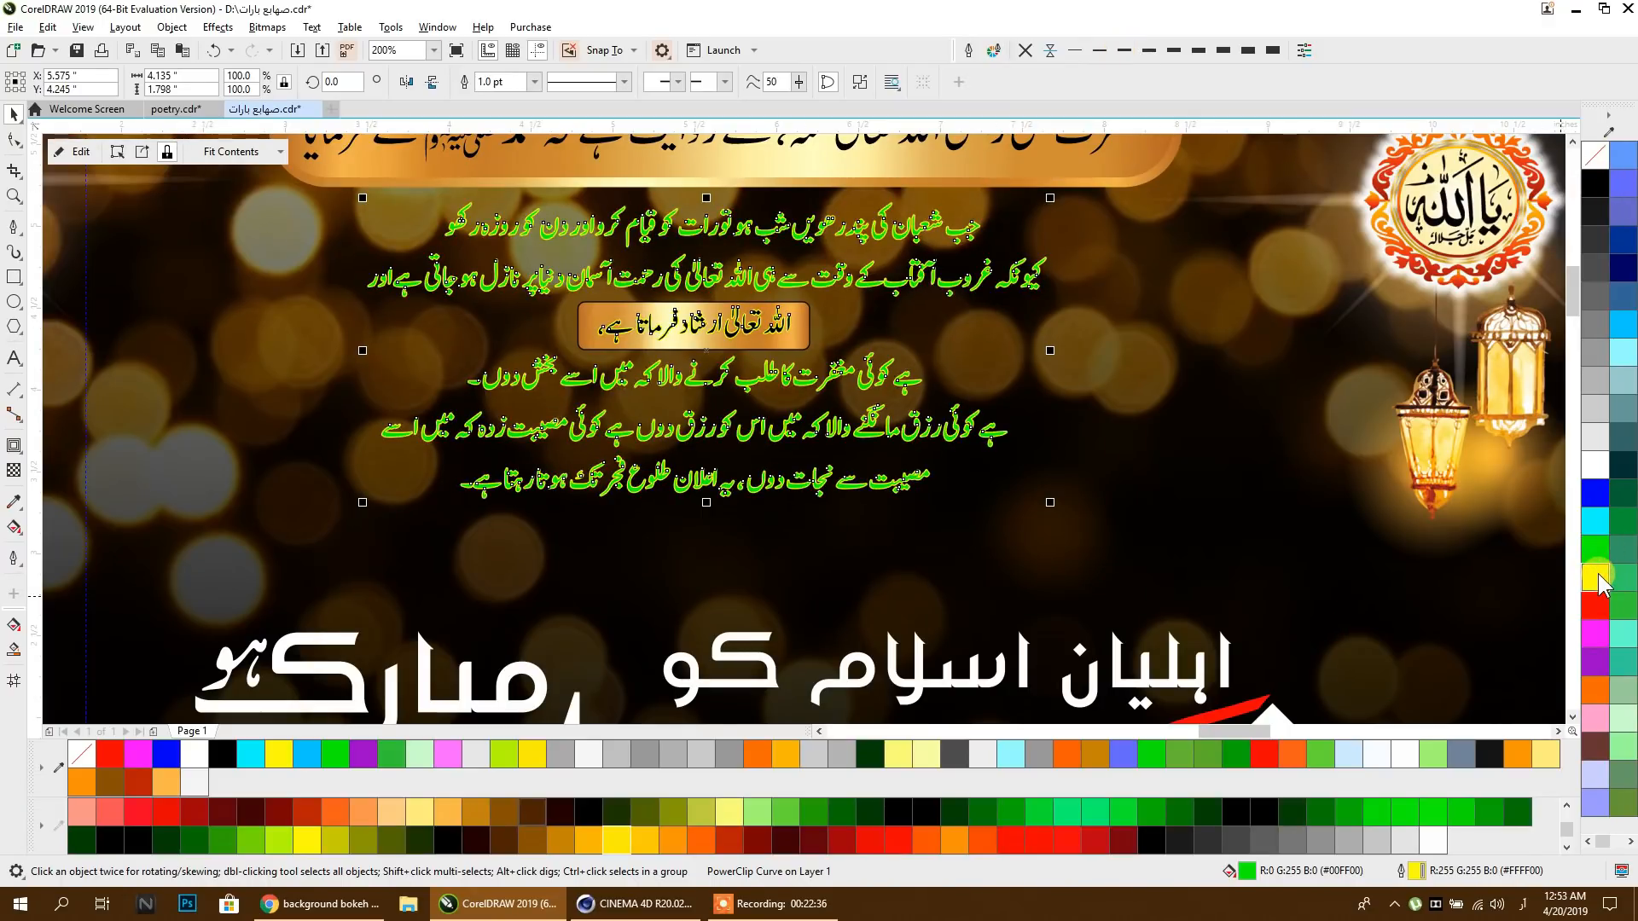
{"action": "left_click", "coordinate": [1594, 499]}
{"action": "right_click", "coordinate": [1595, 522]}
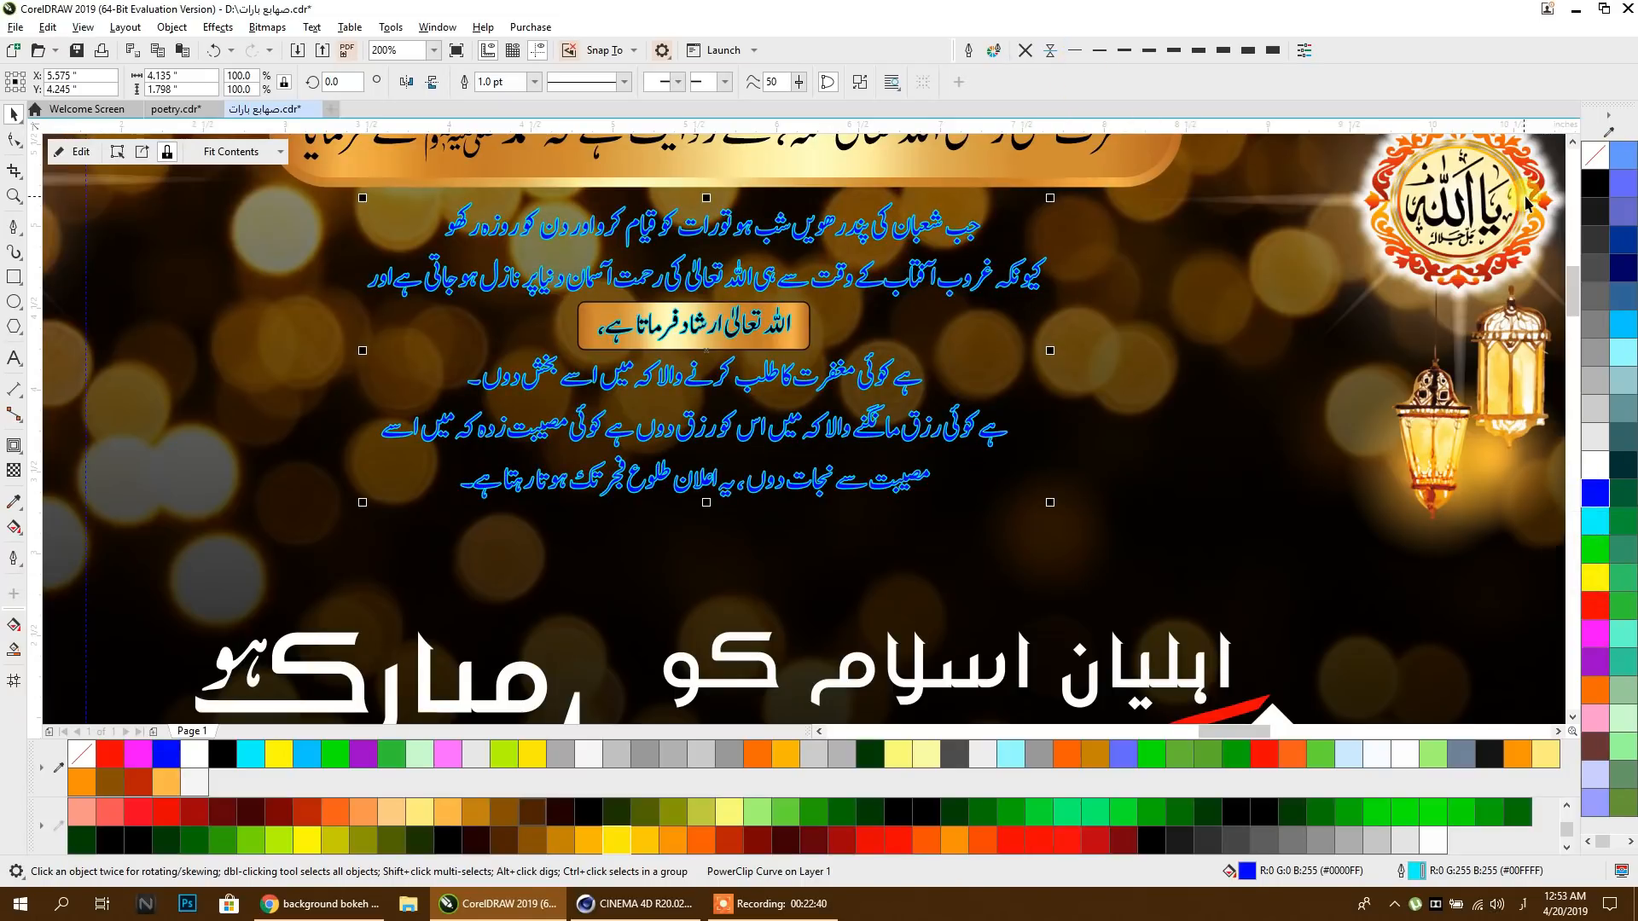
Step: Give the hadith text a black outline and a white fill
{"action": "right_click", "coordinate": [1588, 183]}
{"action": "scroll", "coordinate": [802, 213], "scroll_direction": "down", "scroll_amount": 2}
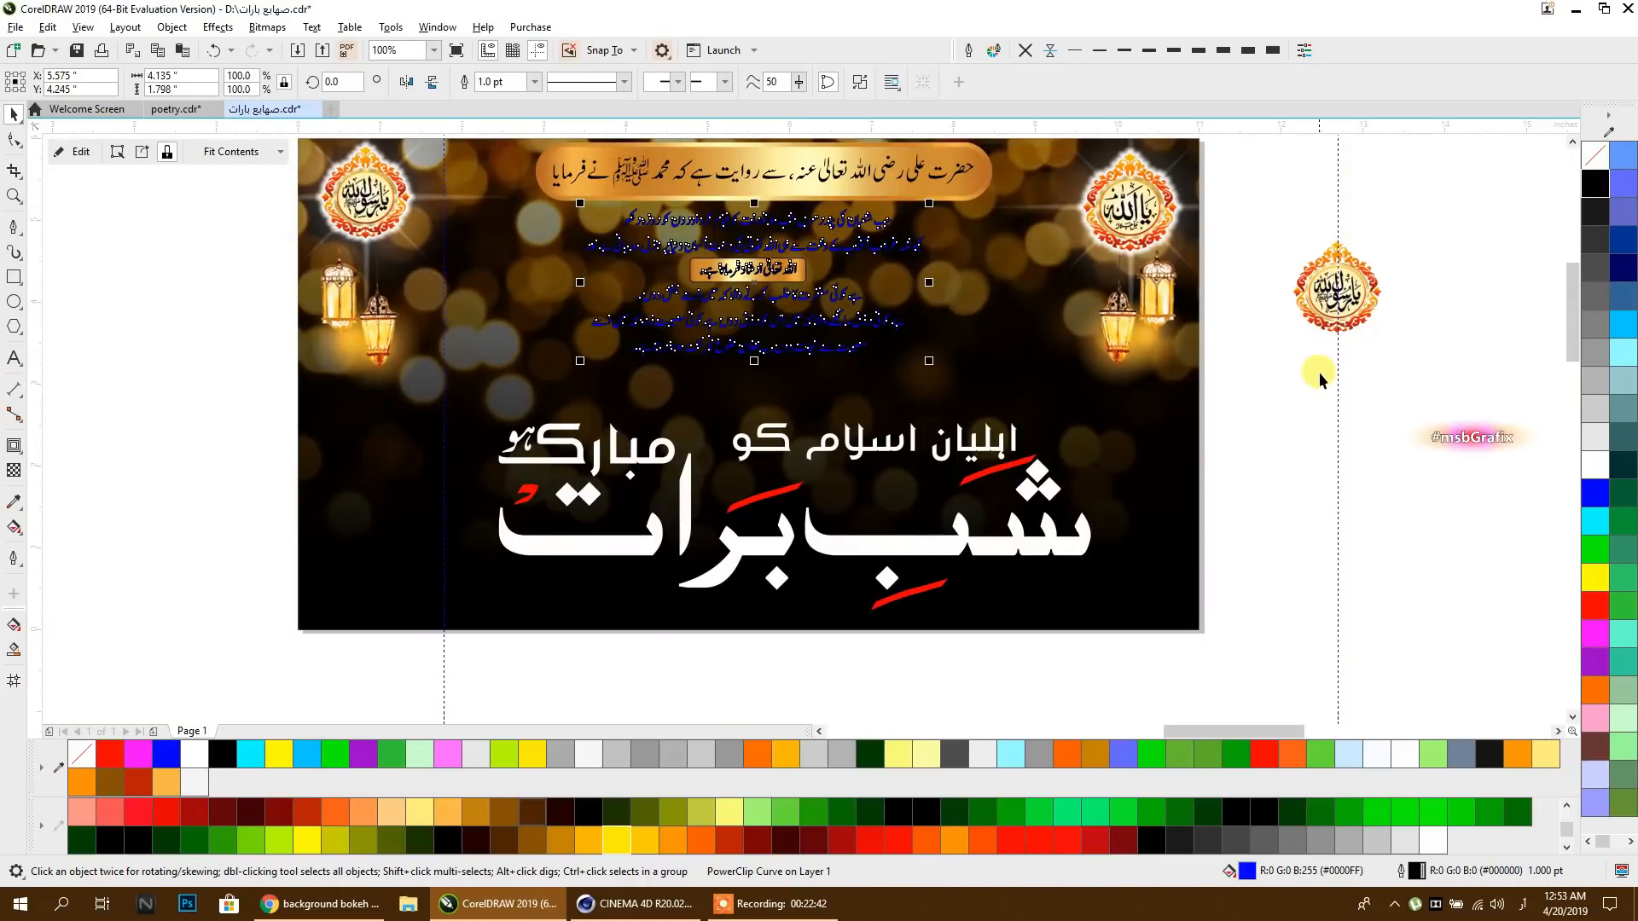
{"action": "left_click", "coordinate": [1602, 472]}
{"action": "left_click", "coordinate": [1293, 372]}
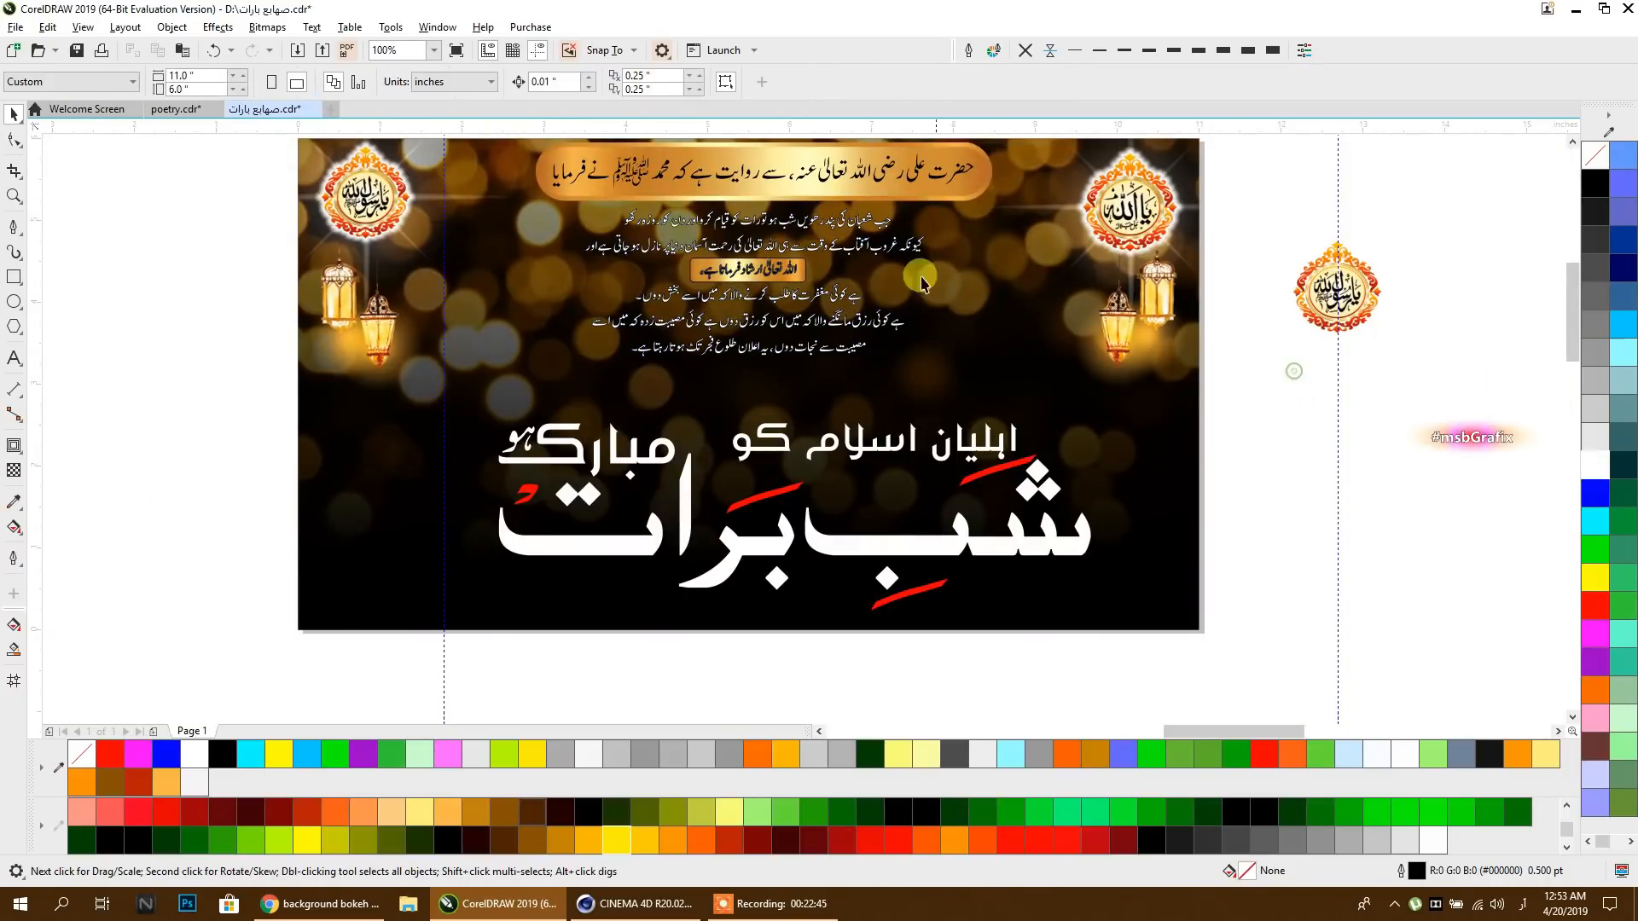
Step: Place two copies of the purple lantern on the banner, one on each side of the hadith text at the same height
{"action": "scroll", "coordinate": [812, 303], "scroll_direction": "down", "scroll_amount": 1}
{"action": "left_click_drag", "start_coordinate": [592, 350], "coordinate": [648, 362]}
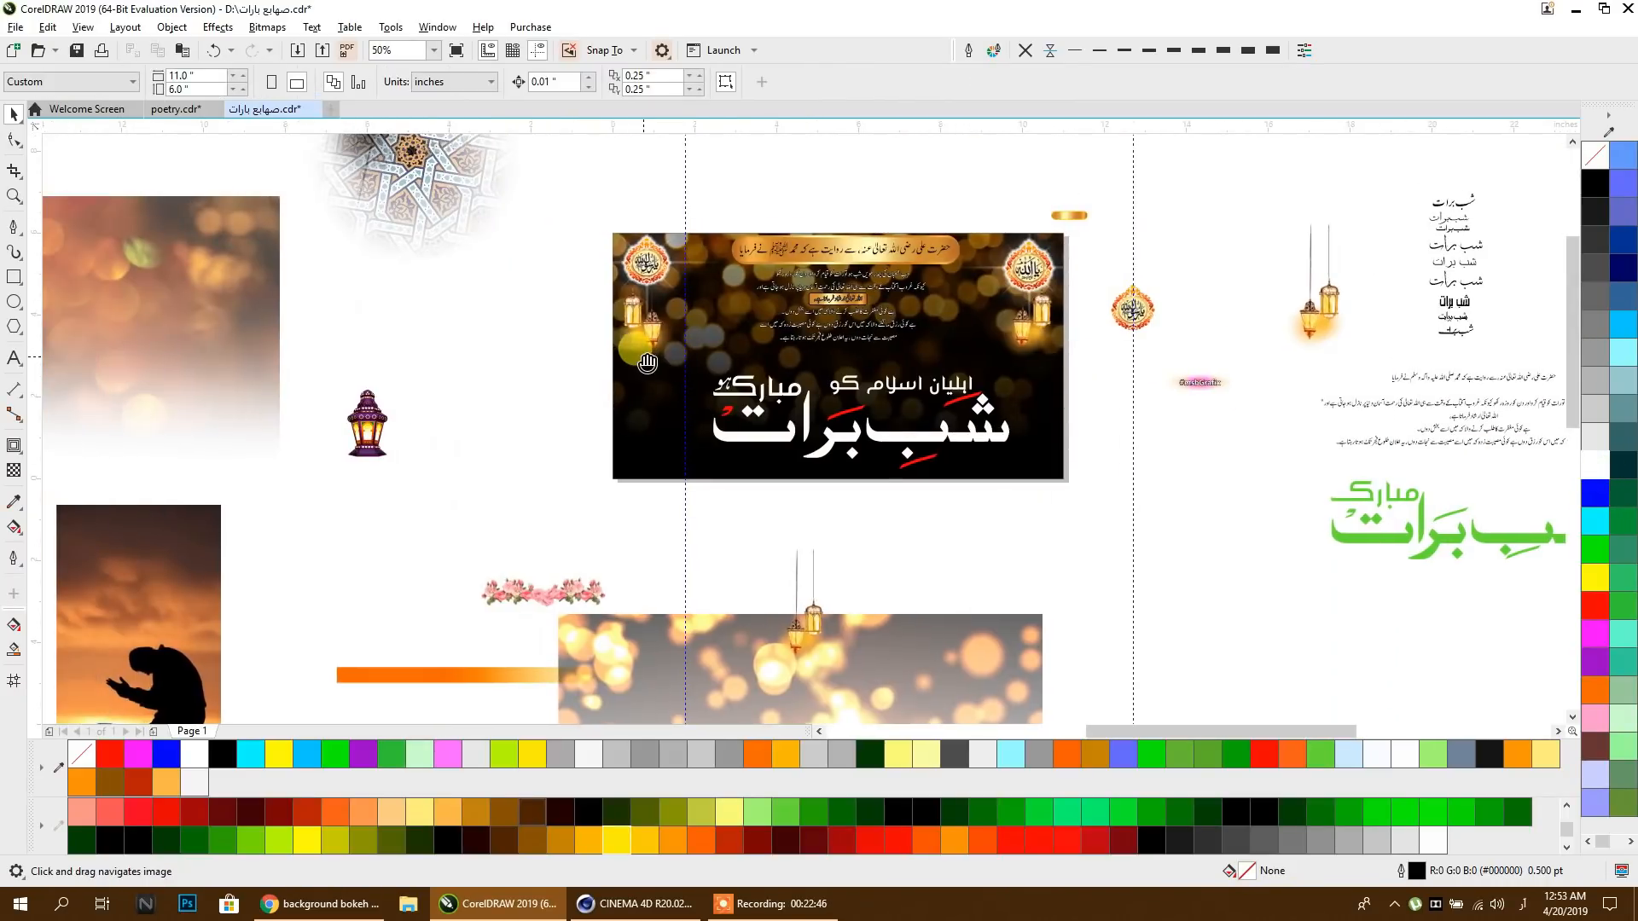
{"action": "left_click", "coordinate": [384, 442]}
{"action": "left_click_drag", "start_coordinate": [372, 425], "coordinate": [952, 334]}
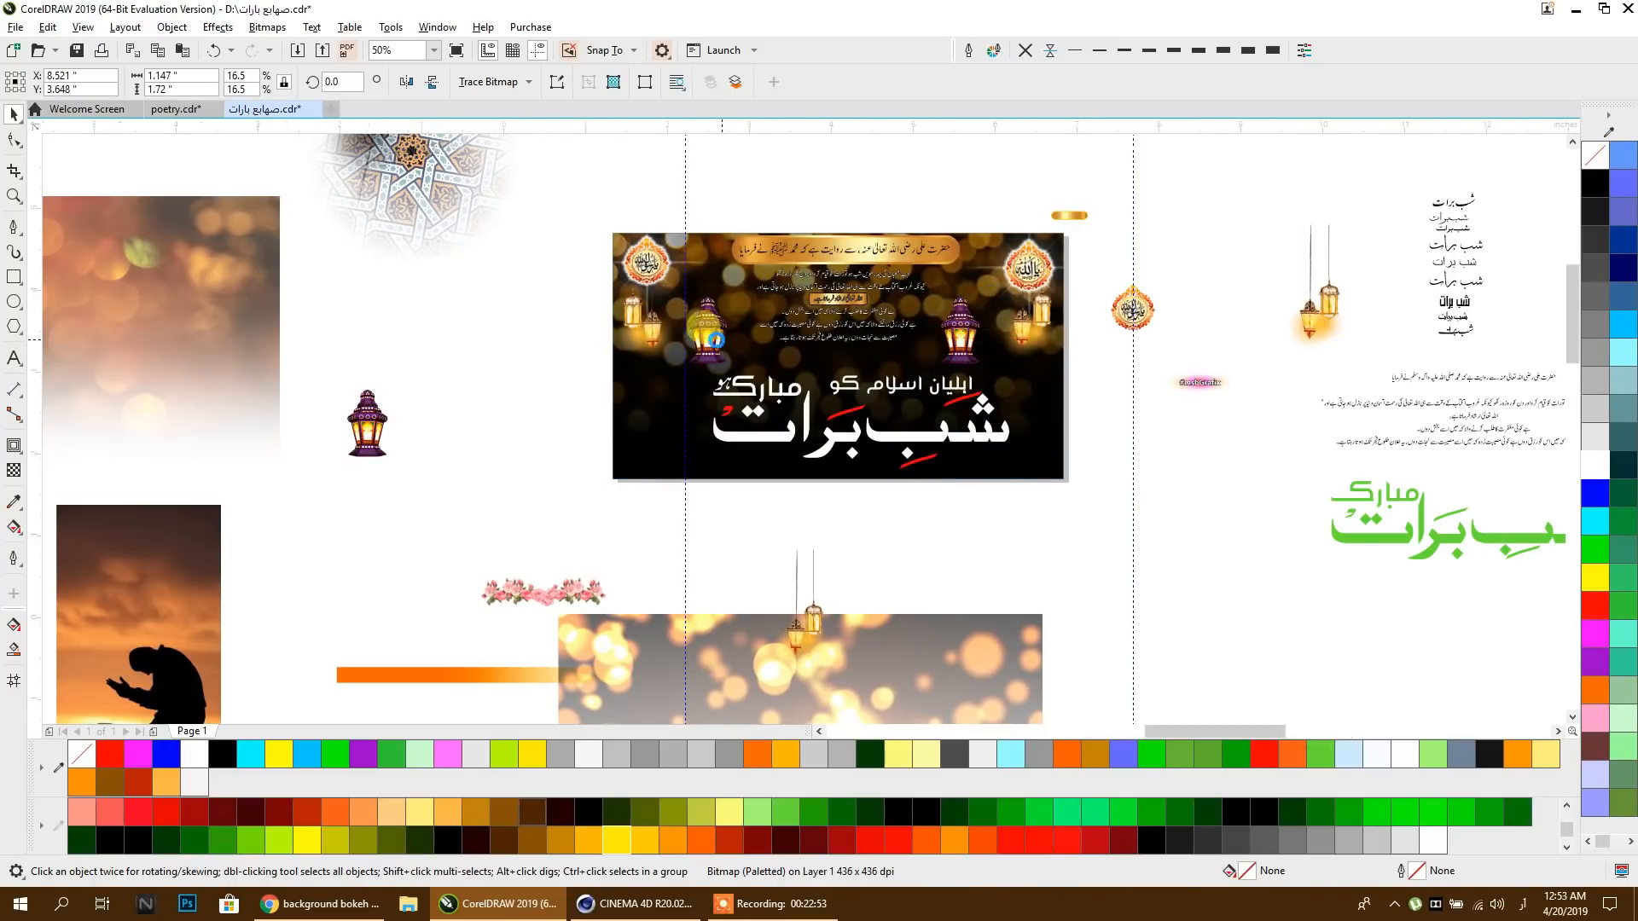
{"action": "scroll", "coordinate": [715, 340], "scroll_direction": "up", "scroll_amount": 2}
{"action": "left_click", "coordinate": [708, 339], "text": "shift"}
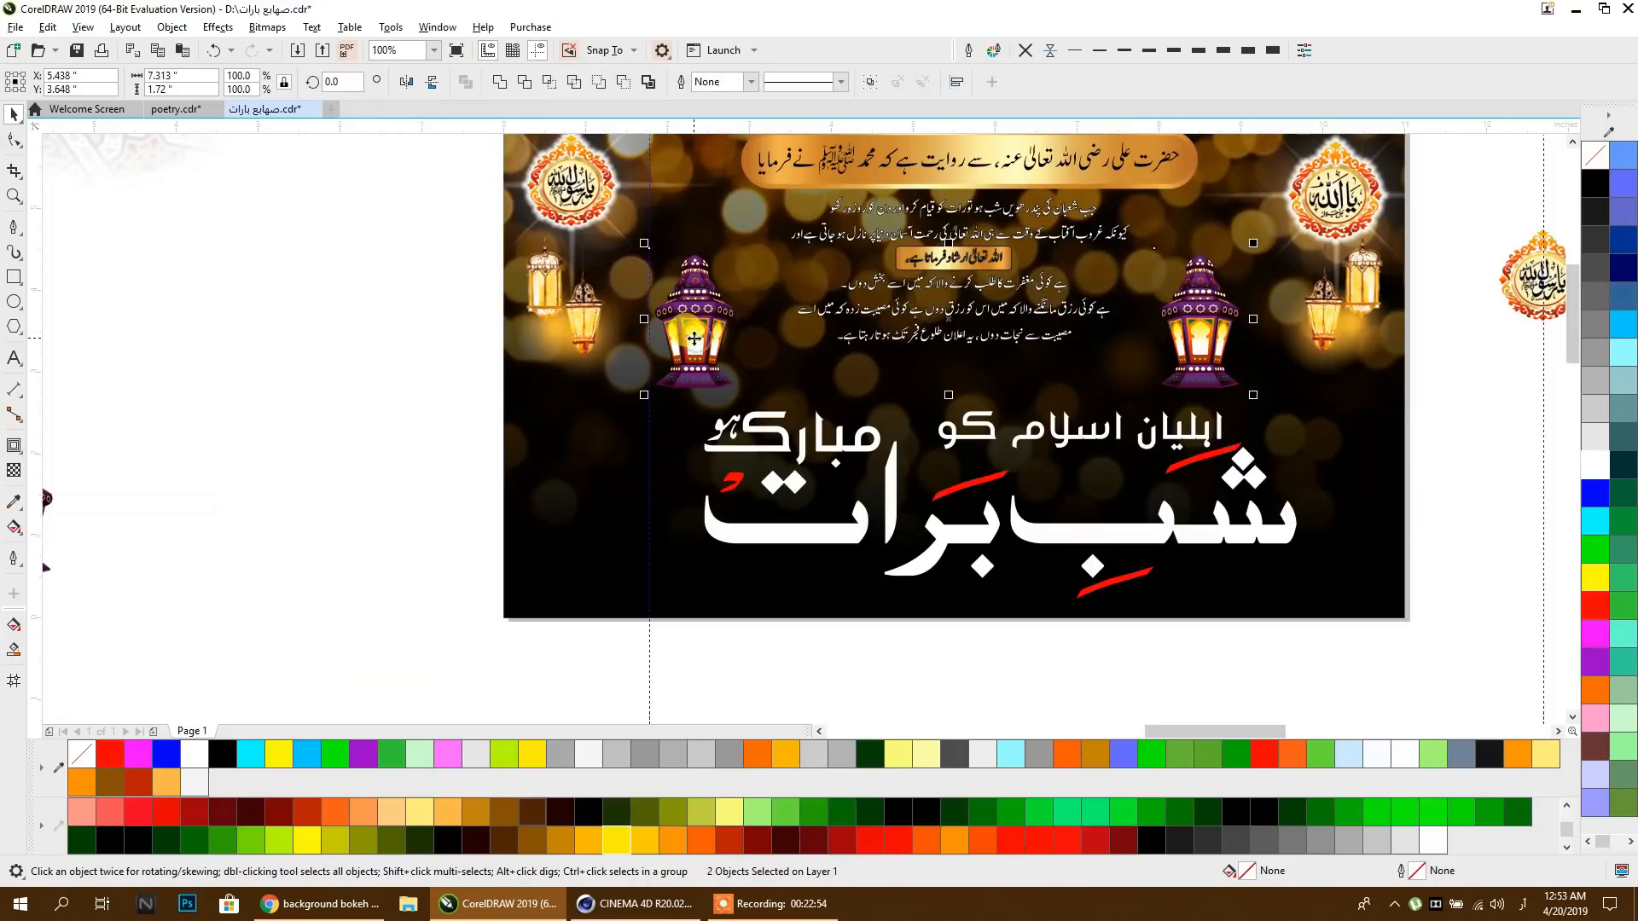
{"action": "left_click", "coordinate": [444, 341]}
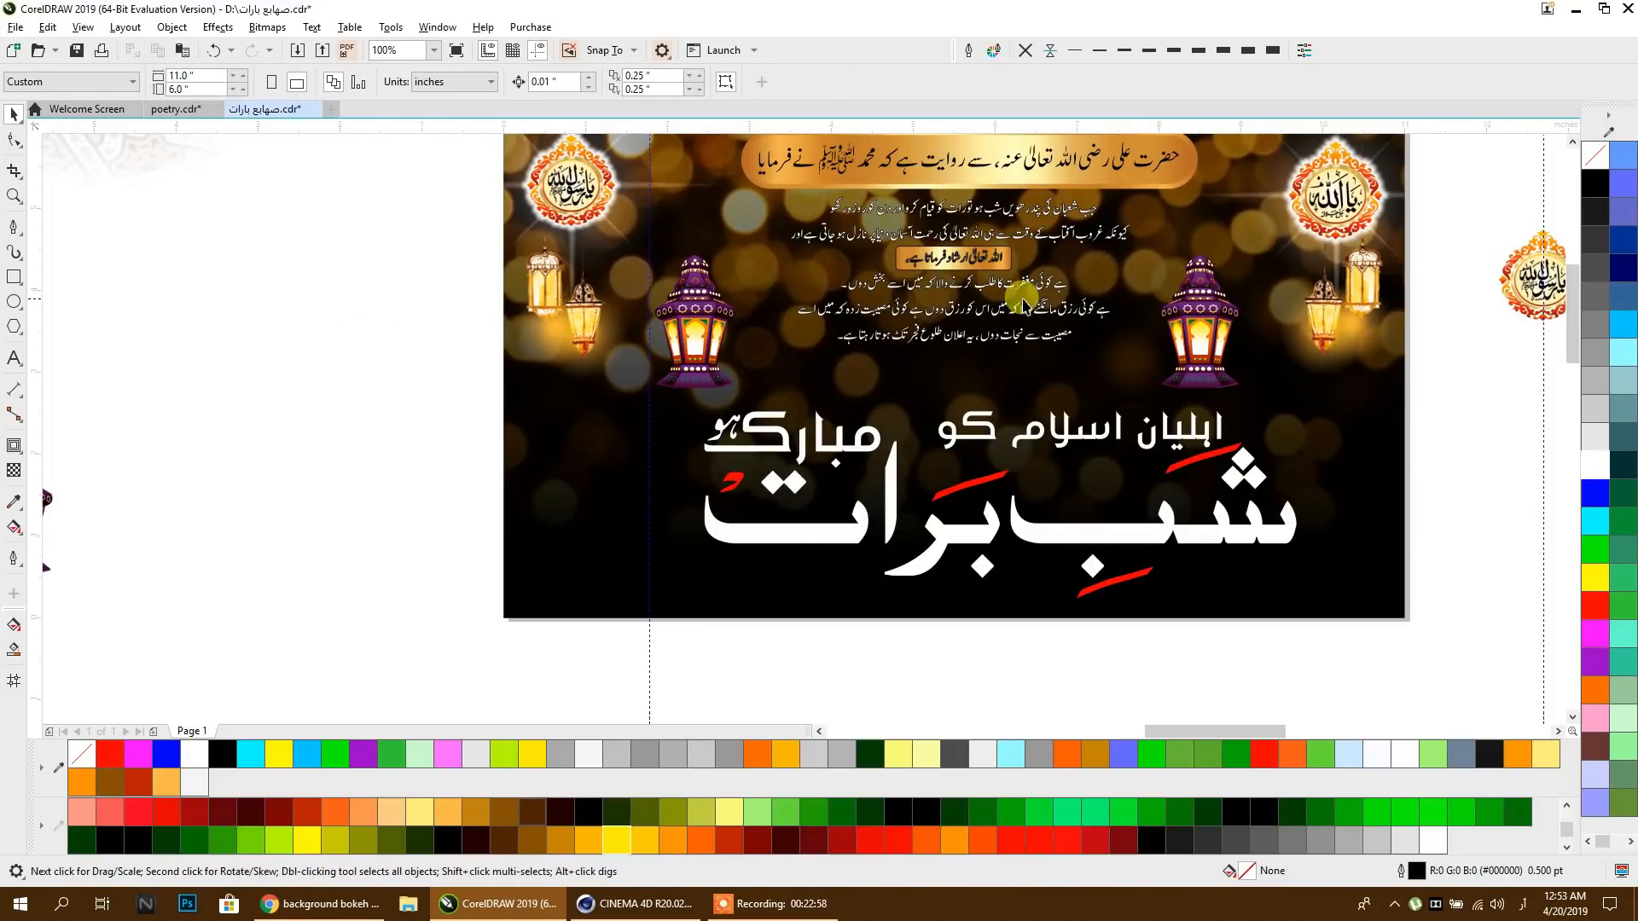
Step: Group the two purple lanterns on the banner and centre the group horizontally on the banner background
{"action": "left_click", "coordinate": [721, 316]}
{"action": "left_click", "coordinate": [1204, 318], "text": "shift"}
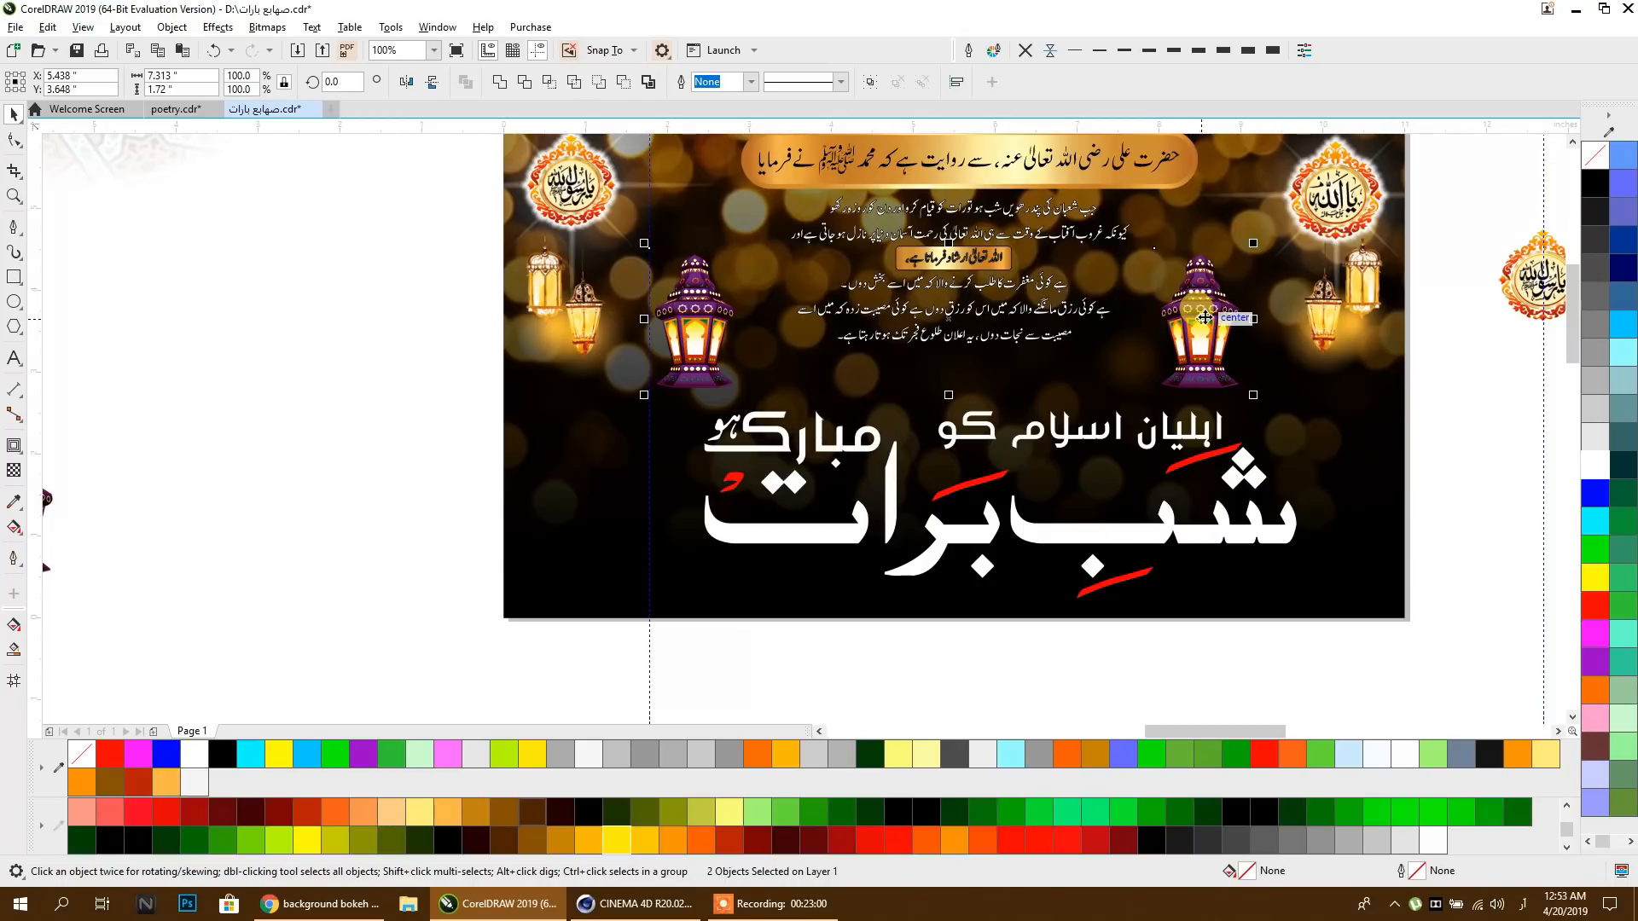
{"action": "key", "text": "ctrl+g"}
{"action": "left_click", "coordinate": [1327, 399], "text": "shift"}
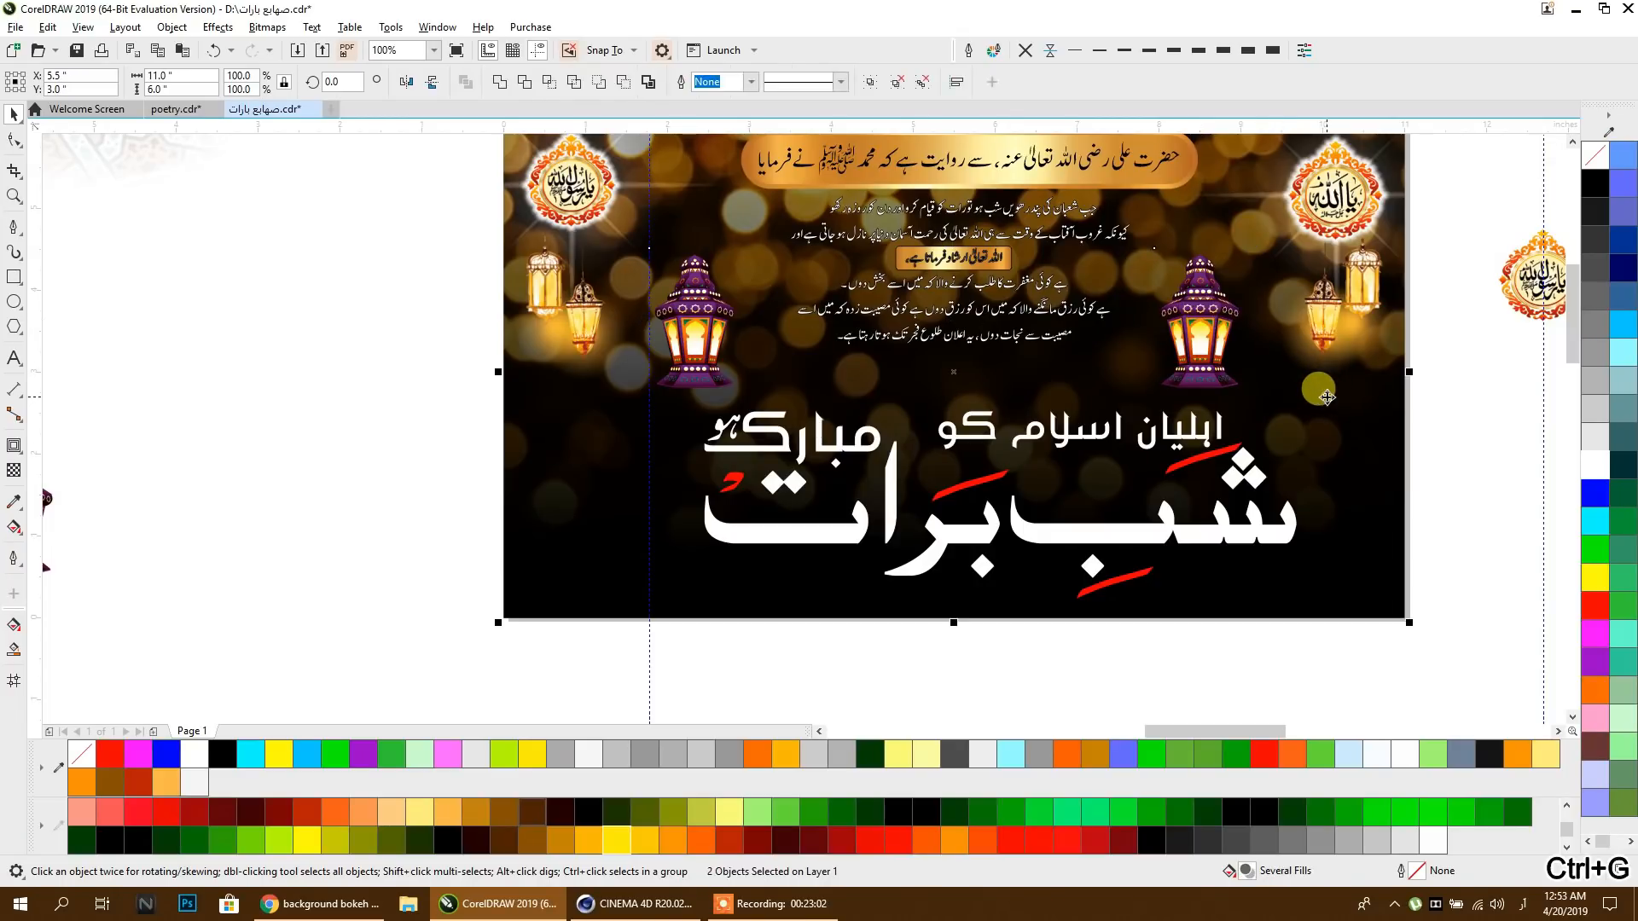
{"action": "key", "text": "c"}
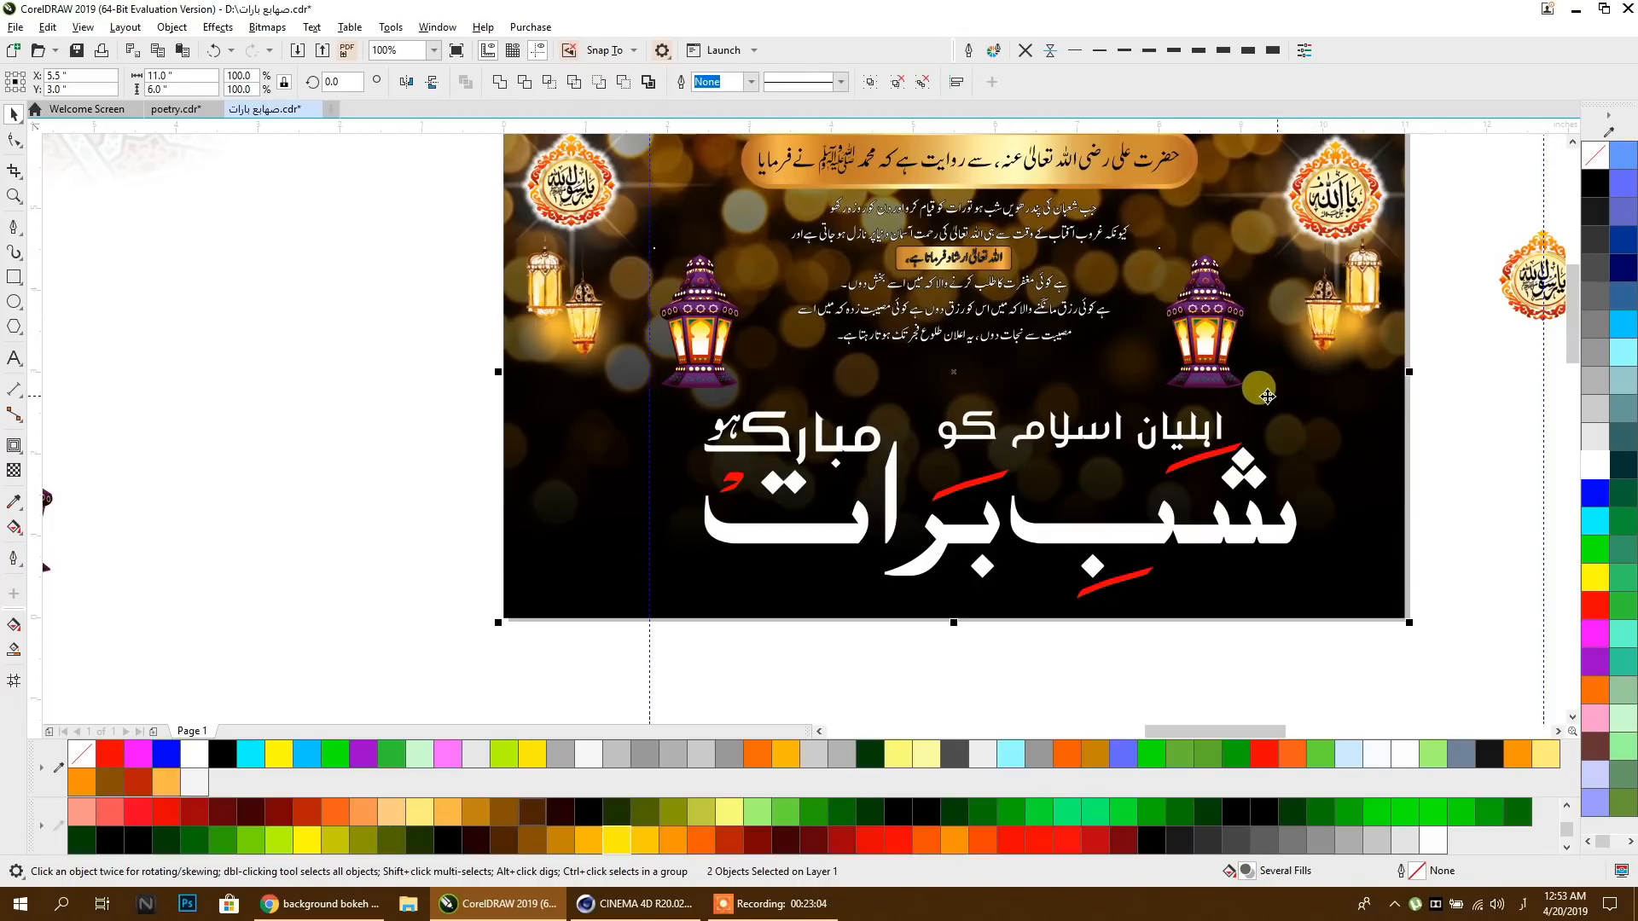
{"action": "left_click", "coordinate": [430, 335]}
Step: Move the faded geometric pattern picture down into the empty space between the star and the banner
{"action": "scroll", "coordinate": [760, 412], "scroll_direction": "down", "scroll_amount": 1}
{"action": "left_click_drag", "start_coordinate": [561, 411], "coordinate": [727, 418]}
{"action": "left_click", "coordinate": [624, 243]}
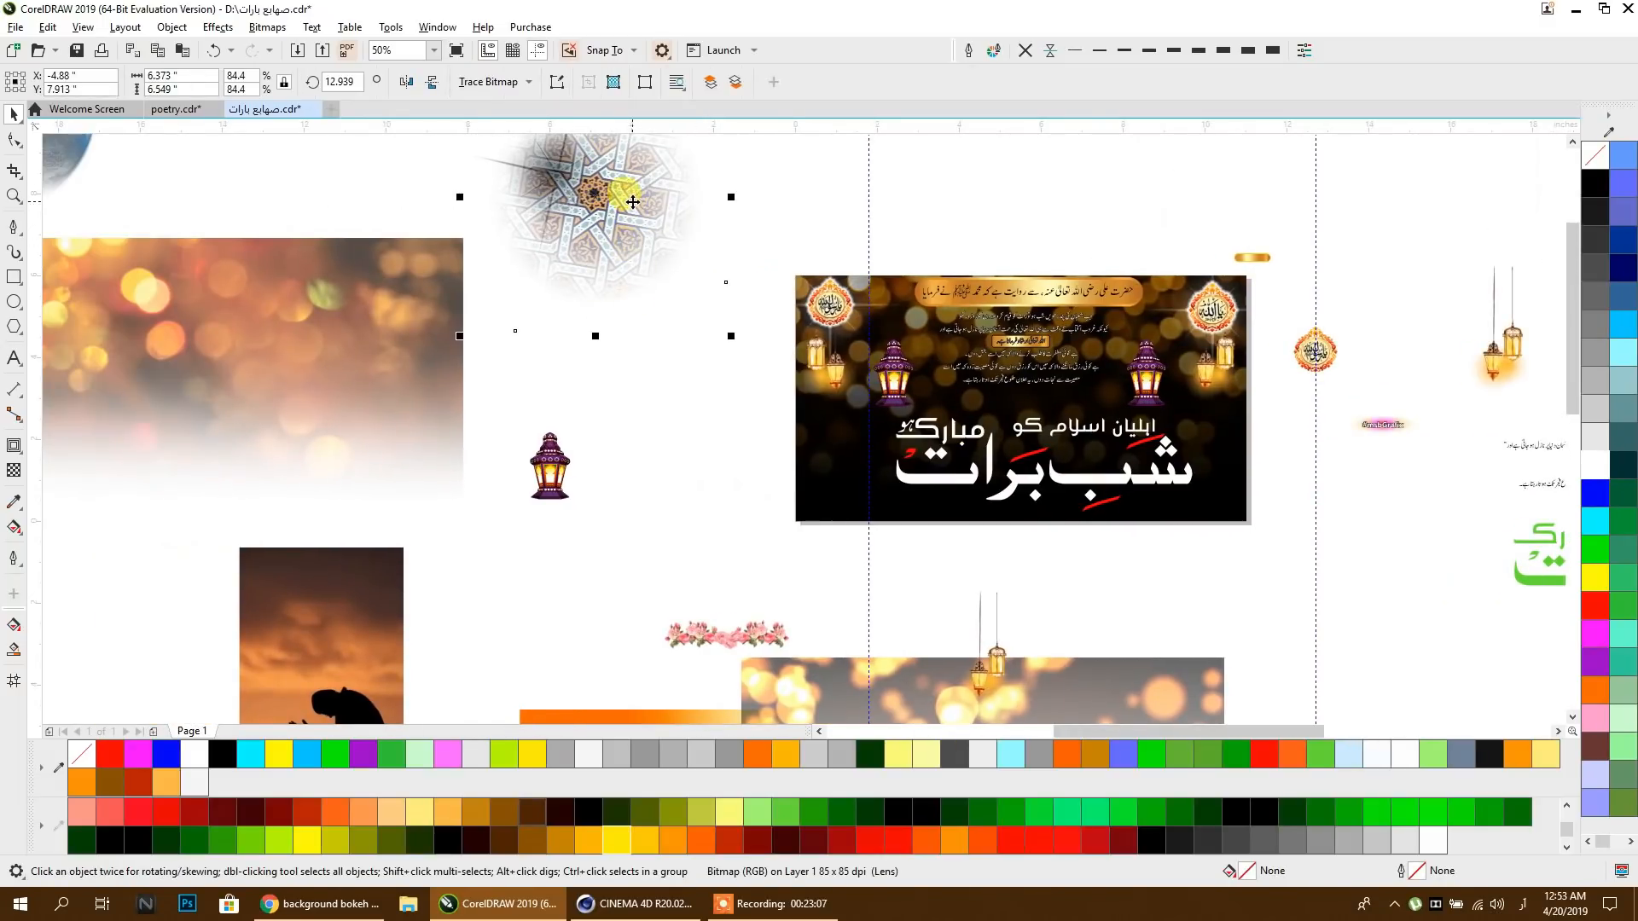
{"action": "left_click_drag", "start_coordinate": [632, 201], "coordinate": [633, 274]}
{"action": "left_click_drag", "start_coordinate": [571, 330], "coordinate": [620, 363]}
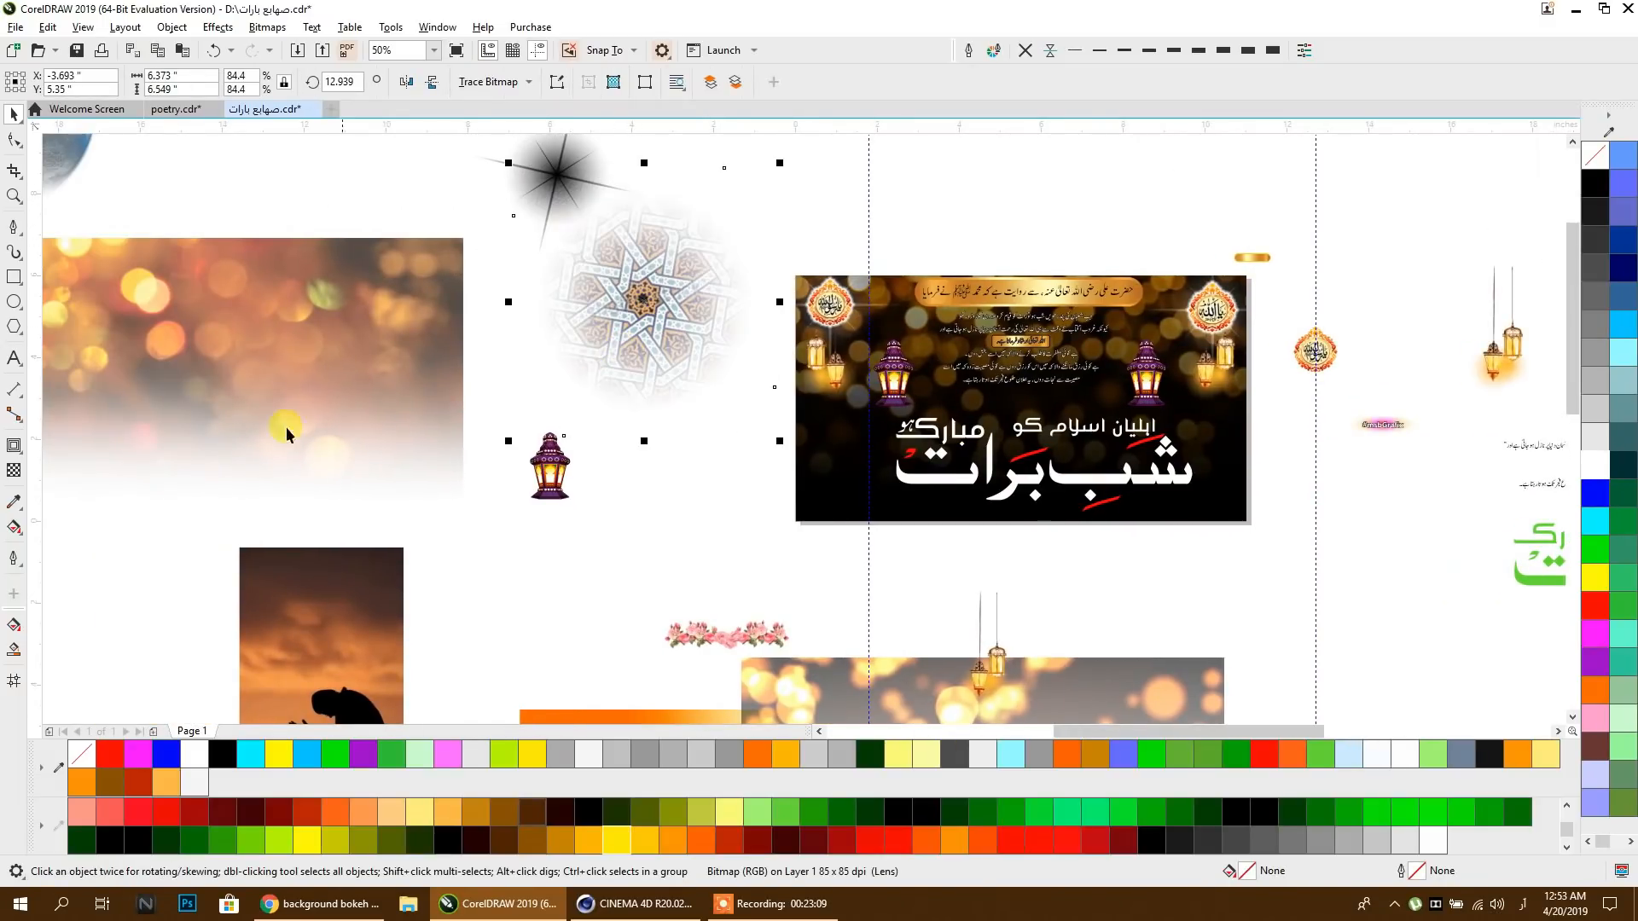
Step: Remove the geometric pattern picture's transparency and reapply an elliptical fountain transparency that fades its edges
{"action": "left_click", "coordinate": [15, 472]}
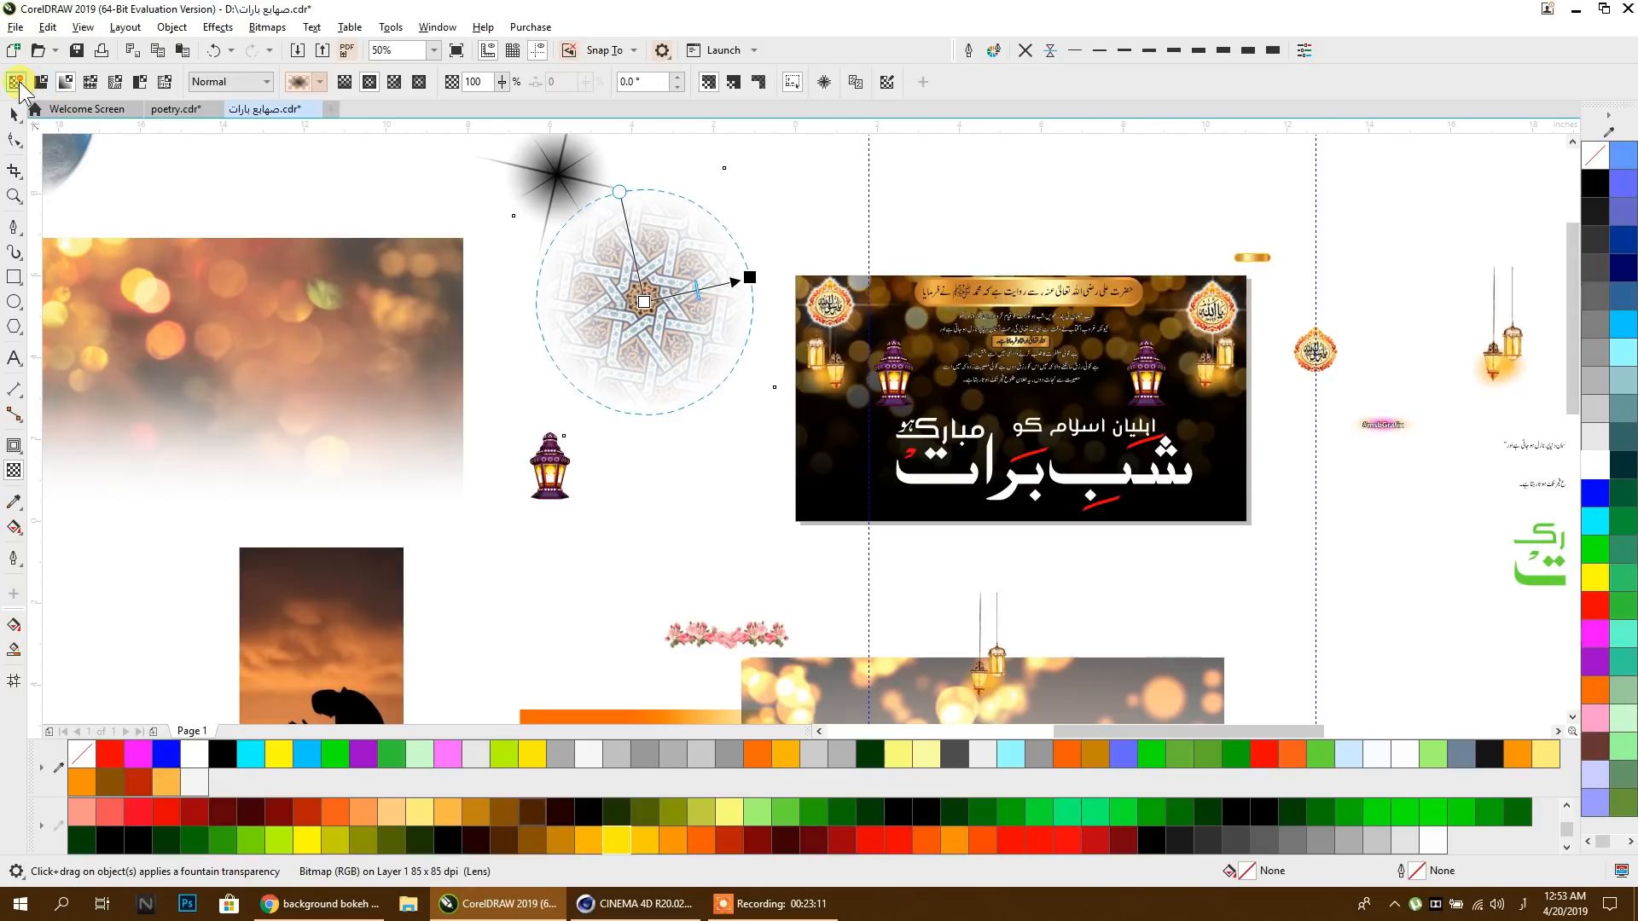
{"action": "left_click", "coordinate": [17, 83]}
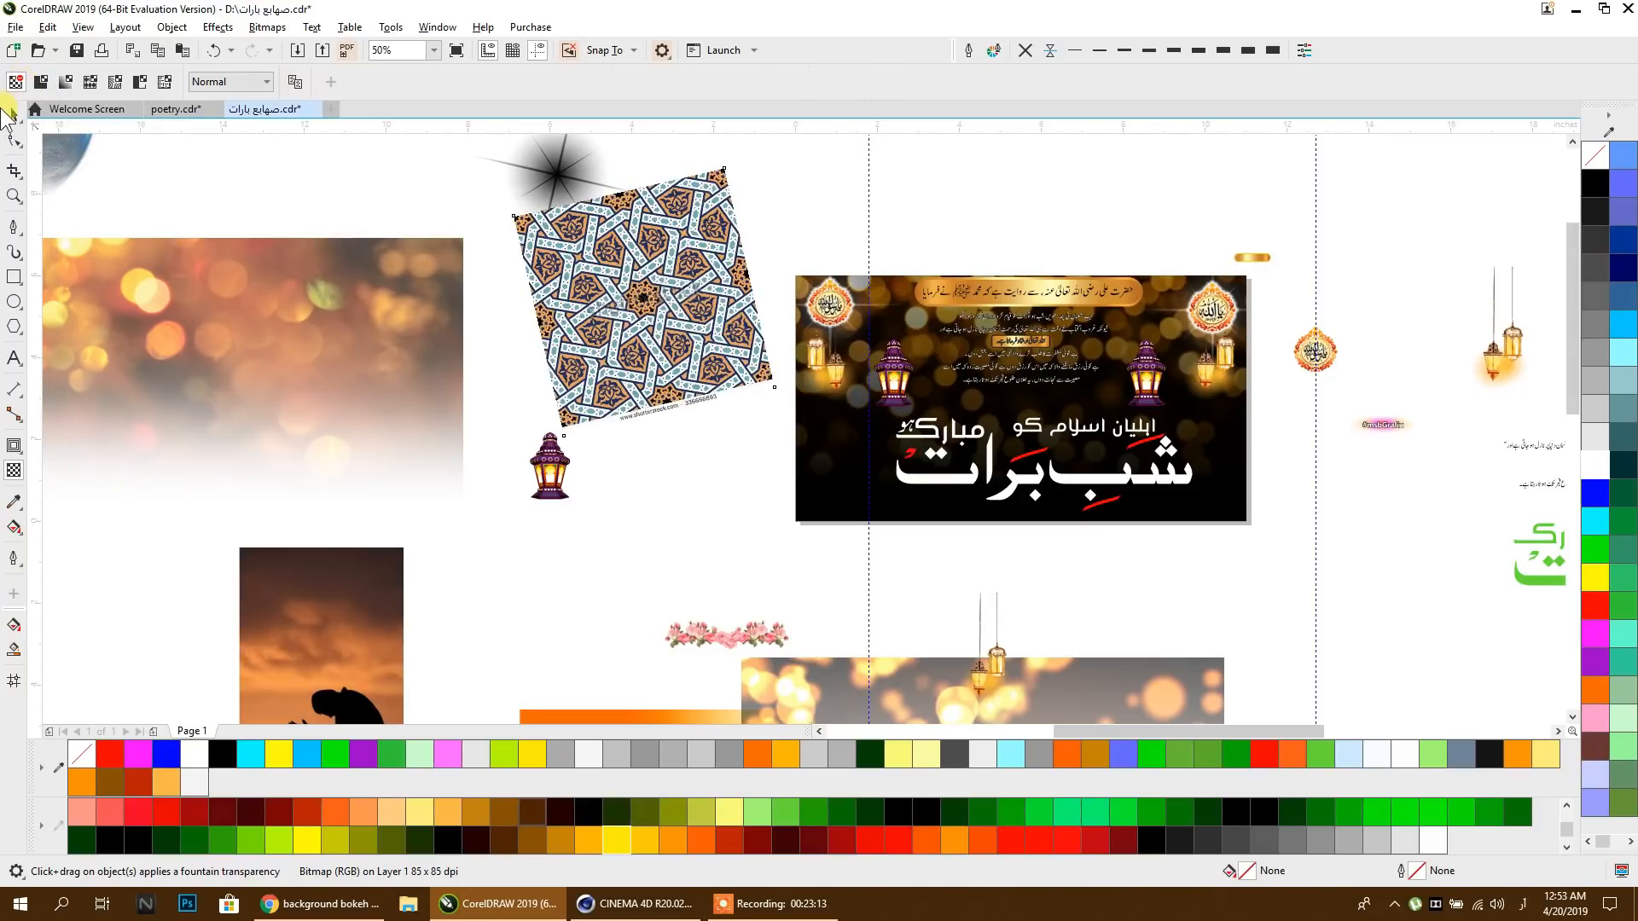
{"action": "left_click", "coordinate": [12, 114]}
{"action": "left_click_drag", "start_coordinate": [626, 322], "coordinate": [633, 327]}
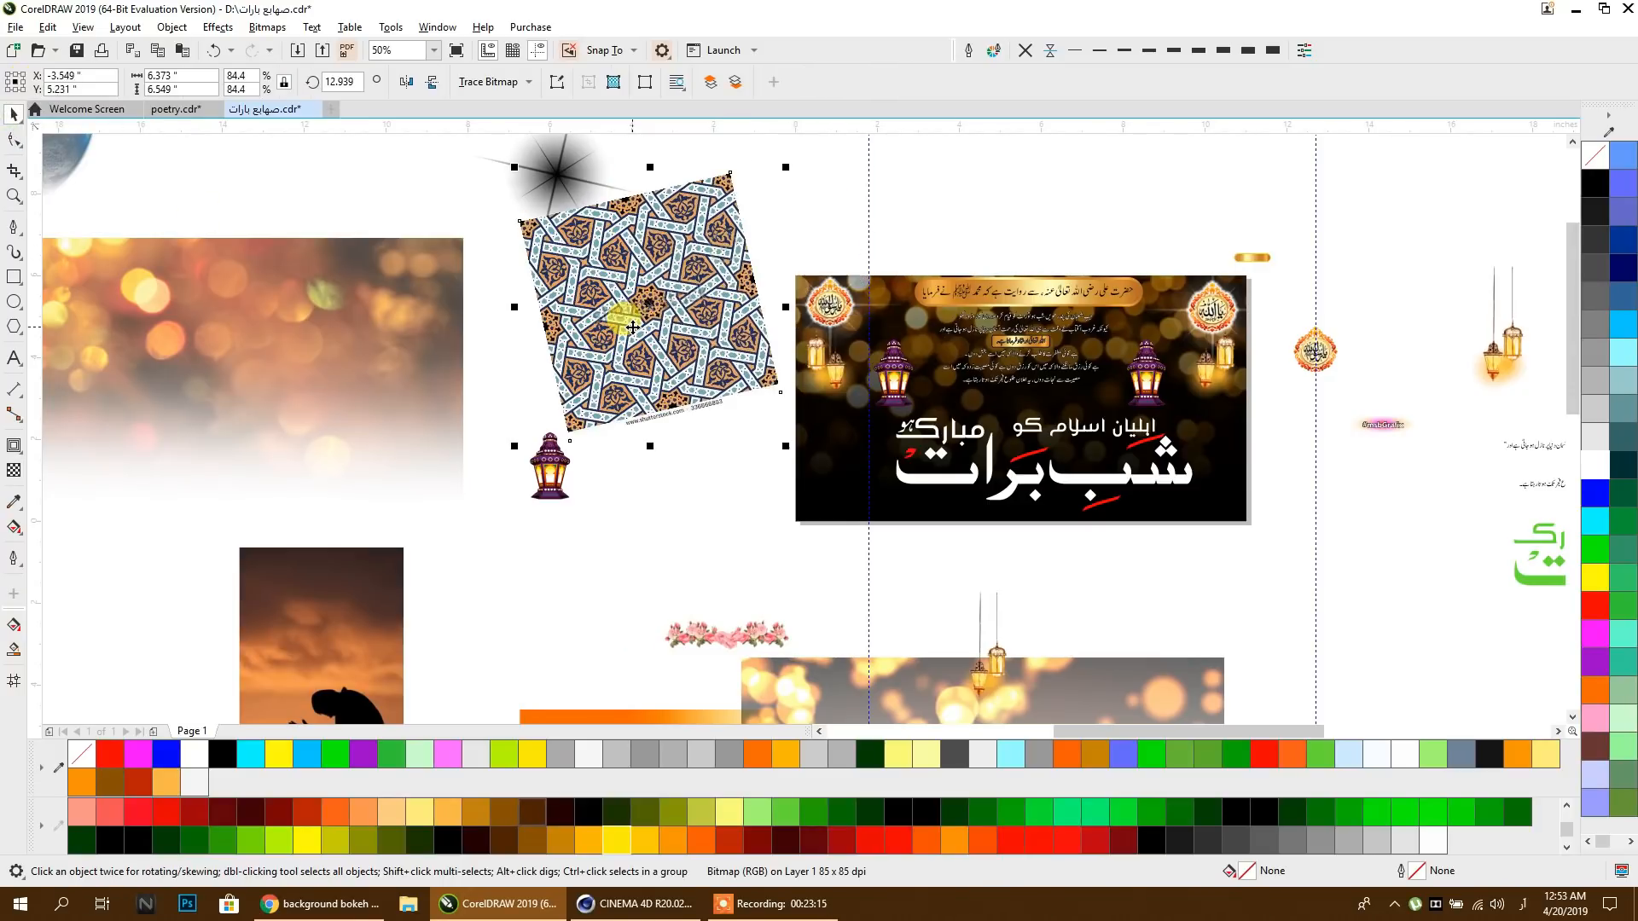
{"action": "left_click", "coordinate": [16, 472]}
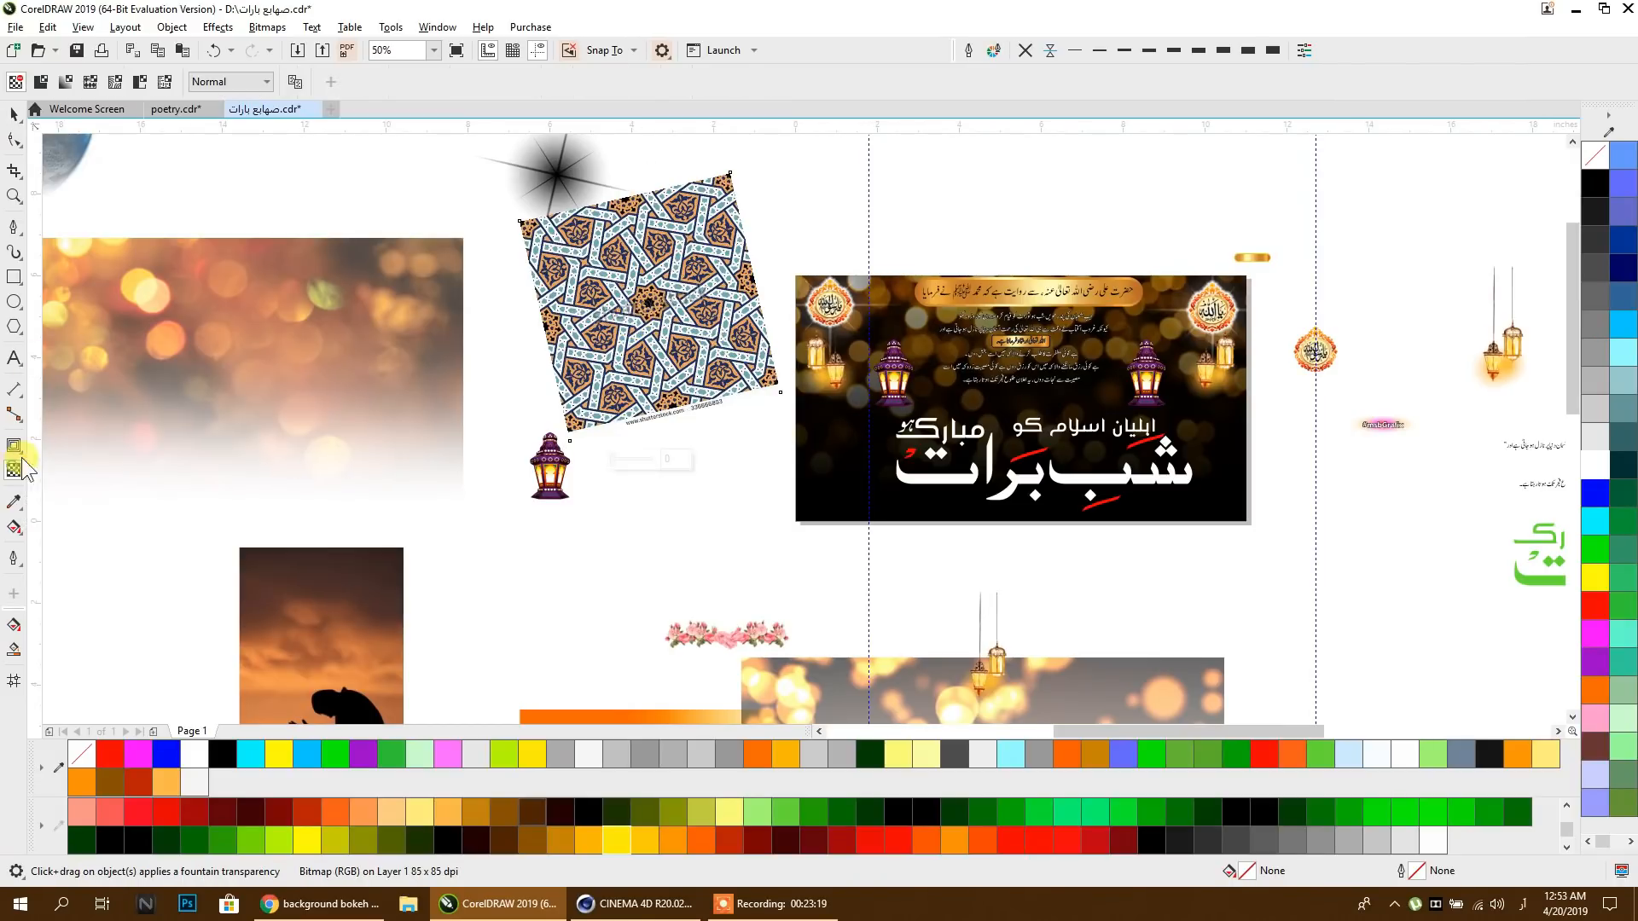
{"action": "left_click", "coordinate": [65, 82]}
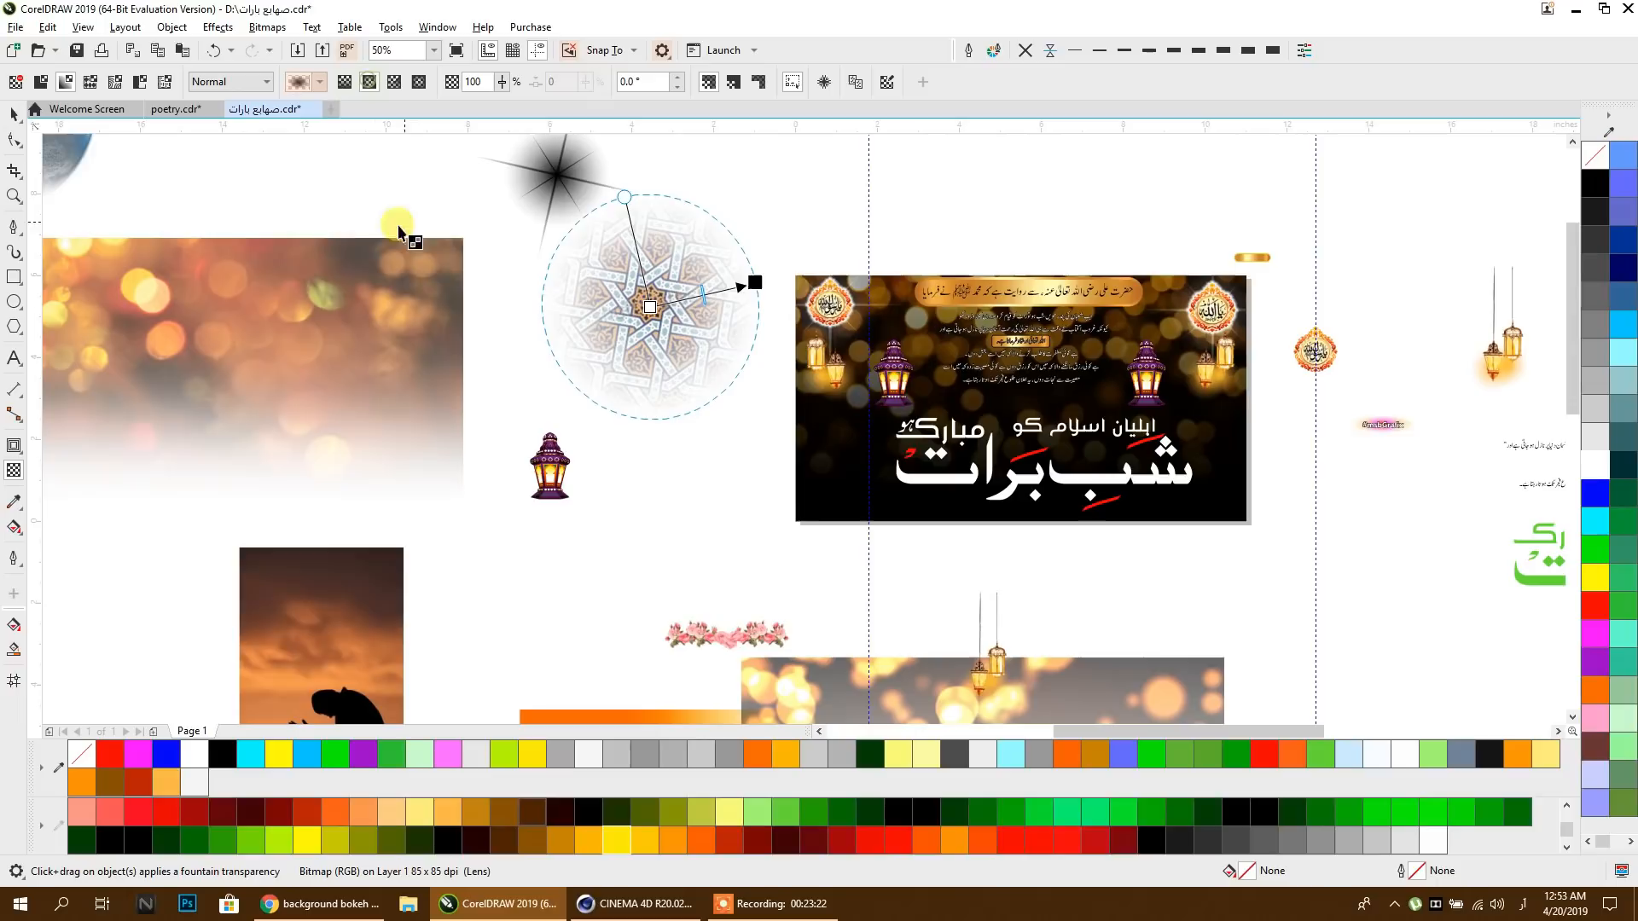
{"action": "left_click", "coordinate": [12, 116]}
Step: PowerClip the faded geometric pattern inside the banner background and shift it to the banner's lower-right corner
{"action": "right_click", "coordinate": [631, 289]}
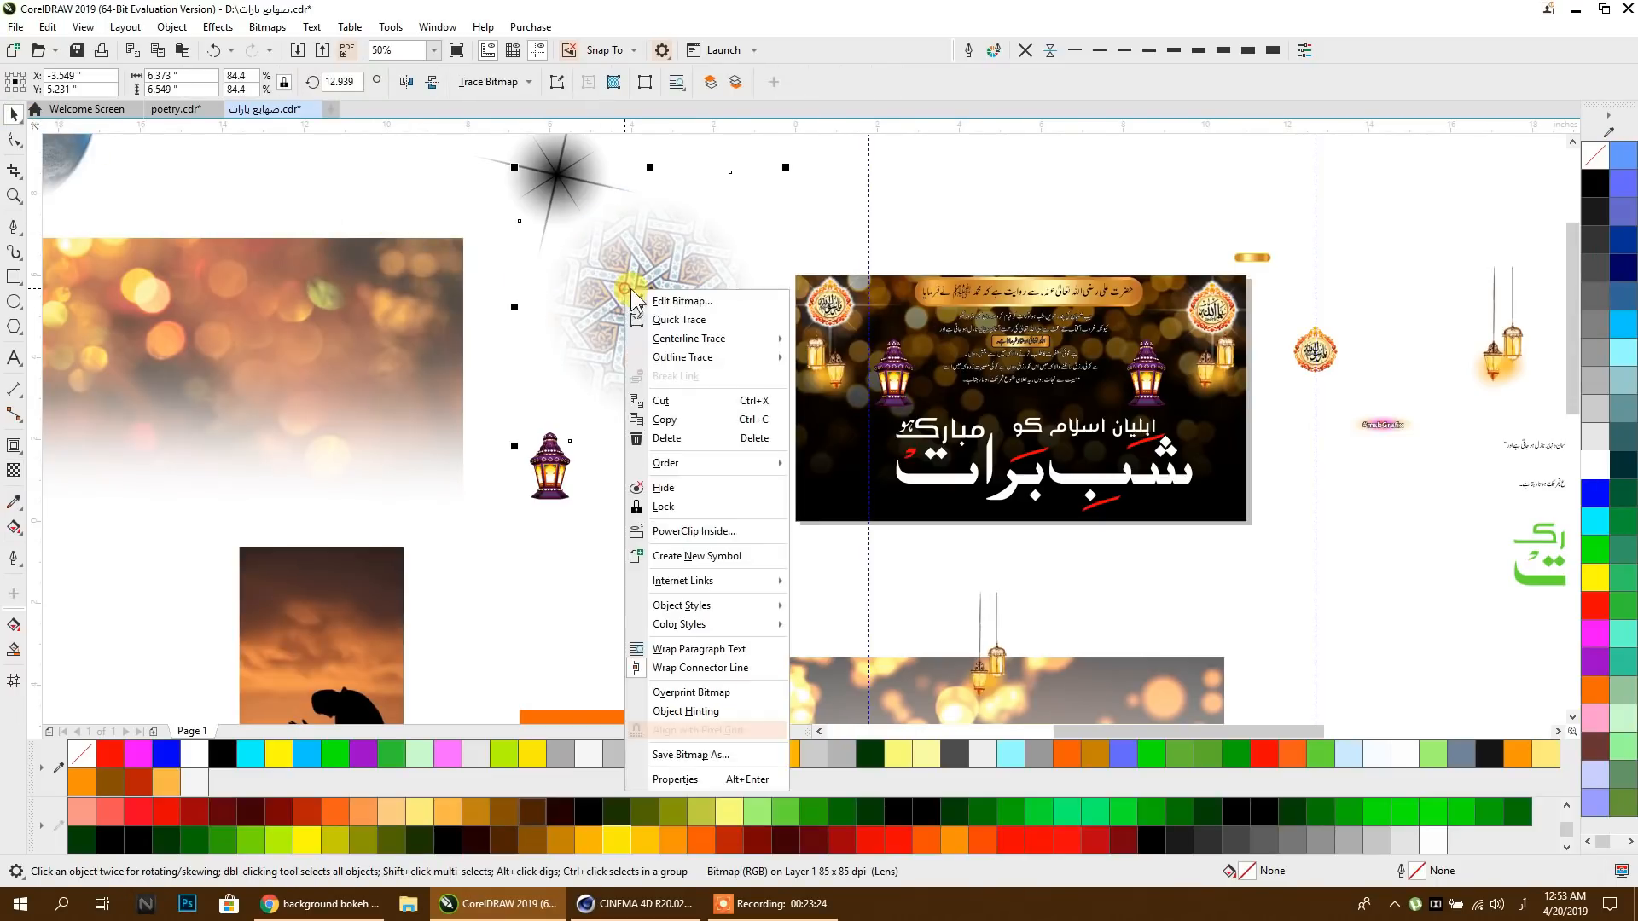
{"action": "left_click", "coordinate": [693, 531]}
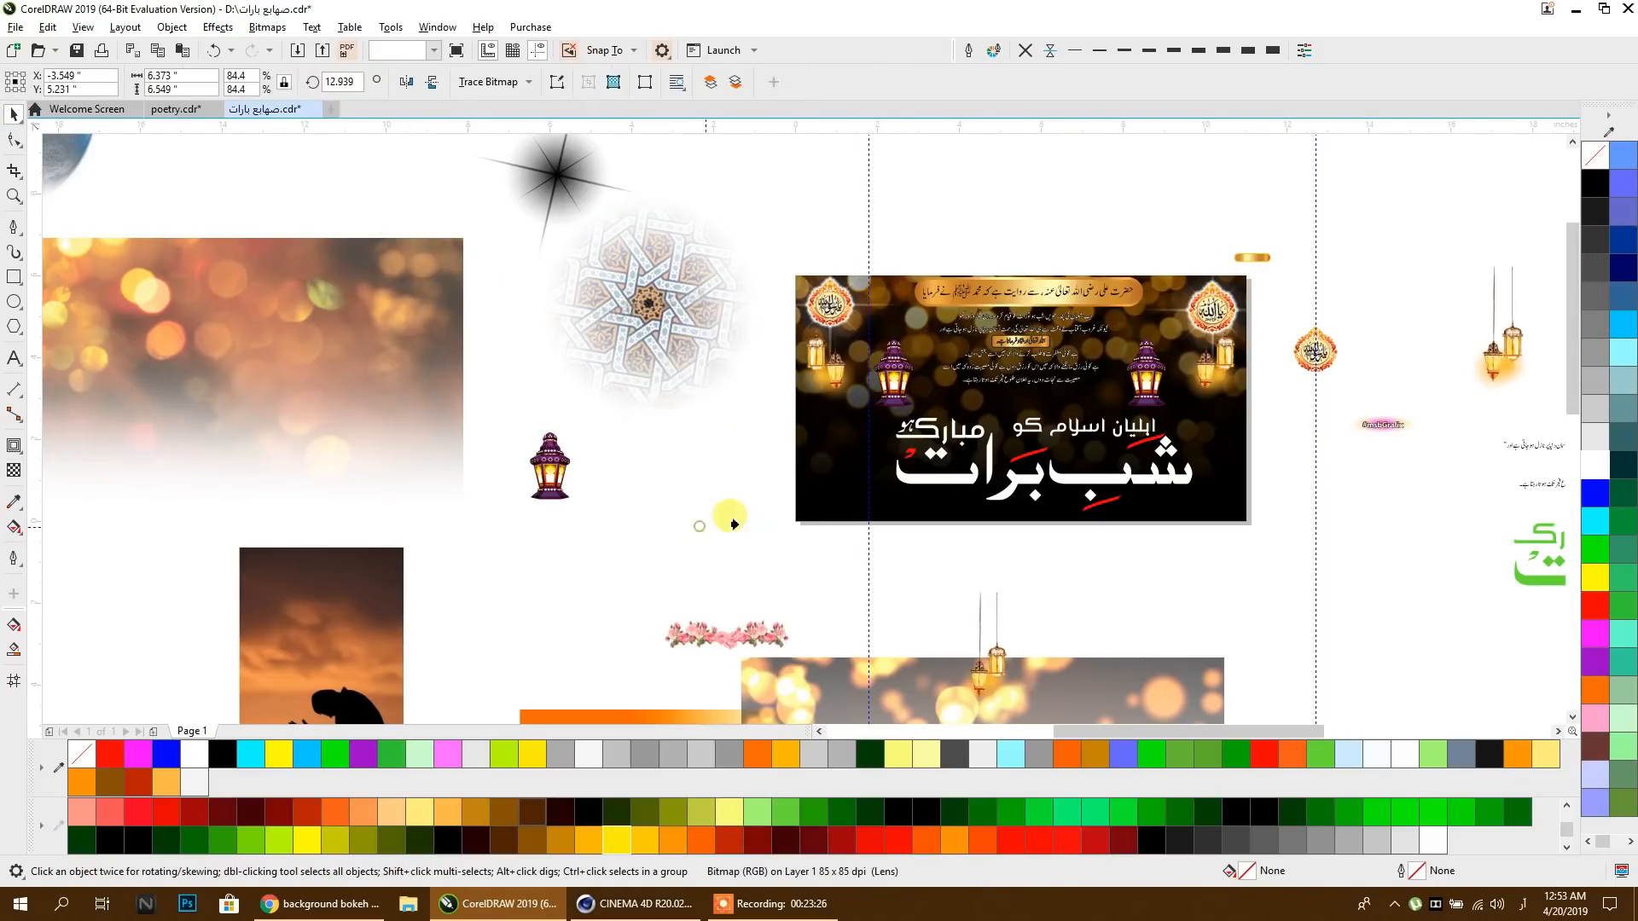
{"action": "left_click", "coordinate": [826, 442]}
{"action": "left_click_drag", "start_coordinate": [839, 456], "coordinate": [537, 352]}
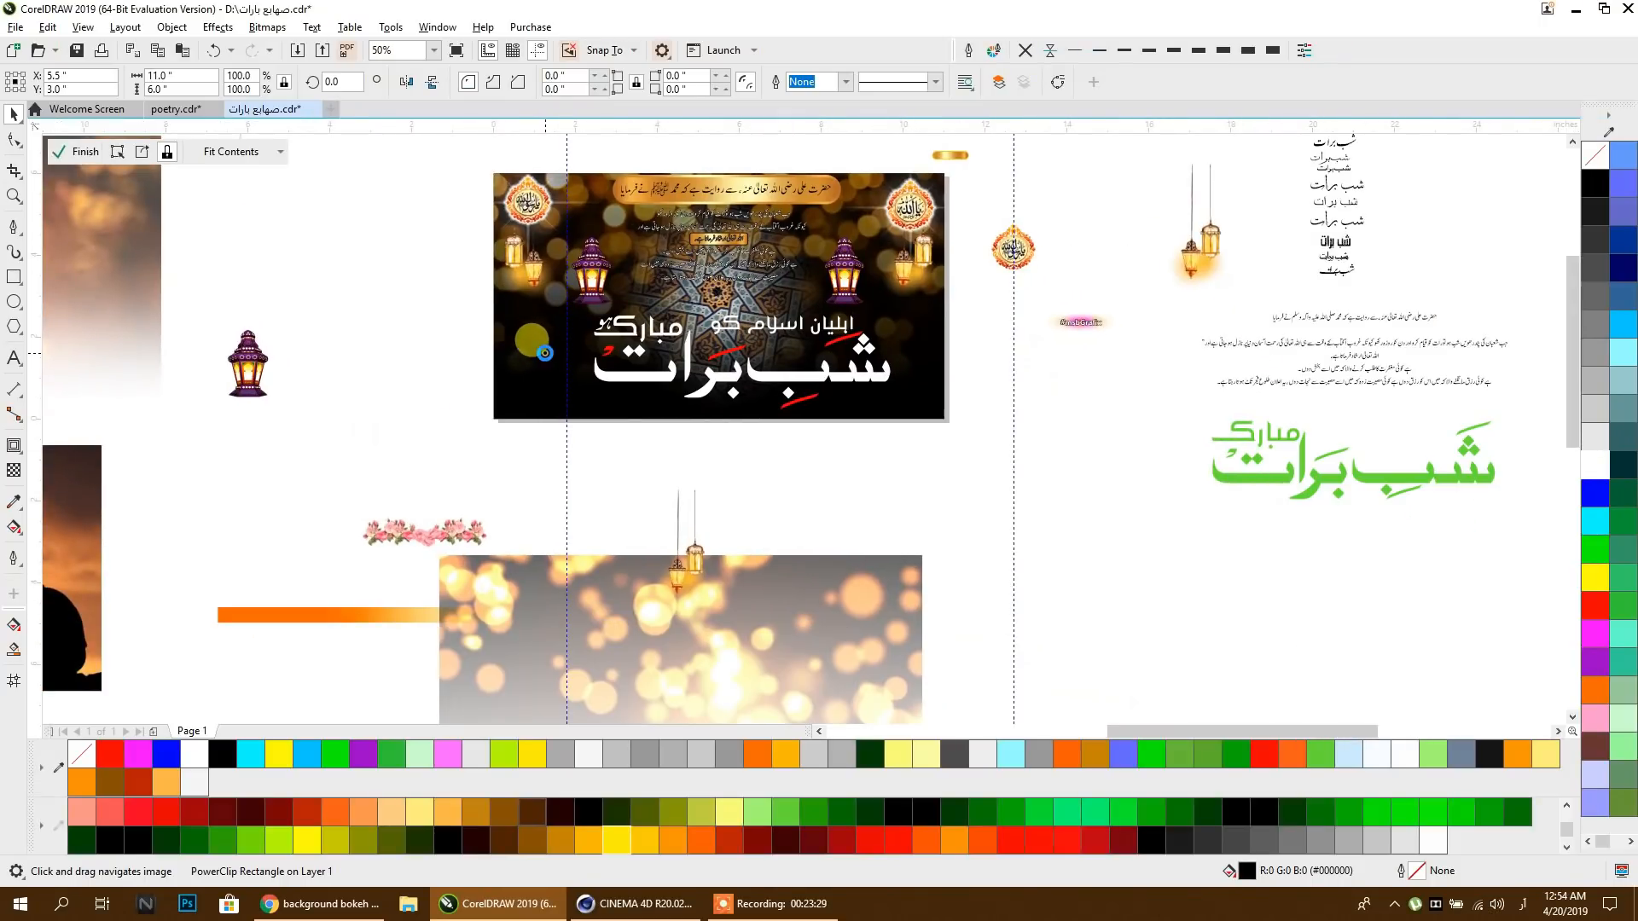
{"action": "left_click_drag", "start_coordinate": [732, 299], "coordinate": [923, 386]}
{"action": "left_click", "coordinate": [1000, 391]}
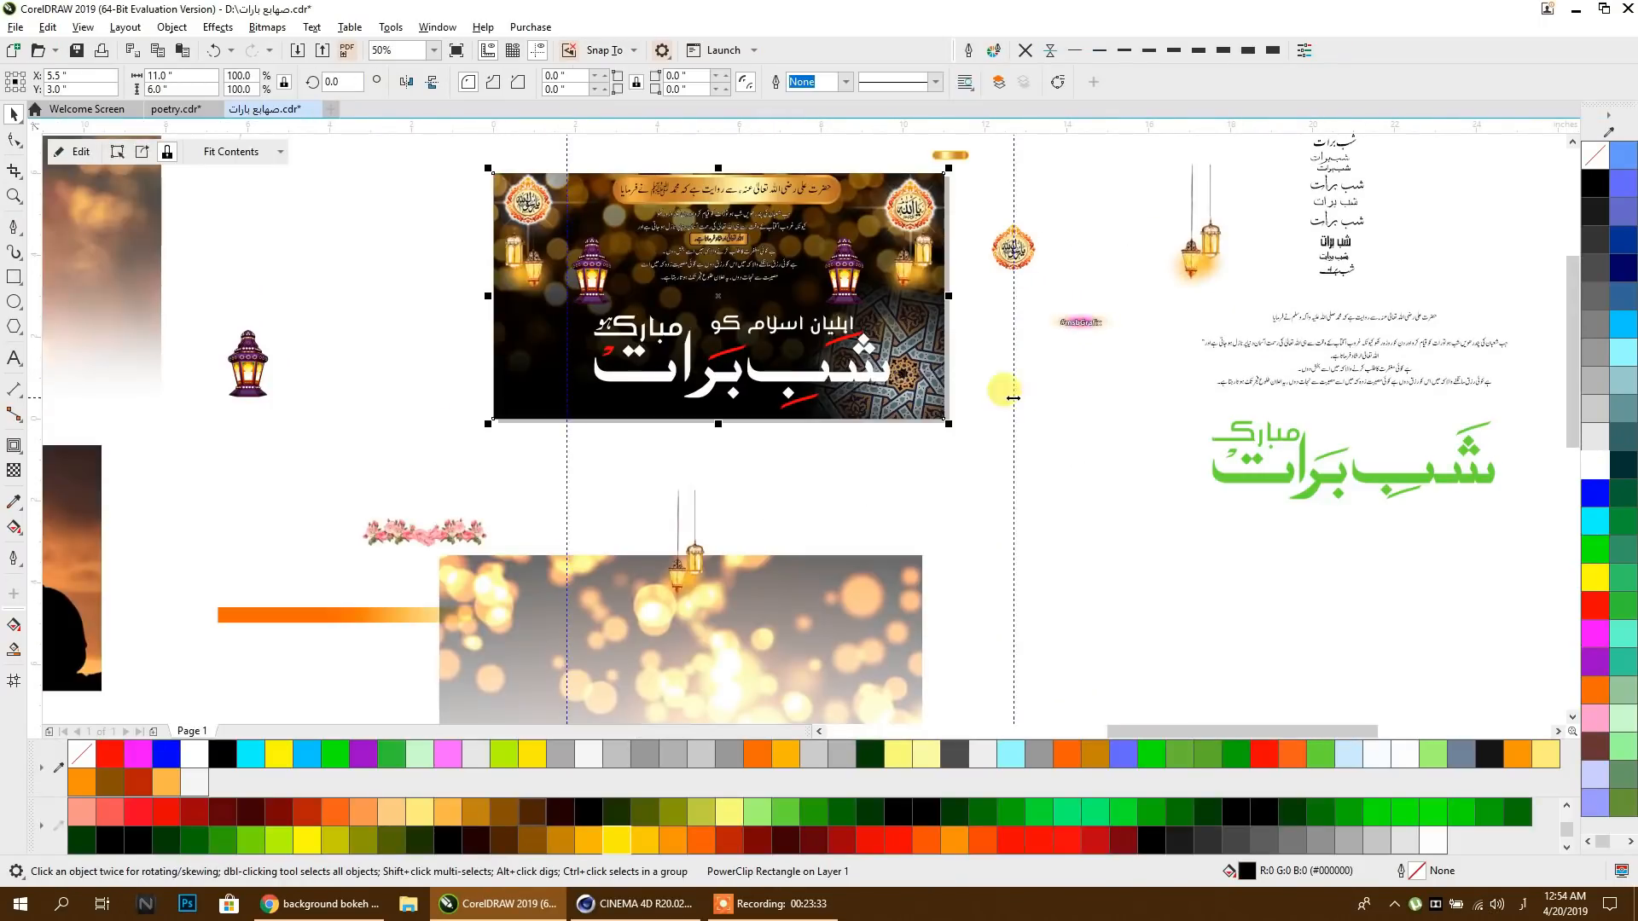
Step: Bring the Kaaba and green-dome mosque picture with pink roses onto the banner's lower-left corner
{"action": "left_click_drag", "start_coordinate": [770, 345], "coordinate": [805, 383]}
{"action": "left_click_drag", "start_coordinate": [439, 384], "coordinate": [646, 385]}
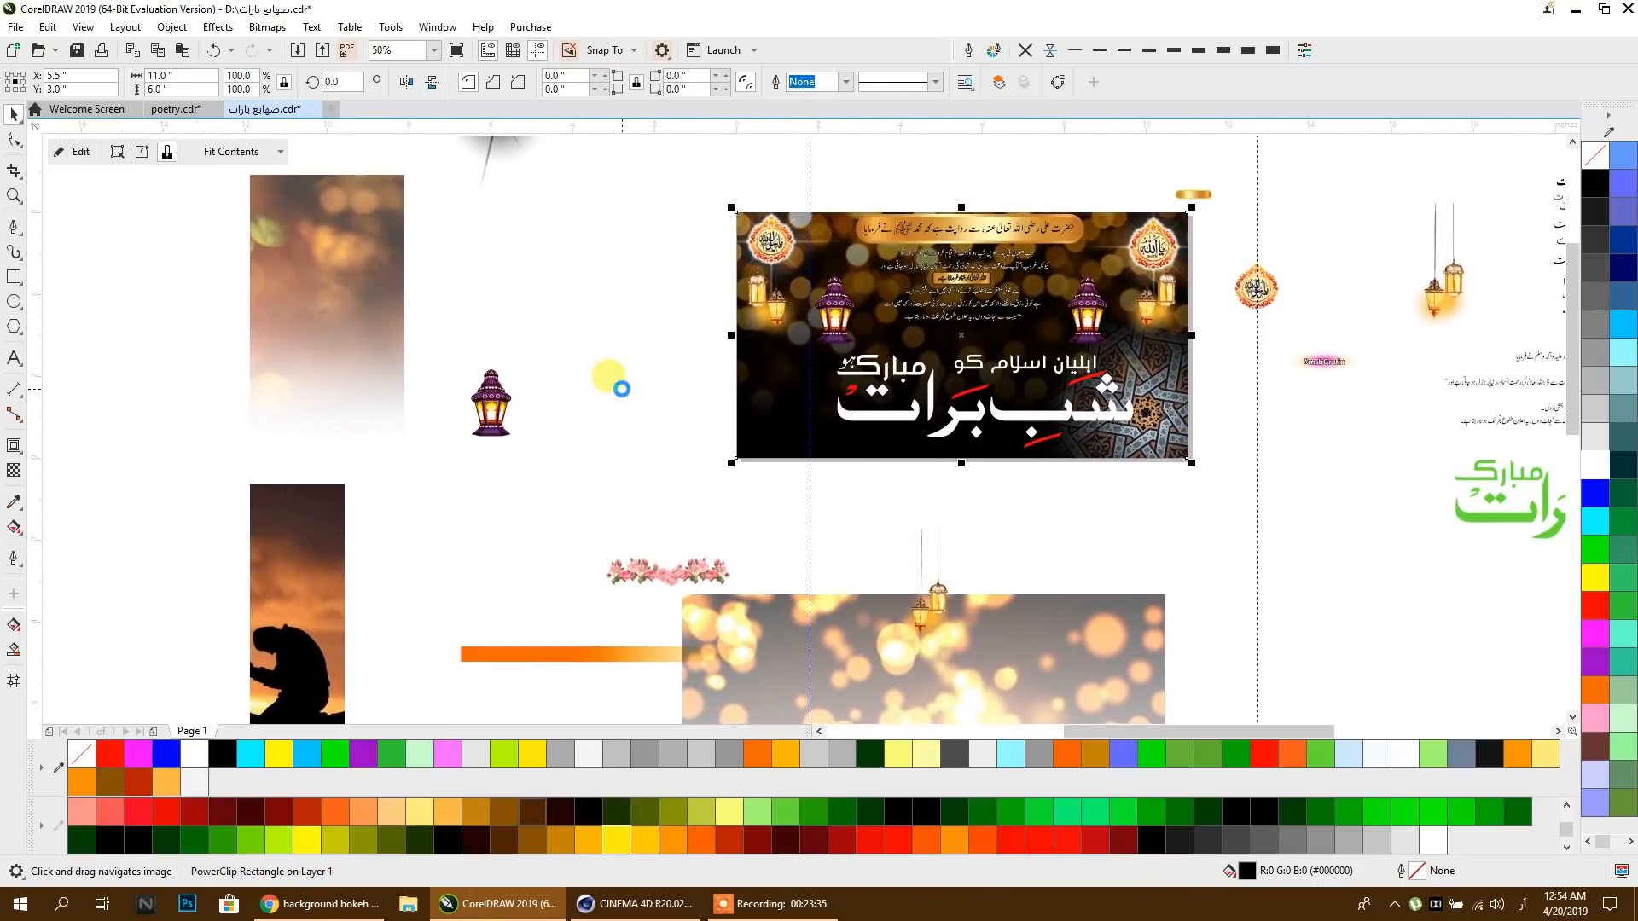
{"action": "scroll", "coordinate": [525, 367], "scroll_direction": "down", "scroll_amount": 5}
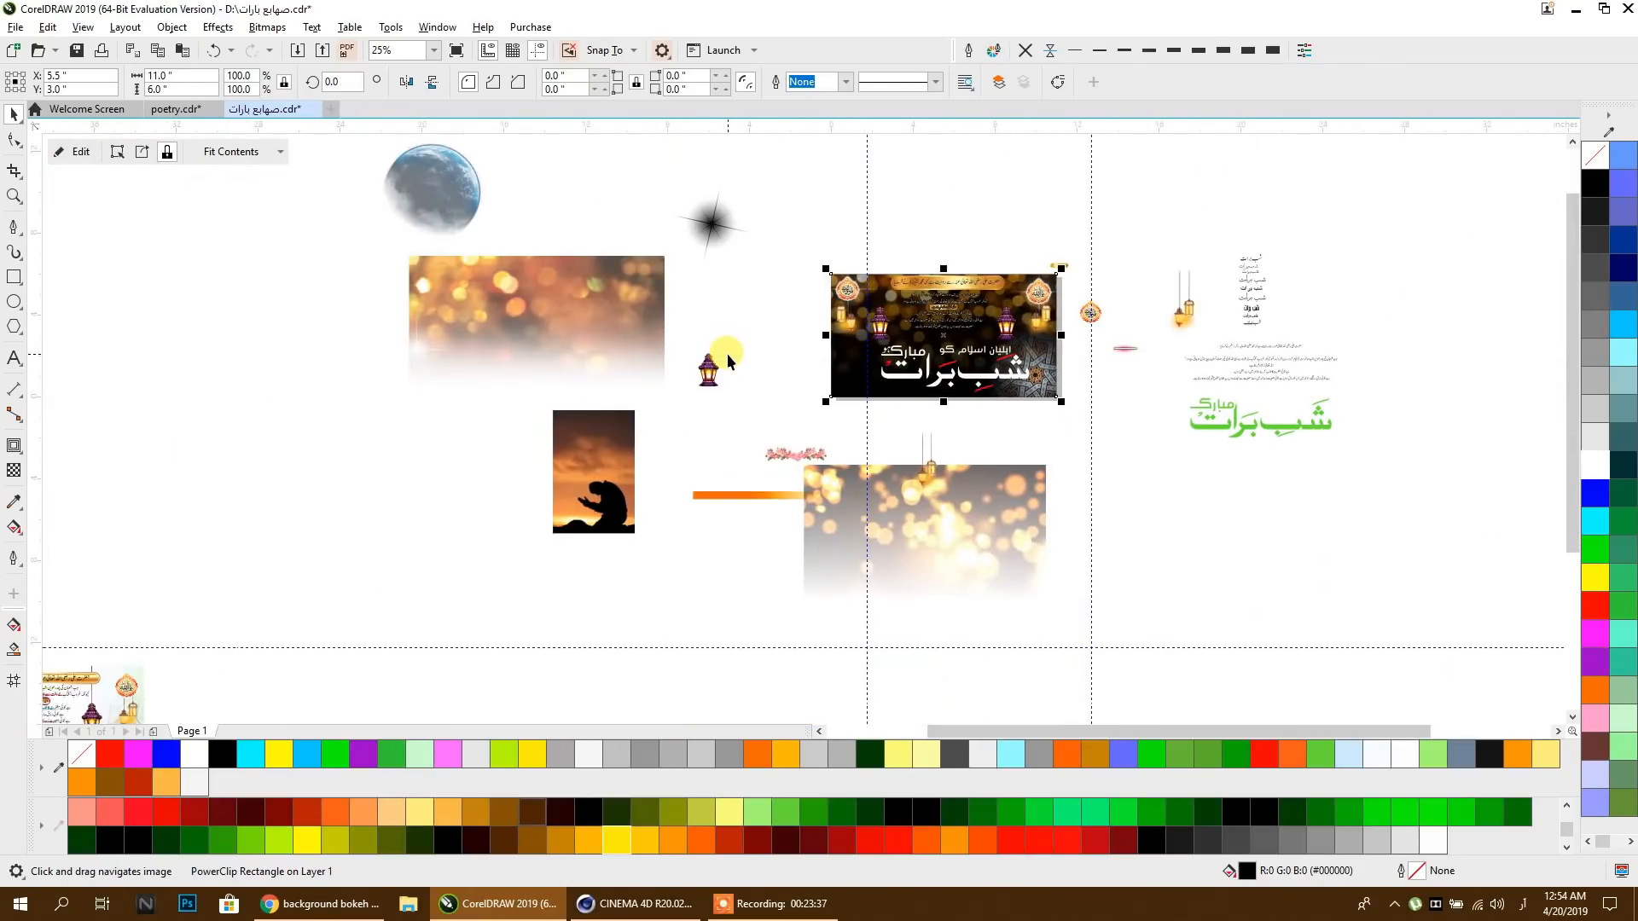
{"action": "left_click_drag", "start_coordinate": [668, 336], "coordinate": [981, 288]}
{"action": "scroll", "coordinate": [847, 413], "scroll_direction": "up", "scroll_amount": 1}
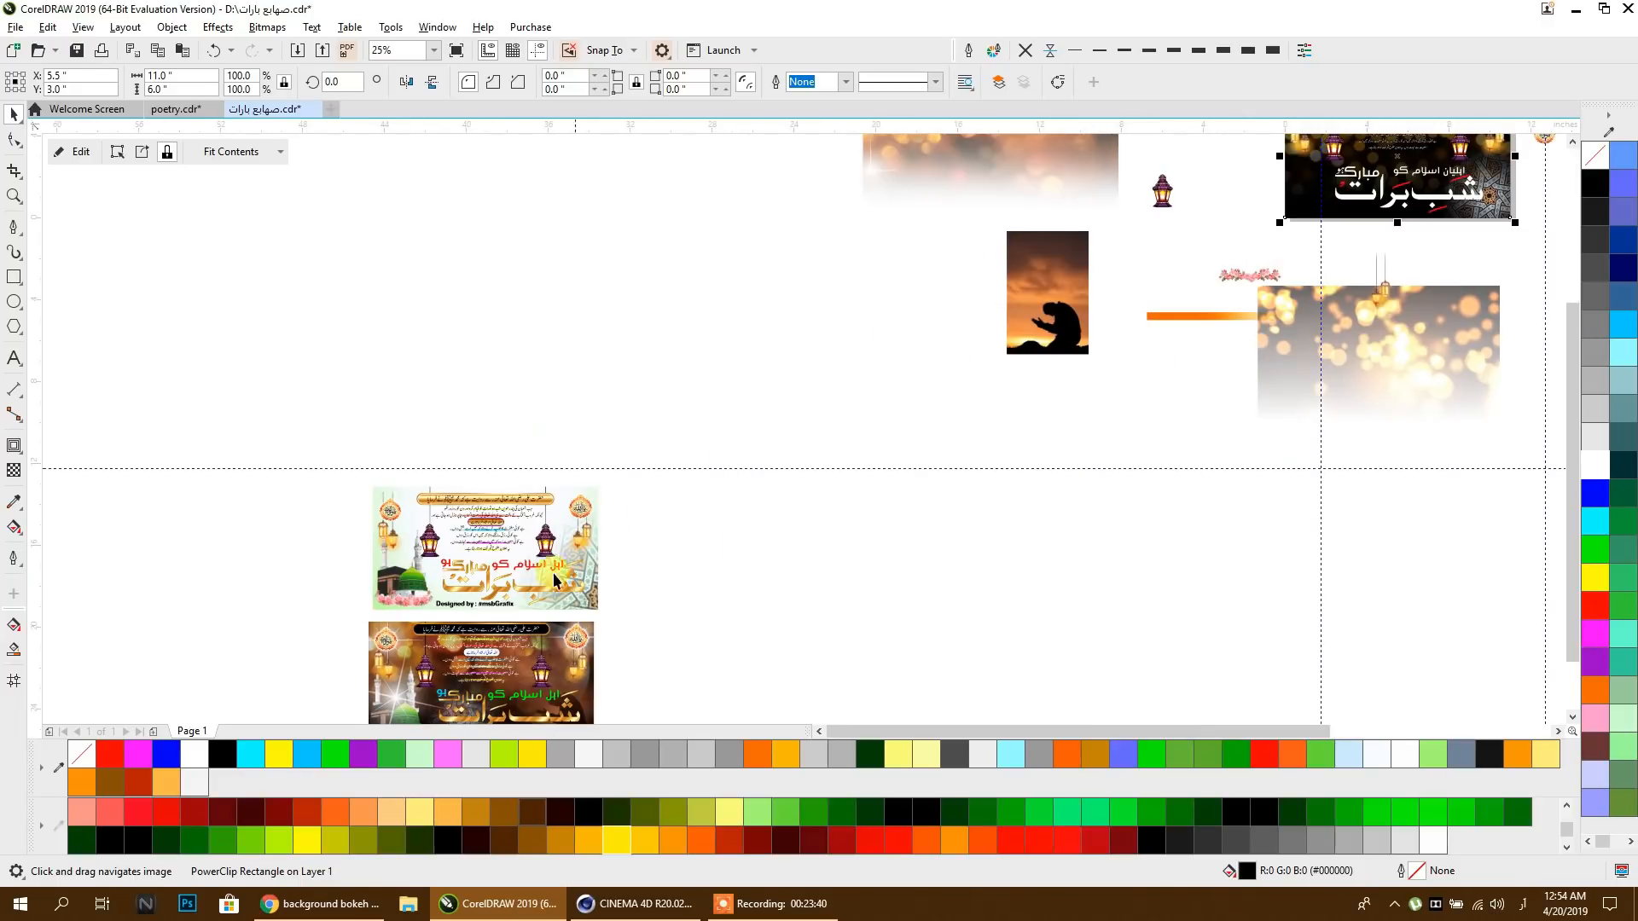
{"action": "left_click_drag", "start_coordinate": [397, 594], "coordinate": [962, 311]}
{"action": "left_click_drag", "start_coordinate": [1037, 268], "coordinate": [712, 427]}
{"action": "left_click", "coordinate": [249, 465]}
{"action": "left_click", "coordinate": [345, 431]}
{"action": "scroll", "coordinate": [706, 295], "scroll_direction": "up", "scroll_amount": 6}
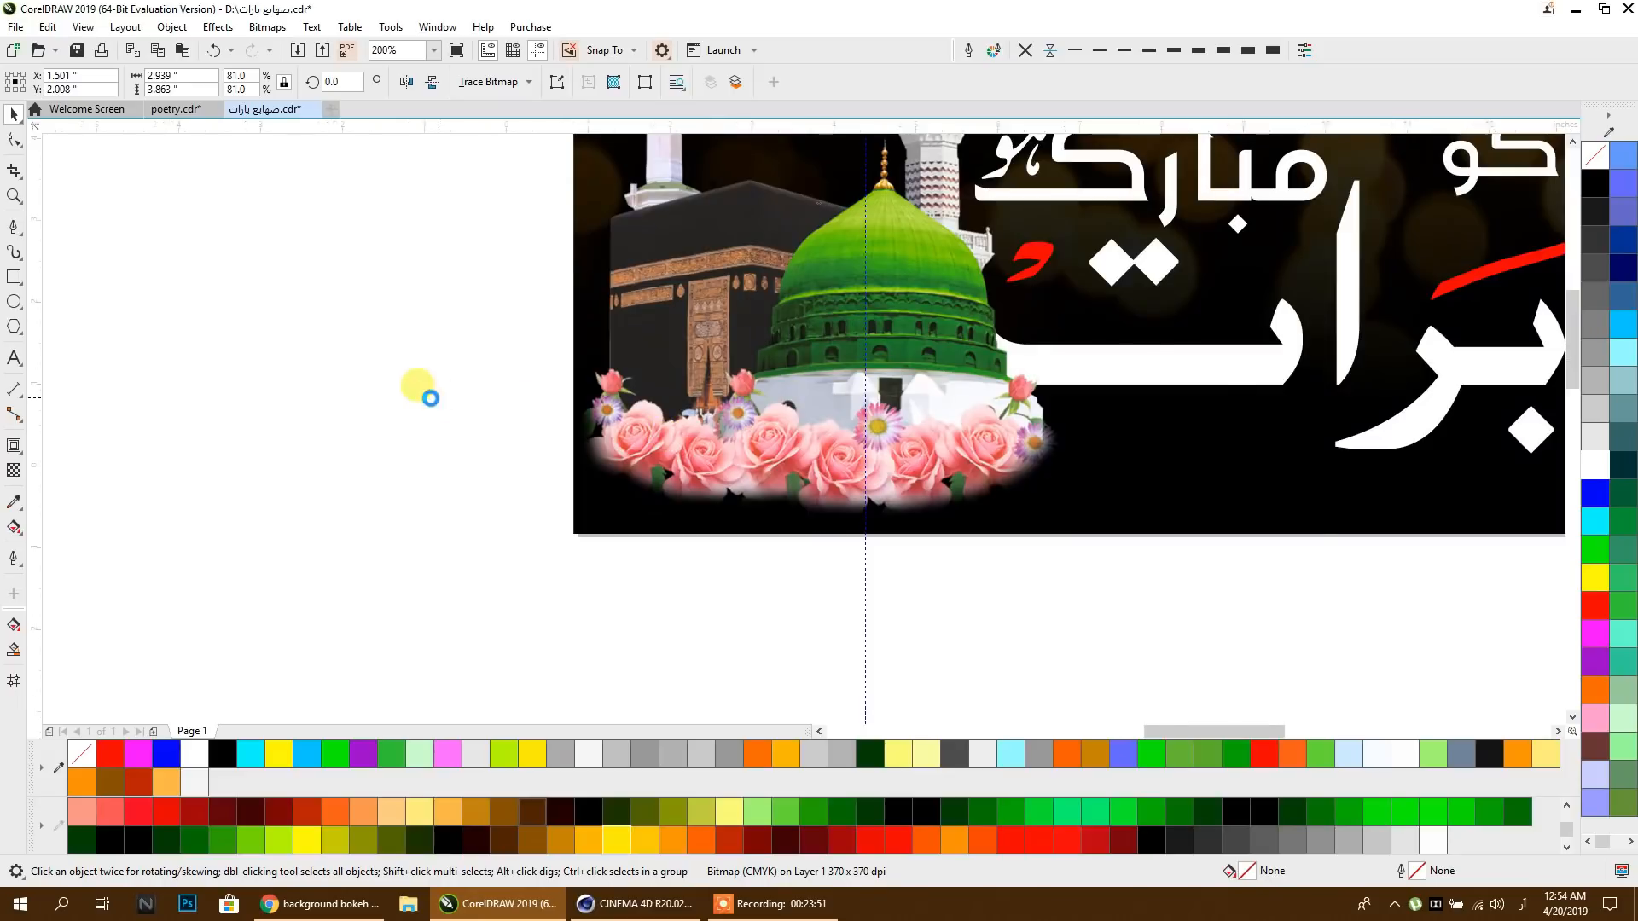
Step: PowerClip the mosque picture inside the banner and shift it slightly down and outward to the lower-left corner, then finish editing the contents
{"action": "scroll", "coordinate": [431, 398], "scroll_direction": "down", "scroll_amount": 2}
{"action": "right_click", "coordinate": [532, 435]}
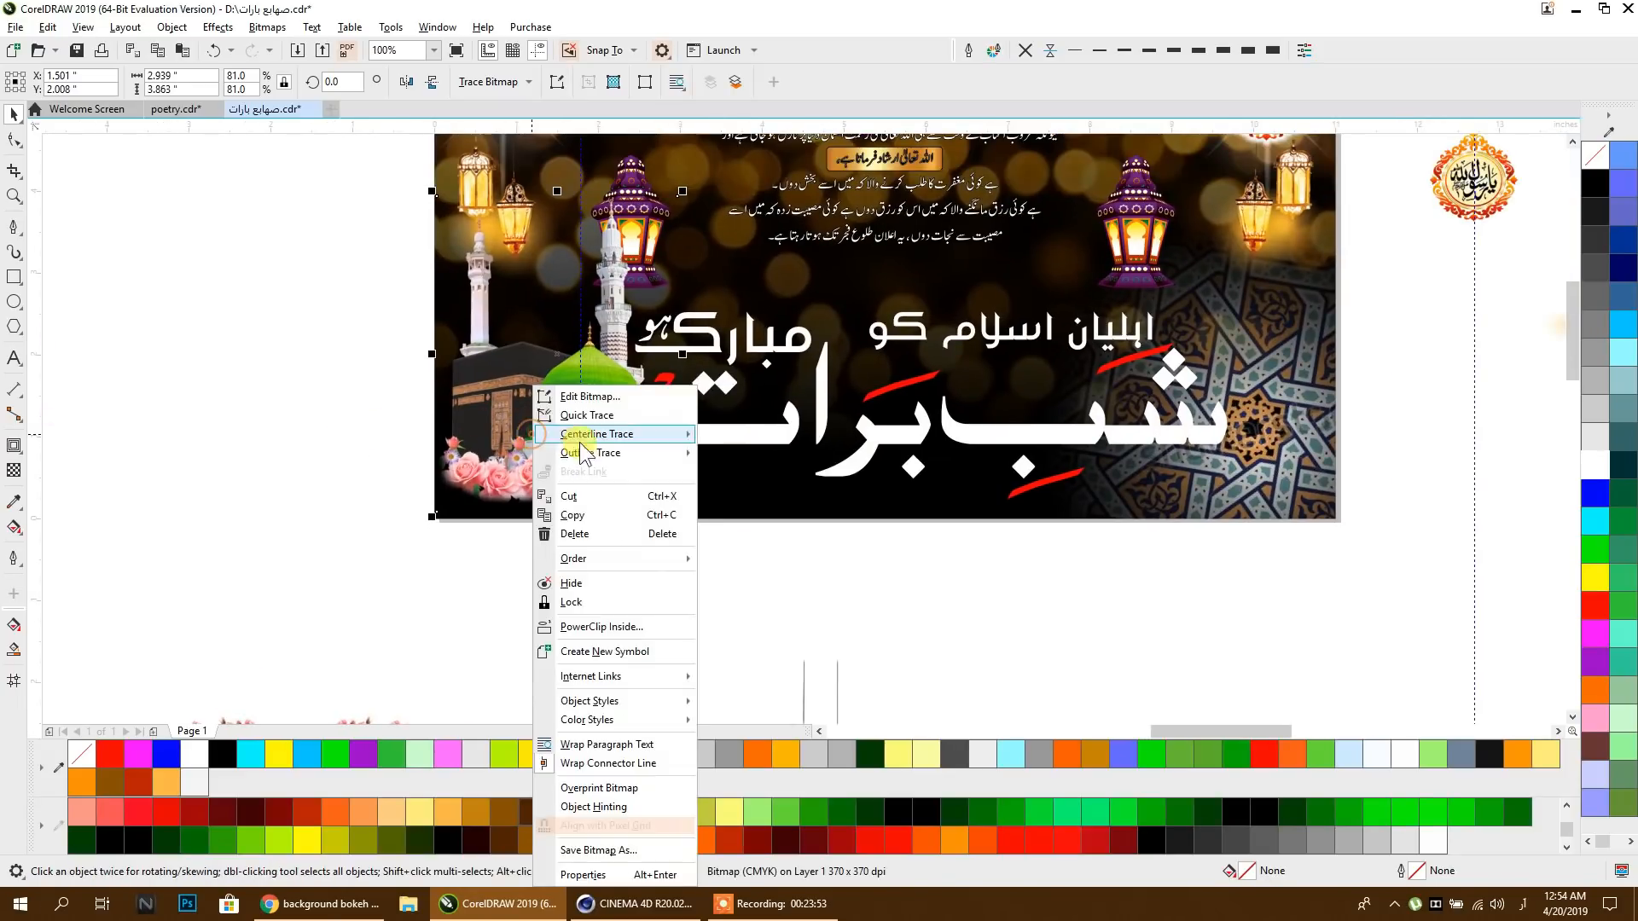
{"action": "left_click", "coordinate": [601, 626]}
{"action": "left_click", "coordinate": [730, 462]}
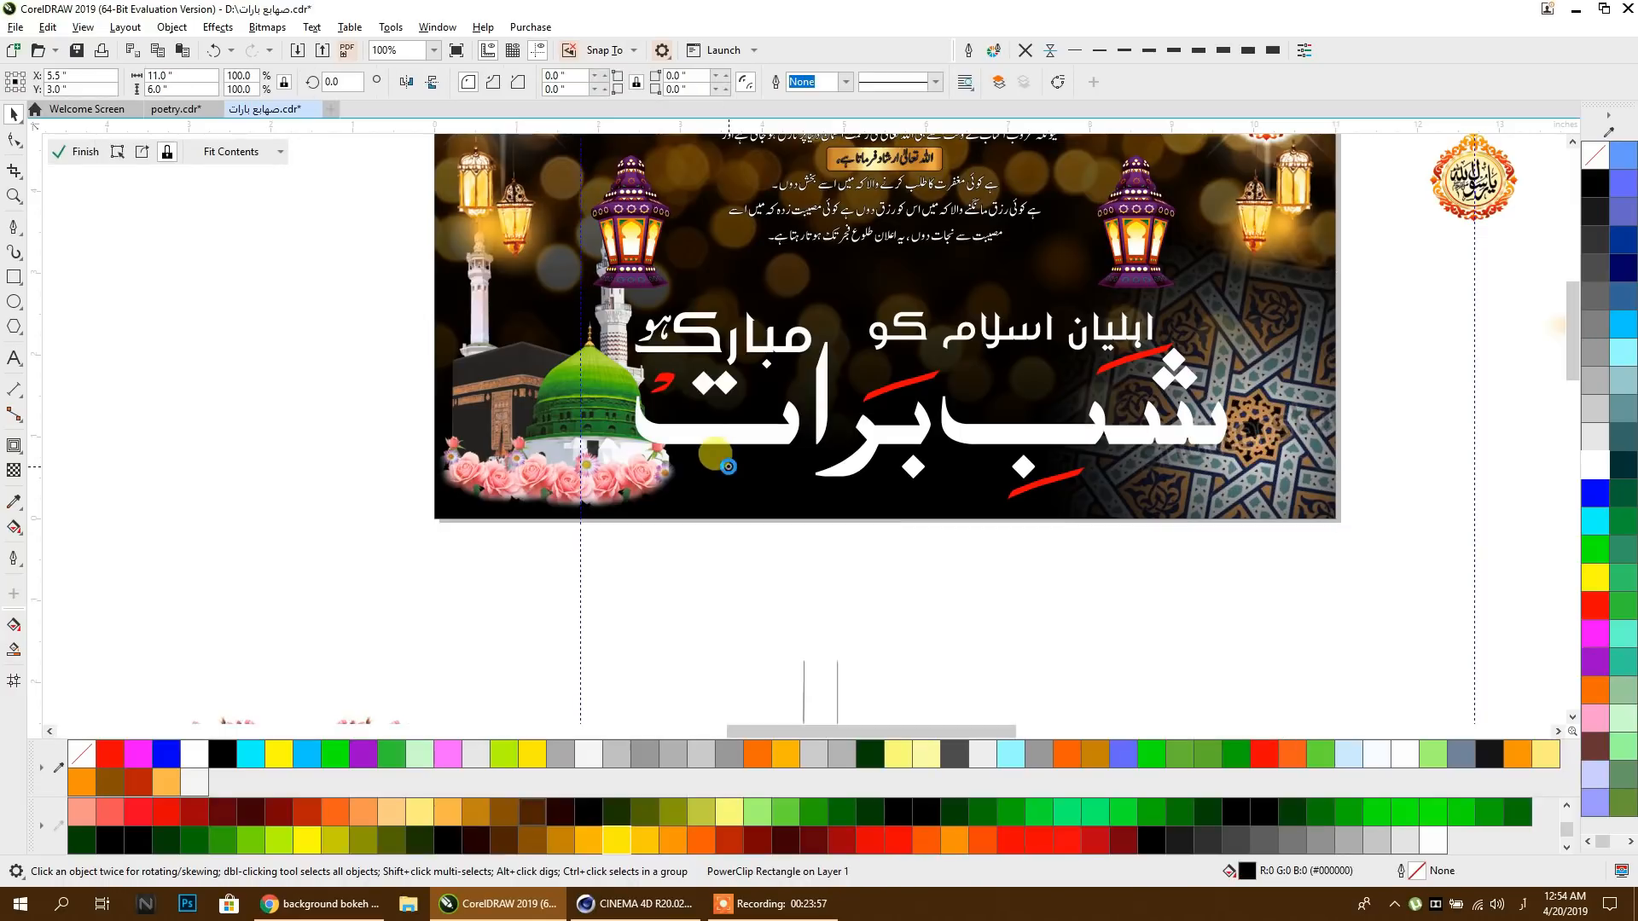
{"action": "left_click", "coordinate": [610, 470], "text": "ctrl"}
{"action": "left_click_drag", "start_coordinate": [607, 470], "coordinate": [604, 449]}
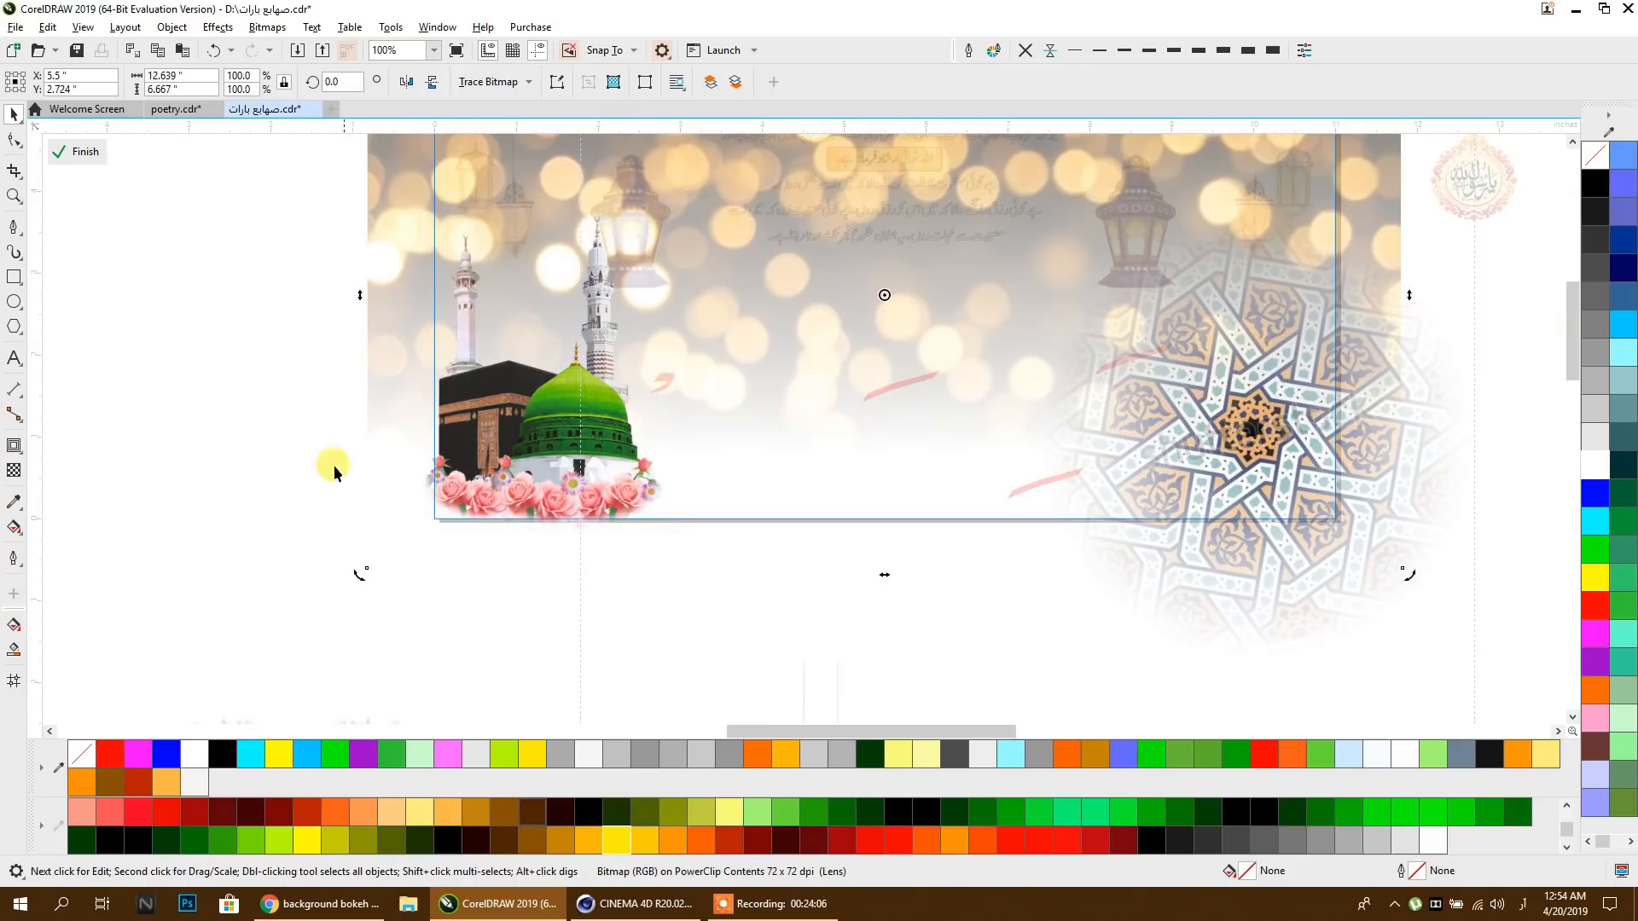
{"action": "left_click", "coordinate": [244, 424]}
{"action": "left_click", "coordinate": [293, 401]}
Step: Enlarge the black star flare to about 6.5 in wide and place a copy of it on the far side of the banner
{"action": "scroll", "coordinate": [411, 365], "scroll_direction": "down", "scroll_amount": 1}
{"action": "left_click_drag", "start_coordinate": [409, 364], "coordinate": [498, 402]}
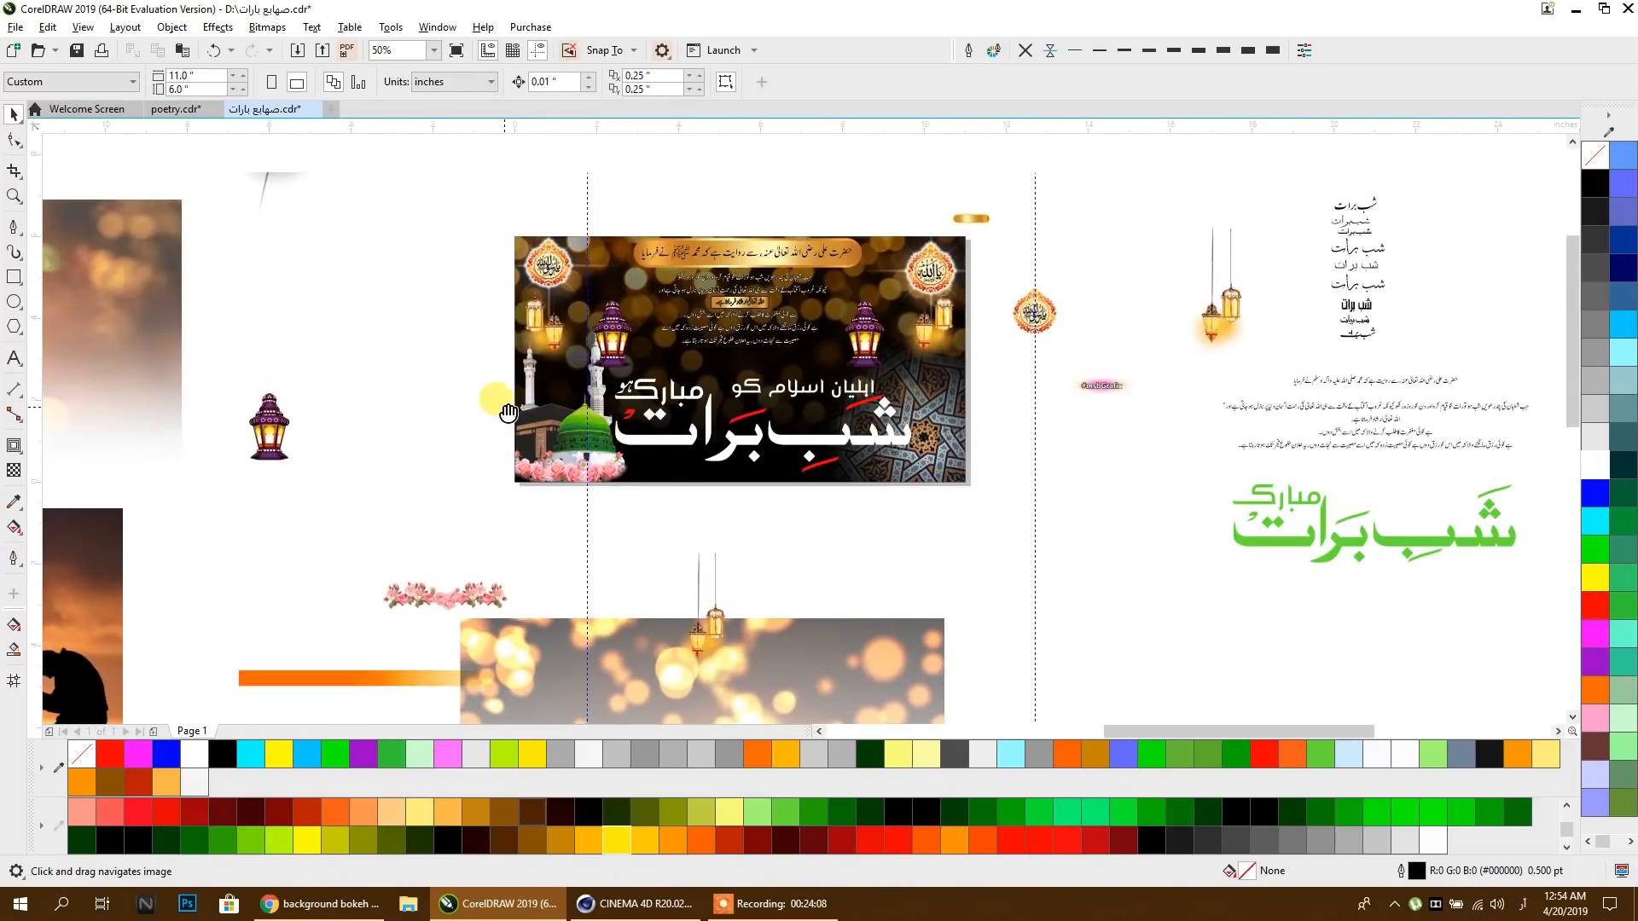
{"action": "left_click_drag", "start_coordinate": [310, 157], "coordinate": [365, 288]}
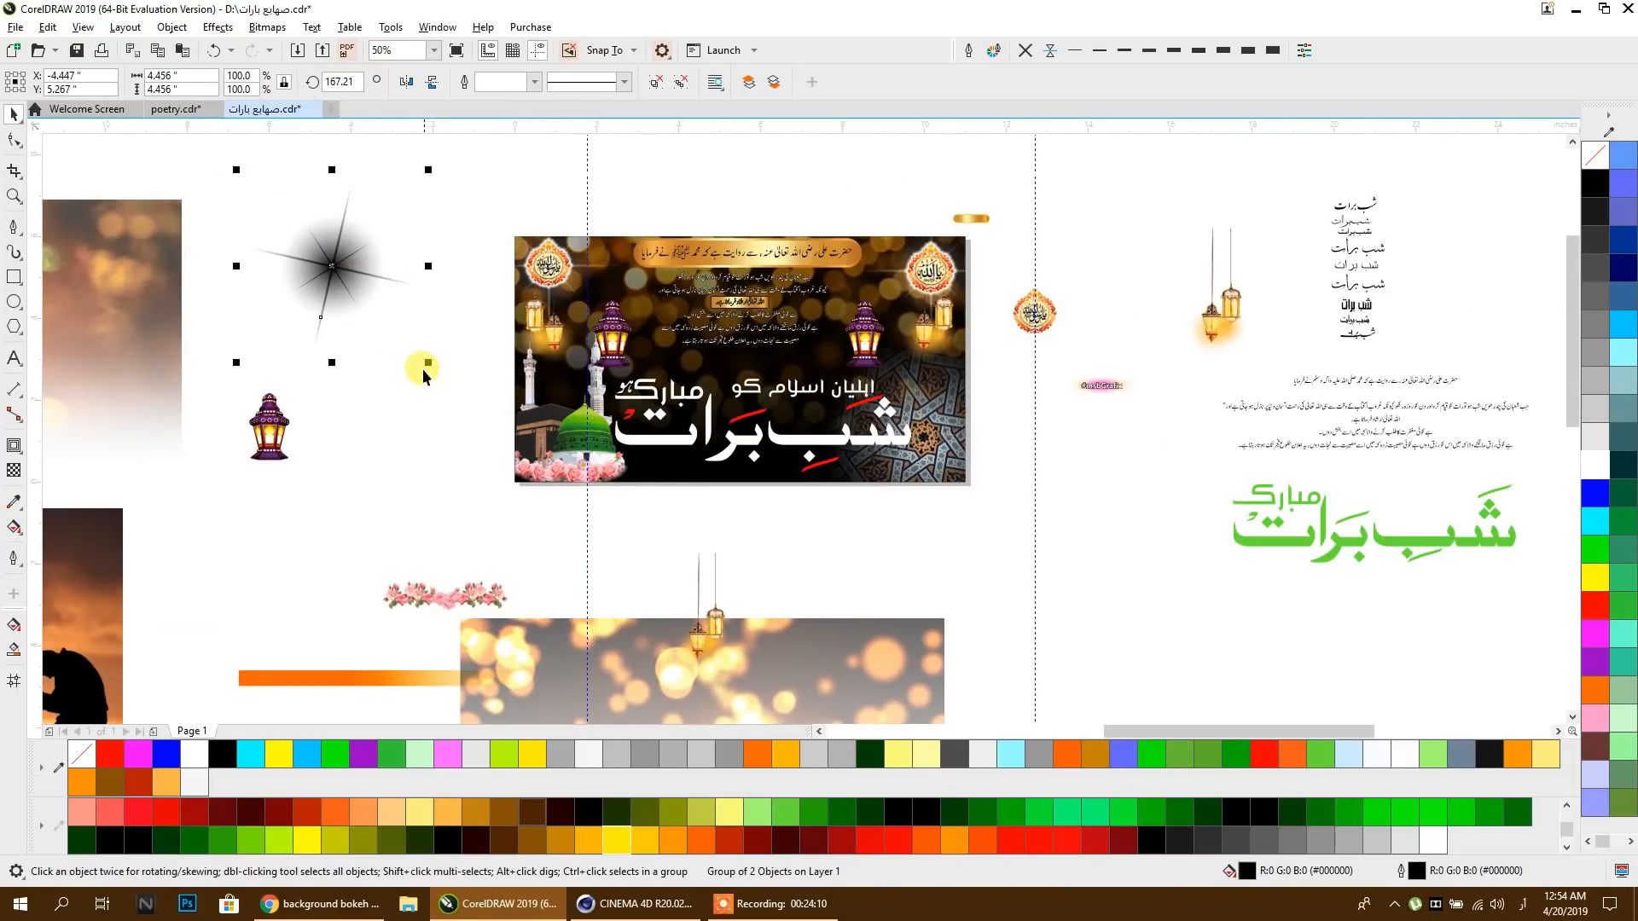
{"action": "left_click_drag", "start_coordinate": [427, 365], "coordinate": [459, 429]}
{"action": "left_click_drag", "start_coordinate": [340, 322], "coordinate": [382, 312]}
{"action": "right_click", "coordinate": [382, 313]}
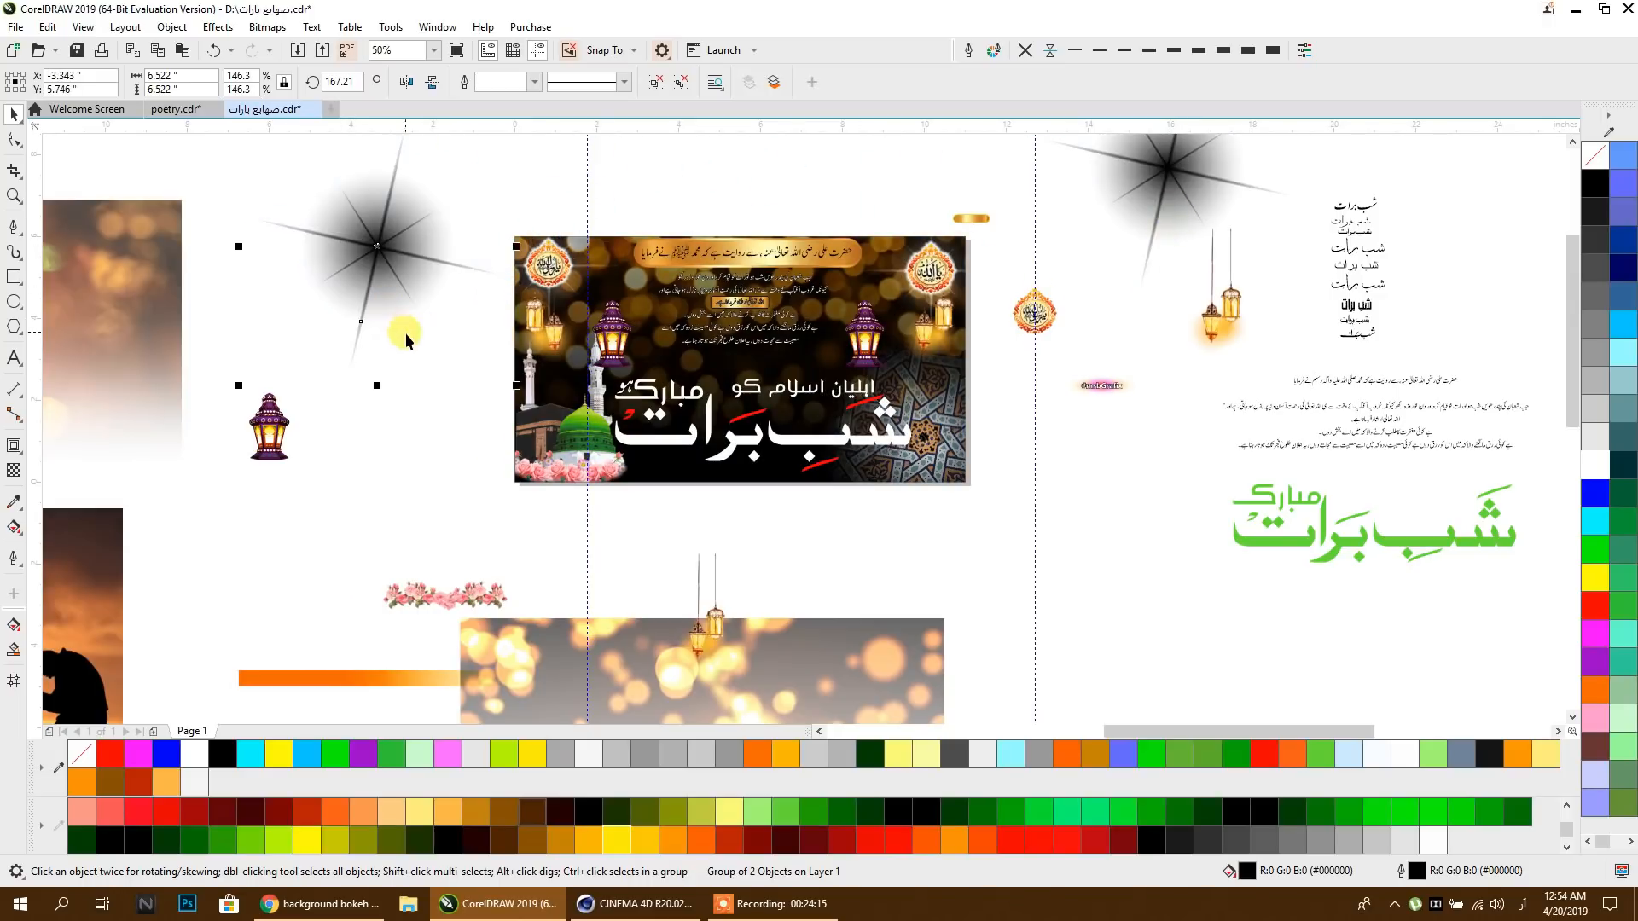
Step: Fill the black star flare beside the banner with yellow (#FFFF00) and turn it into an elliptical fountain fill
{"action": "left_click", "coordinate": [1596, 577]}
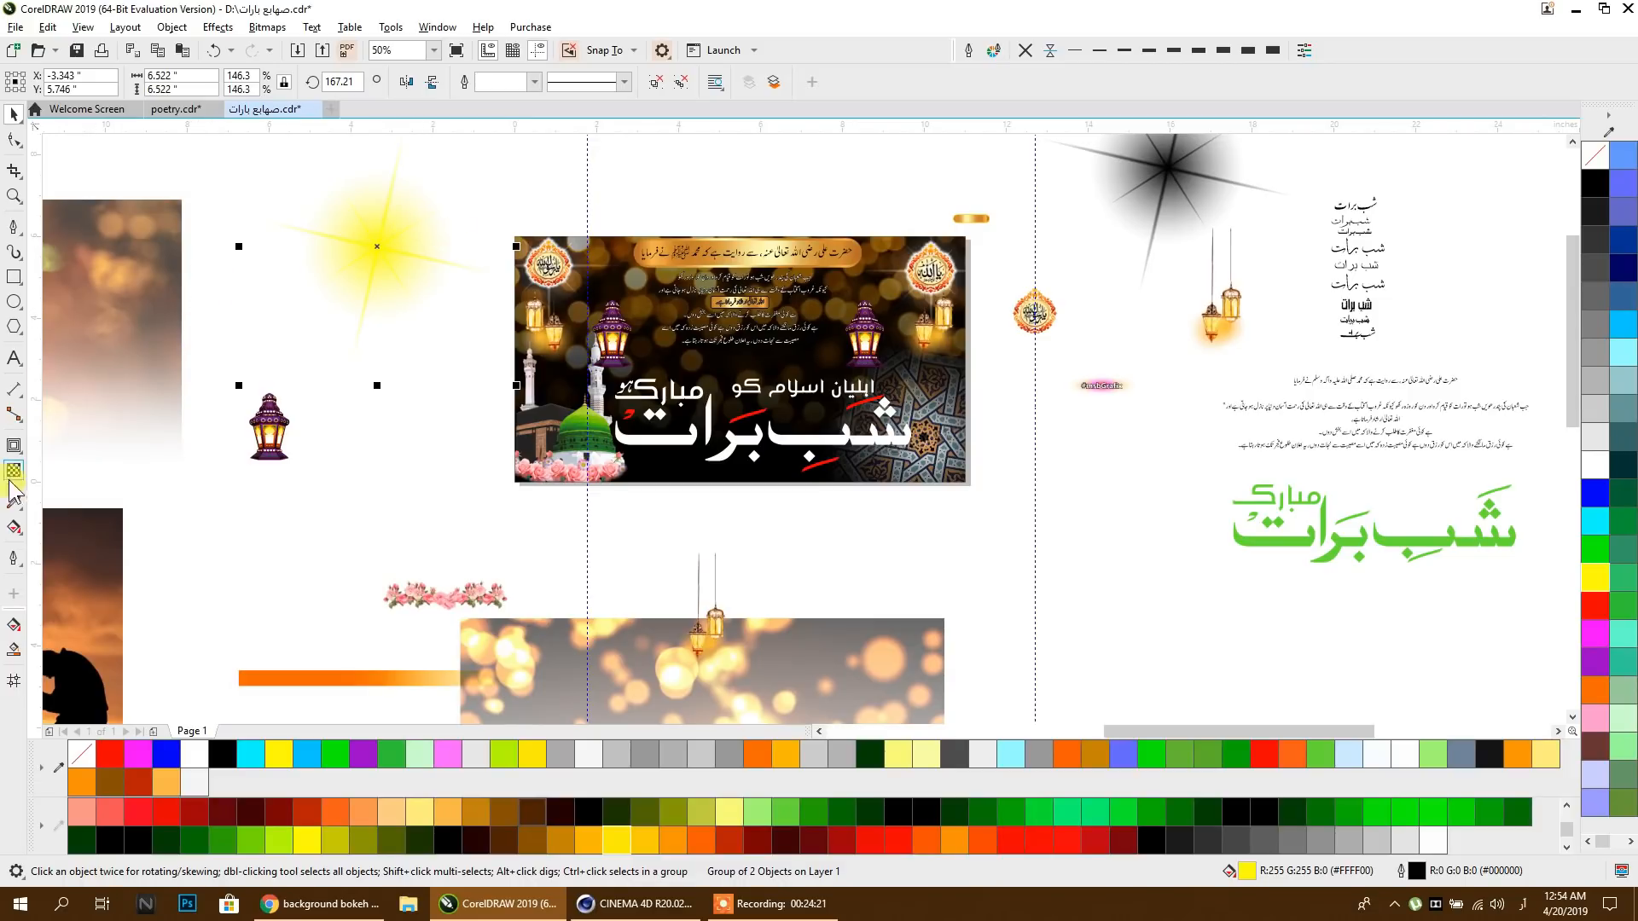
{"action": "left_click", "coordinate": [14, 529]}
{"action": "left_click", "coordinate": [65, 82]}
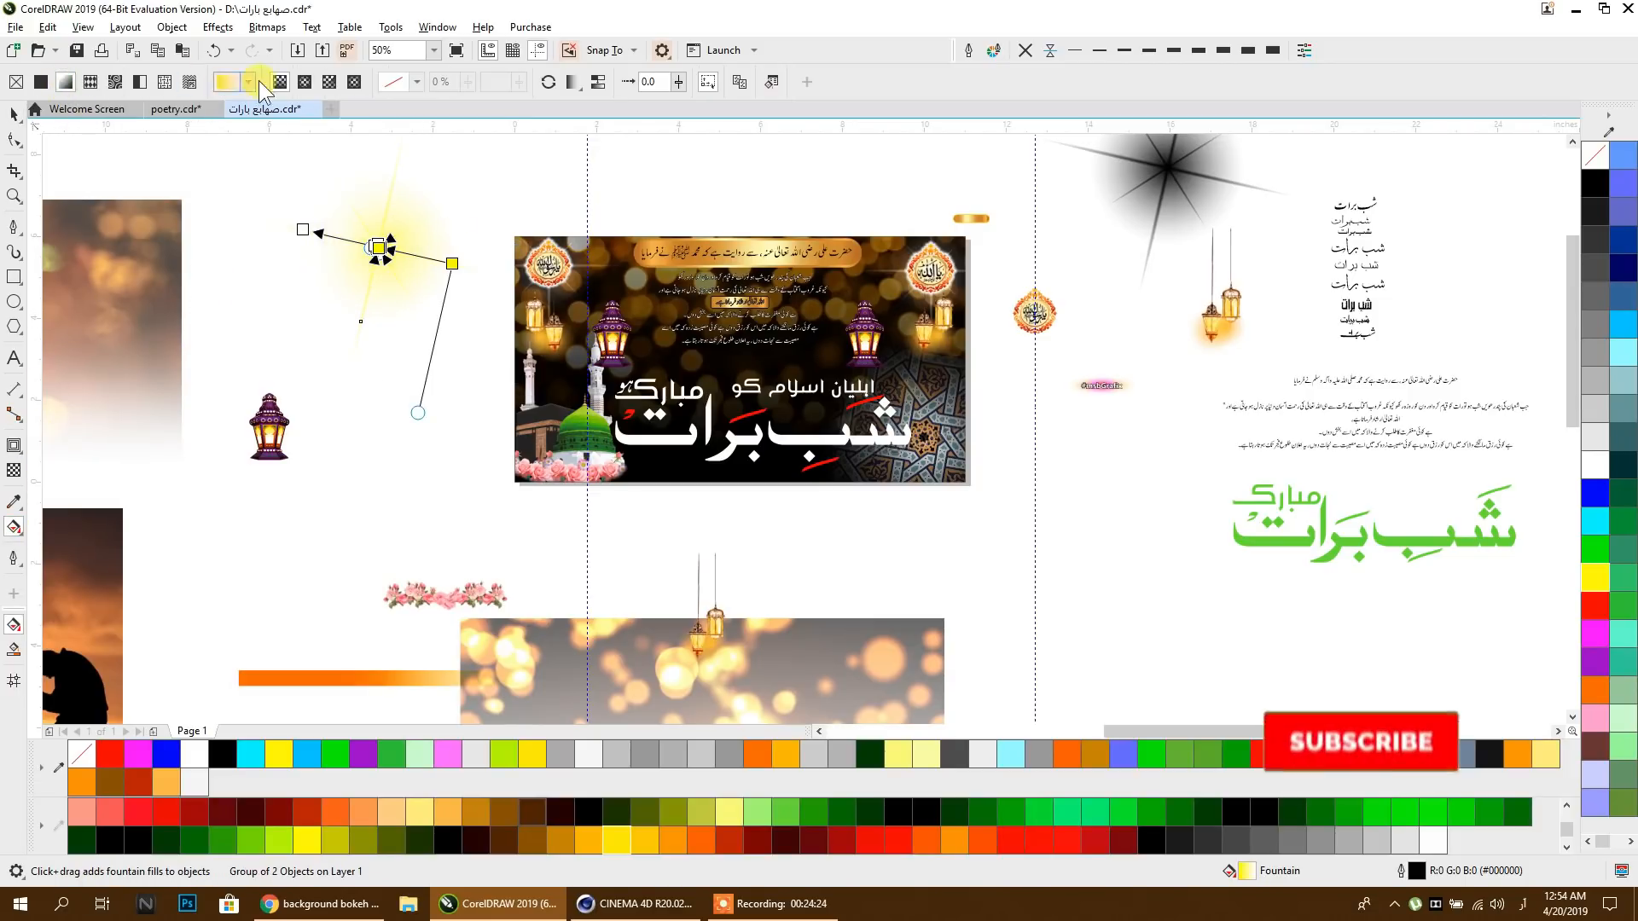
{"action": "left_click", "coordinate": [303, 82]}
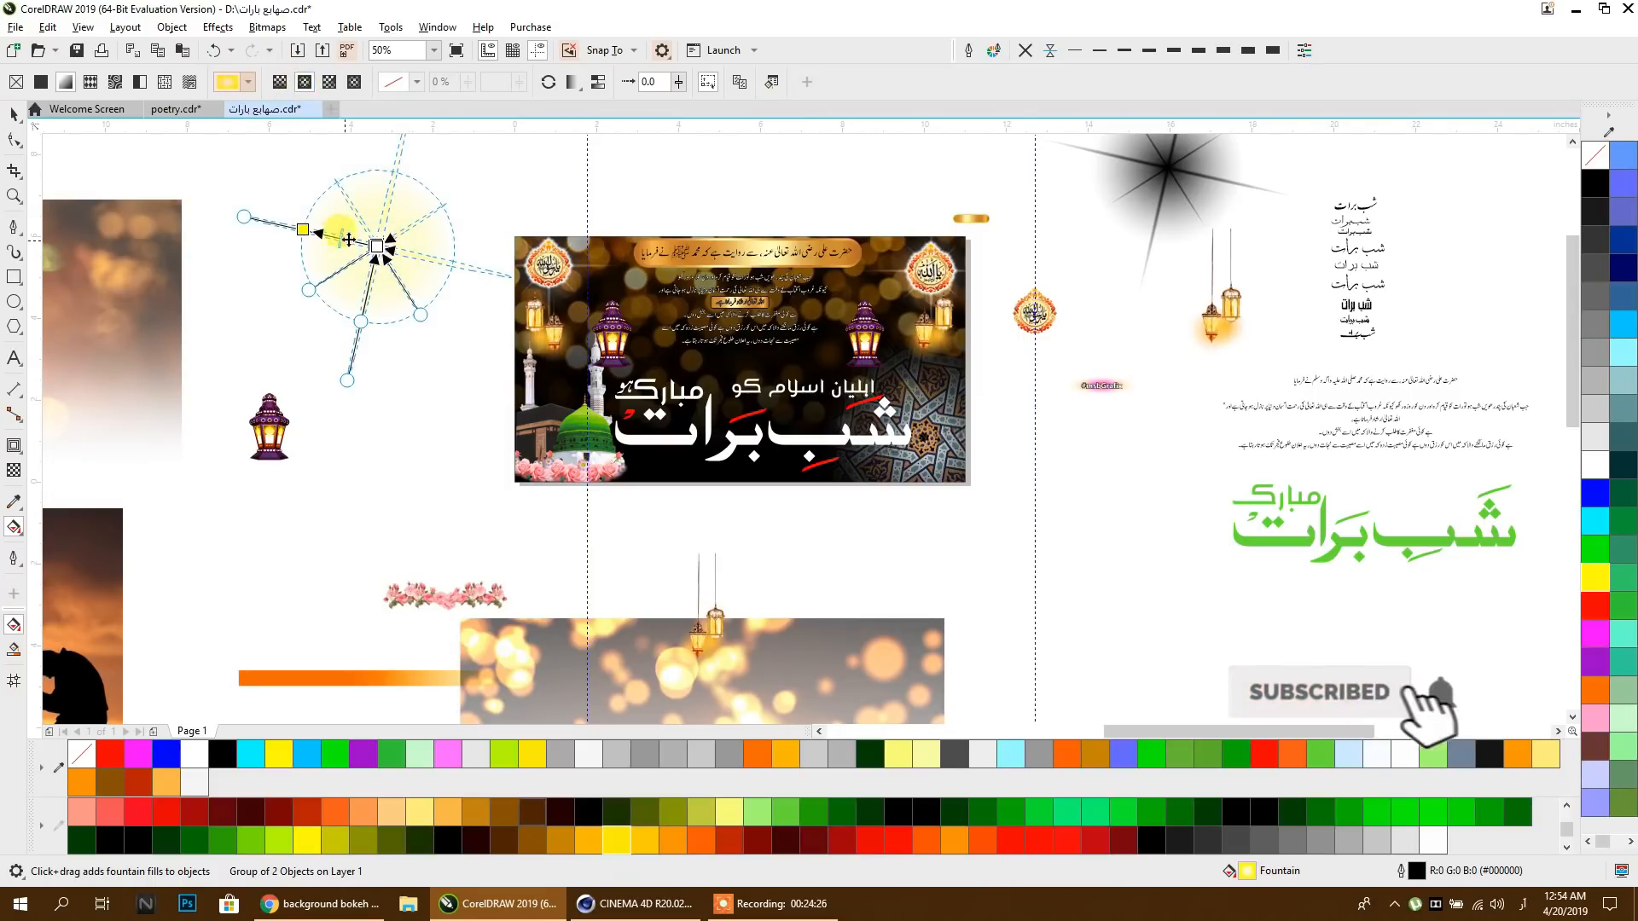
{"action": "scroll", "coordinate": [404, 259], "scroll_direction": "up", "scroll_amount": 3}
{"action": "scroll", "coordinate": [427, 256], "scroll_direction": "up", "scroll_amount": 1}
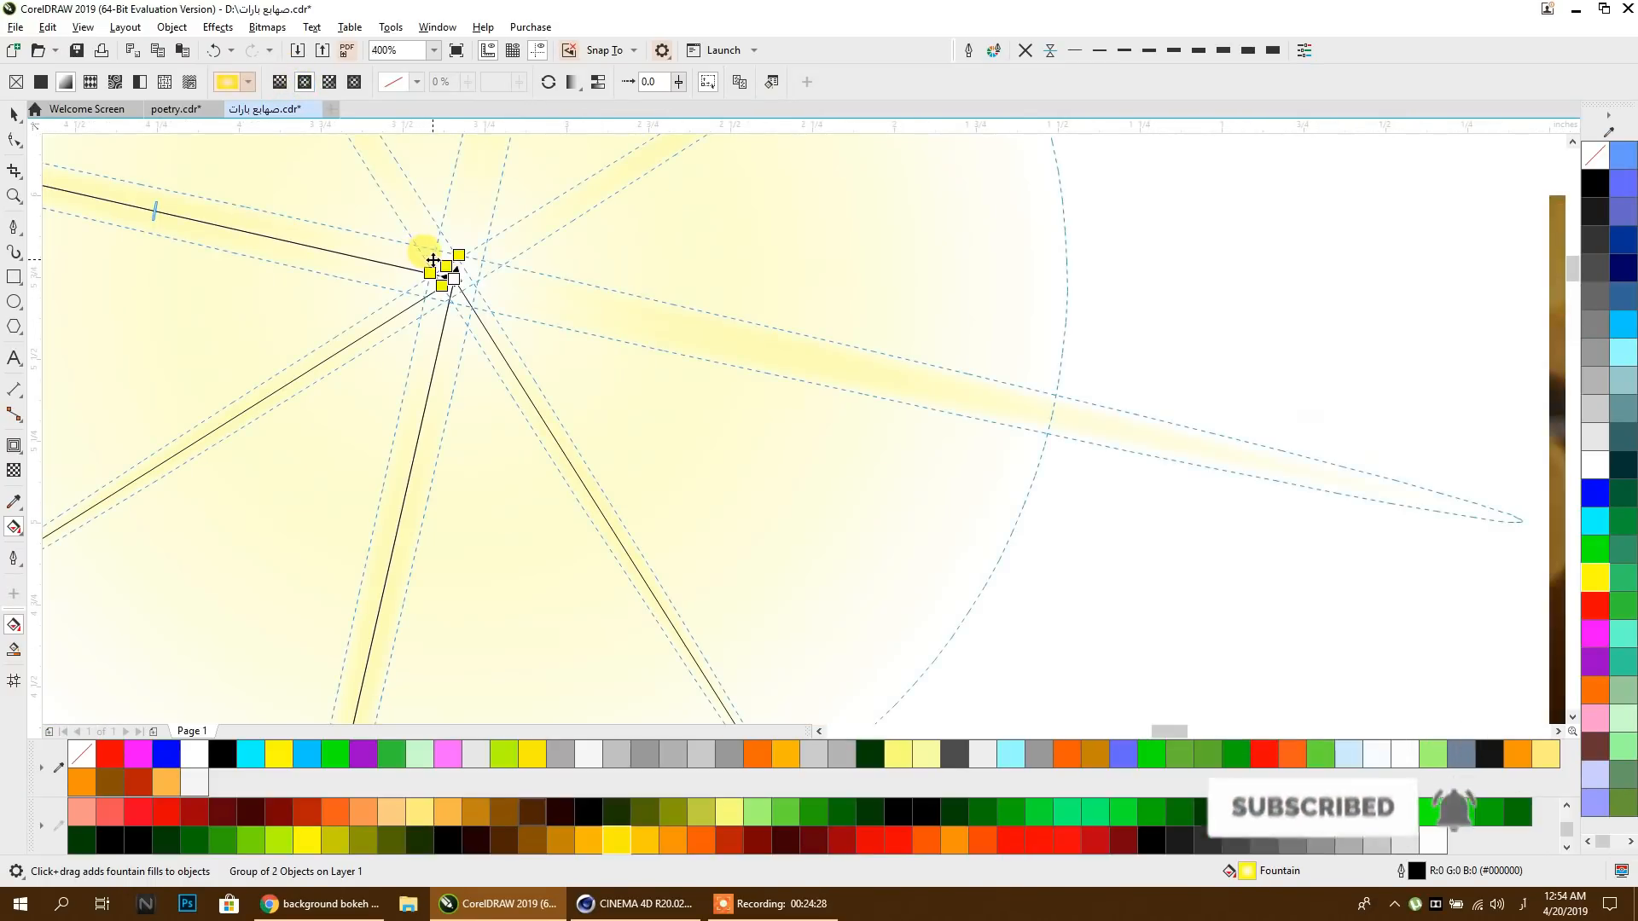
Step: Replace the star flare's colour with a brown-gold preset gradient and set it as an elliptical fountain fill
{"action": "left_click", "coordinate": [224, 81]}
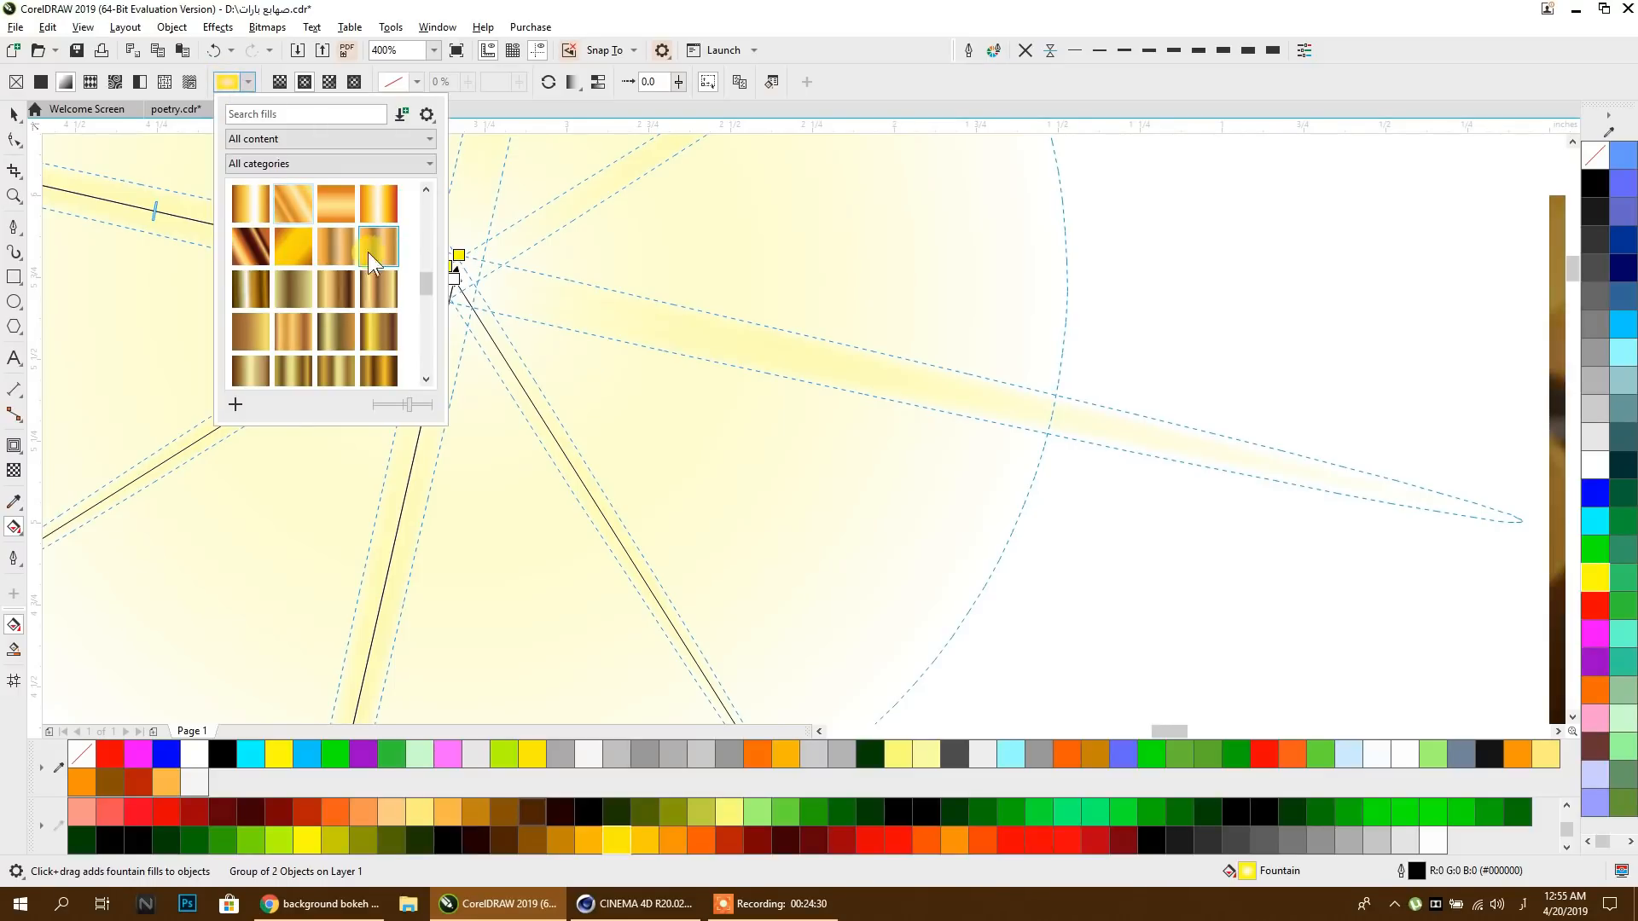
{"action": "left_click", "coordinate": [338, 278]}
{"action": "scroll", "coordinate": [351, 270], "scroll_direction": "down", "scroll_amount": 1}
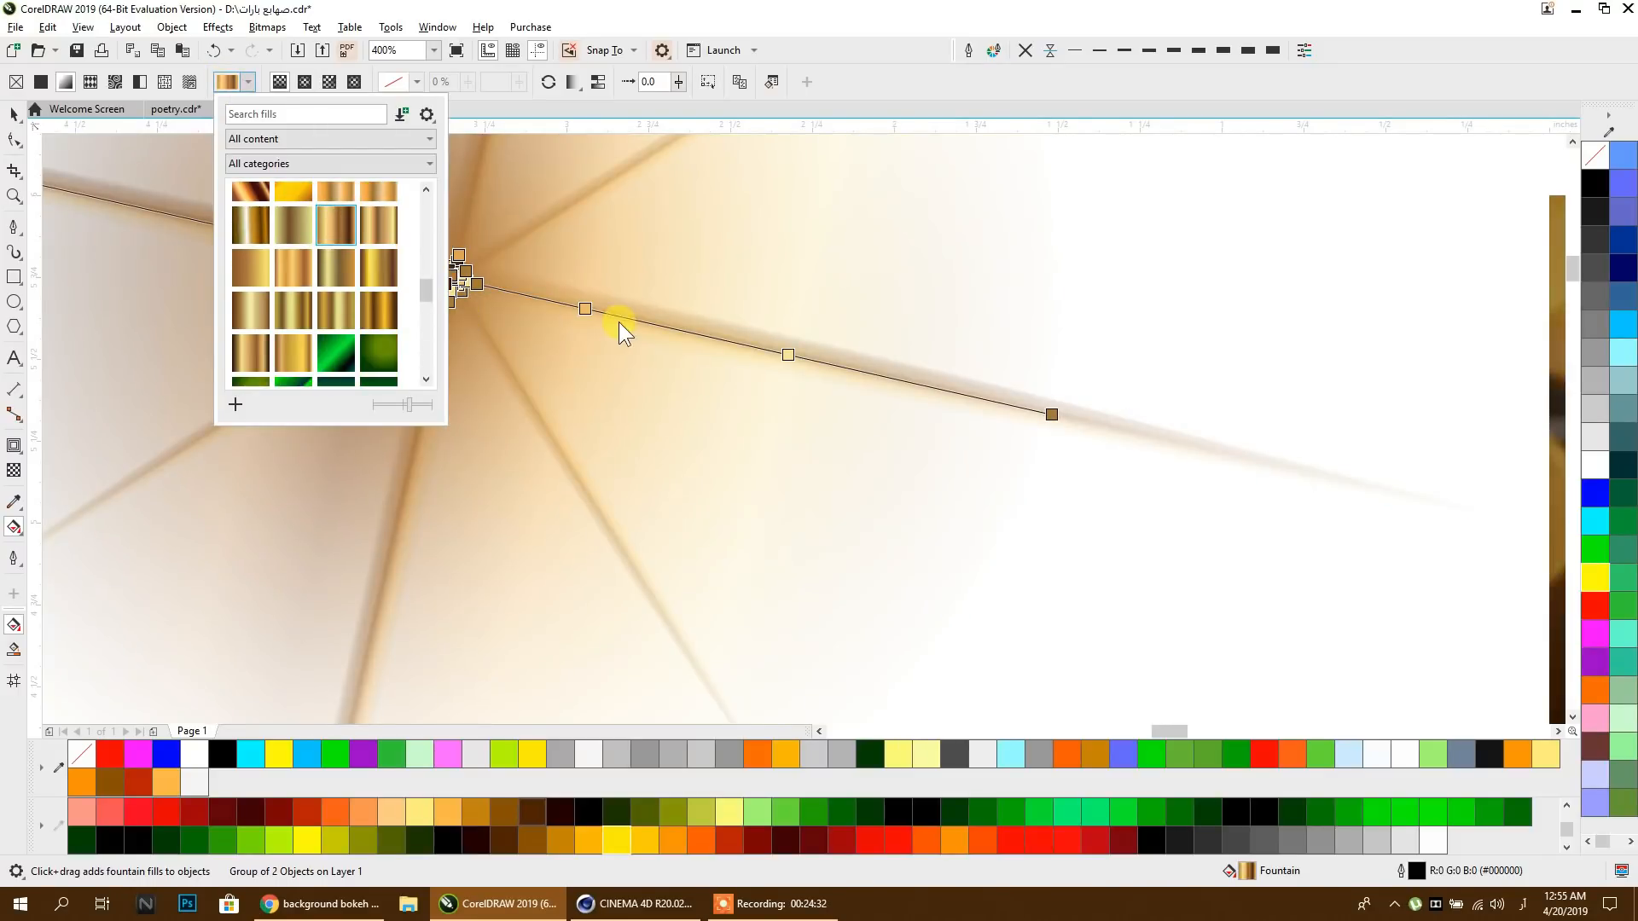
{"action": "scroll", "coordinate": [546, 356], "scroll_direction": "down", "scroll_amount": 3}
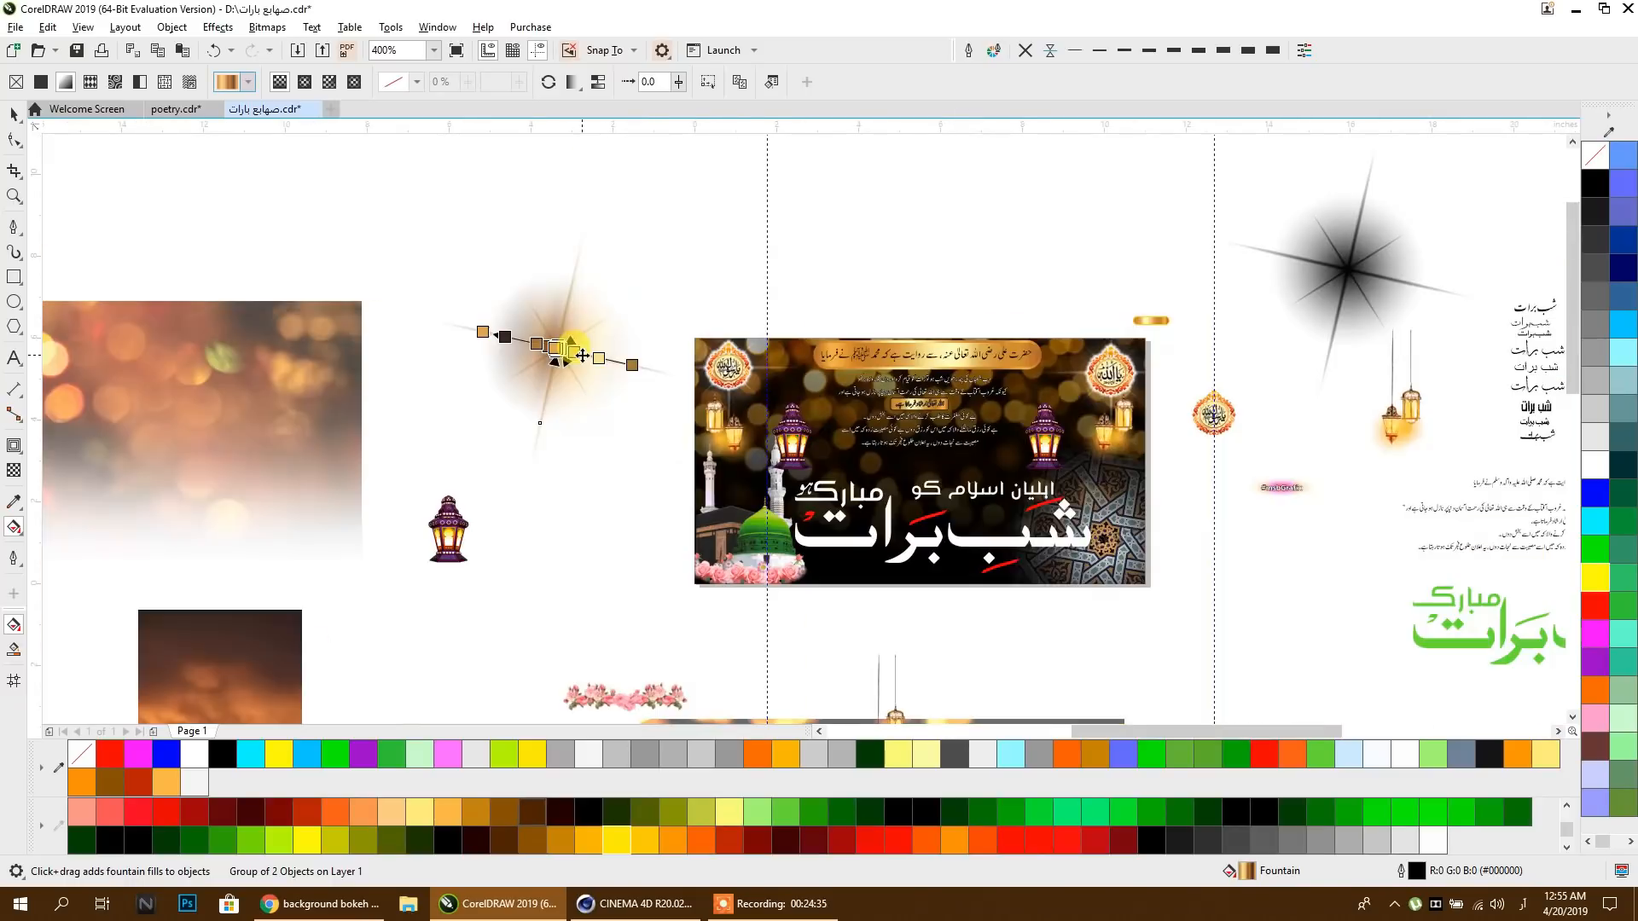
{"action": "scroll", "coordinate": [583, 362], "scroll_direction": "up", "scroll_amount": 2}
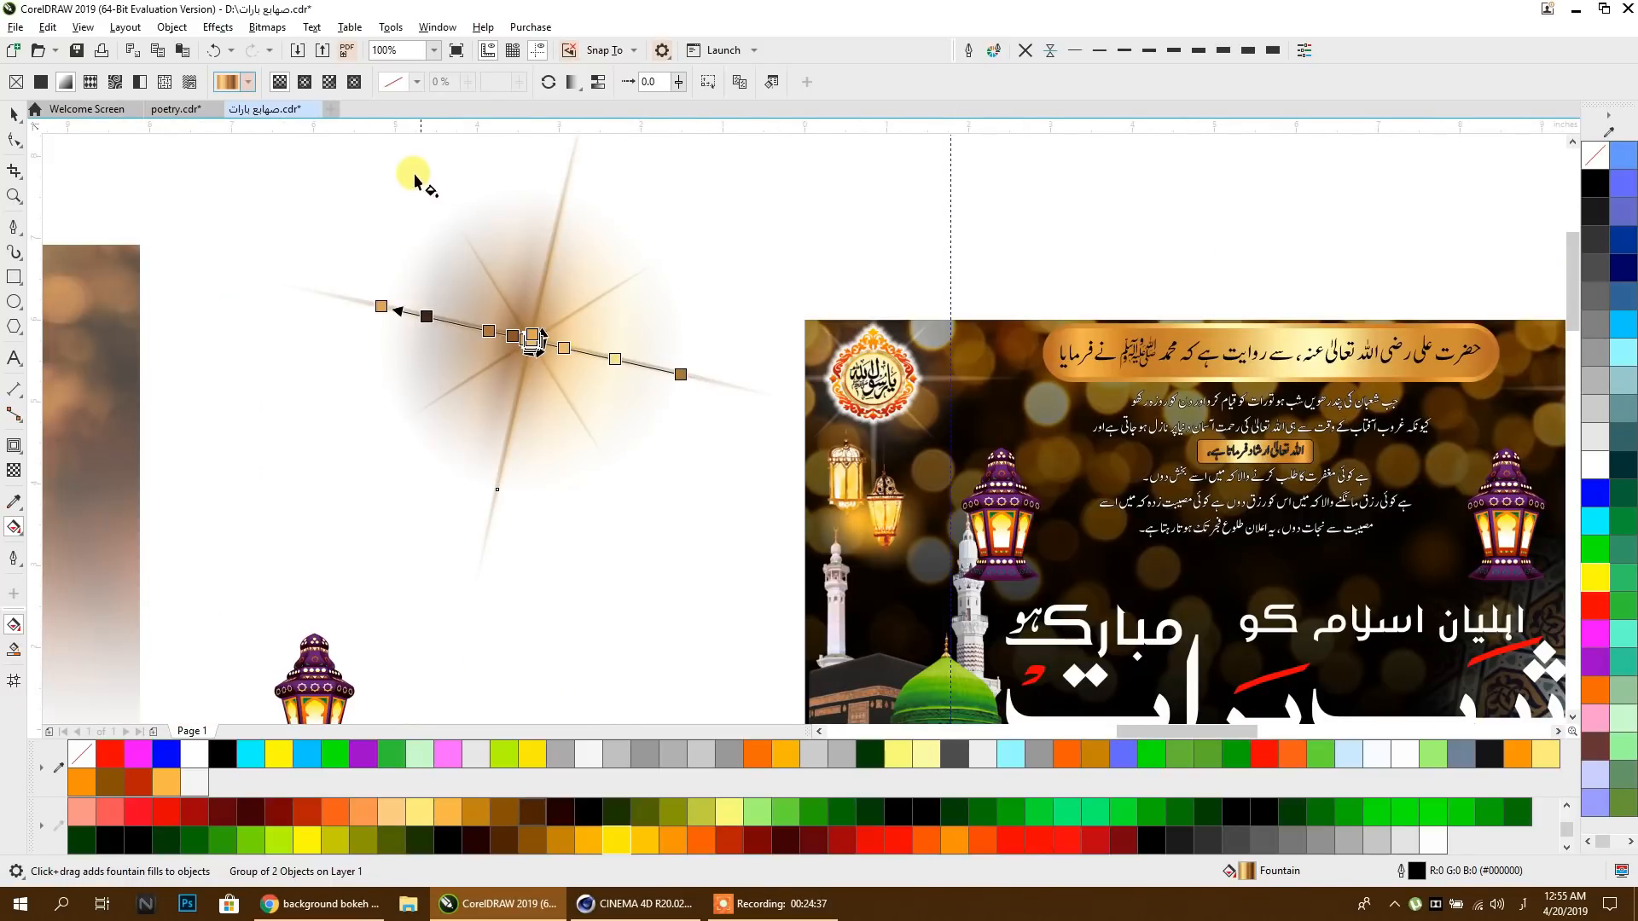
{"action": "left_click", "coordinate": [304, 81]}
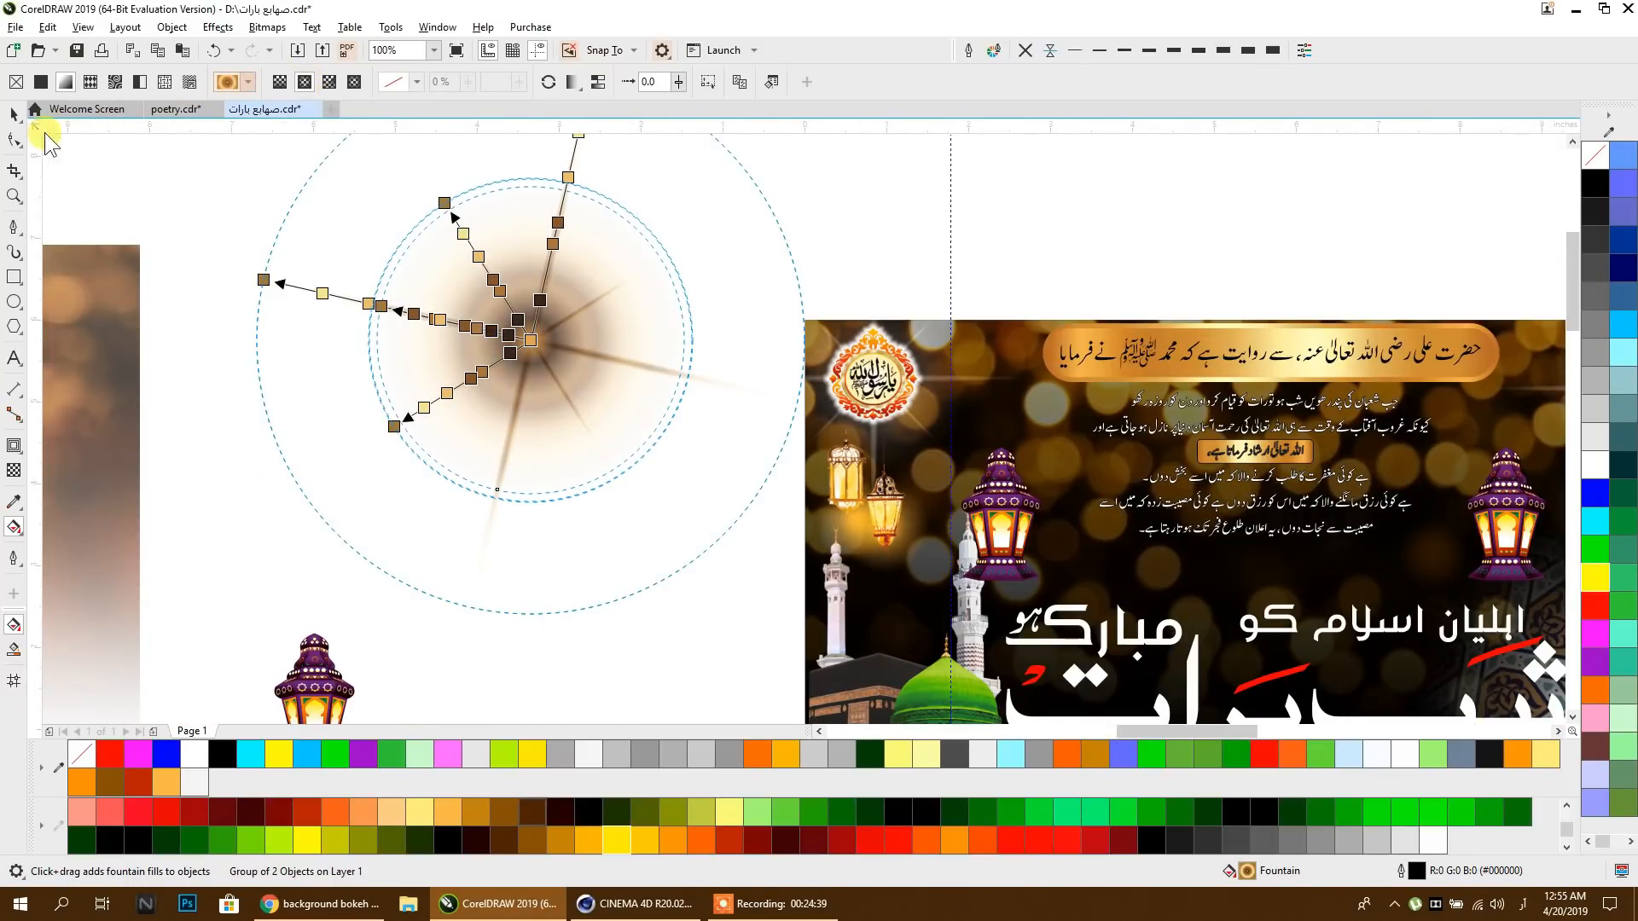
{"action": "double_click", "coordinate": [11, 117]}
{"action": "scroll", "coordinate": [463, 222], "scroll_direction": "down", "scroll_amount": 1}
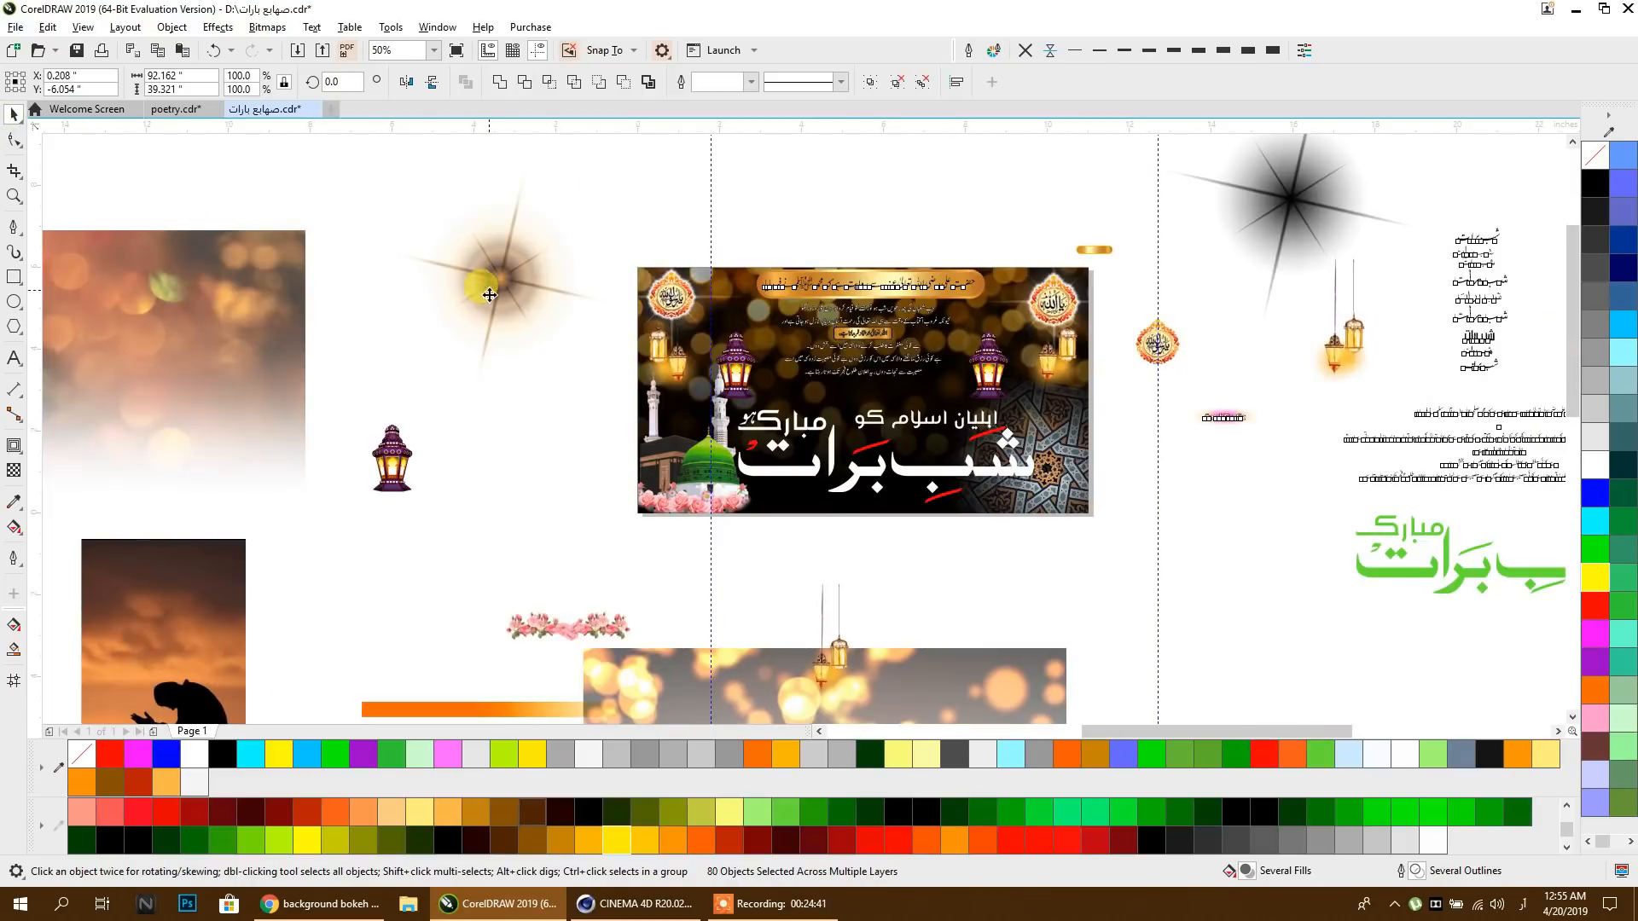
{"action": "left_click_drag", "start_coordinate": [490, 277], "coordinate": [491, 310]}
{"action": "key", "text": "ctrl+z"}
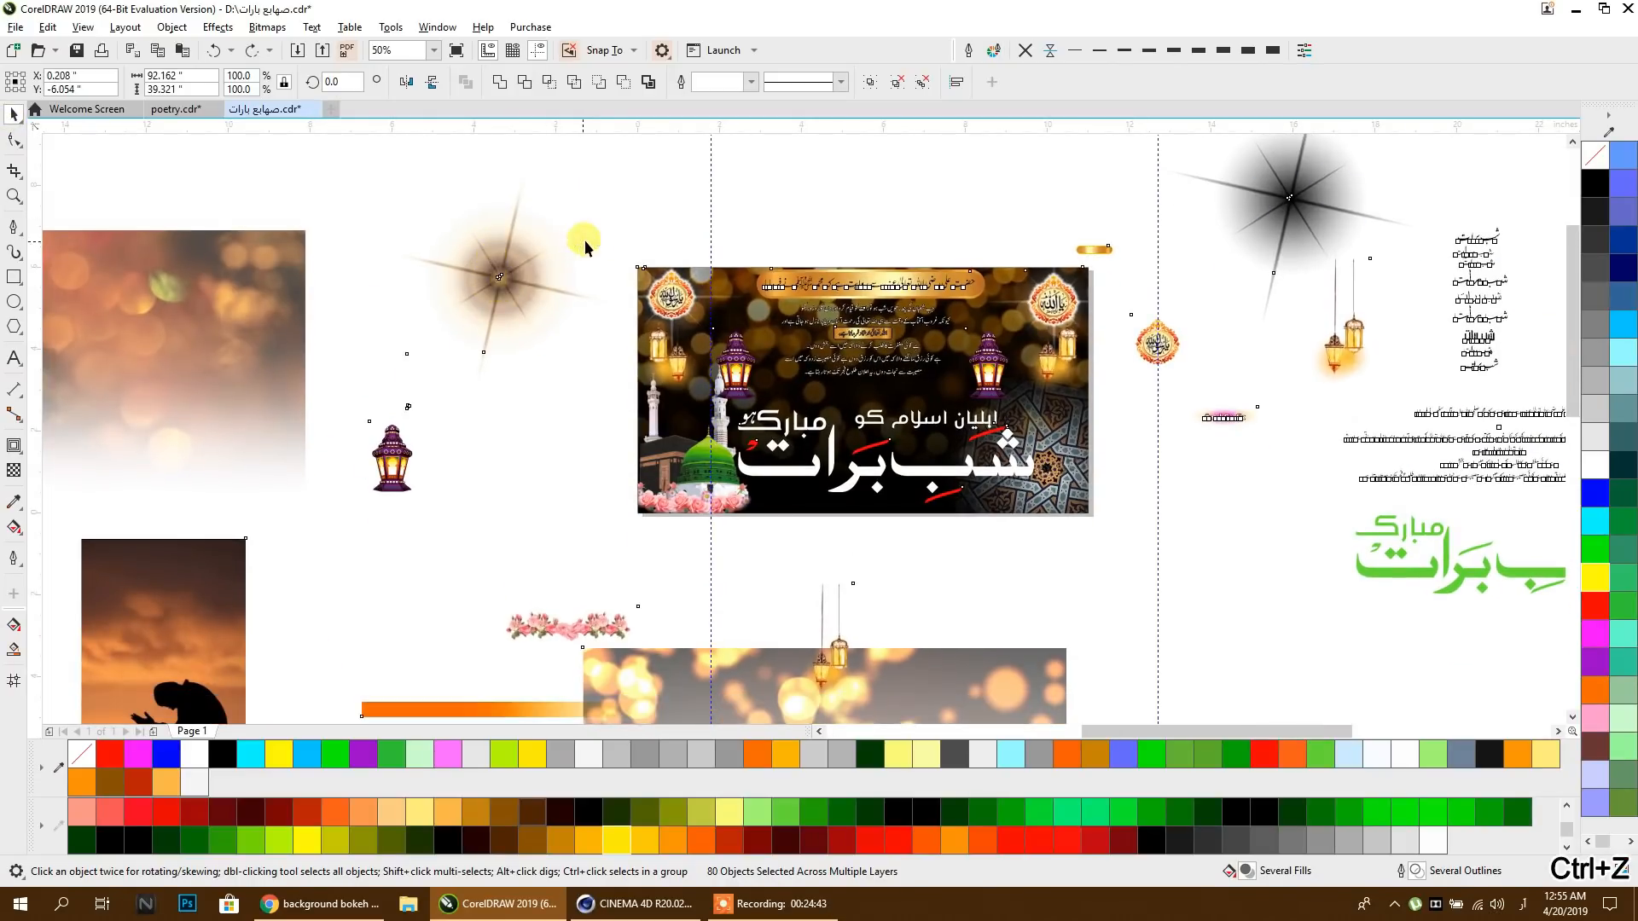
{"action": "left_click", "coordinate": [607, 227]}
Step: Reapply the elliptical fountain fill type to the star flare's gold gradient
{"action": "left_click", "coordinate": [515, 246]}
{"action": "right_click", "coordinate": [512, 278]}
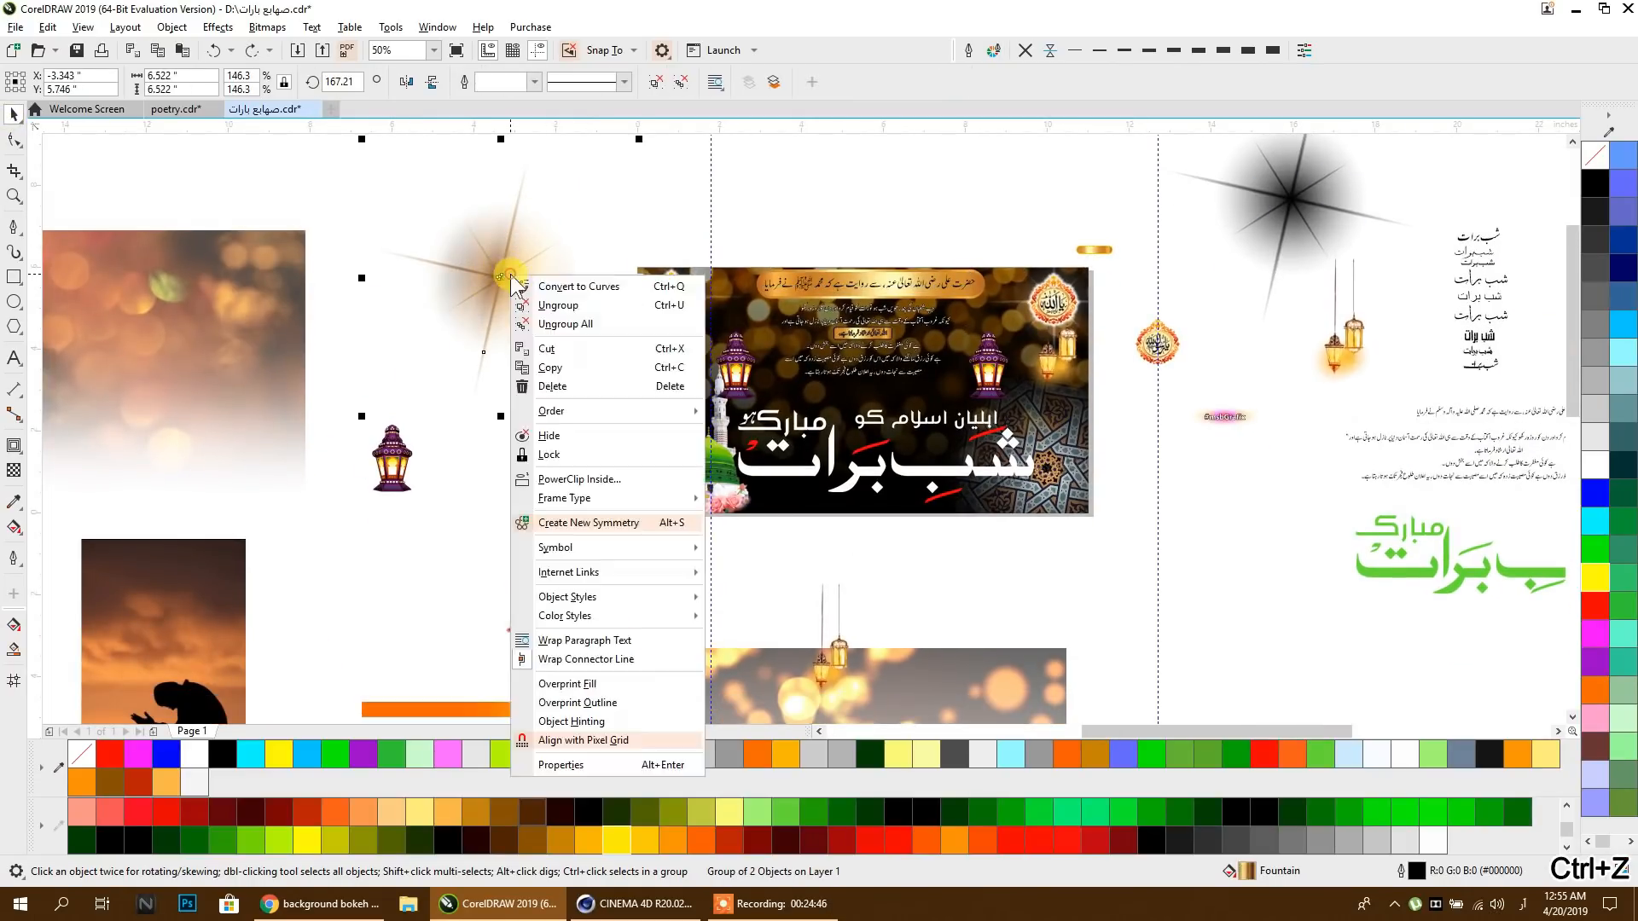
{"action": "left_click", "coordinate": [581, 228]}
{"action": "left_click", "coordinate": [535, 202]}
{"action": "left_click", "coordinate": [471, 226]}
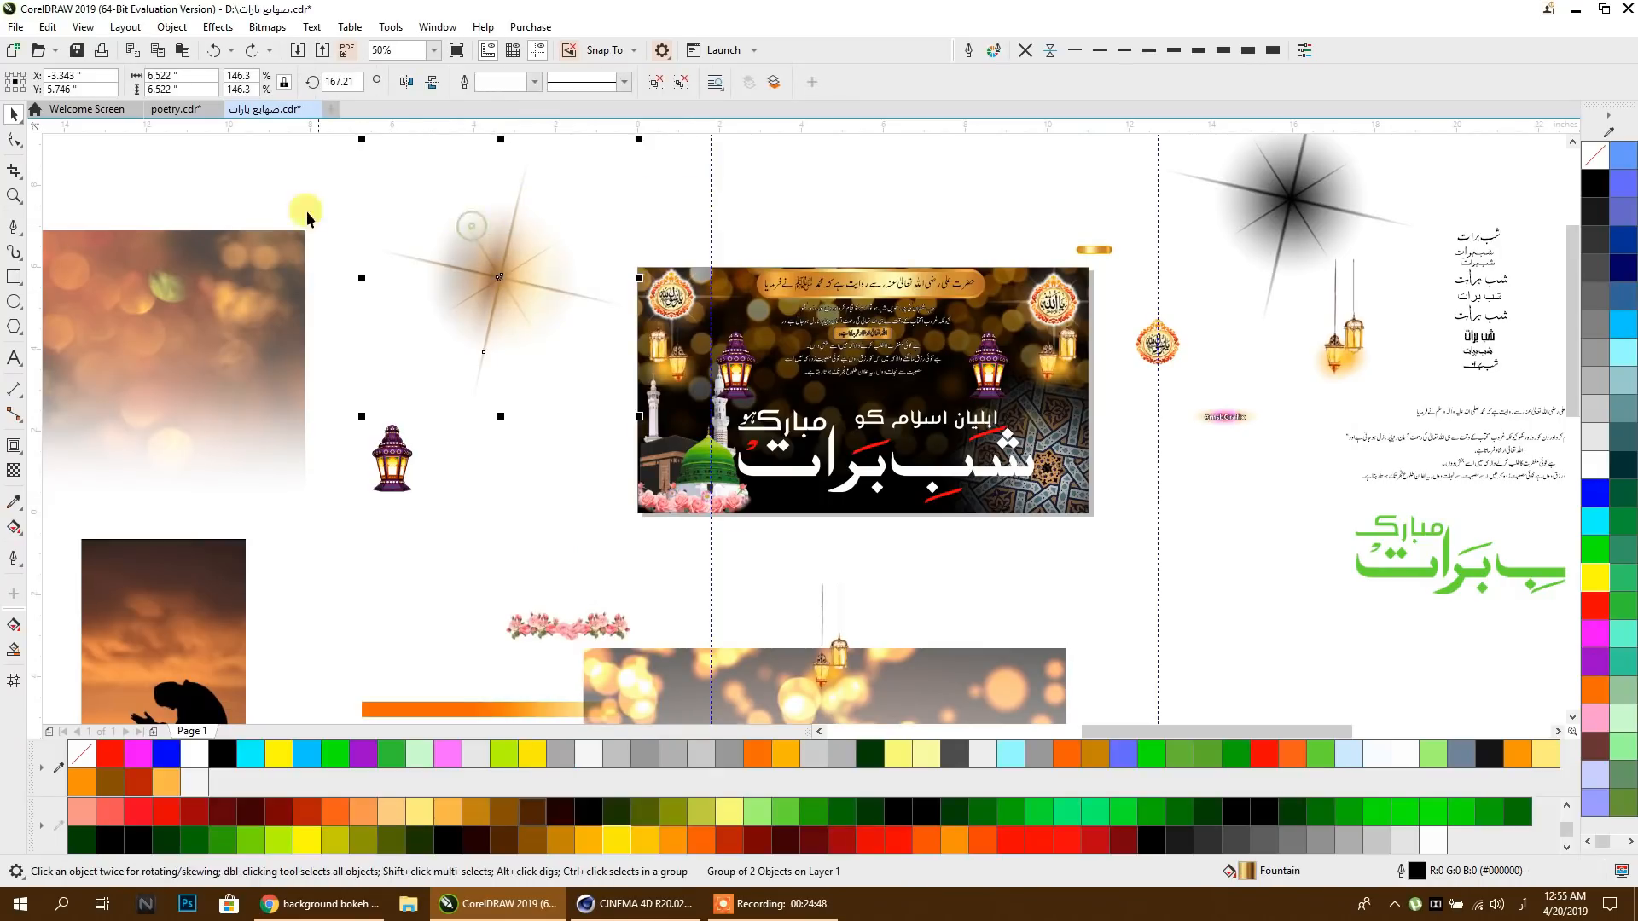
{"action": "left_click", "coordinate": [13, 526]}
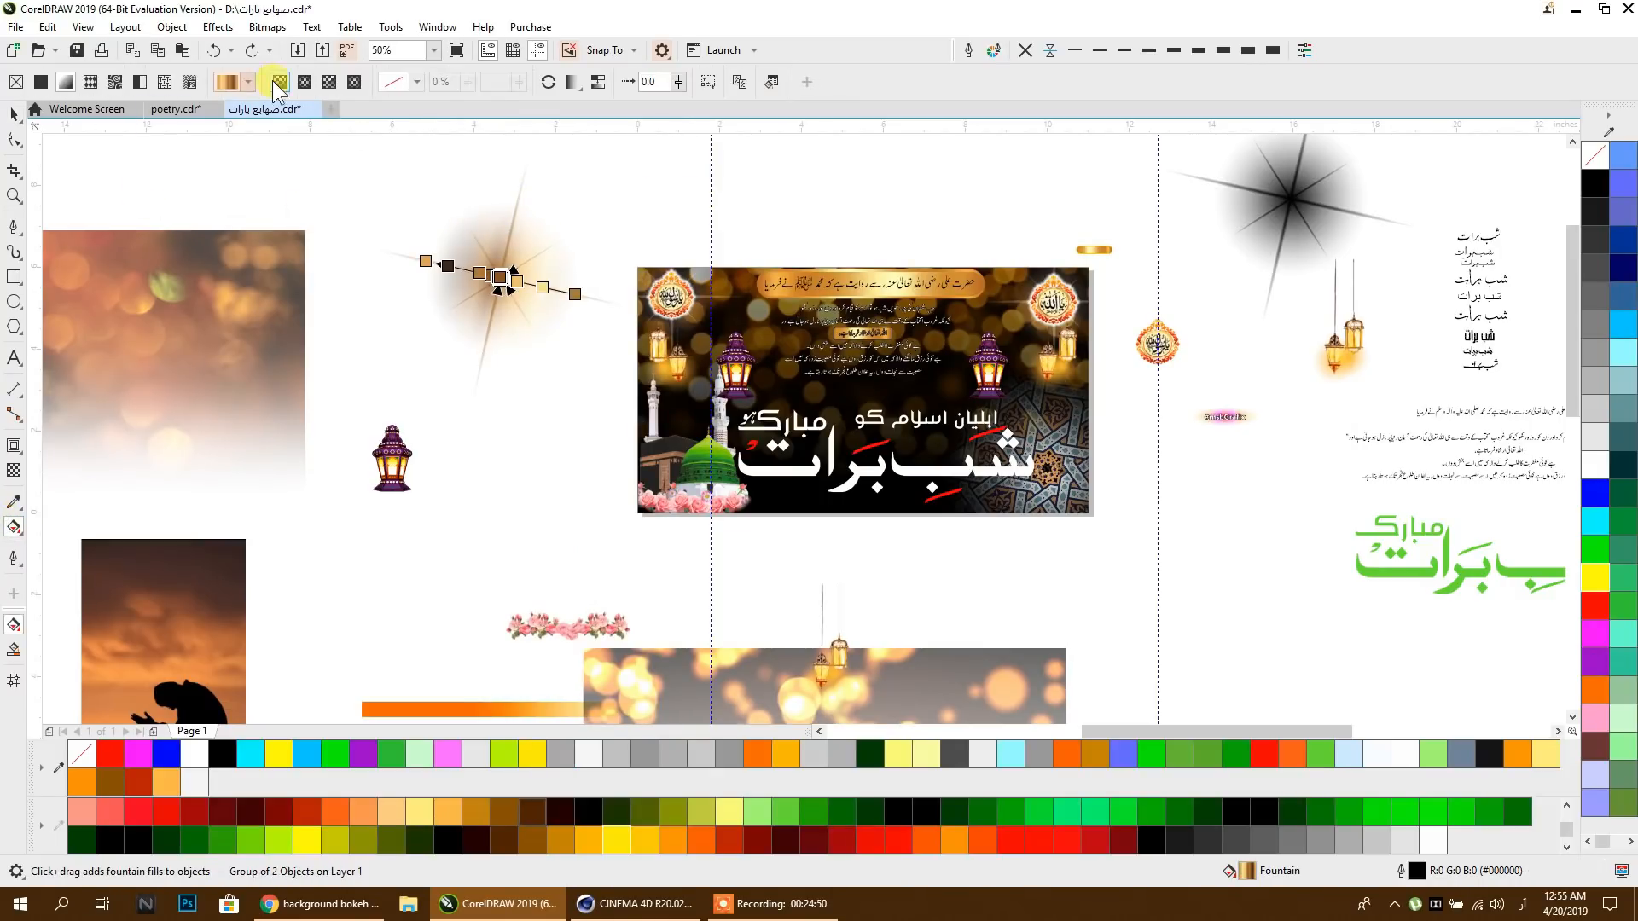
{"action": "left_click", "coordinate": [12, 115]}
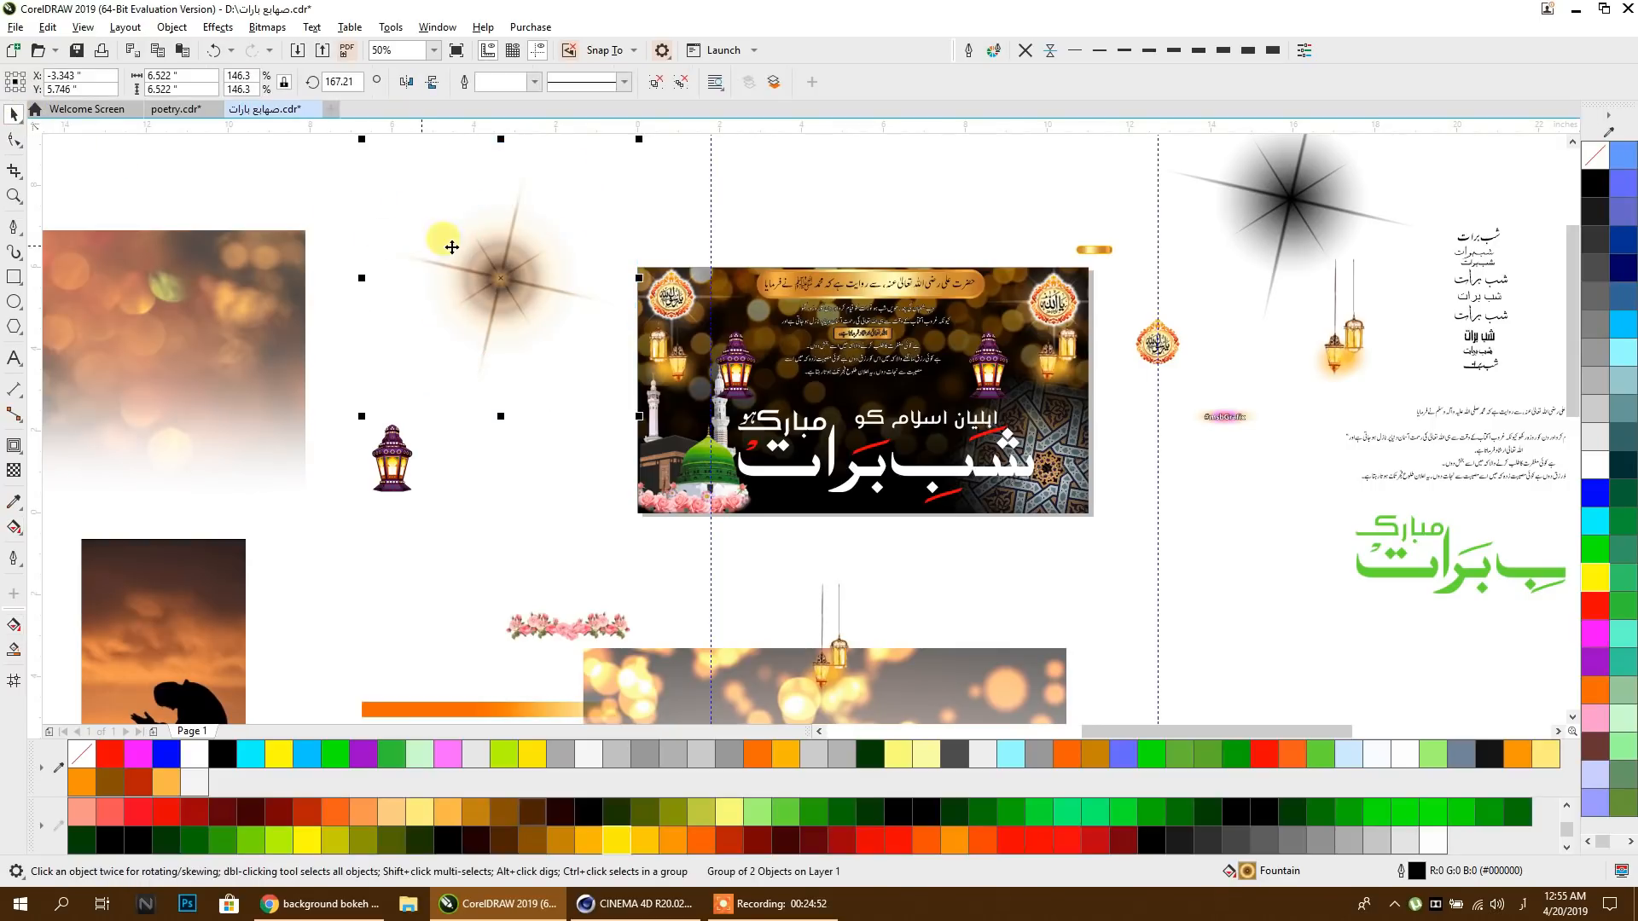
Step: PowerClip the star flare inside the banner background, move it over the mosque picture and send it behind that picture
{"action": "right_click", "coordinate": [480, 248]}
{"action": "left_click", "coordinate": [543, 452]}
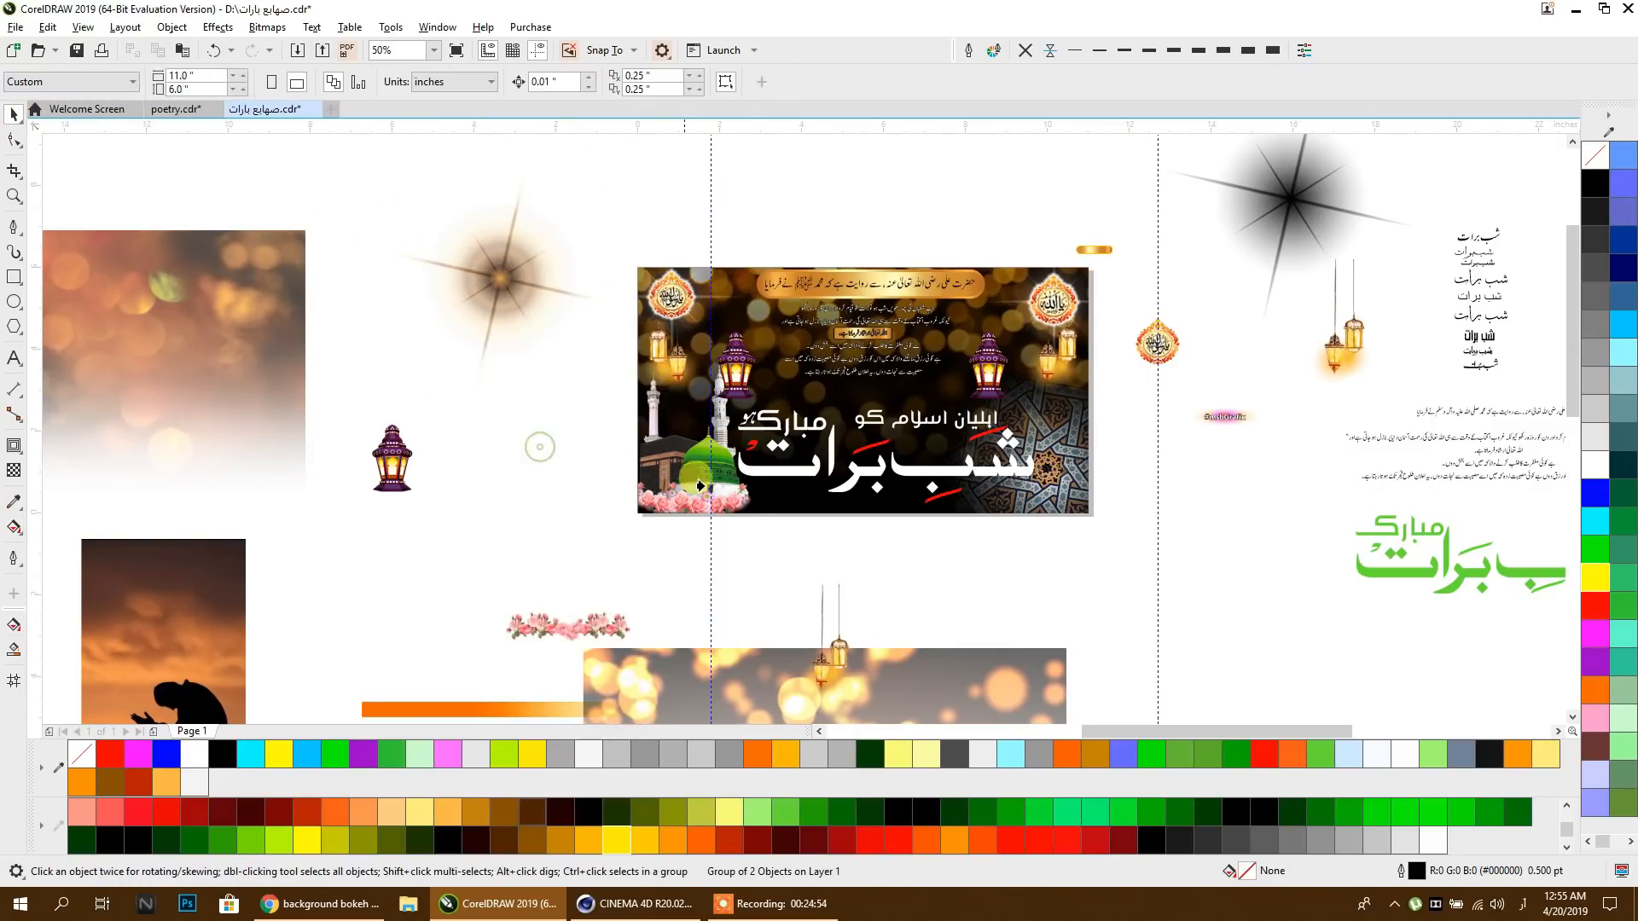
{"action": "left_click", "coordinate": [772, 495]}
{"action": "left_click_drag", "start_coordinate": [869, 390], "coordinate": [707, 441]}
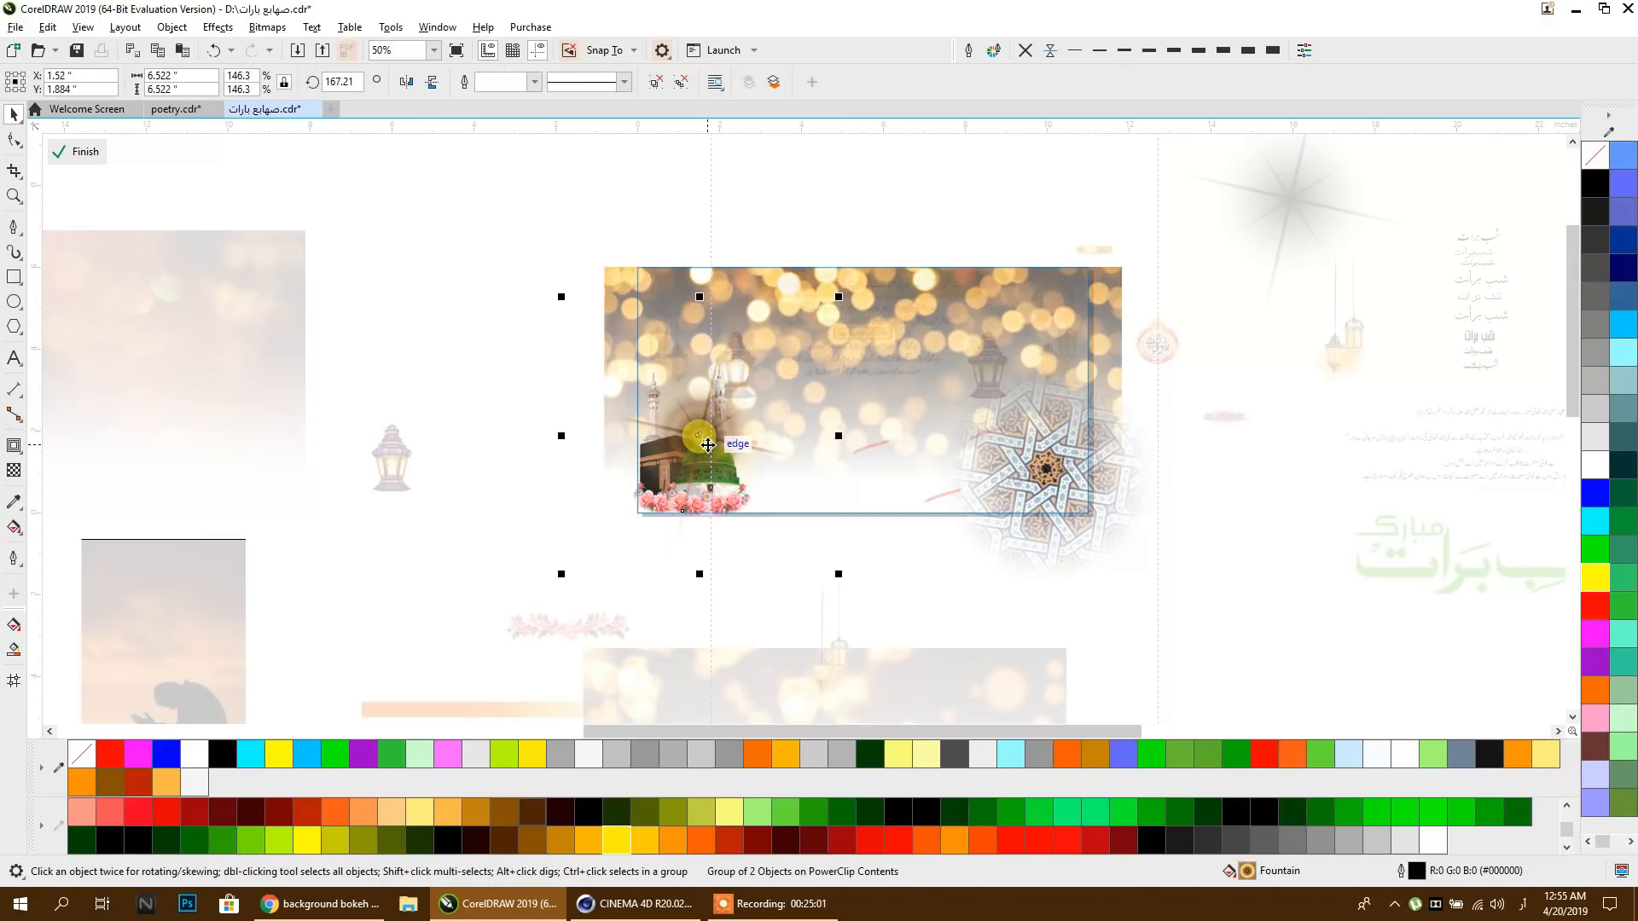
{"action": "key", "text": "shift+Page_Down"}
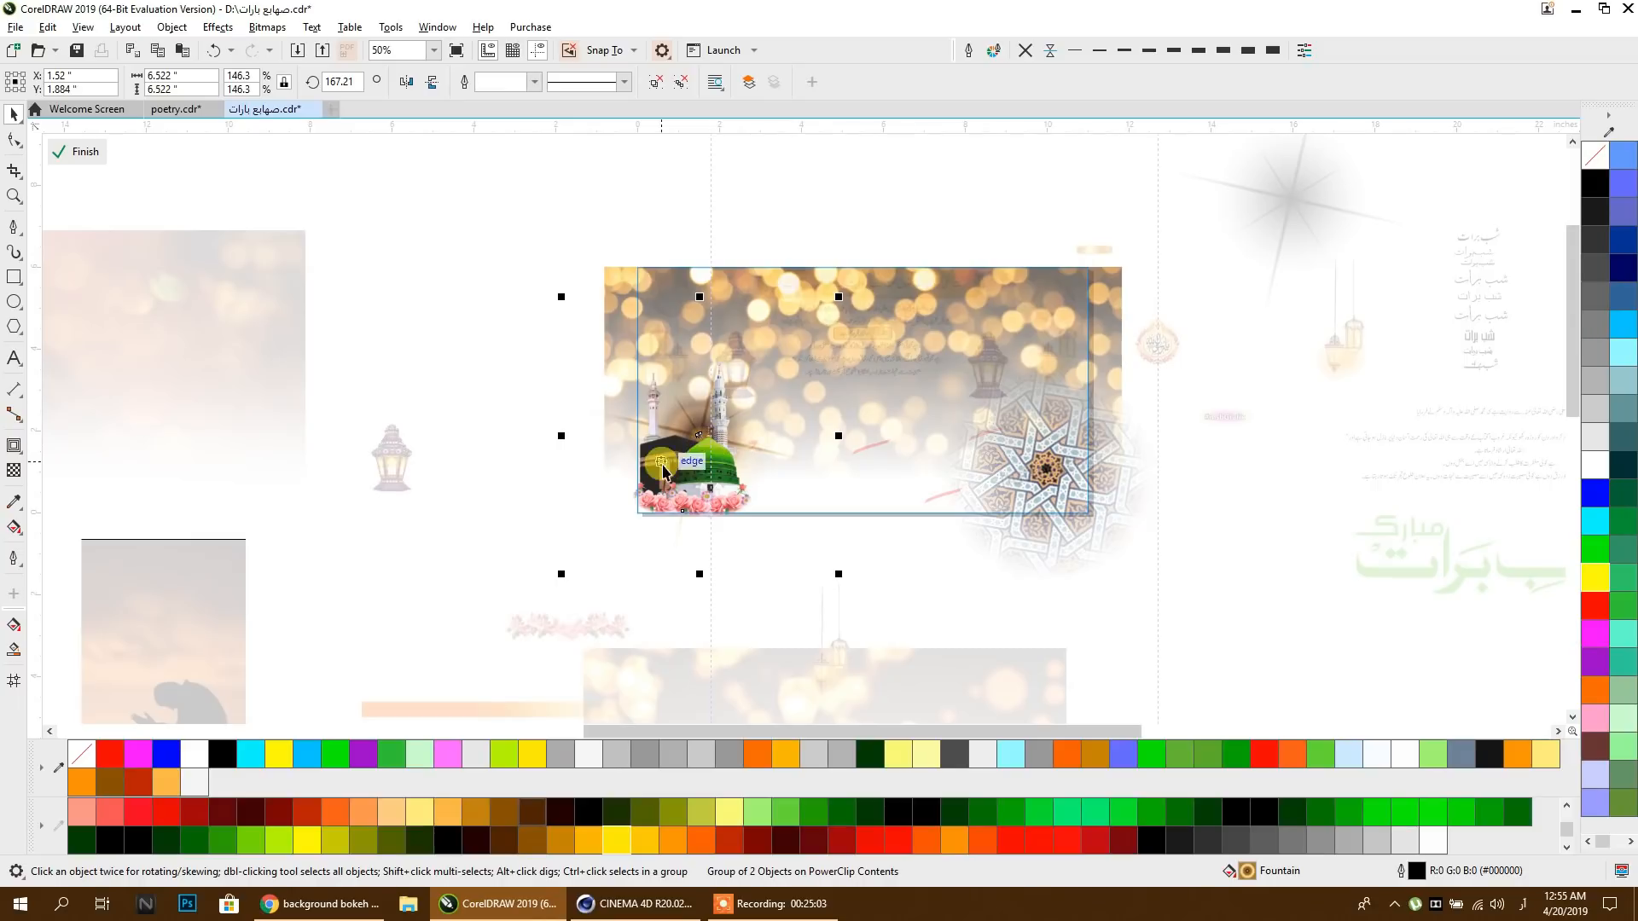
Step: Make the flare white, centre it beside the green dome's tip one level forward, and finish editing the banner contents
{"action": "scroll", "coordinate": [801, 528], "scroll_direction": "up", "scroll_amount": 1}
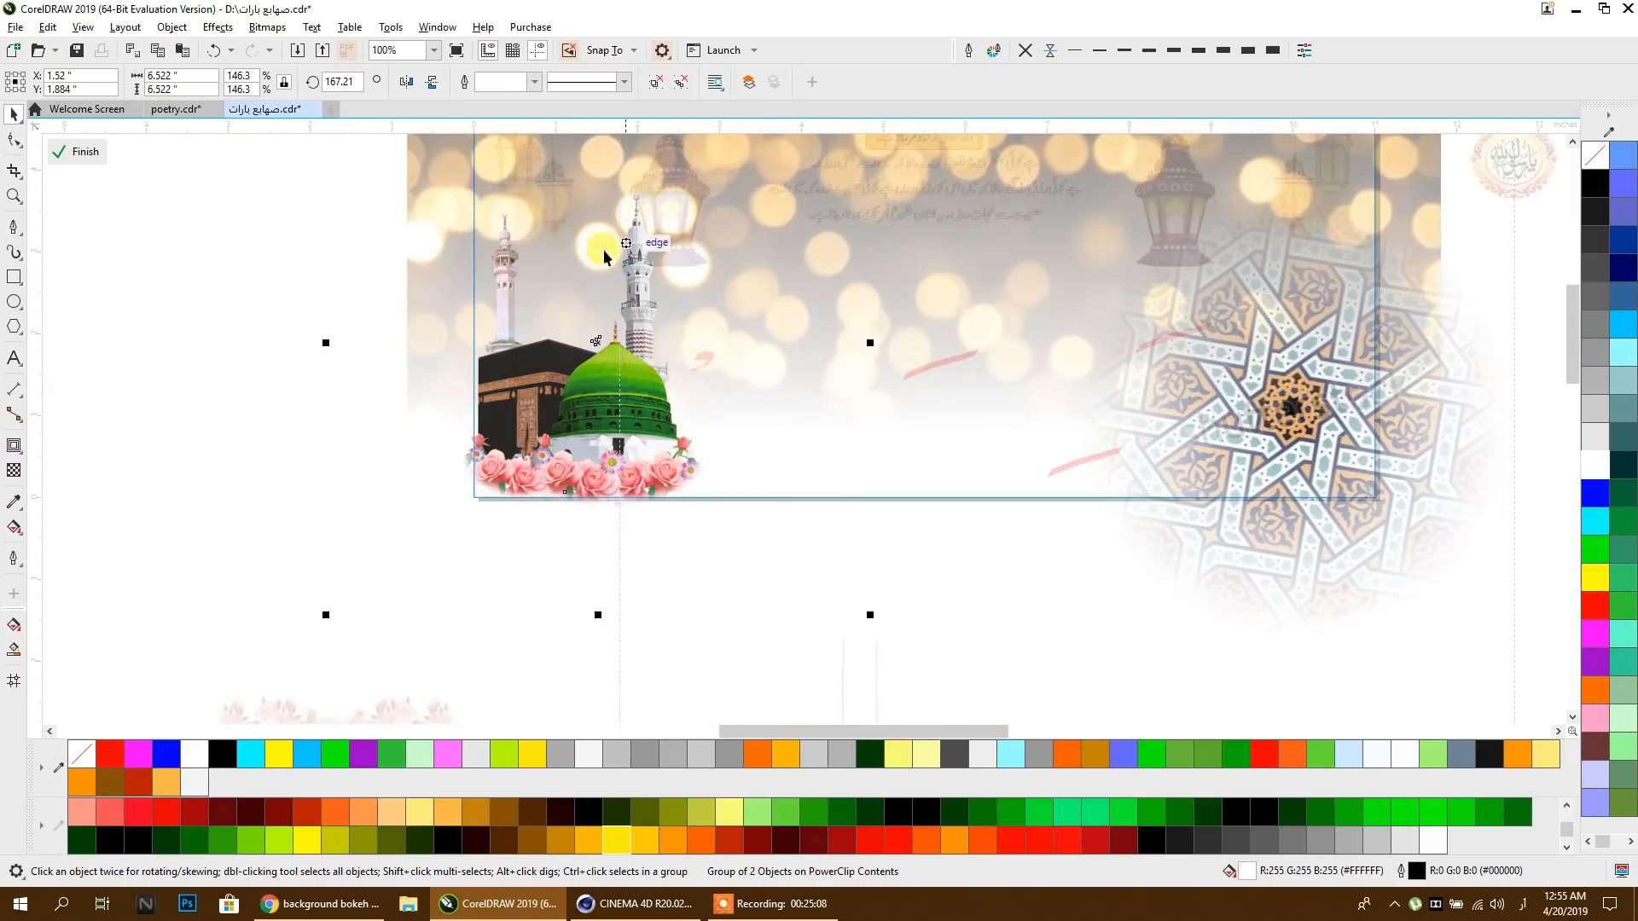
{"action": "scroll", "coordinate": [571, 335], "scroll_direction": "up", "scroll_amount": 1}
{"action": "left_click_drag", "start_coordinate": [623, 350], "coordinate": [644, 359]}
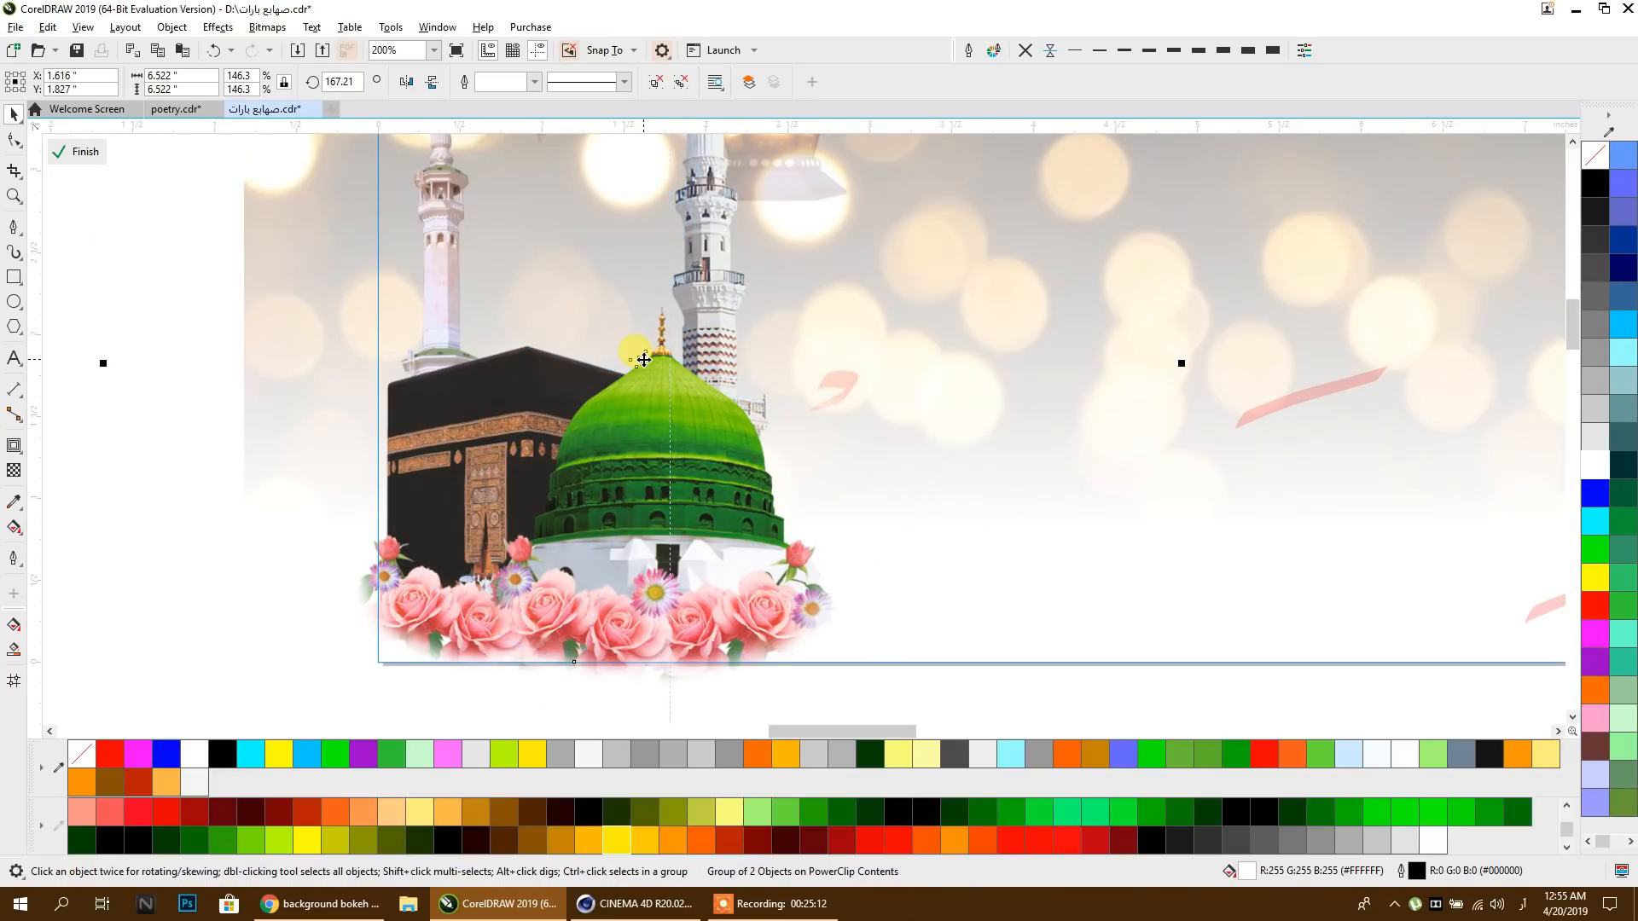
{"action": "key", "text": "ctrl+Page_Up"}
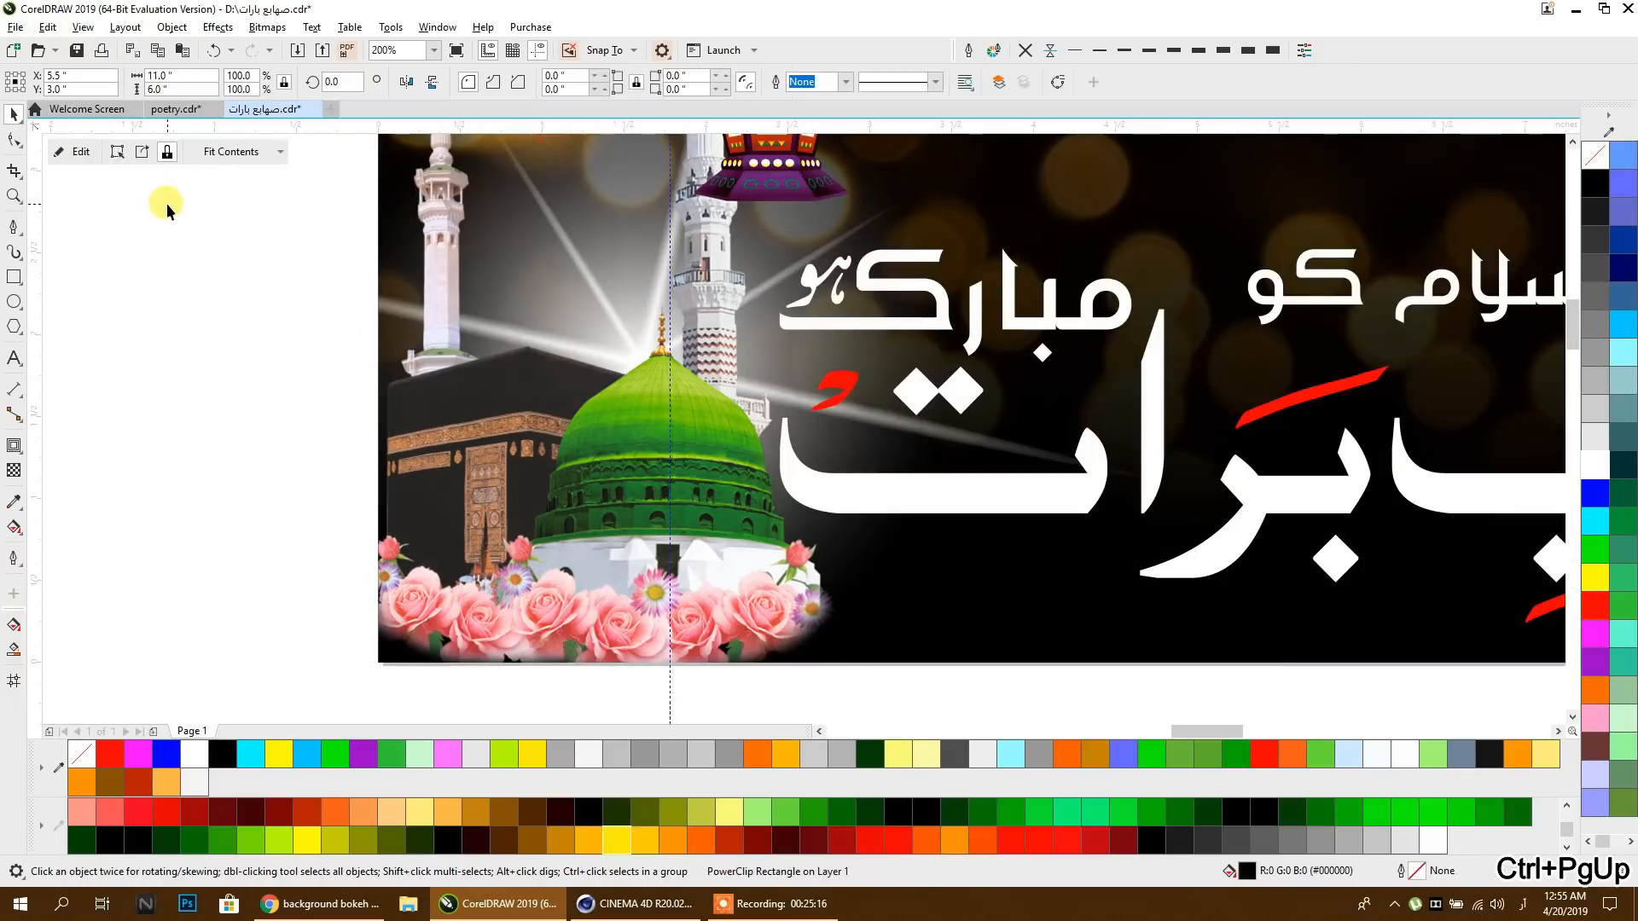
{"action": "left_click", "coordinate": [168, 208]}
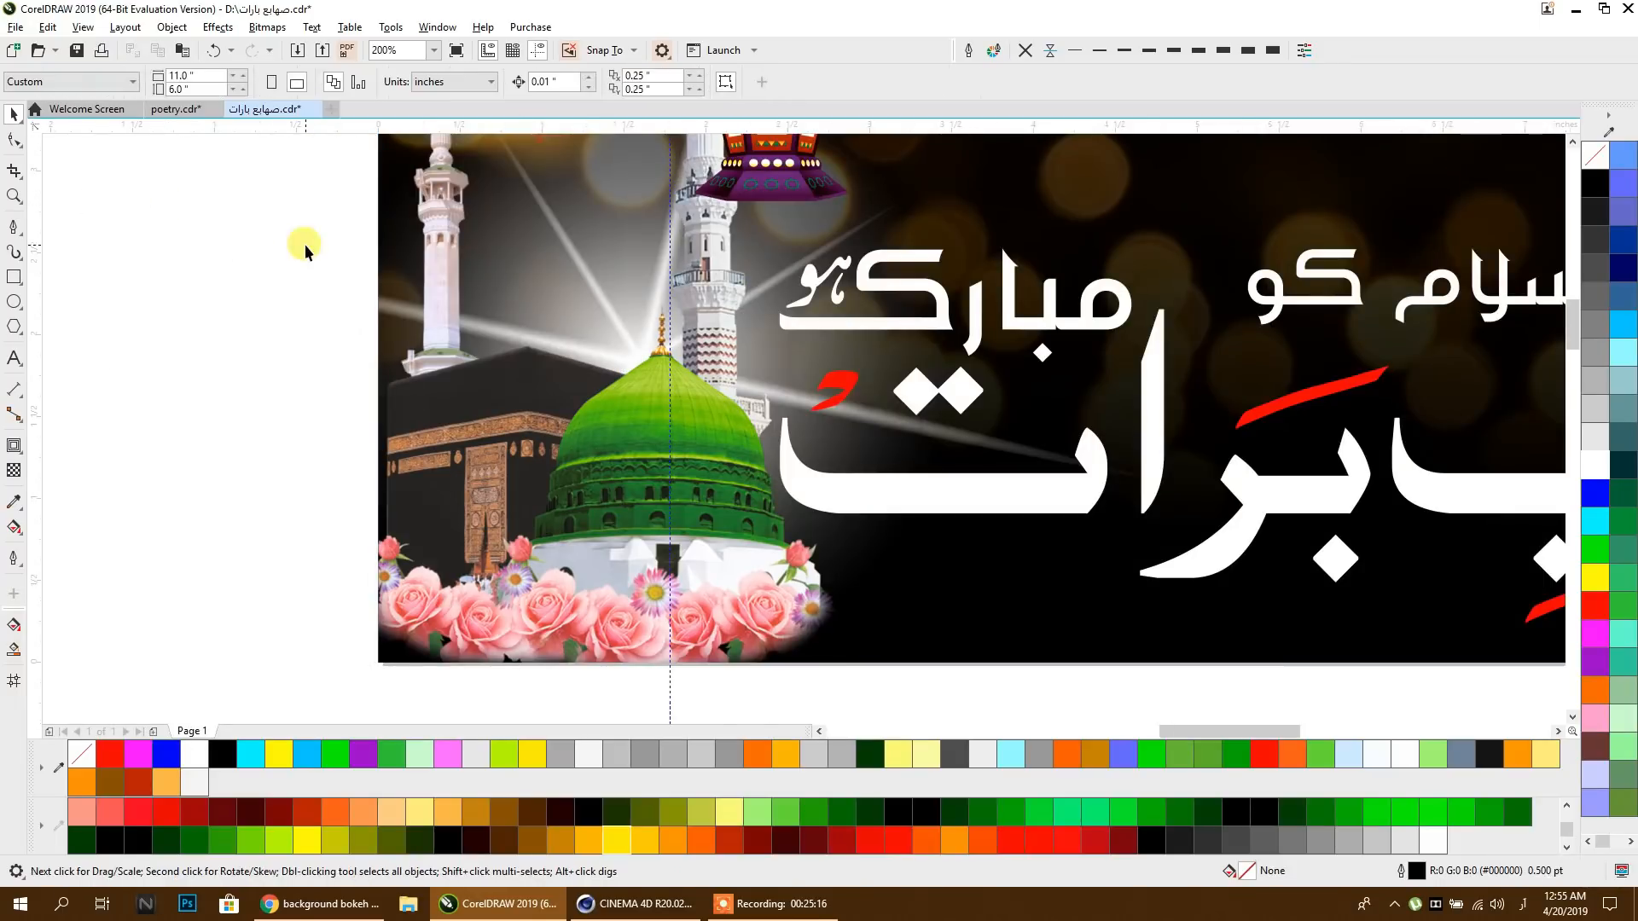
Step: Reopen the banner's PowerClip contents for editing
{"action": "scroll", "coordinate": [304, 245], "scroll_direction": "down", "scroll_amount": 1}
{"action": "left_click_drag", "start_coordinate": [329, 286], "coordinate": [433, 333]}
{"action": "left_click", "coordinate": [536, 323]}
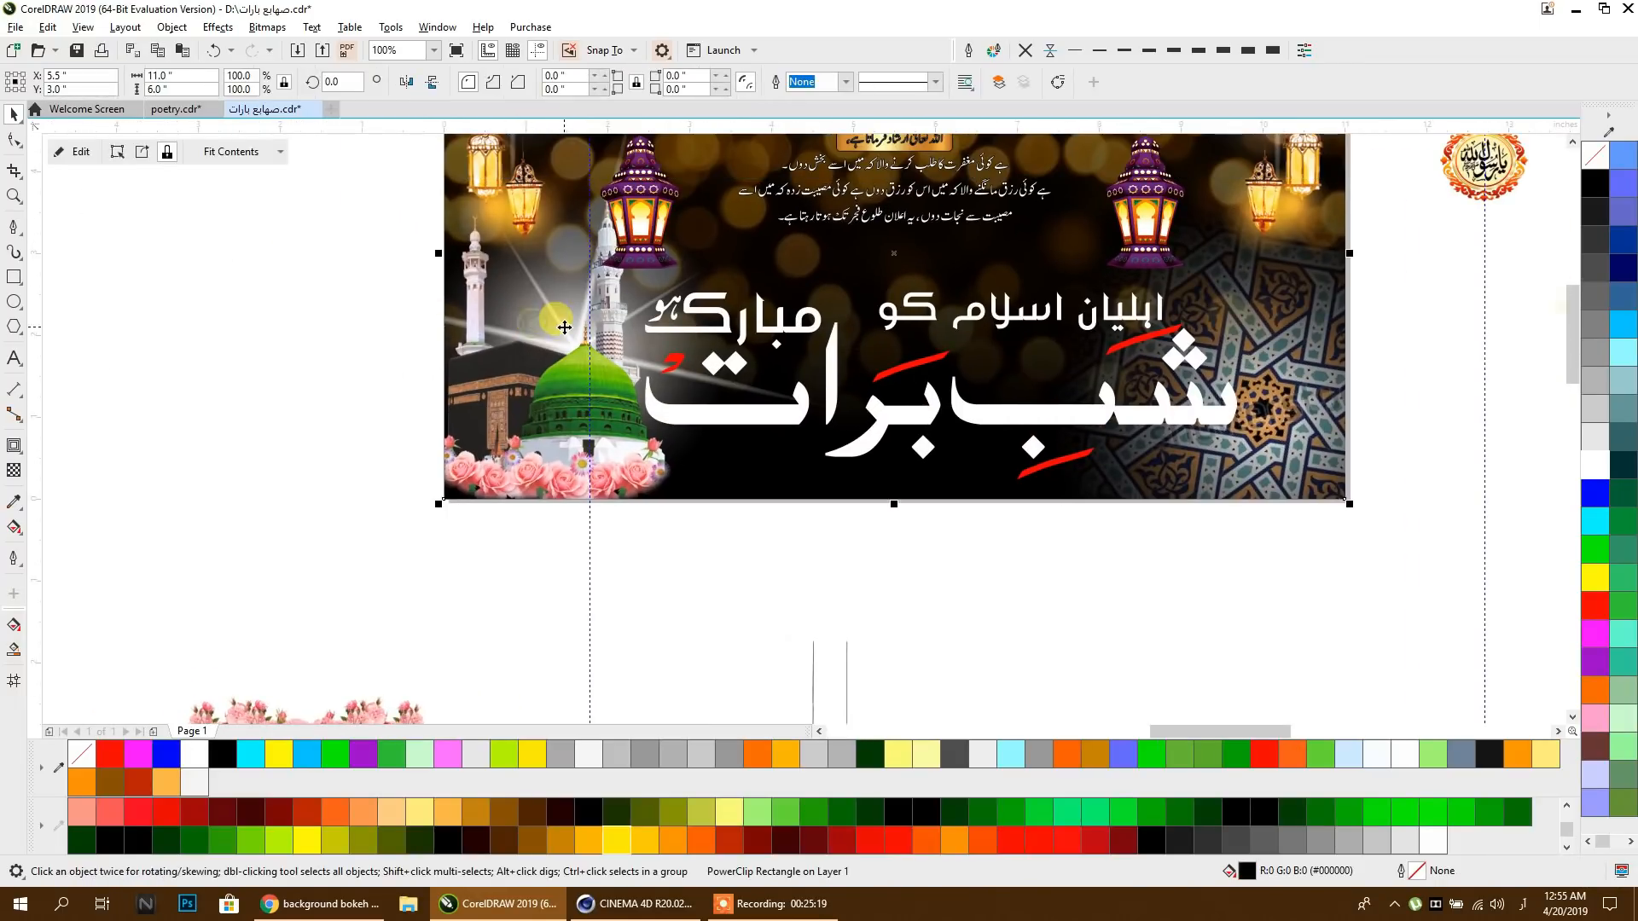
{"action": "left_click", "coordinate": [558, 331], "text": "ctrl"}
{"action": "left_click", "coordinate": [566, 348]}
{"action": "left_click_drag", "start_coordinate": [567, 348], "coordinate": [548, 350]}
{"action": "key", "text": "ctrl+z"}
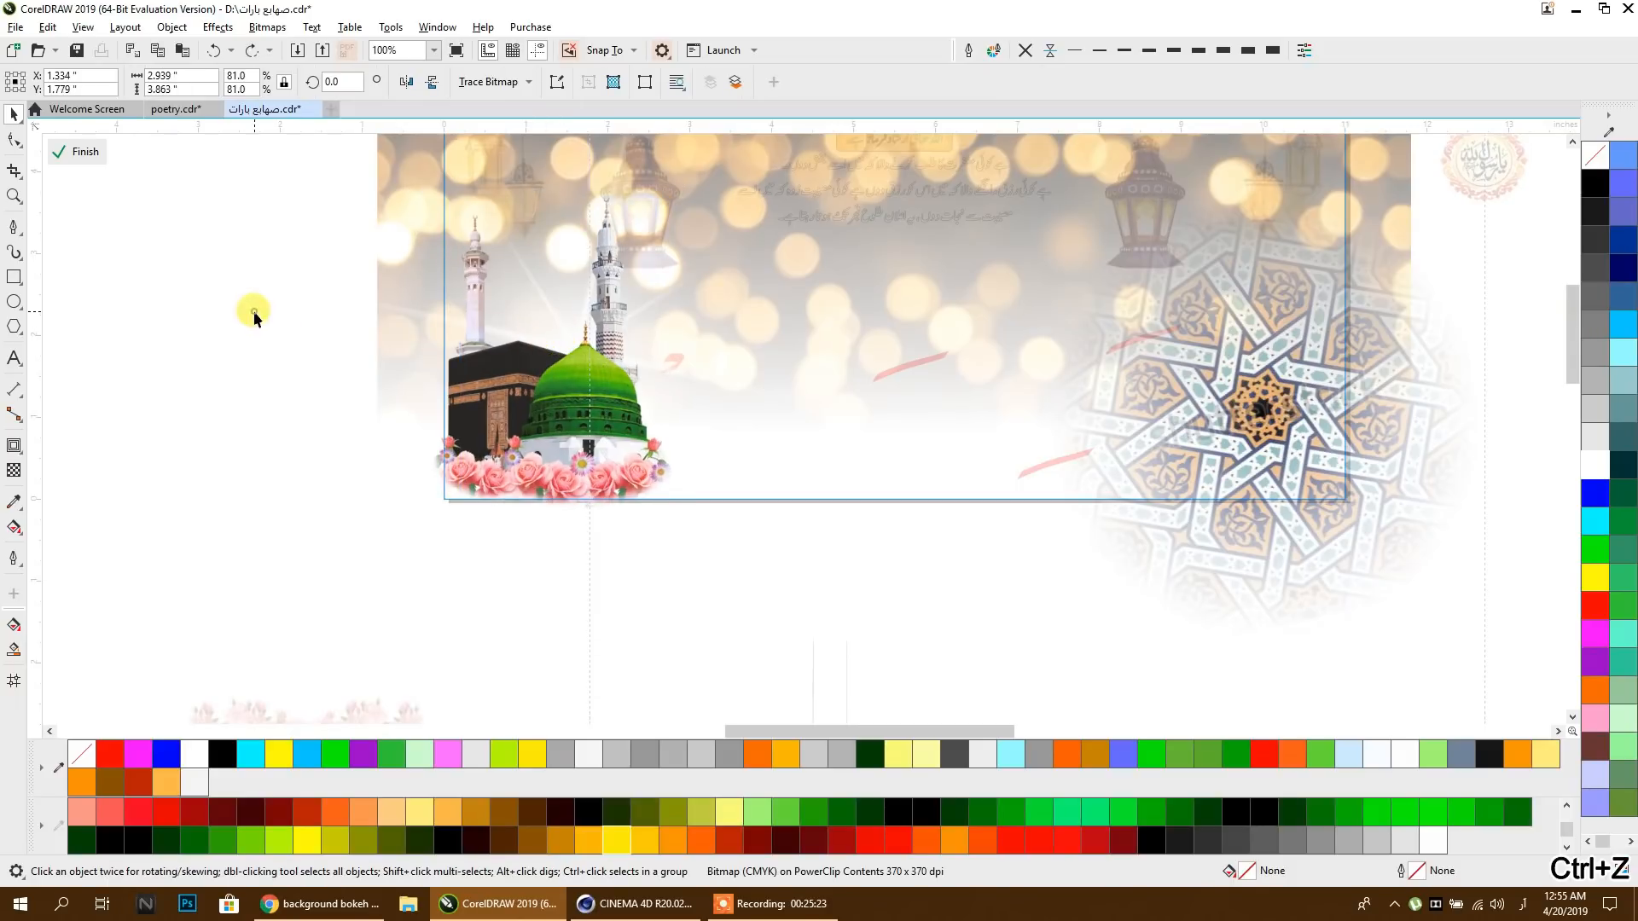
Step: Shift the white star flare slightly left and down behind the mosque picture, then finish editing the banner contents
{"action": "left_click", "coordinate": [252, 311]}
{"action": "left_click", "coordinate": [366, 308]}
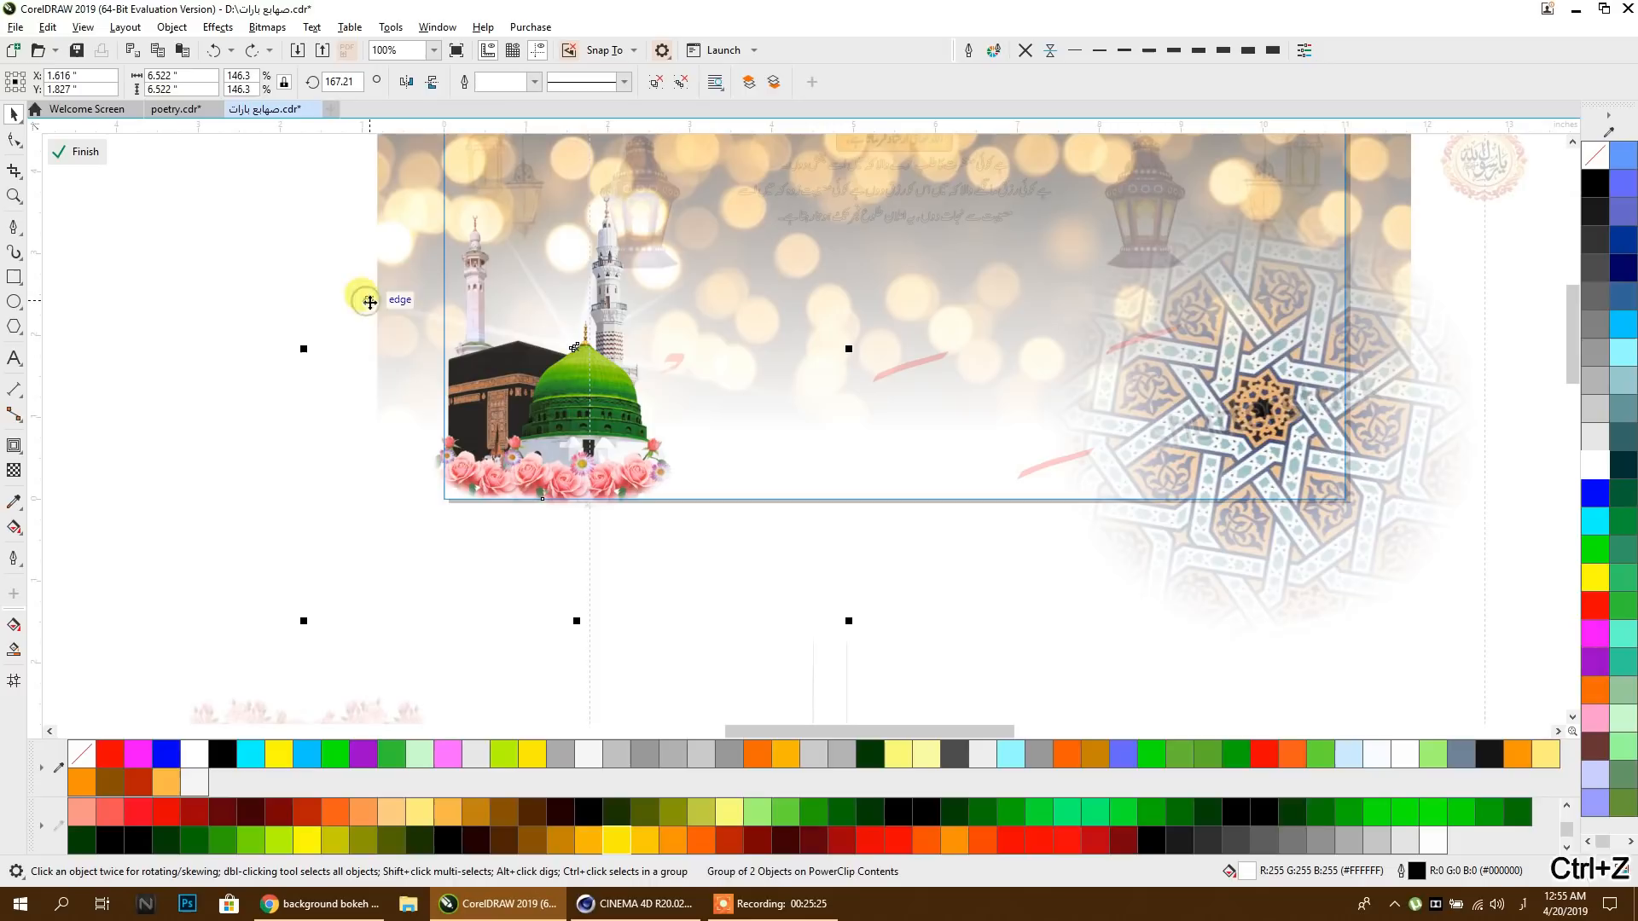
{"action": "left_click_drag", "start_coordinate": [576, 345], "coordinate": [559, 353]}
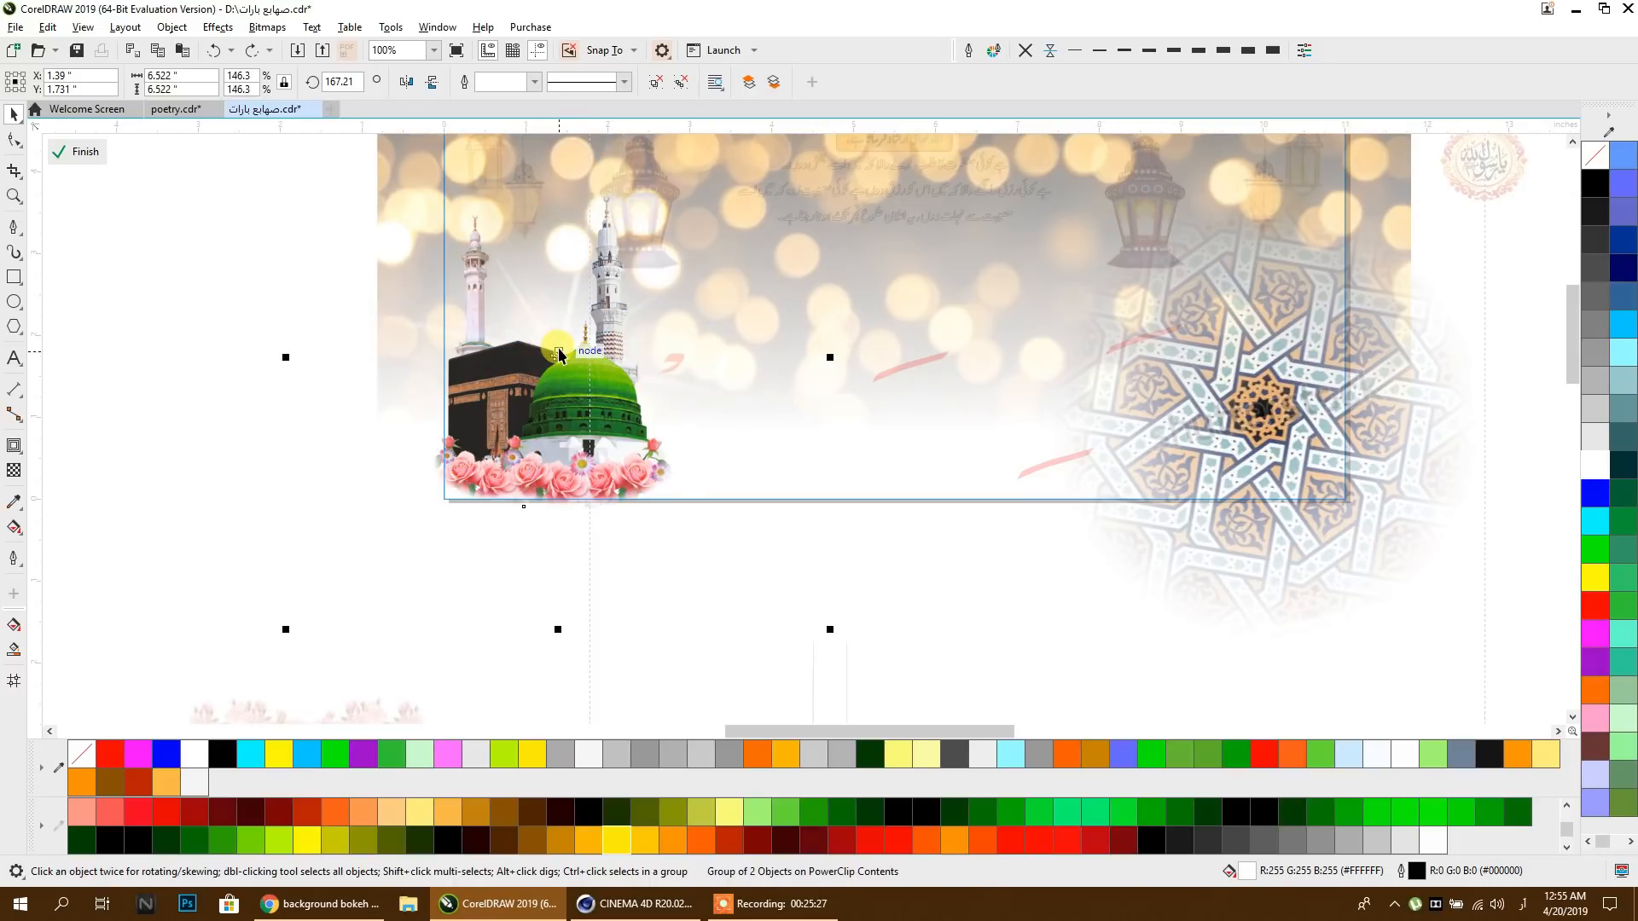
{"action": "left_click", "coordinate": [195, 292], "text": "ctrl"}
{"action": "left_click", "coordinate": [212, 309]}
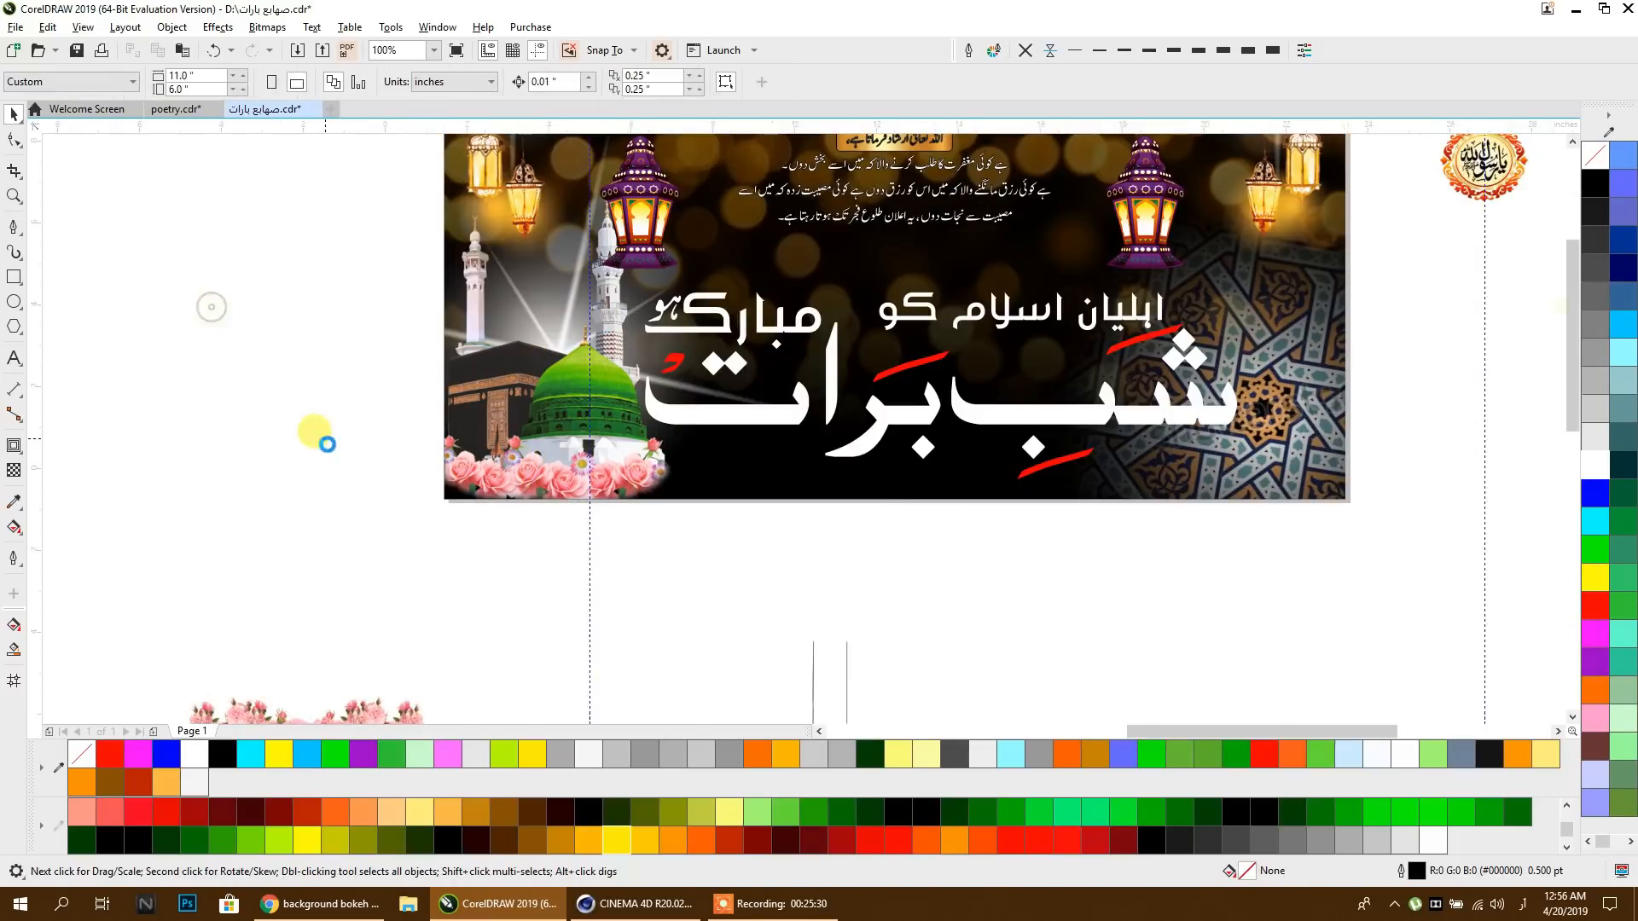
Step: Move the faded blue globe picture closer to the banner, just above its upper-left corner
{"action": "scroll", "coordinate": [321, 435], "scroll_direction": "down", "scroll_amount": 1}
{"action": "middle_click", "coordinate": [444, 435]}
{"action": "left_click_drag", "start_coordinate": [450, 444], "coordinate": [444, 478]}
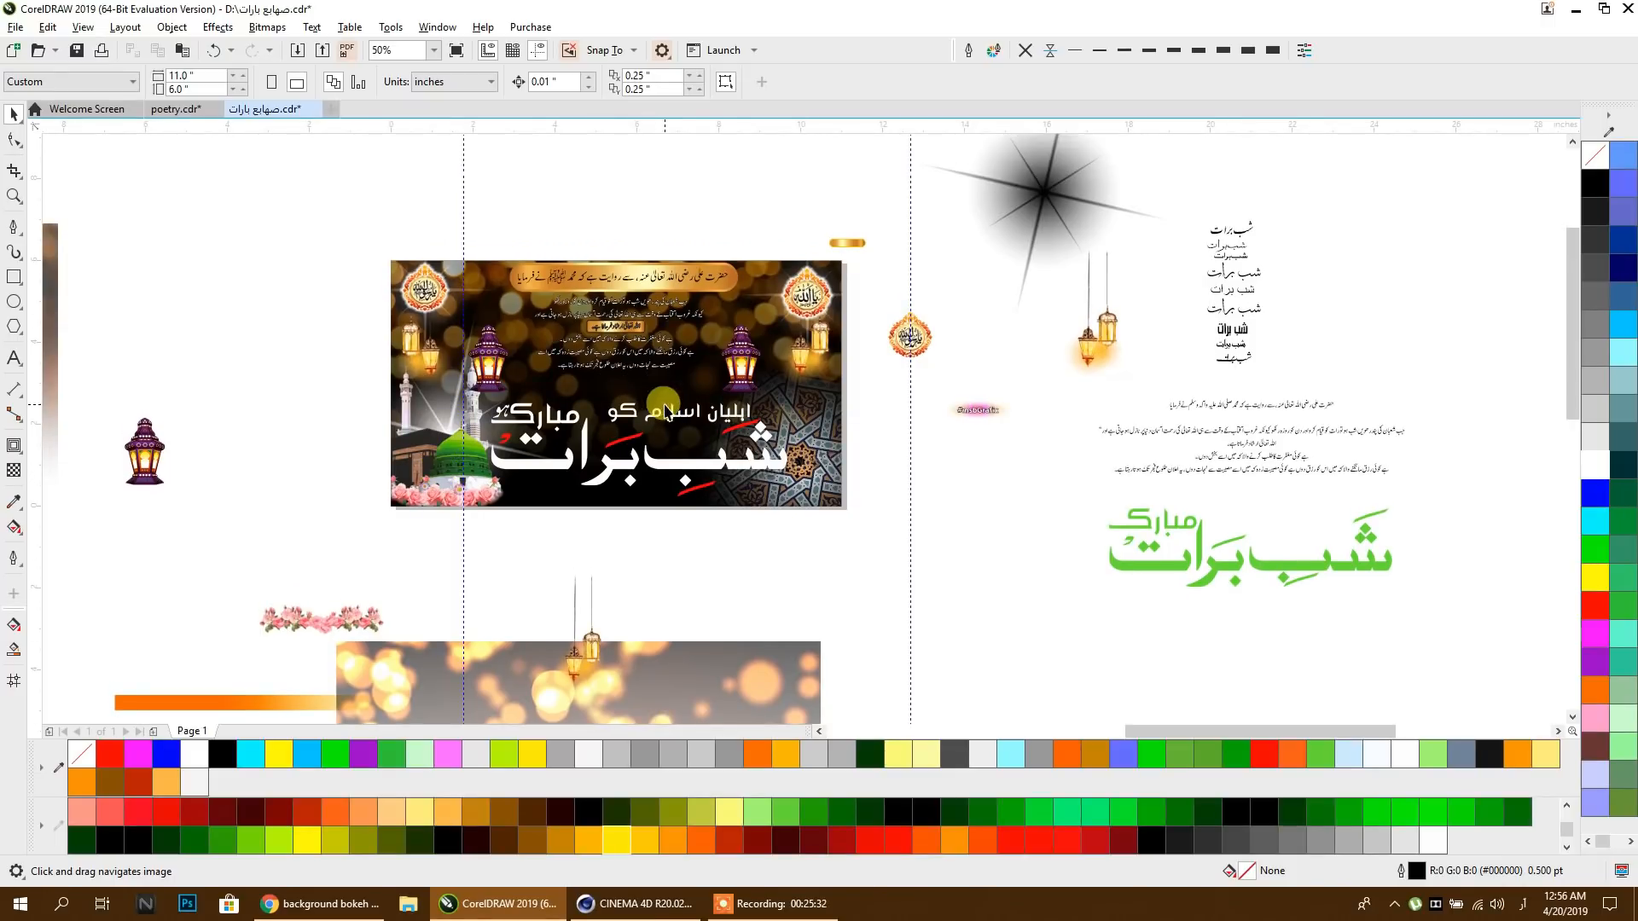
{"action": "left_click_drag", "start_coordinate": [703, 404], "coordinate": [1170, 268]}
{"action": "left_click_drag", "start_coordinate": [881, 321], "coordinate": [674, 437]}
{"action": "scroll", "coordinate": [730, 369], "scroll_direction": "down", "scroll_amount": 1}
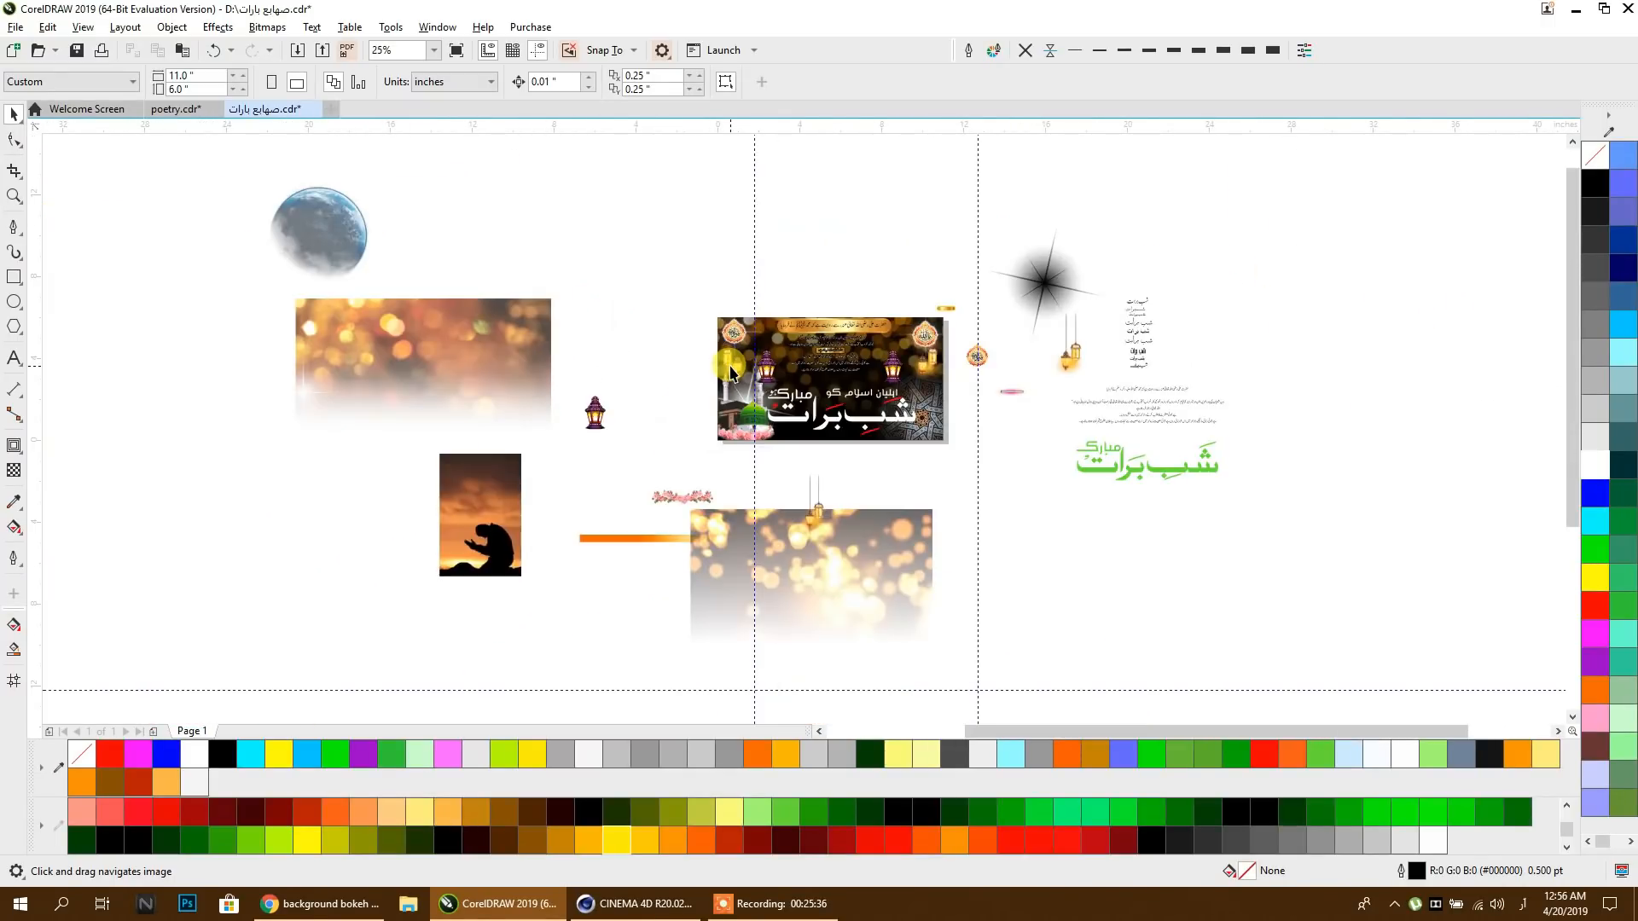
{"action": "left_click_drag", "start_coordinate": [305, 226], "coordinate": [628, 258]}
{"action": "scroll", "coordinate": [697, 314], "scroll_direction": "up", "scroll_amount": 2}
{"action": "scroll", "coordinate": [351, 285], "scroll_direction": "down", "scroll_amount": 2}
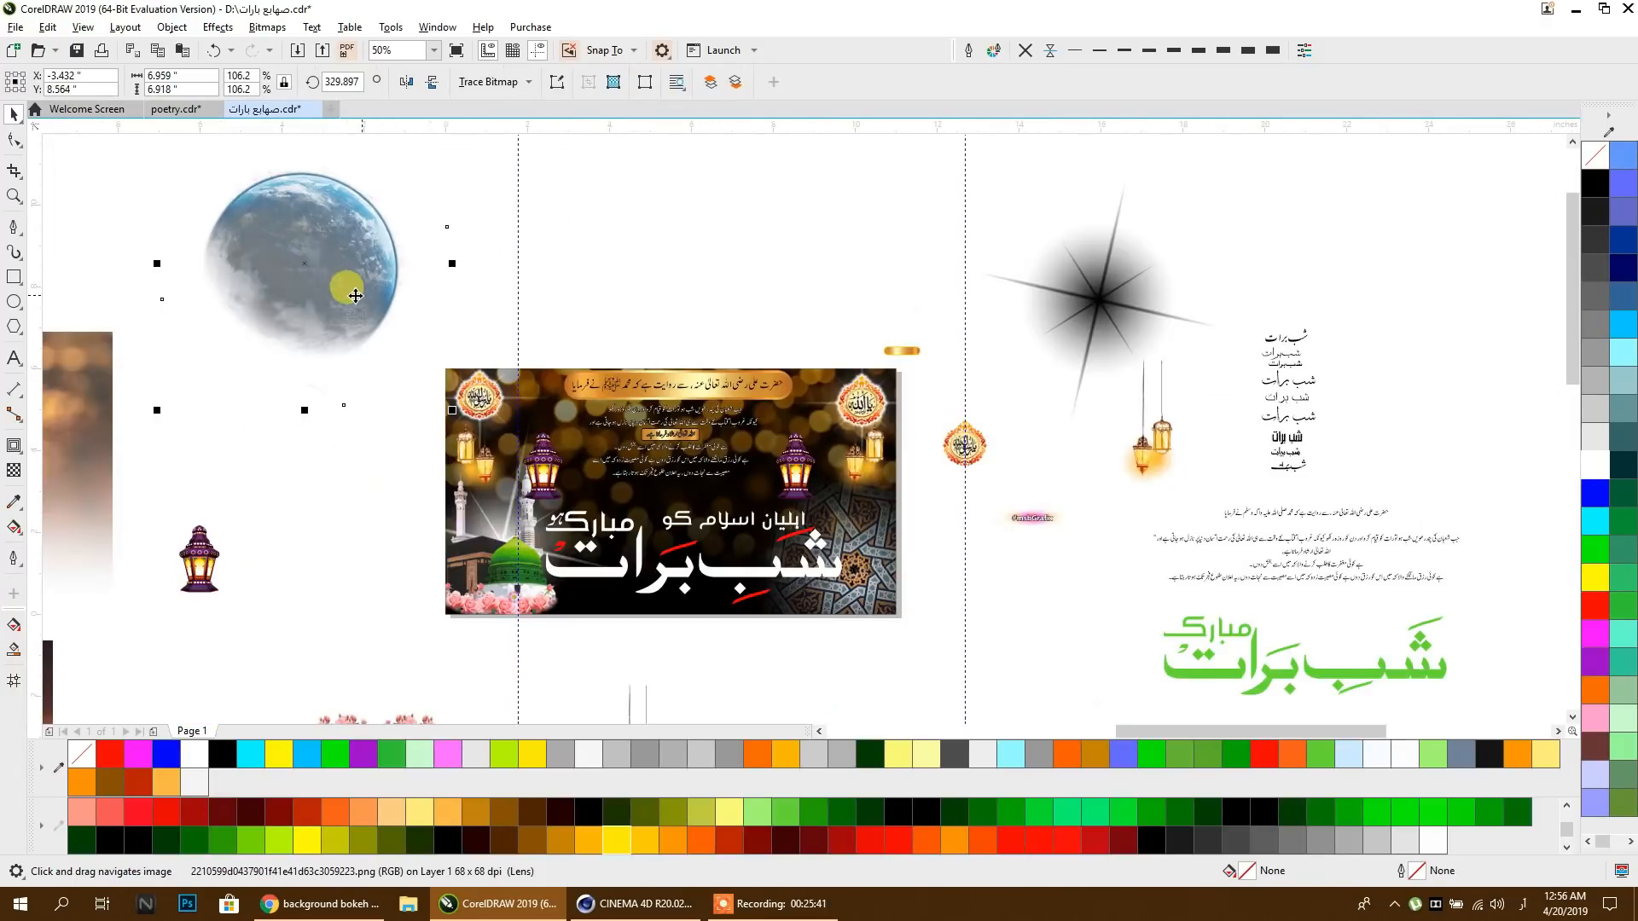
Step: PowerClip the globe picture inside the banner and move it to the right side, above the geometric pattern
{"action": "right_click", "coordinate": [345, 294]}
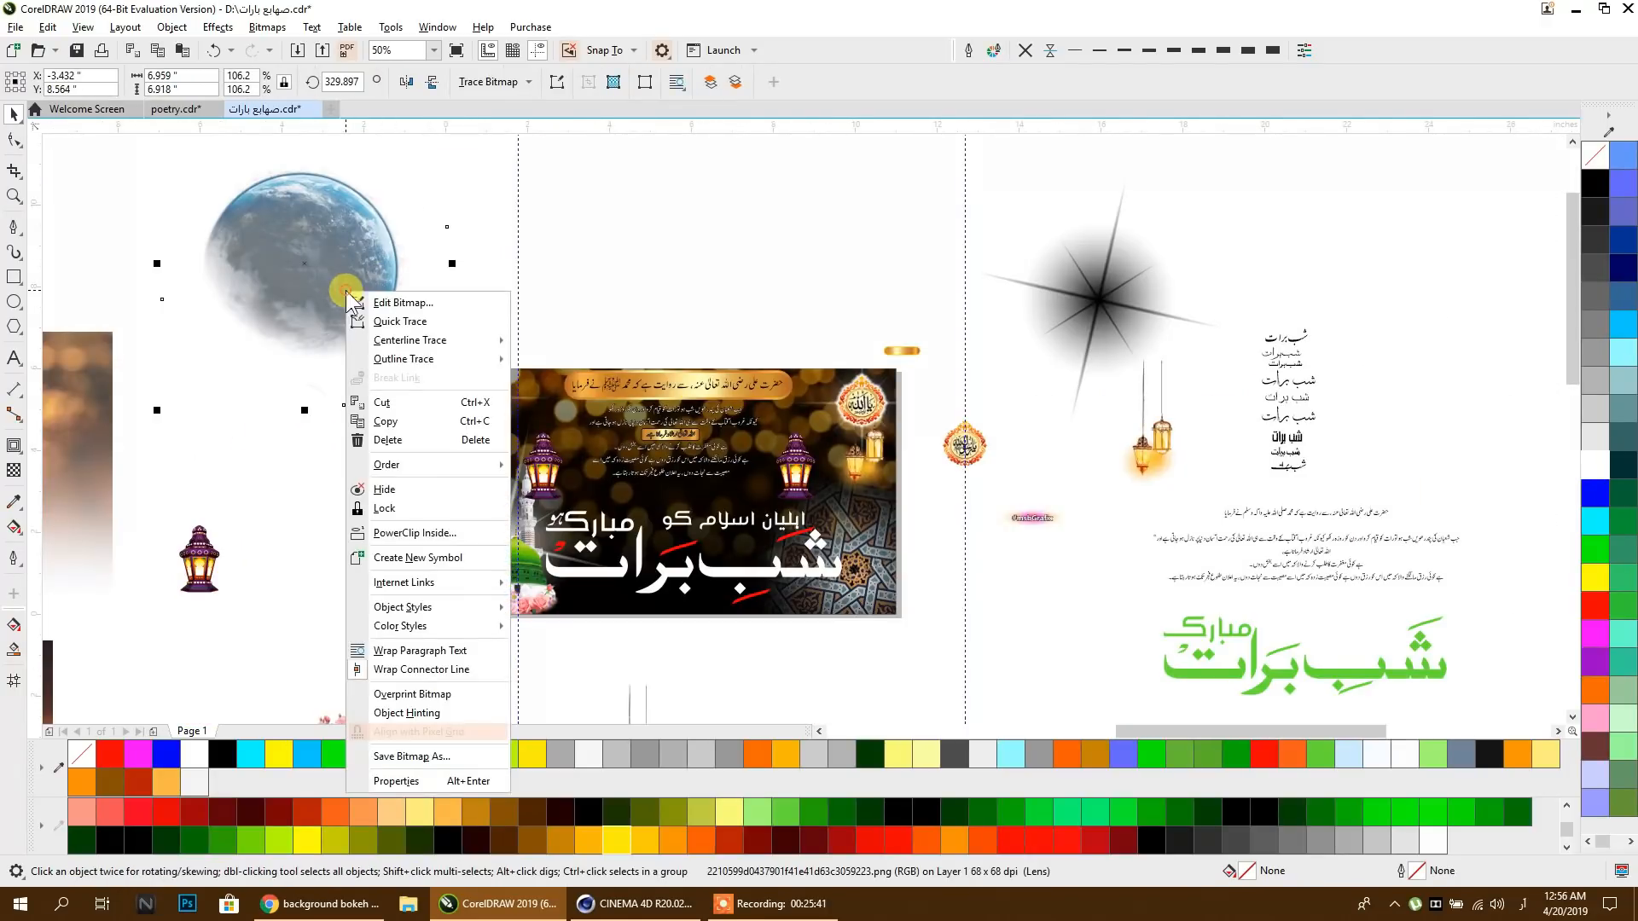
{"action": "left_click", "coordinate": [412, 533]}
{"action": "left_click", "coordinate": [883, 517]}
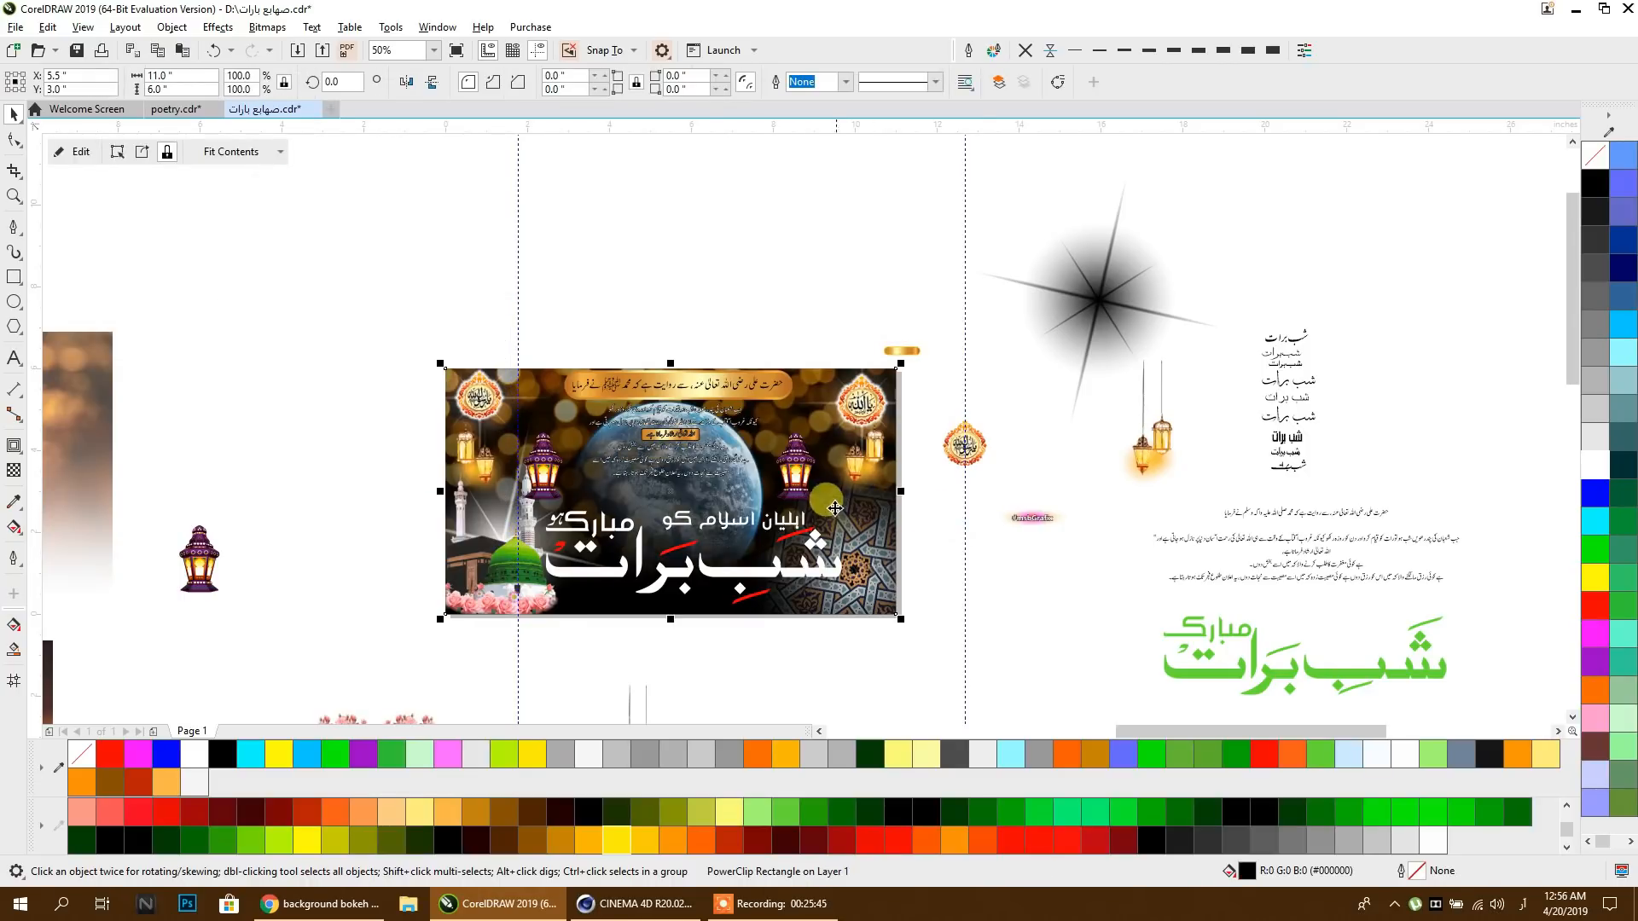
{"action": "left_click", "coordinate": [744, 480], "text": "ctrl"}
{"action": "left_click_drag", "start_coordinate": [744, 480], "coordinate": [851, 445]}
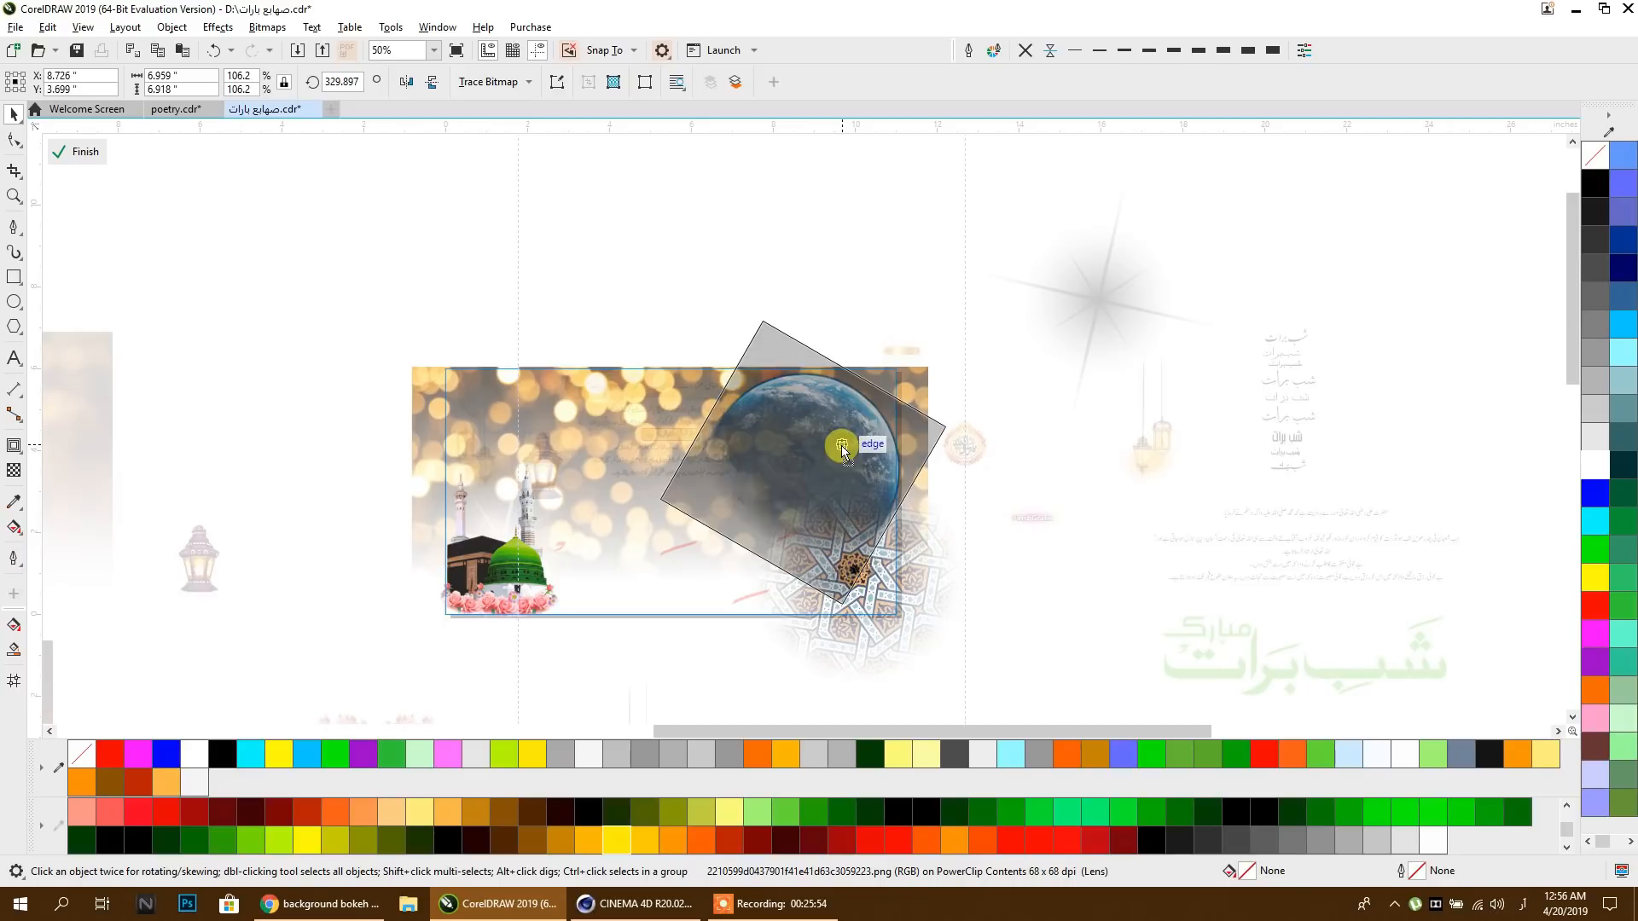
{"action": "left_click", "coordinate": [416, 536]}
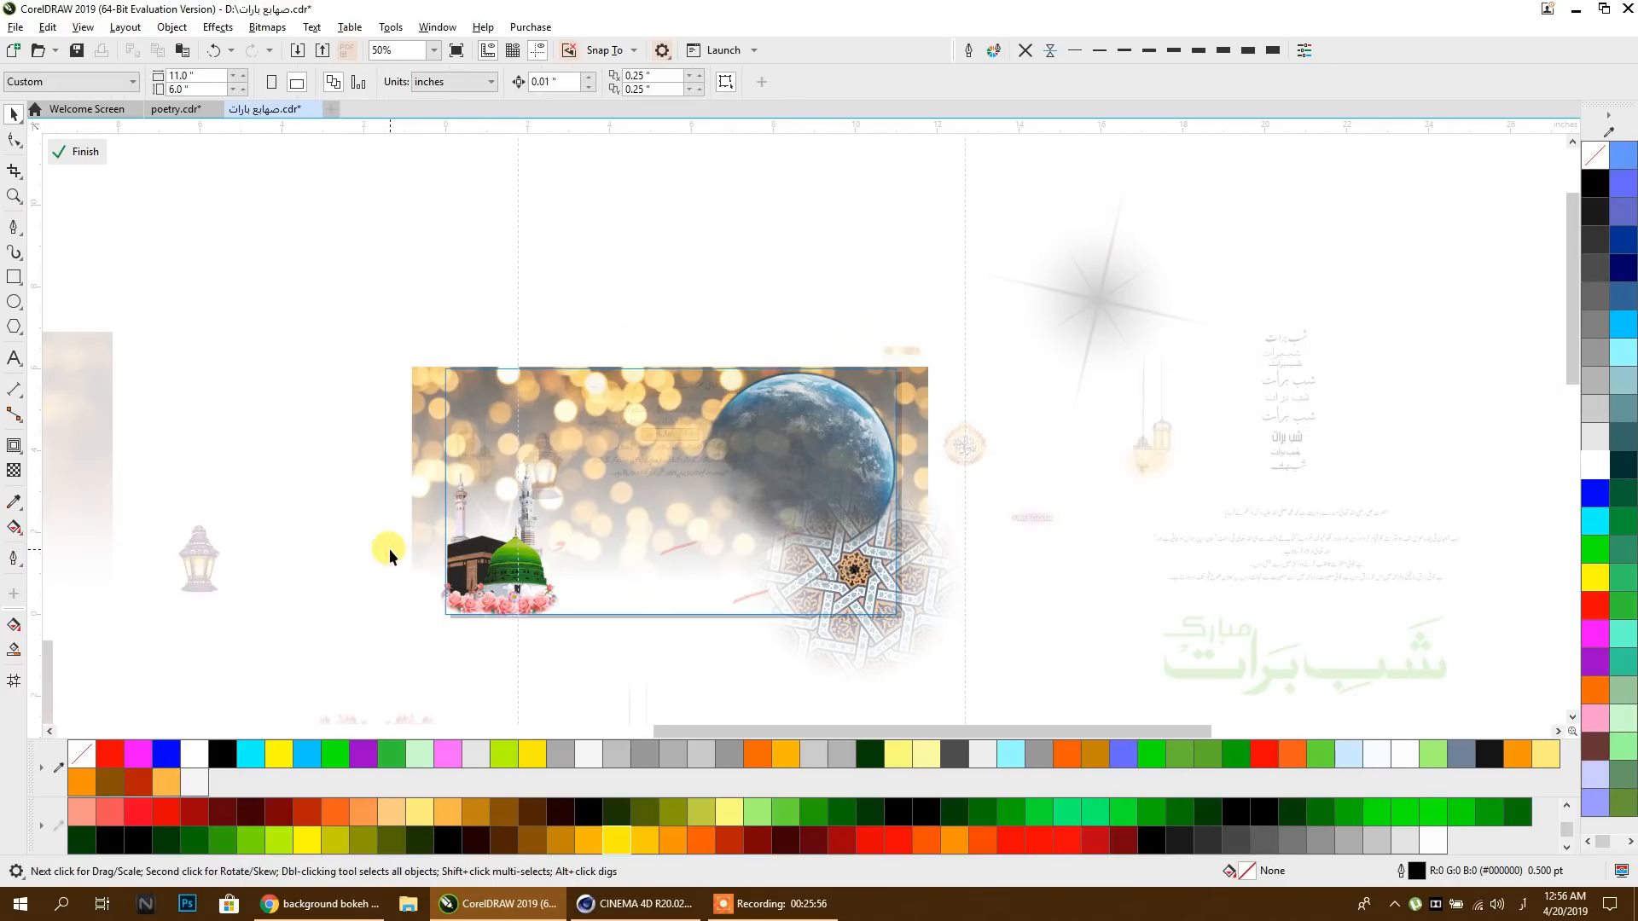
{"action": "left_click", "coordinate": [478, 510]}
{"action": "left_click_drag", "start_coordinate": [484, 511], "coordinate": [485, 510]}
{"action": "key", "text": "ctrl+z"}
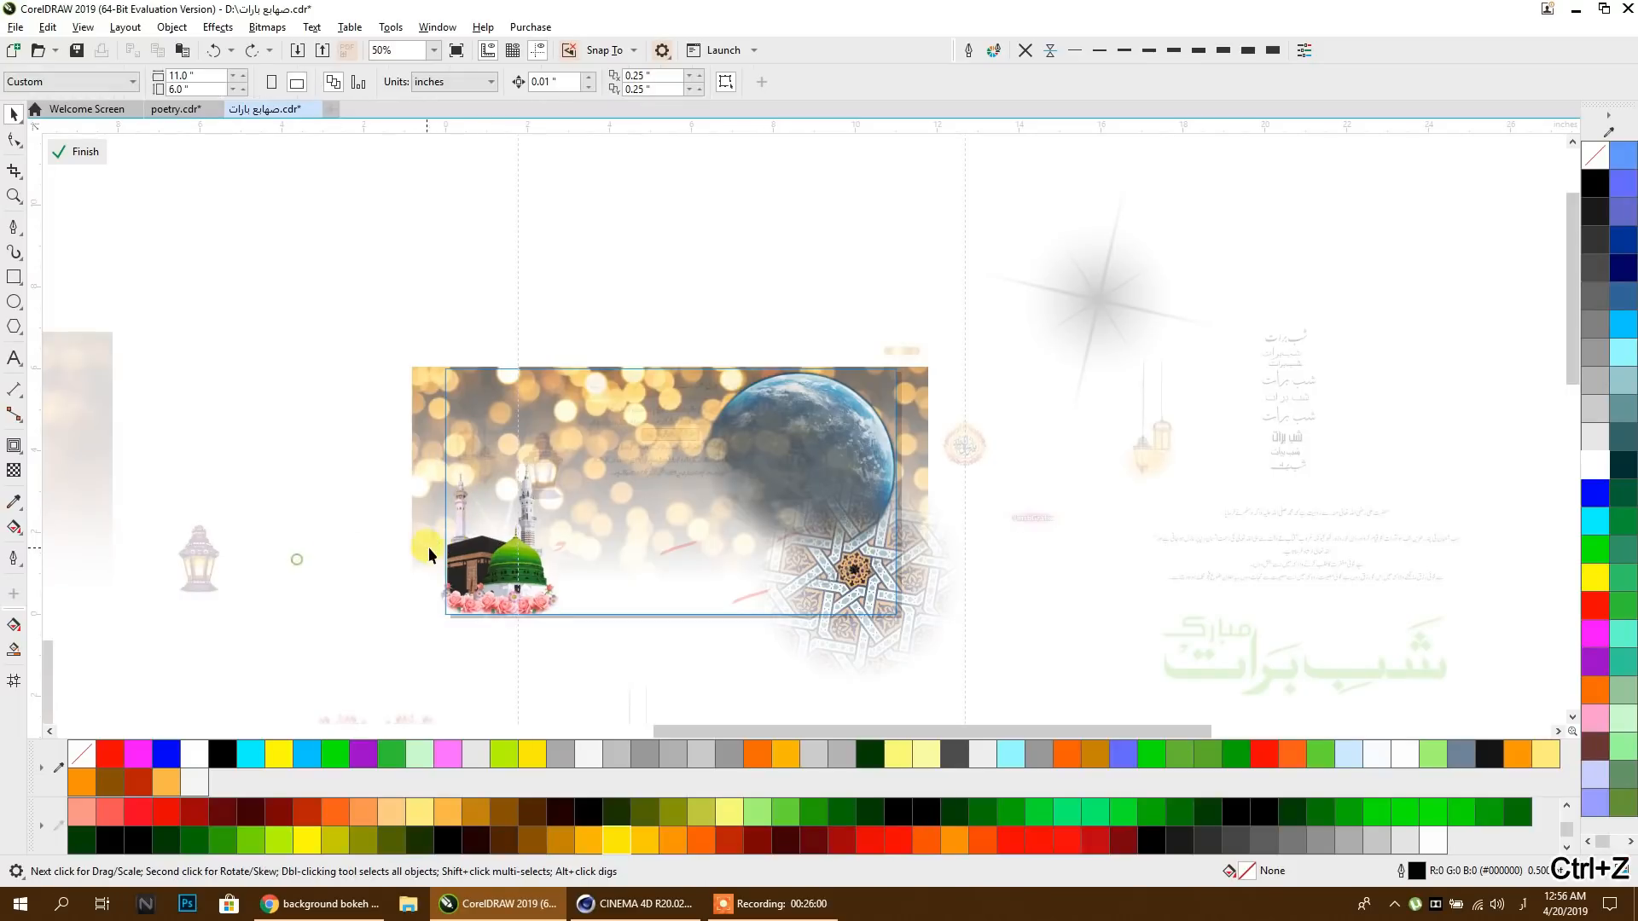
Step: Duplicate the white star flare onto the globe's upper-right rim and scale the copy down to about 2.37 inches
{"action": "scroll", "coordinate": [406, 503], "scroll_direction": "up", "scroll_amount": 3}
{"action": "left_click", "coordinate": [401, 461]}
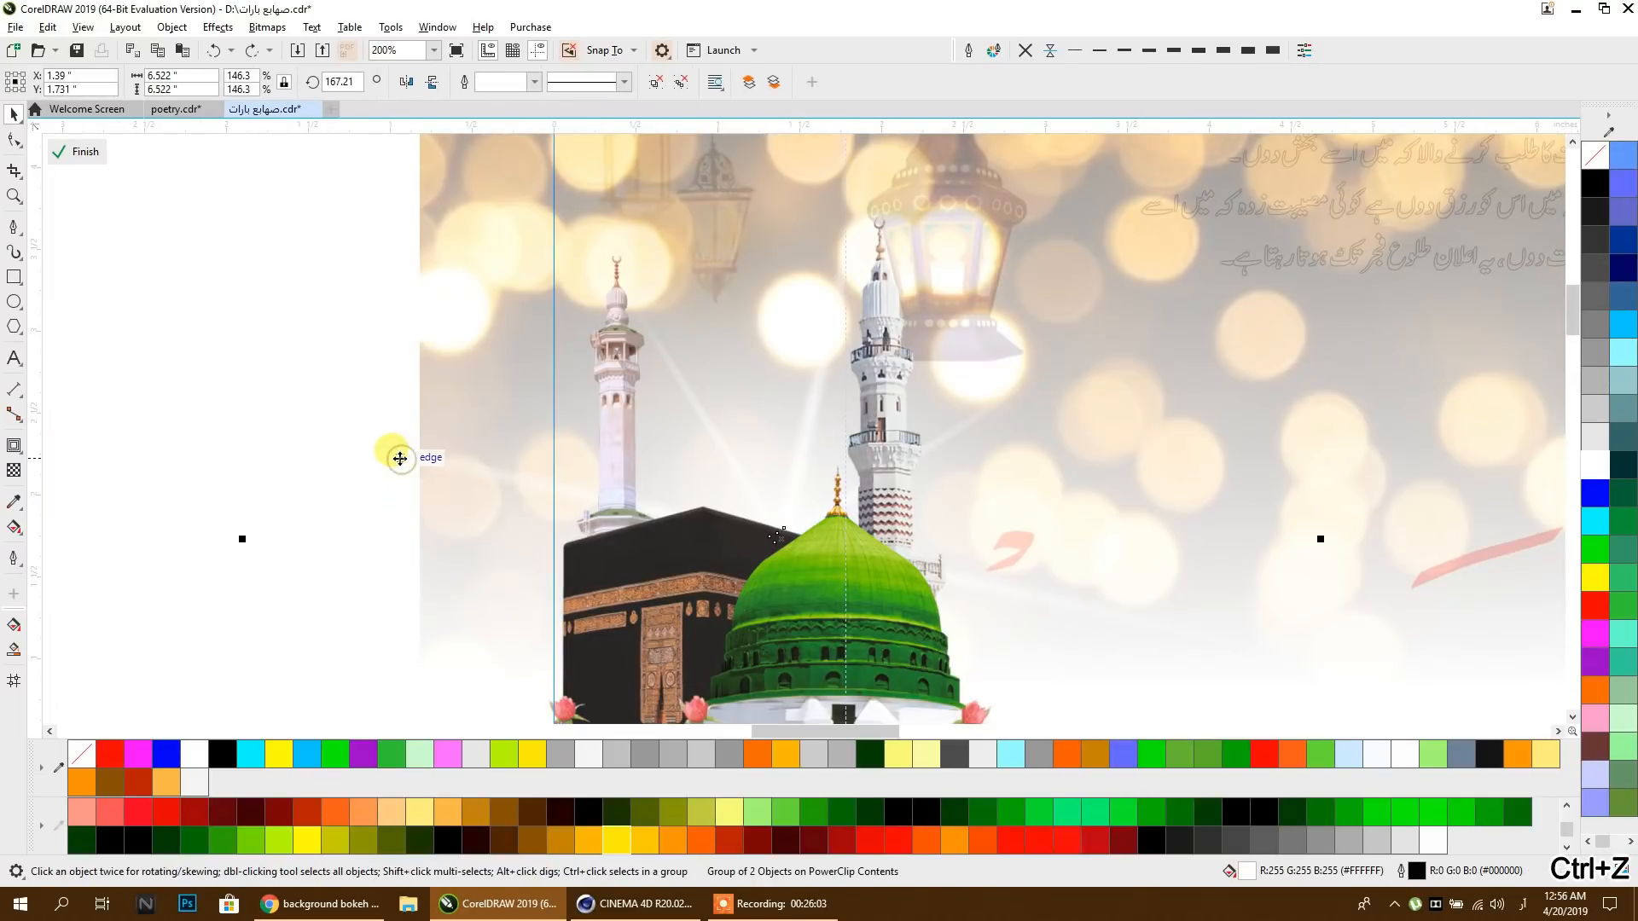
{"action": "scroll", "coordinate": [350, 444], "scroll_direction": "down", "scroll_amount": 2}
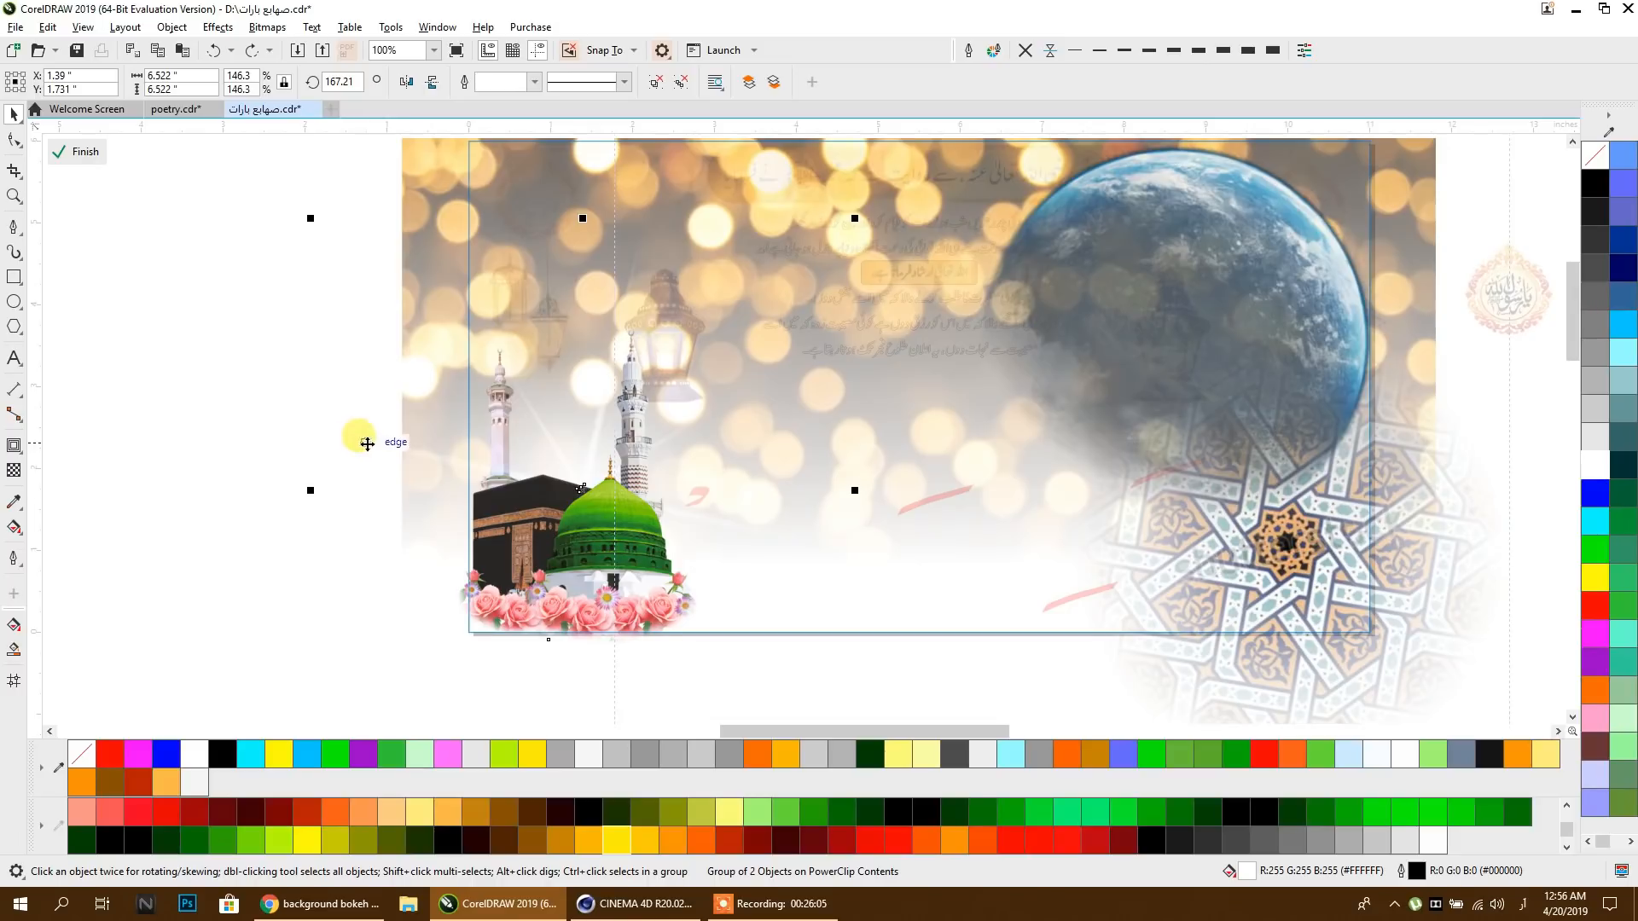
{"action": "scroll", "coordinate": [439, 454], "scroll_direction": "down", "scroll_amount": 1}
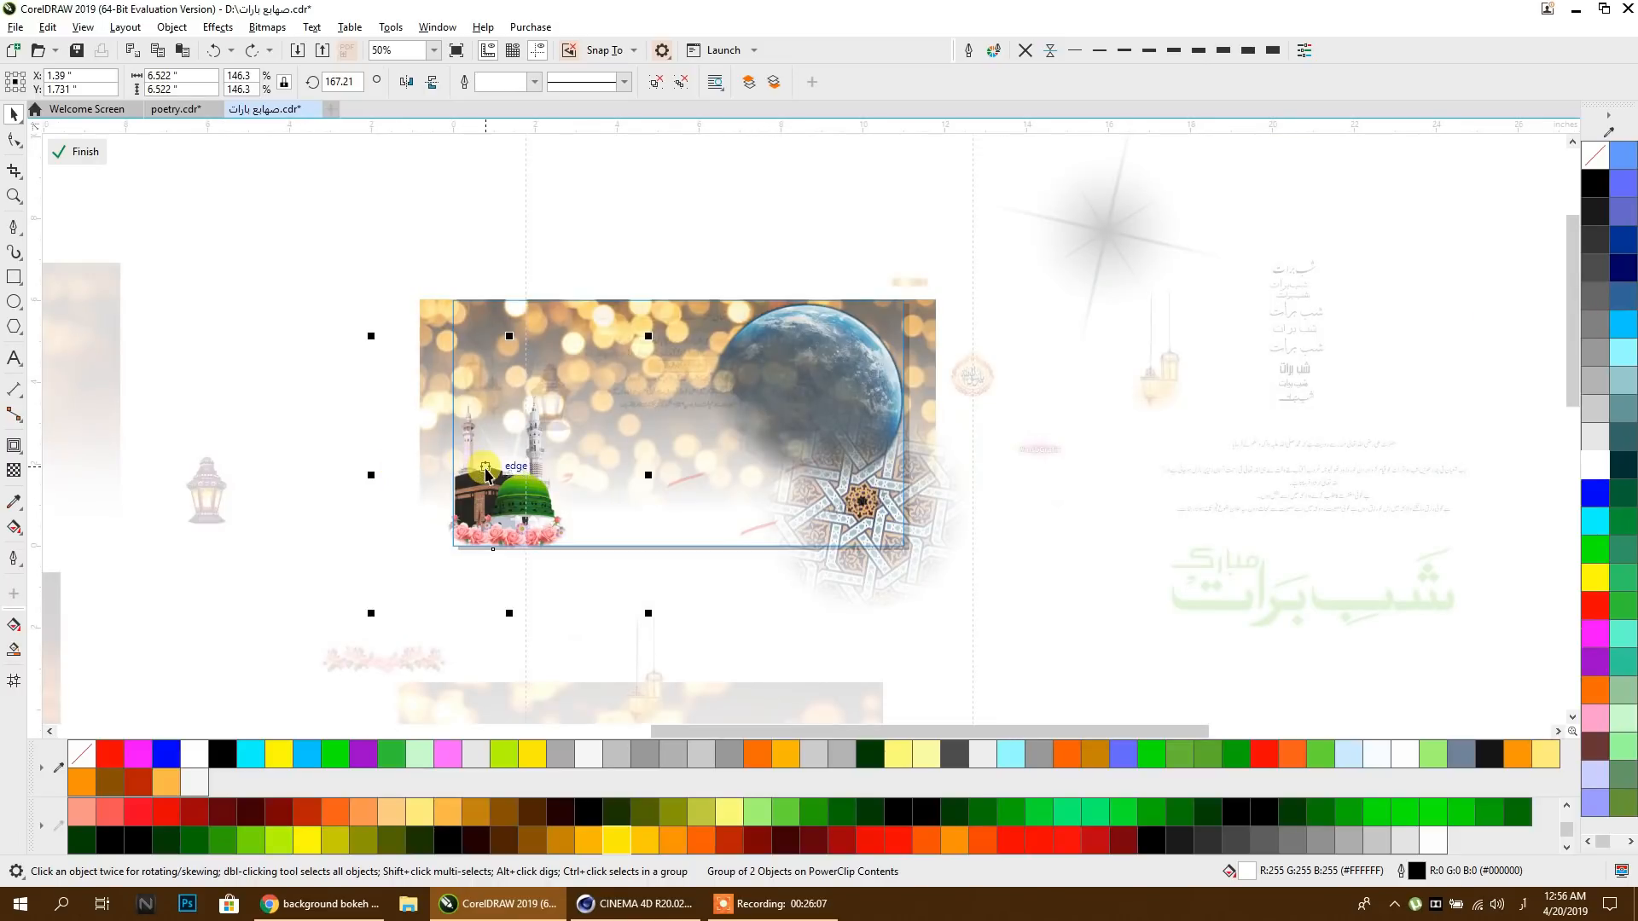
{"action": "left_click_drag", "start_coordinate": [501, 469], "coordinate": [915, 225]}
{"action": "left_click_drag", "start_coordinate": [858, 170], "coordinate": [874, 325]}
{"action": "scroll", "coordinate": [874, 342], "scroll_direction": "up", "scroll_amount": 2}
{"action": "scroll", "coordinate": [865, 308], "scroll_direction": "up", "scroll_amount": 1}
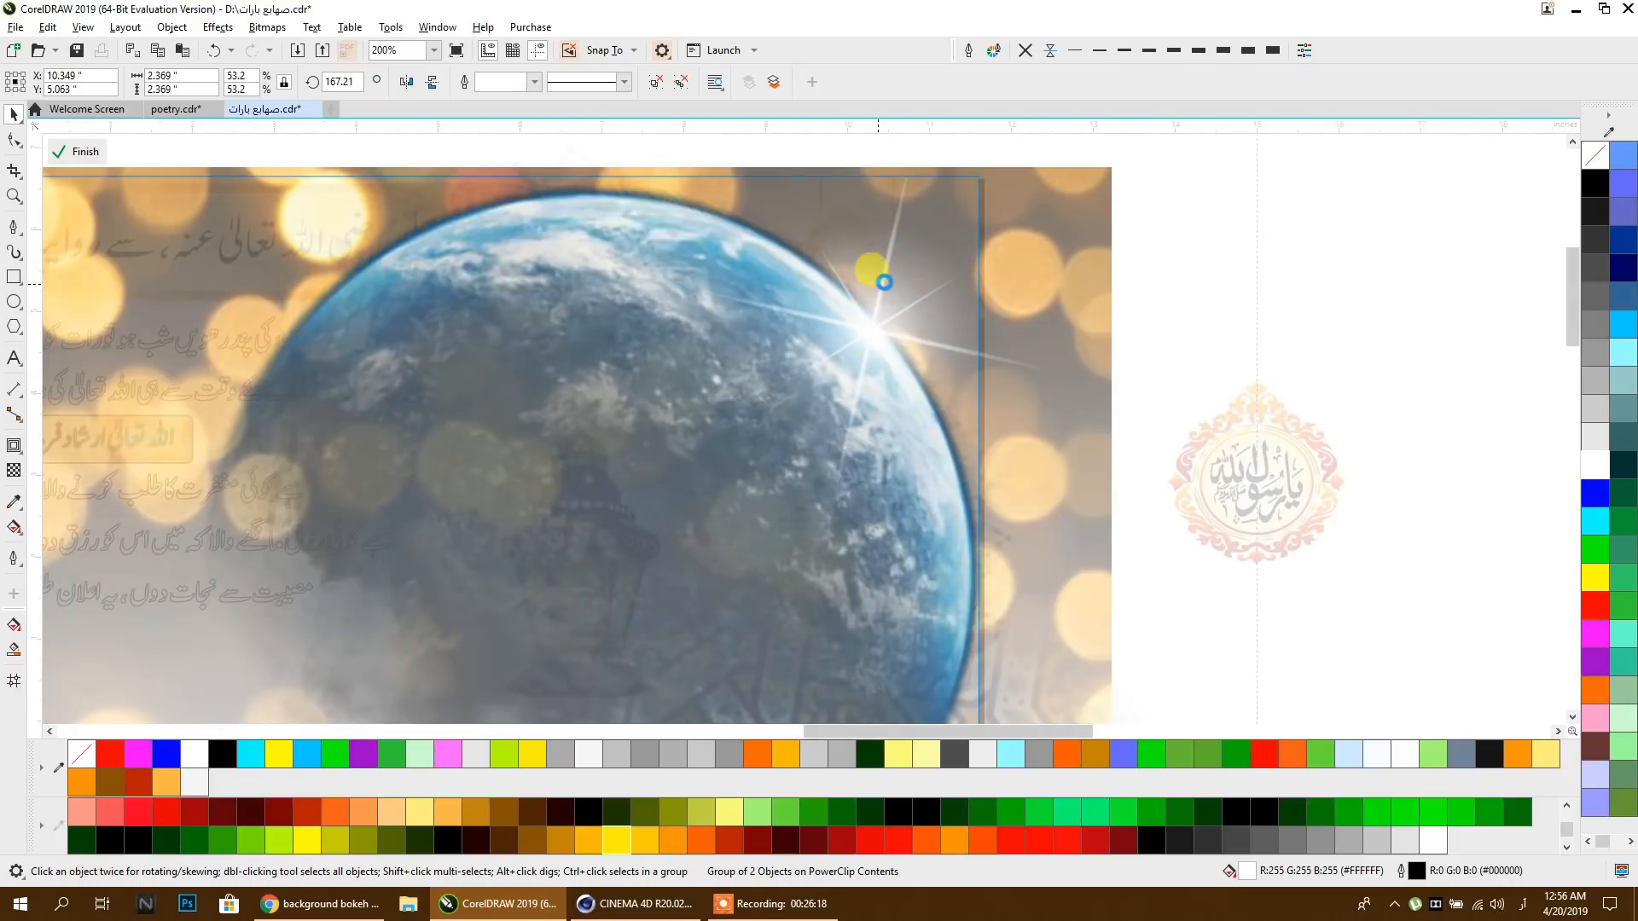
Step: Fade the globe with a diagonal fountain transparency from its upper right to lower left, and finish editing the banner contents
{"action": "scroll", "coordinate": [884, 282], "scroll_direction": "down", "scroll_amount": 2}
{"action": "left_click", "coordinate": [821, 201]}
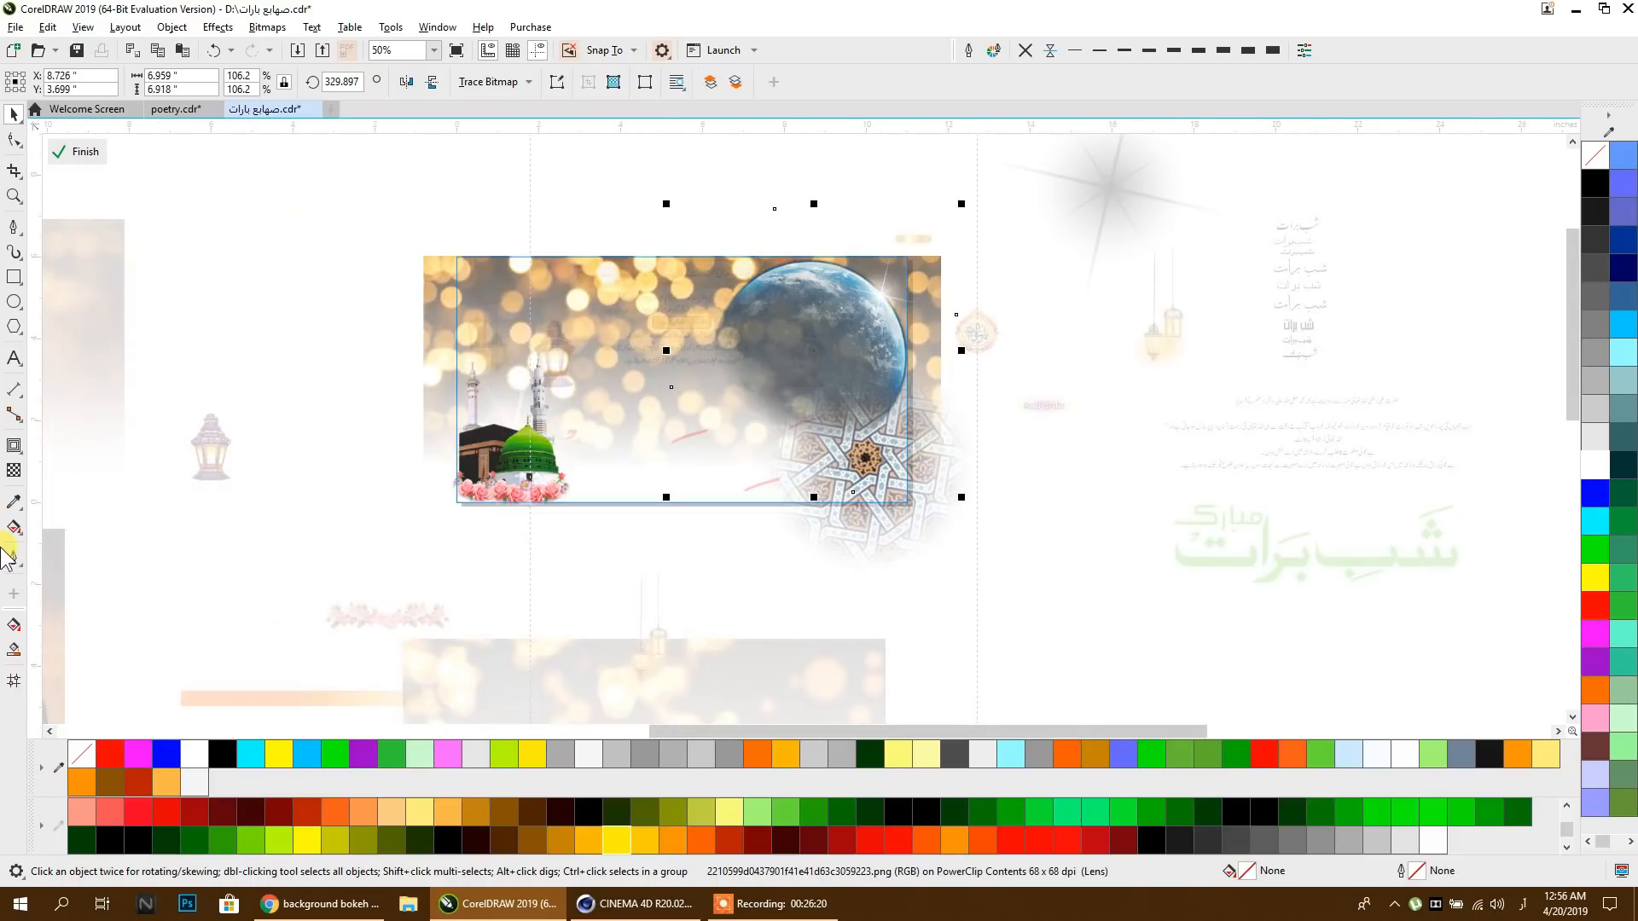
{"action": "left_click", "coordinate": [14, 470]}
{"action": "left_click_drag", "start_coordinate": [962, 162], "coordinate": [719, 450]}
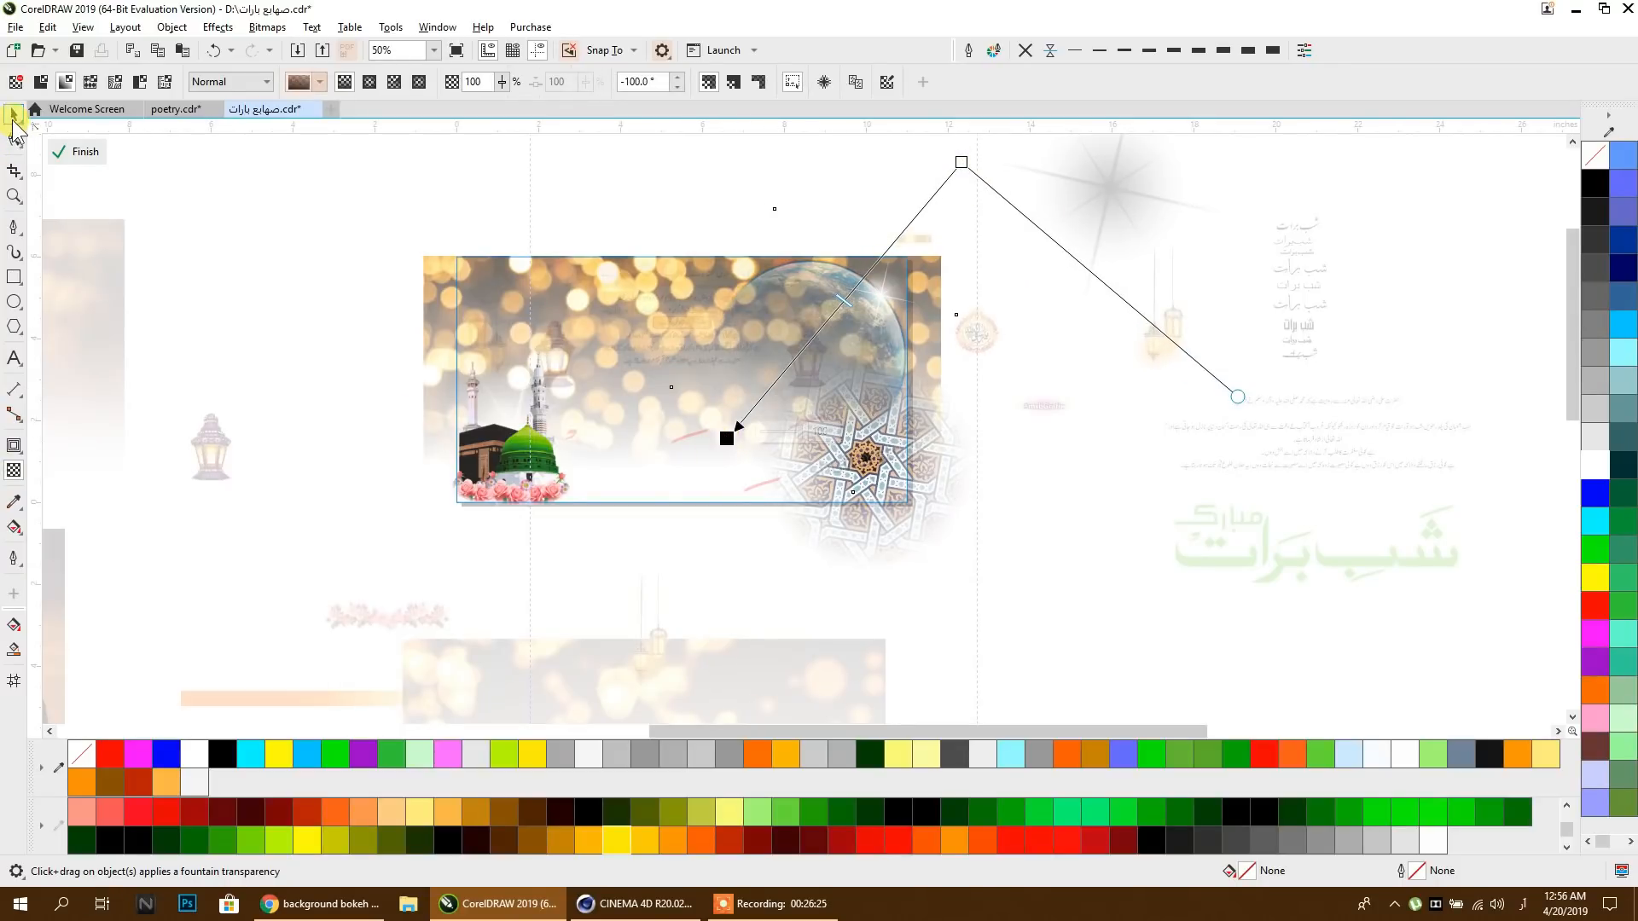
{"action": "left_click", "coordinate": [13, 117]}
{"action": "left_click", "coordinate": [86, 157]}
{"action": "left_click", "coordinate": [234, 223]}
Step: Weld the four red diacritic marks with the white شبِ برات lettering into one white shape
{"action": "scroll", "coordinate": [734, 342], "scroll_direction": "up", "scroll_amount": 1}
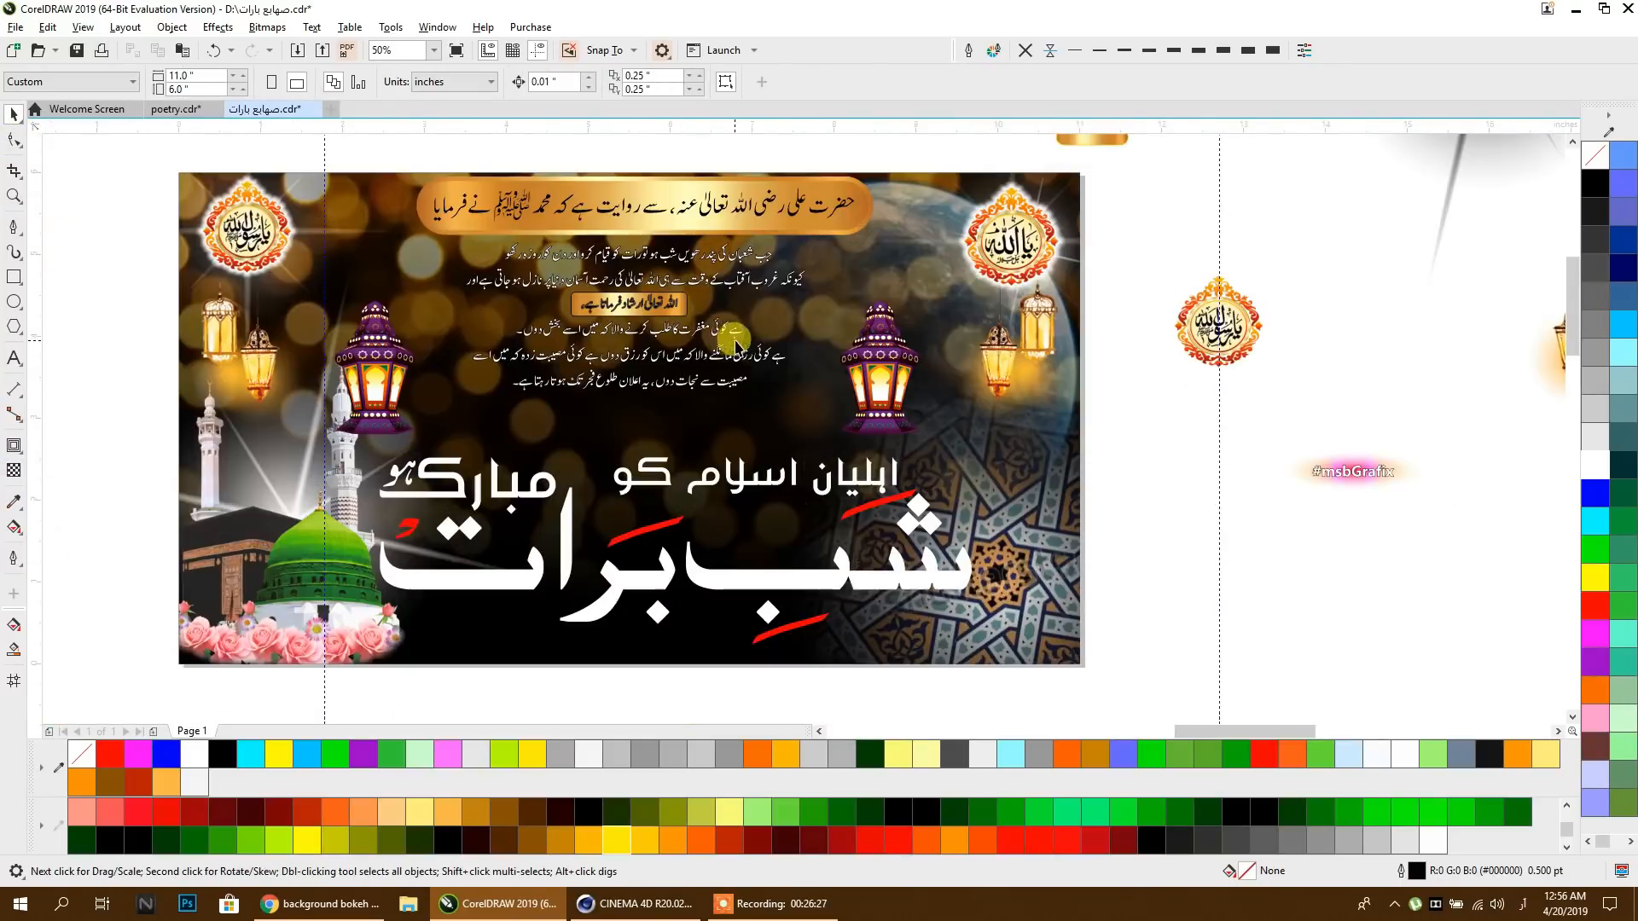
{"action": "left_click", "coordinate": [837, 472]}
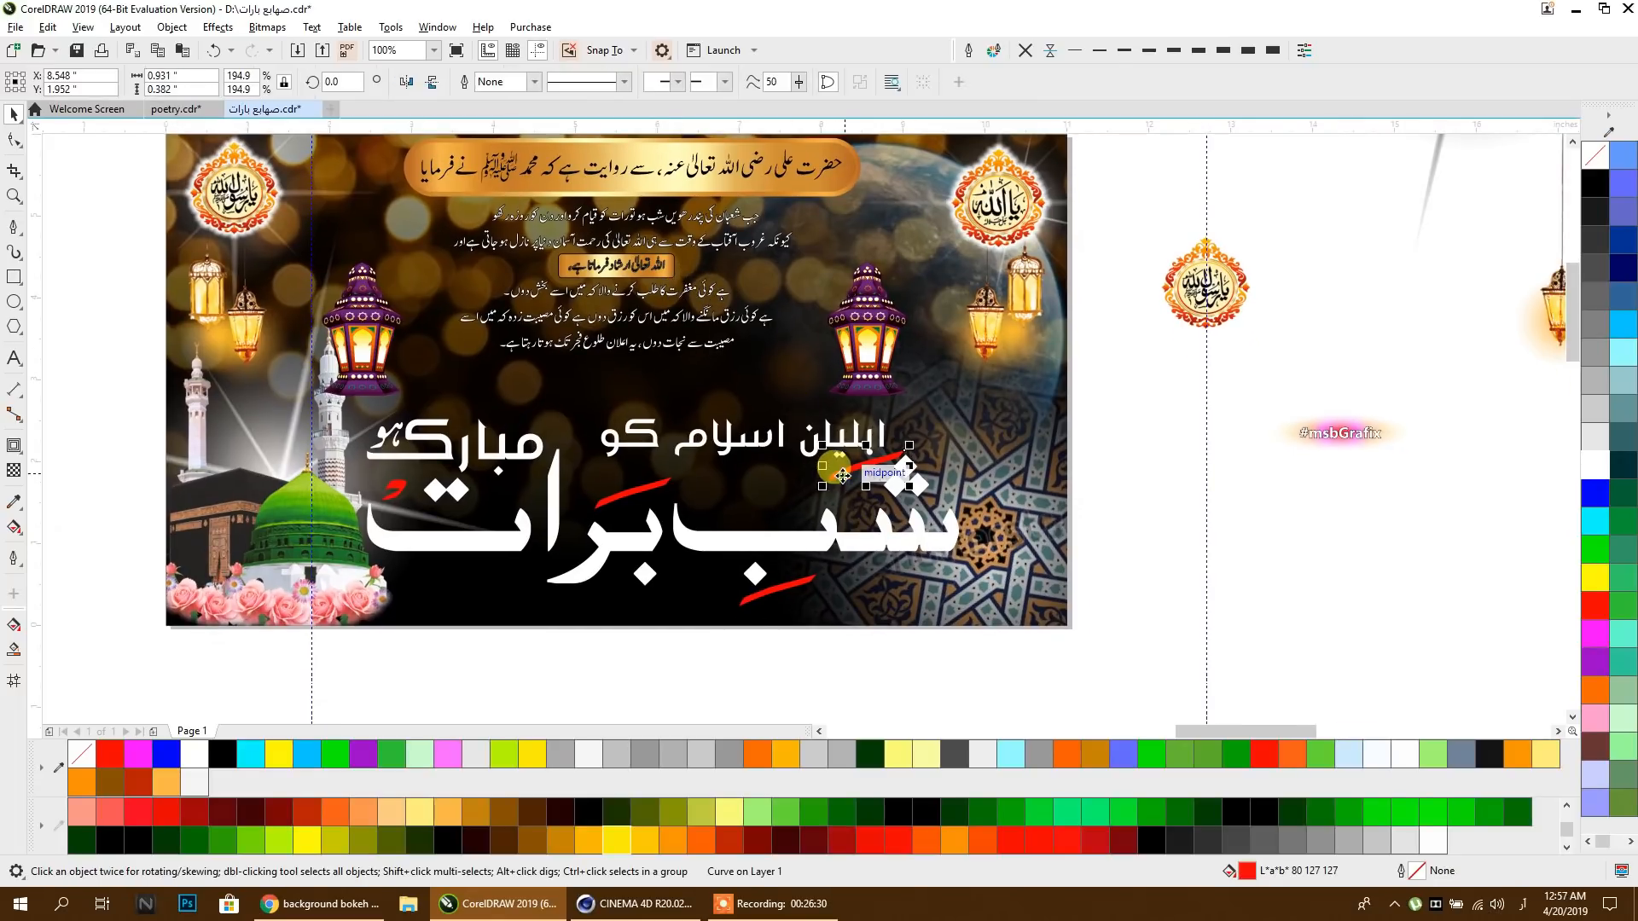
{"action": "left_click", "coordinate": [774, 597], "text": "shift"}
{"action": "left_click", "coordinate": [632, 496], "text": "shift"}
{"action": "left_click", "coordinate": [395, 489], "text": "shift"}
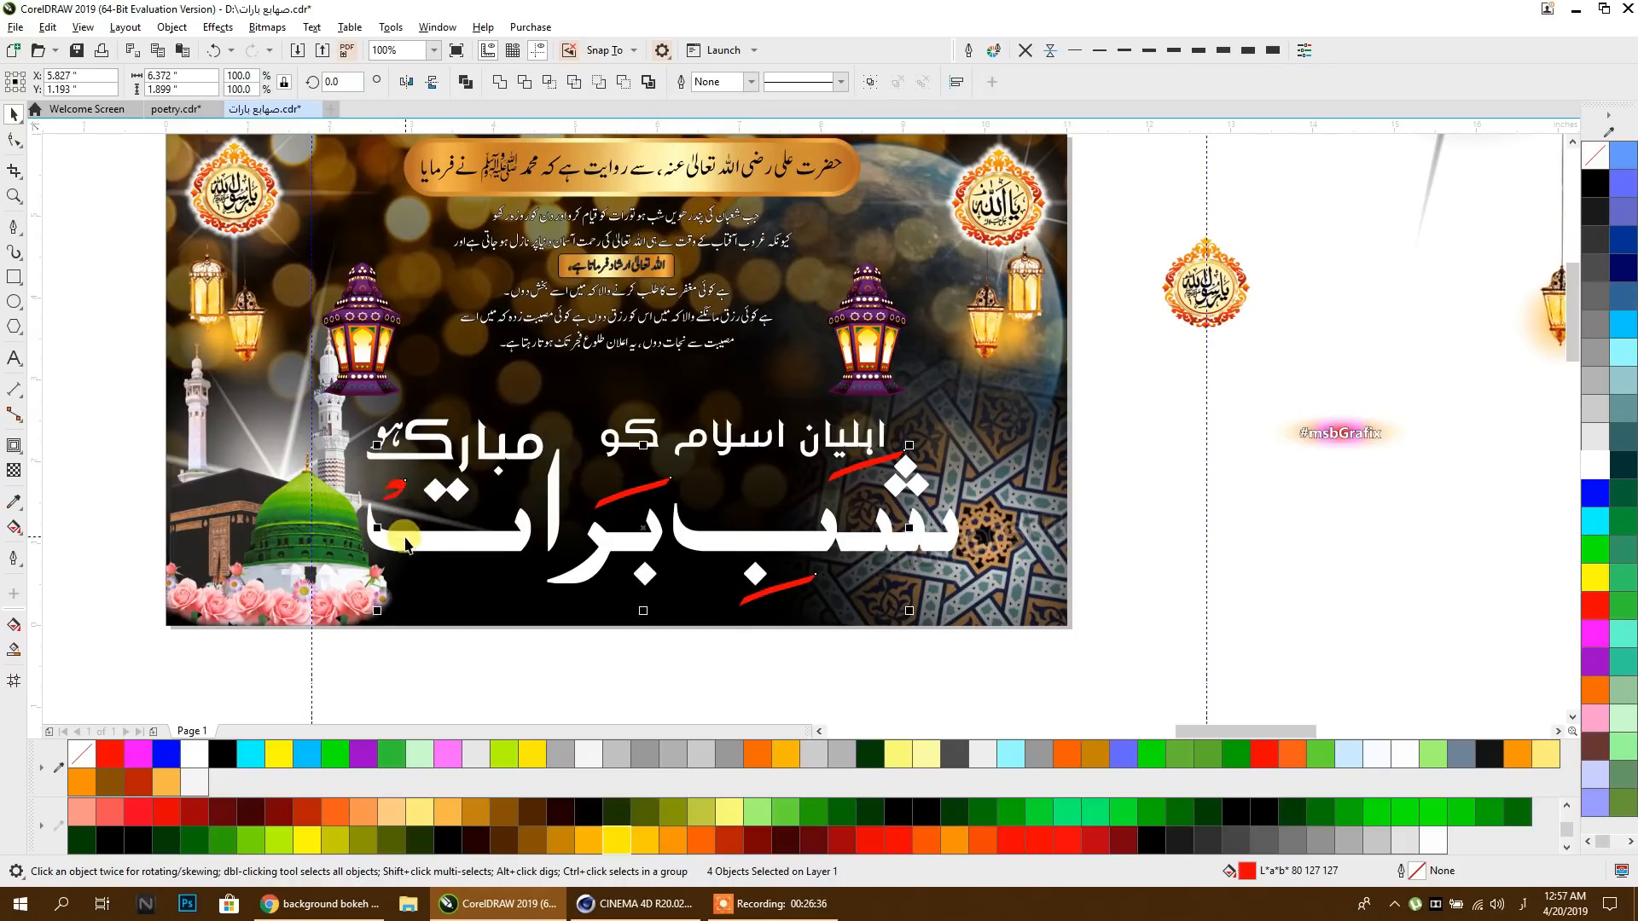
{"action": "left_click", "coordinate": [405, 542], "text": "shift"}
{"action": "left_click", "coordinate": [500, 82]}
{"action": "left_click", "coordinate": [1121, 510]}
Step: Break the white lettering apart and combine the pieces of the phrase اہلیان اسلام کو into one curve
{"action": "left_click", "coordinate": [813, 455]}
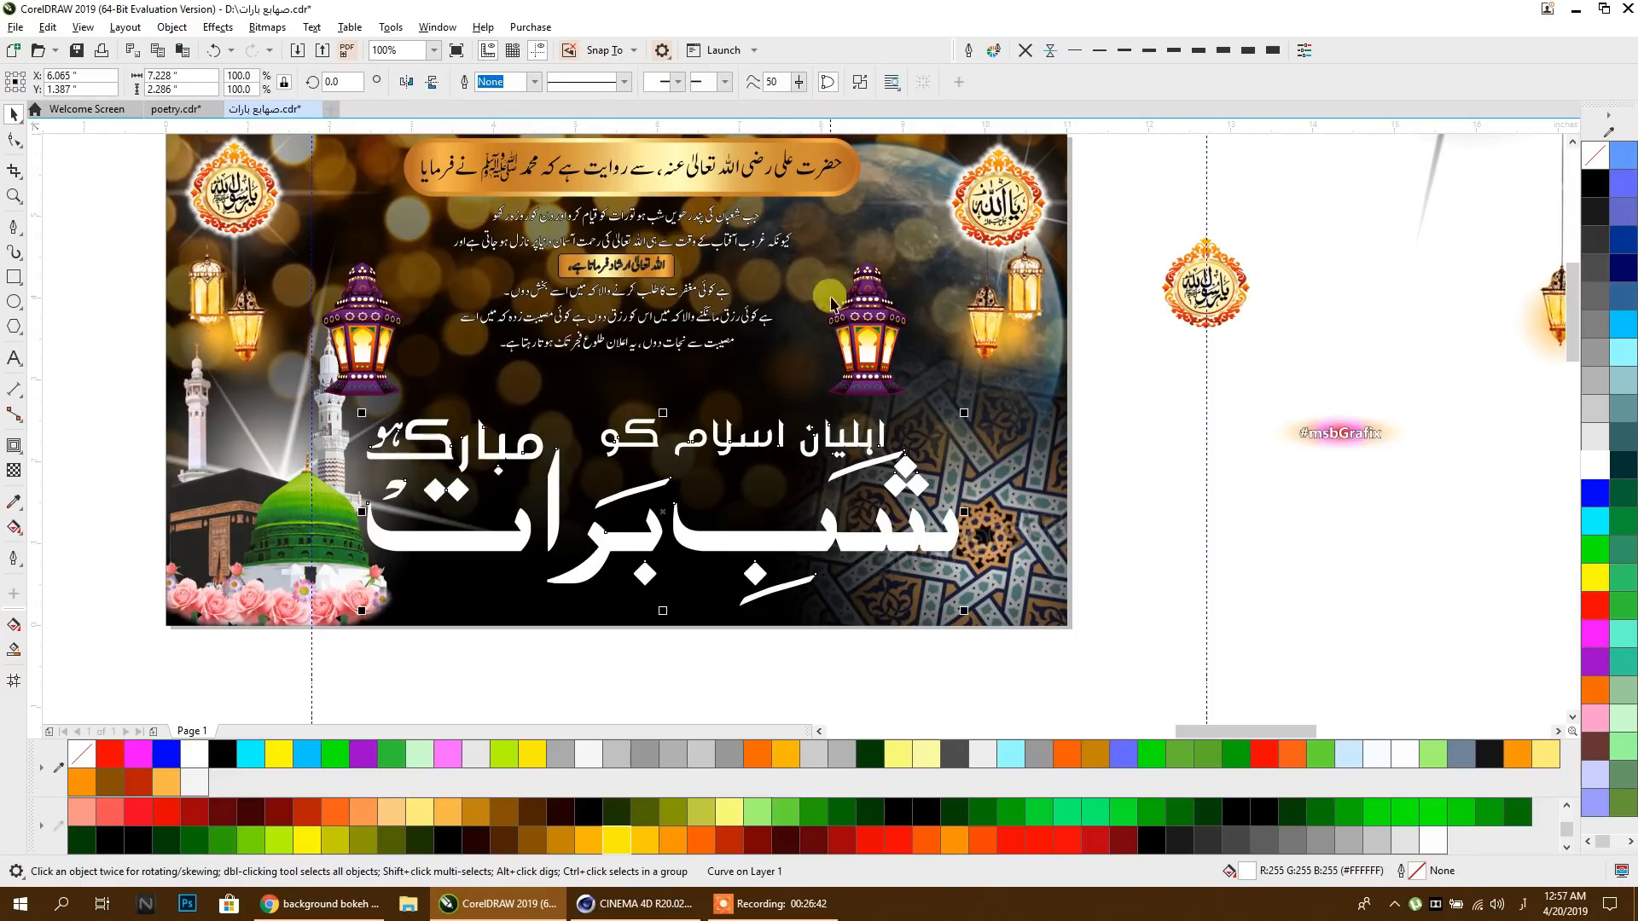
{"action": "left_click", "coordinate": [860, 81]}
{"action": "left_click", "coordinate": [1012, 412]}
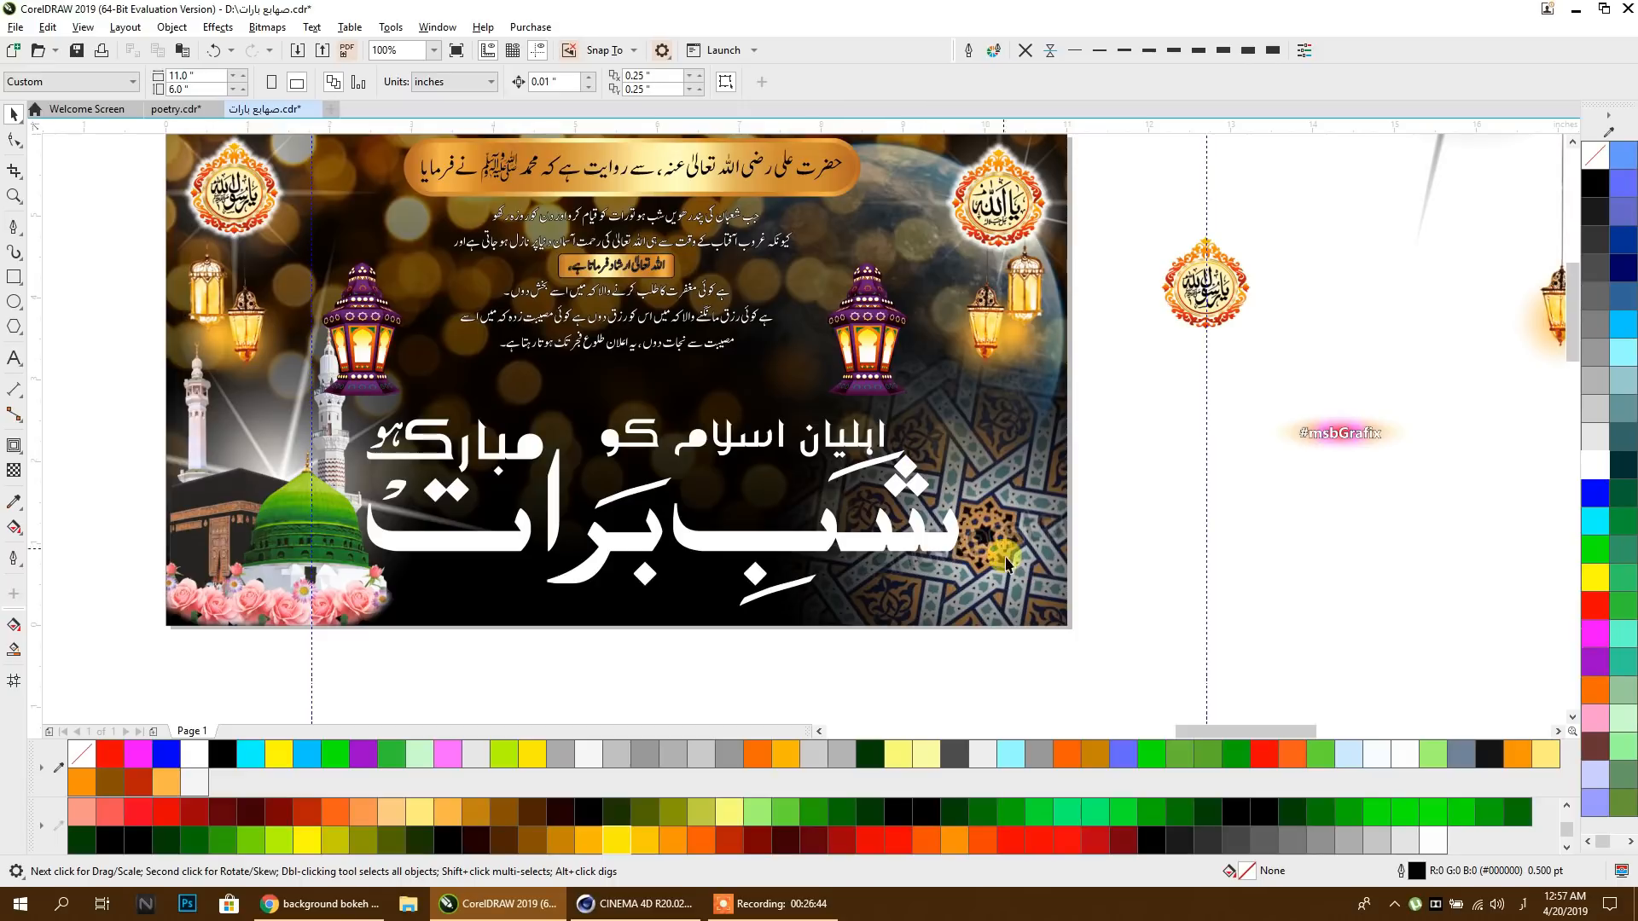
{"action": "left_click_drag", "start_coordinate": [1139, 641], "coordinate": [332, 444]}
{"action": "scroll", "coordinate": [827, 448], "scroll_direction": "up", "scroll_amount": 1}
{"action": "left_click_drag", "start_coordinate": [1362, 311], "coordinate": [343, 478]}
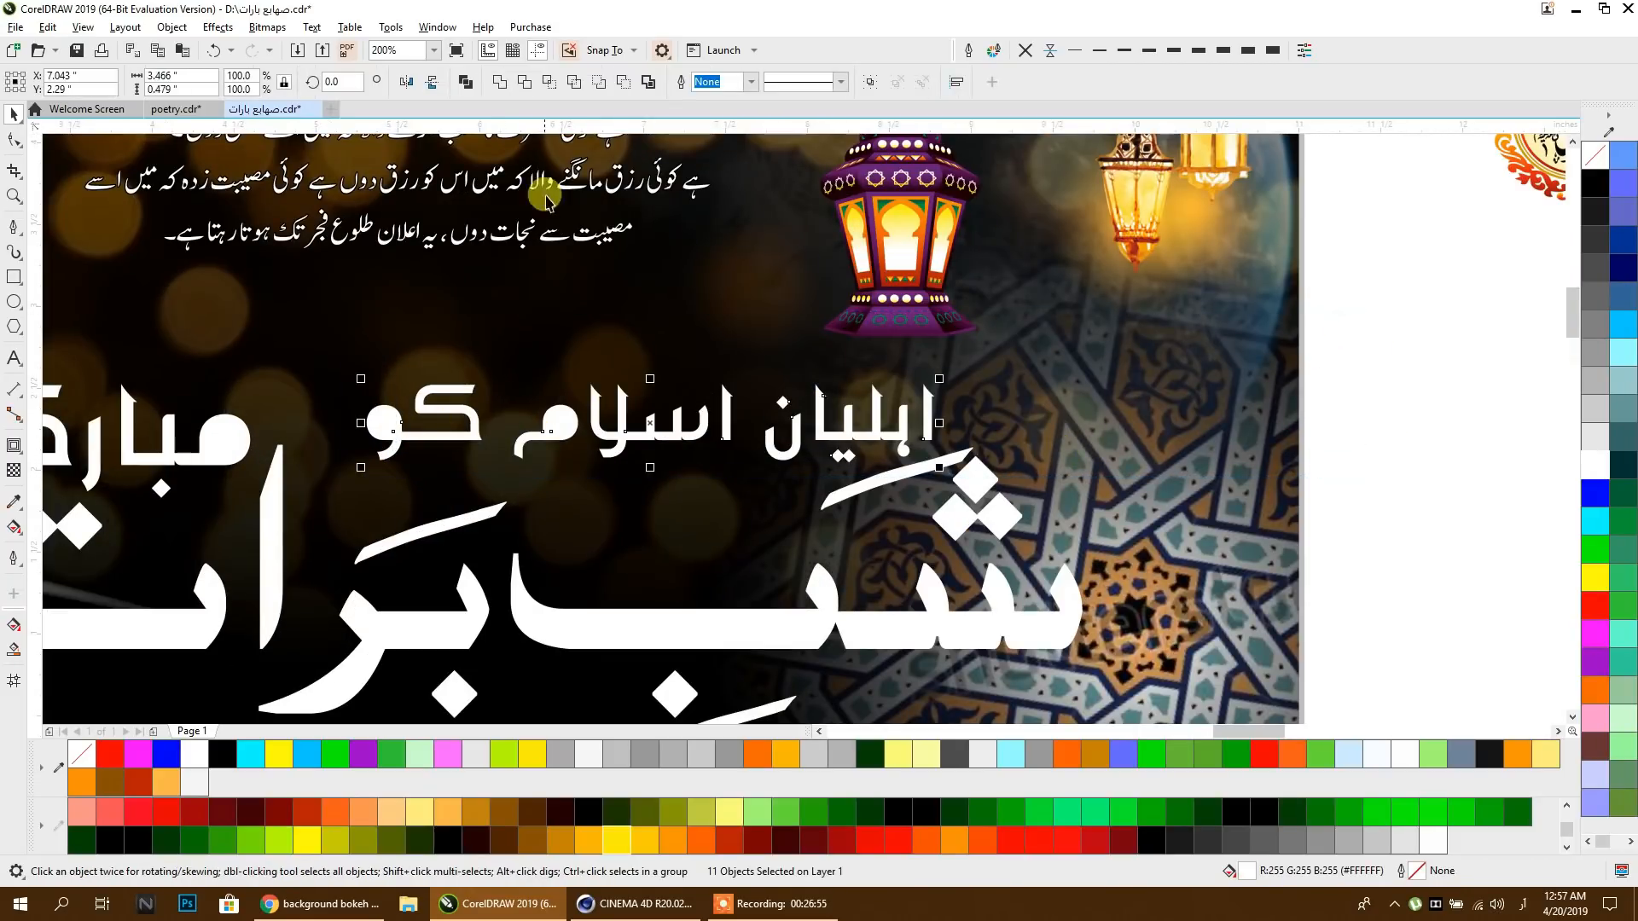
{"action": "left_click", "coordinate": [468, 83]}
{"action": "scroll", "coordinate": [866, 349], "scroll_direction": "down", "scroll_amount": 1}
{"action": "left_click", "coordinate": [446, 661]}
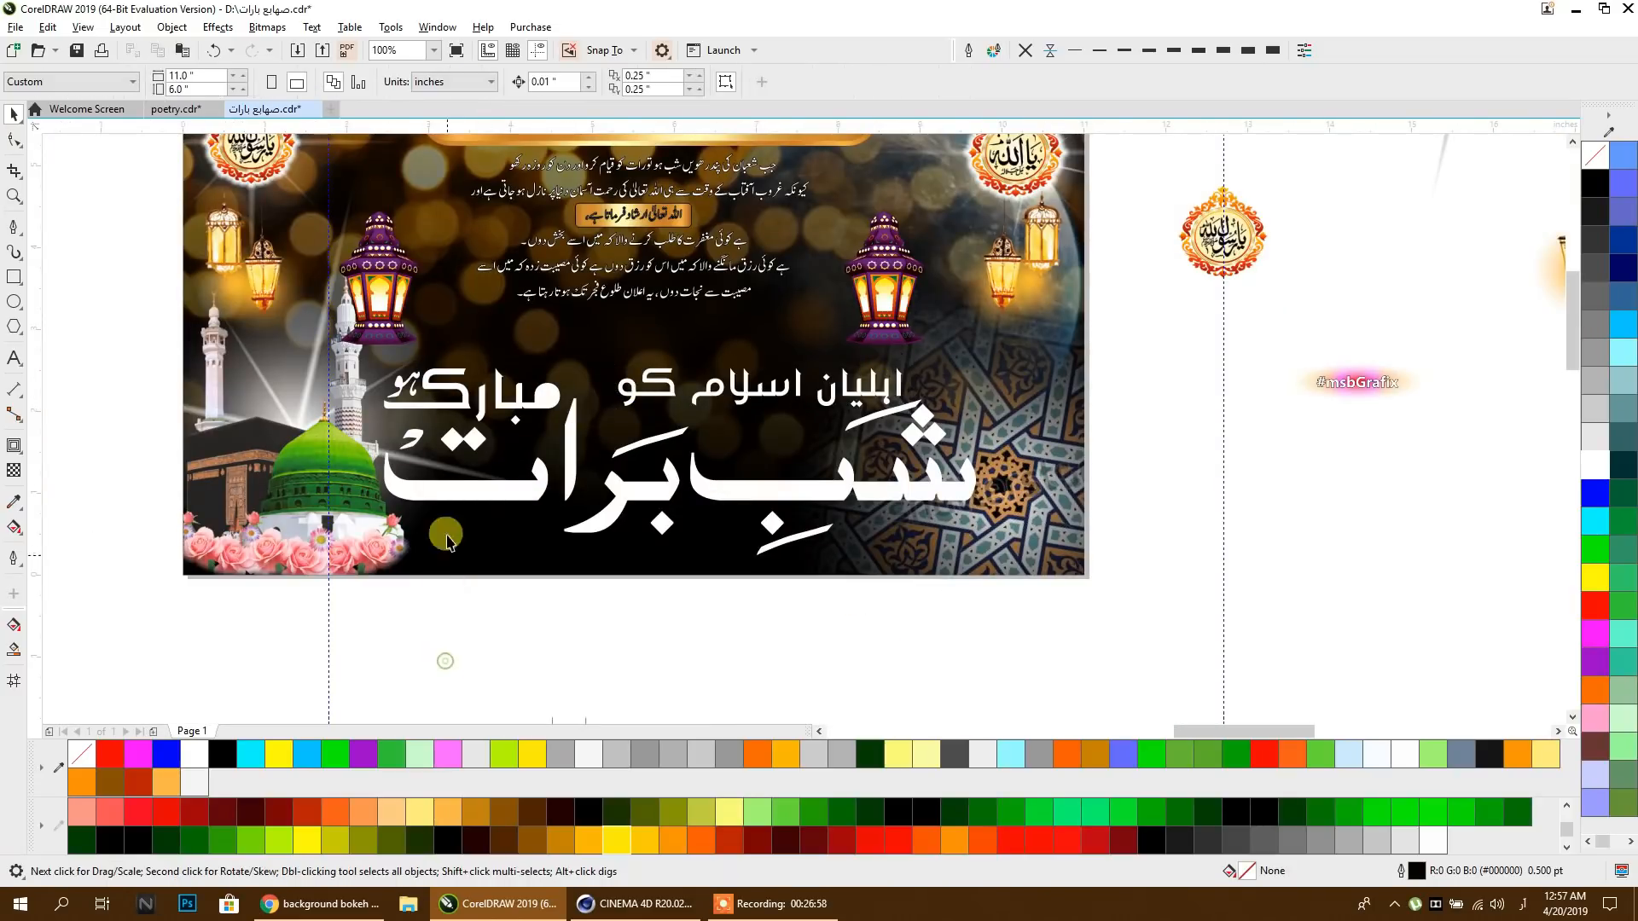
Step: Combine the separate pieces of the small word ہو into one curve
{"action": "scroll", "coordinate": [479, 389], "scroll_direction": "up", "scroll_amount": 1}
{"action": "scroll", "coordinate": [418, 363], "scroll_direction": "down", "scroll_amount": 1}
{"action": "left_click_drag", "start_coordinate": [118, 292], "coordinate": [554, 419]}
{"action": "left_click_drag", "start_coordinate": [387, 375], "coordinate": [410, 600]}
{"action": "key", "text": "ctrl+z"}
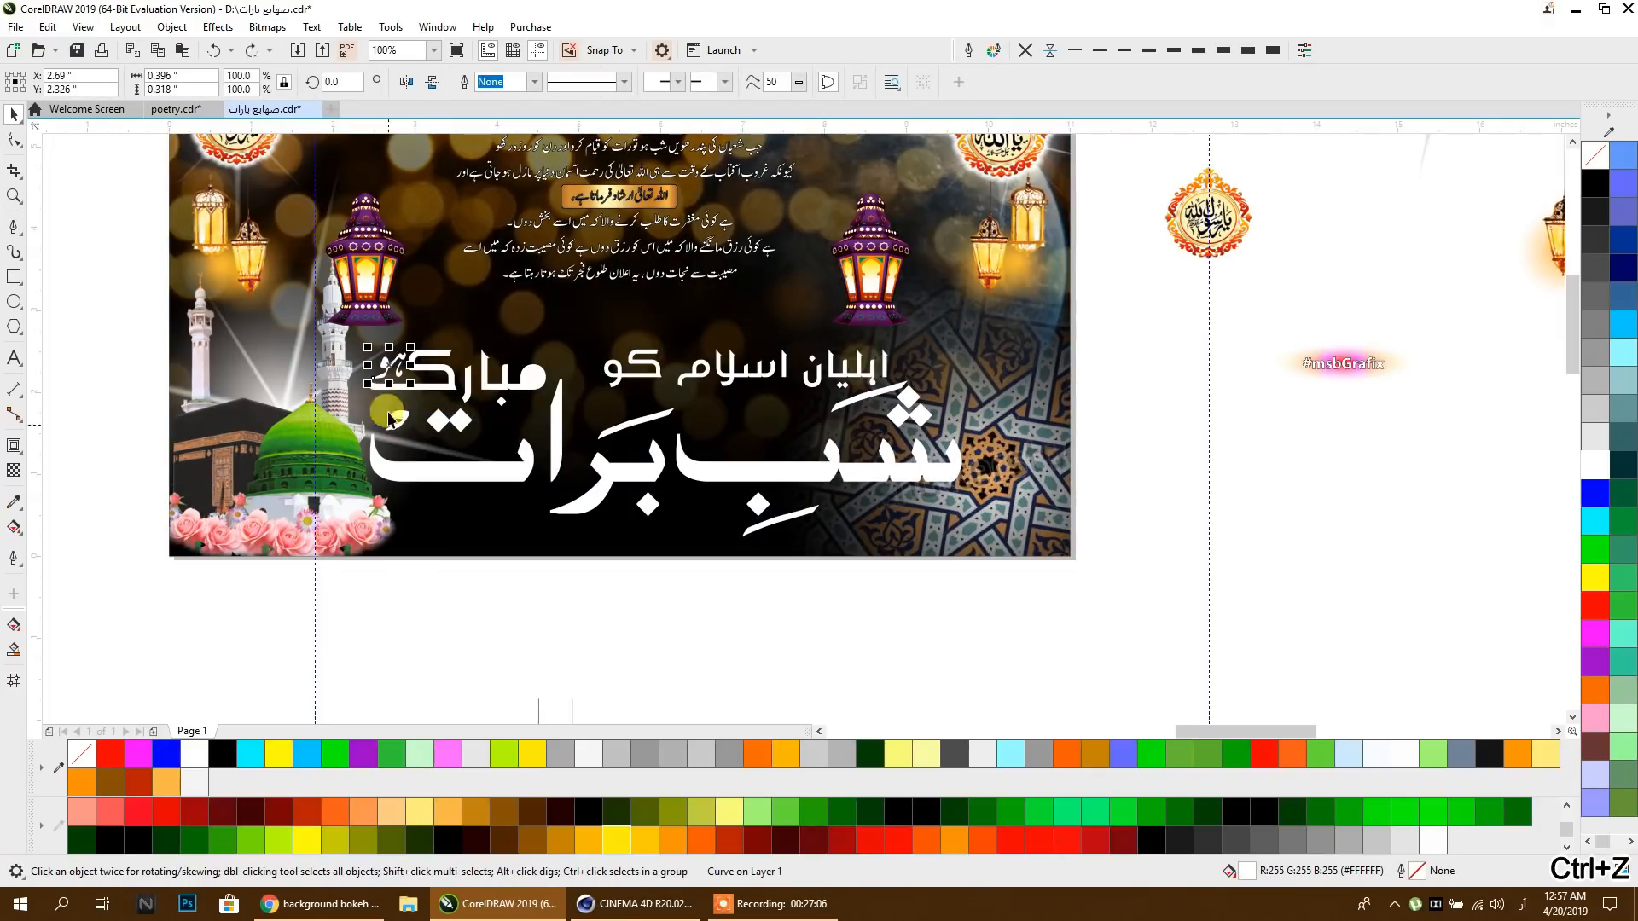
{"action": "scroll", "coordinate": [399, 377], "scroll_direction": "up", "scroll_amount": 4}
{"action": "left_click", "coordinate": [420, 397], "text": "shift"}
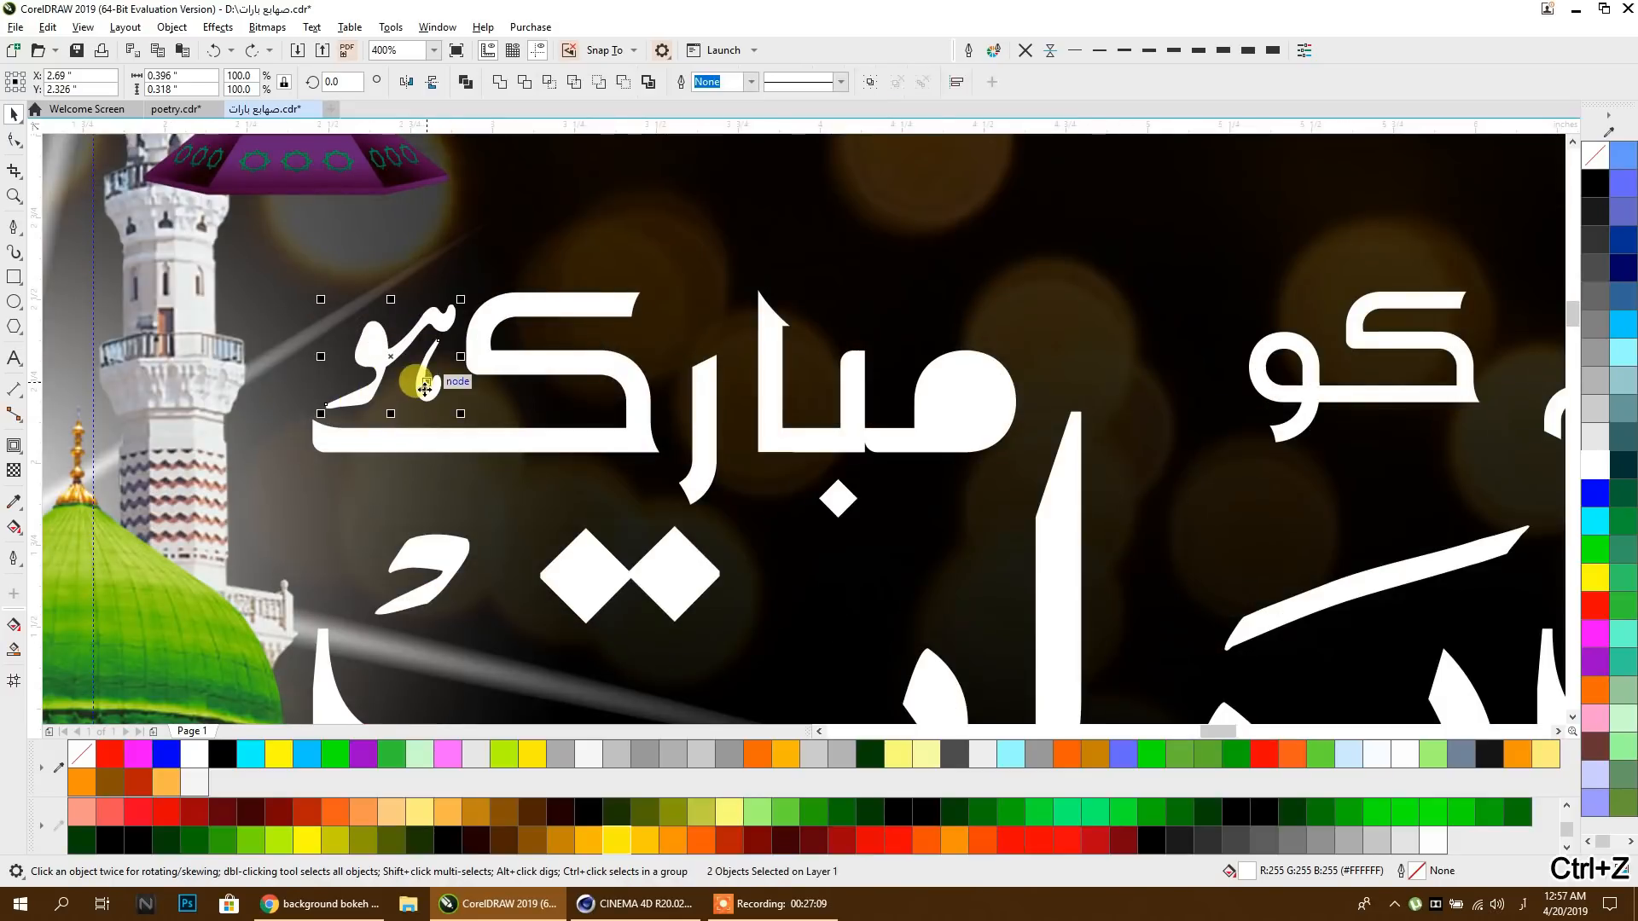
{"action": "left_click", "coordinate": [465, 81]}
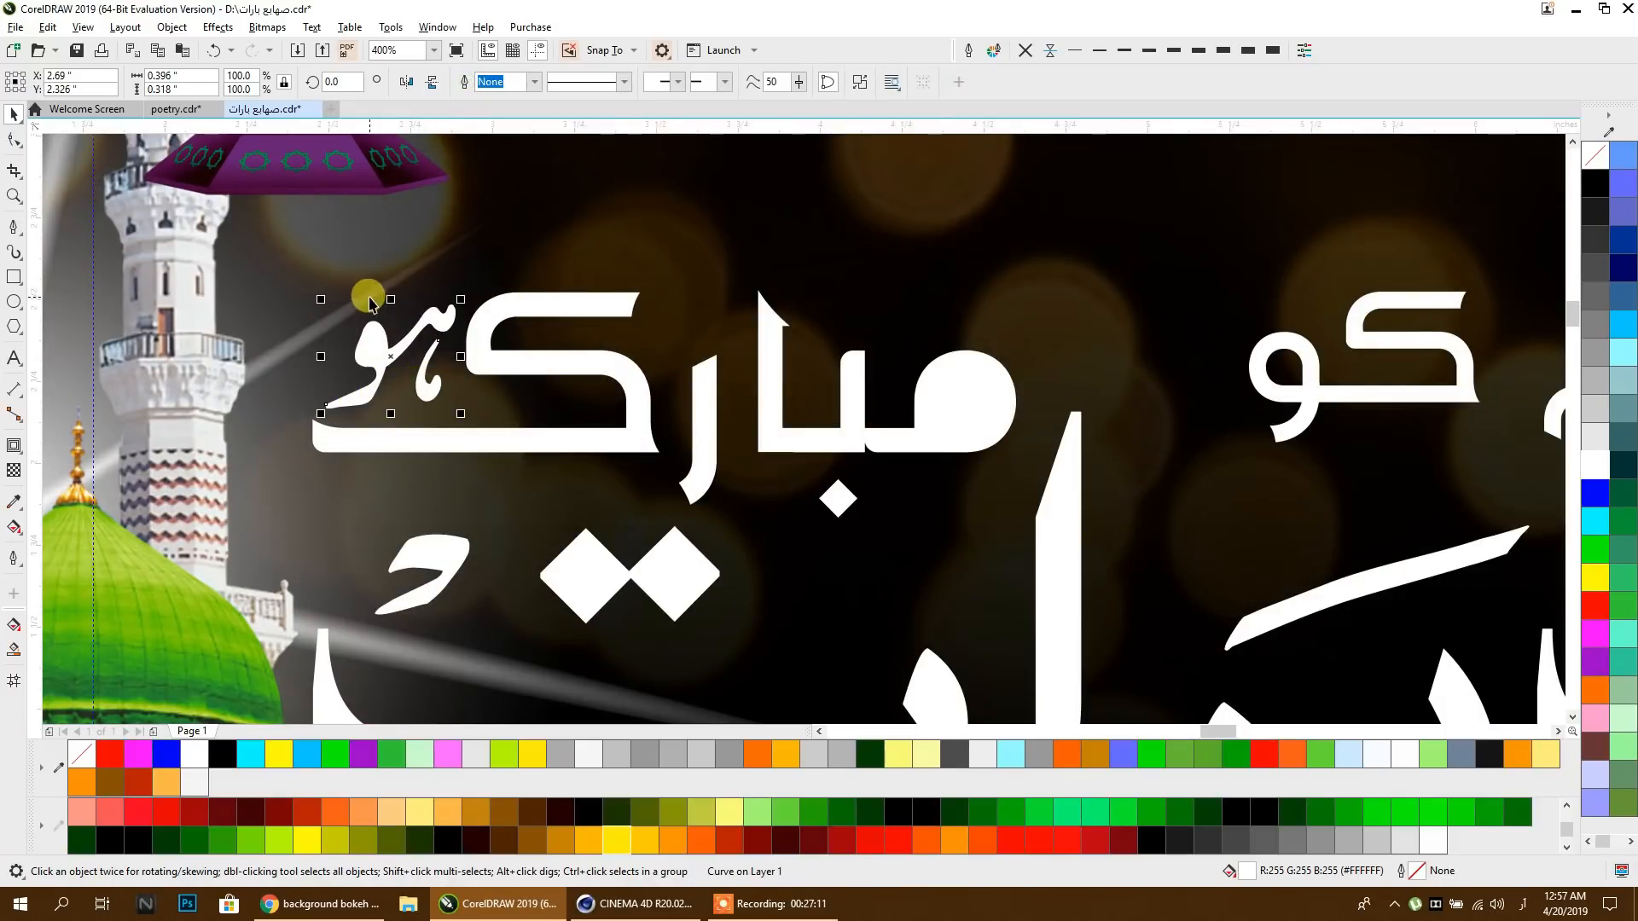
Step: Move the word ہو up clear of مبارک and combine the pieces of مبارک into one curve
{"action": "scroll", "coordinate": [401, 338], "scroll_direction": "down", "scroll_amount": 2}
{"action": "left_click_drag", "start_coordinate": [403, 338], "coordinate": [471, 211]}
{"action": "left_click_drag", "start_coordinate": [271, 234], "coordinate": [533, 240]}
{"action": "left_click_drag", "start_coordinate": [156, 228], "coordinate": [982, 467]}
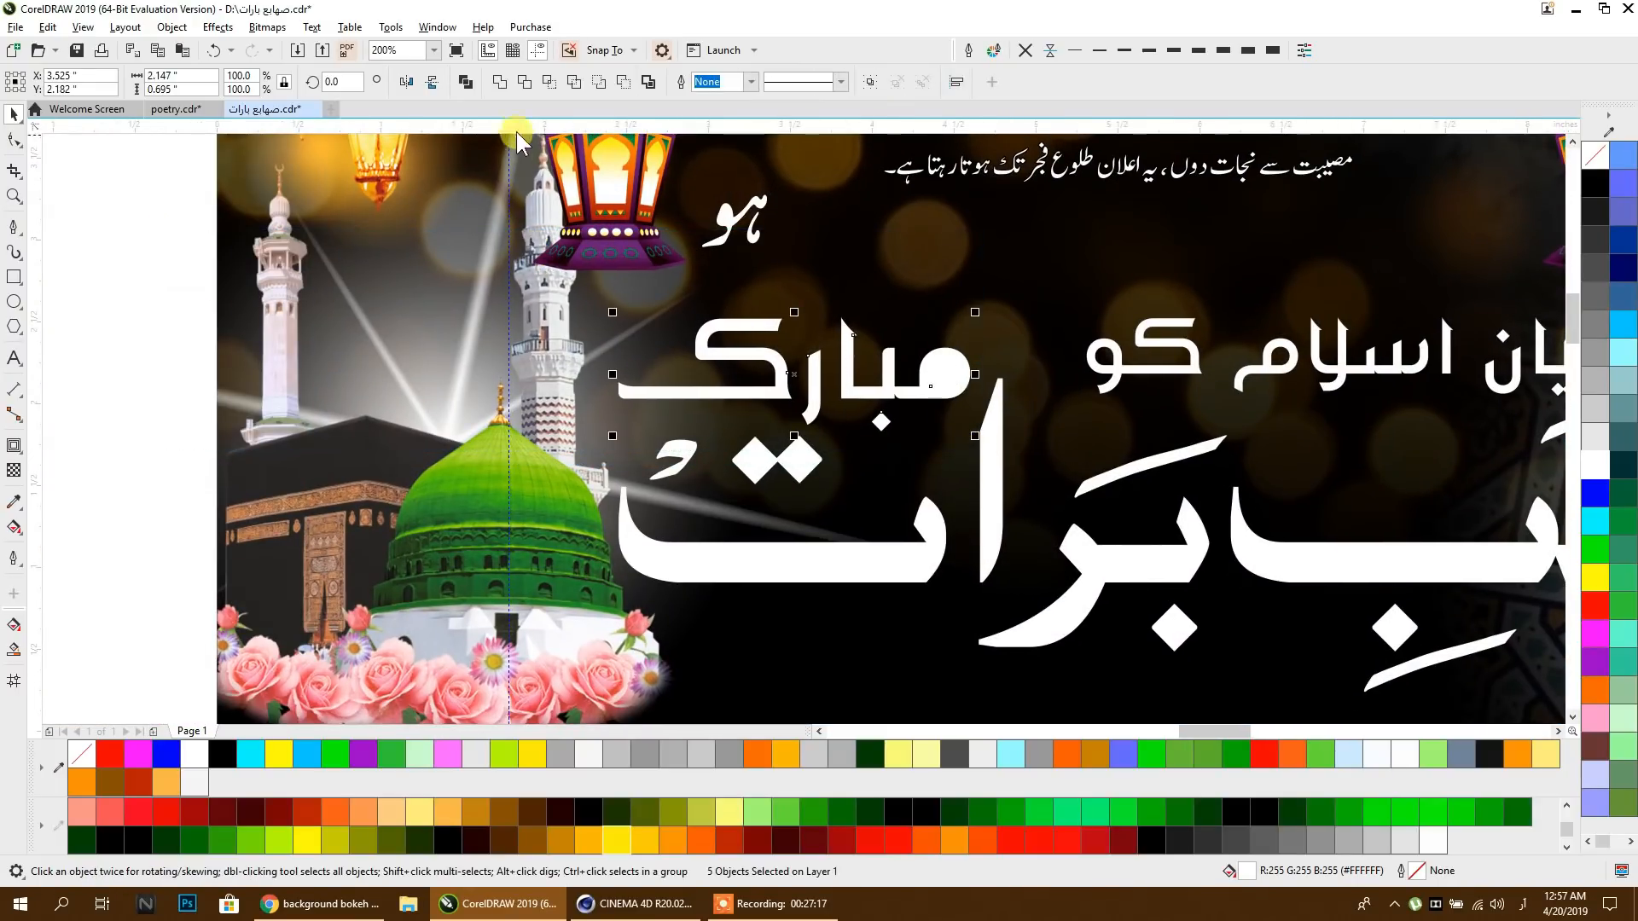
{"action": "left_click", "coordinate": [466, 83]}
{"action": "scroll", "coordinate": [283, 180], "scroll_direction": "down", "scroll_amount": 1}
{"action": "left_click", "coordinate": [878, 548]}
Step: Join the شبِ برات pieces and the word مبارک into one curve and fill it yellow
{"action": "left_click_drag", "start_coordinate": [1091, 544], "coordinate": [366, 273]}
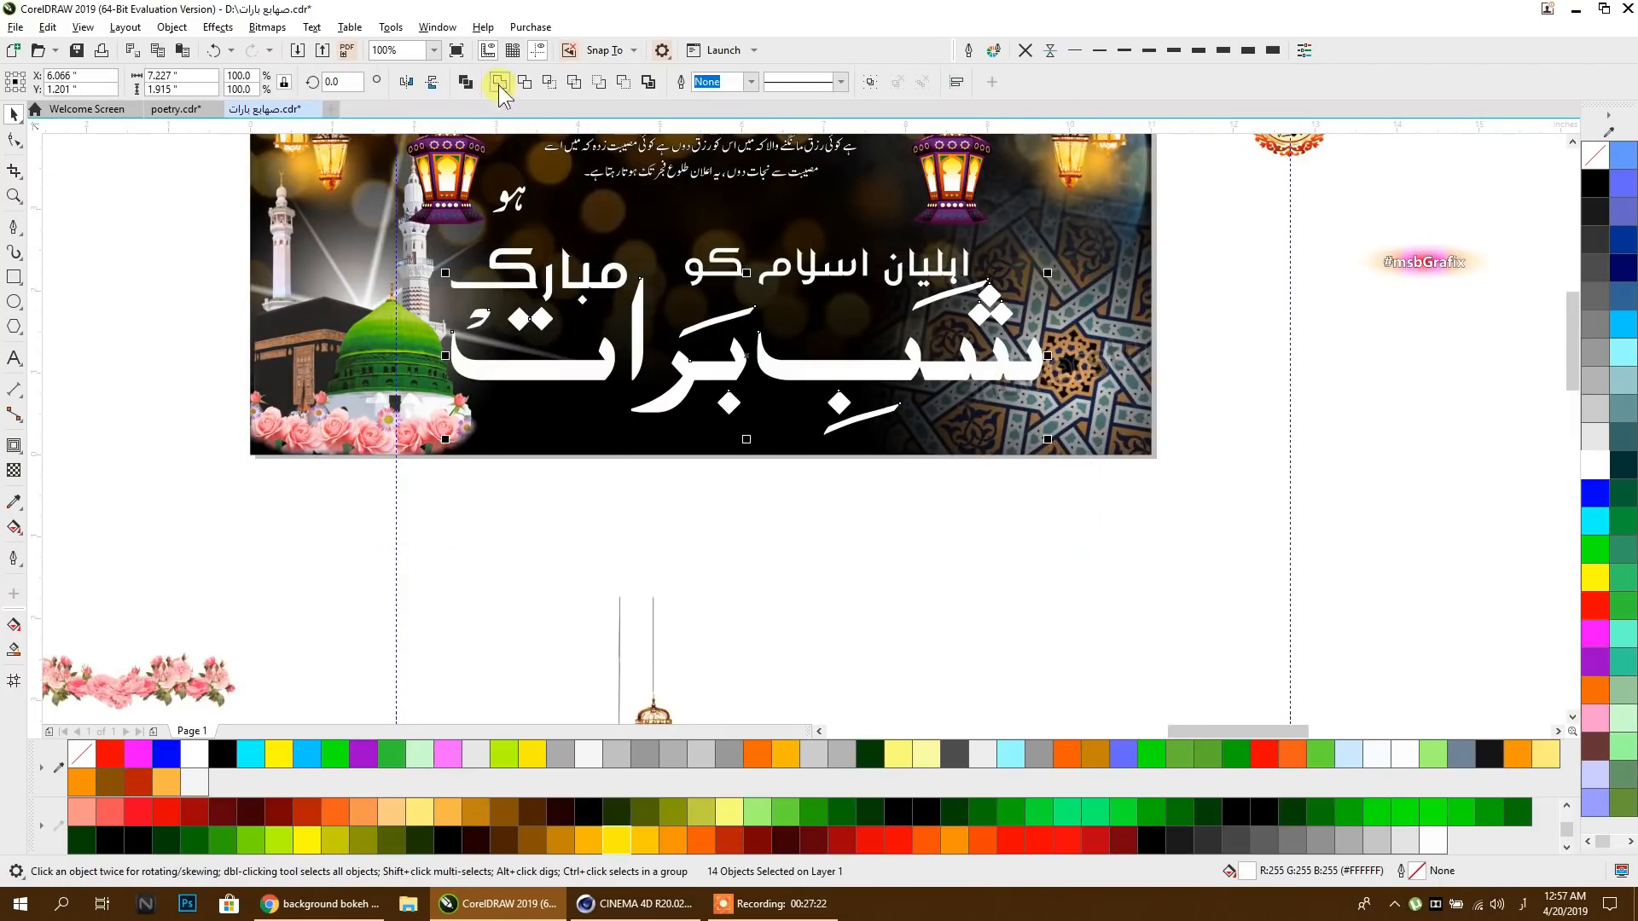
{"action": "left_click", "coordinate": [465, 82]}
{"action": "left_click", "coordinate": [585, 284], "text": "shift"}
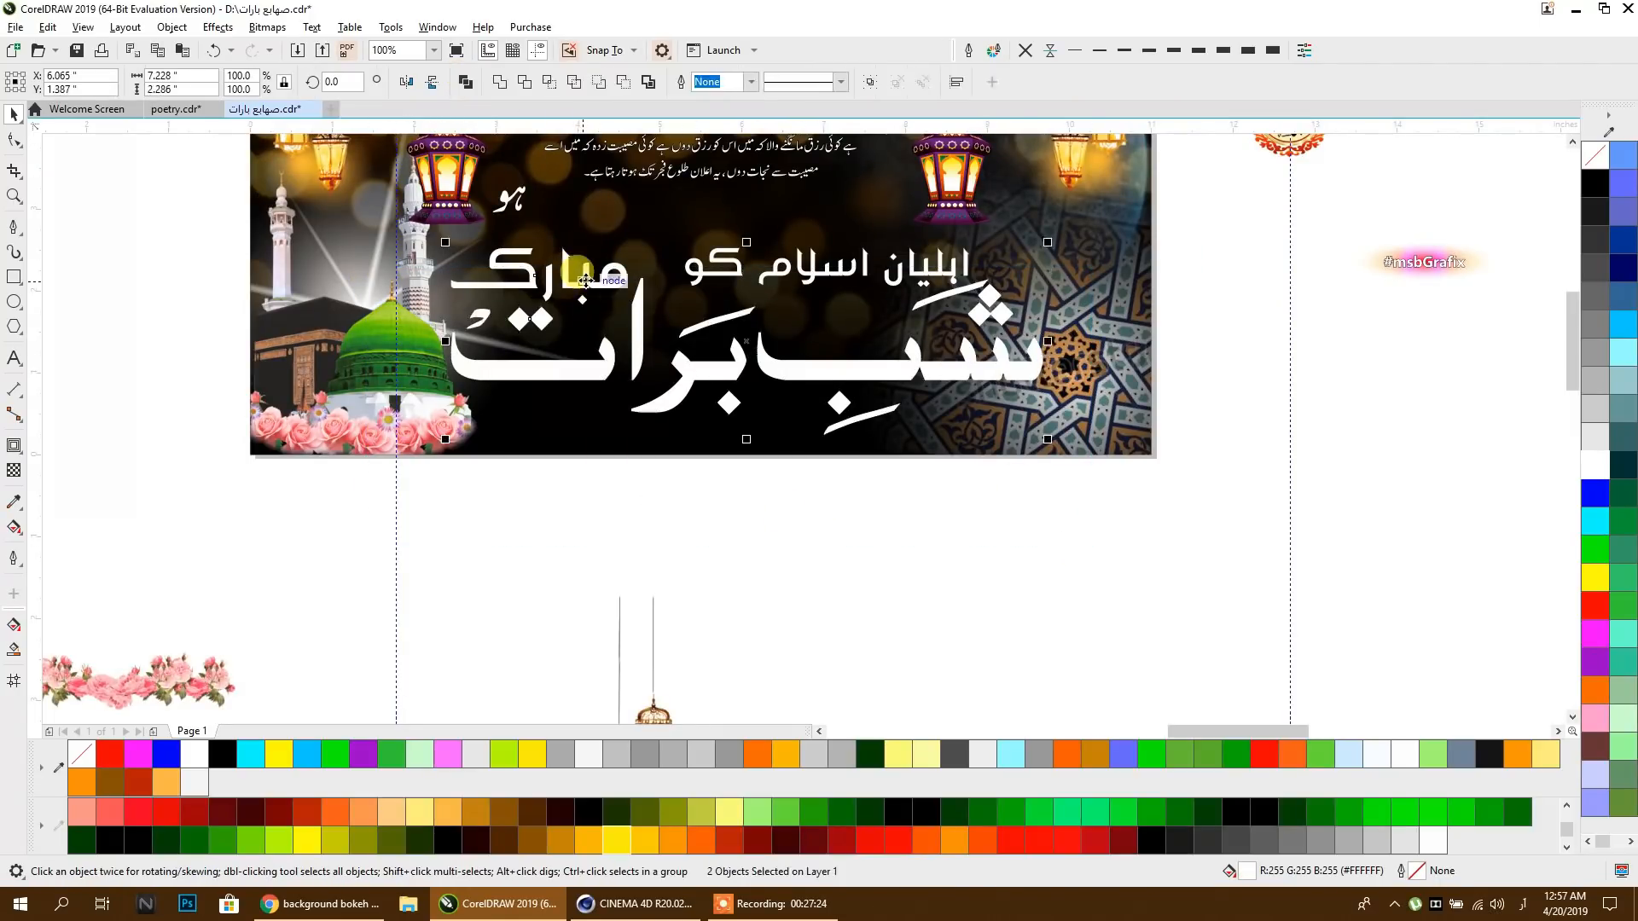
{"action": "left_click", "coordinate": [500, 82]}
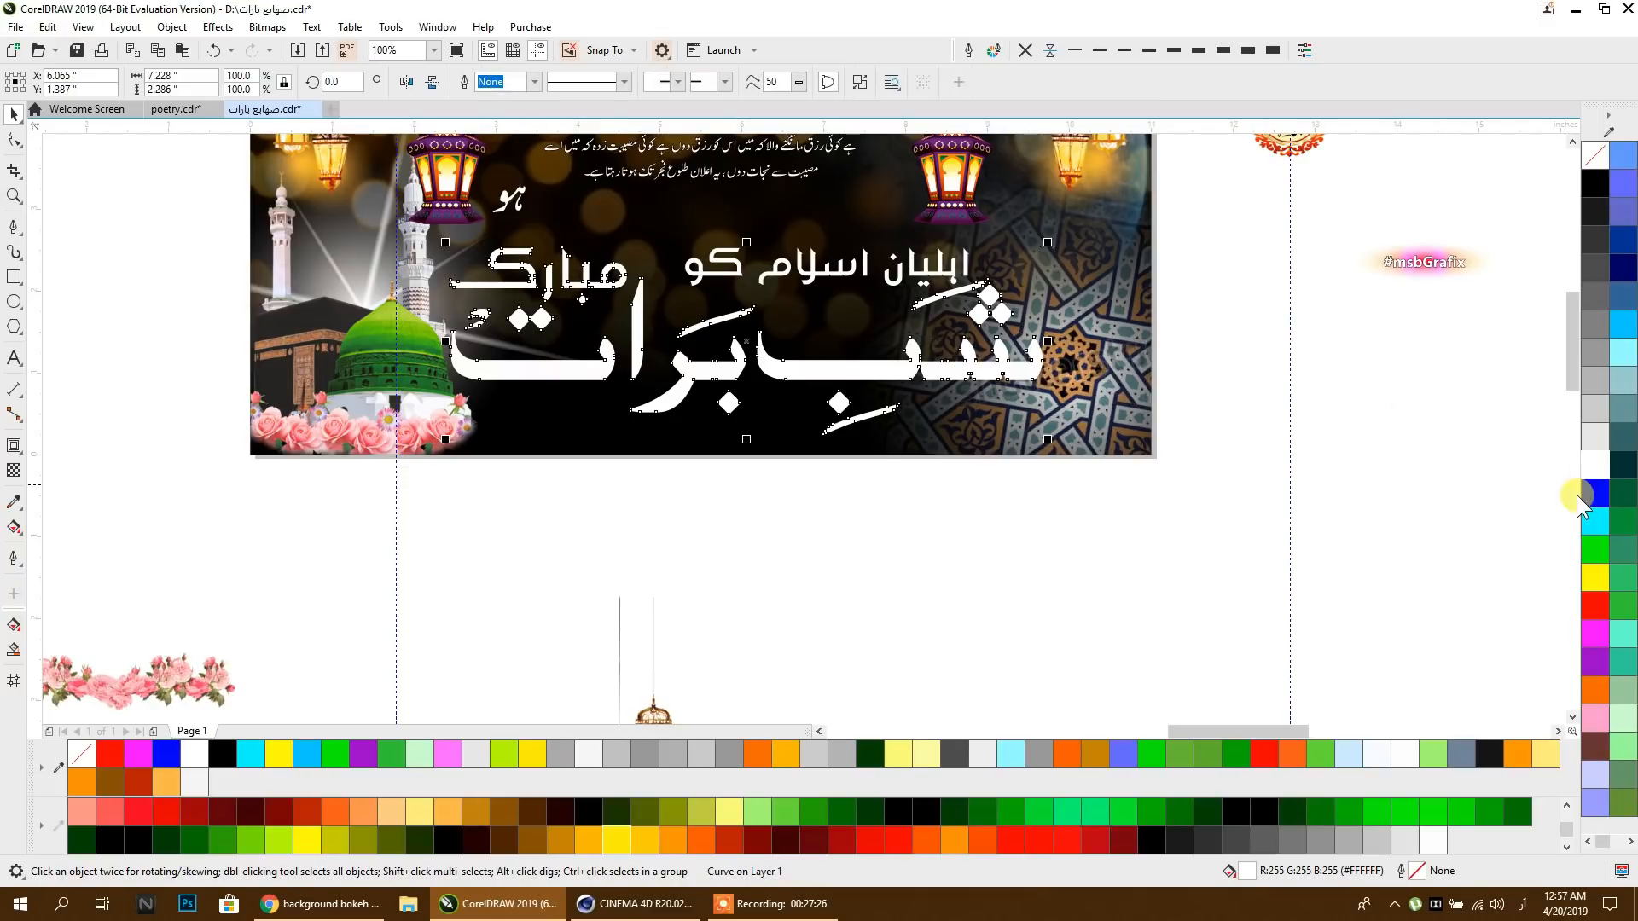
{"action": "left_click", "coordinate": [1595, 578]}
{"action": "left_click", "coordinate": [883, 491]}
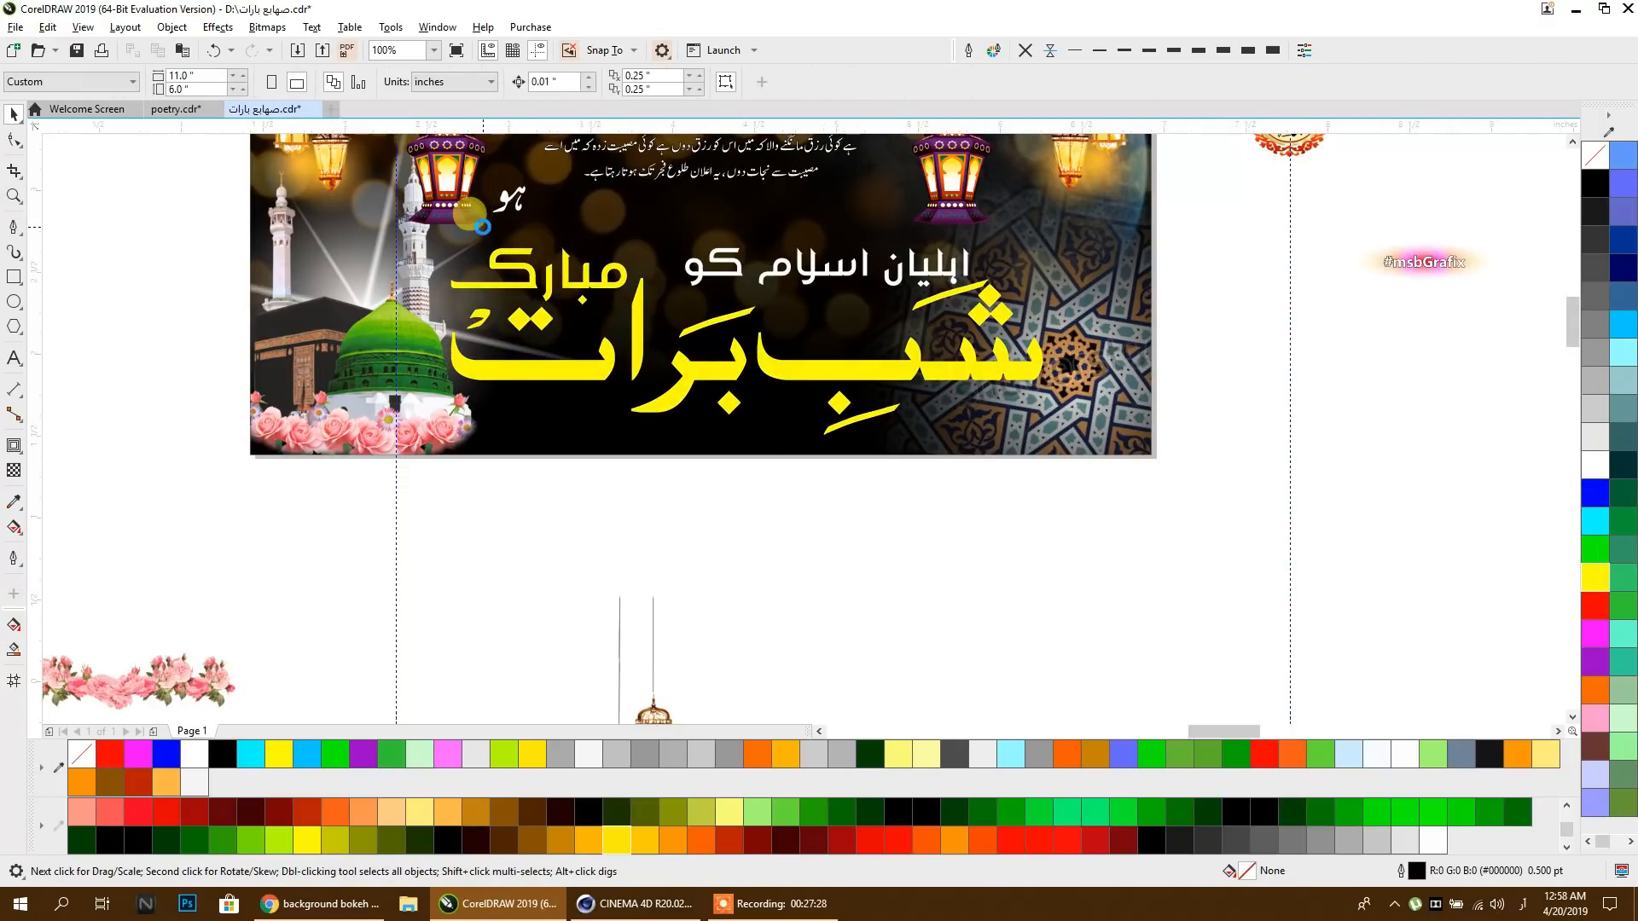
Step: Move ہو back to the left end of مبارک and fill it and the phrase اہلیان اسلام کو with cyan
{"action": "scroll", "coordinate": [482, 213], "scroll_direction": "up", "scroll_amount": 1}
{"action": "left_click_drag", "start_coordinate": [524, 177], "coordinate": [447, 300]}
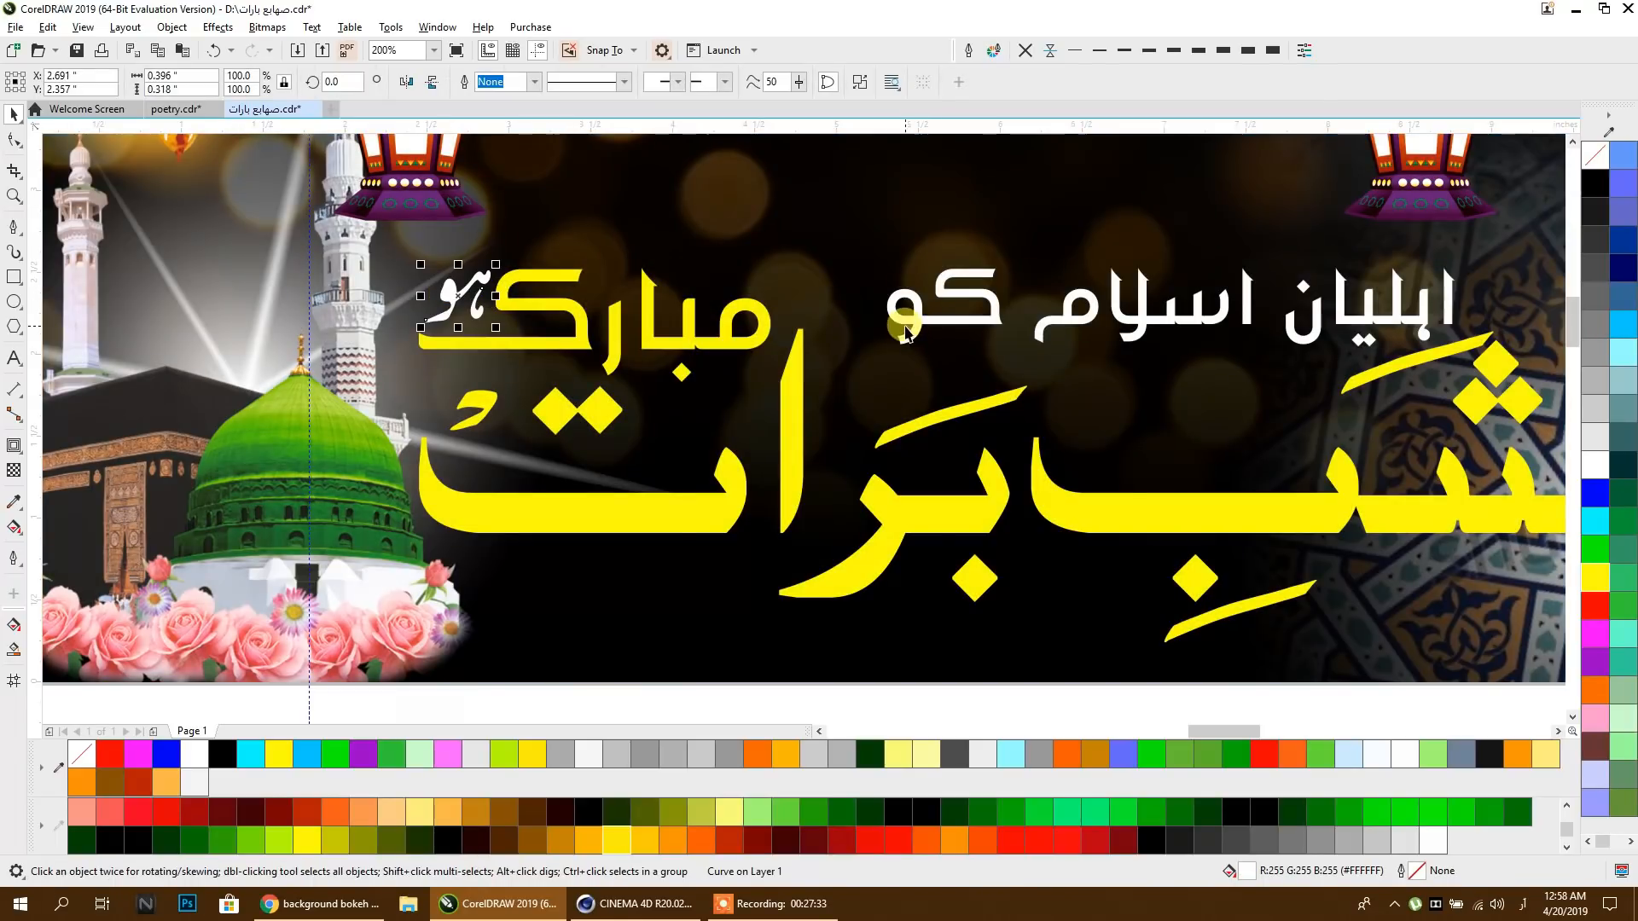
{"action": "left_click", "coordinate": [908, 334], "text": "shift"}
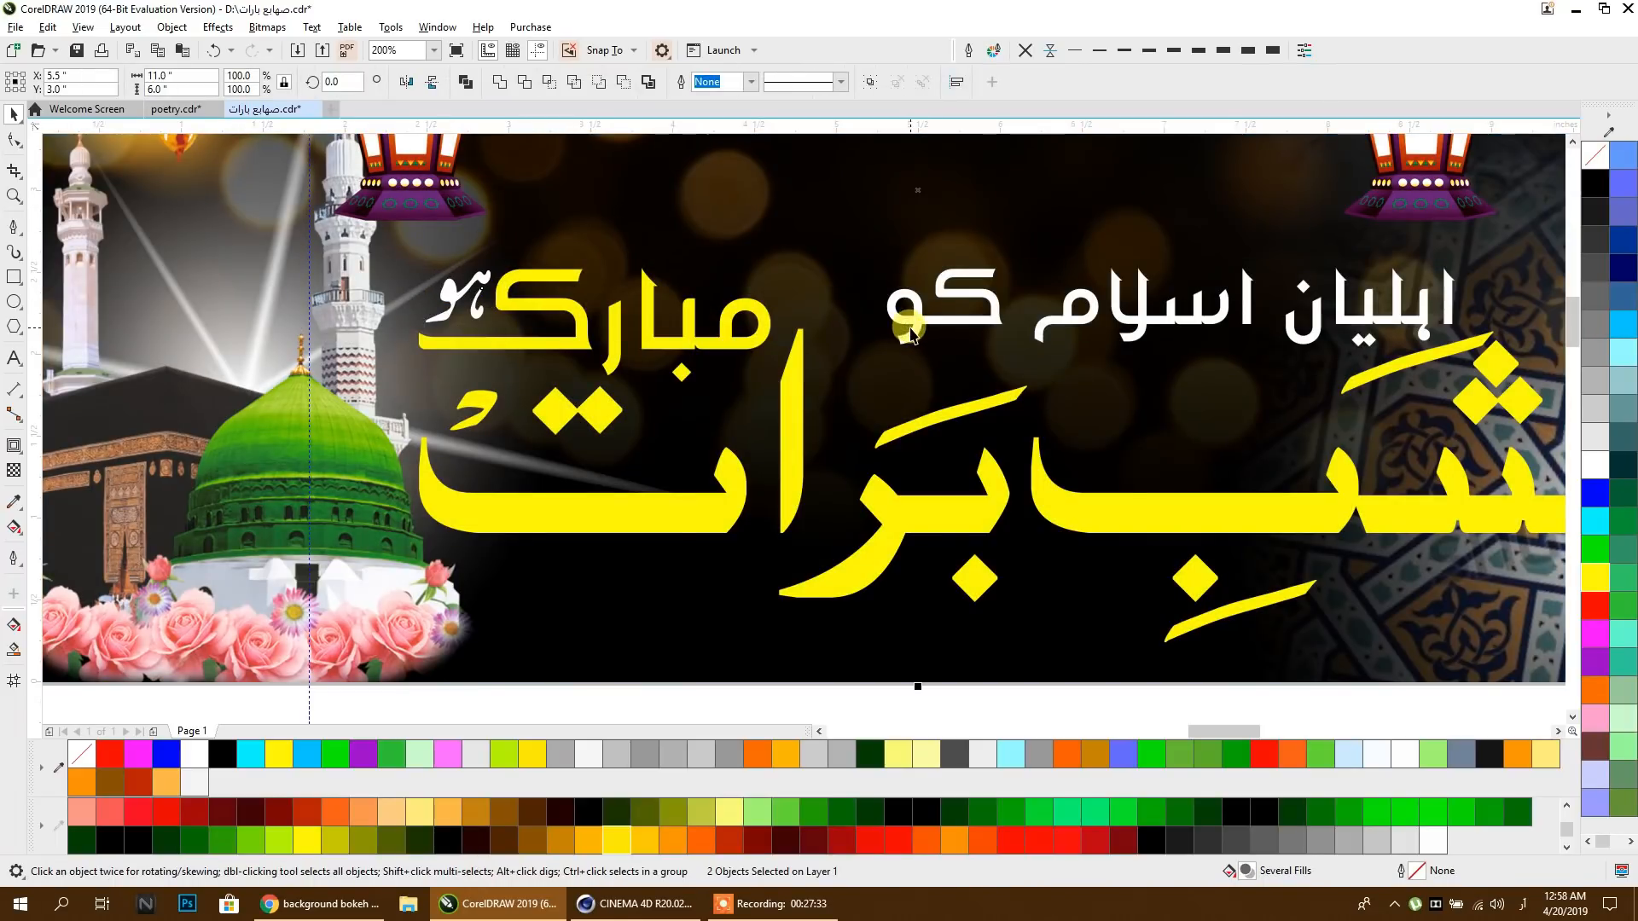
{"action": "left_click", "coordinate": [517, 345]}
{"action": "left_click", "coordinate": [444, 298]}
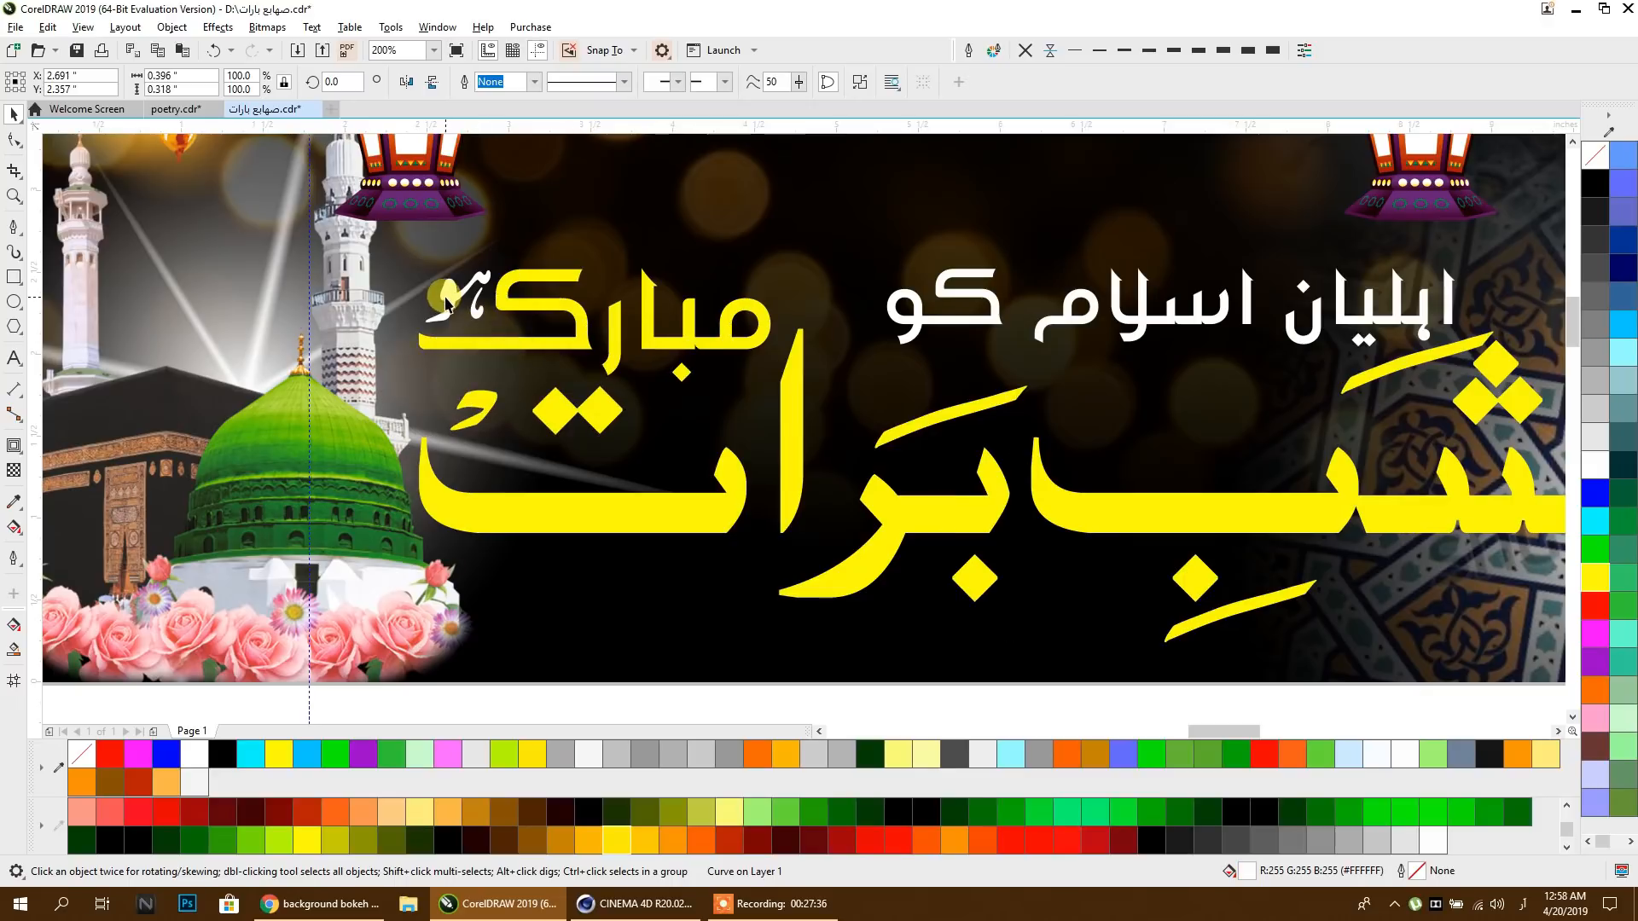
{"action": "left_click", "coordinate": [948, 324], "text": "shift"}
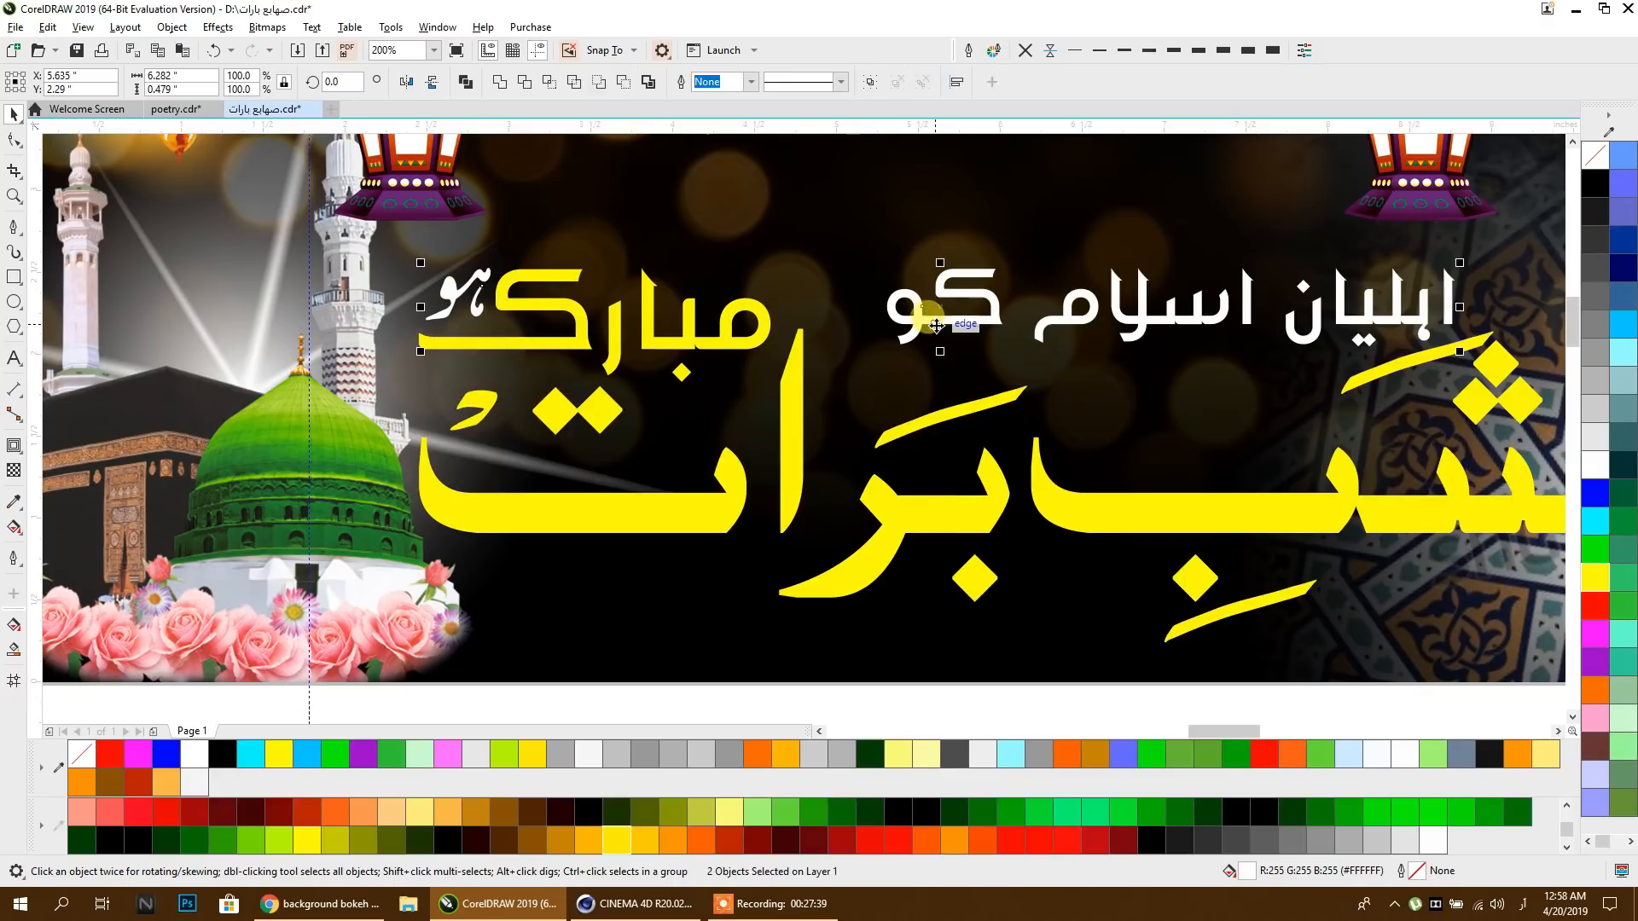
{"action": "scroll", "coordinate": [849, 241], "scroll_direction": "down", "scroll_amount": 1}
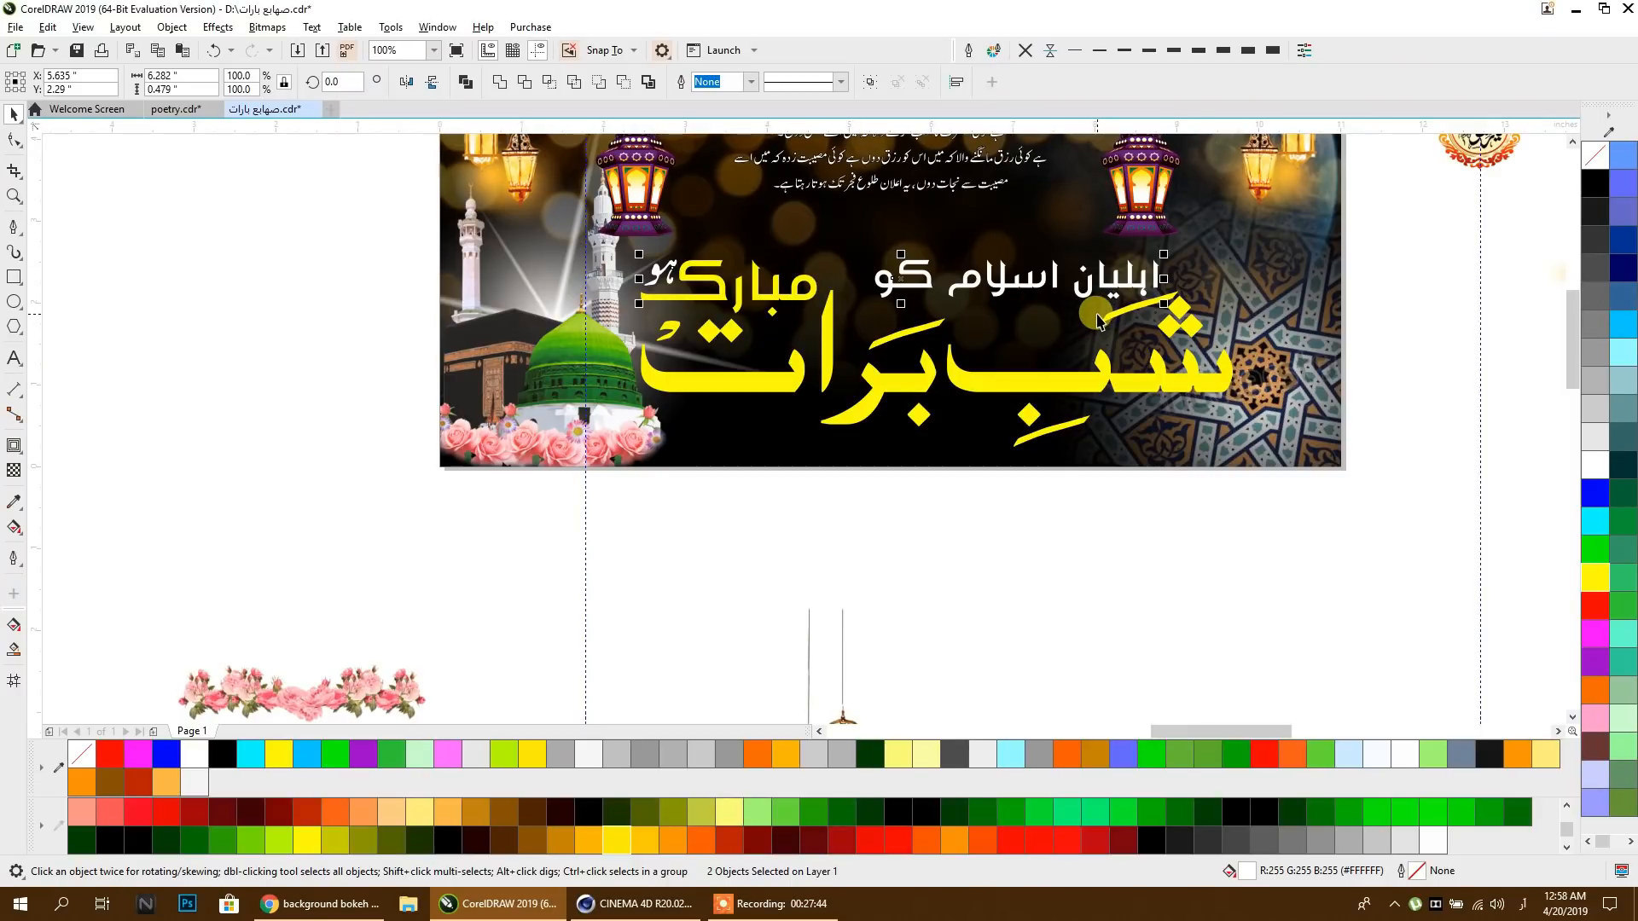
{"action": "left_click", "coordinate": [1592, 519]}
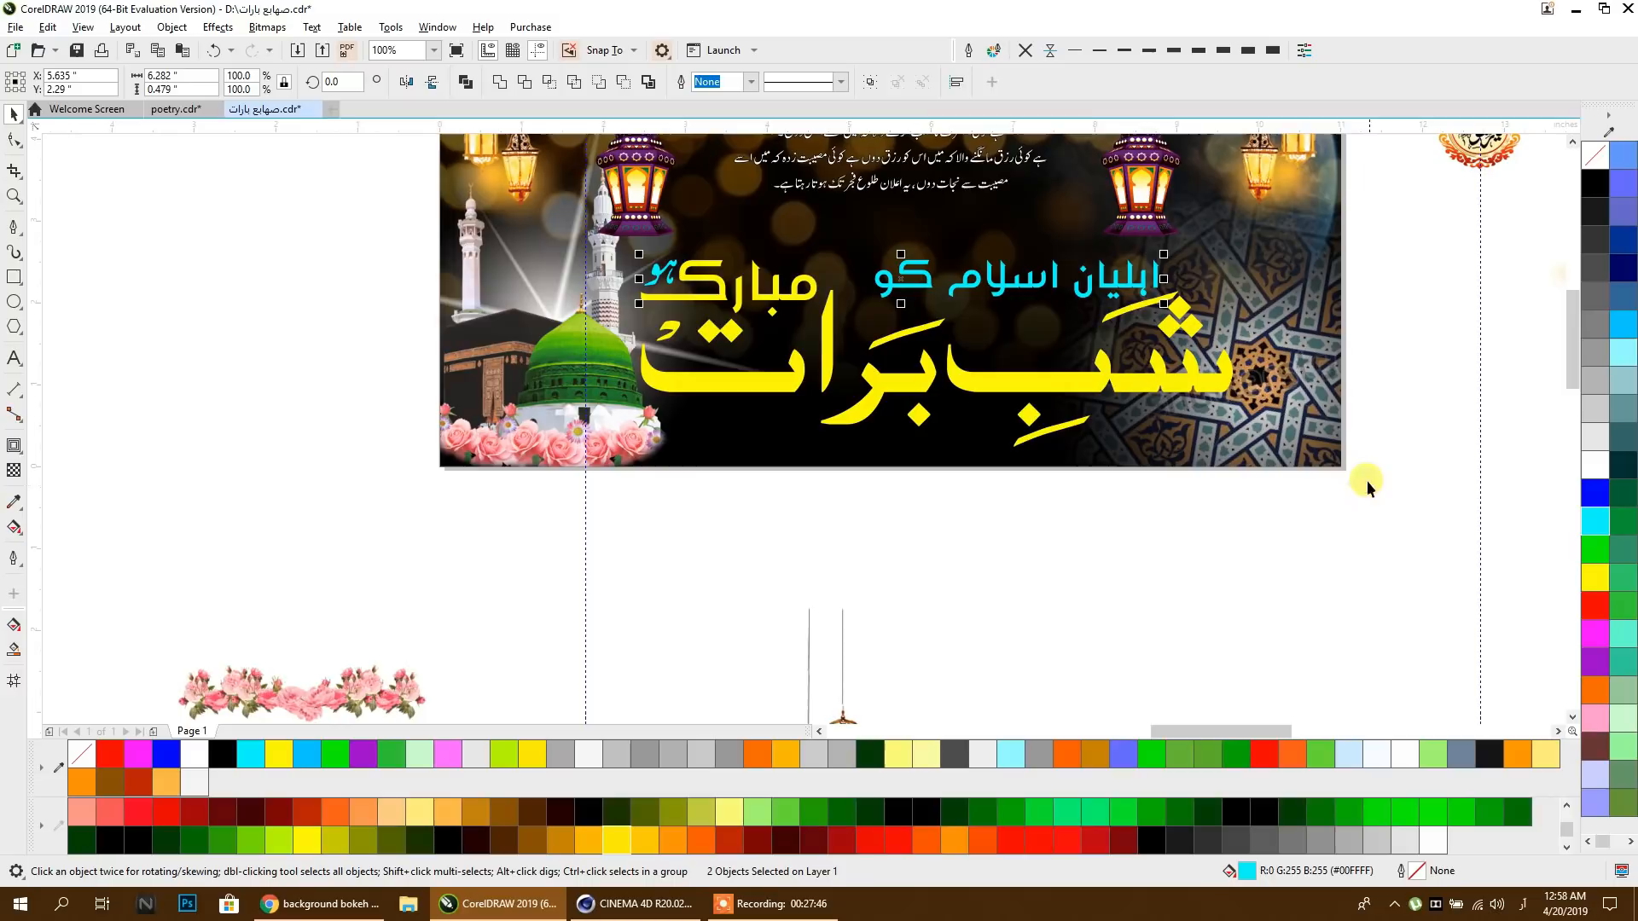
{"action": "left_click", "coordinate": [939, 650]}
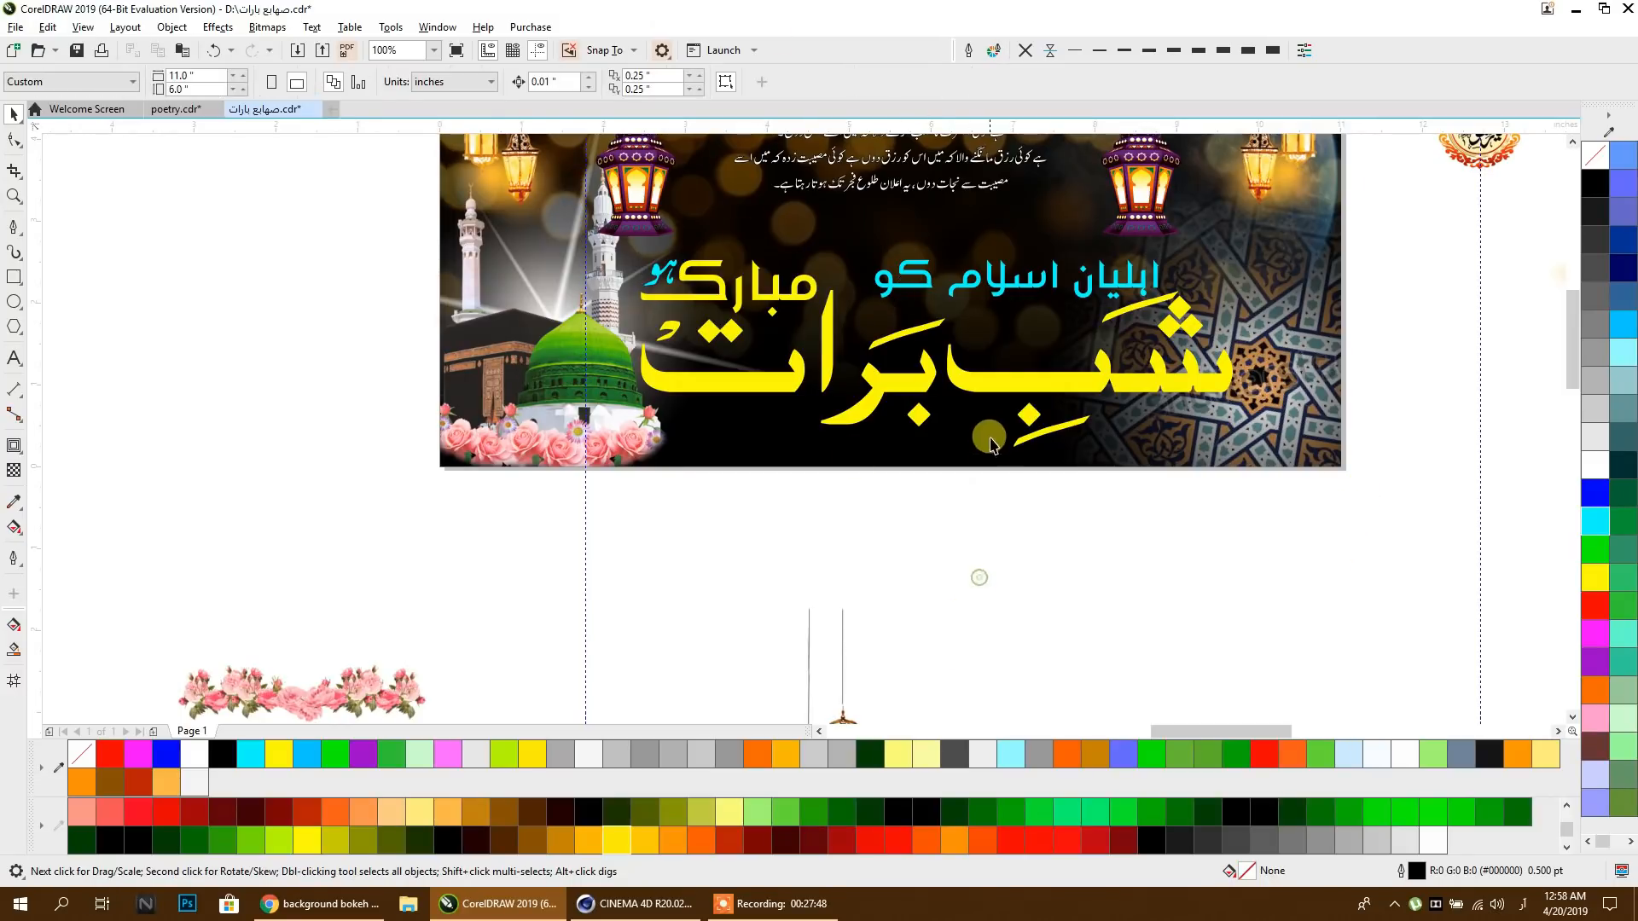
Step: Group the yellow and cyan lettering and move the group to the right, clear of the mosque picture
{"action": "left_click", "coordinate": [993, 371]}
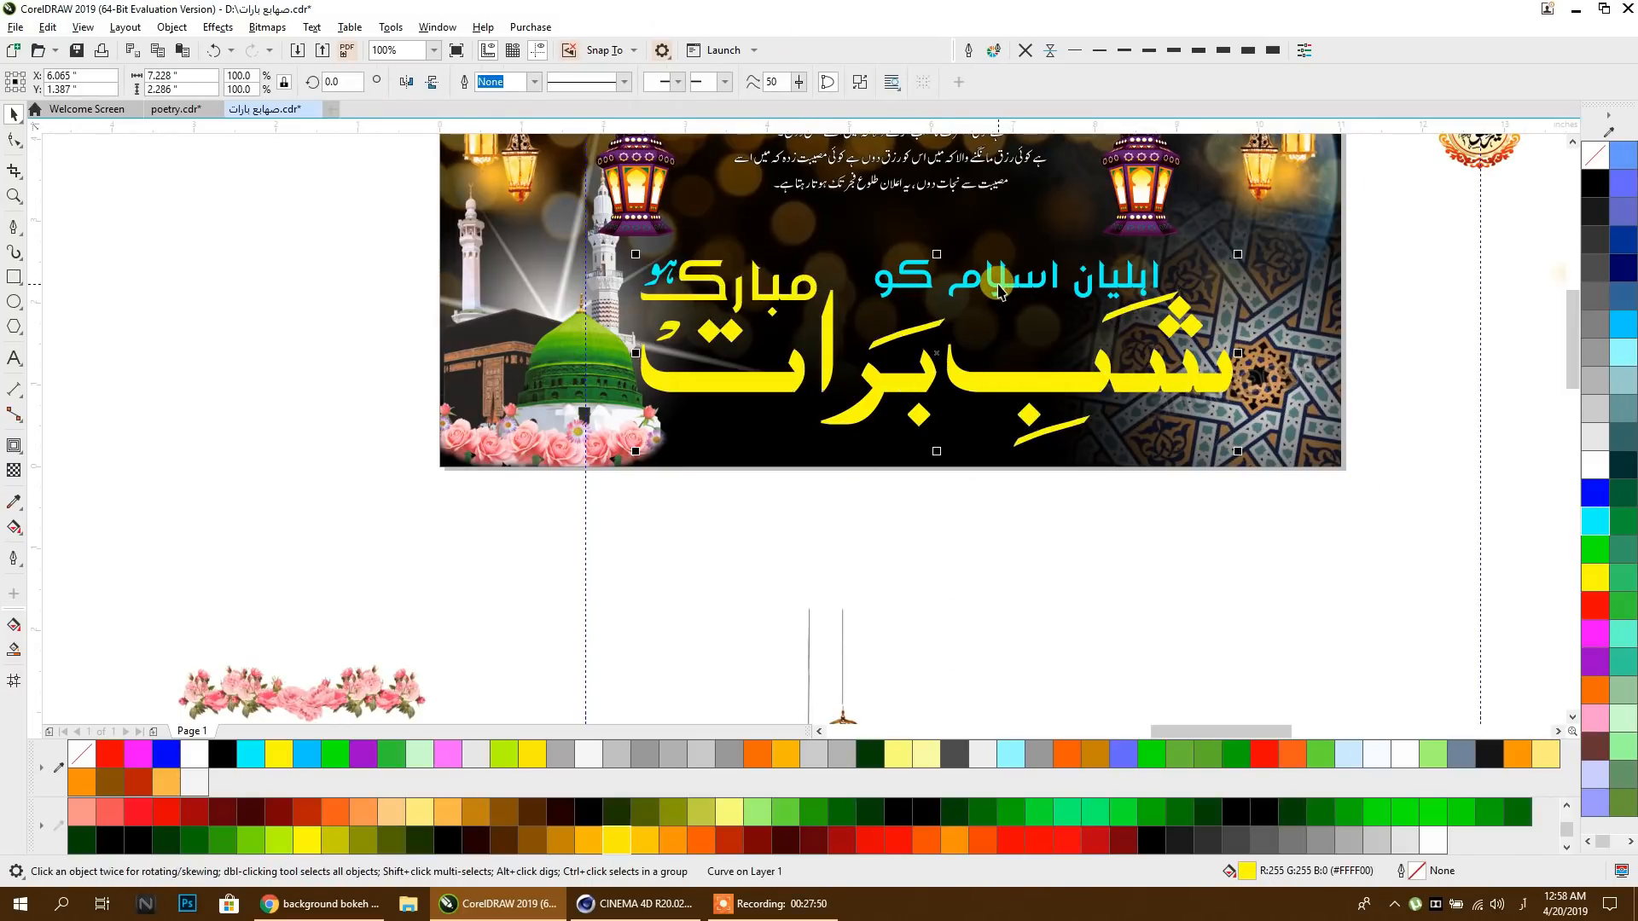
{"action": "left_click", "coordinate": [1091, 547]}
{"action": "left_click_drag", "start_coordinate": [1392, 197], "coordinate": [616, 458]}
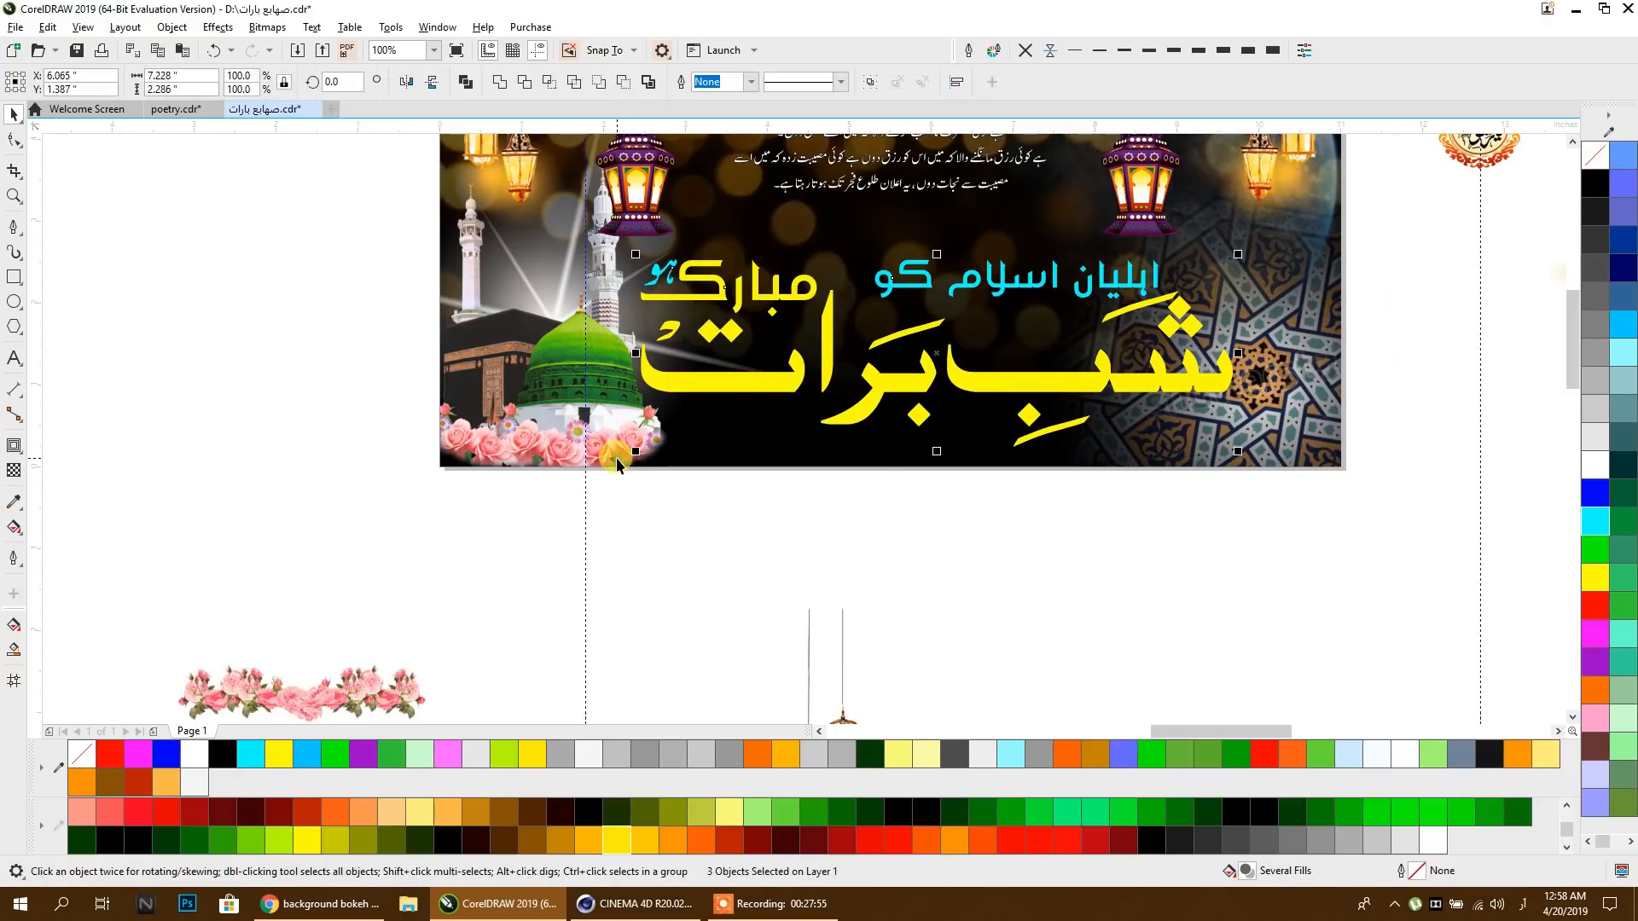
{"action": "key", "text": "ctrl+g"}
{"action": "left_click_drag", "start_coordinate": [1098, 392], "coordinate": [1161, 387]}
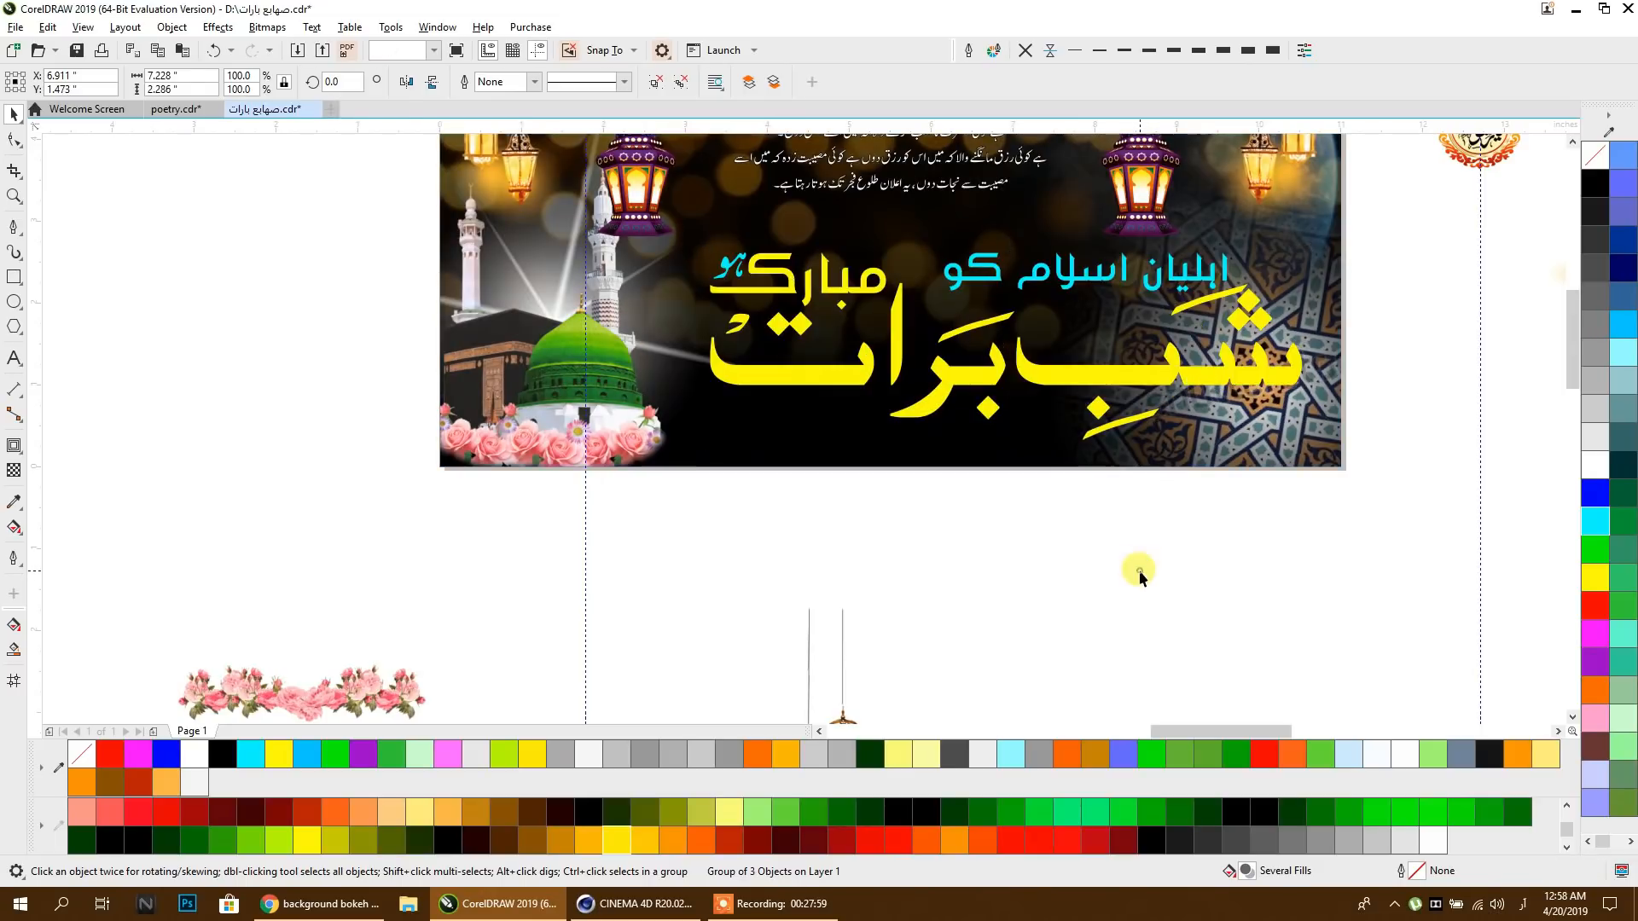
{"action": "left_click", "coordinate": [1140, 576]}
{"action": "left_click_drag", "start_coordinate": [830, 390], "coordinate": [833, 400]}
{"action": "left_click", "coordinate": [1001, 568]}
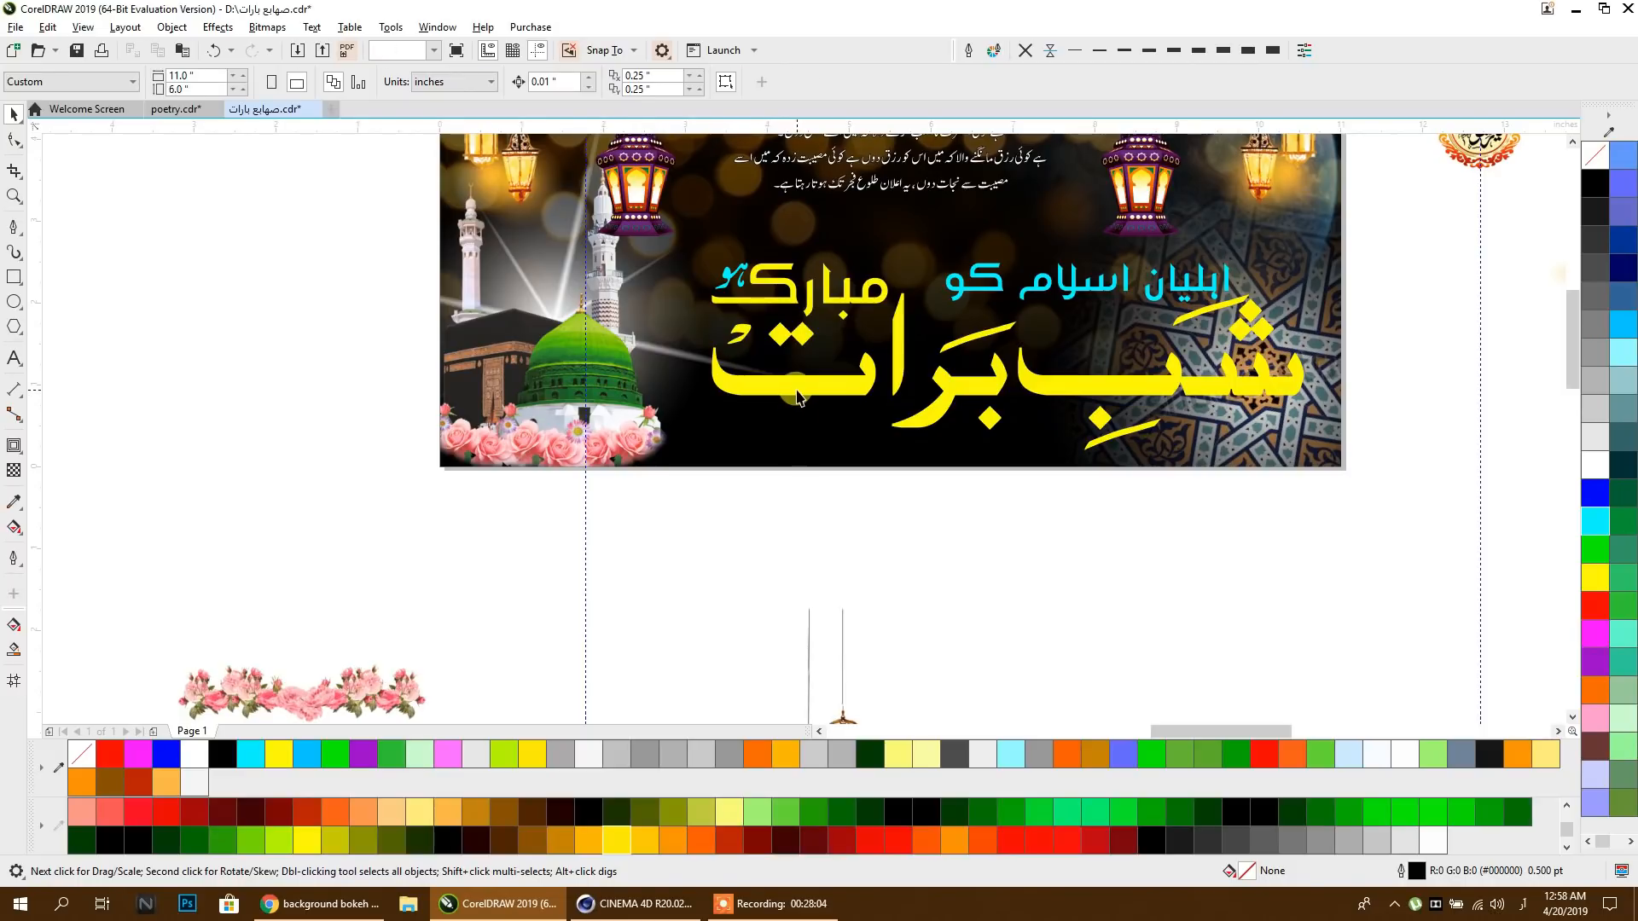
{"action": "left_click", "coordinate": [796, 396]}
{"action": "left_click", "coordinate": [813, 387], "text": "ctrl"}
{"action": "scroll", "coordinate": [677, 453], "scroll_direction": "down", "scroll_amount": 1}
{"action": "left_click_drag", "start_coordinate": [680, 457], "coordinate": [676, 501]}
{"action": "scroll", "coordinate": [780, 527], "scroll_direction": "up", "scroll_amount": 1}
{"action": "left_click_drag", "start_coordinate": [793, 520], "coordinate": [700, 653]}
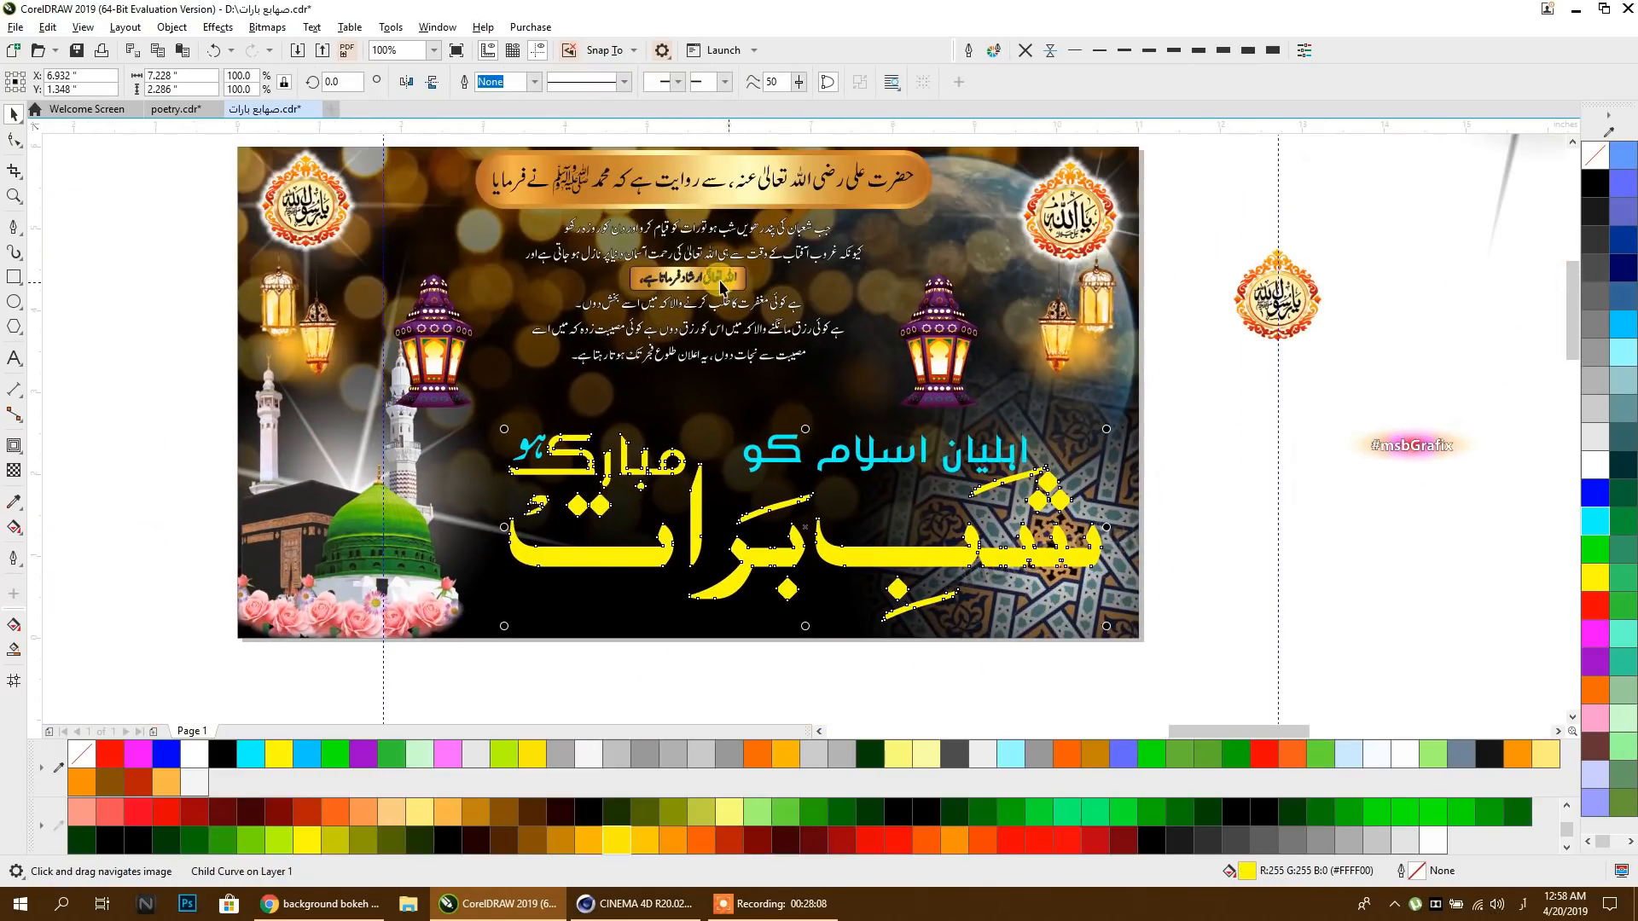
{"action": "left_click", "coordinate": [878, 189]}
{"action": "left_click", "coordinate": [745, 281]}
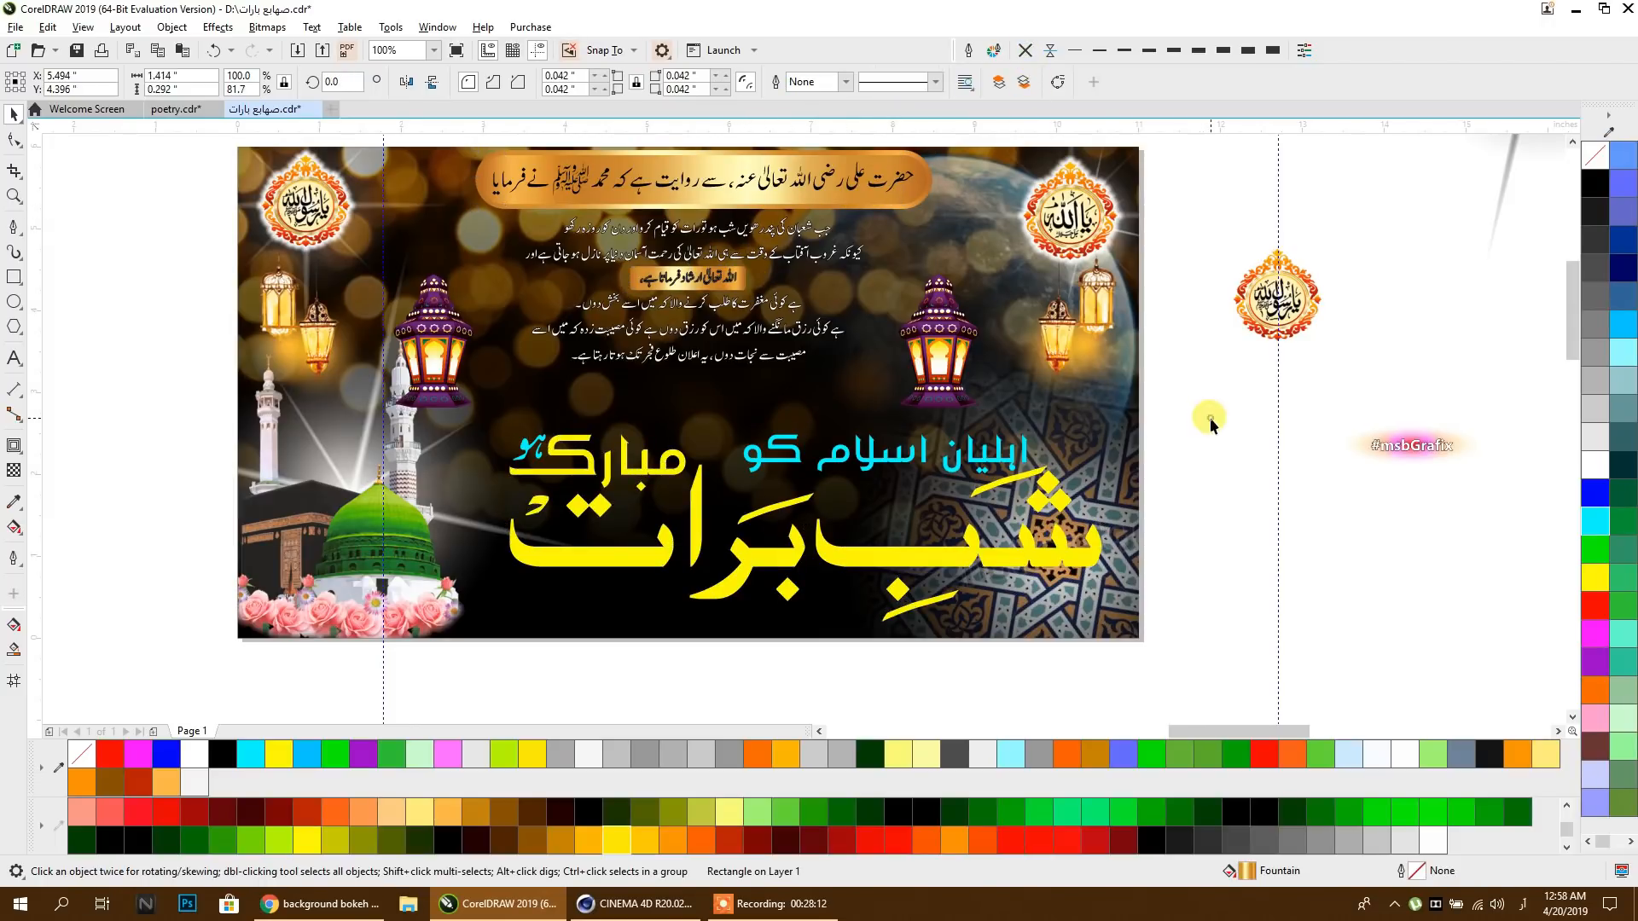
{"action": "left_click", "coordinate": [907, 296]}
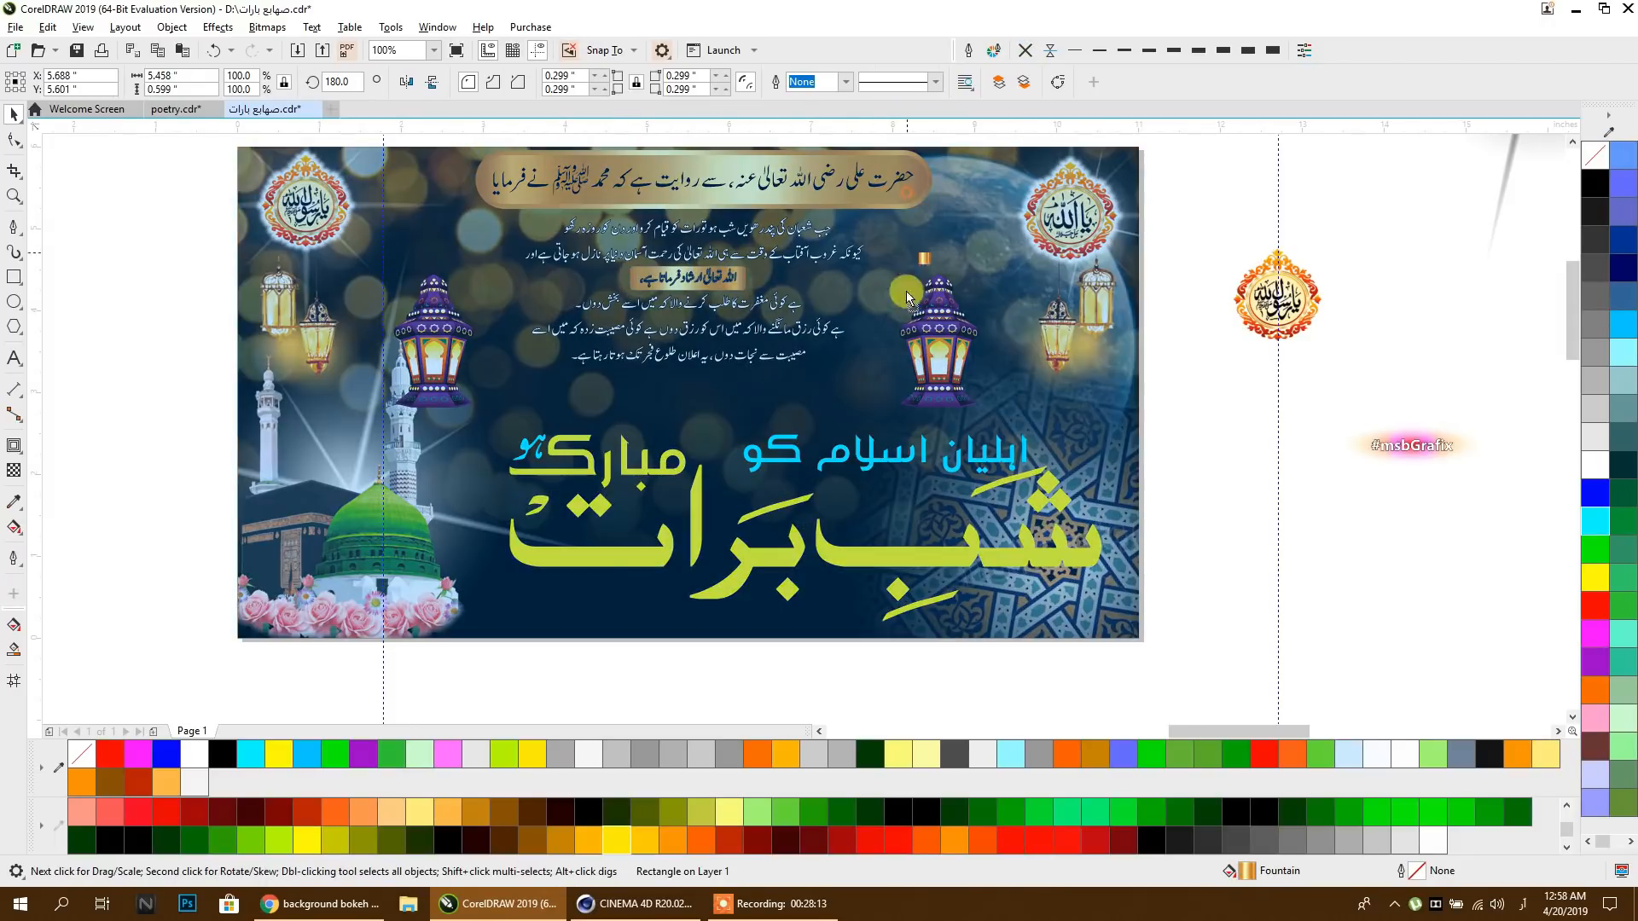
Step: Apply the gold fountain fill diagonally across the شبِ برات and مبارک lettering
{"action": "left_click", "coordinate": [882, 565]}
{"action": "left_click", "coordinate": [14, 529]}
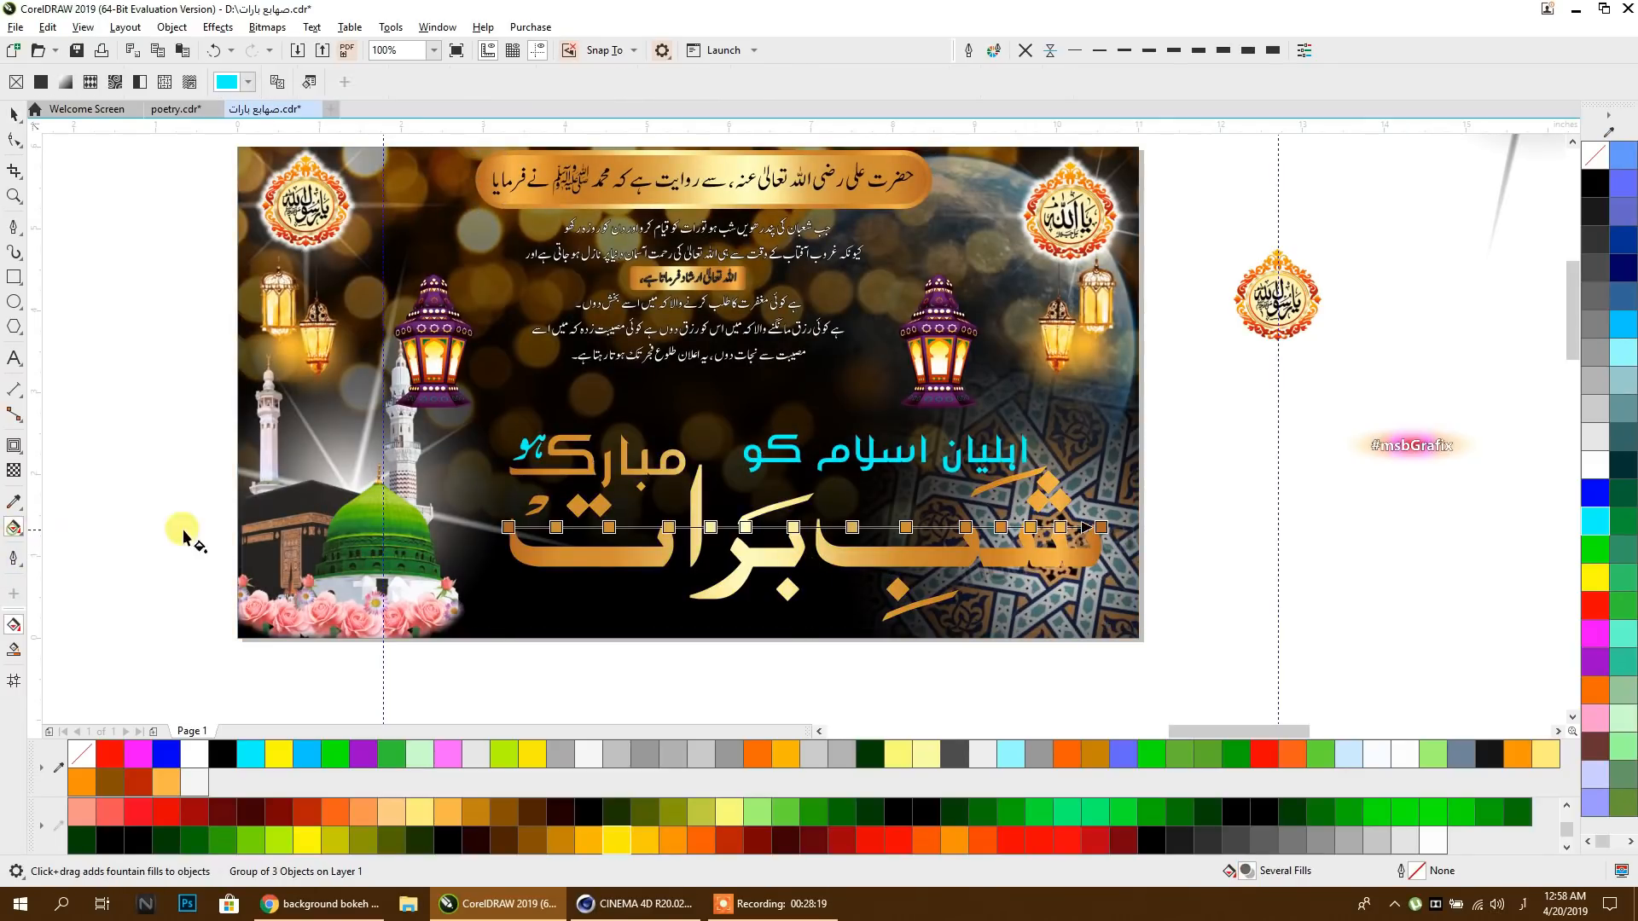
{"action": "left_click_drag", "start_coordinate": [794, 489], "coordinate": [843, 522]}
{"action": "key", "text": "ctrl+z"}
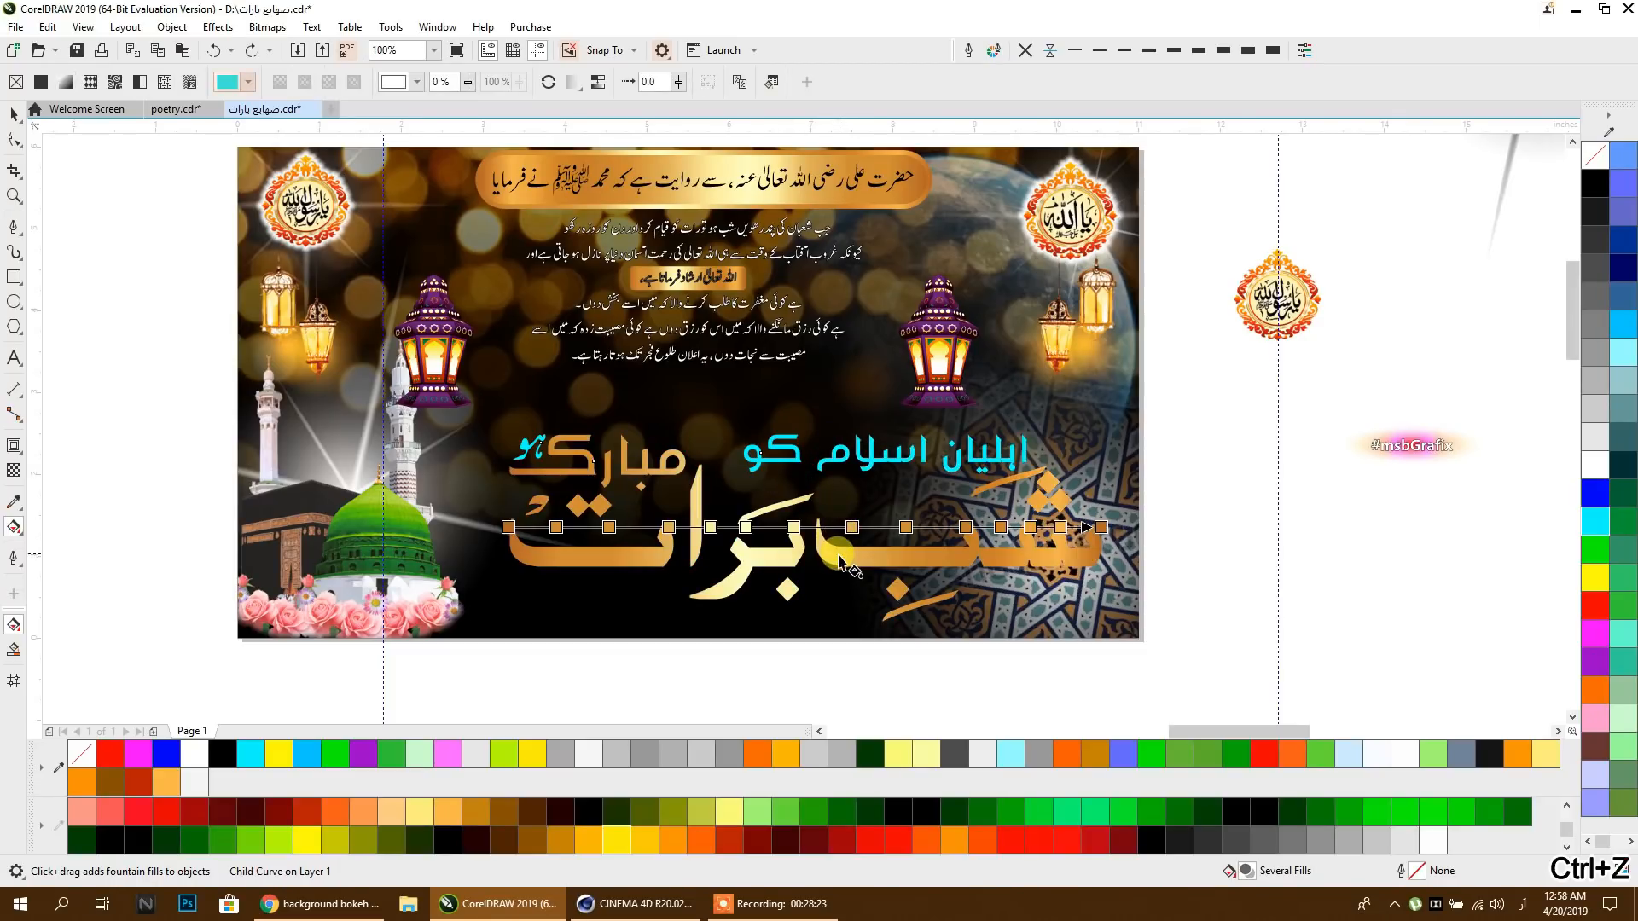
{"action": "left_click_drag", "start_coordinate": [823, 507], "coordinate": [898, 536]}
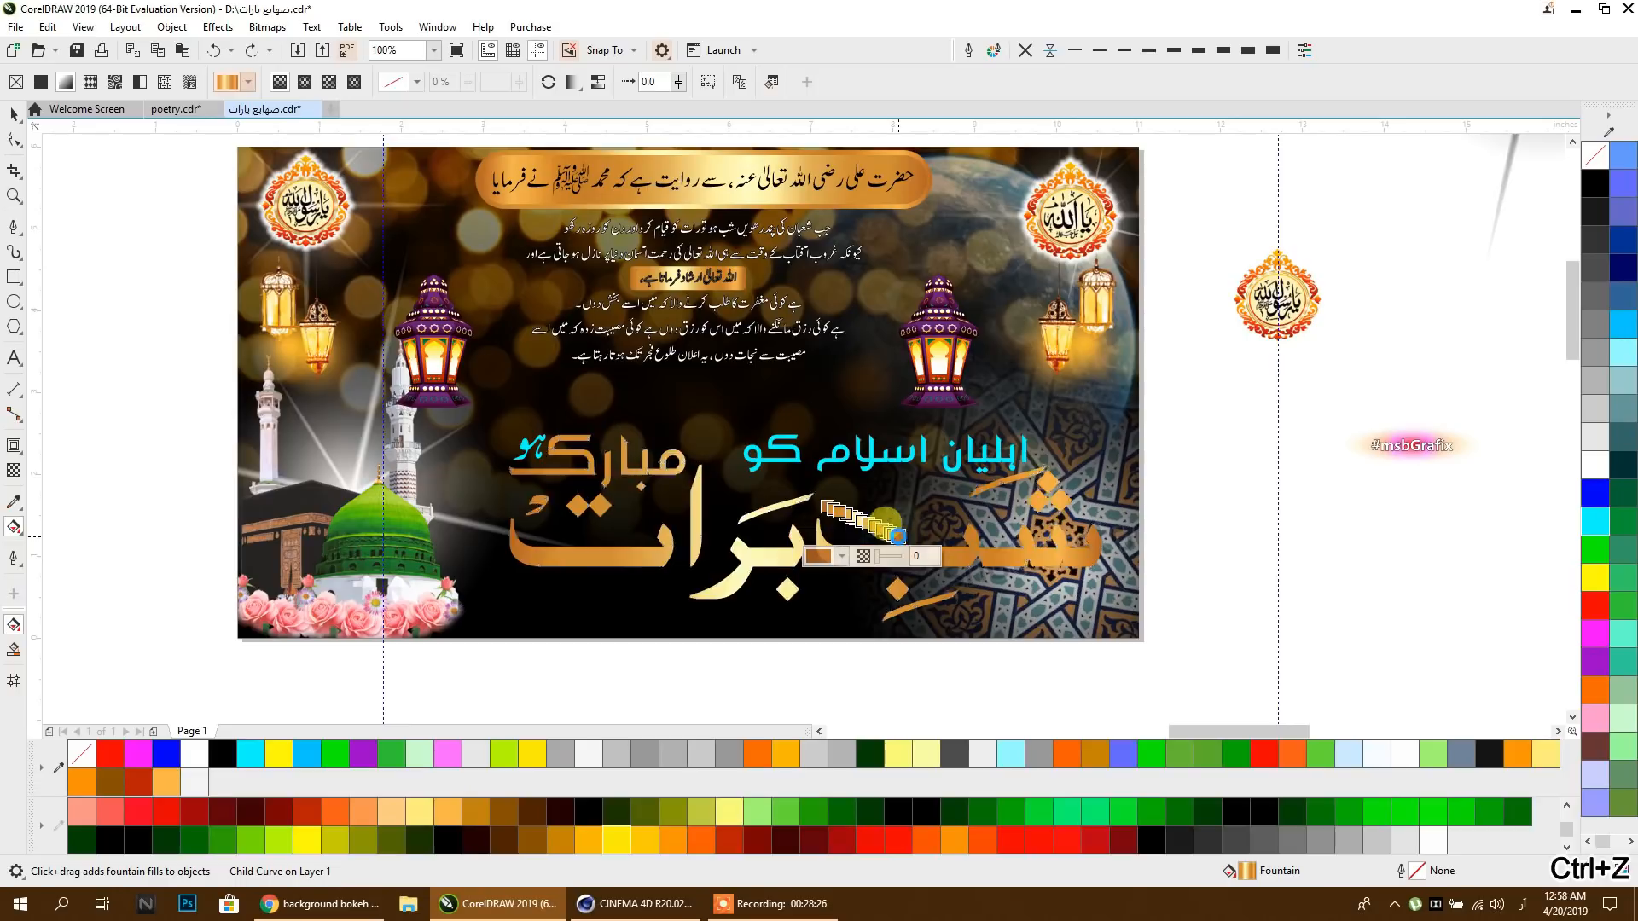
Step: Set the gold fountain fill to Repeat and shorten its diagonal span for narrow metallic bands across the lettering
{"action": "left_click", "coordinate": [571, 81]}
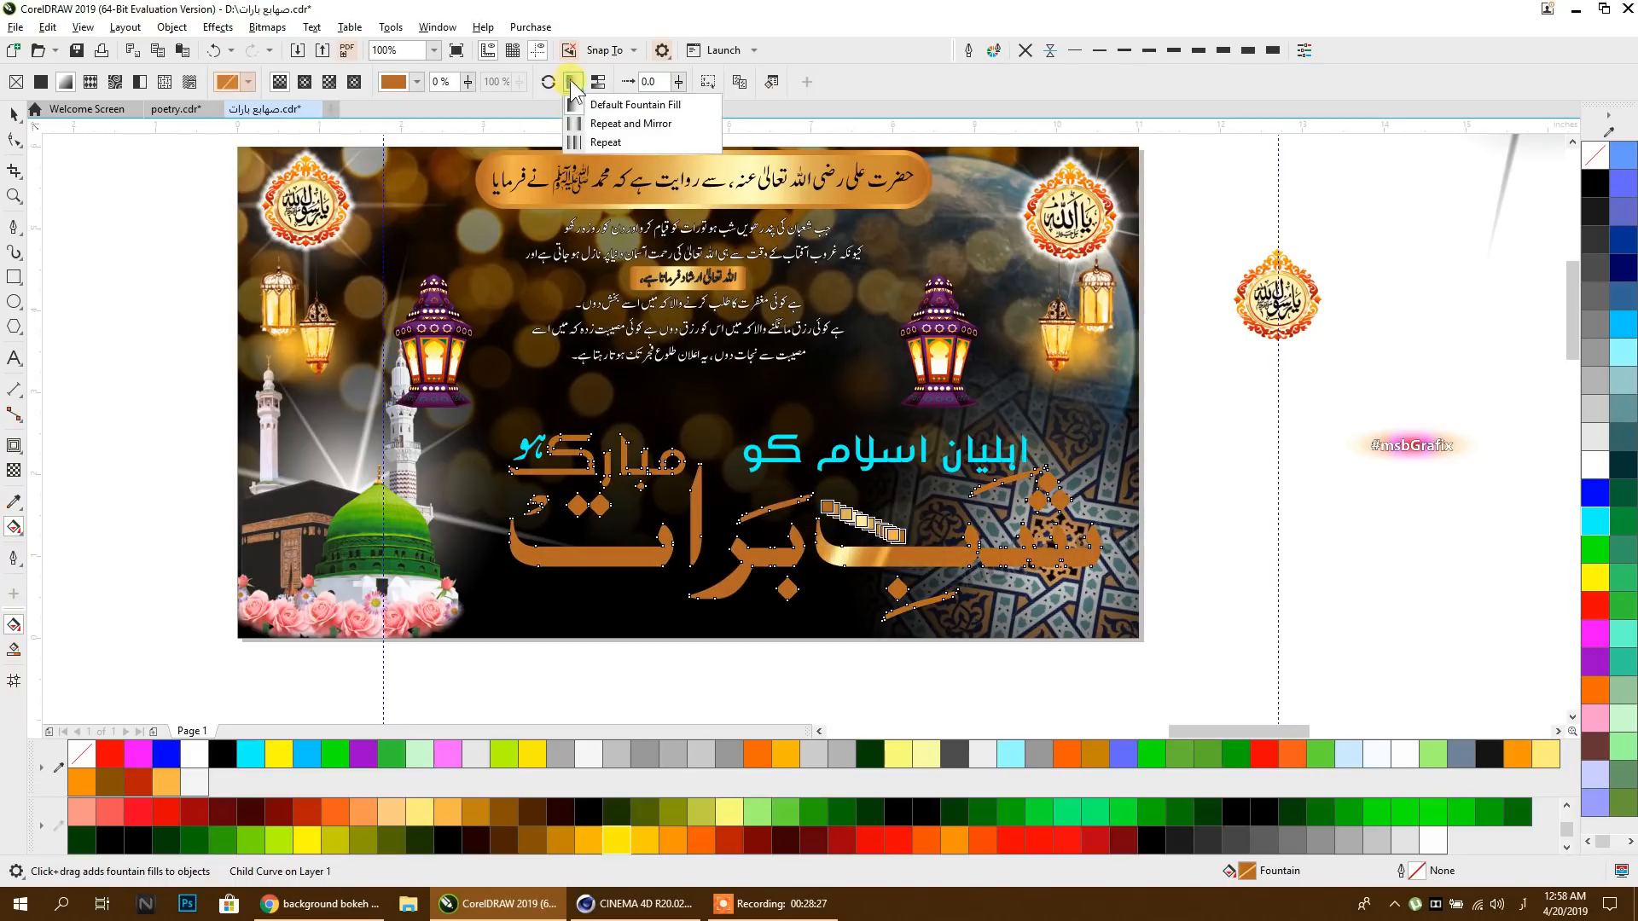
{"action": "left_click", "coordinate": [589, 143]}
{"action": "left_click_drag", "start_coordinate": [746, 452], "coordinate": [875, 532]}
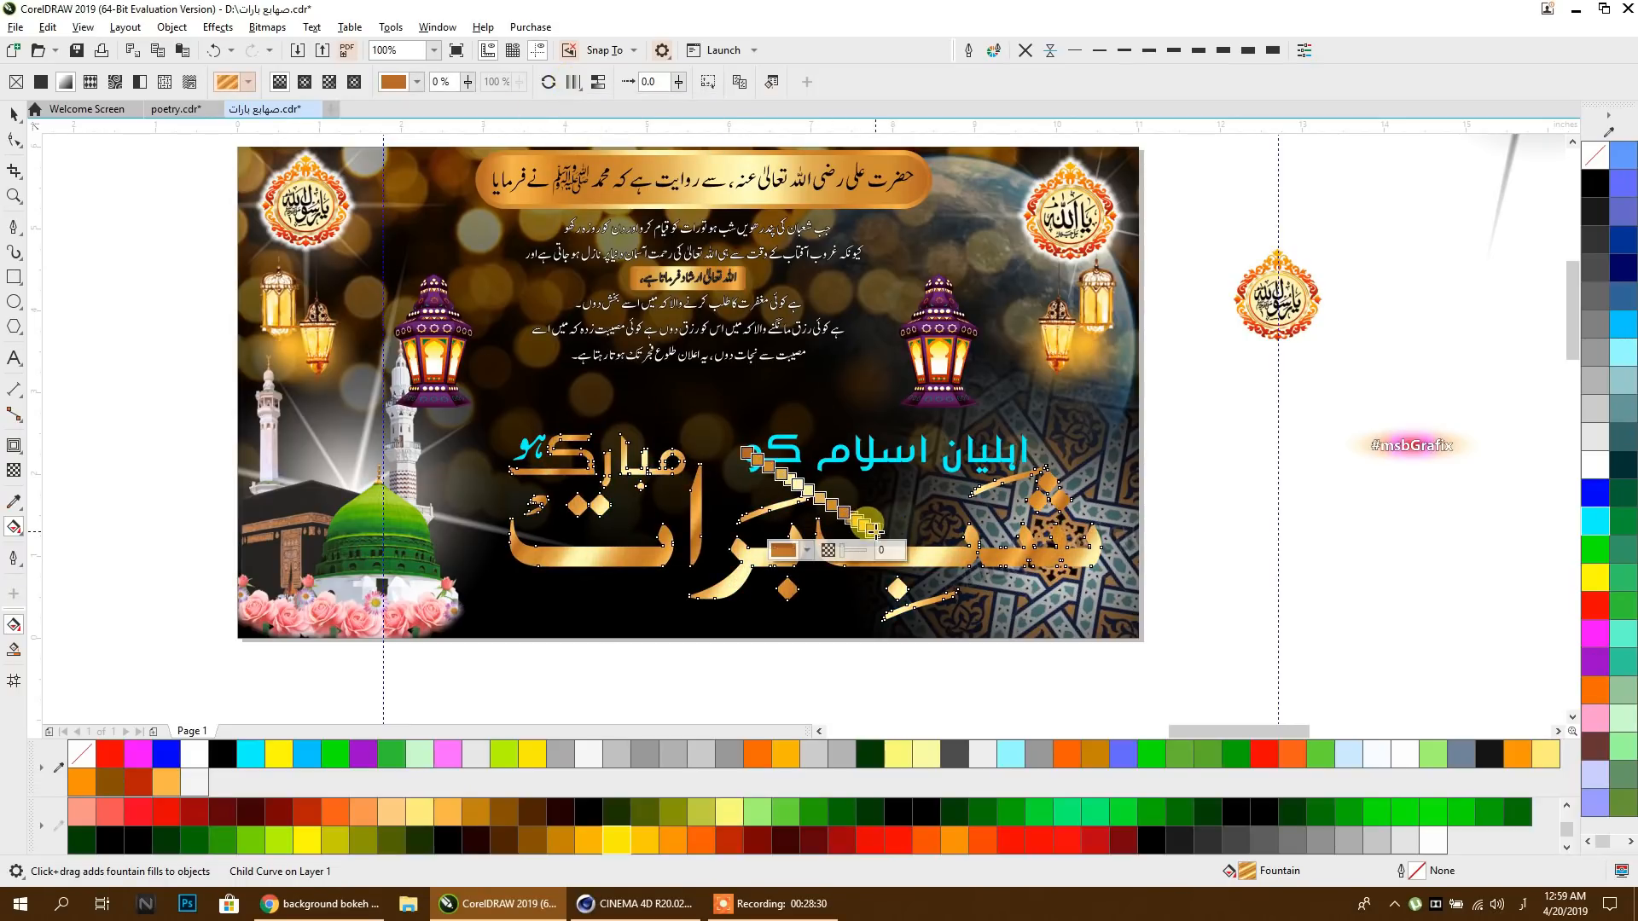
{"action": "left_click_drag", "start_coordinate": [817, 478], "coordinate": [872, 514]}
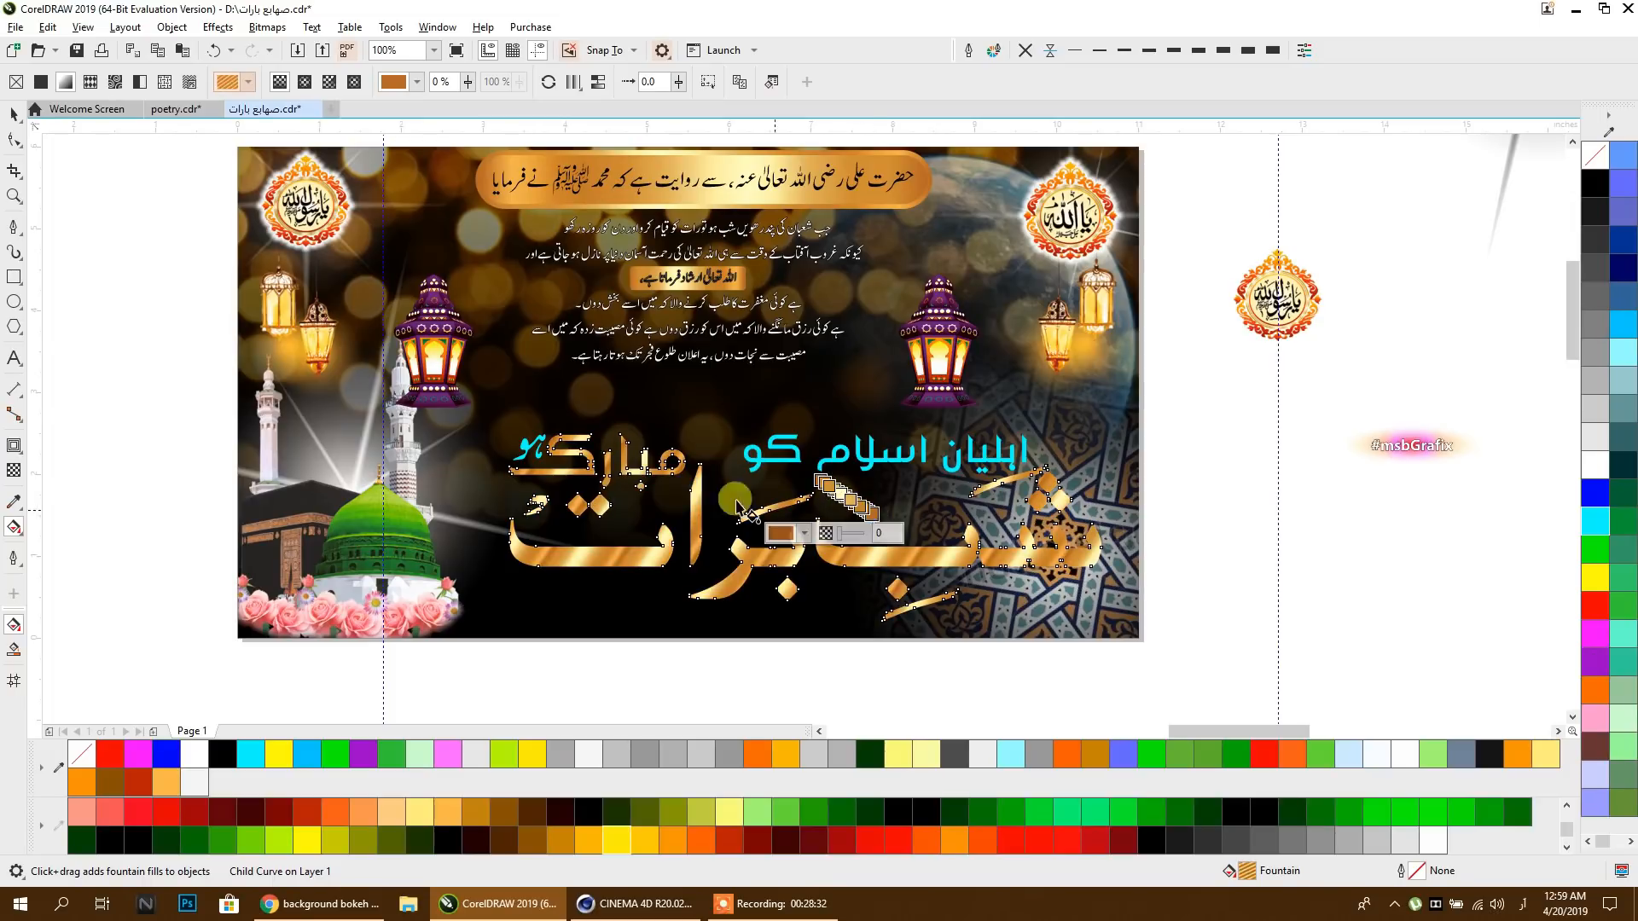
{"action": "left_click", "coordinate": [14, 114]}
{"action": "left_click", "coordinate": [99, 259]}
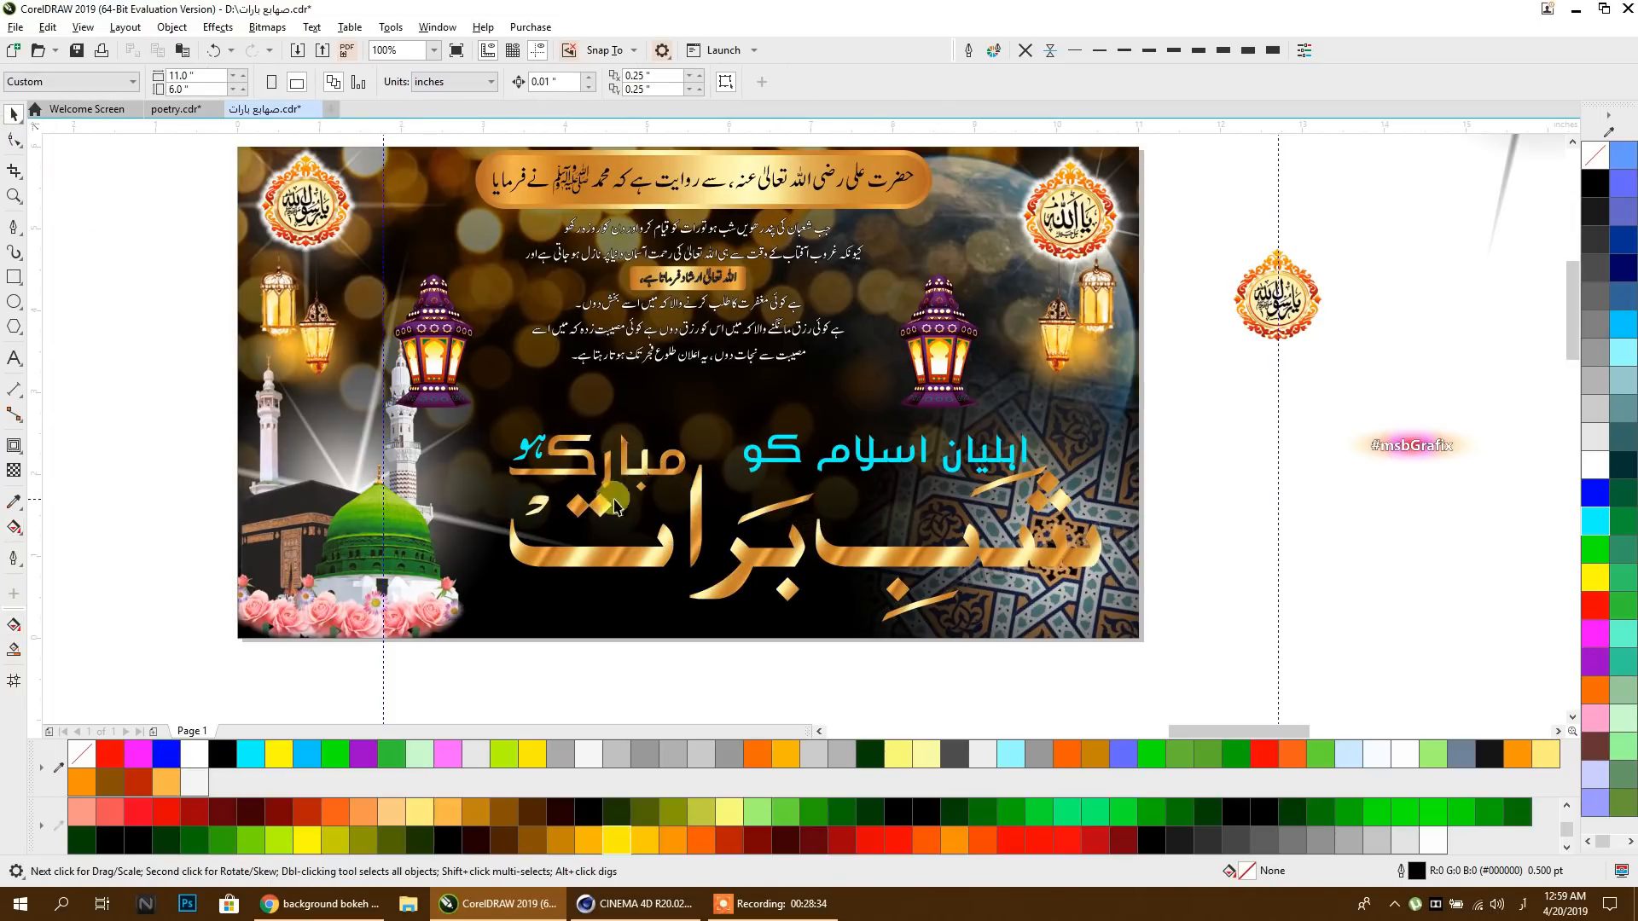
Step: Fill the phrase اہلیان اسلام کو and the word ہو with green
{"action": "left_click", "coordinate": [768, 462]}
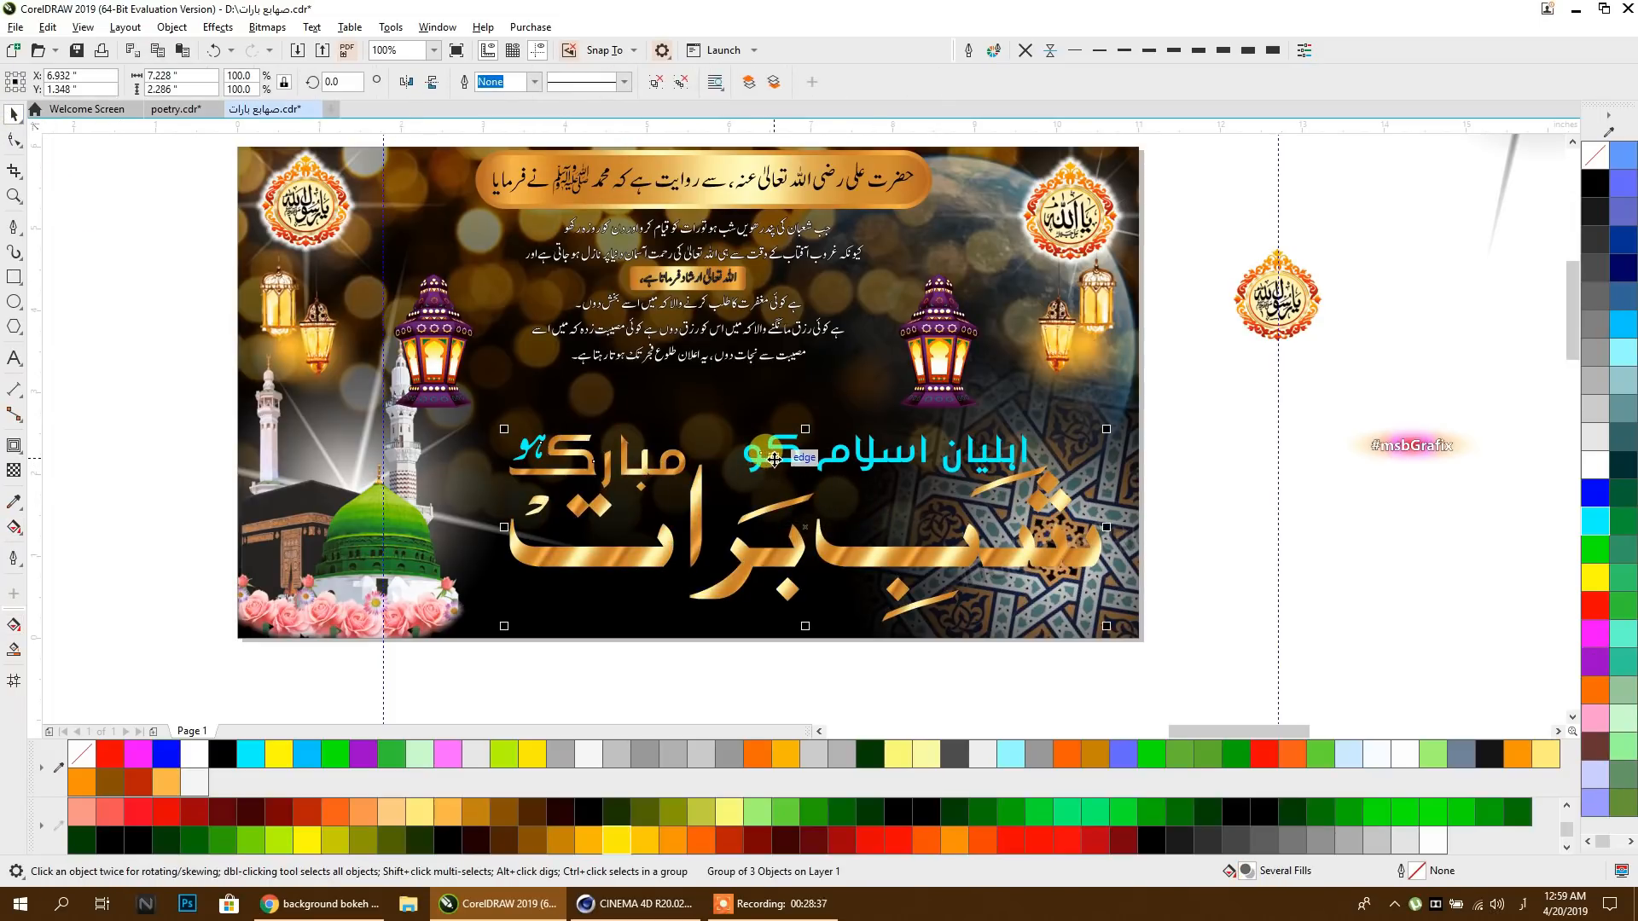
{"action": "left_click", "coordinate": [774, 461], "text": "ctrl"}
{"action": "left_click", "coordinate": [1595, 549]}
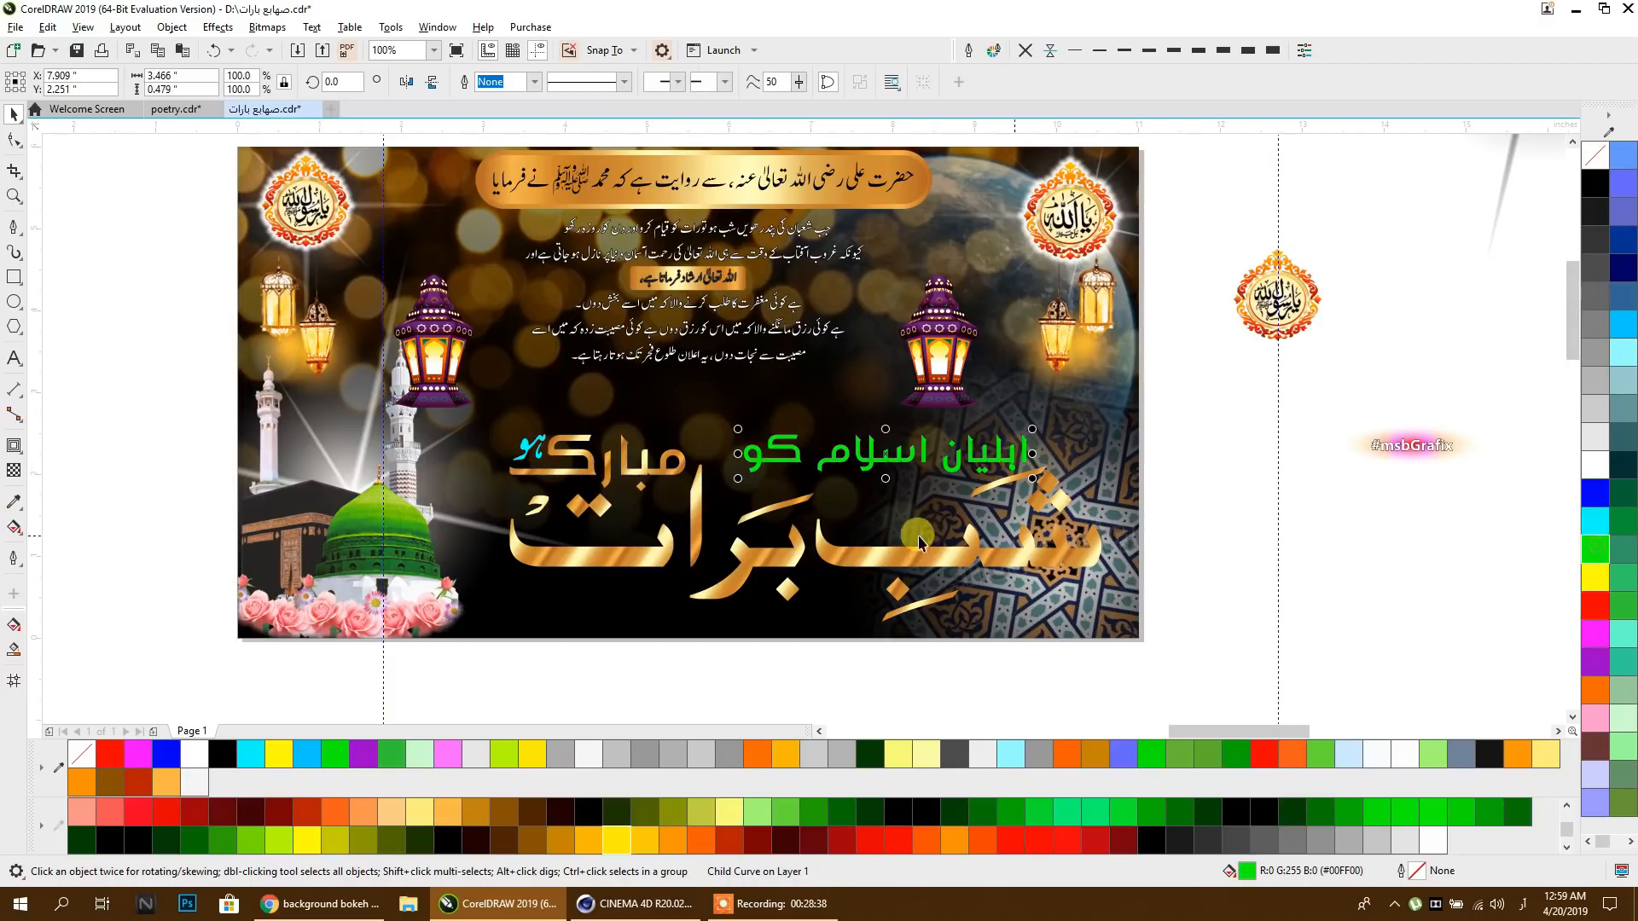
{"action": "left_click", "coordinate": [539, 458], "text": "ctrl"}
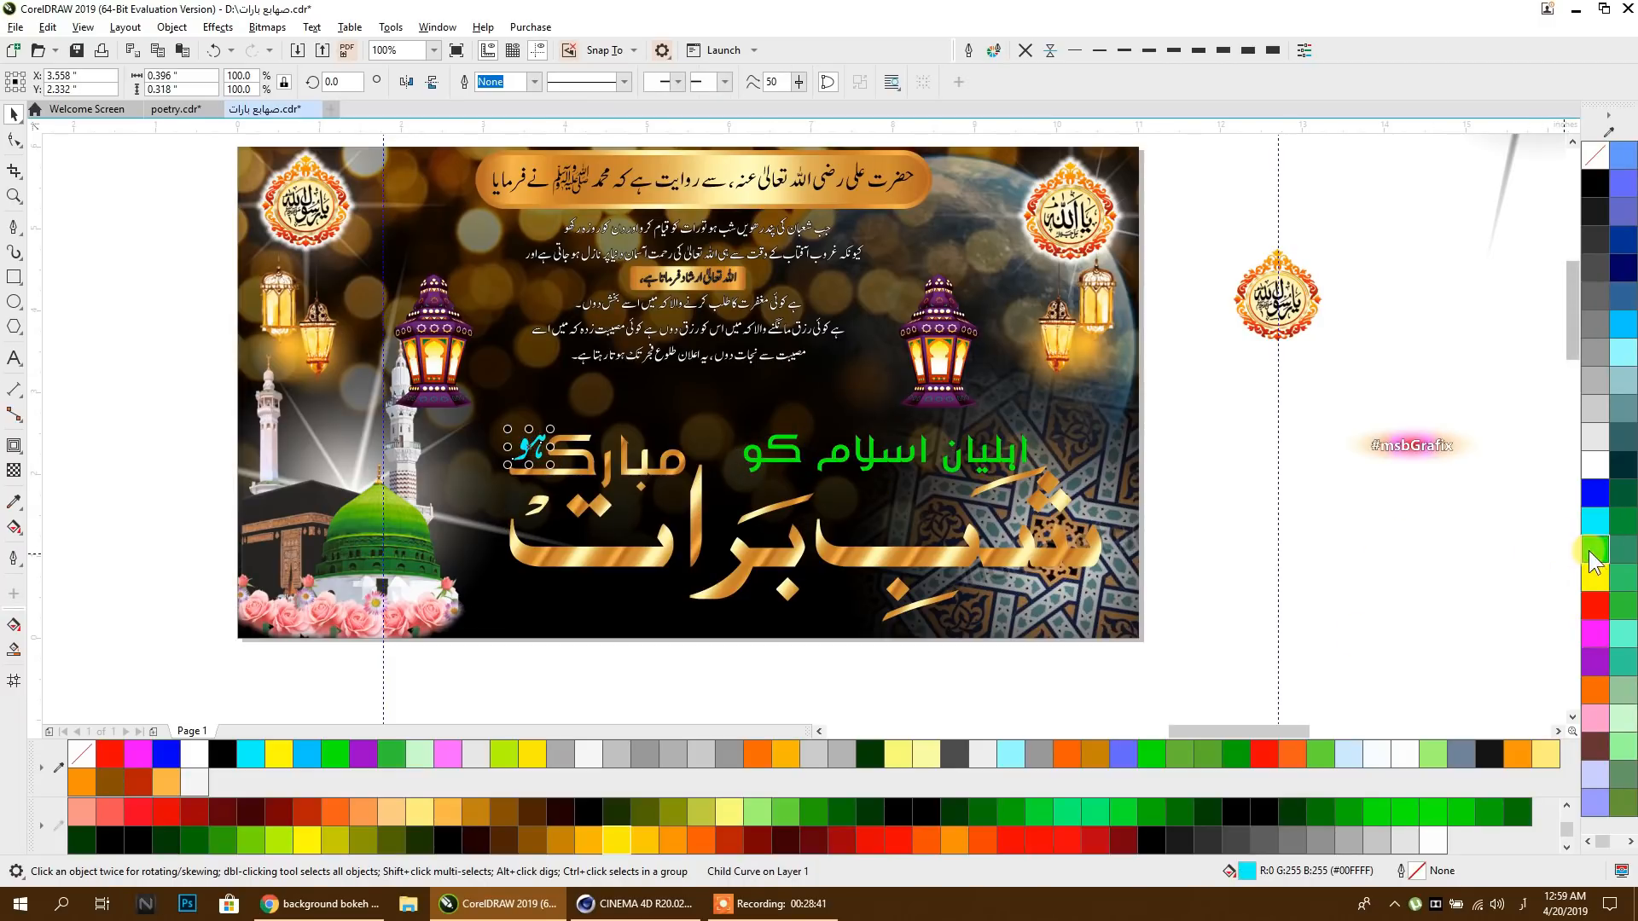
{"action": "left_click", "coordinate": [1281, 478]}
Step: Give the gold شبِ برات and مبارک lettering a golden-yellow 2 pt outline
{"action": "left_click", "coordinate": [1087, 560]}
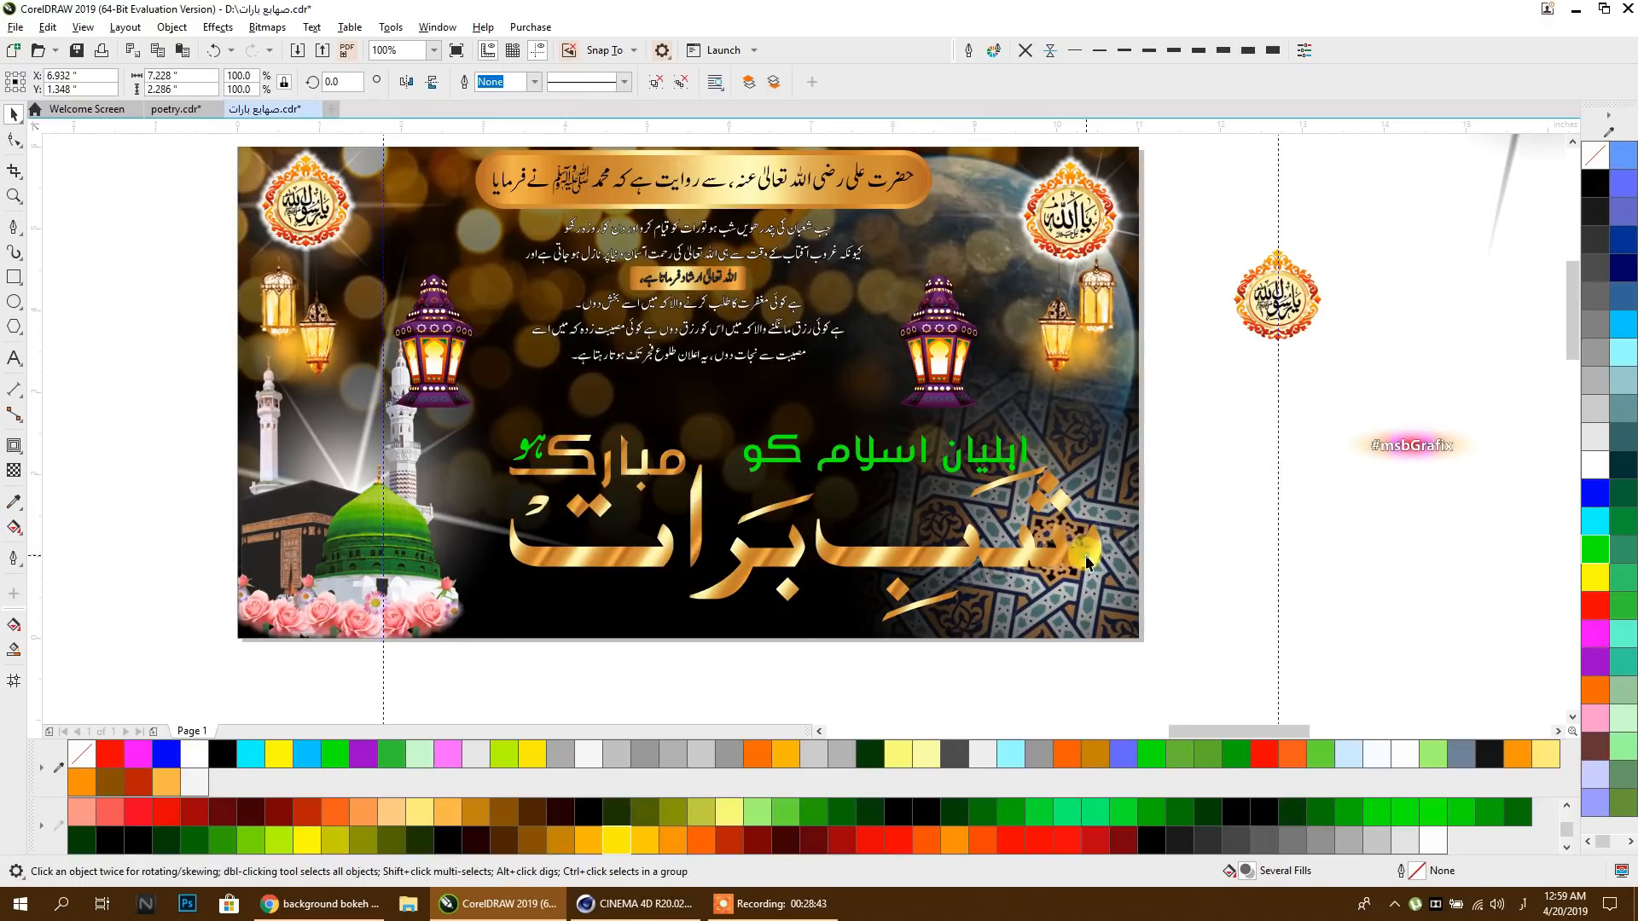
{"action": "left_click", "coordinate": [1076, 558], "text": "ctrl"}
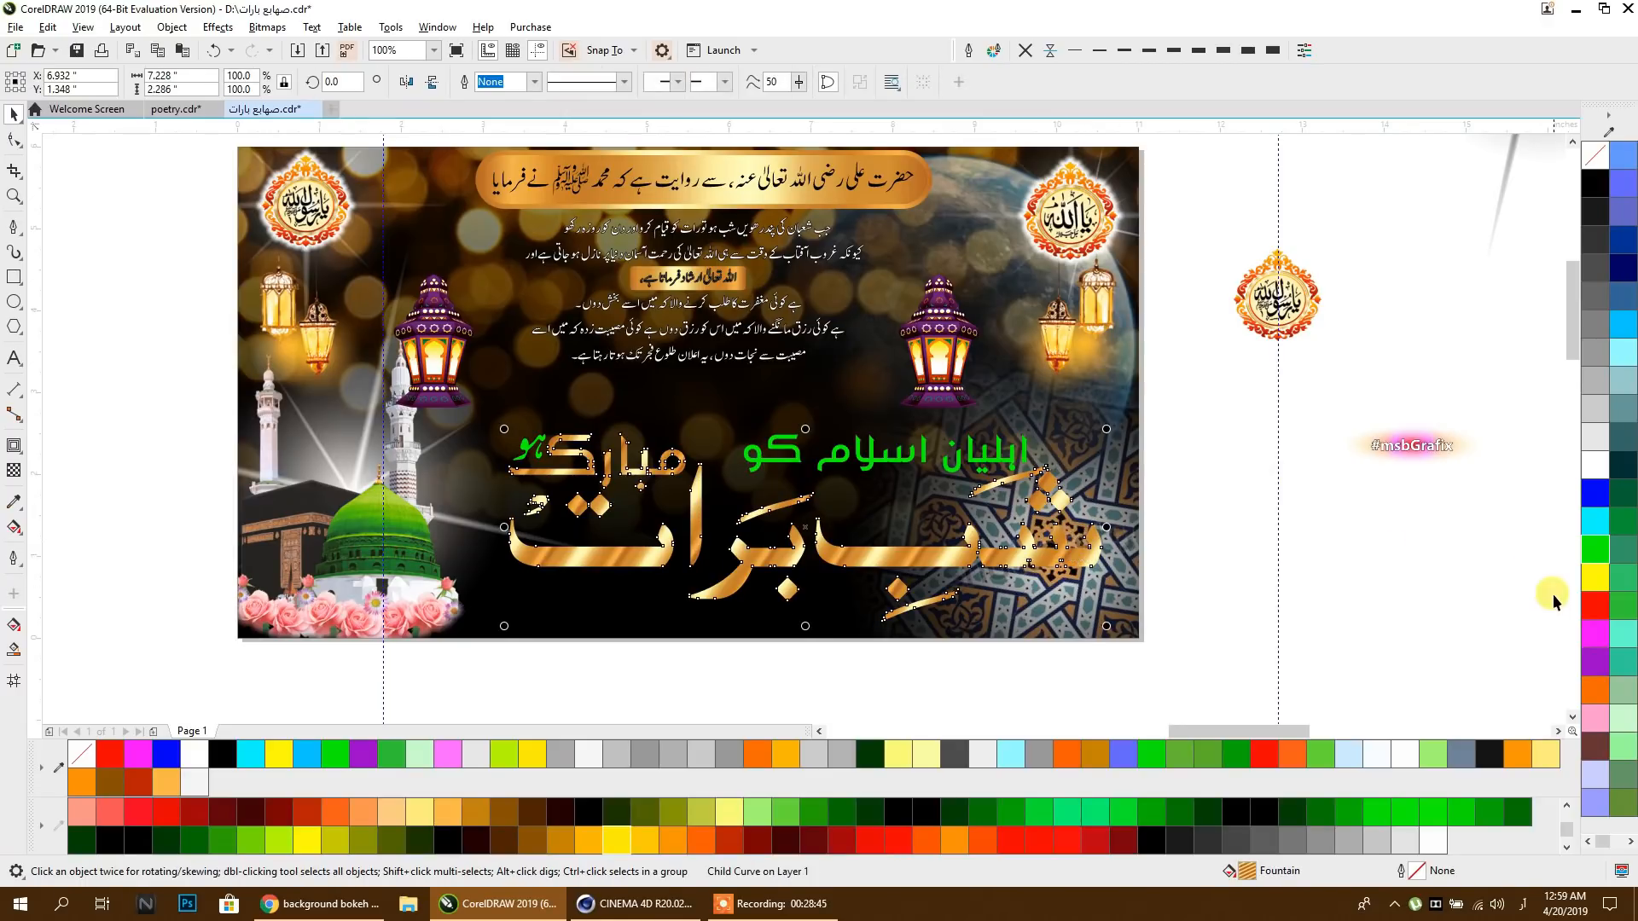
{"action": "right_click", "coordinate": [615, 837]}
{"action": "left_click", "coordinate": [1149, 51]}
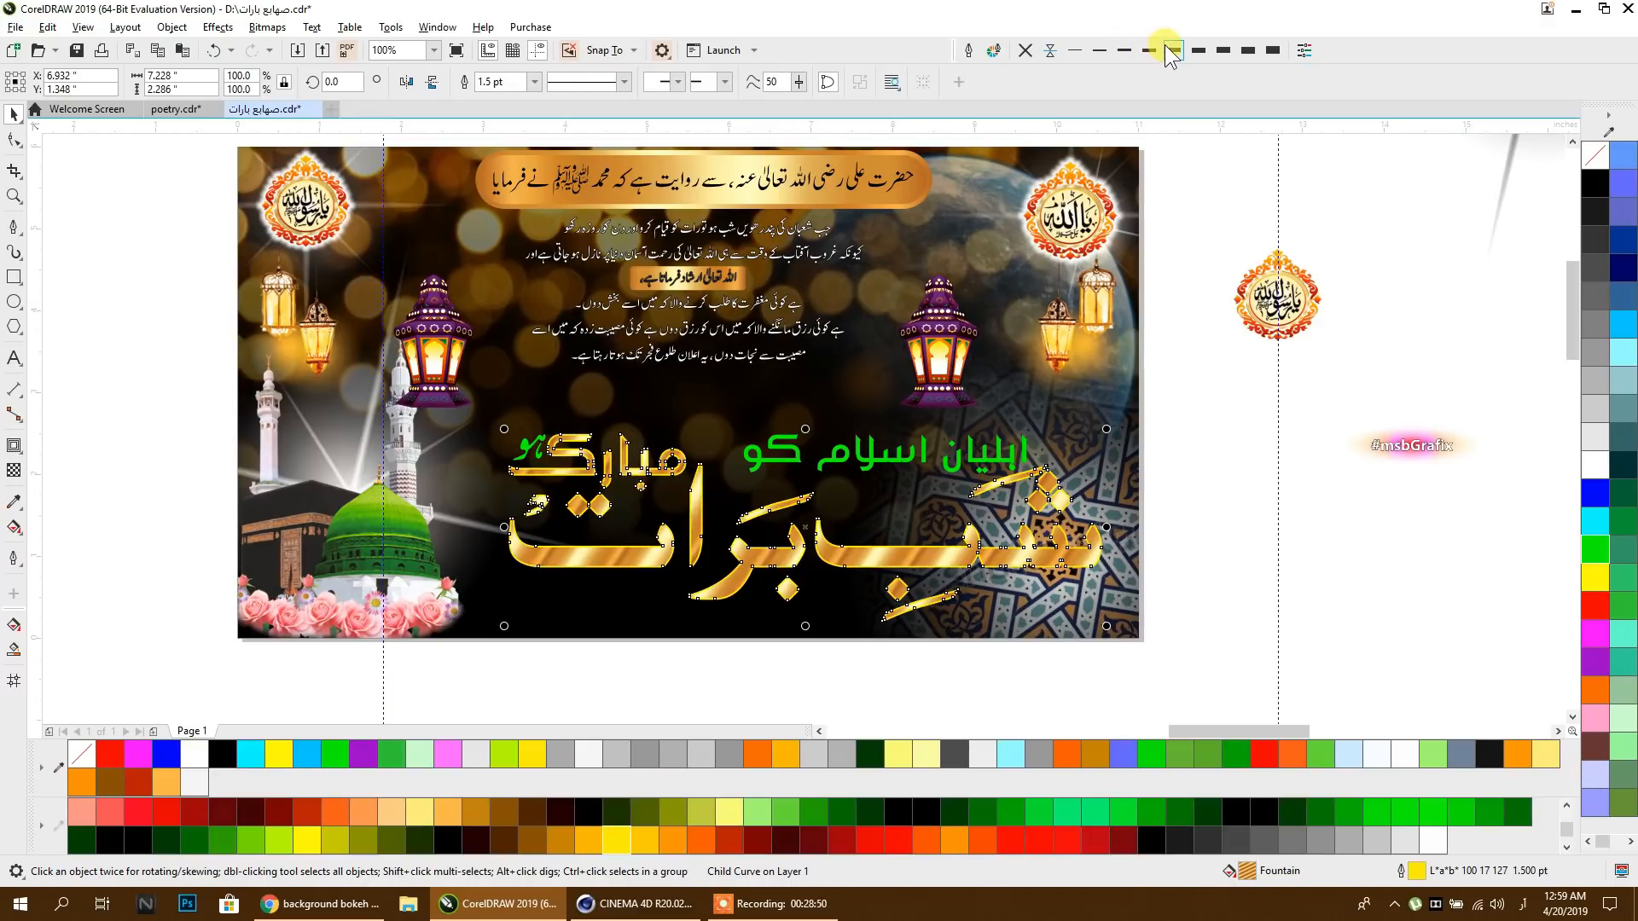
{"action": "left_click", "coordinate": [1174, 51]}
Step: Set the yellow outline to sit behind the fill and scale with the object, and widen it to 3 pt
{"action": "left_click", "coordinate": [968, 51]}
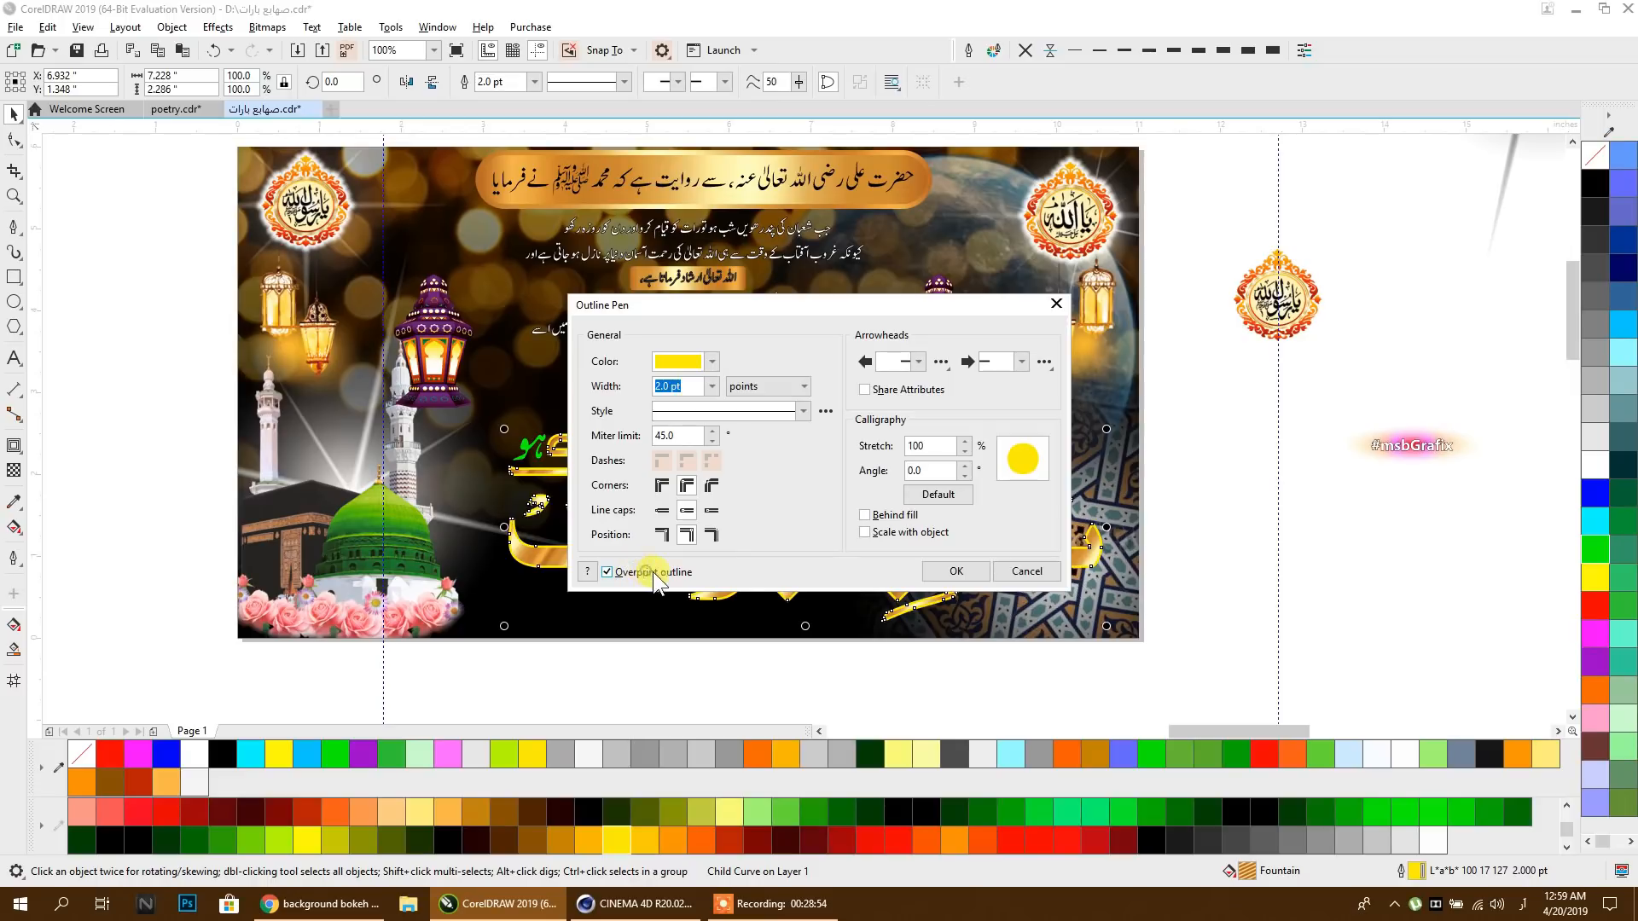
{"action": "left_click", "coordinate": [906, 518]}
{"action": "left_click", "coordinate": [905, 536]}
{"action": "left_click", "coordinate": [950, 570]}
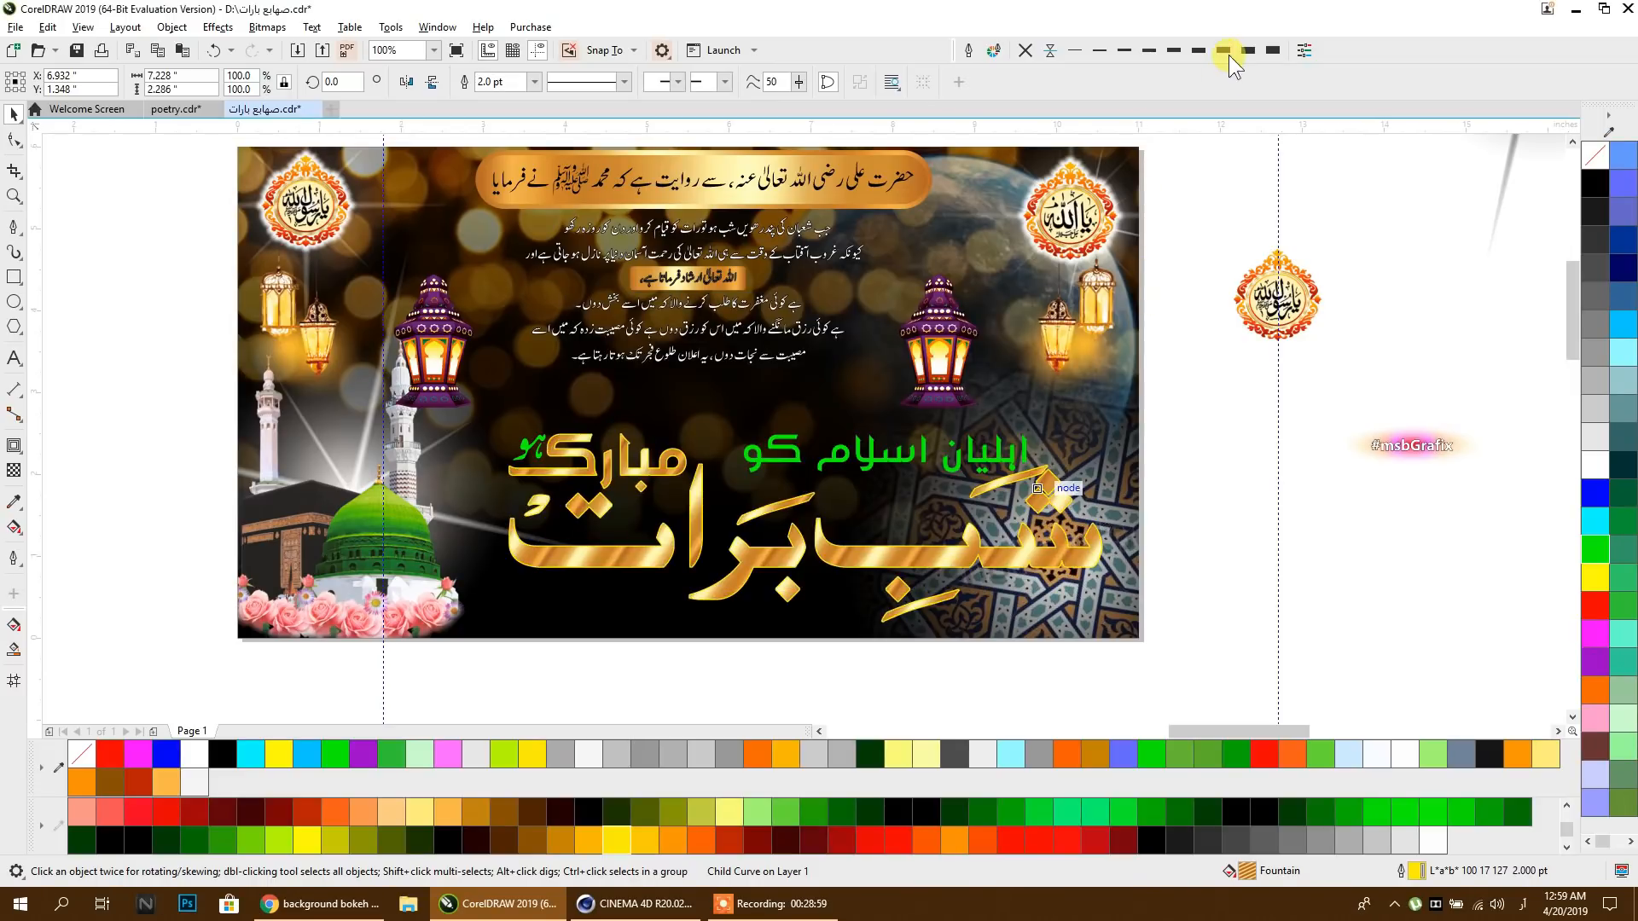
{"action": "left_click", "coordinate": [1199, 52]}
{"action": "left_click", "coordinate": [1223, 49]}
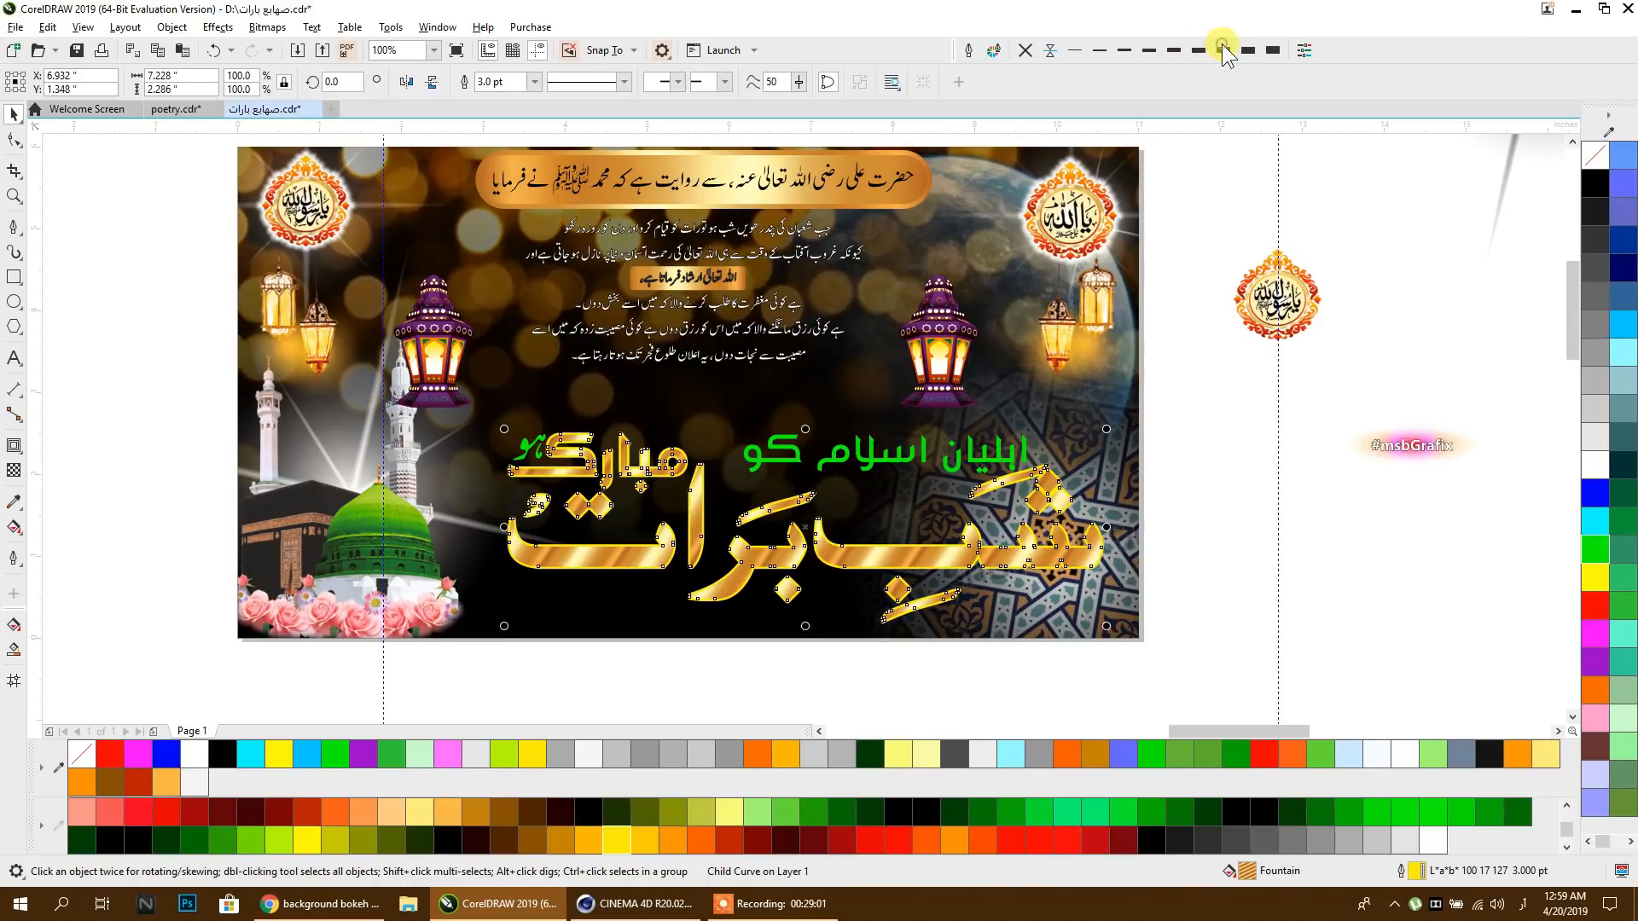
{"action": "left_click", "coordinate": [1212, 413]}
Step: Examine the earlier finished Shab-e-Barat banners for their lettering style and hanging lanterns
{"action": "scroll", "coordinate": [1212, 413], "scroll_direction": "down", "scroll_amount": 2}
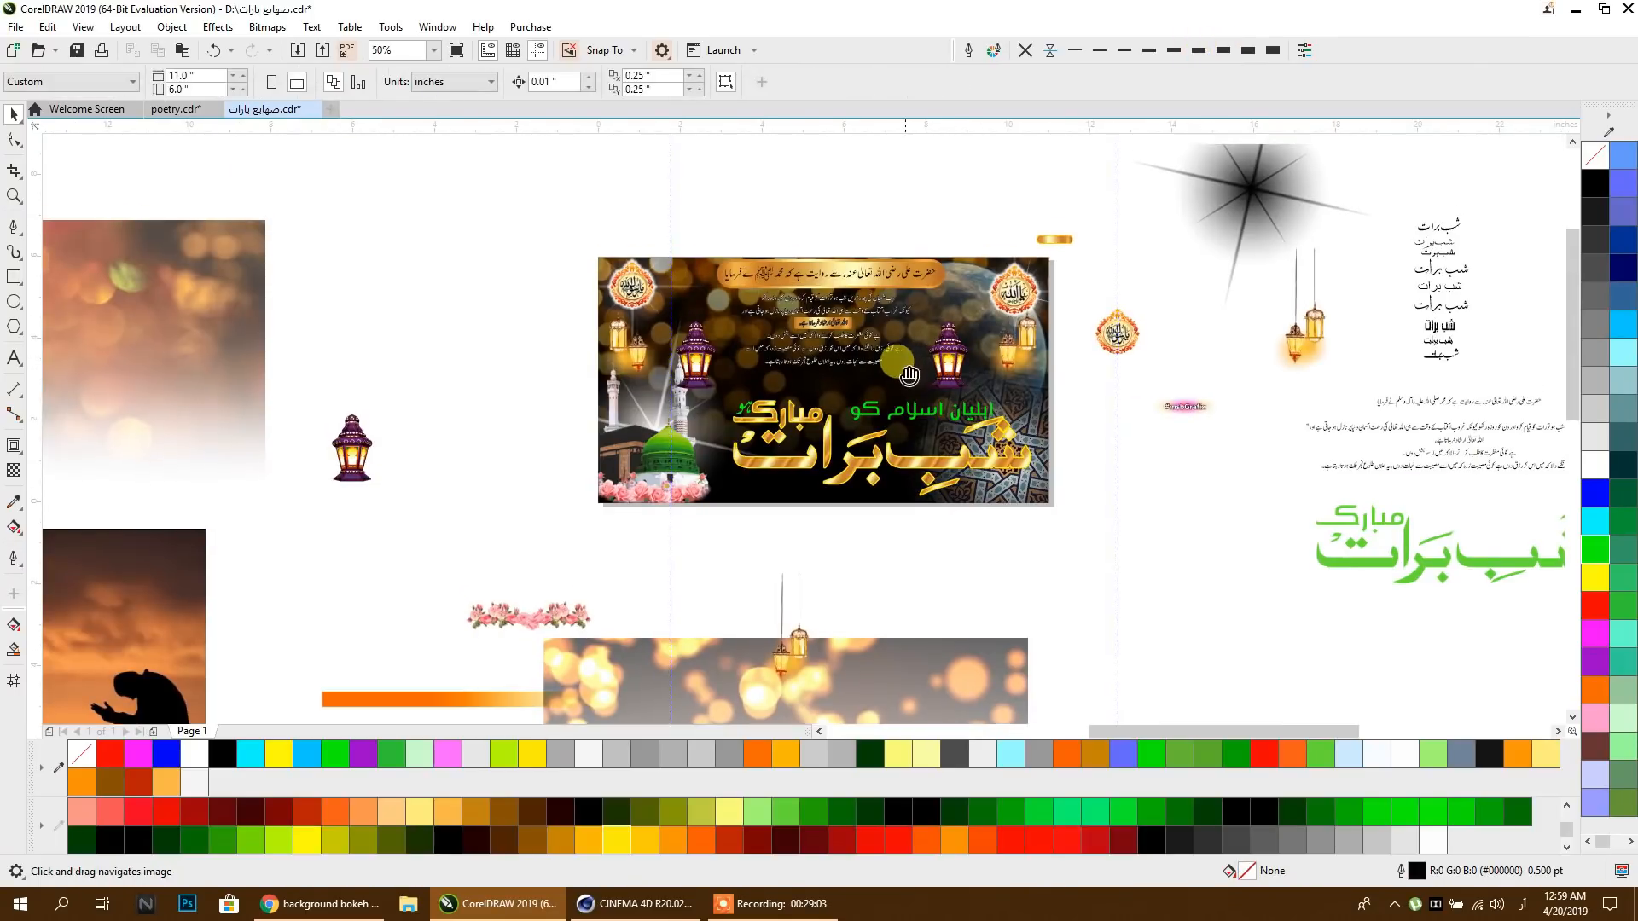
{"action": "left_click_drag", "start_coordinate": [1030, 247], "coordinate": [1147, 264]}
{"action": "scroll", "coordinate": [697, 398], "scroll_direction": "down", "scroll_amount": 2}
{"action": "left_click_drag", "start_coordinate": [660, 441], "coordinate": [1057, 262]}
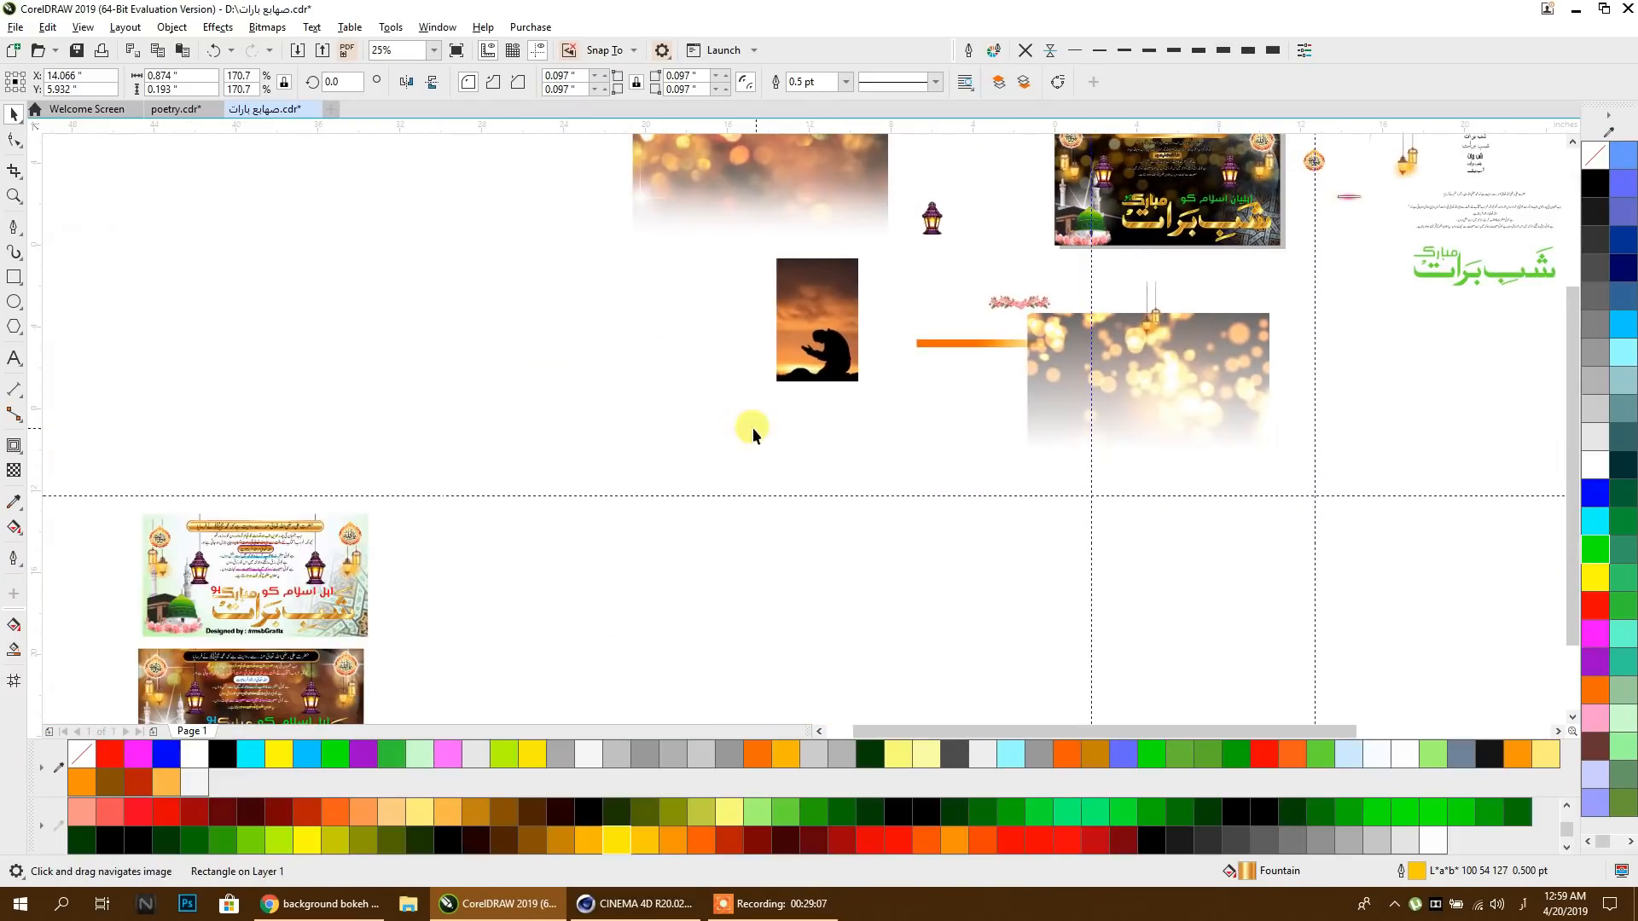
{"action": "left_click_drag", "start_coordinate": [753, 428], "coordinate": [954, 165]}
{"action": "scroll", "coordinate": [429, 469], "scroll_direction": "up", "scroll_amount": 1}
{"action": "scroll", "coordinate": [429, 475], "scroll_direction": "up", "scroll_amount": 1}
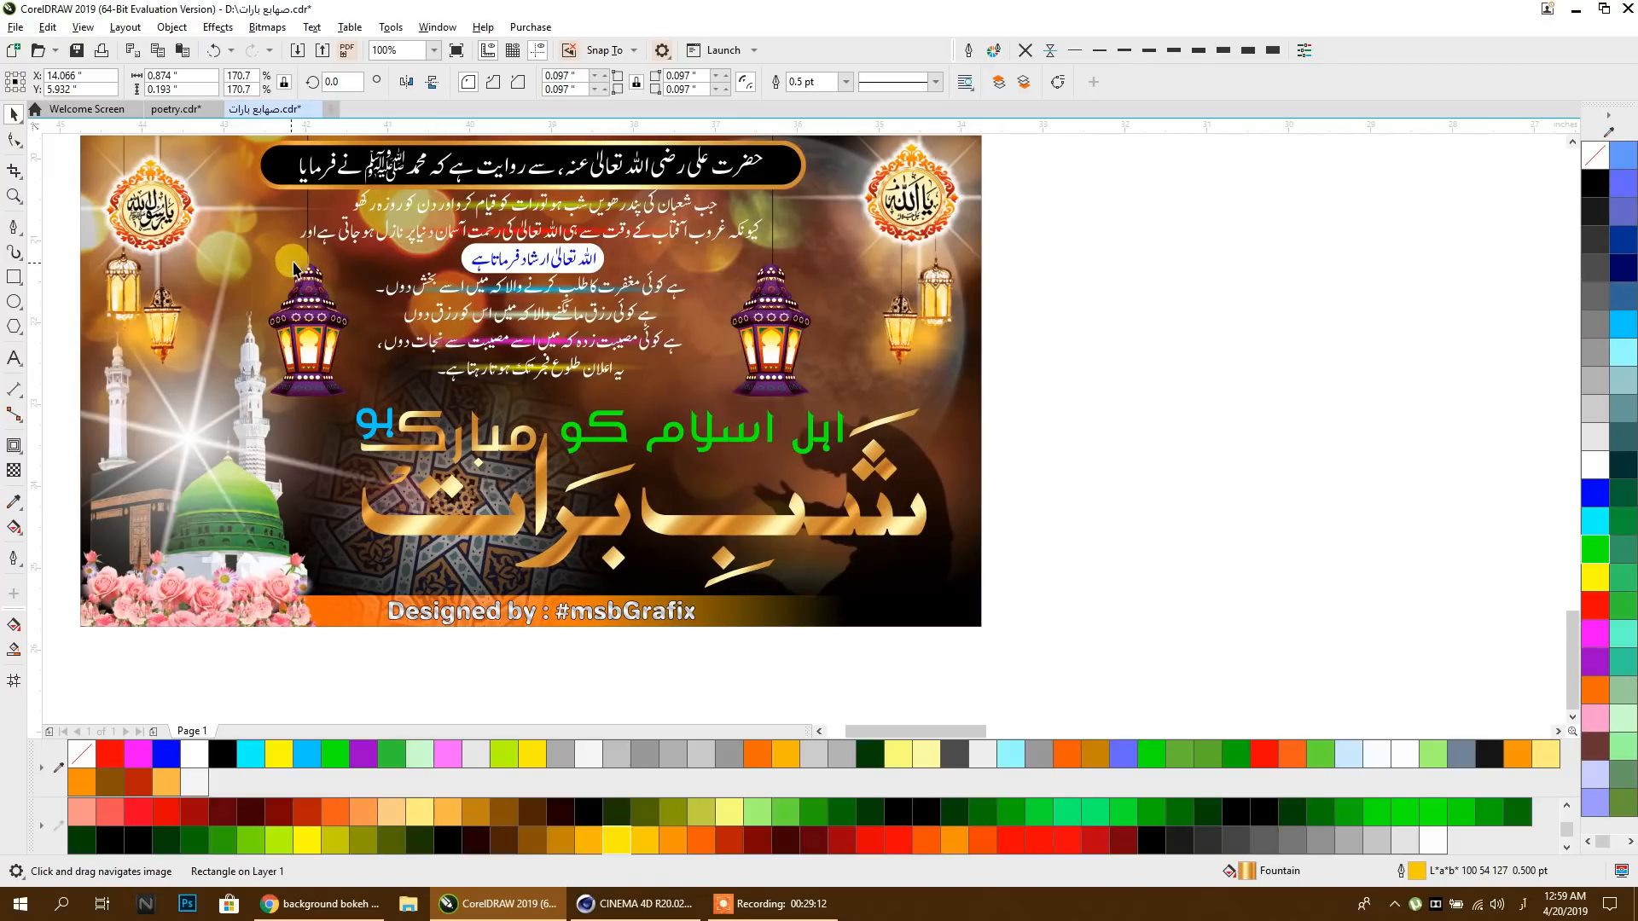
{"action": "scroll", "coordinate": [485, 334], "scroll_direction": "down", "scroll_amount": 2}
{"action": "left_click_drag", "start_coordinate": [962, 293], "coordinate": [407, 378]}
{"action": "left_click_drag", "start_coordinate": [758, 354], "coordinate": [611, 470]}
{"action": "left_click_drag", "start_coordinate": [864, 292], "coordinate": [774, 493]}
{"action": "scroll", "coordinate": [623, 354], "scroll_direction": "up", "scroll_amount": 1}
{"action": "scroll", "coordinate": [624, 391], "scroll_direction": "up", "scroll_amount": 1}
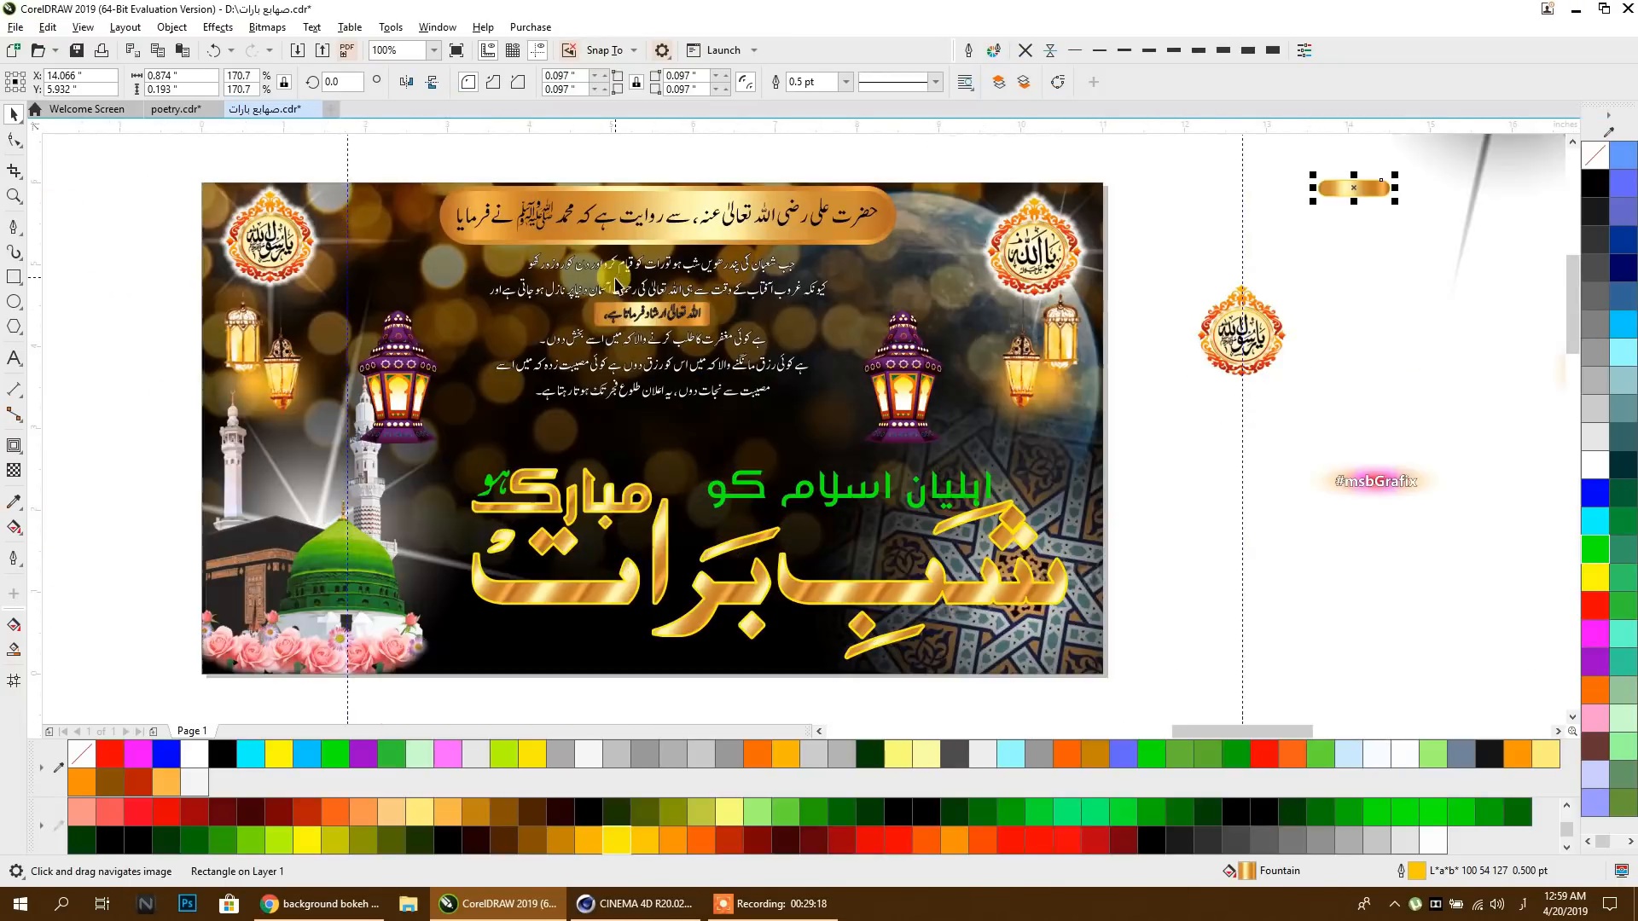
Step: Draw a vertical line about 1.9 inches long from the tip of the purple lantern near the mosque to above the banner
{"action": "left_click", "coordinate": [8, 231]}
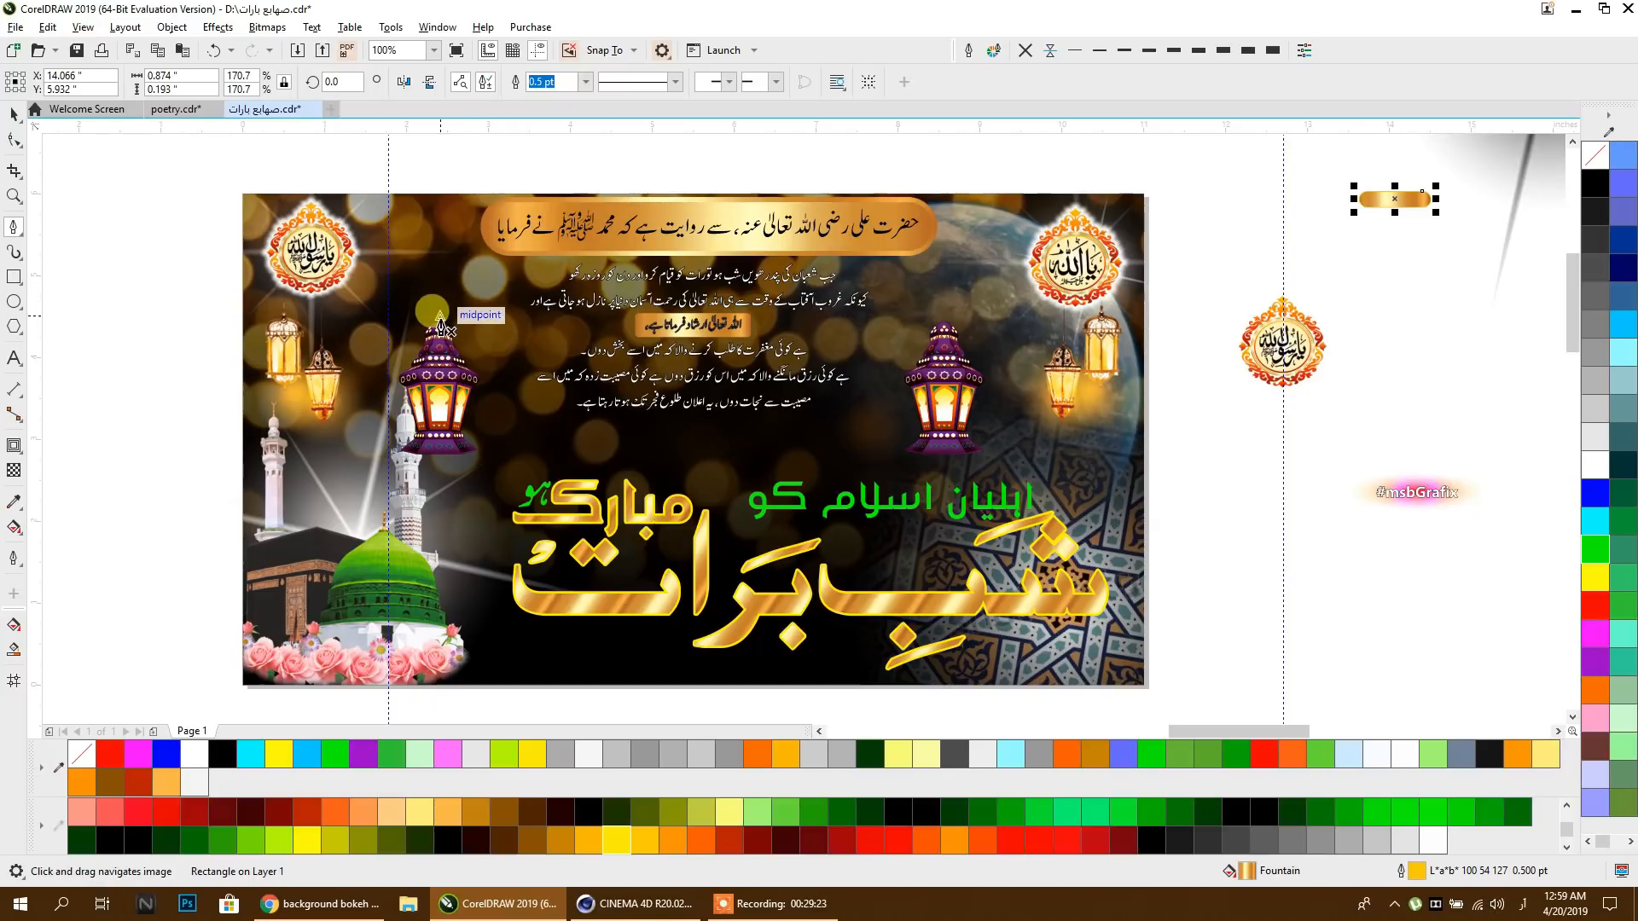
{"action": "left_click", "coordinate": [440, 317]}
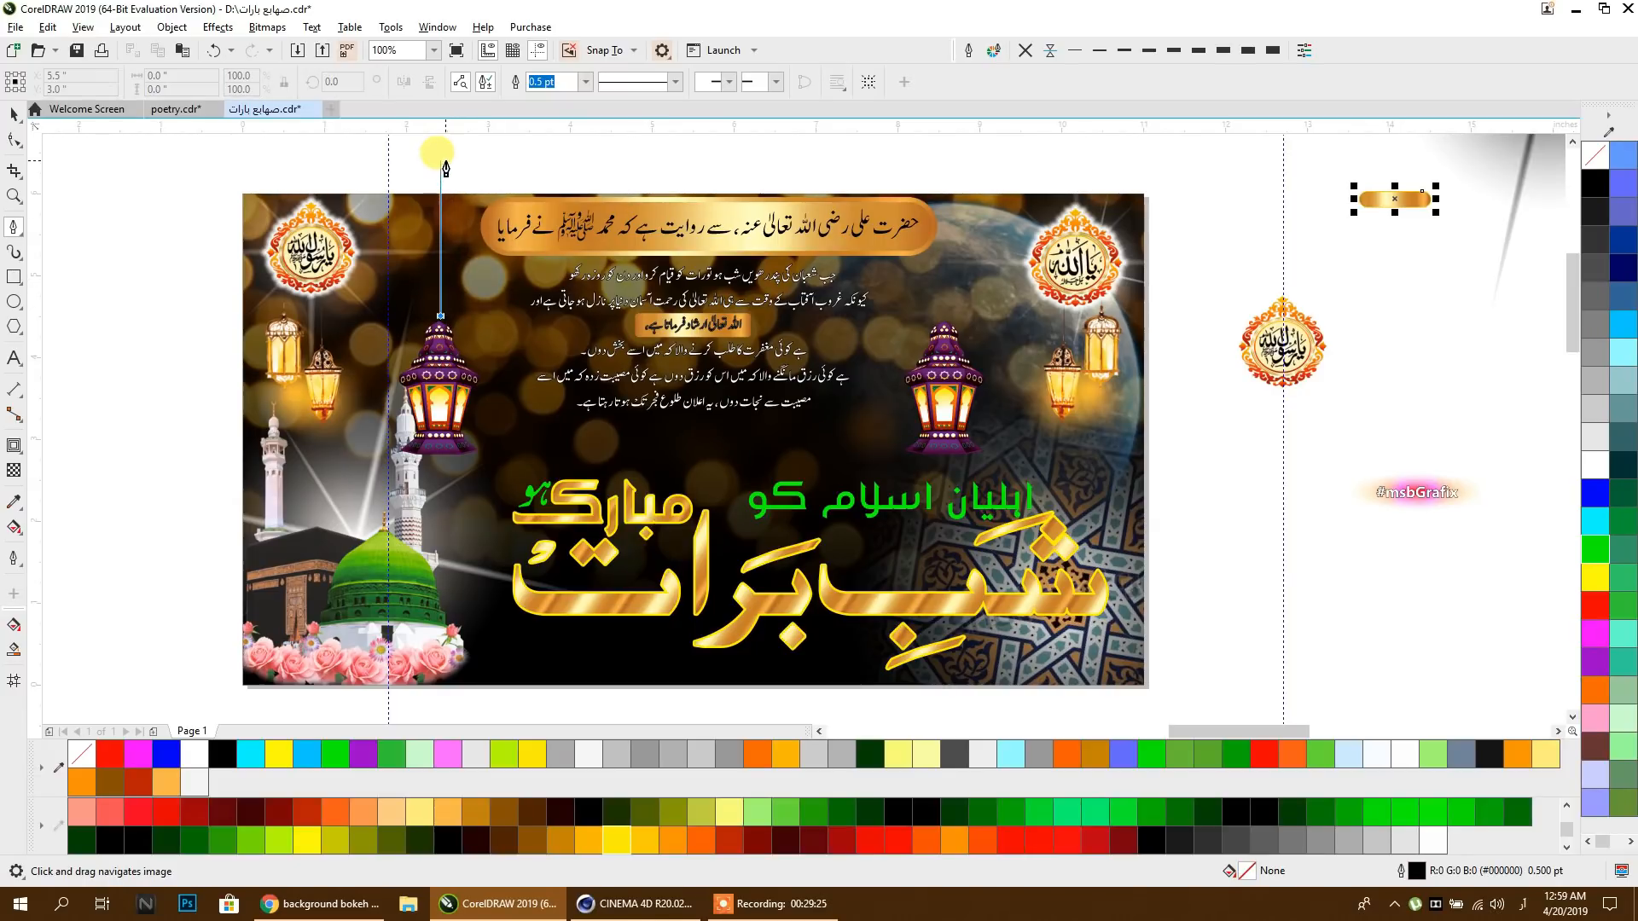
{"action": "left_click", "coordinate": [440, 156]}
{"action": "left_click", "coordinate": [24, 113]}
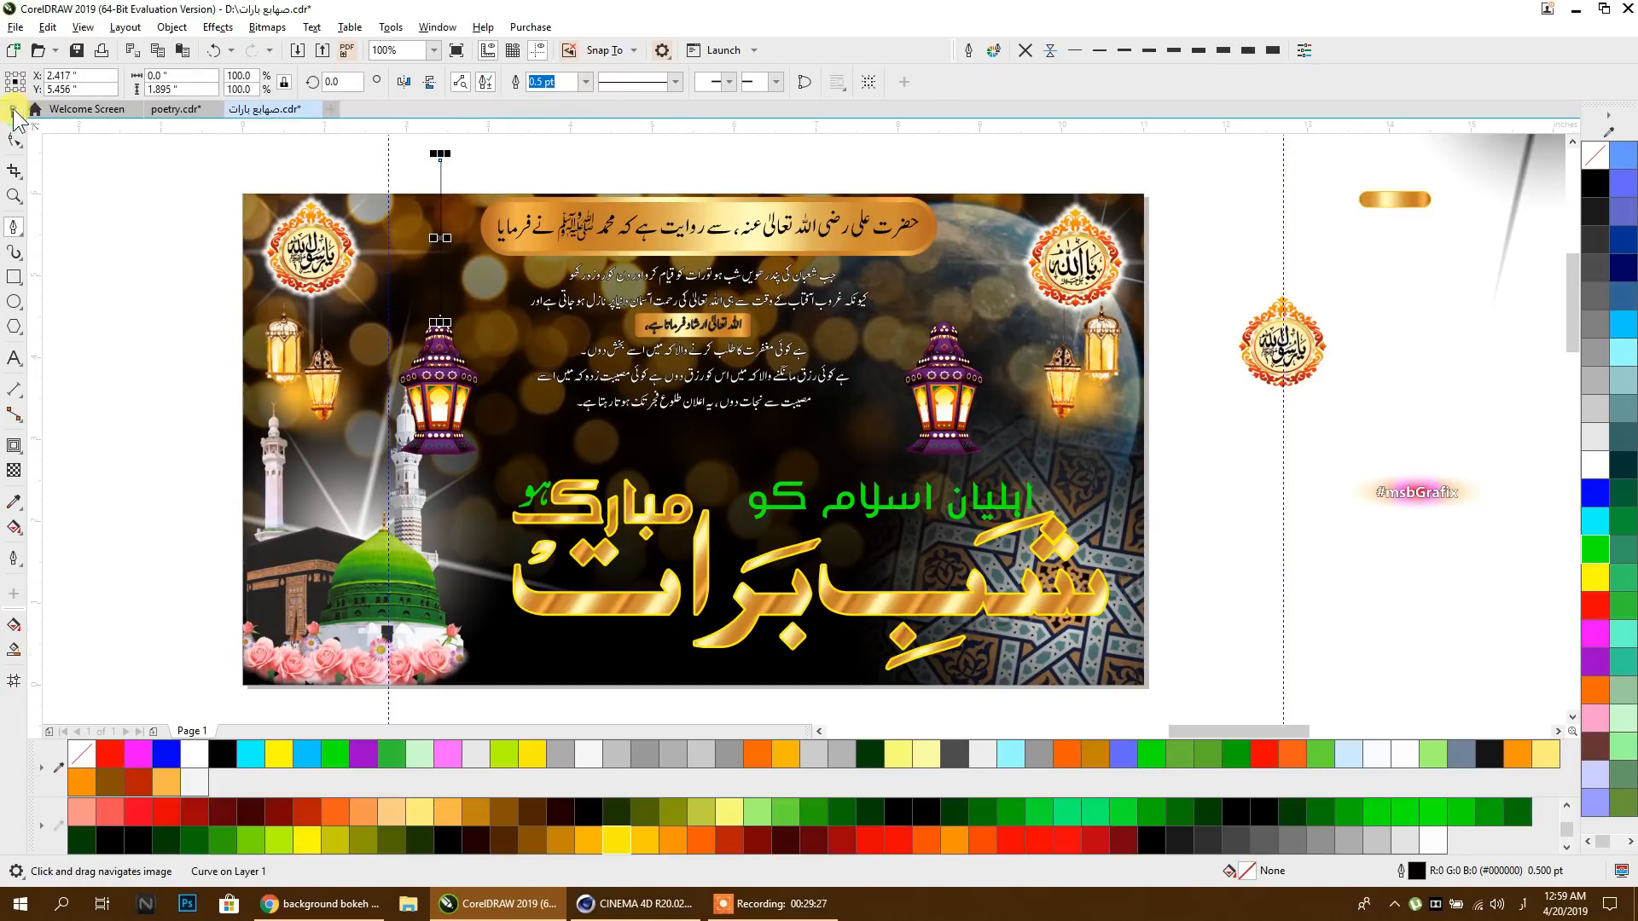
{"action": "right_click", "coordinate": [442, 178]}
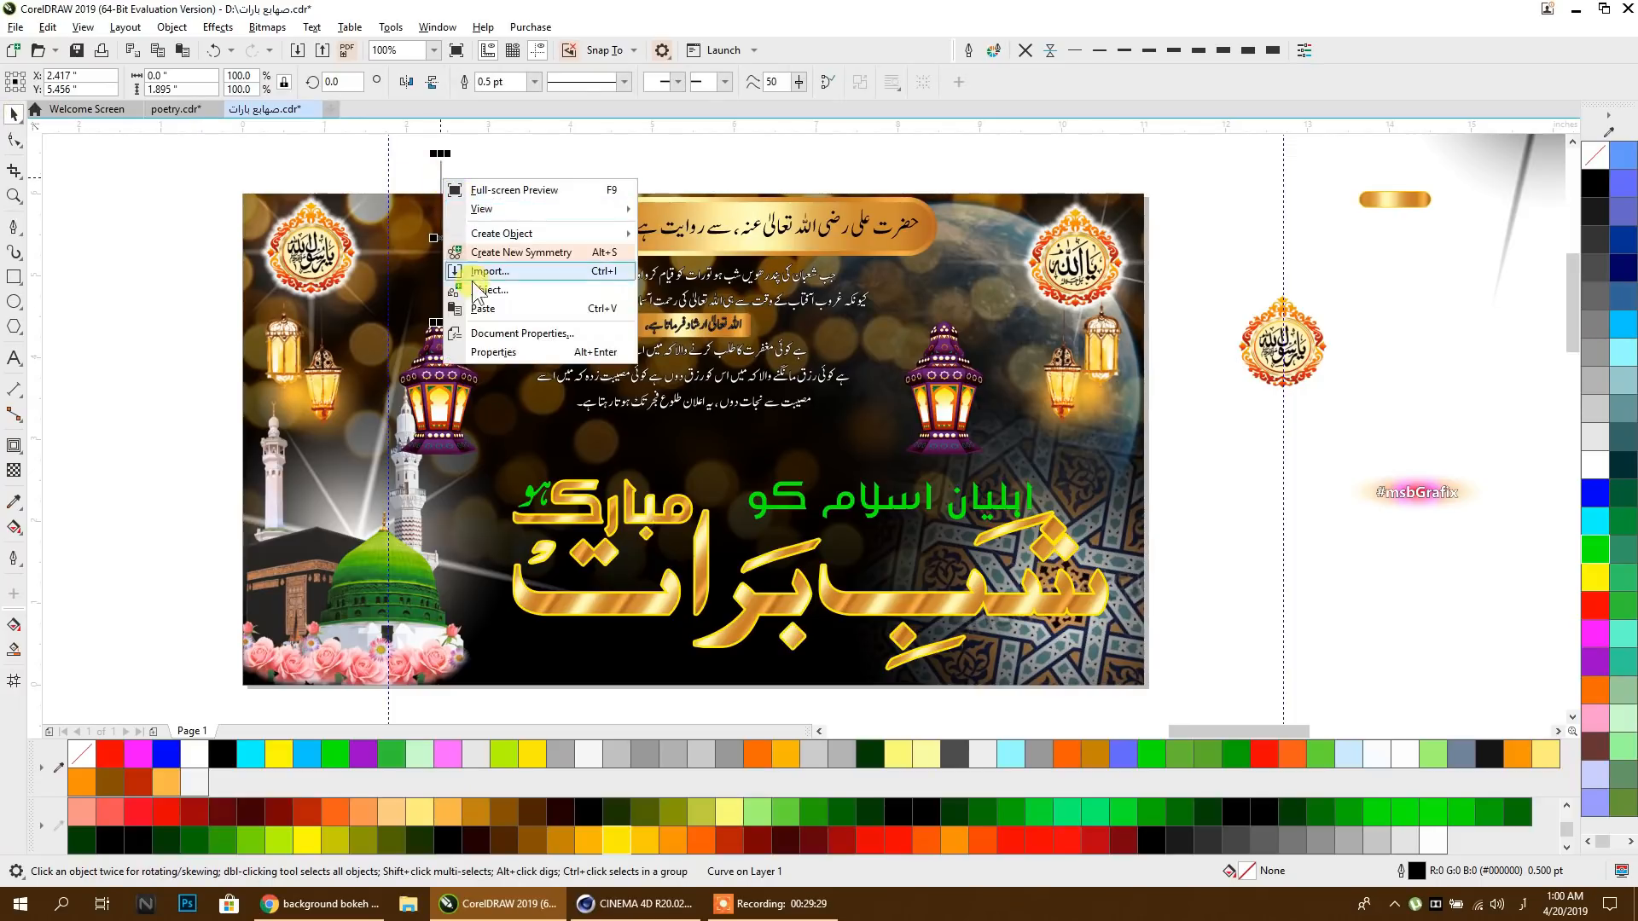
{"action": "left_click", "coordinate": [455, 135]}
Step: Convert the lantern line's outline to an object and fill it white
{"action": "scroll", "coordinate": [435, 186], "scroll_direction": "up", "scroll_amount": 2}
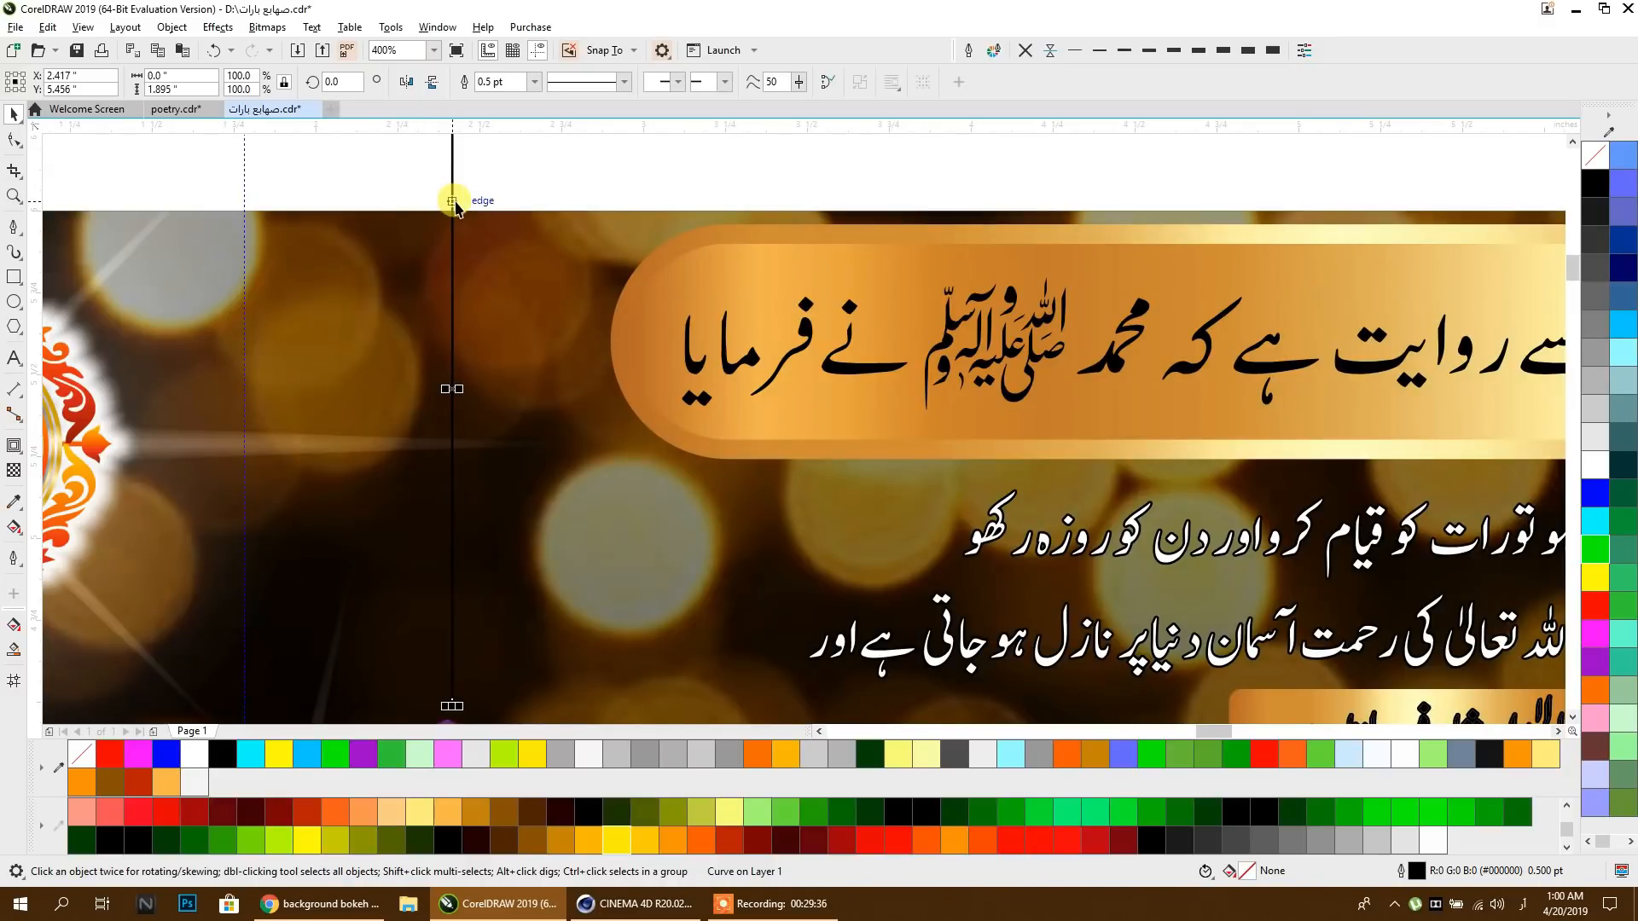
{"action": "key", "text": "ctrl+shift+q"}
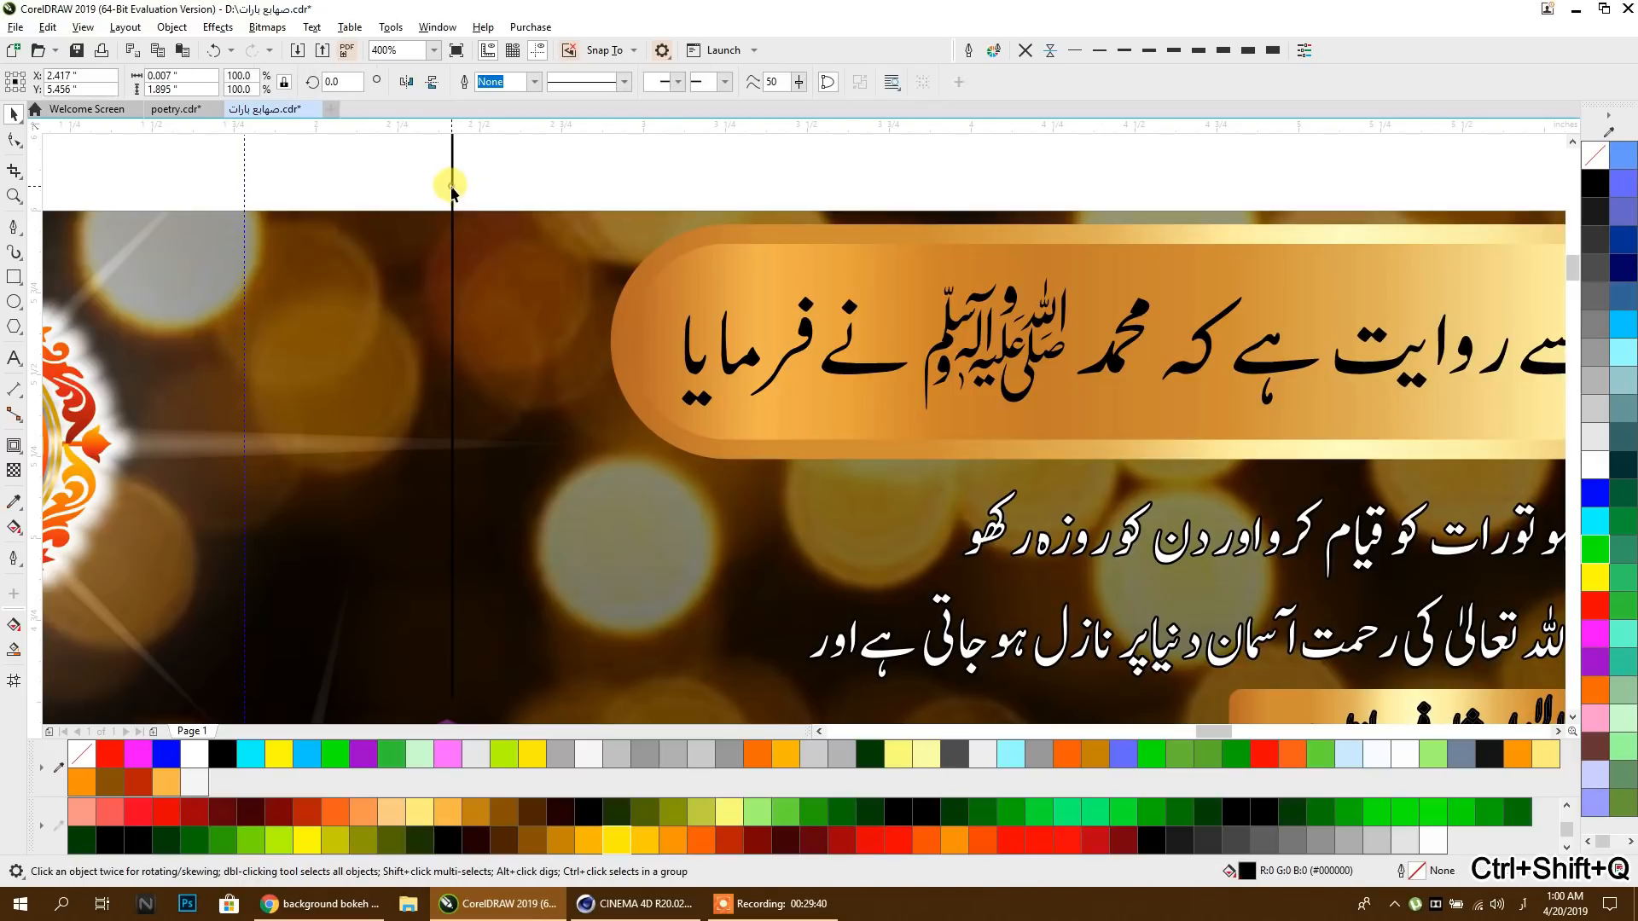
{"action": "scroll", "coordinate": [474, 203], "scroll_direction": "down", "scroll_amount": 1}
{"action": "left_click_drag", "start_coordinate": [465, 201], "coordinate": [375, 193]}
{"action": "left_click", "coordinate": [1592, 469]}
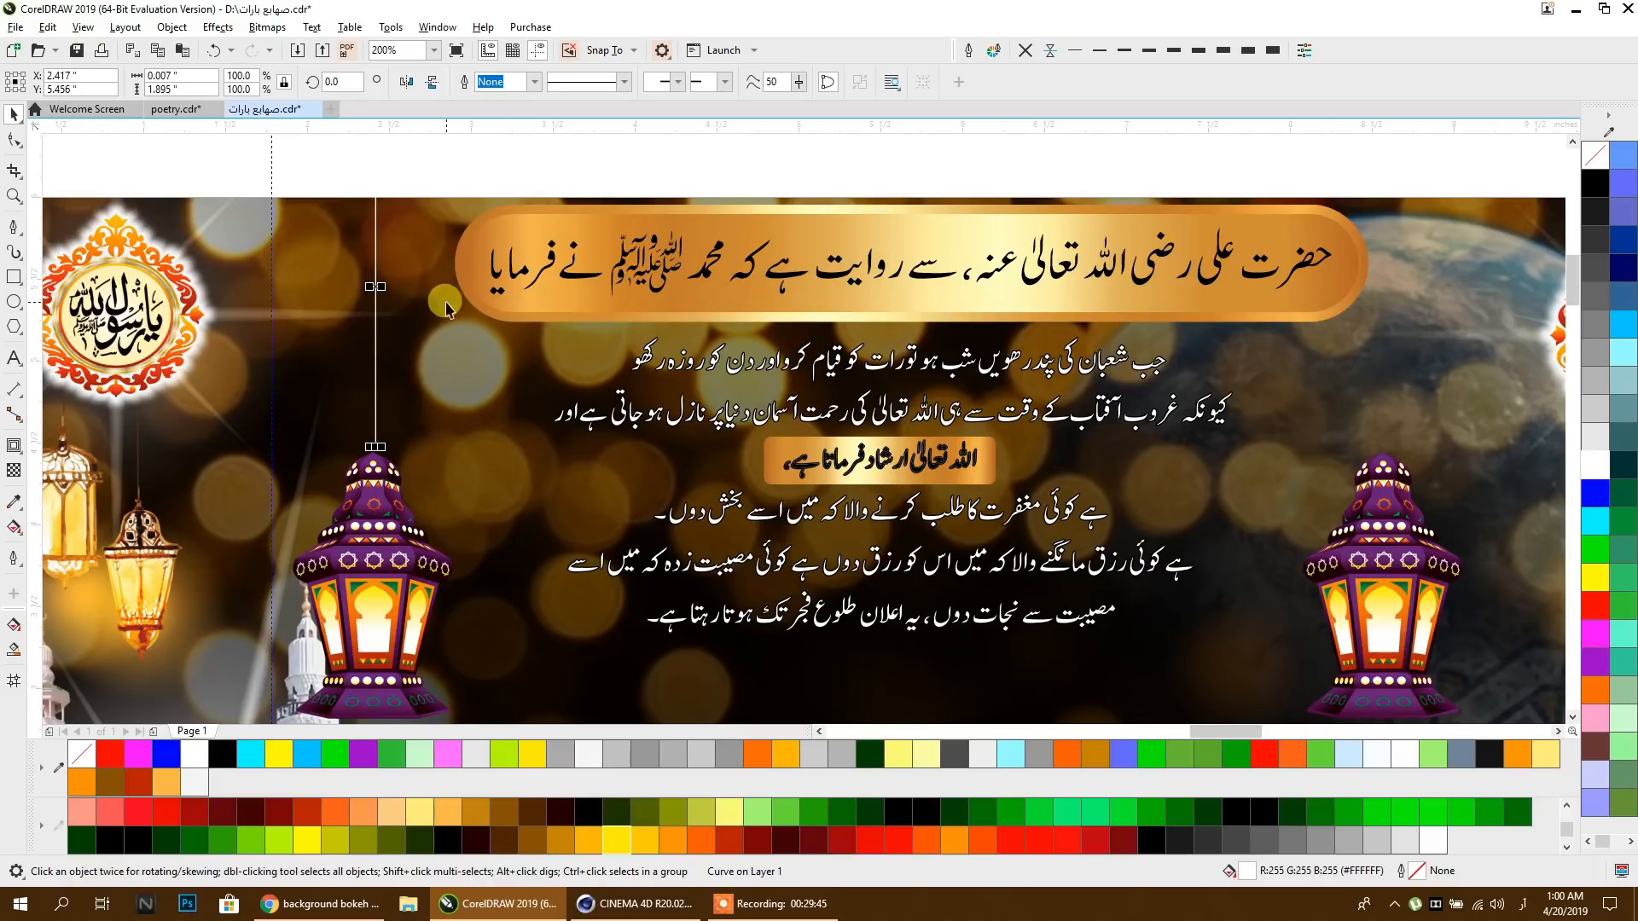
Step: Copy the white line above the other purple lantern and group both lines
{"action": "scroll", "coordinate": [446, 309], "scroll_direction": "down", "scroll_amount": 1}
{"action": "left_click_drag", "start_coordinate": [410, 237], "coordinate": [911, 250]}
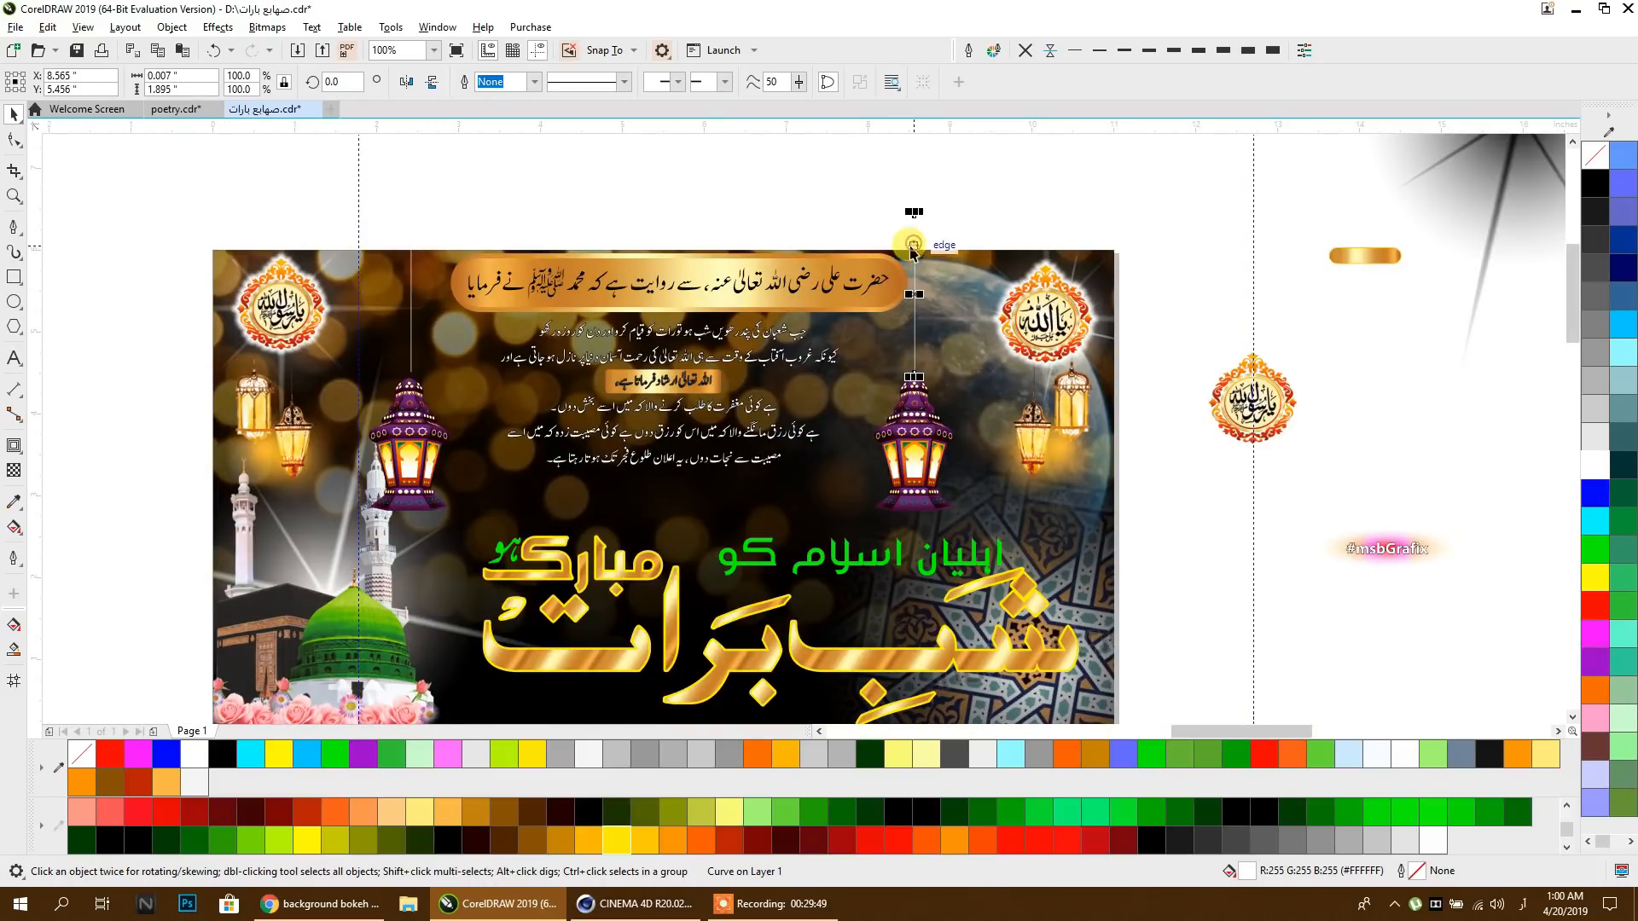
{"action": "left_click", "coordinate": [411, 243], "text": "shift"}
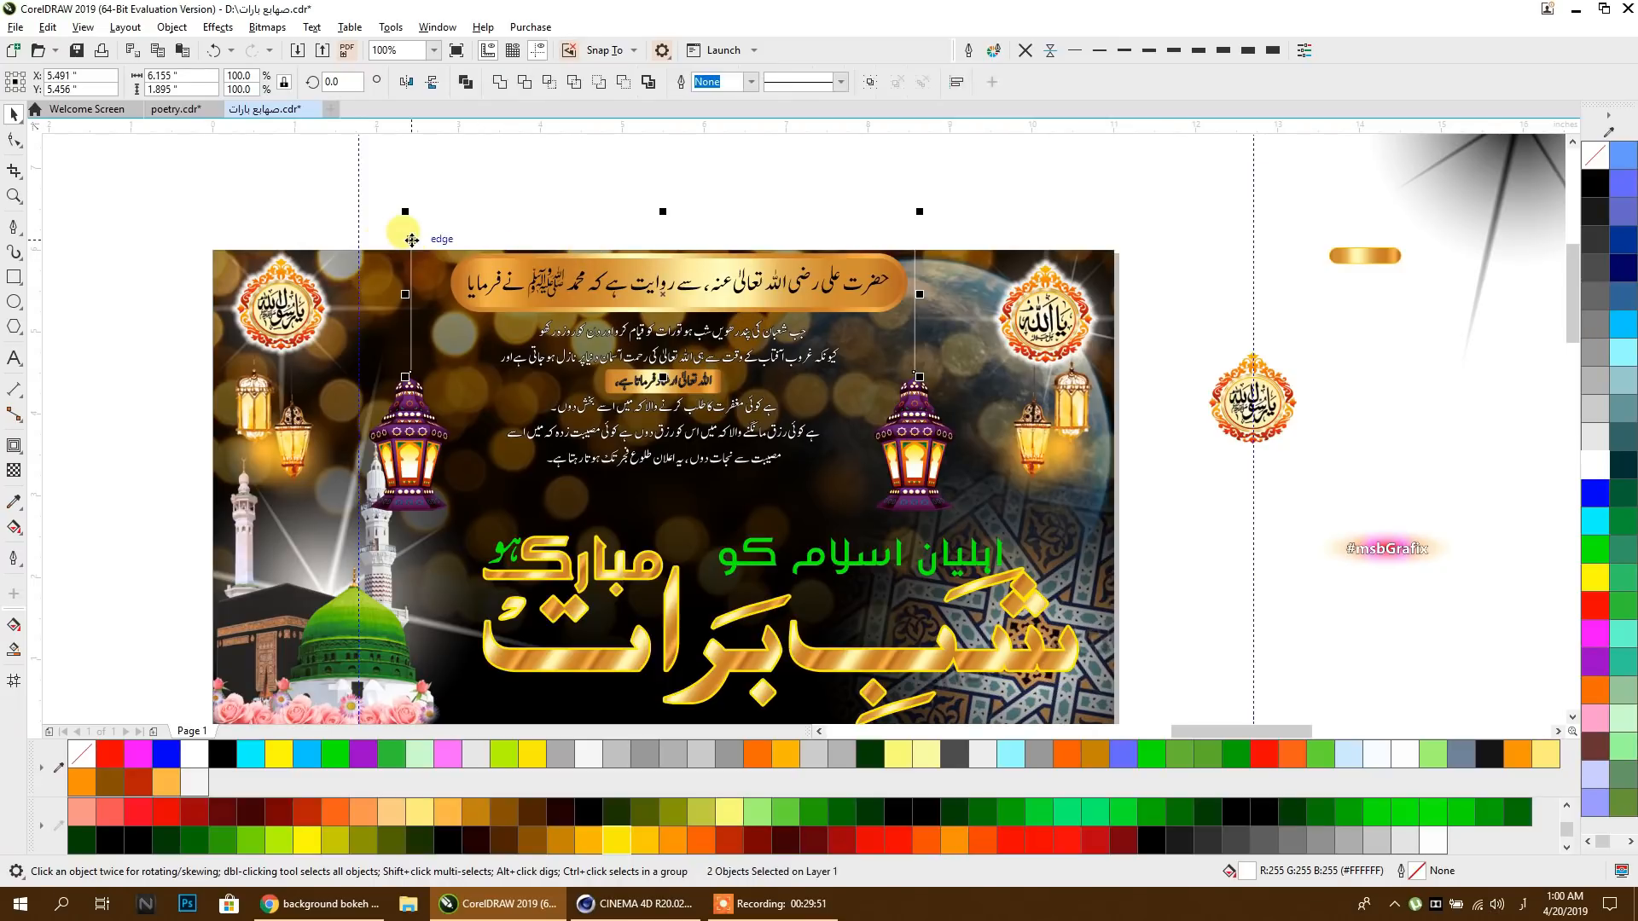
{"action": "key", "text": "ctrl+g"}
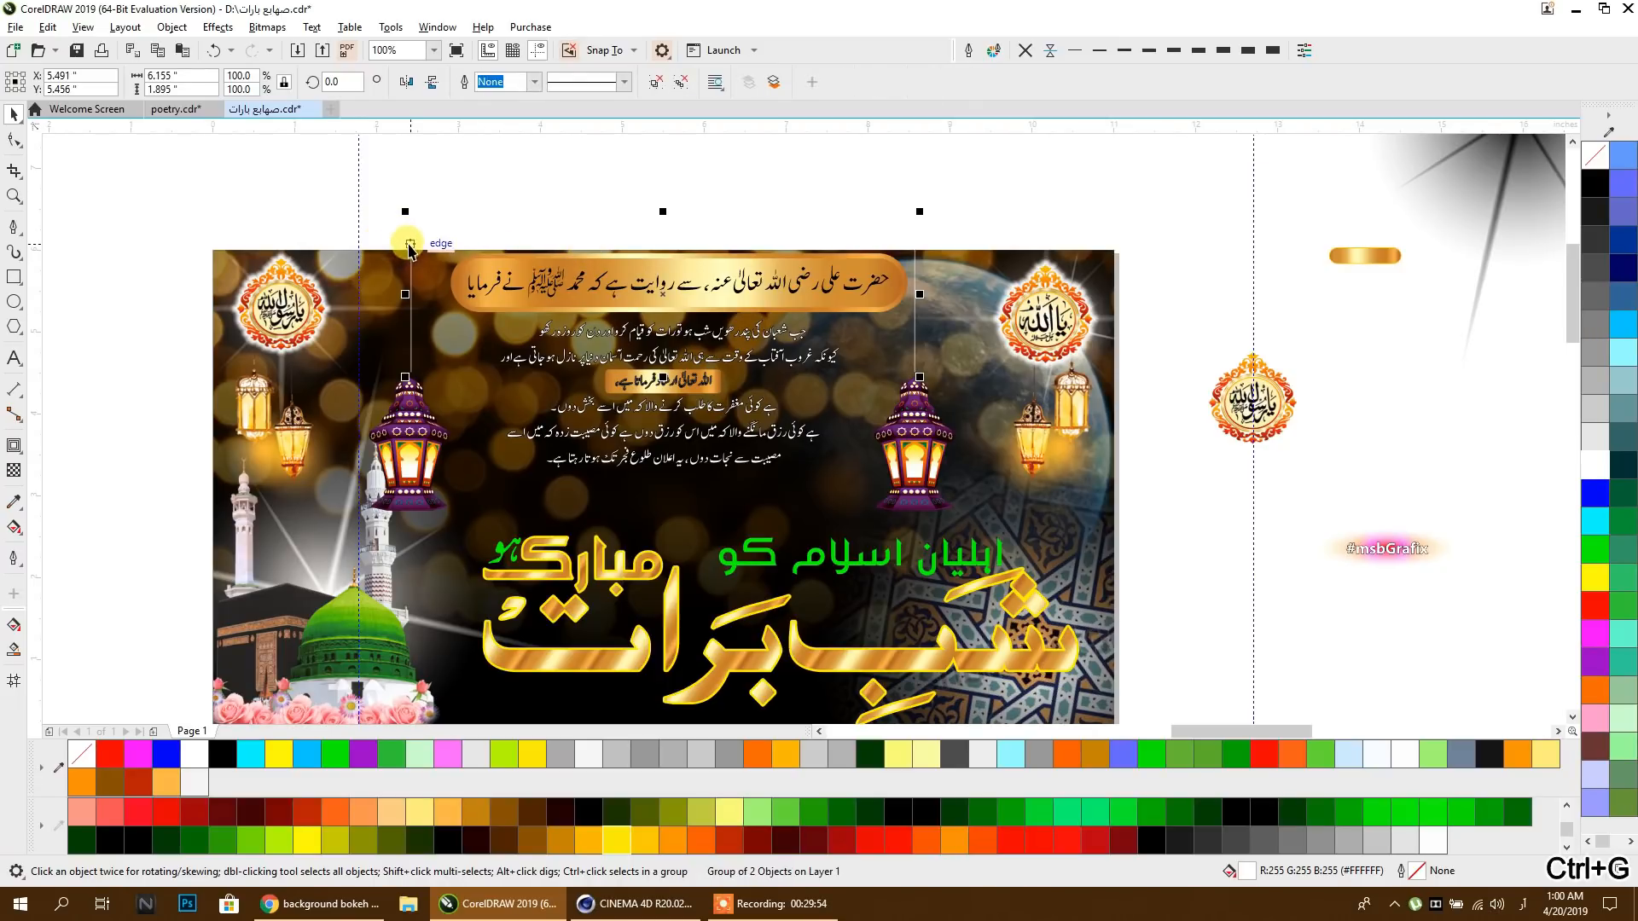
Step: PowerClip the grouped lines into the banner and lower them until they meet the tips of the purple lanterns
{"action": "right_click", "coordinate": [410, 247]}
{"action": "left_click", "coordinate": [478, 464]}
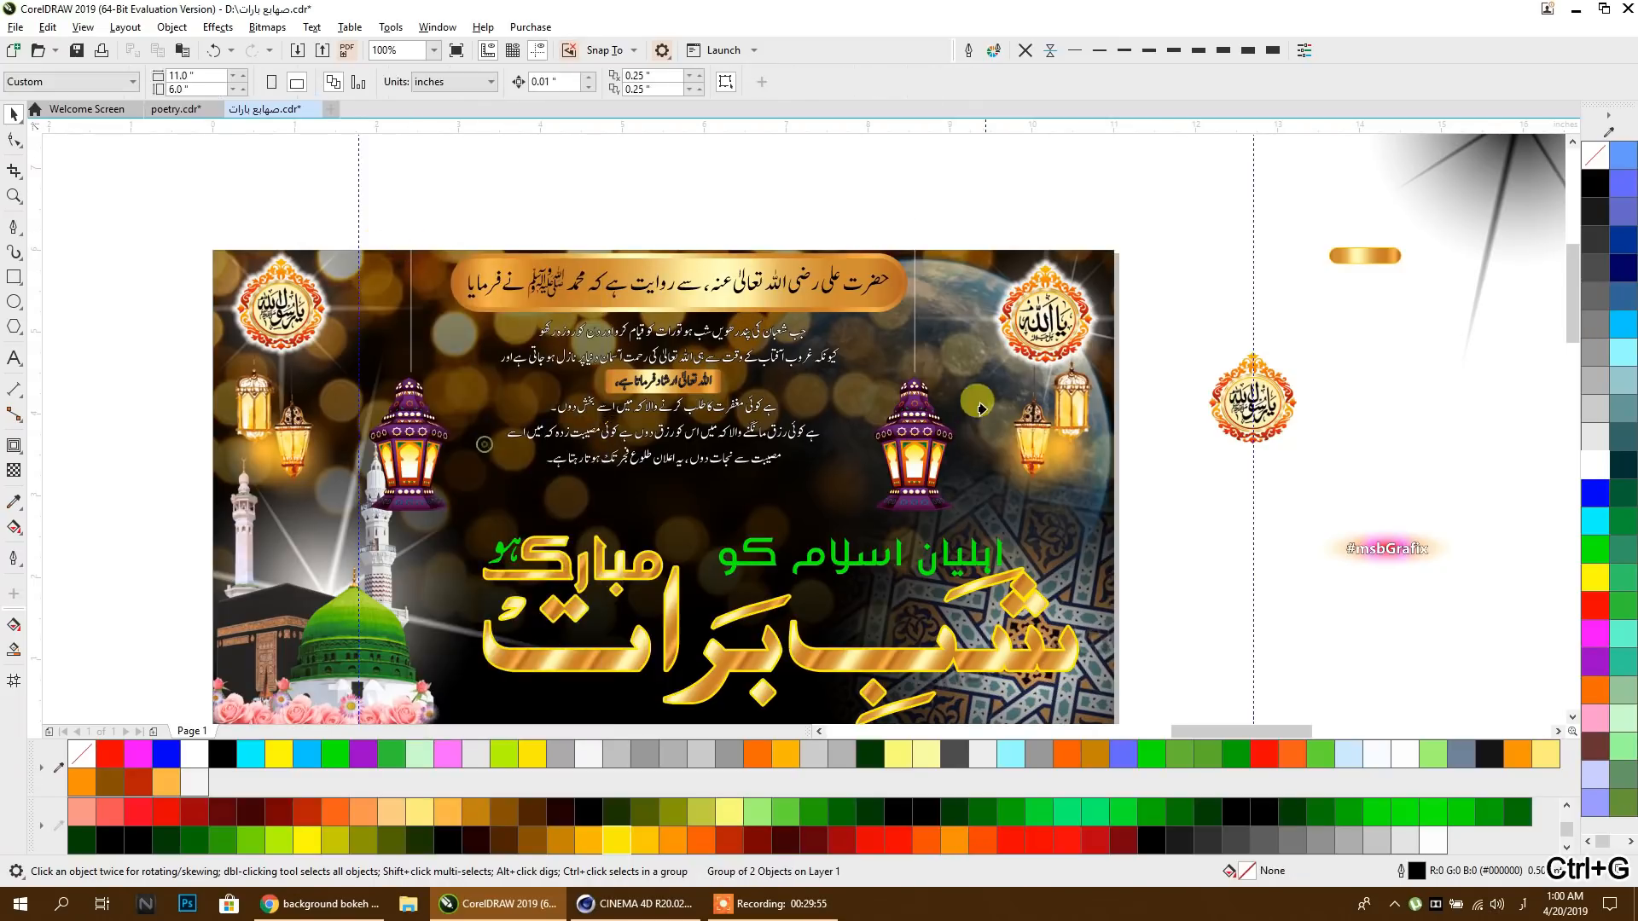
{"action": "left_click", "coordinate": [950, 337]}
{"action": "scroll", "coordinate": [917, 371], "scroll_direction": "up", "scroll_amount": 2}
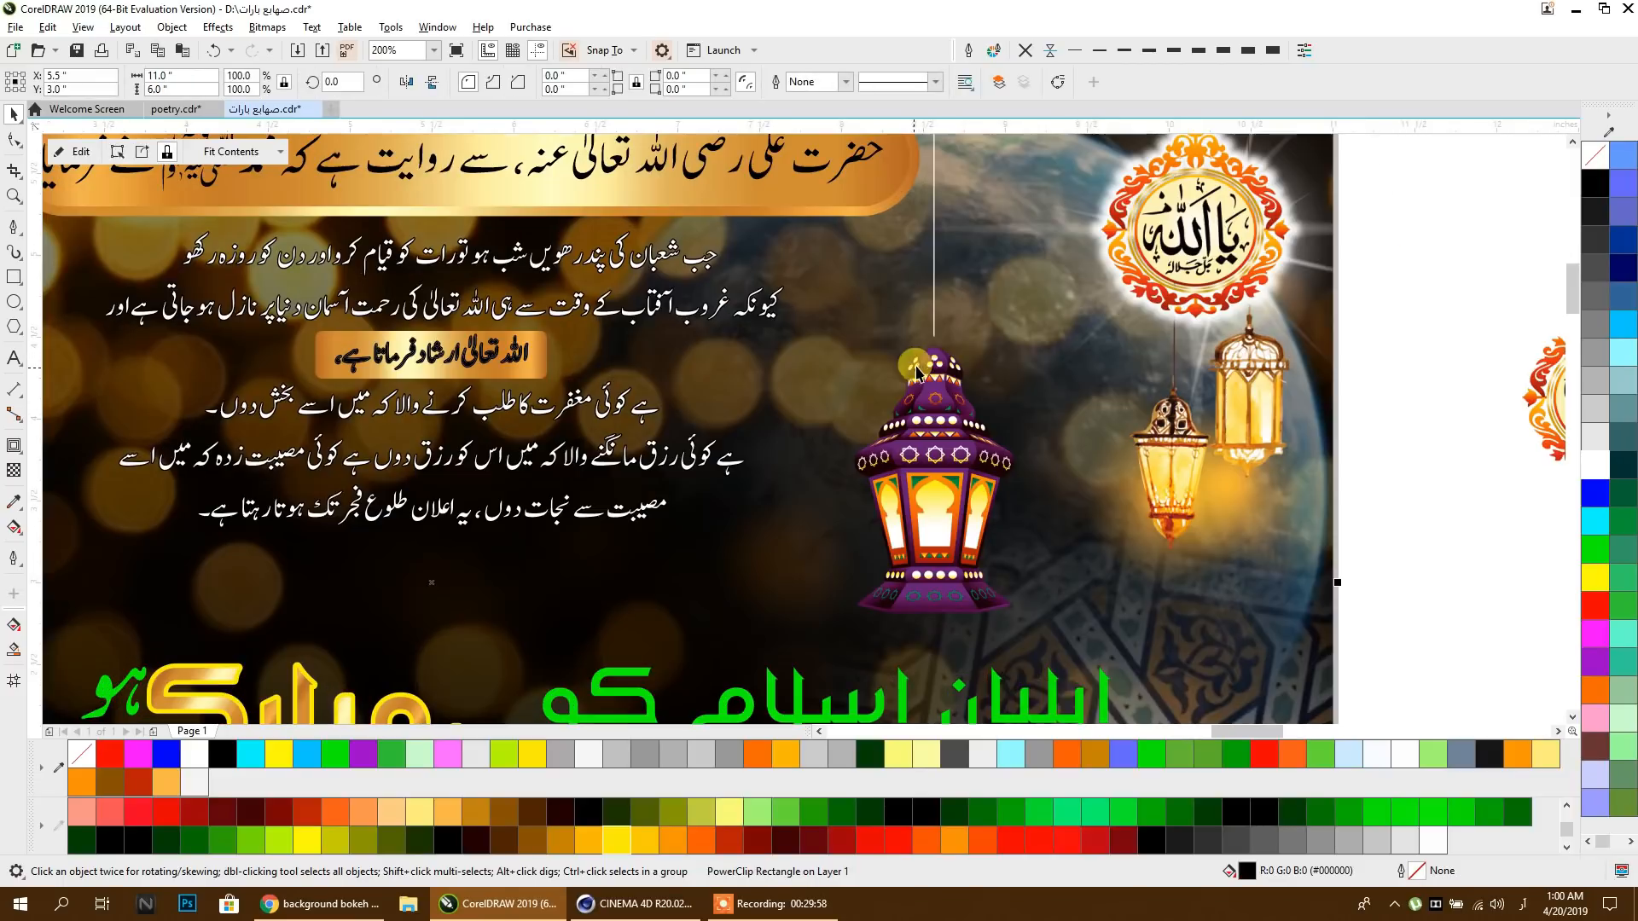
{"action": "scroll", "coordinate": [917, 368], "scroll_direction": "up", "scroll_amount": 4}
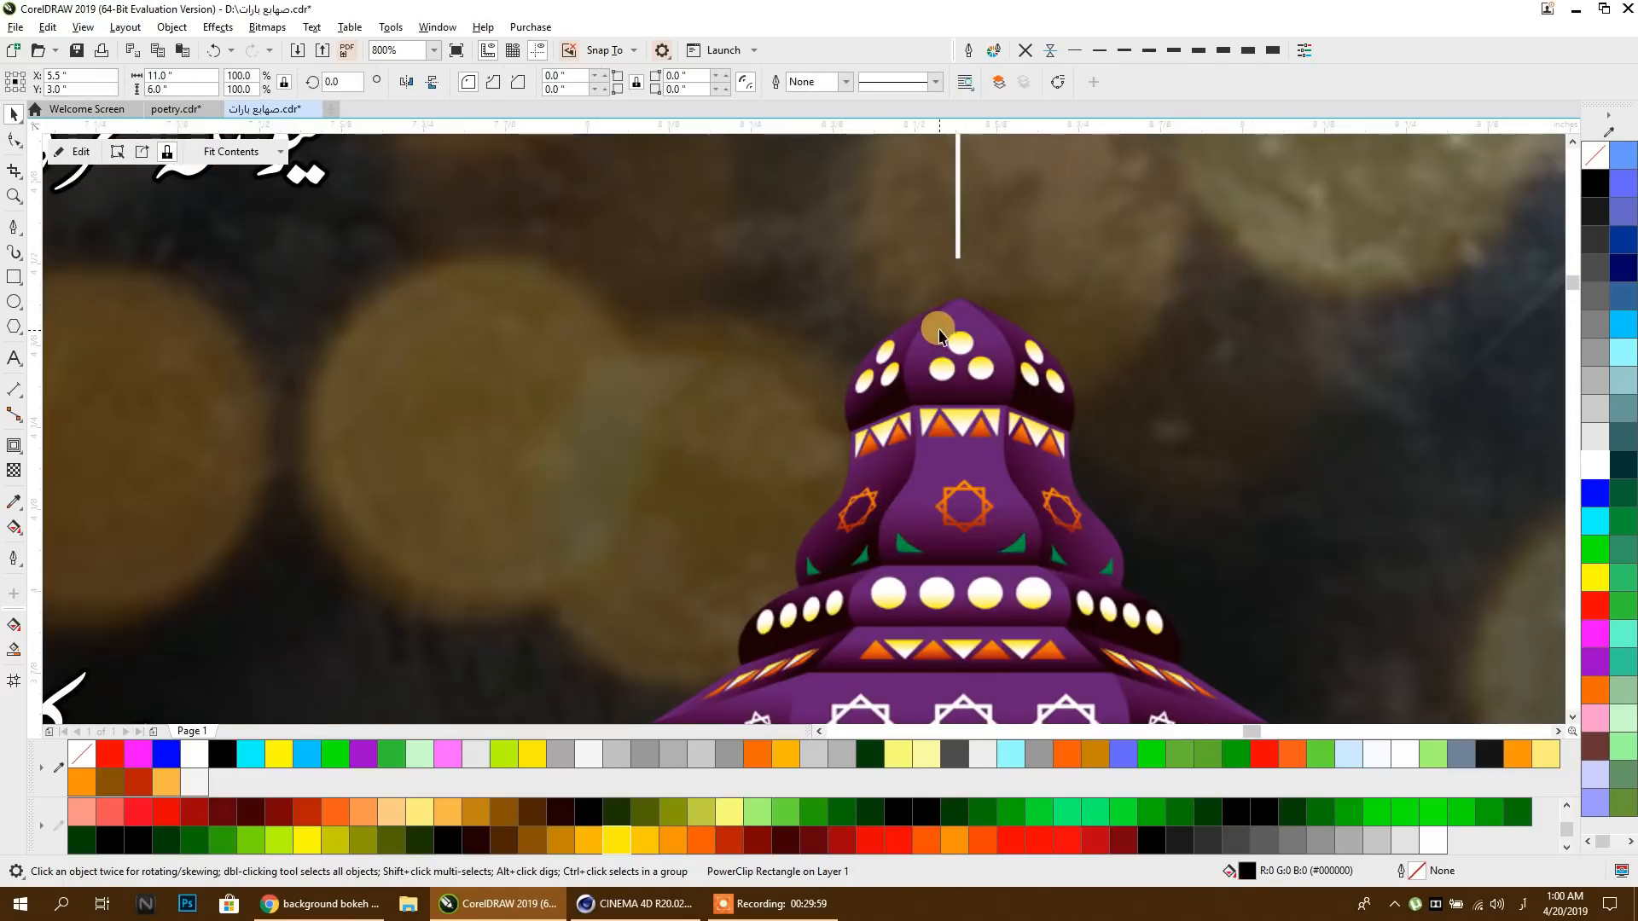
{"action": "double_click", "coordinate": [956, 246]}
{"action": "left_click_drag", "start_coordinate": [957, 258], "coordinate": [963, 304]}
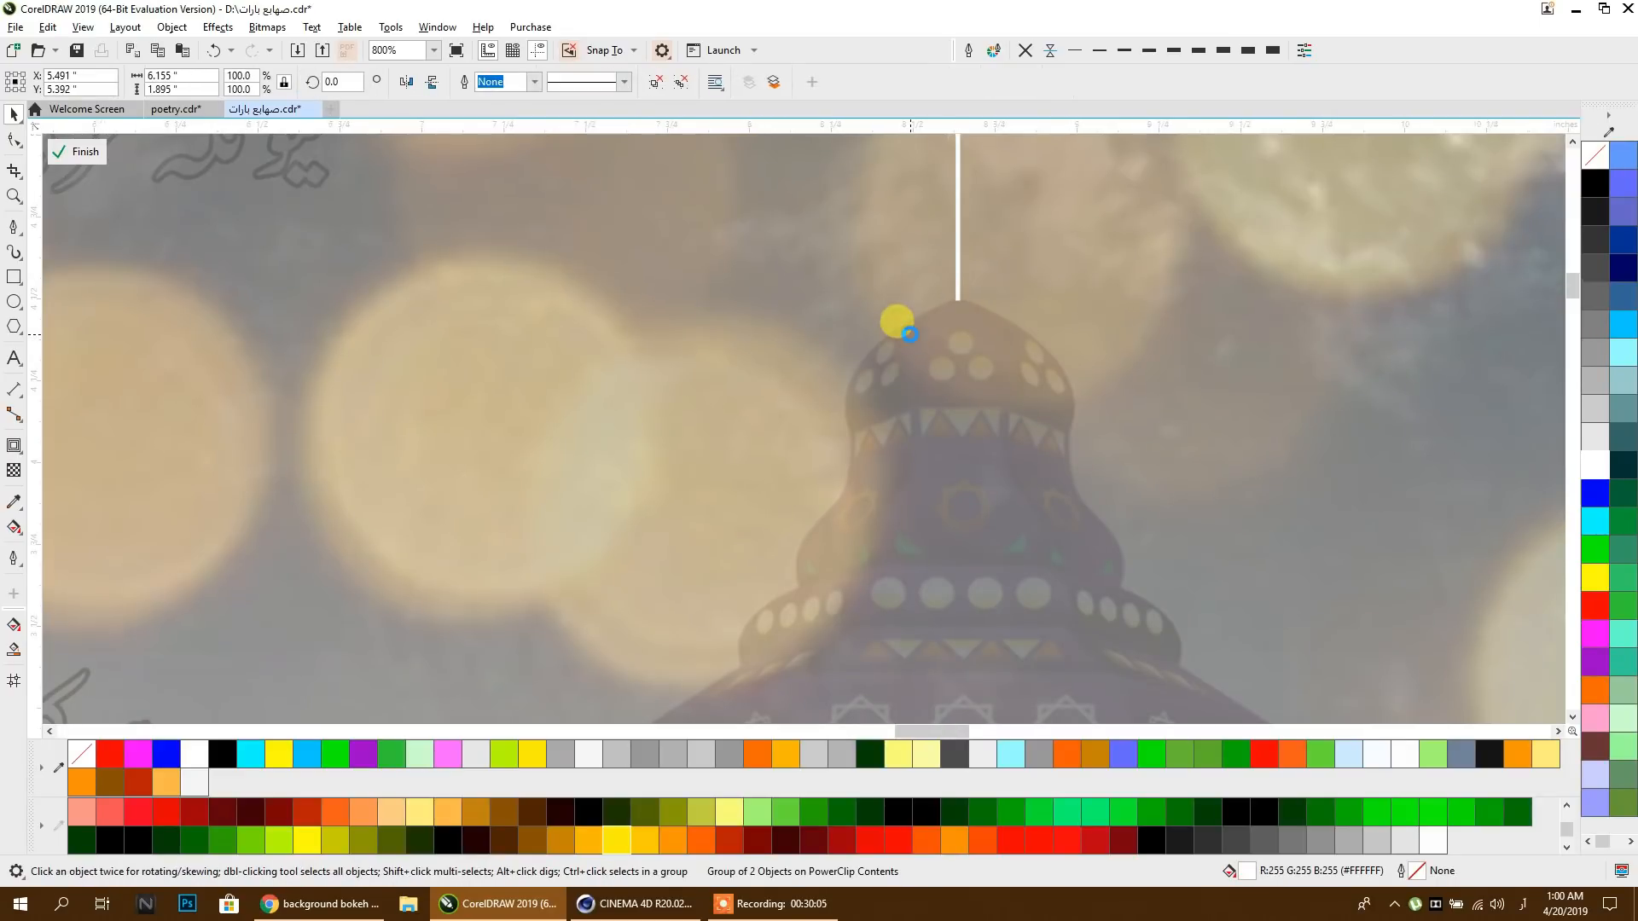
Step: Finish editing the banner's PowerClip contents and return to the whole page
{"action": "scroll", "coordinate": [896, 318], "scroll_direction": "down", "scroll_amount": 4}
{"action": "left_click", "coordinate": [1459, 290]}
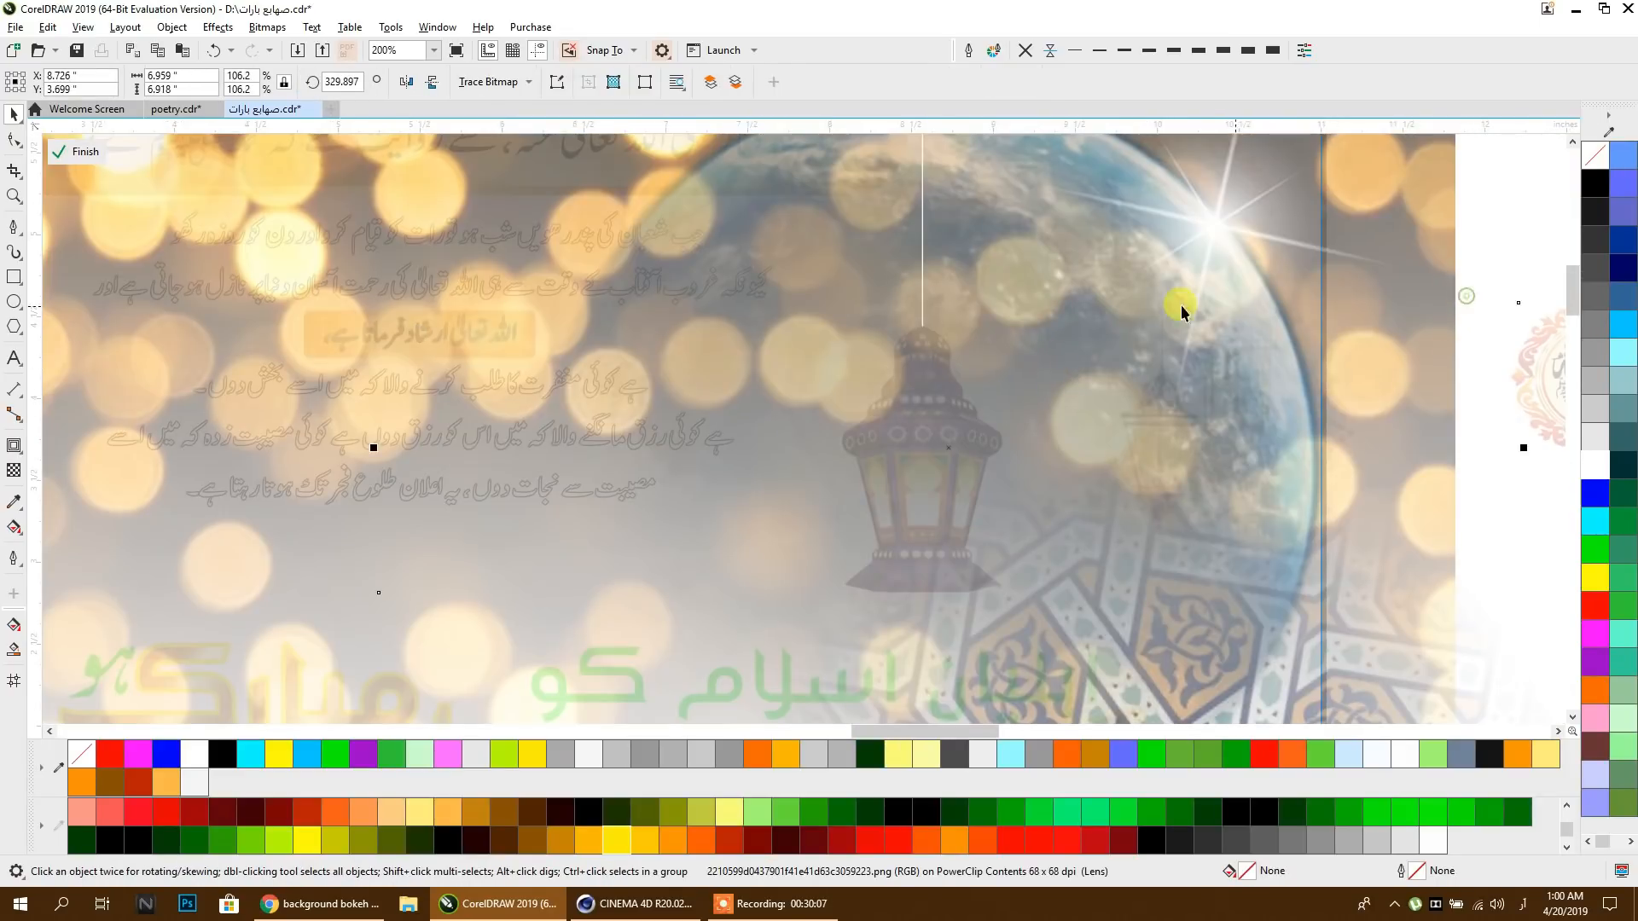
{"action": "scroll", "coordinate": [961, 291], "scroll_direction": "down", "scroll_amount": 1}
{"action": "left_click", "coordinate": [1254, 175], "text": "ctrl"}
{"action": "scroll", "coordinate": [827, 349], "scroll_direction": "down", "scroll_amount": 1}
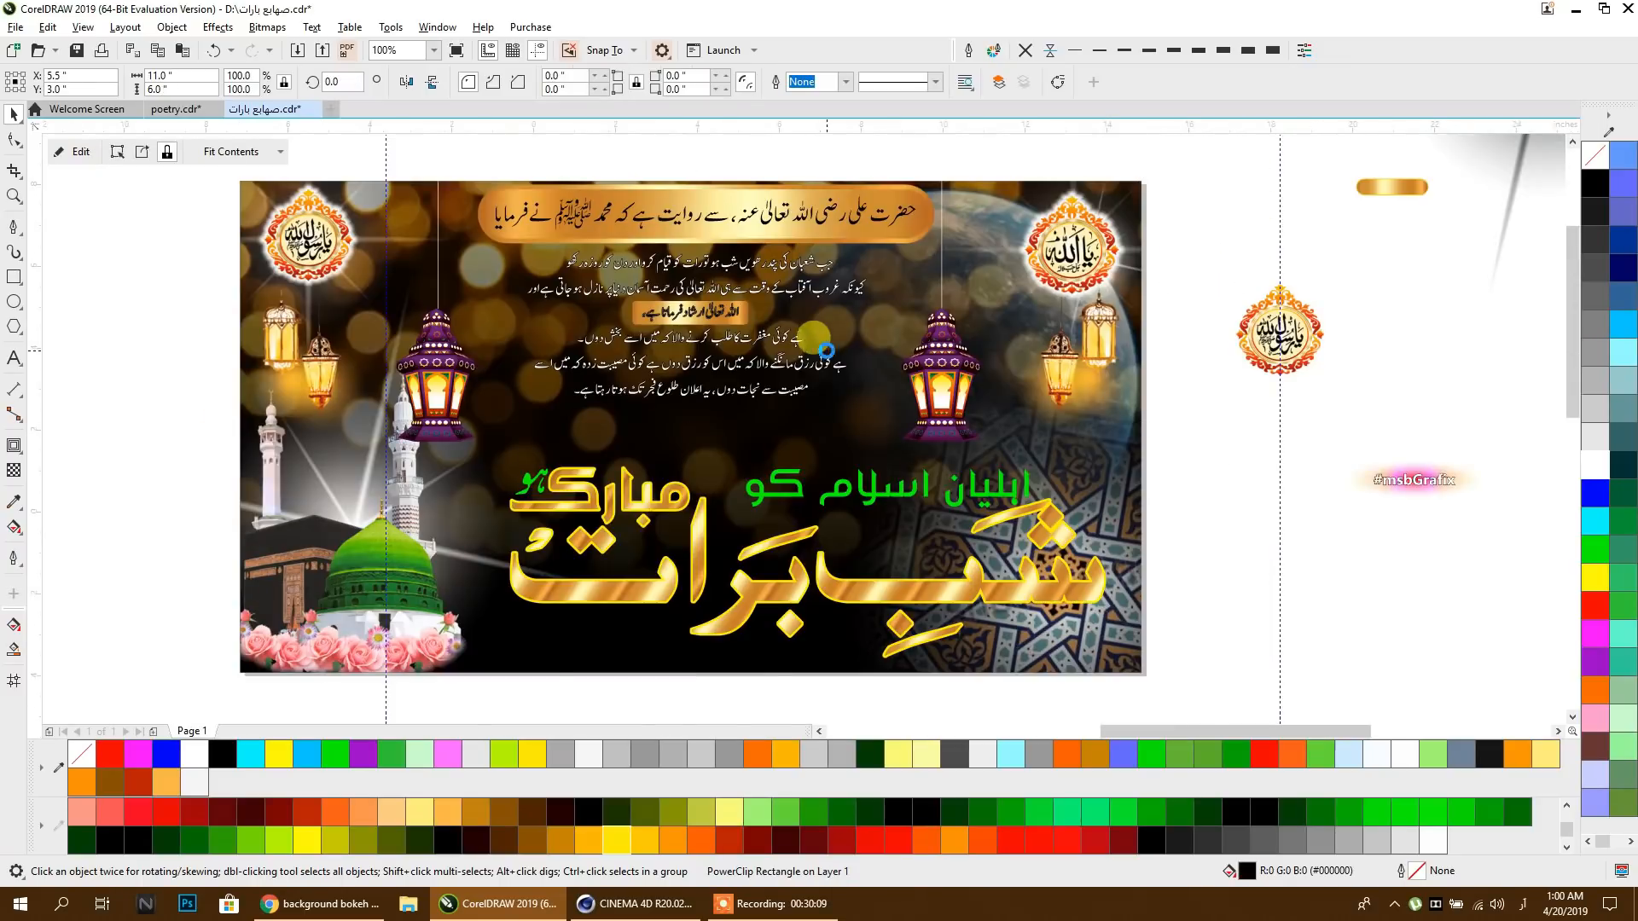
Step: Examine the assembled banner's overall layout, including the hadith text, lanterns, globe and geometric pattern
{"action": "scroll", "coordinate": [799, 429], "scroll_direction": "up", "scroll_amount": 1}
{"action": "left_click_drag", "start_coordinate": [1033, 381], "coordinate": [1035, 437]}
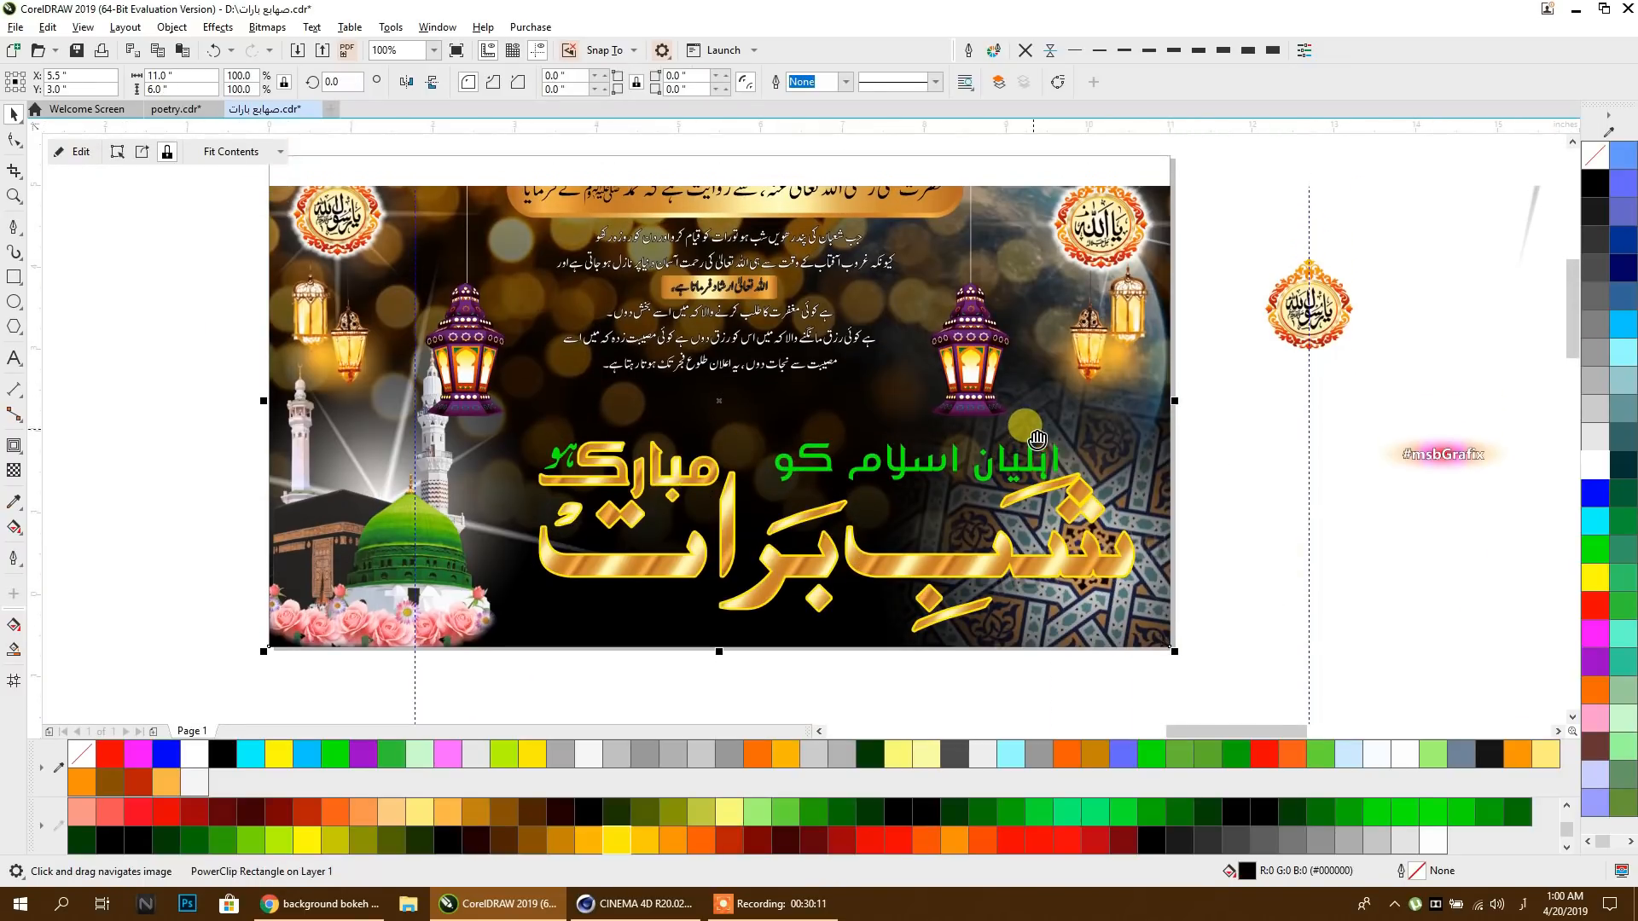
{"action": "left_click", "coordinate": [1148, 387]}
{"action": "left_click", "coordinate": [1144, 382]}
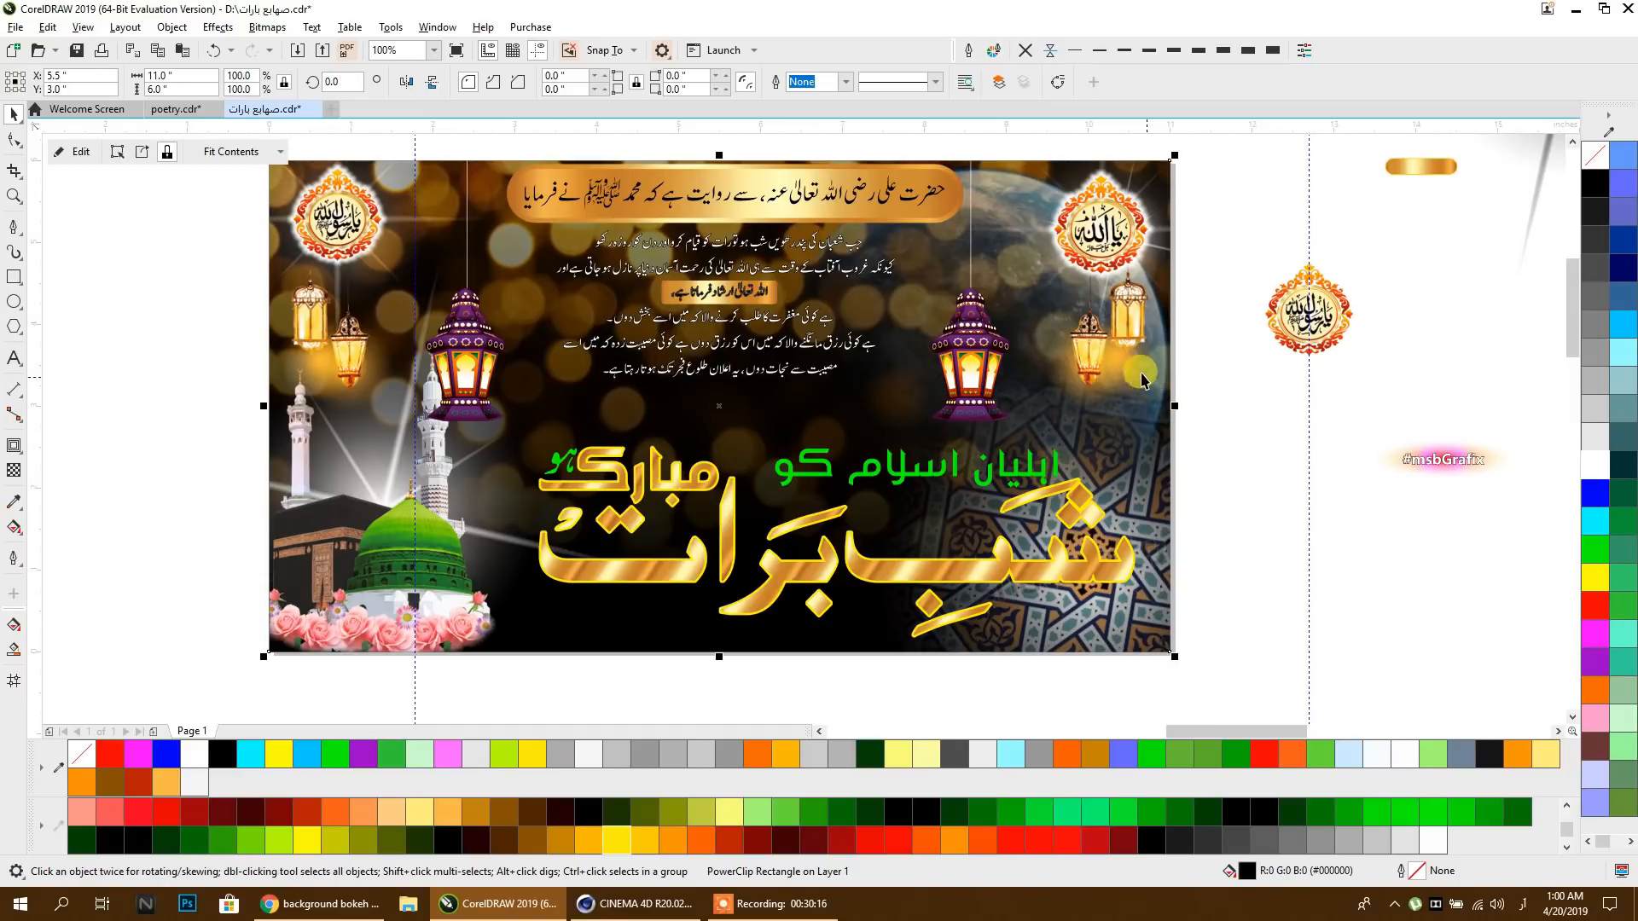
{"action": "left_click", "coordinate": [1017, 204]}
{"action": "left_click_drag", "start_coordinate": [1019, 220], "coordinate": [1167, 329]}
{"action": "left_click", "coordinate": [1225, 206]}
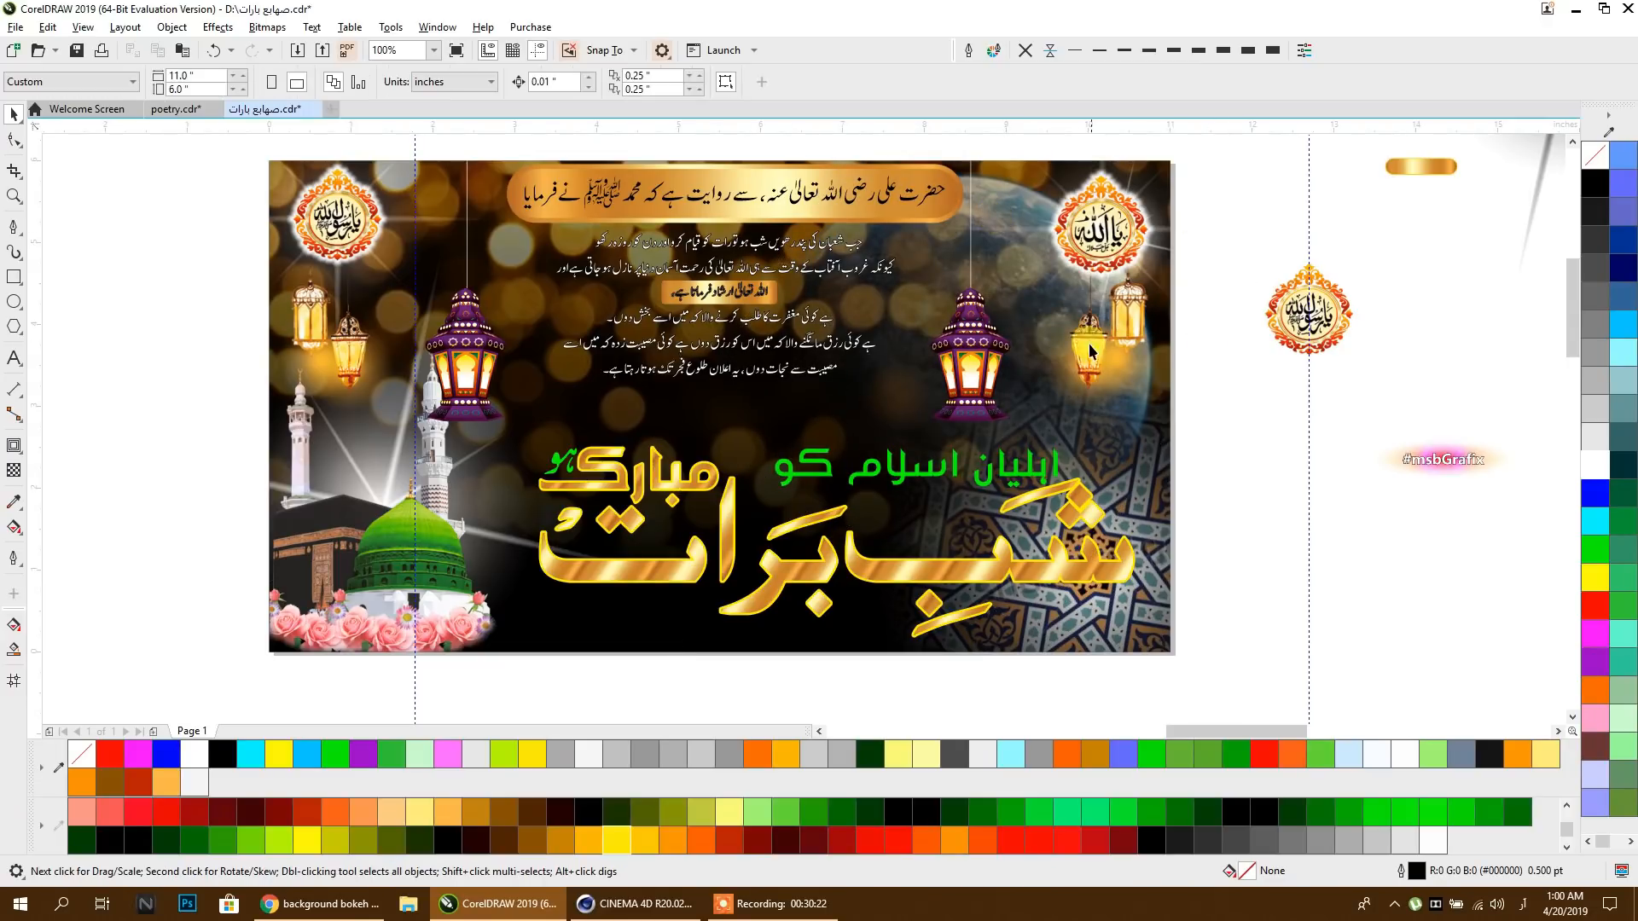
{"action": "mouse_move", "coordinate": [1149, 640]}
{"action": "left_mouse_down"}
{"action": "mouse_move", "coordinate": [1107, 637]}
{"action": "mouse_move", "coordinate": [1131, 654]}
{"action": "left_mouse_up"}
{"action": "left_click", "coordinate": [1205, 604]}
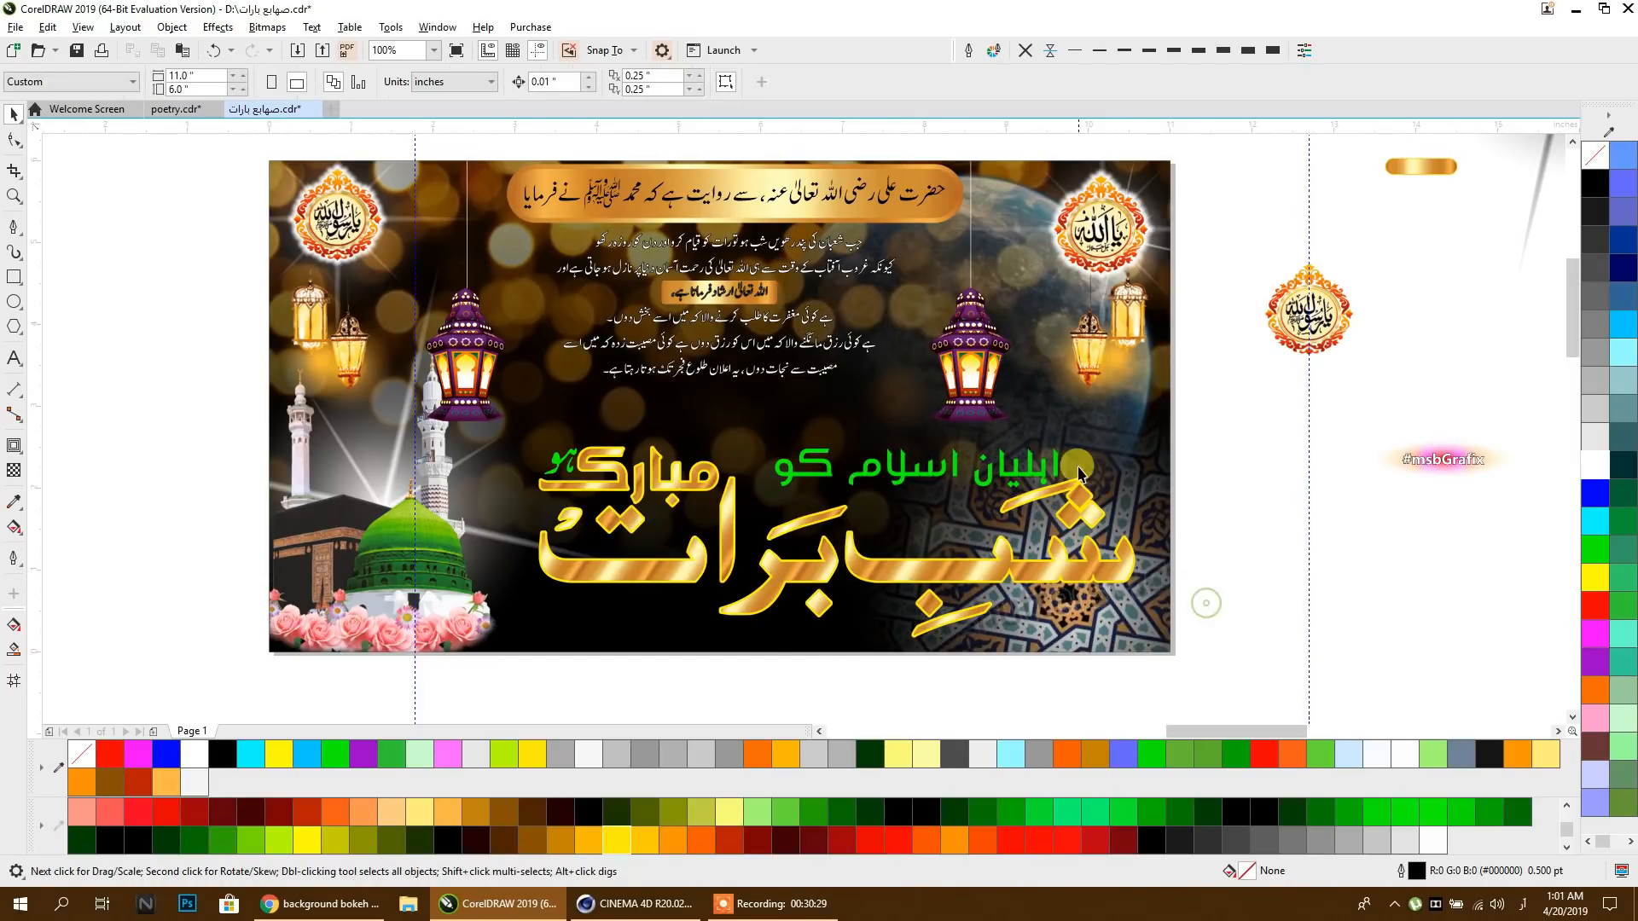
Step: Apply an elliptical fountain transparency to the sunset photo so it fades out around the praying man's silhouette
{"action": "scroll", "coordinate": [909, 415], "scroll_direction": "down", "scroll_amount": 5}
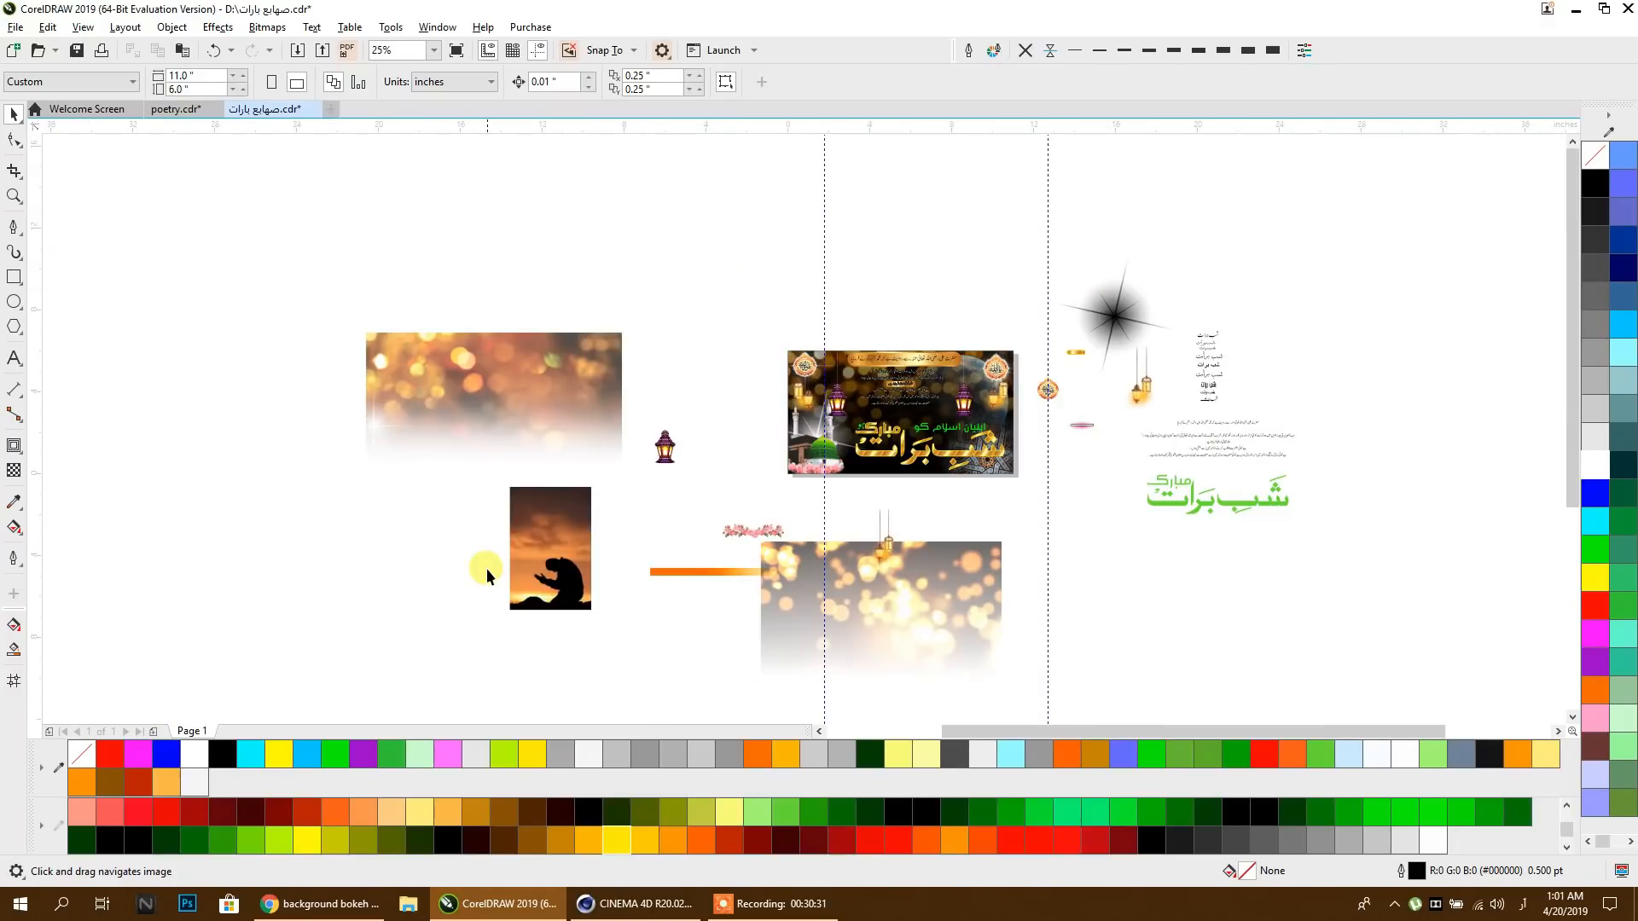
{"action": "left_click", "coordinate": [553, 589]}
{"action": "scroll", "coordinate": [553, 589], "scroll_direction": "up", "scroll_amount": 2}
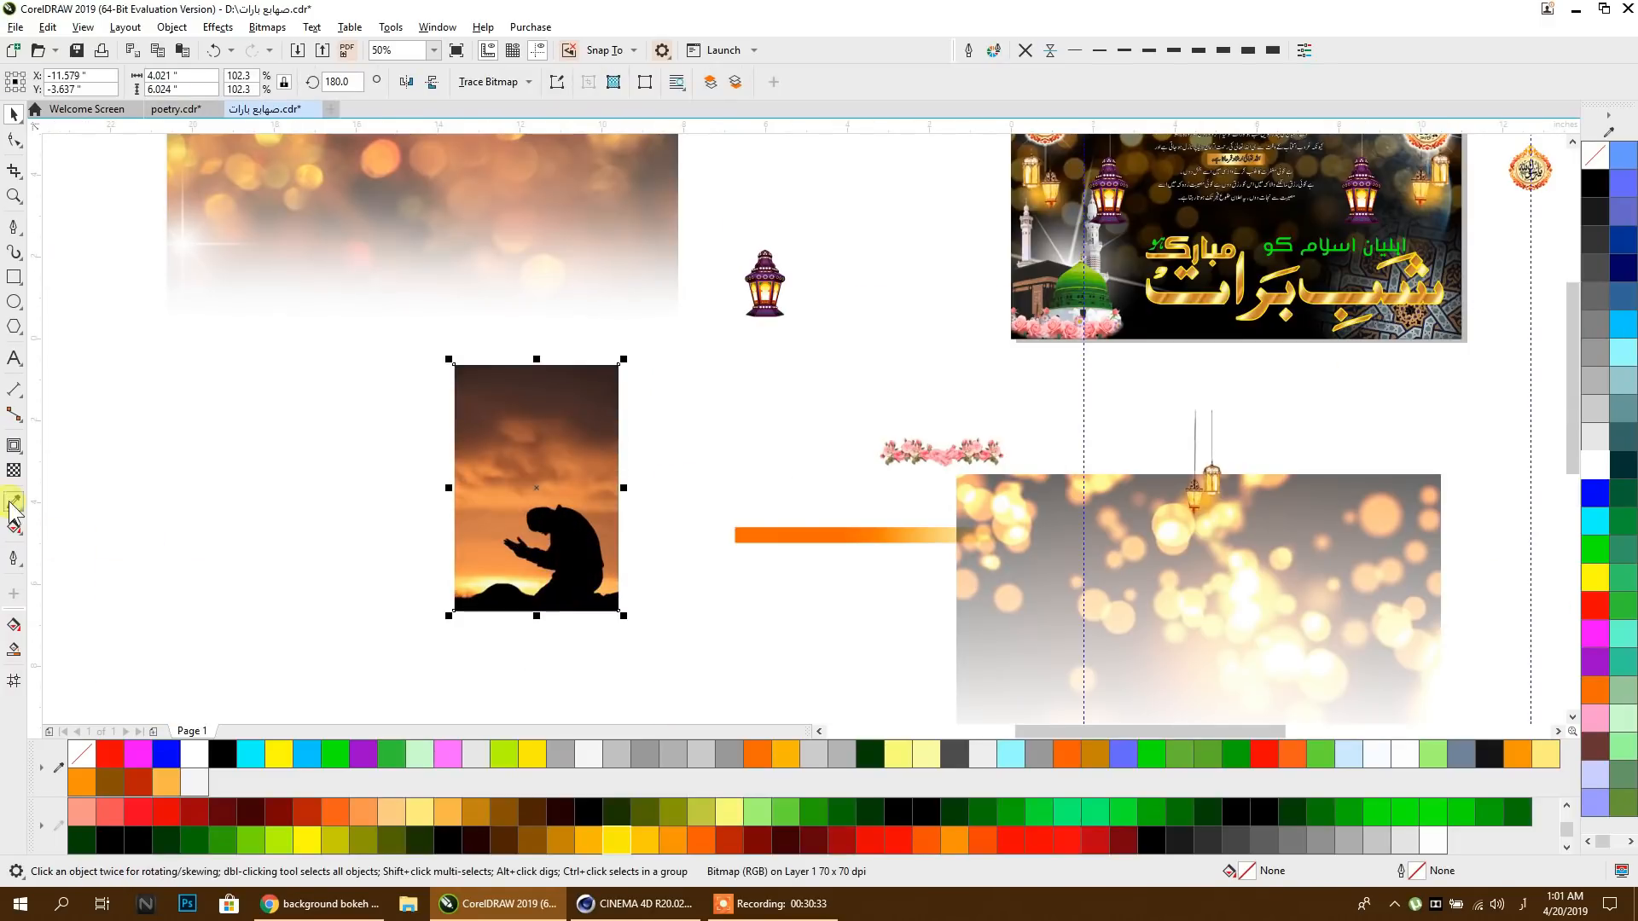
{"action": "left_click", "coordinate": [12, 472]}
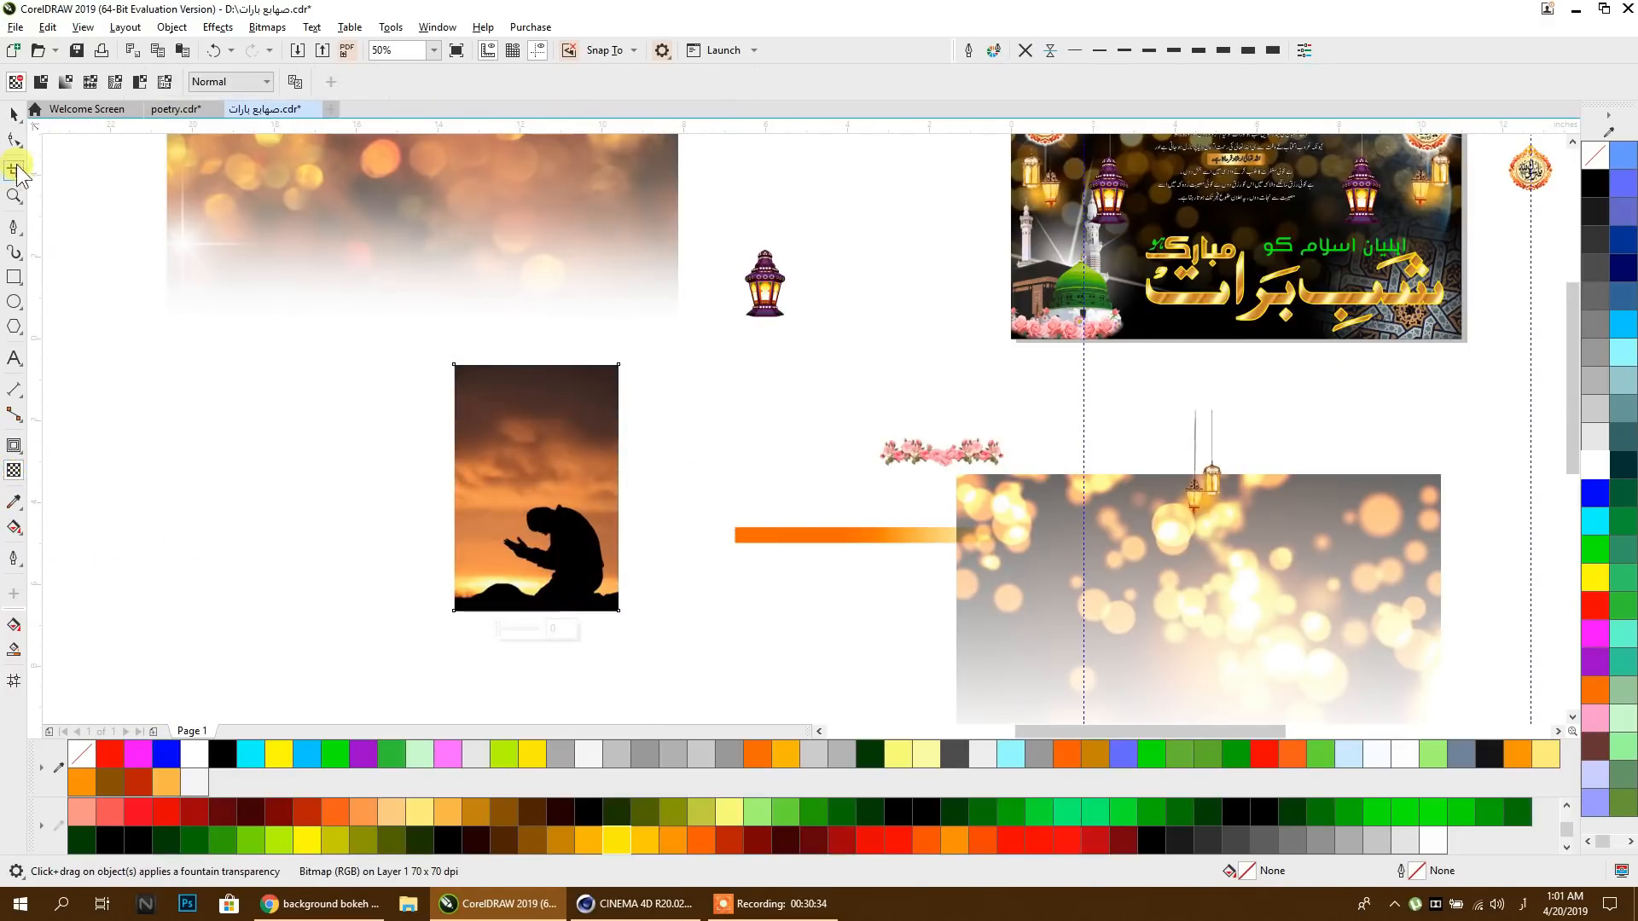
{"action": "left_click", "coordinate": [65, 82]}
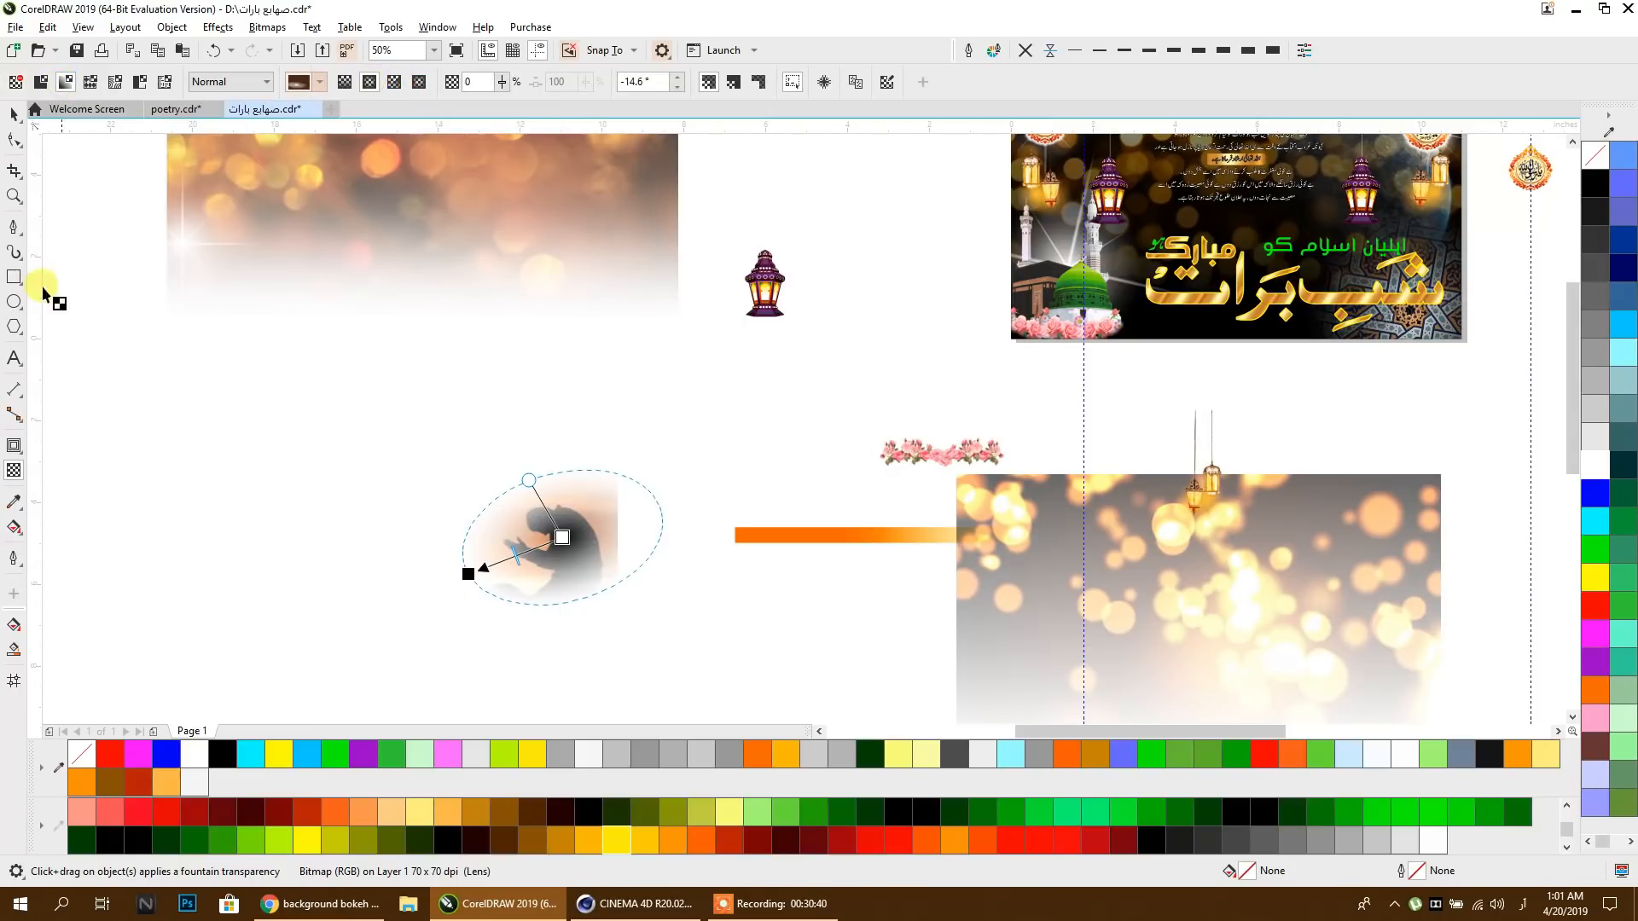
Step: Move the faded praying man photo over the banner's geometric pattern and PowerClip it inside the banner
{"action": "left_click", "coordinate": [12, 117]}
{"action": "left_click_drag", "start_coordinate": [586, 530], "coordinate": [914, 314]}
{"action": "right_click", "coordinate": [915, 315]}
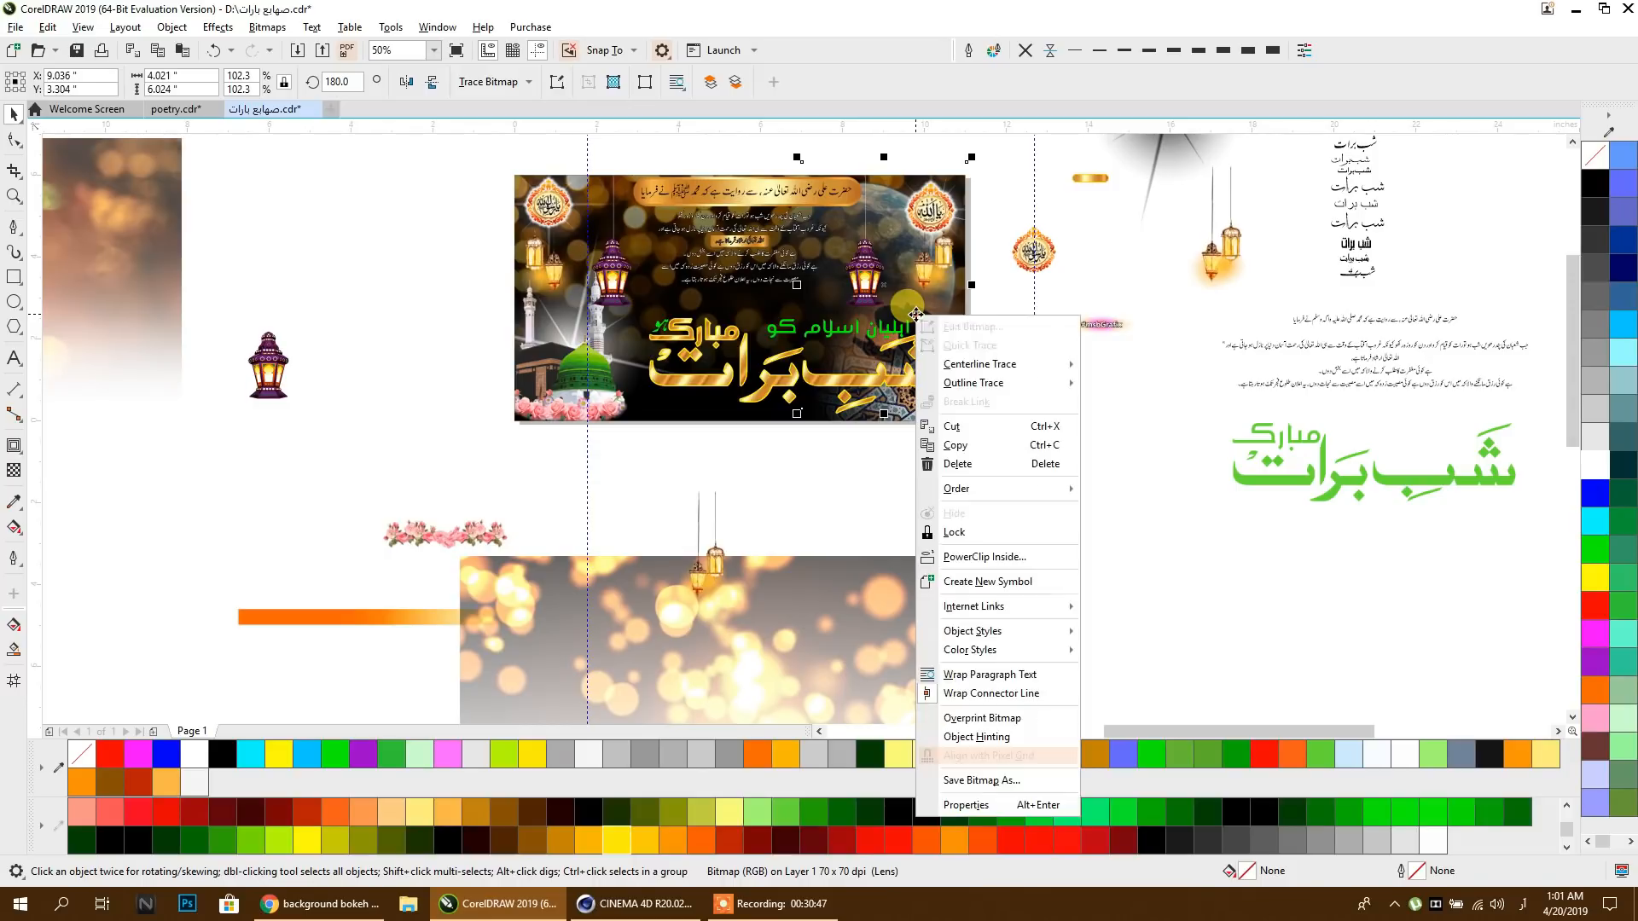
{"action": "left_click", "coordinate": [981, 556]}
{"action": "left_click", "coordinate": [699, 401]}
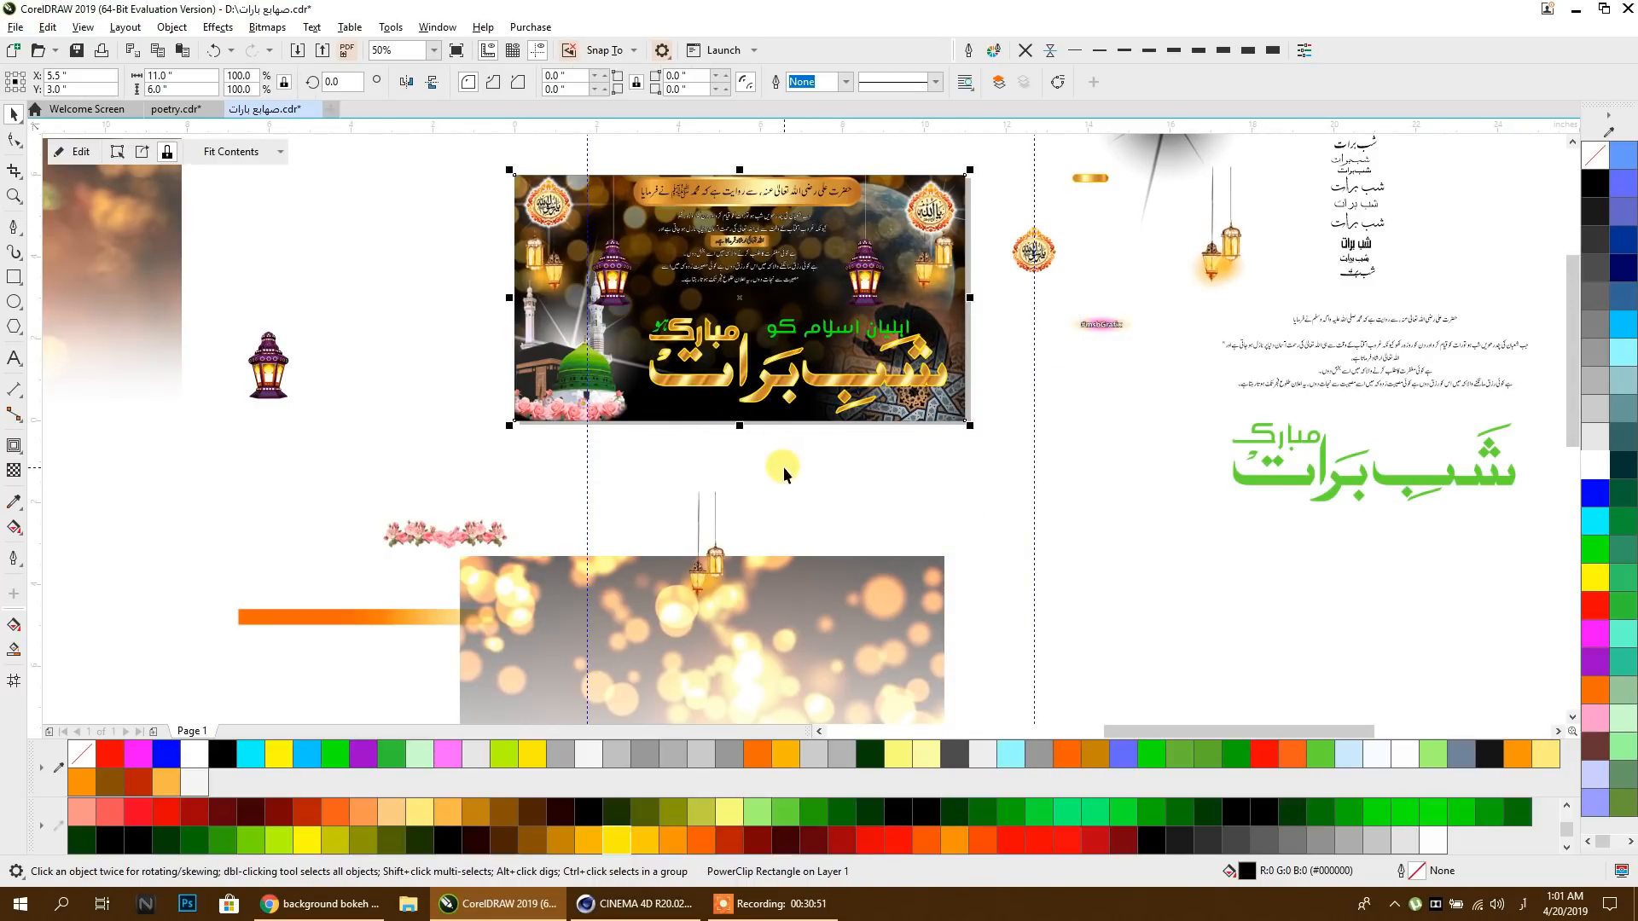
{"action": "left_click_drag", "start_coordinate": [783, 467], "coordinate": [783, 488]}
{"action": "left_click", "coordinate": [801, 500]}
Step: Examine the light and dark sample Shab-e-Barat banners placed away from the working page
{"action": "scroll", "coordinate": [797, 495], "scroll_direction": "down", "scroll_amount": 2}
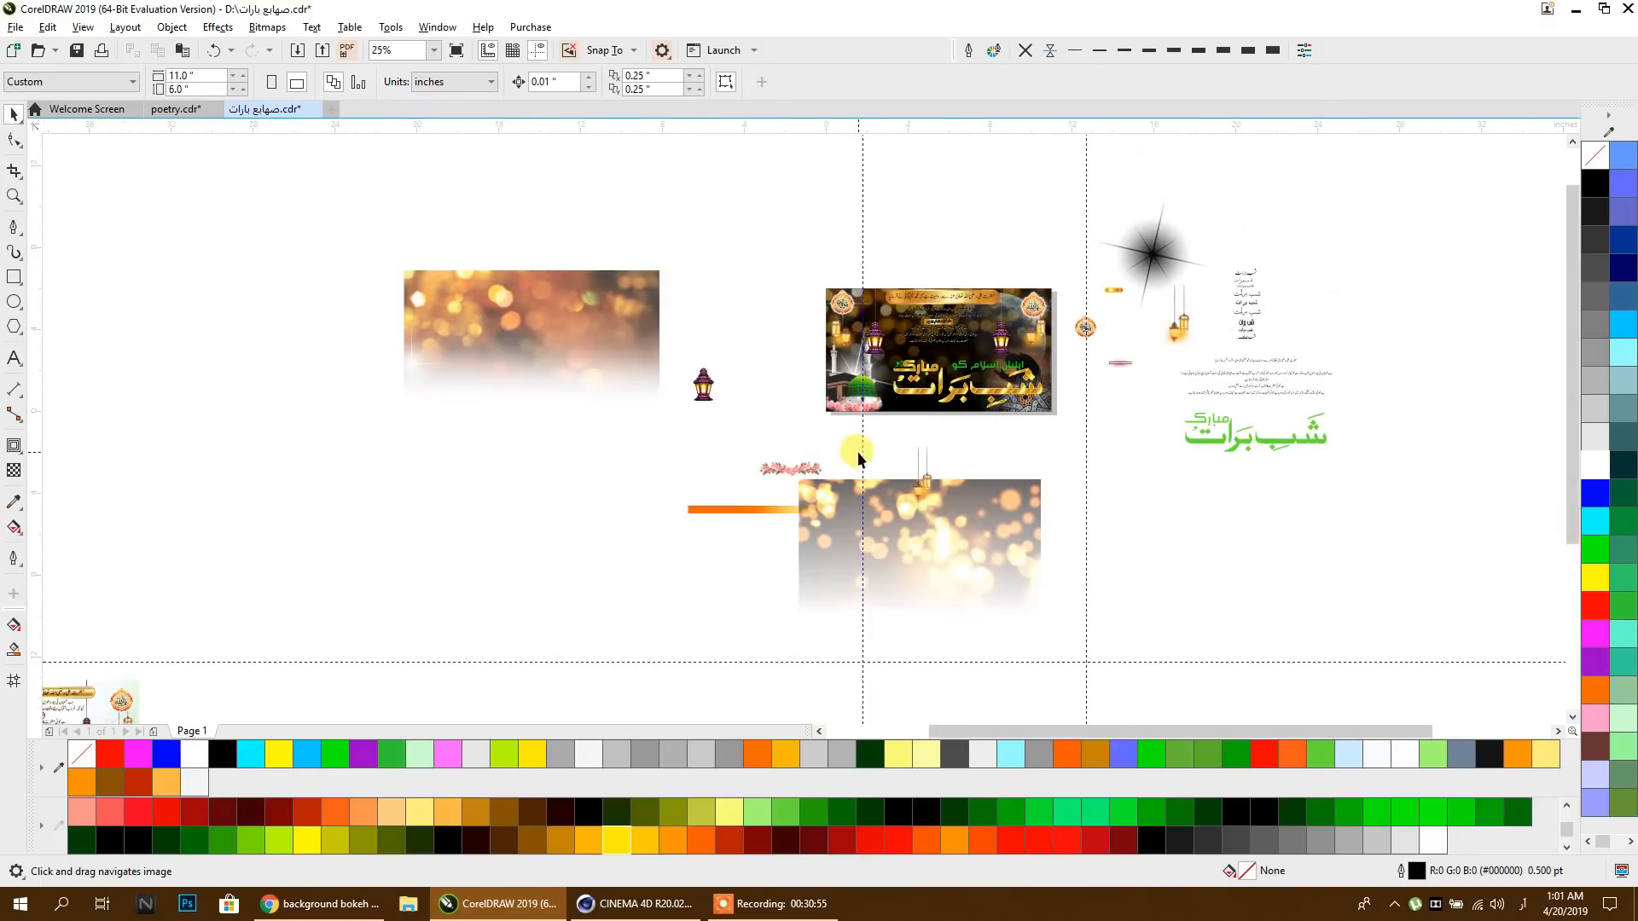
{"action": "left_click_drag", "start_coordinate": [640, 512], "coordinate": [853, 435]}
{"action": "left_click_drag", "start_coordinate": [750, 490], "coordinate": [1026, 392]}
{"action": "scroll", "coordinate": [538, 486], "scroll_direction": "up", "scroll_amount": 2}
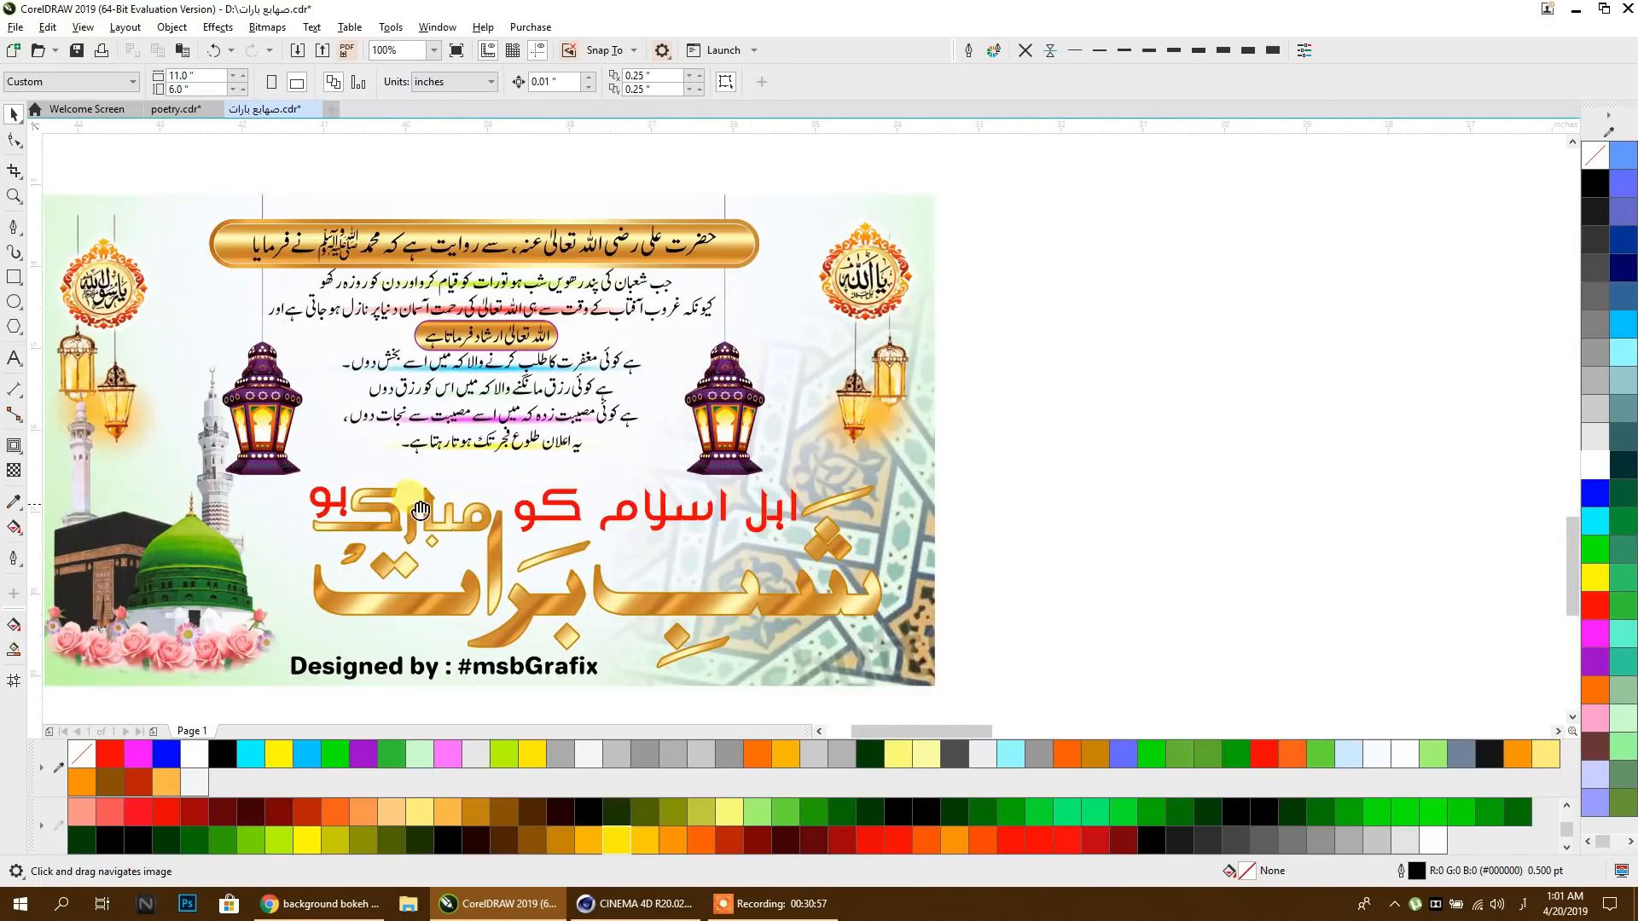
{"action": "left_click_drag", "start_coordinate": [421, 510], "coordinate": [564, 453]}
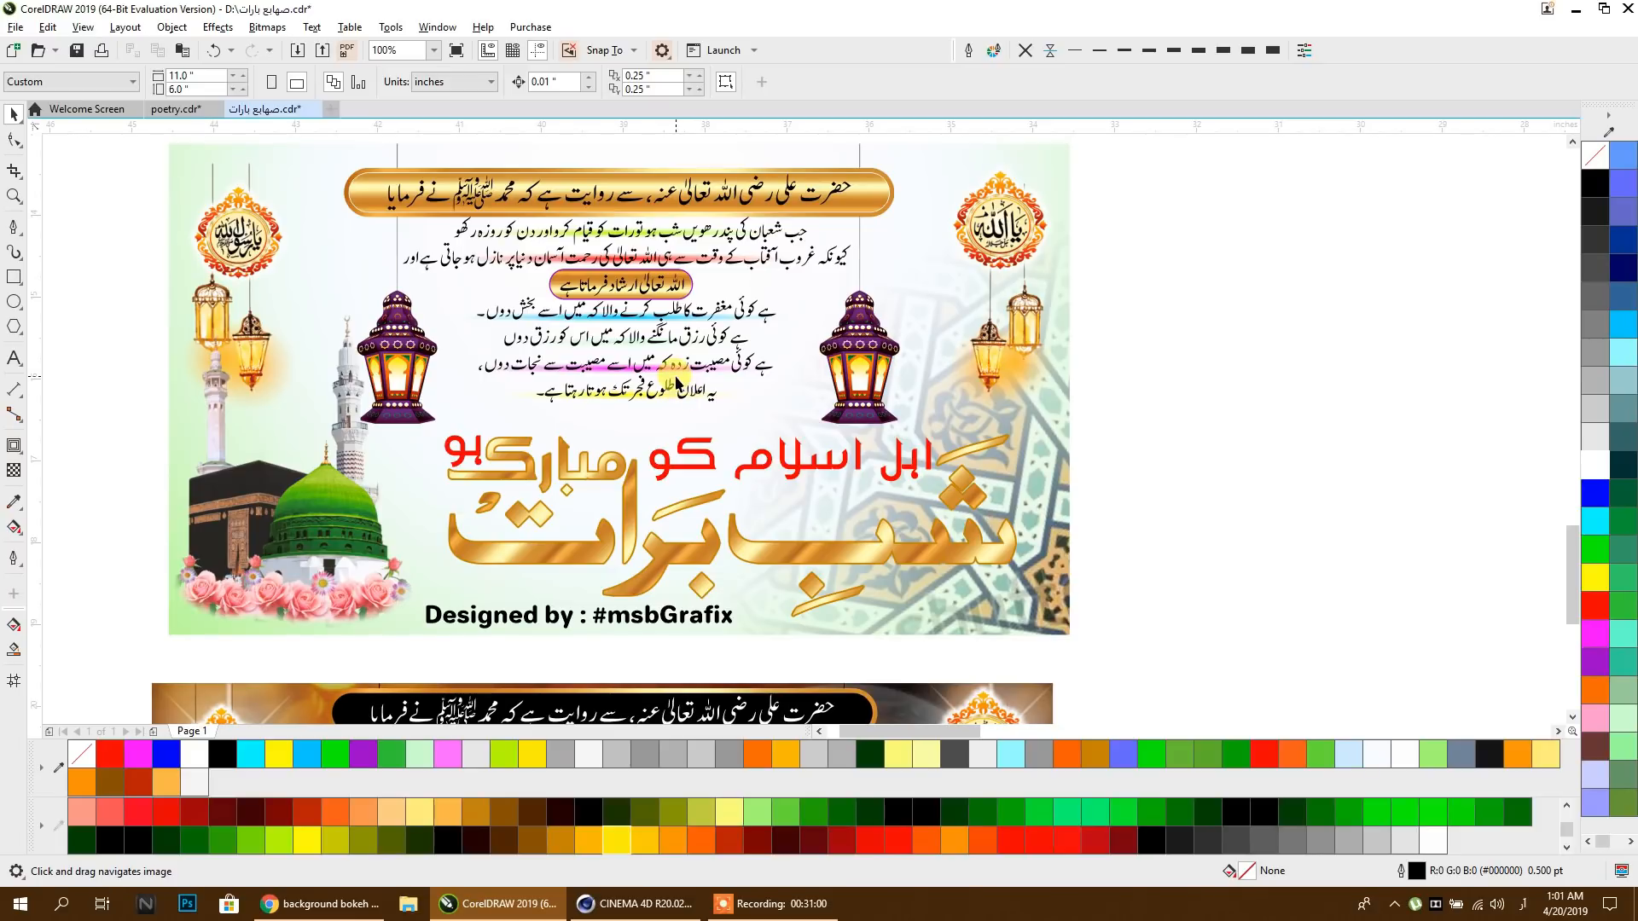
{"action": "scroll", "coordinate": [653, 377], "scroll_direction": "down", "scroll_amount": 1}
{"action": "left_click_drag", "start_coordinate": [581, 575], "coordinate": [563, 461]}
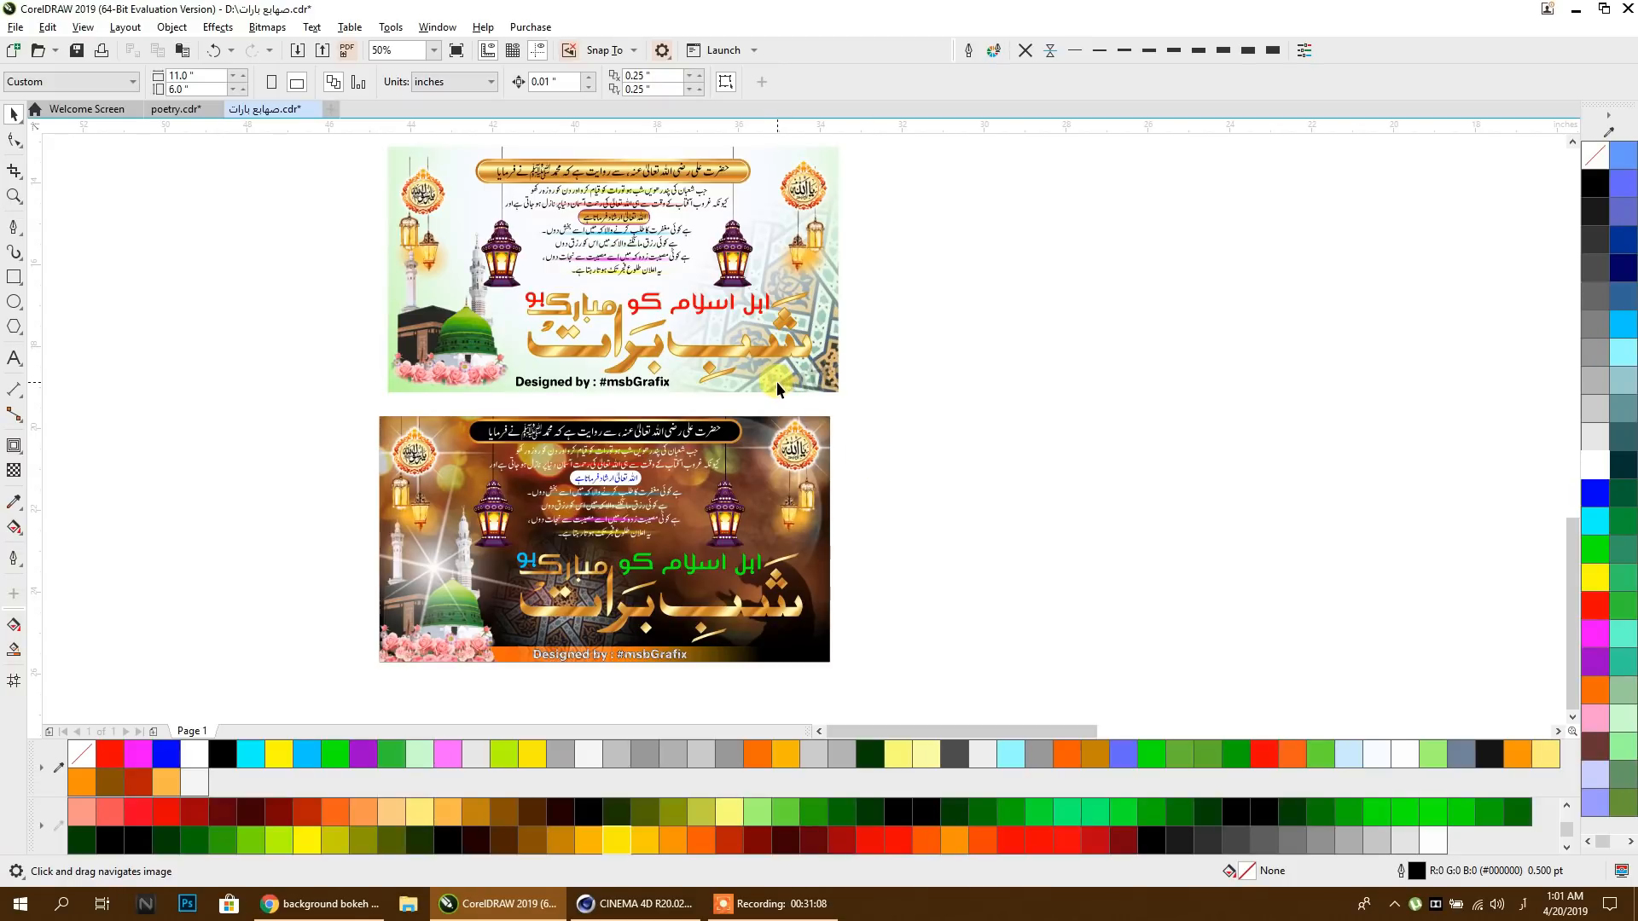
{"action": "left_click", "coordinate": [773, 904]}
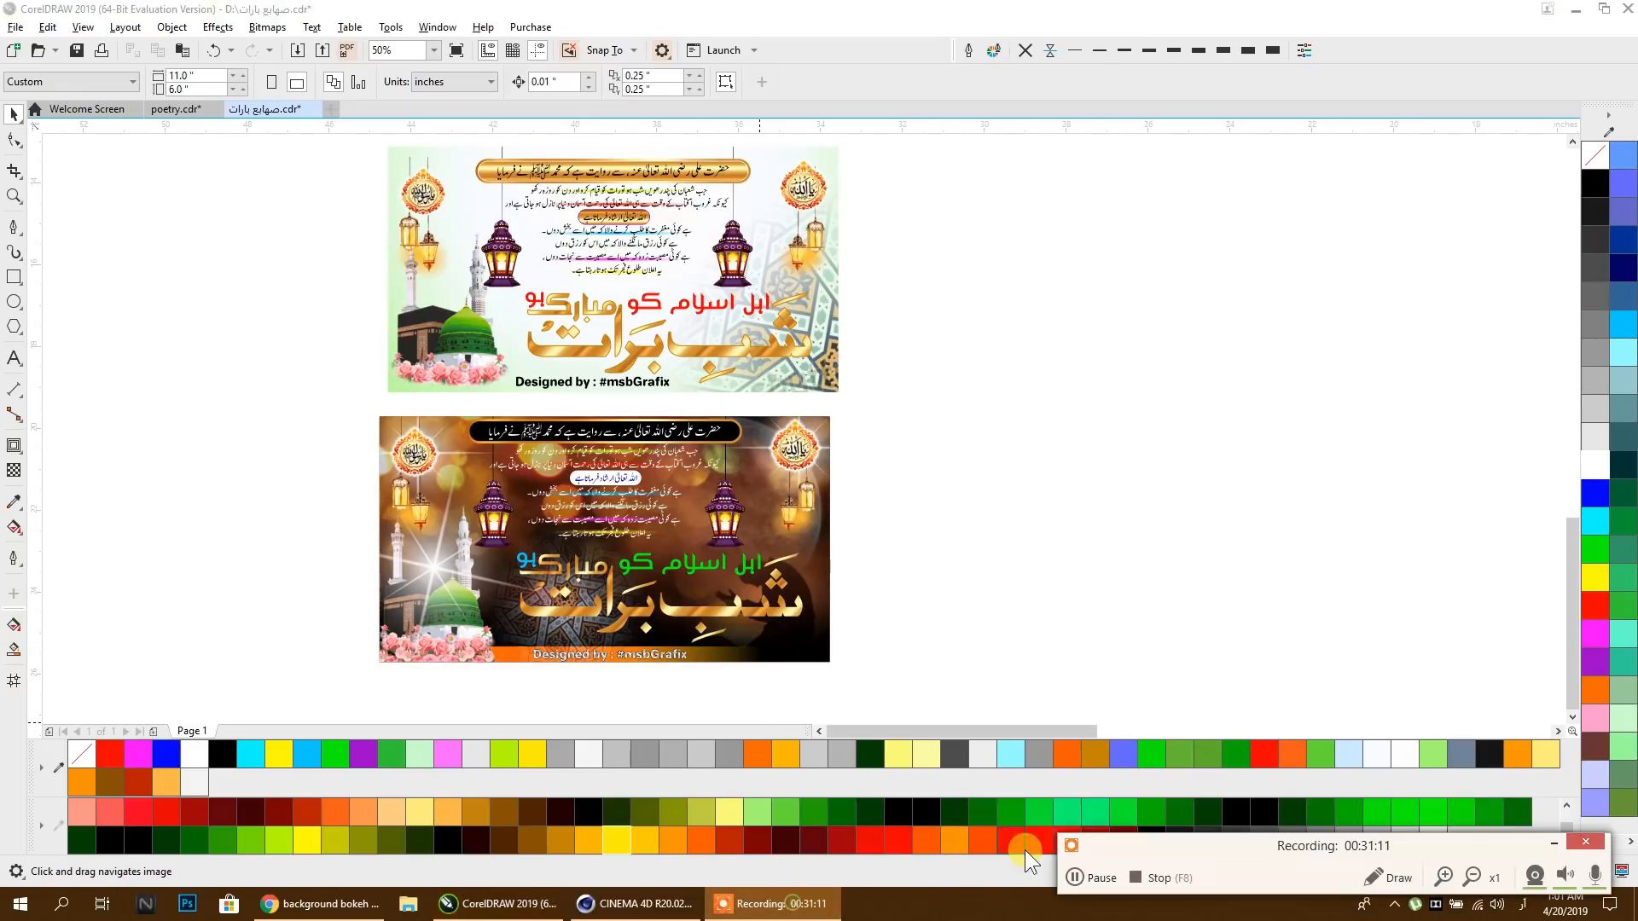
{"action": "left_click", "coordinate": [1139, 878]}
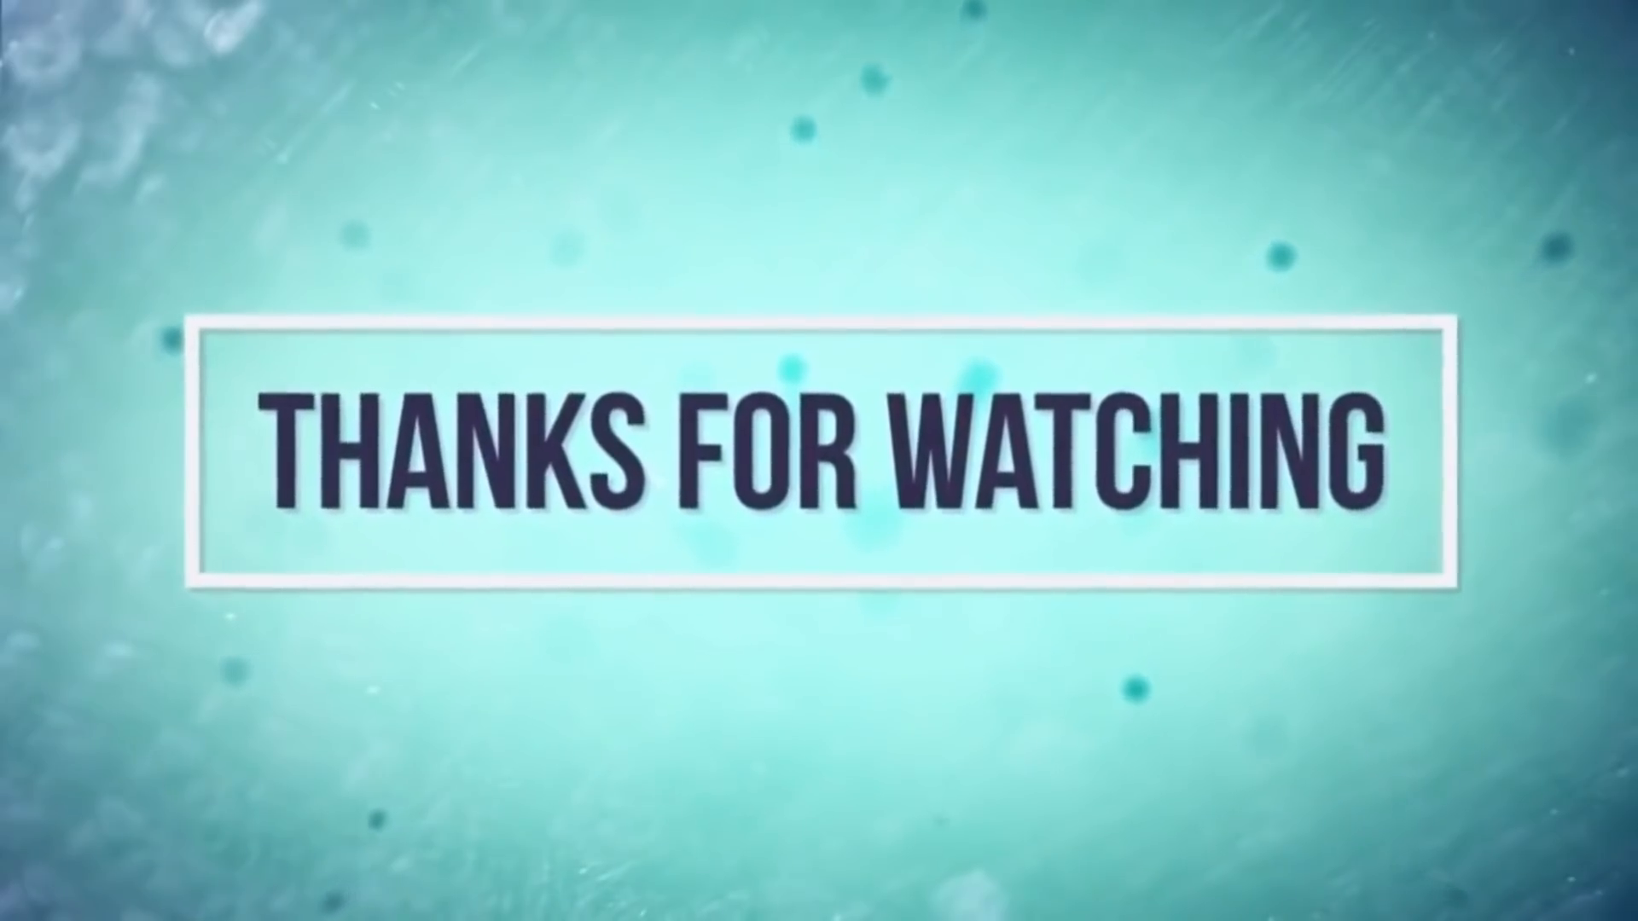